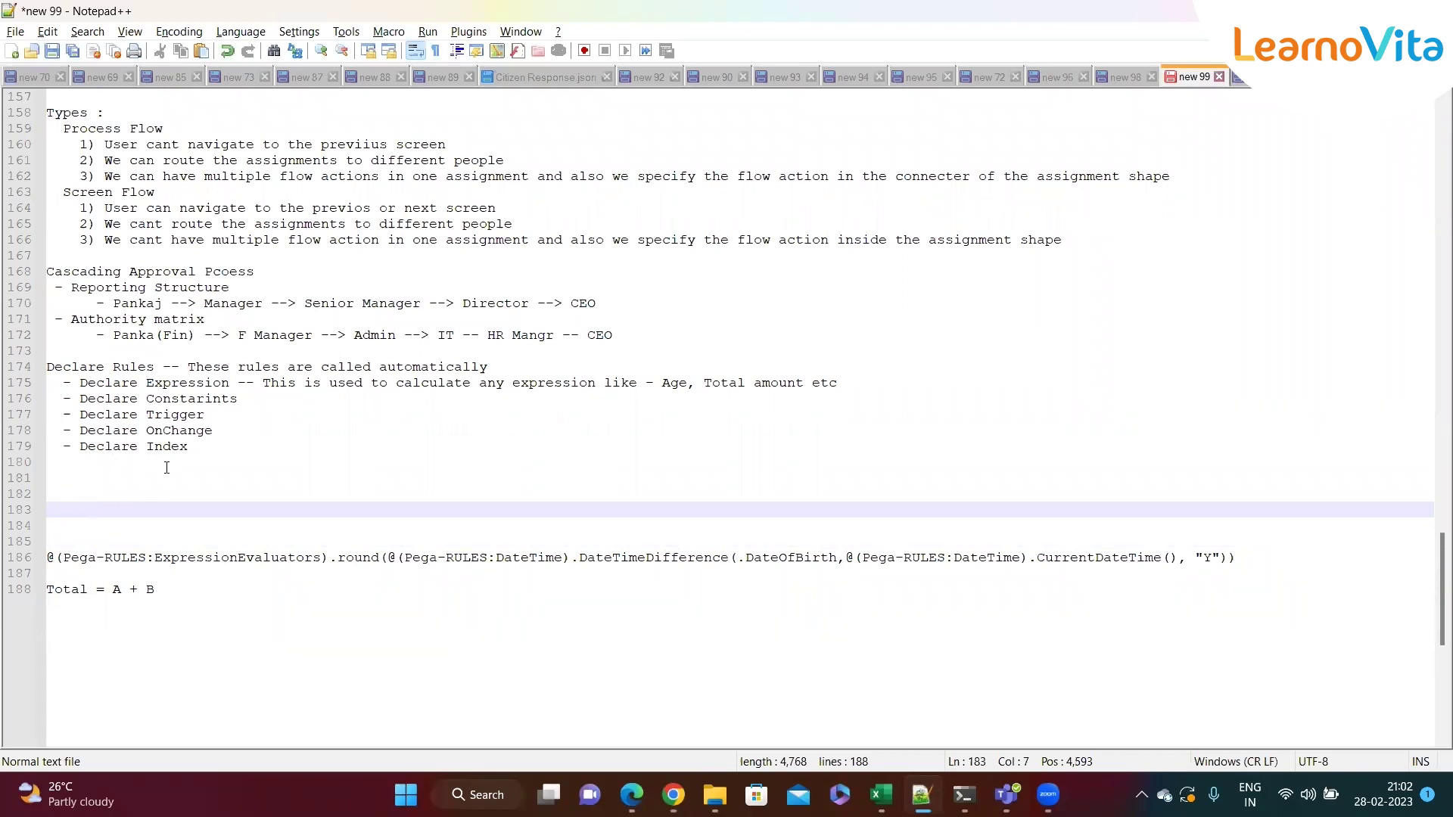
pyautogui.click(166, 467)
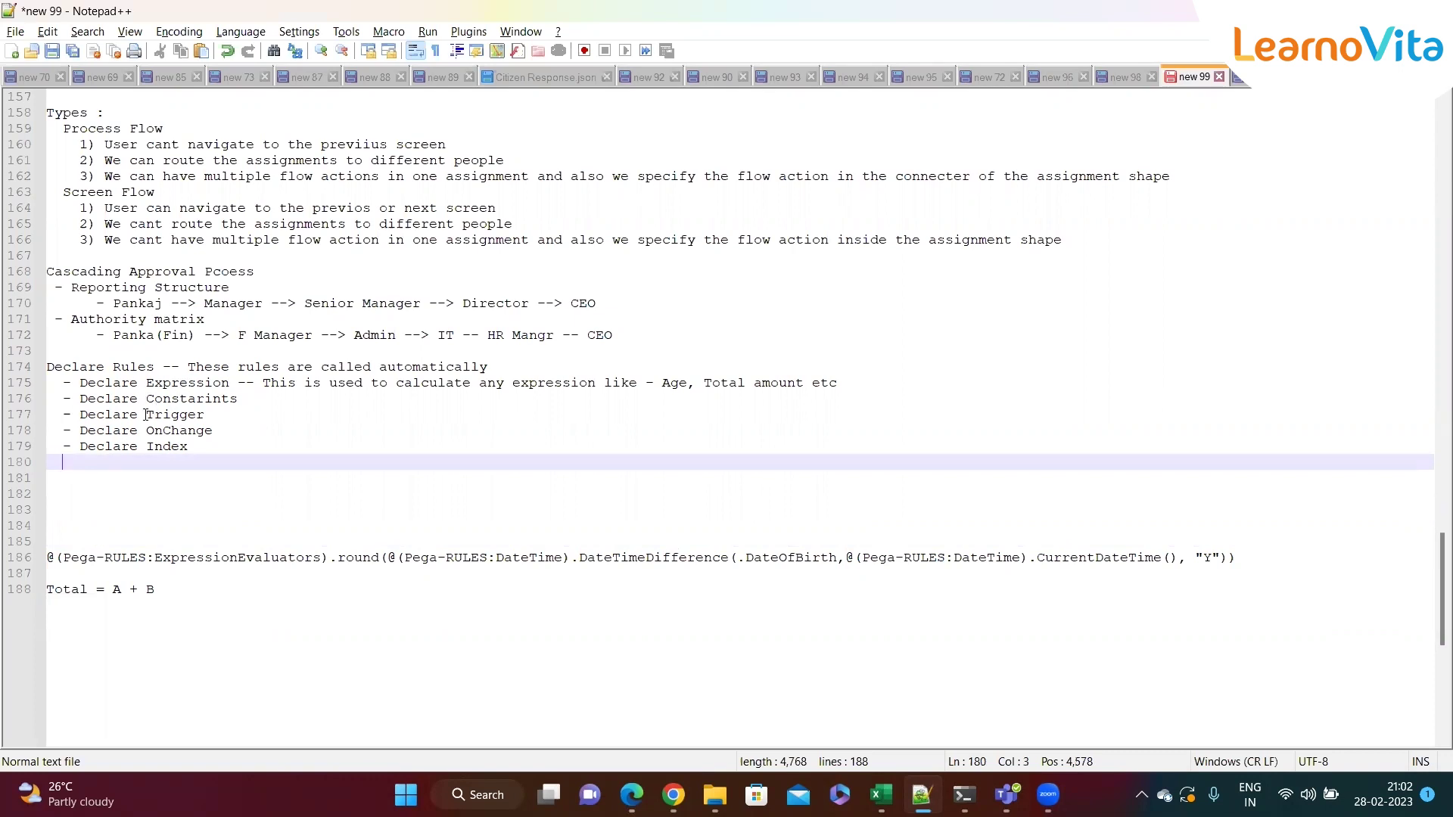
pyautogui.click(208, 450)
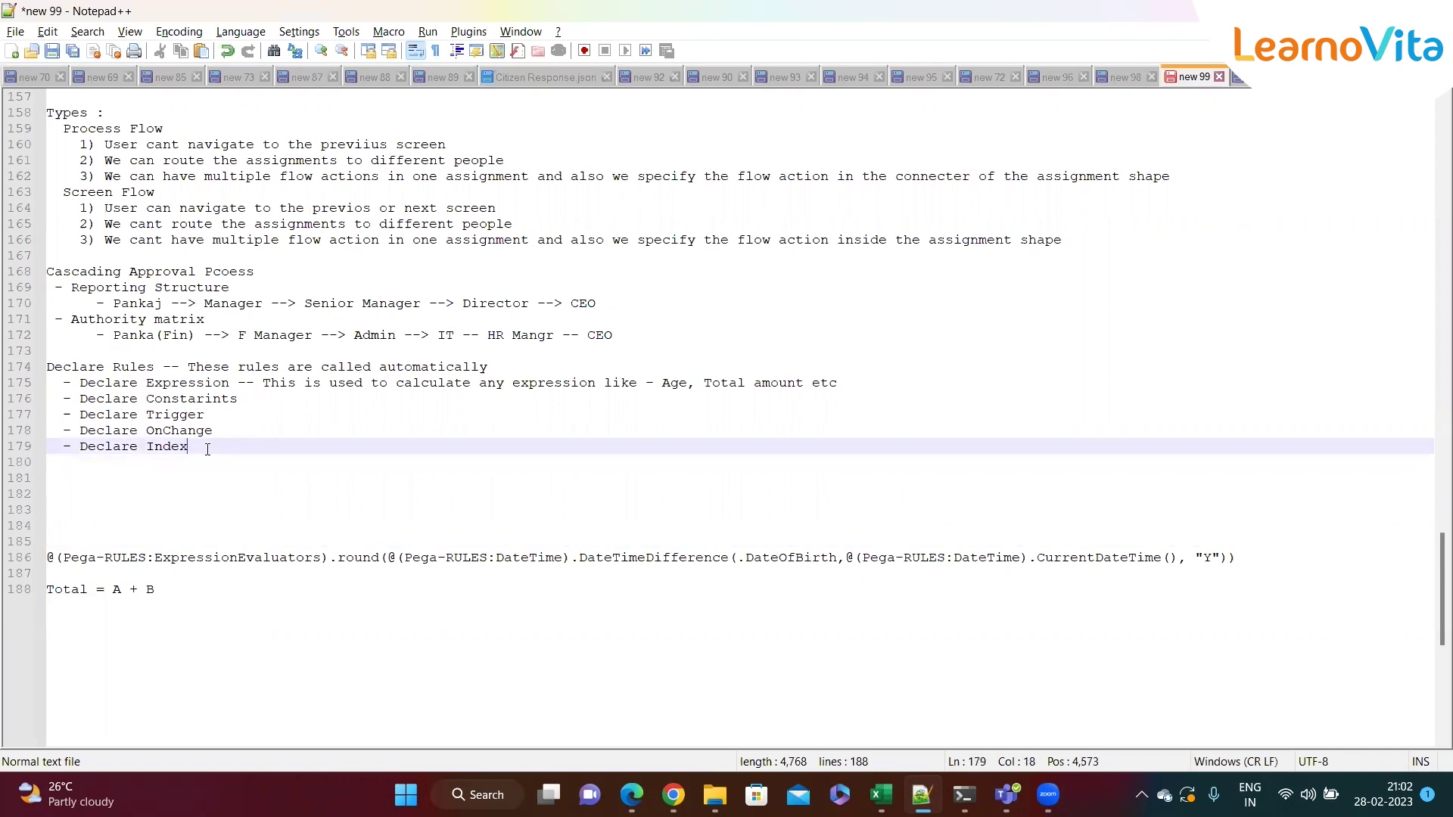
pyautogui.doubleClick(213, 382)
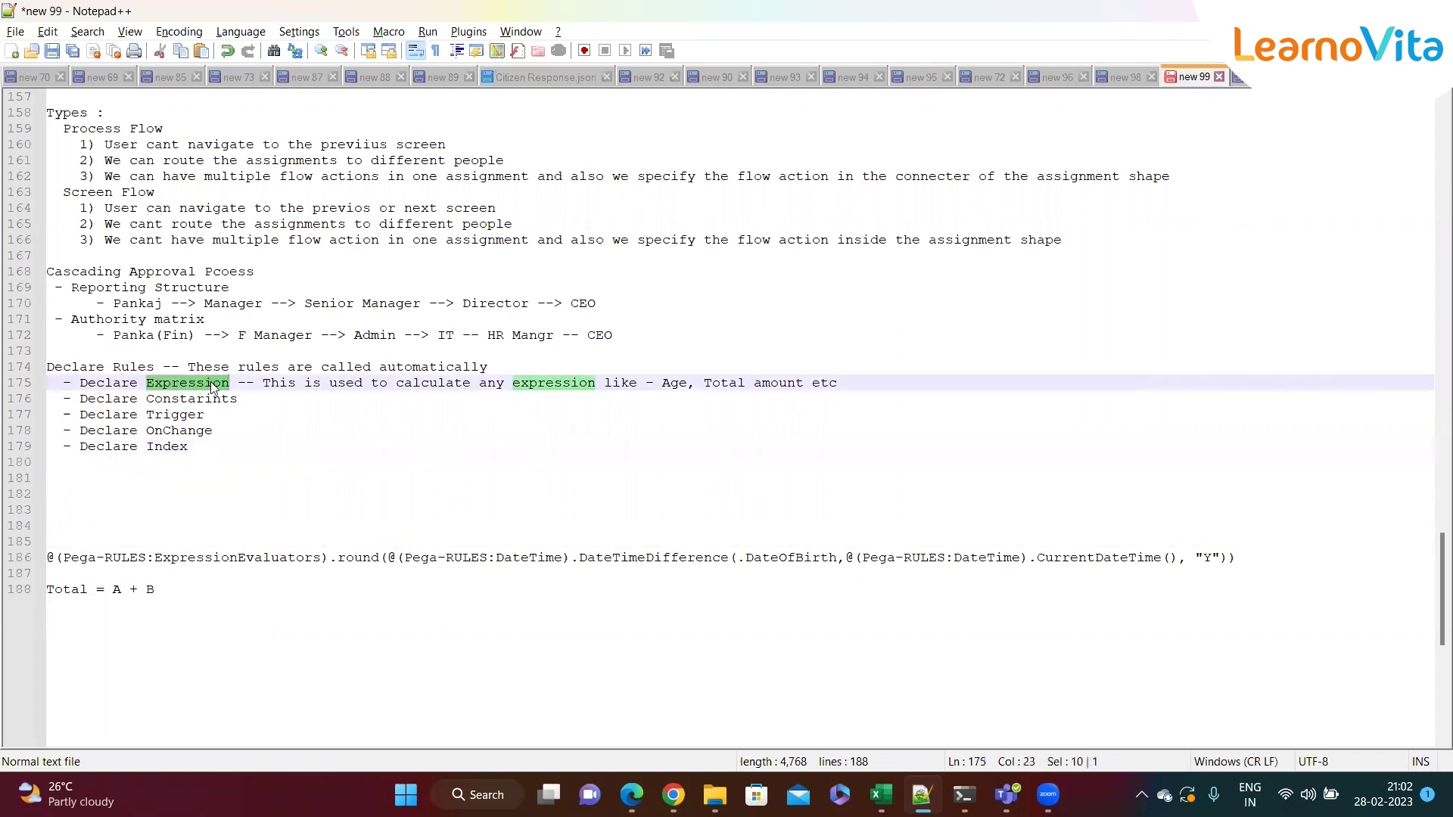
pyautogui.click(277, 393)
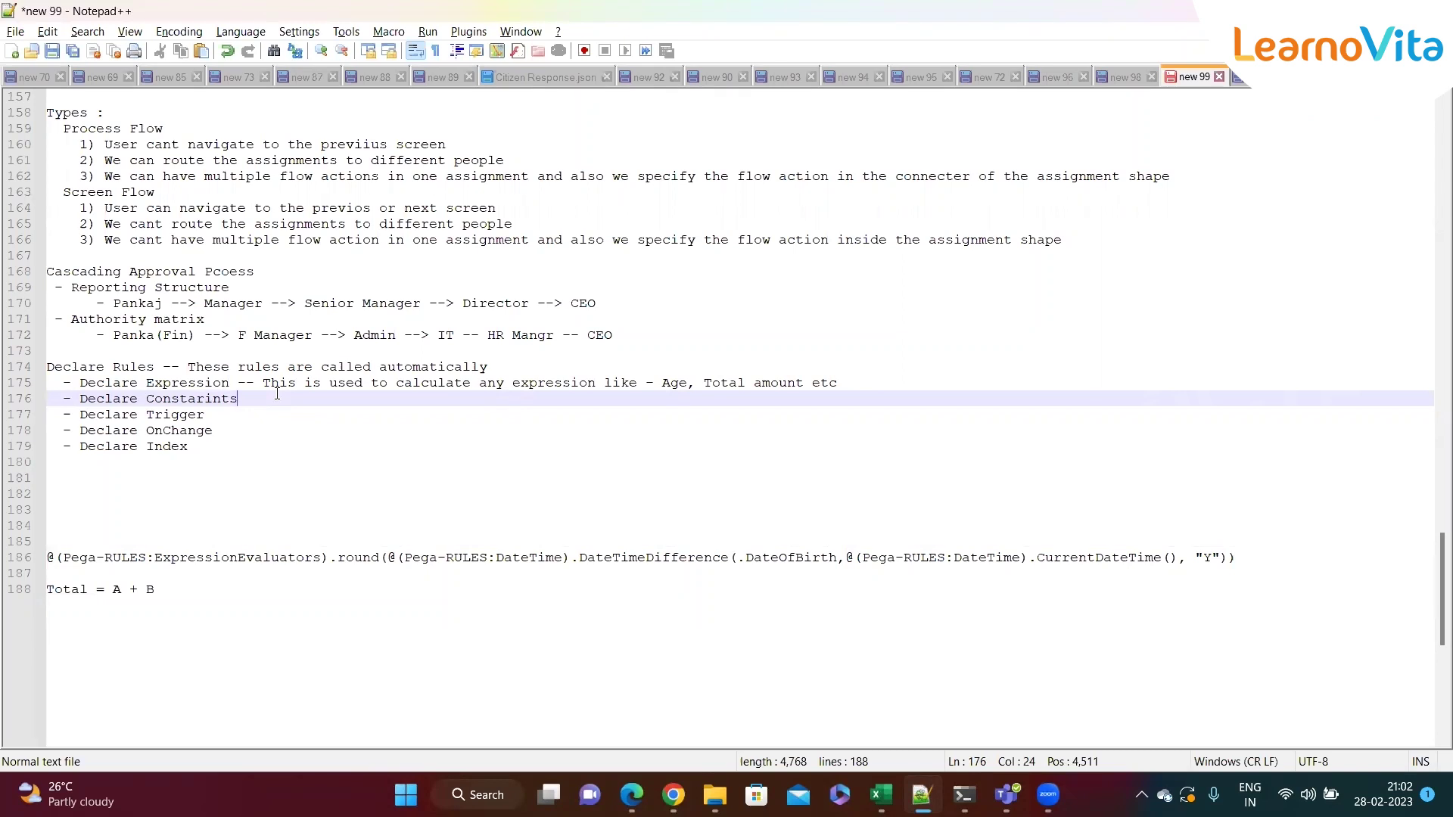
pyautogui.click(386, 411)
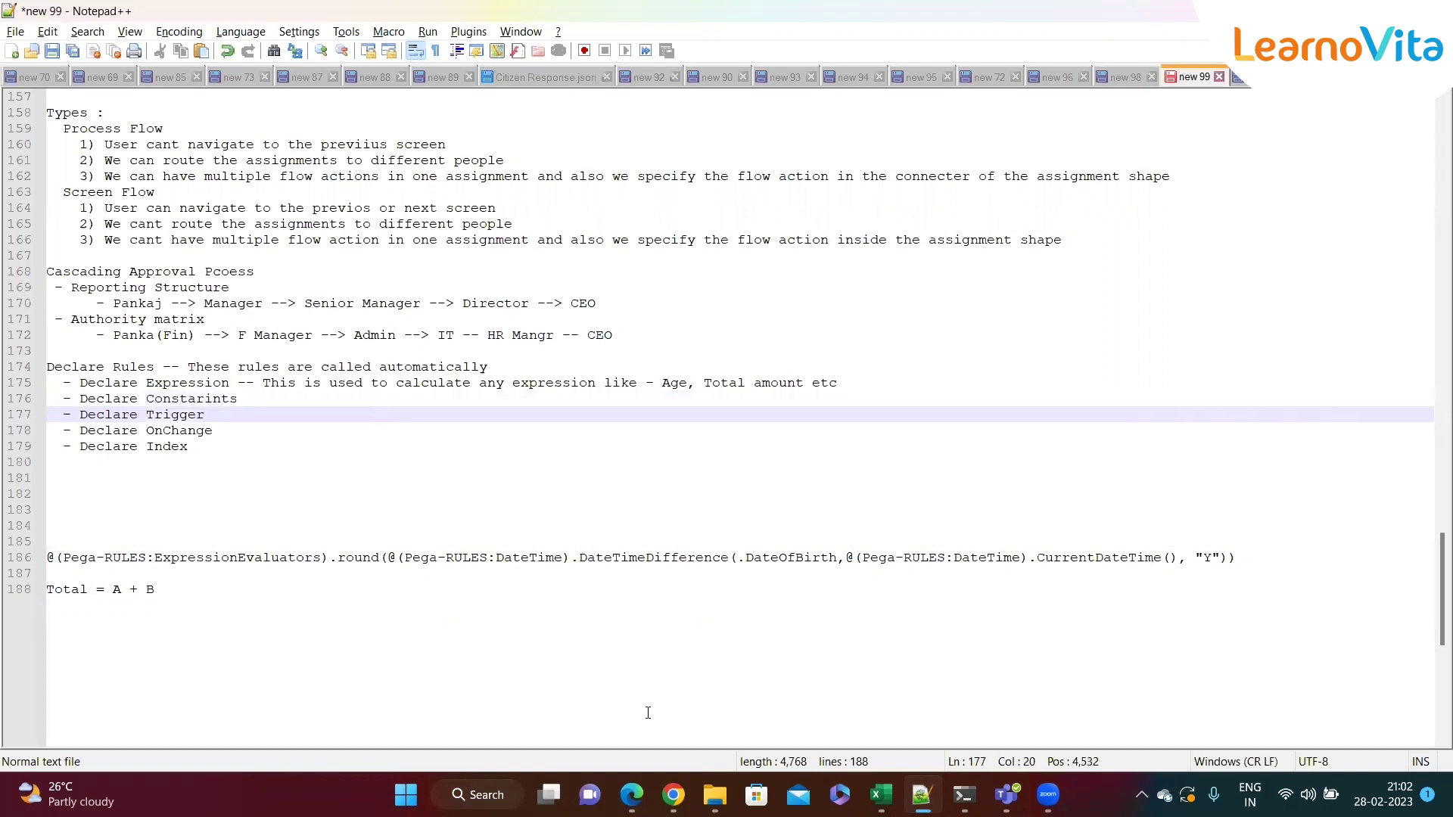
# Switch to Pega Dev Studio in Chrome, create a new Loan Process case and collapse the explorer beside it
pyautogui.moveTo(678, 787)
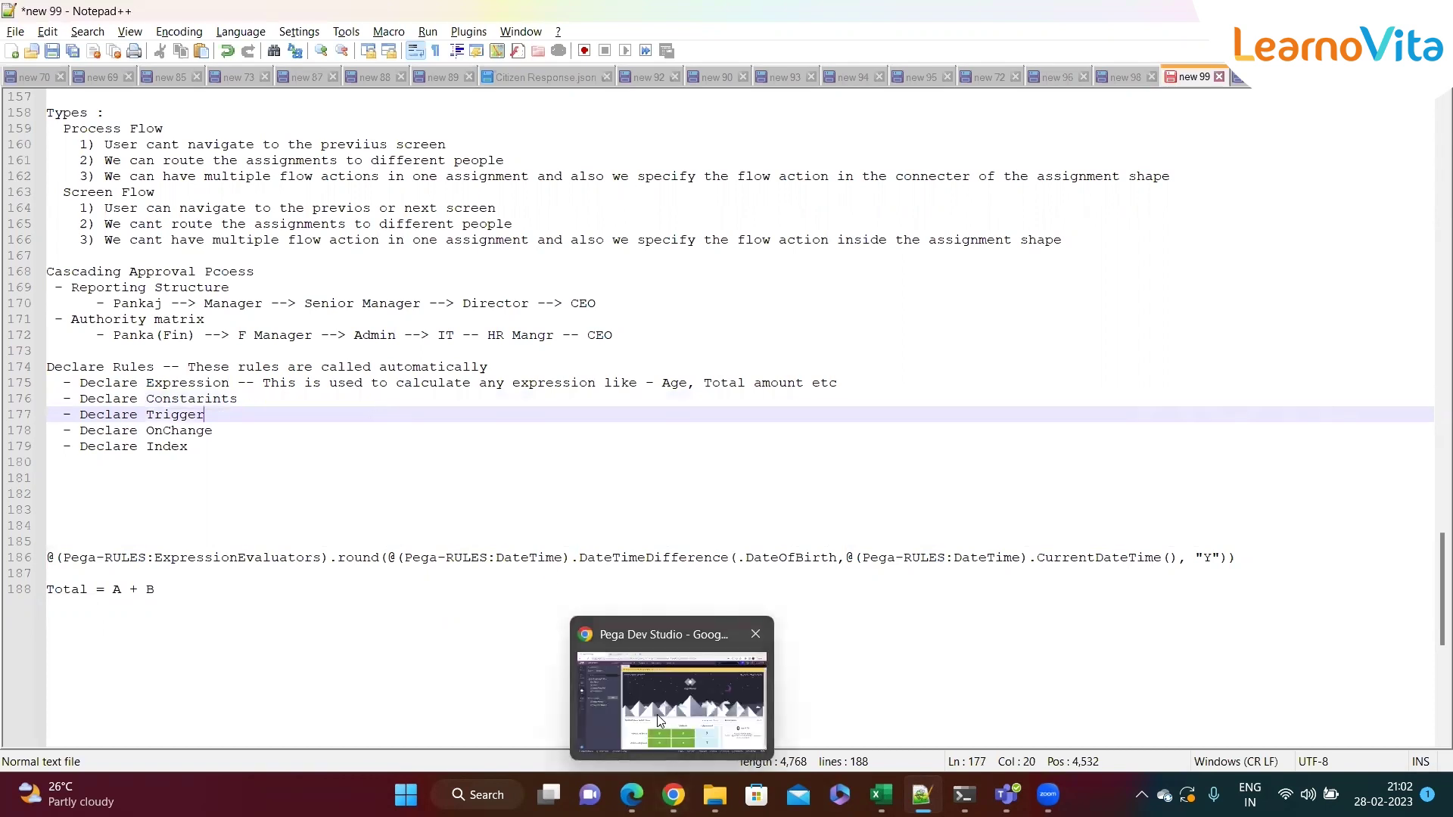
pyautogui.click(657, 714)
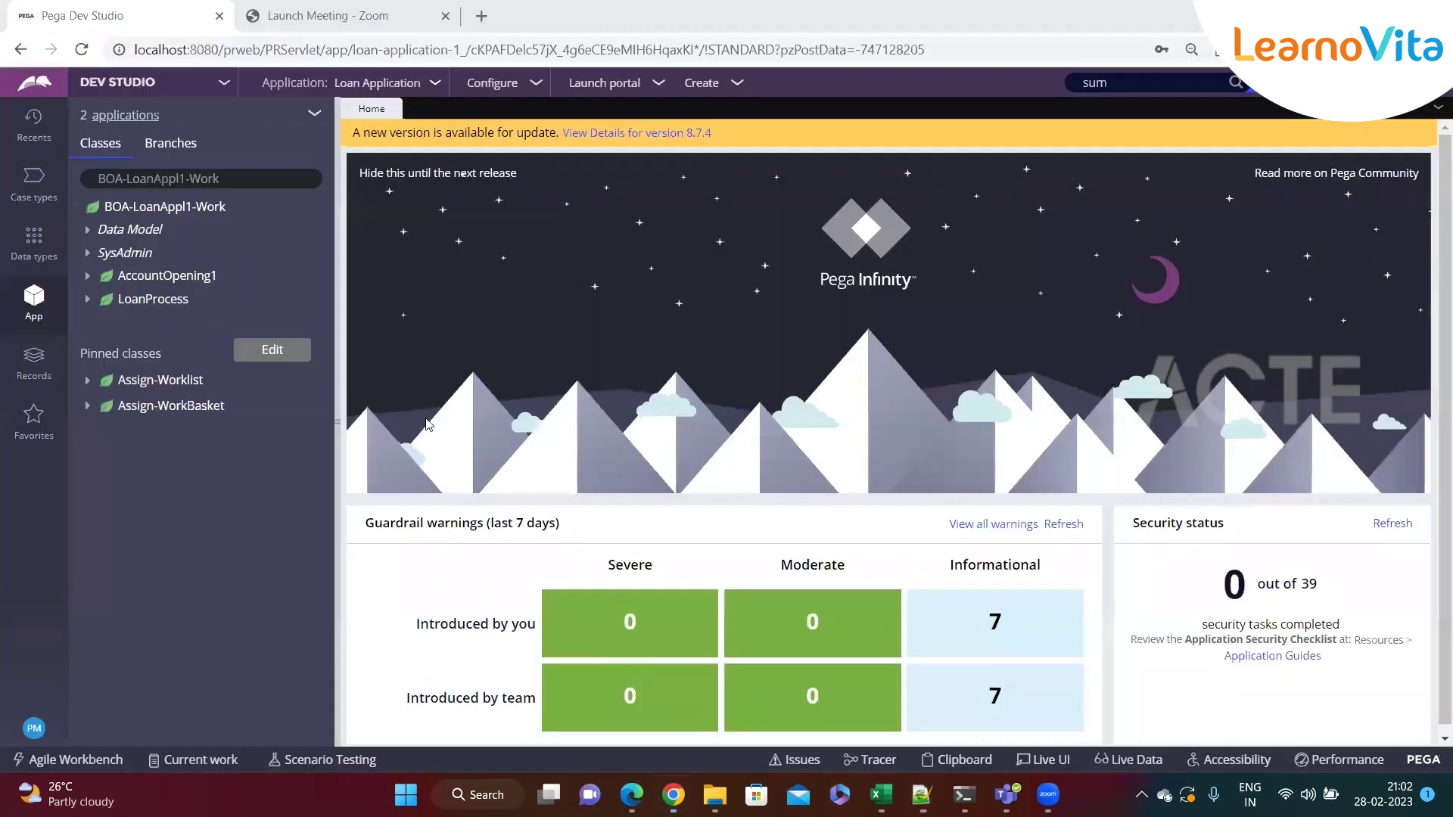
pyautogui.click(732, 87)
pyautogui.moveTo(781, 103)
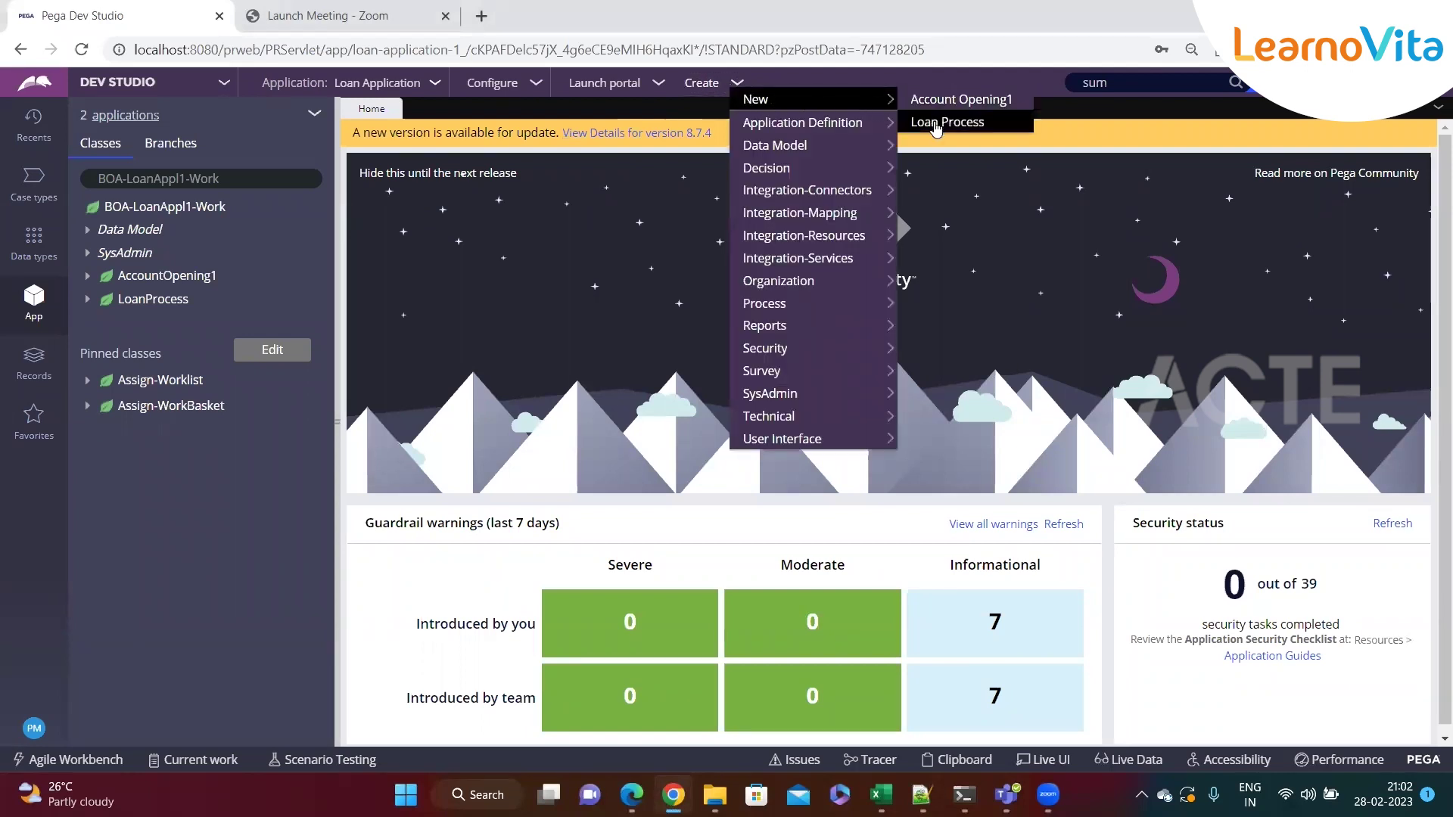
pyautogui.click(937, 123)
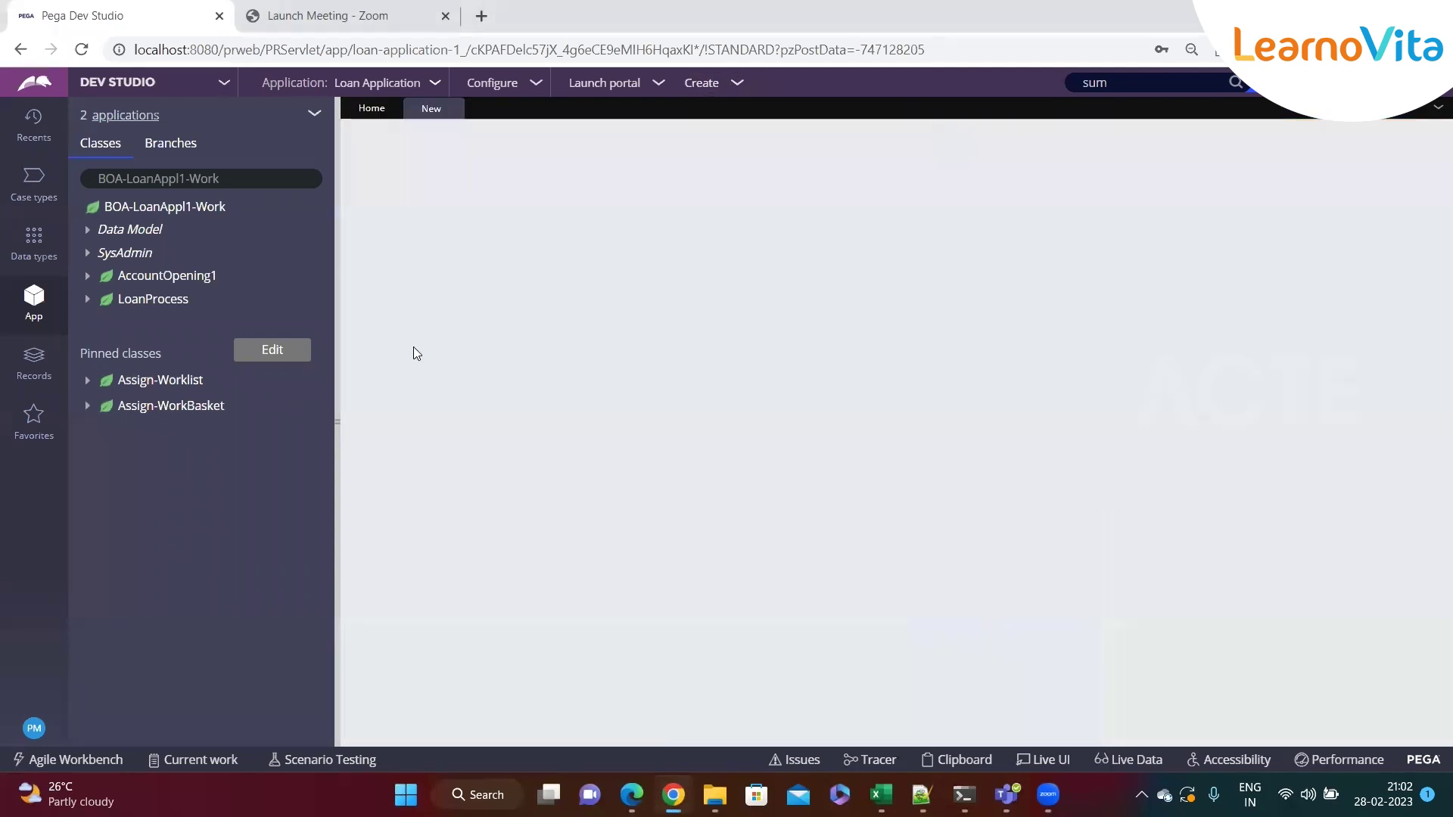
pyautogui.click(339, 421)
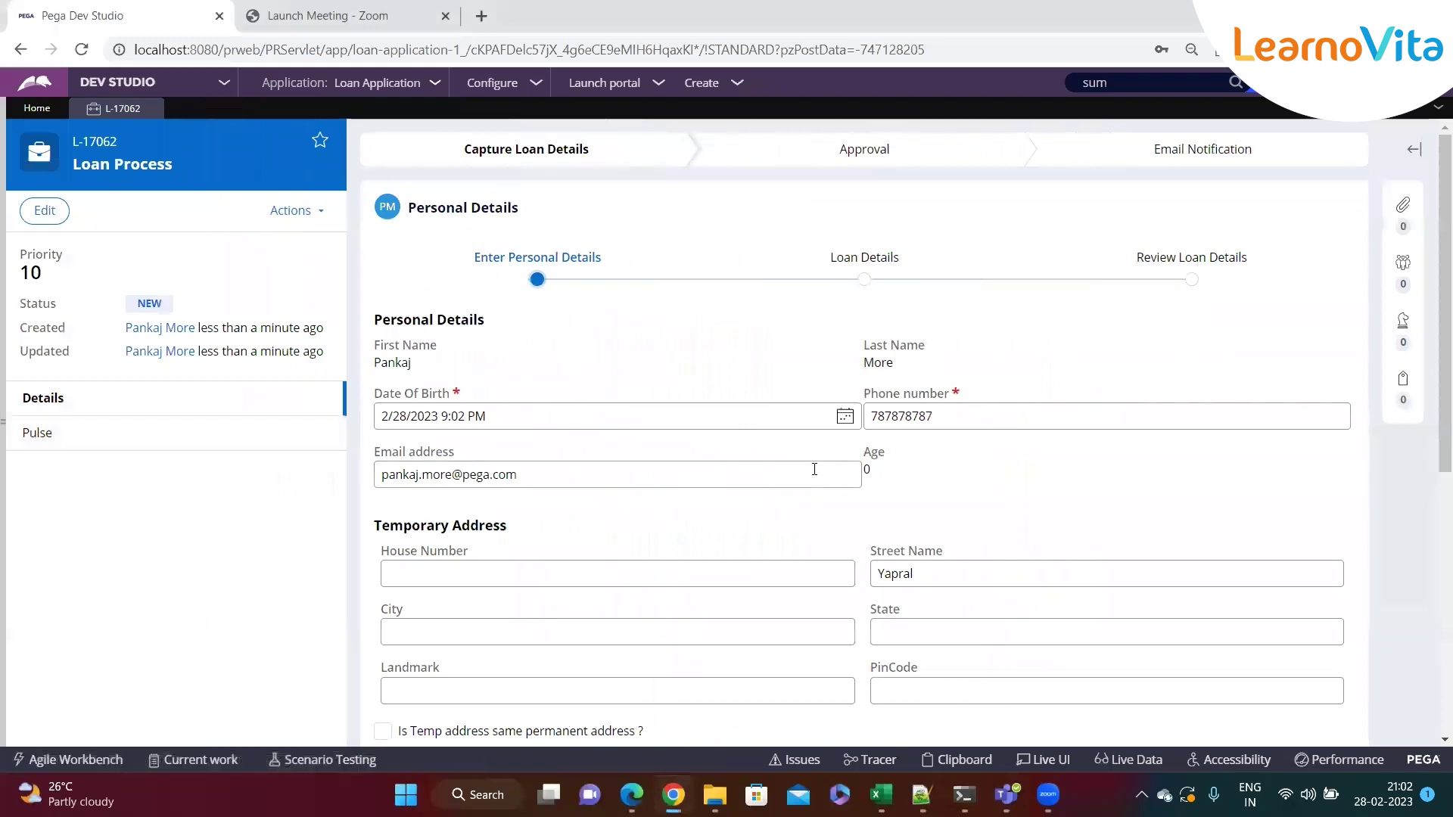
# Check the Age field in the personal details and continue the case to the Loan Details step
pyautogui.moveTo(864, 451); pyautogui.dragTo(916, 454)
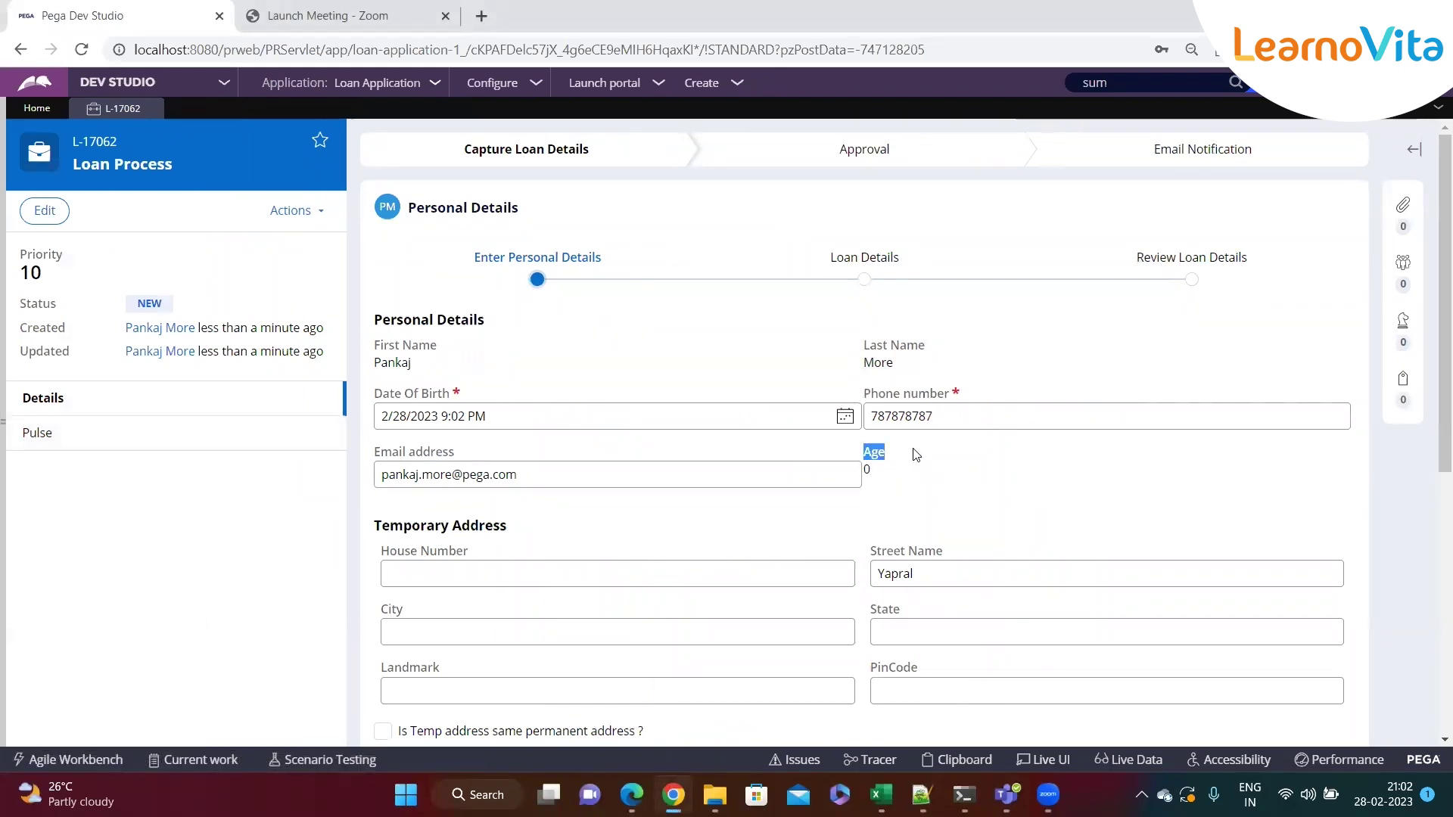
pyautogui.click(912, 470)
pyautogui.scroll(-5, 695, 461)
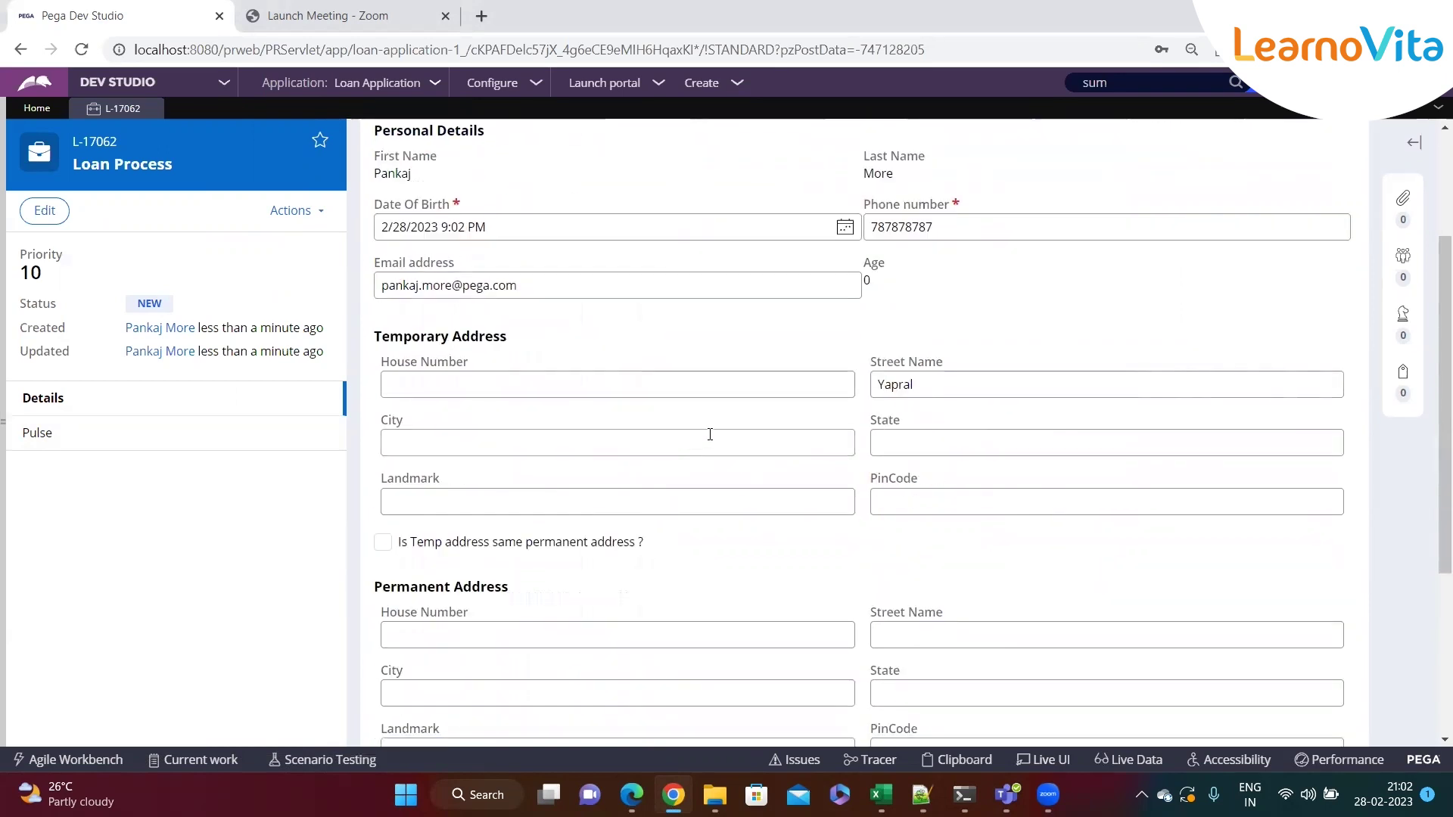
pyautogui.scroll(-2, 931, 515)
pyautogui.click(1330, 650)
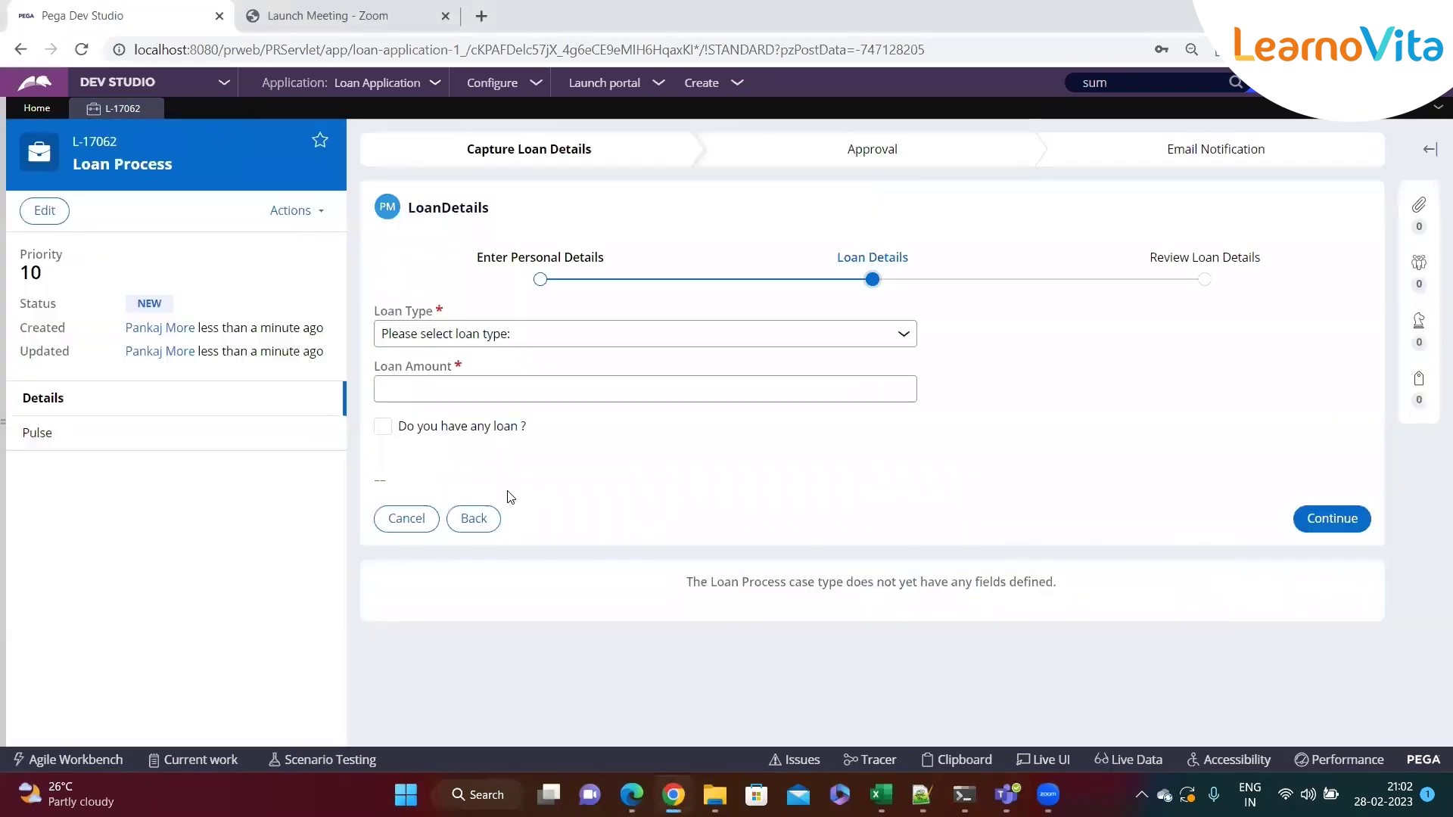
# Indicate that the applicant already has a loan and add a row to the Existing Loan Details table
pyautogui.click(387, 427)
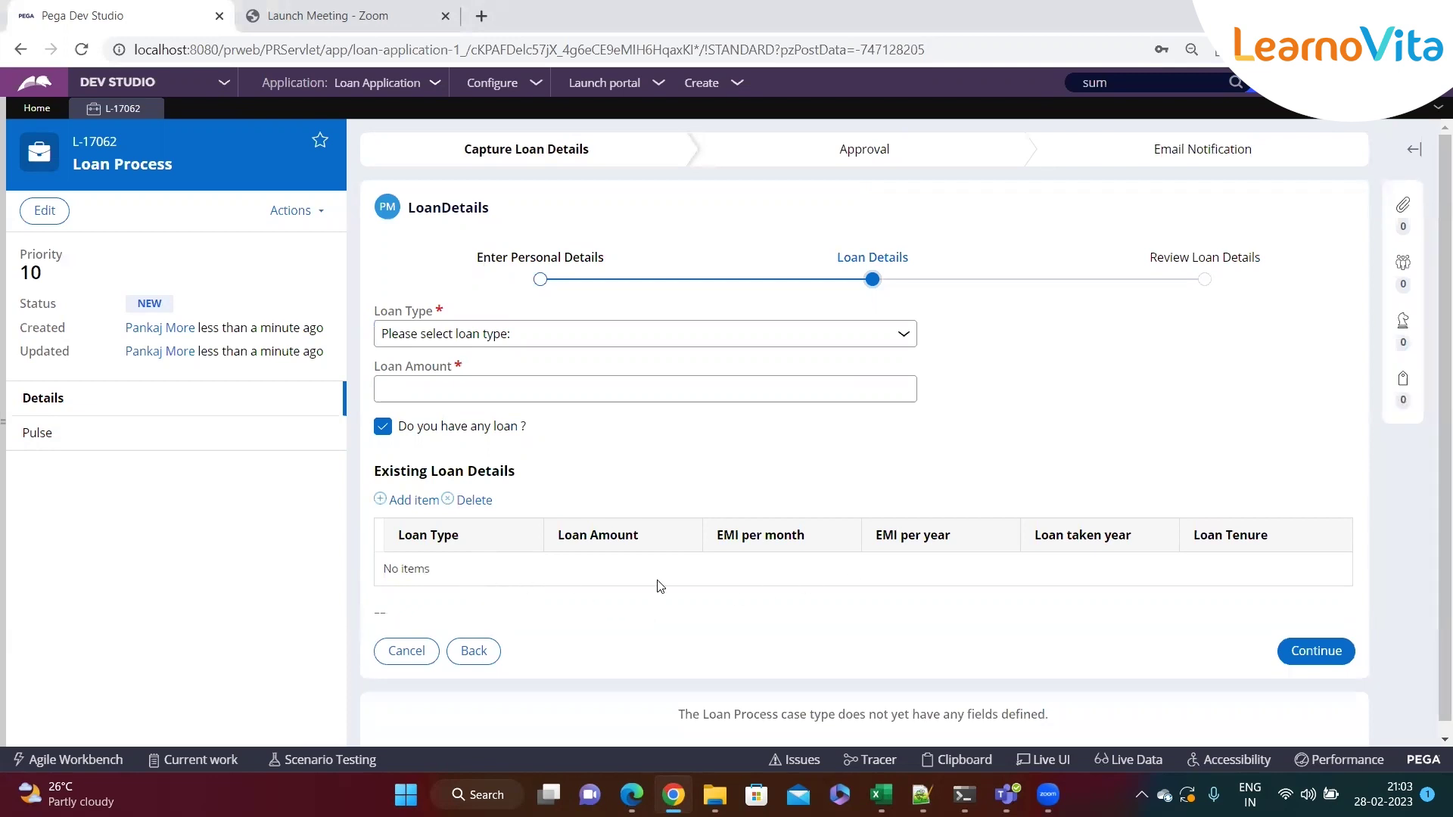
pyautogui.click(413, 500)
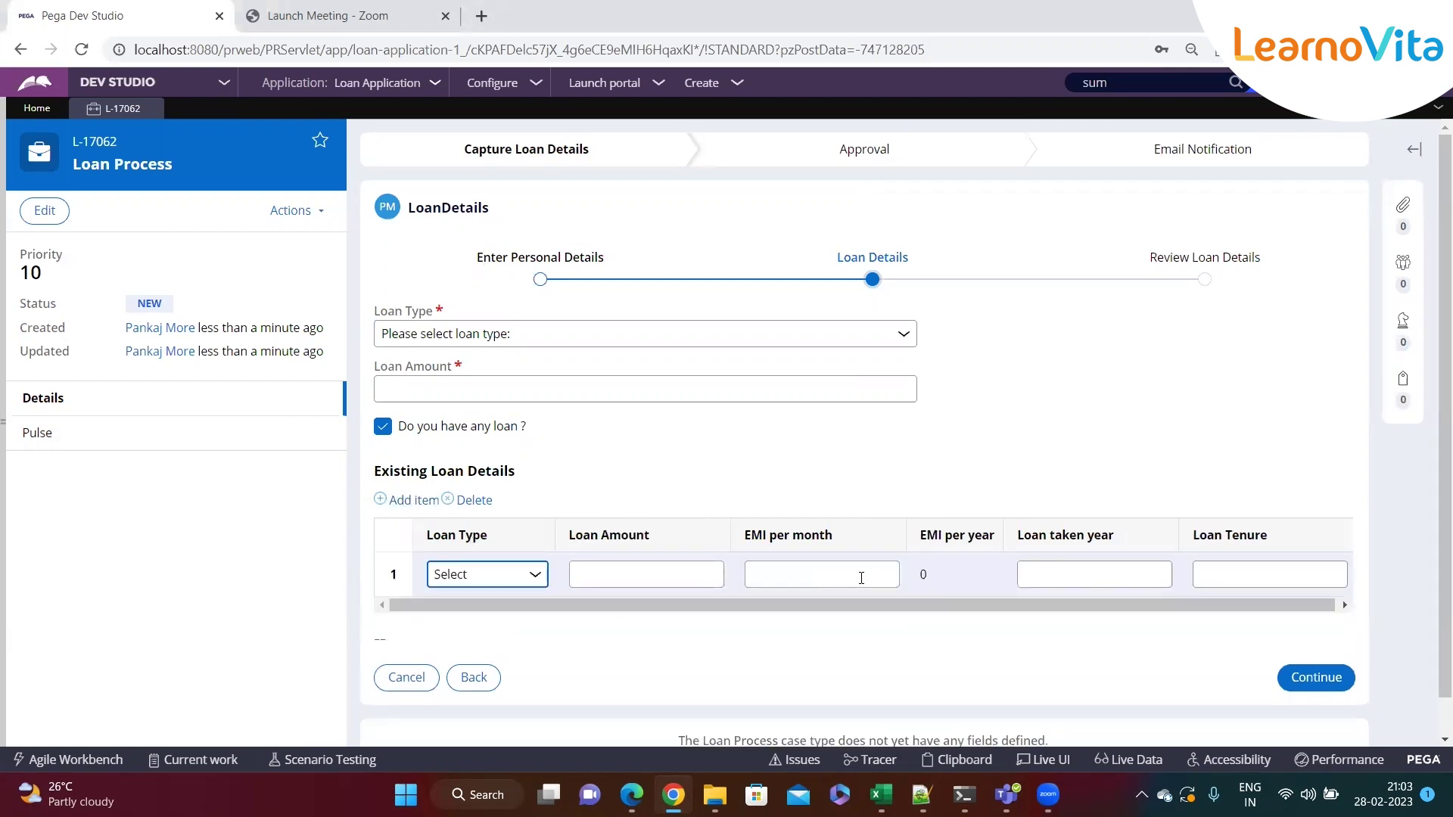
# Open the .EMIPerYear declare expression from LoanProcess's Decision rules and inspect its .LoanDetails() page context
pyautogui.click(9, 536)
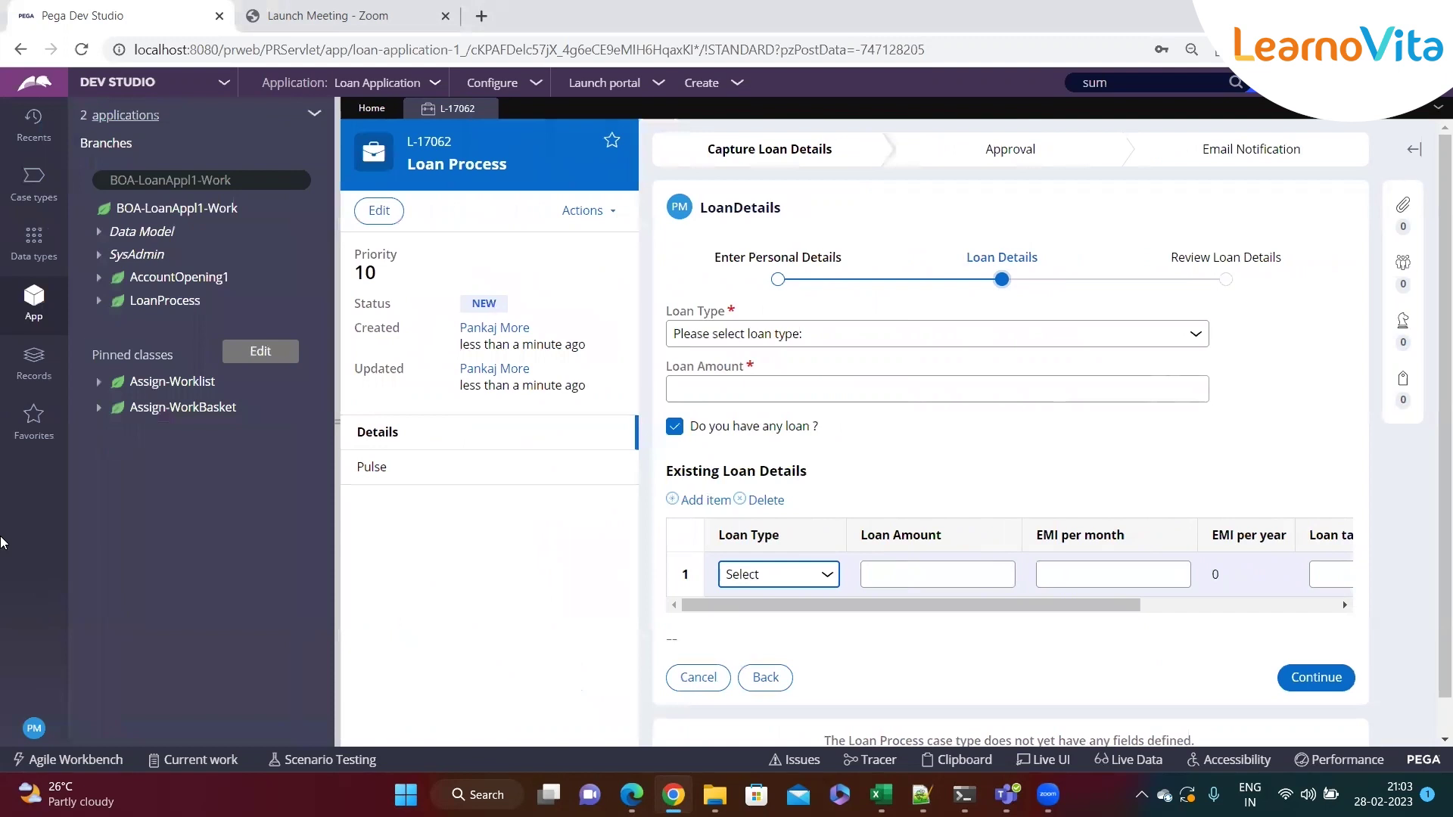
pyautogui.click(97, 301)
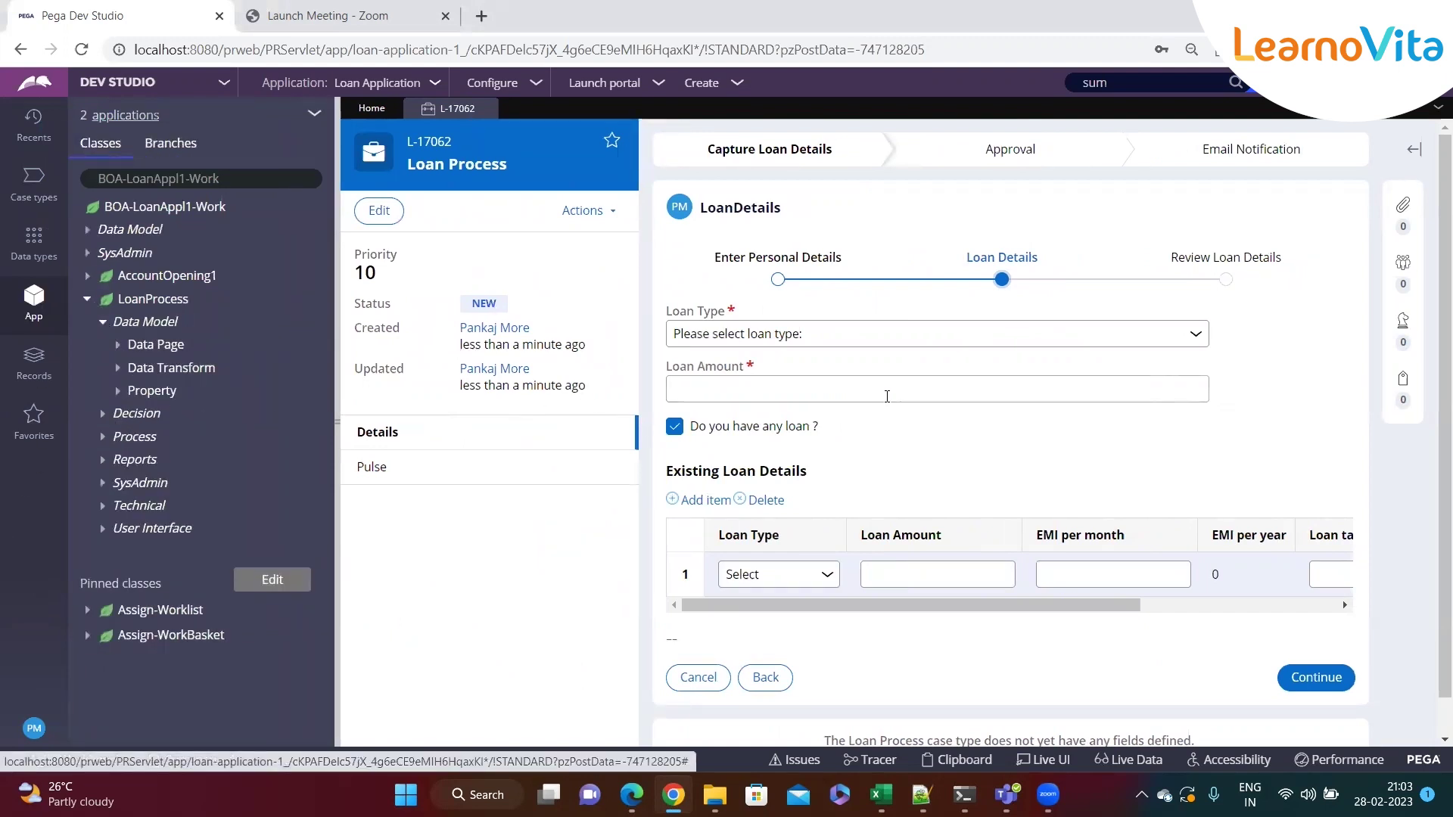
pyautogui.click(103, 416)
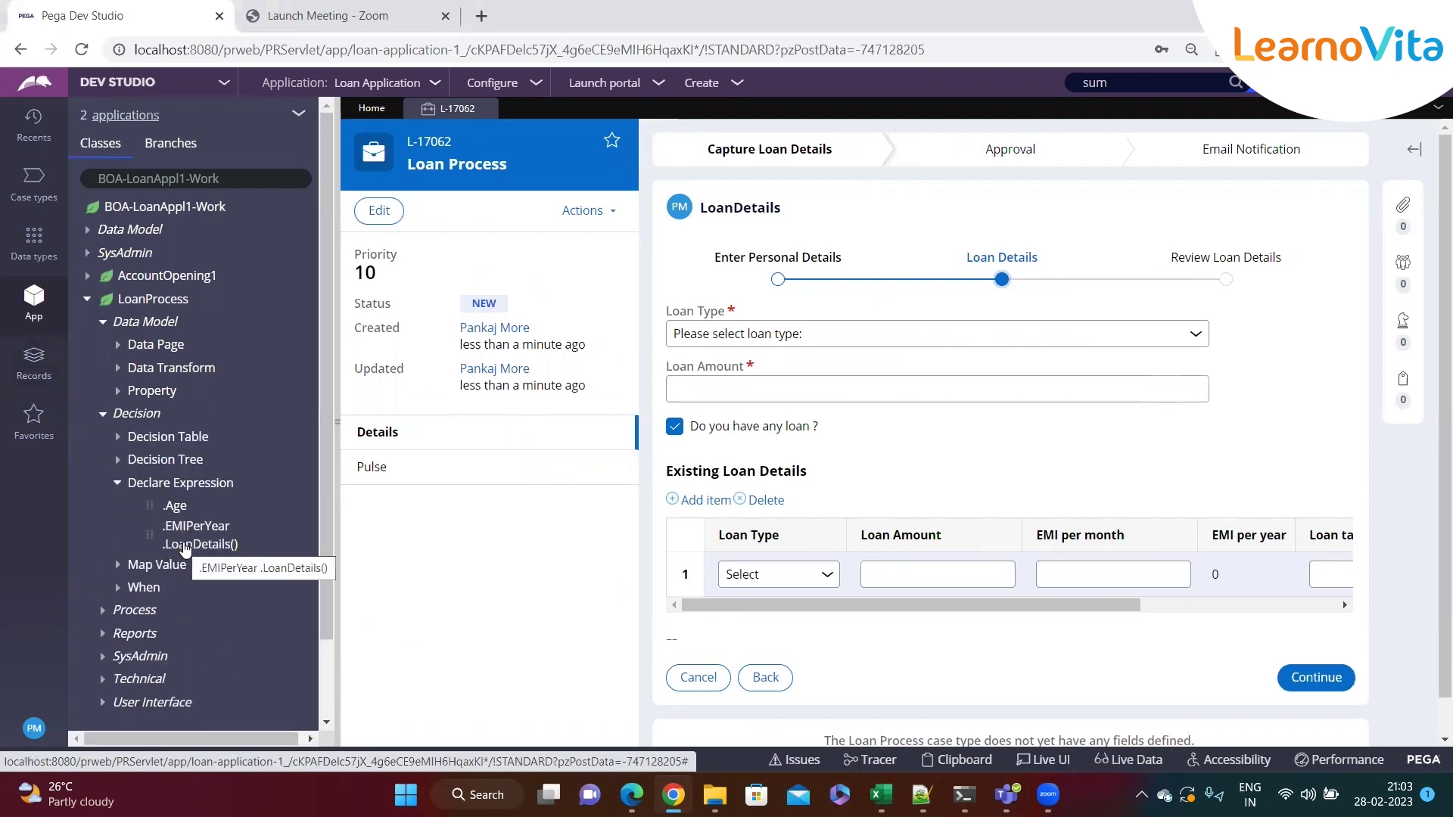
pyautogui.click(185, 539)
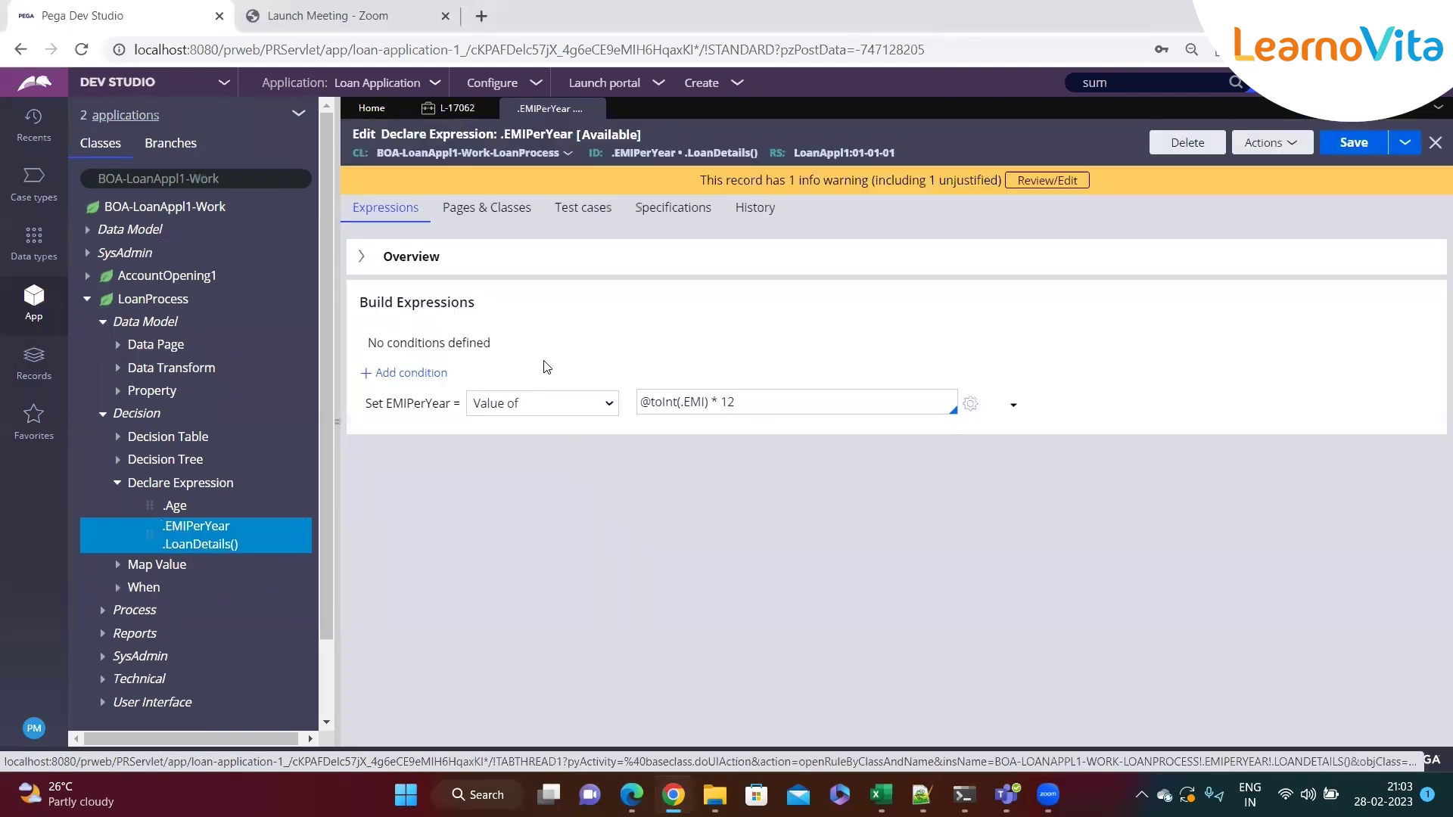
pyautogui.moveTo(687, 153); pyautogui.dragTo(768, 153)
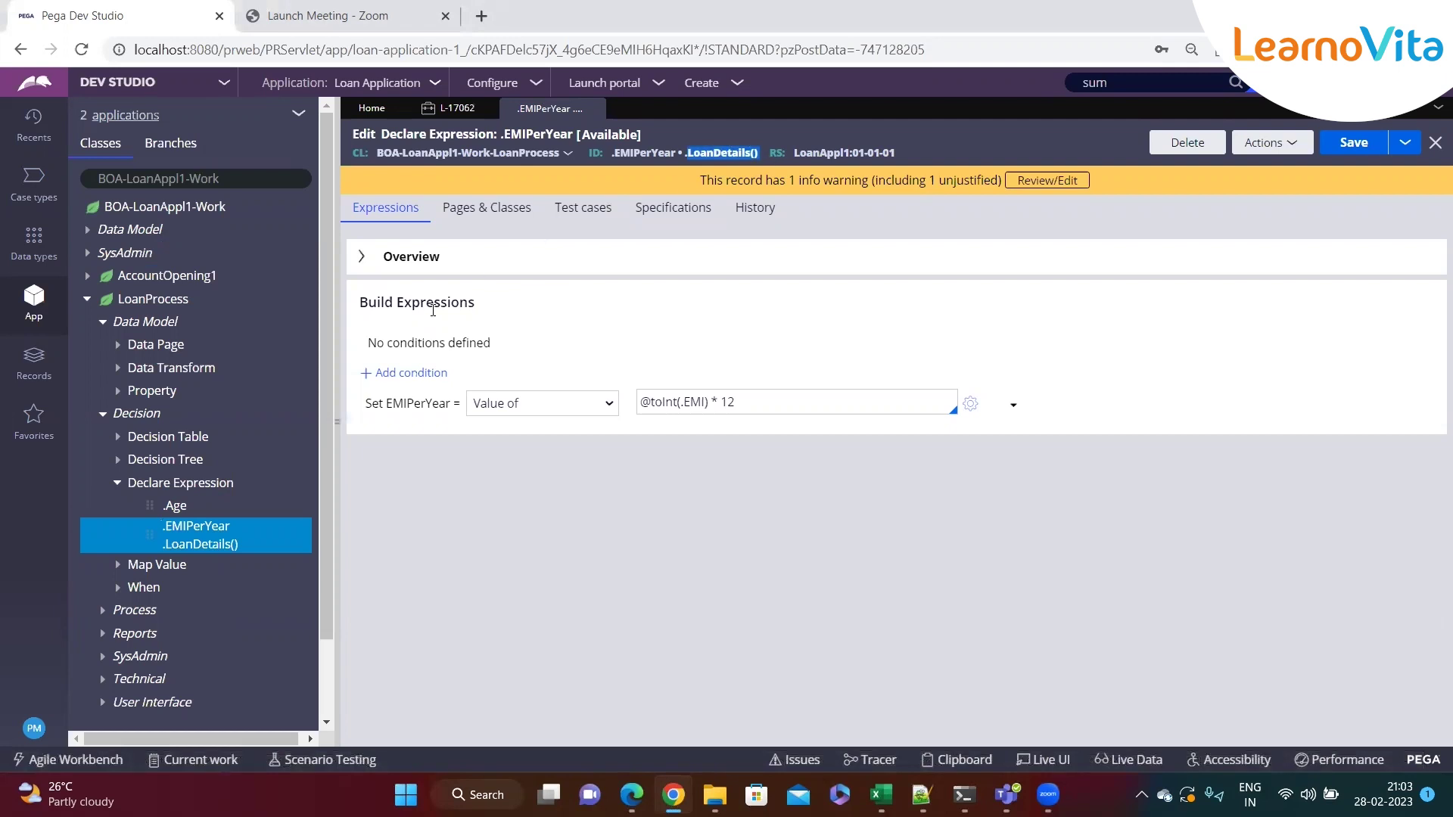
# Open the .Age declare expression, view its formula in the expression builder and close the builder without changes
pyautogui.click(189, 515)
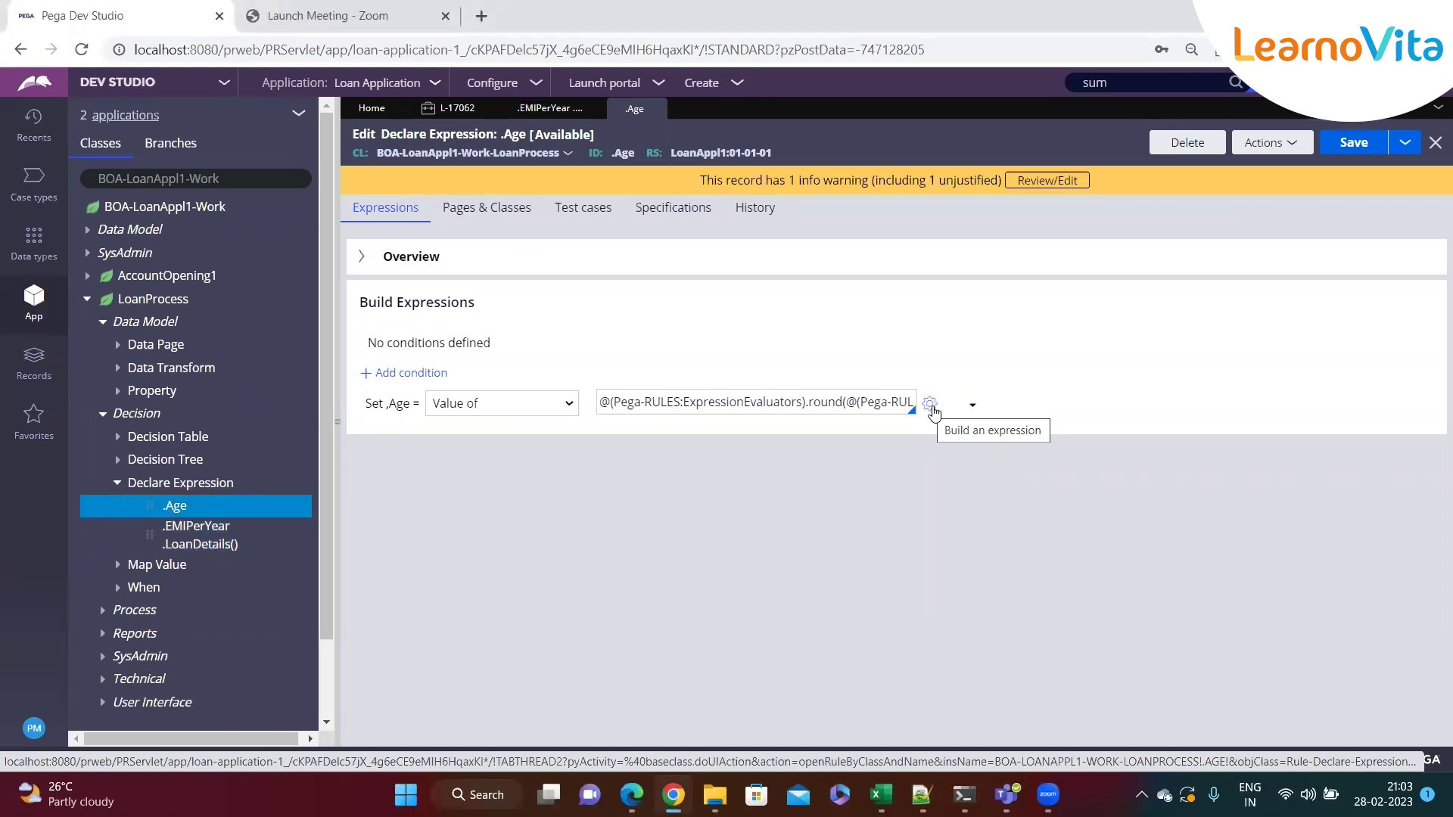
pyautogui.click(930, 404)
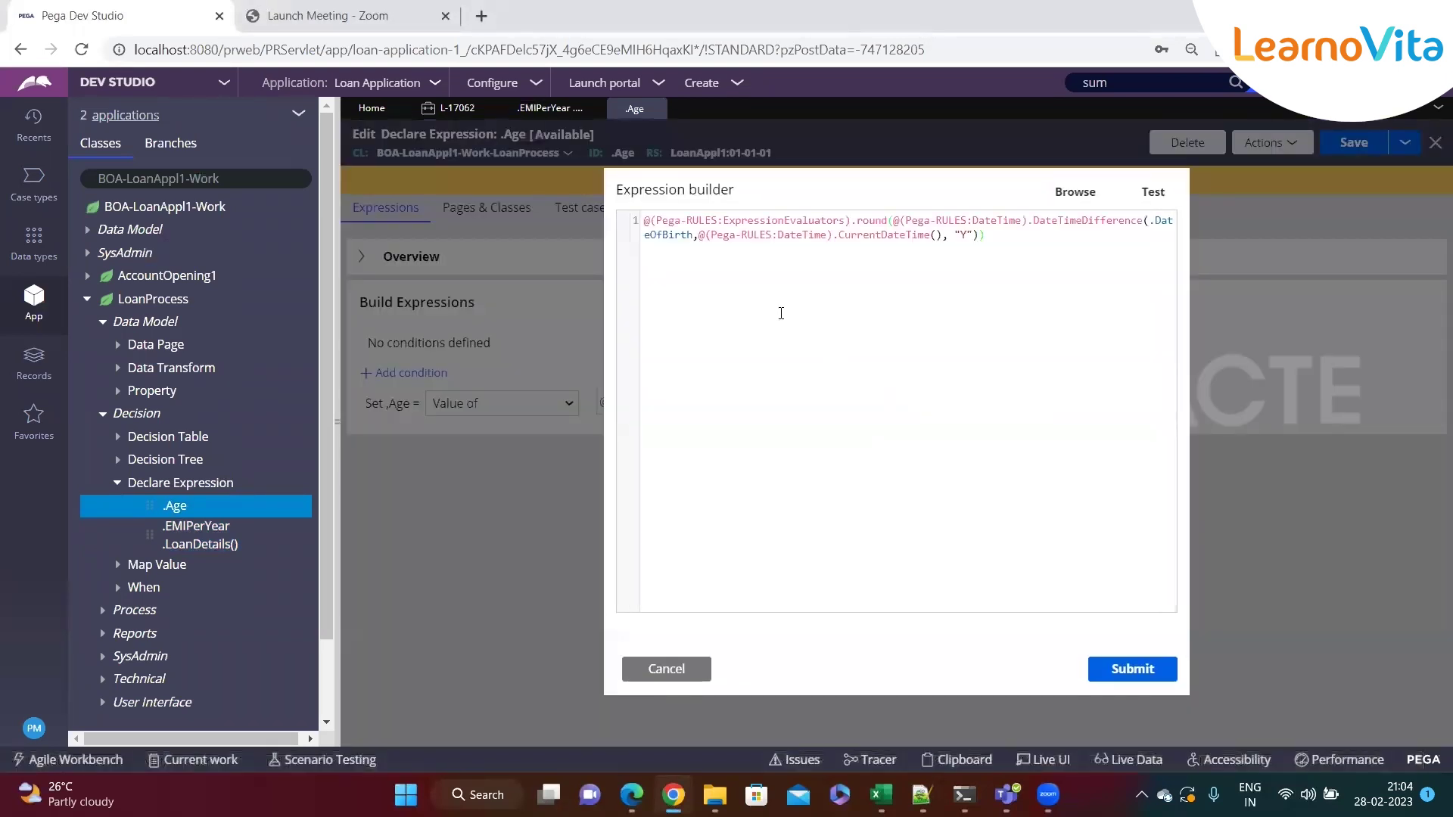
pyautogui.click(1075, 196)
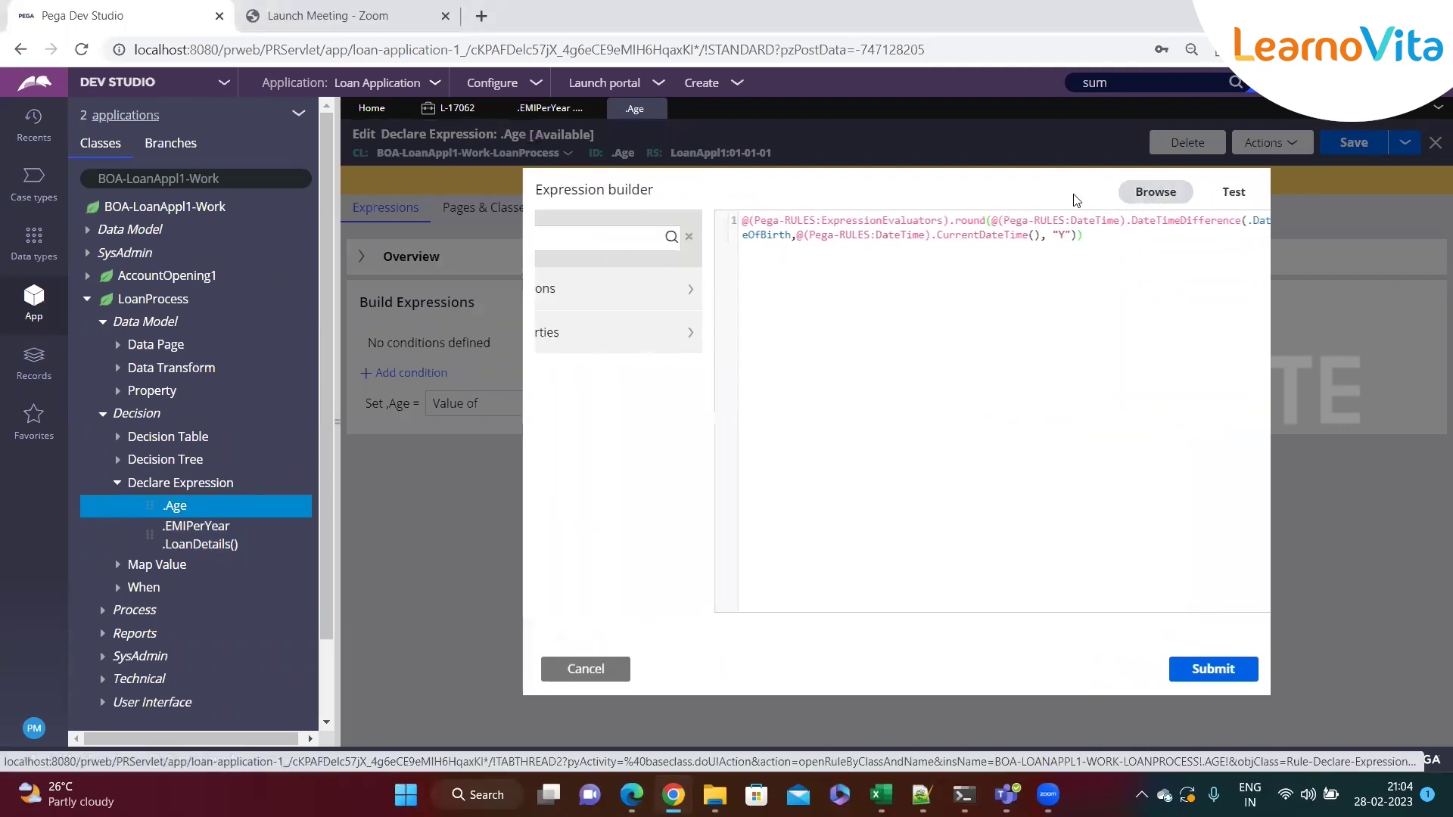
pyautogui.click(545, 669)
# Return to the .EMIPerYear declare expression and examine each part of its formula: the toInt function, the .EMI property and the multiplier
pyautogui.click(567, 113)
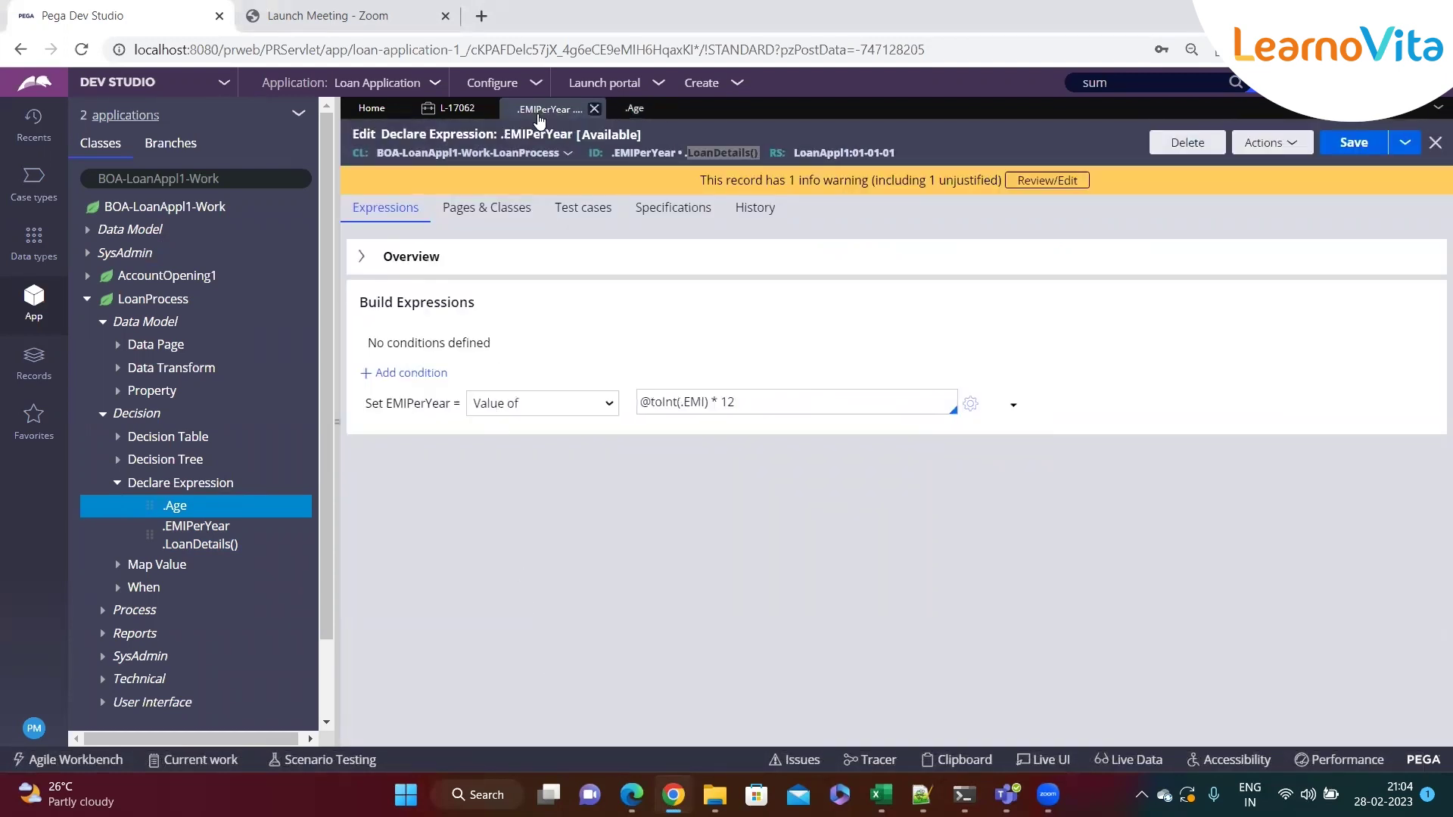
pyautogui.click(748, 409)
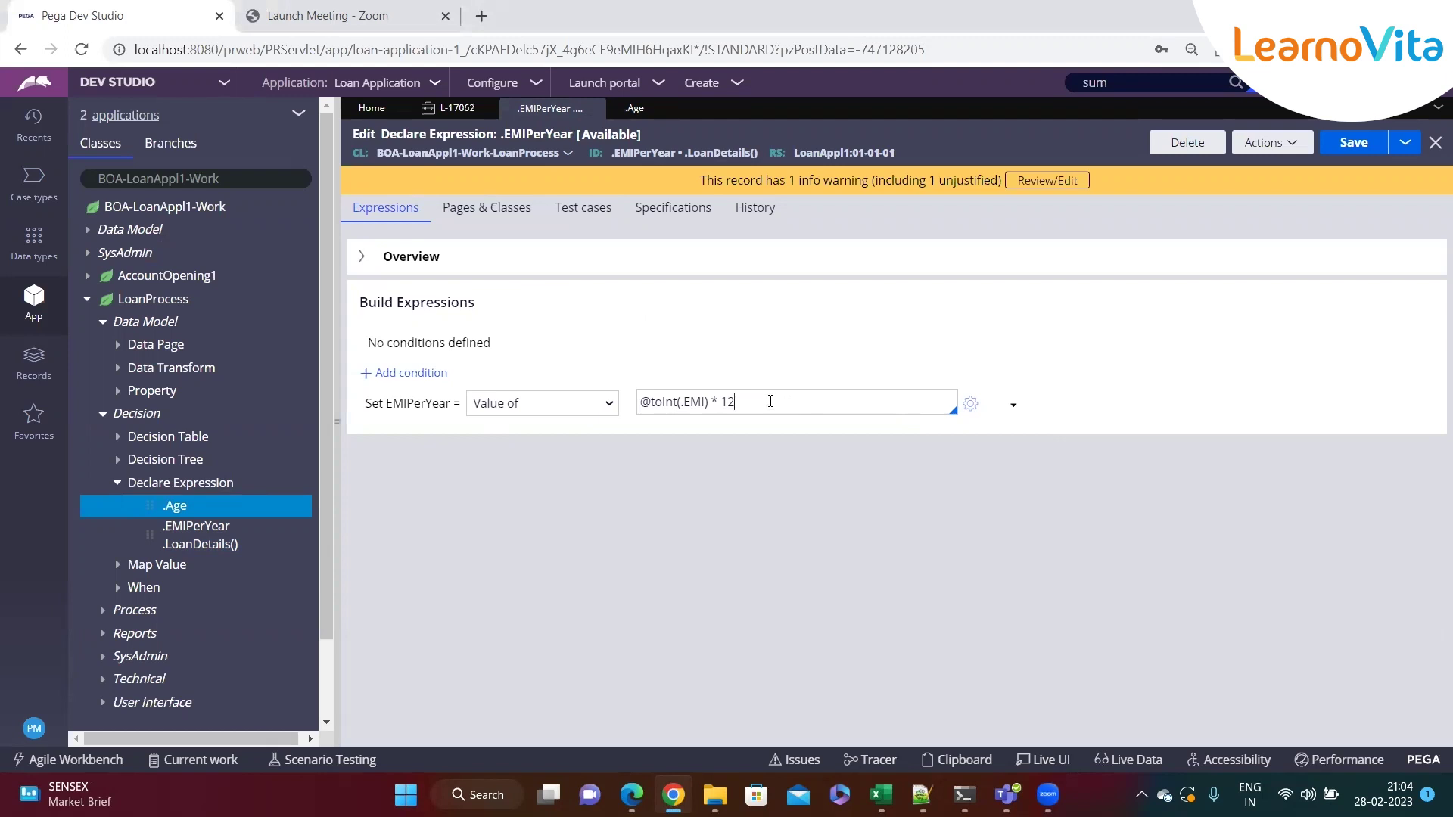
pyautogui.moveTo(744, 402); pyautogui.dragTo(639, 402)
pyautogui.click(786, 402)
pyautogui.doubleClick(658, 404)
pyautogui.click(666, 403)
pyautogui.doubleClick(691, 403)
pyautogui.click(757, 409)
pyautogui.doubleClick(694, 404)
pyautogui.click(792, 409)
pyautogui.doubleClick(685, 401)
pyautogui.click(781, 399)
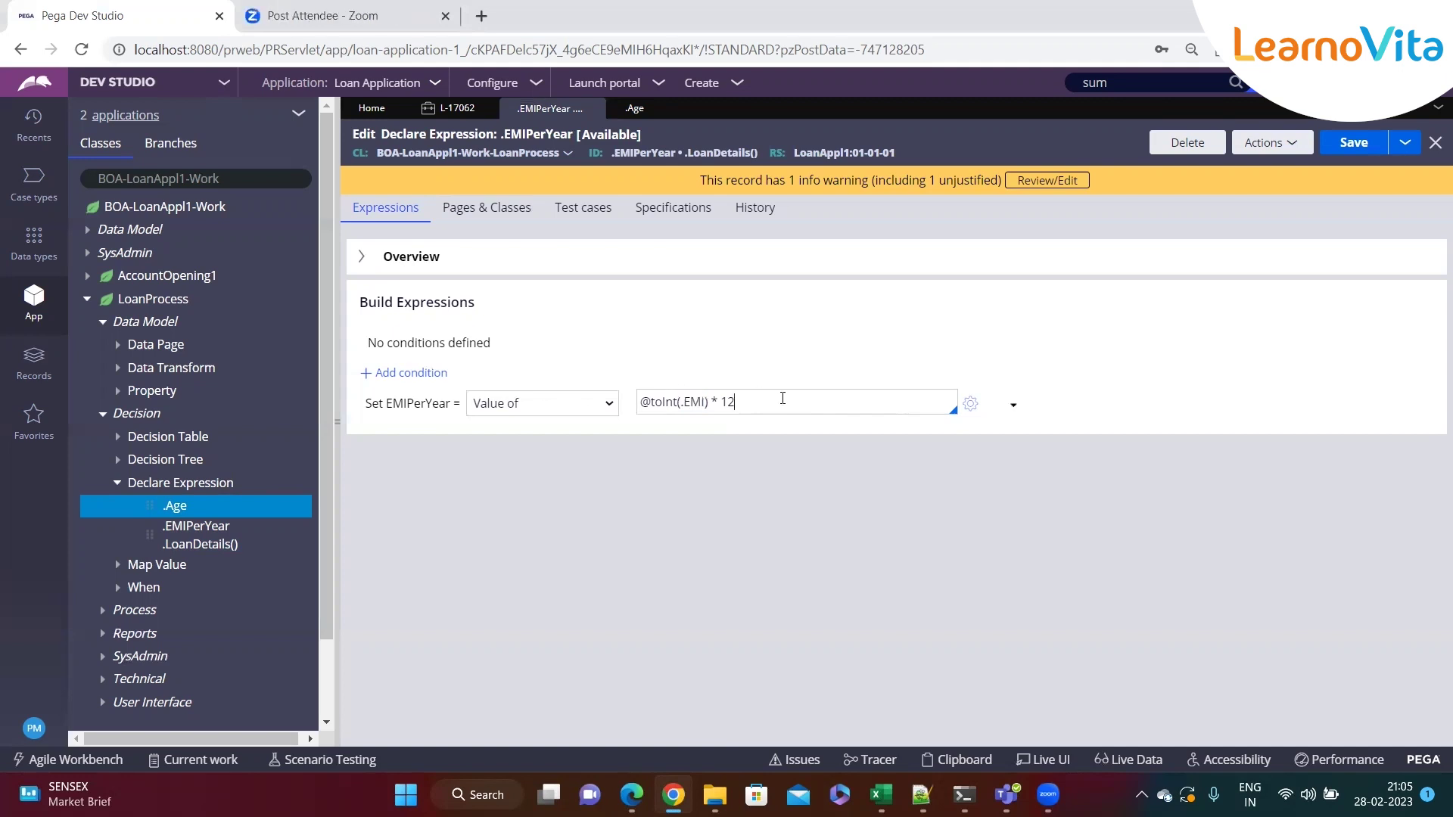
pyautogui.doubleClick(657, 402)
pyautogui.click(700, 402)
pyautogui.doubleClick(700, 402)
pyautogui.click(799, 409)
pyautogui.click(680, 403)
pyautogui.write('.')
pyautogui.doubleClick(699, 402)
pyautogui.click(748, 407)
# Back in the Loan Process case, set the first existing loan's EMI per month to 36500 and check its EMI per year
pyautogui.click(451, 108)
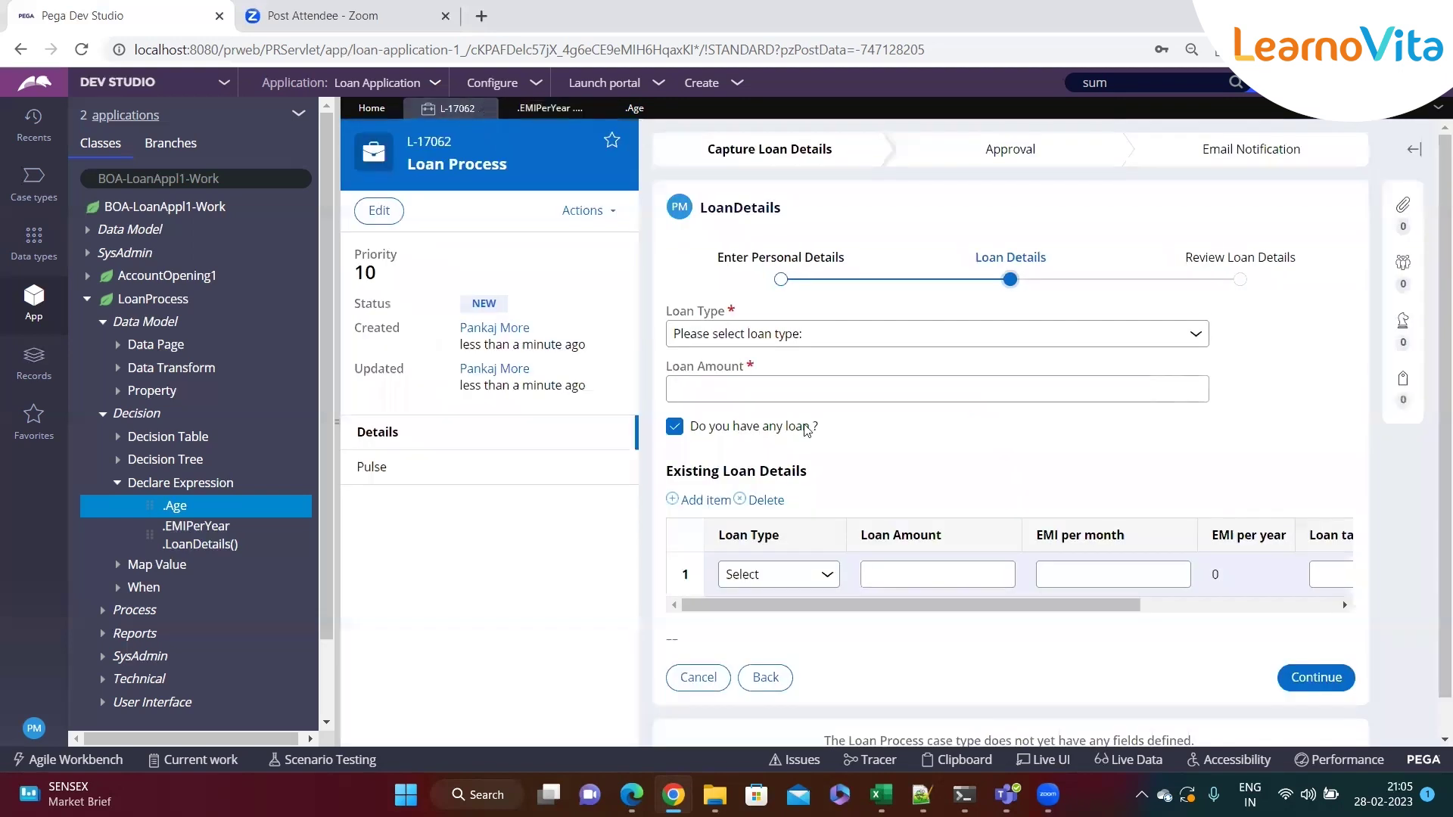
pyautogui.click(342, 424)
pyautogui.click(775, 577)
pyautogui.write('36500')
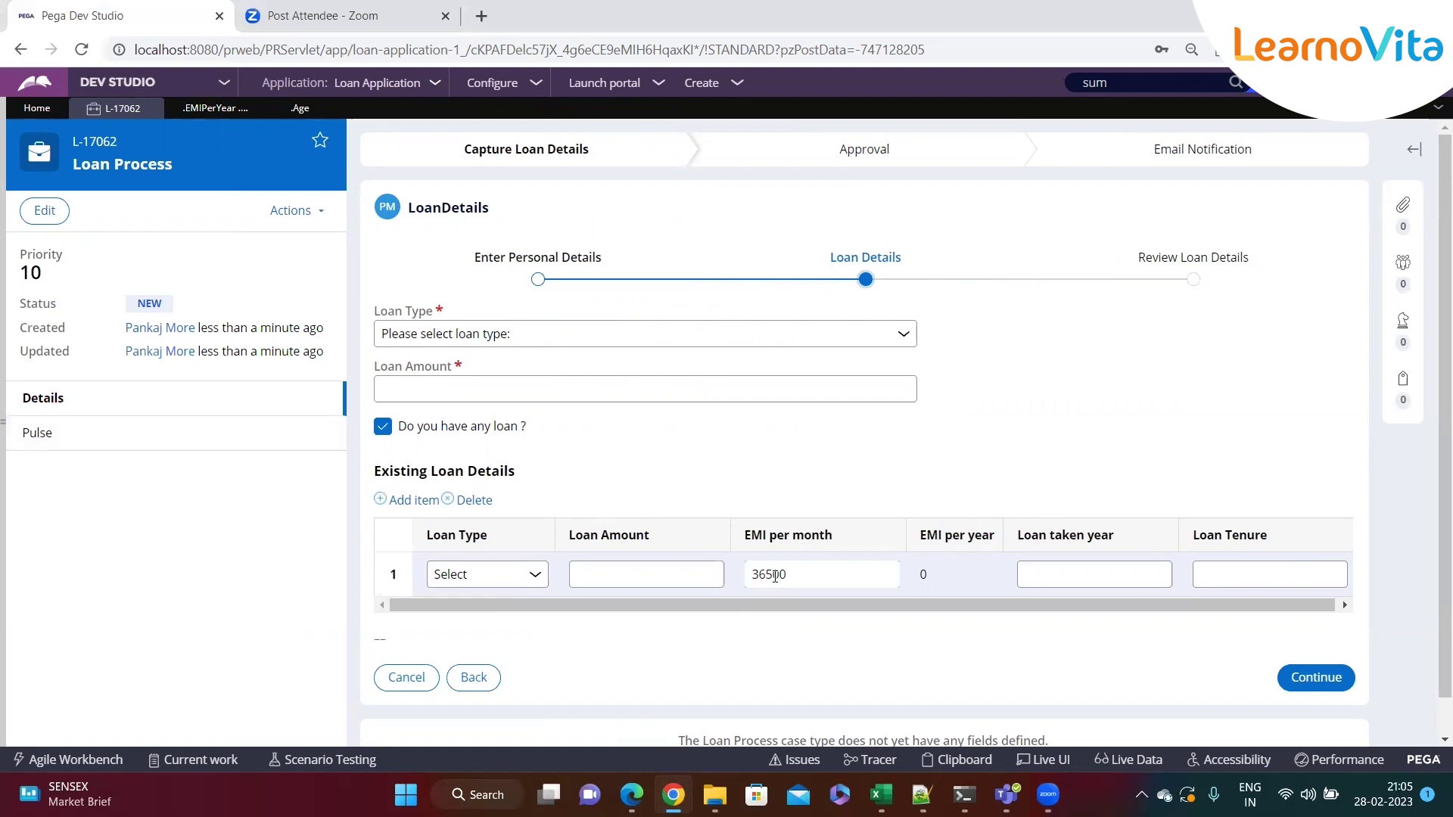
pyautogui.click(810, 474)
pyautogui.moveTo(963, 580); pyautogui.dragTo(916, 580)
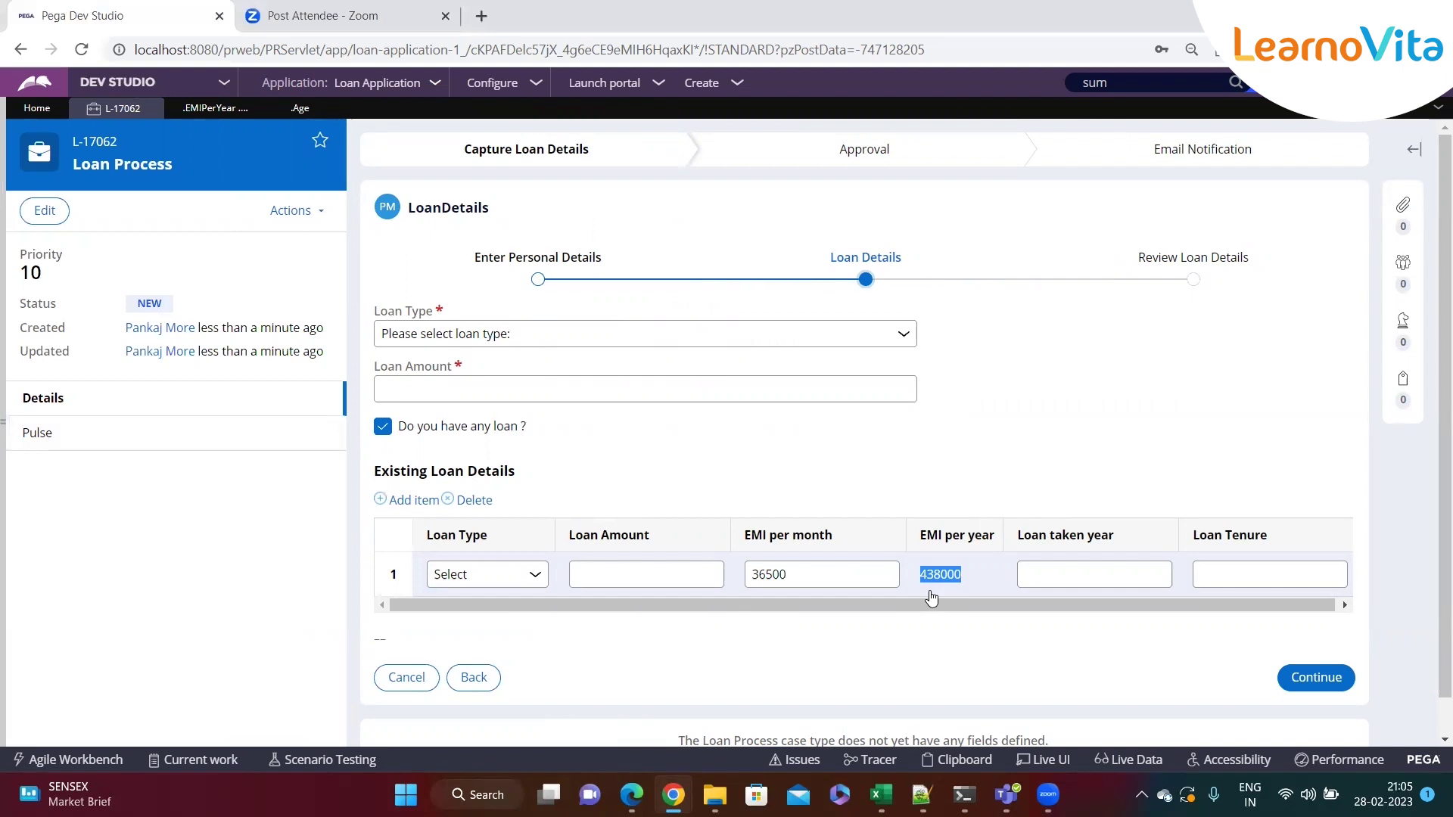
pyautogui.click(966, 438)
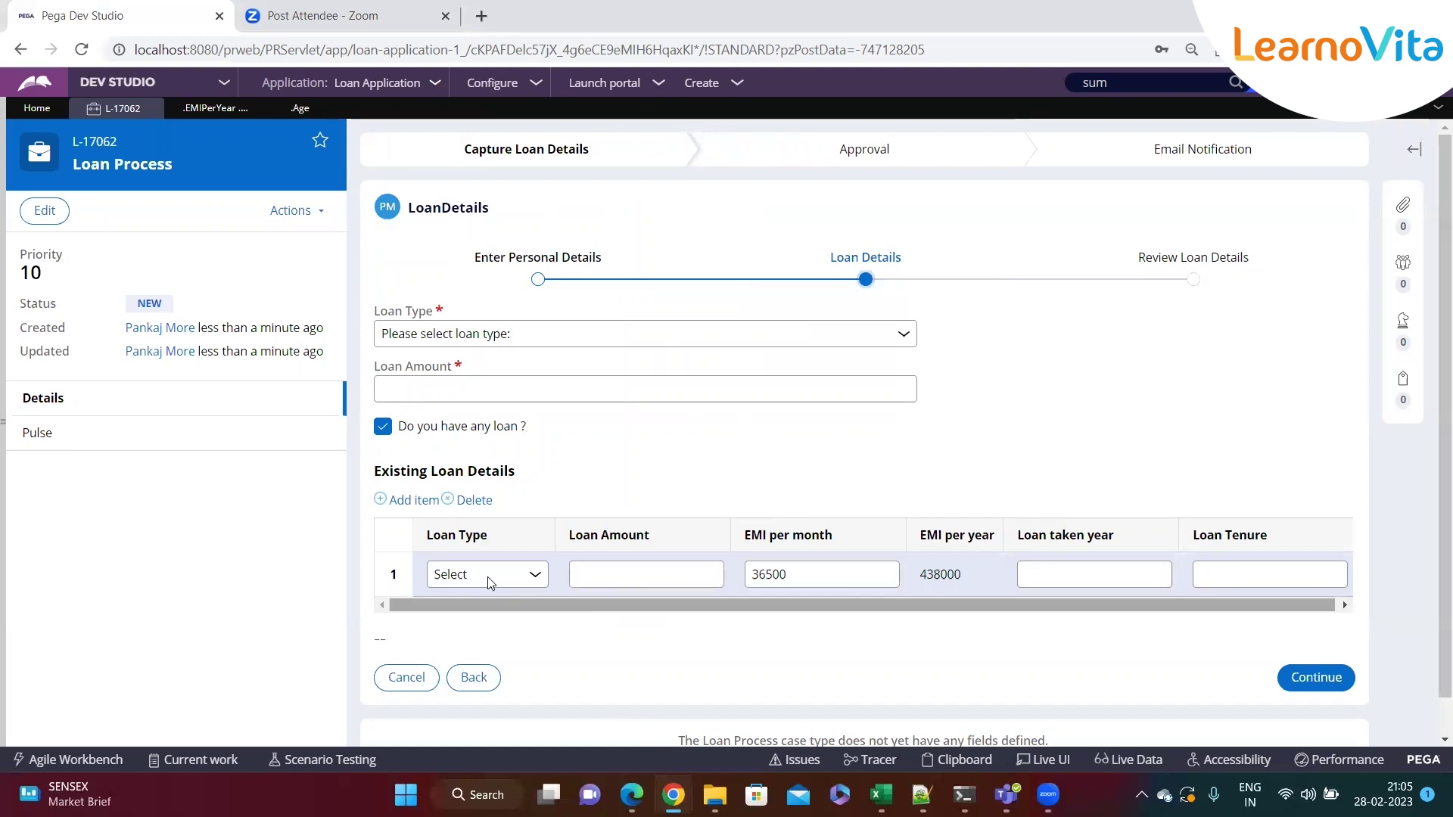
# Add a second existing loan row and set its EMI per month to 58978
pyautogui.click(404, 500)
pyautogui.click(811, 612)
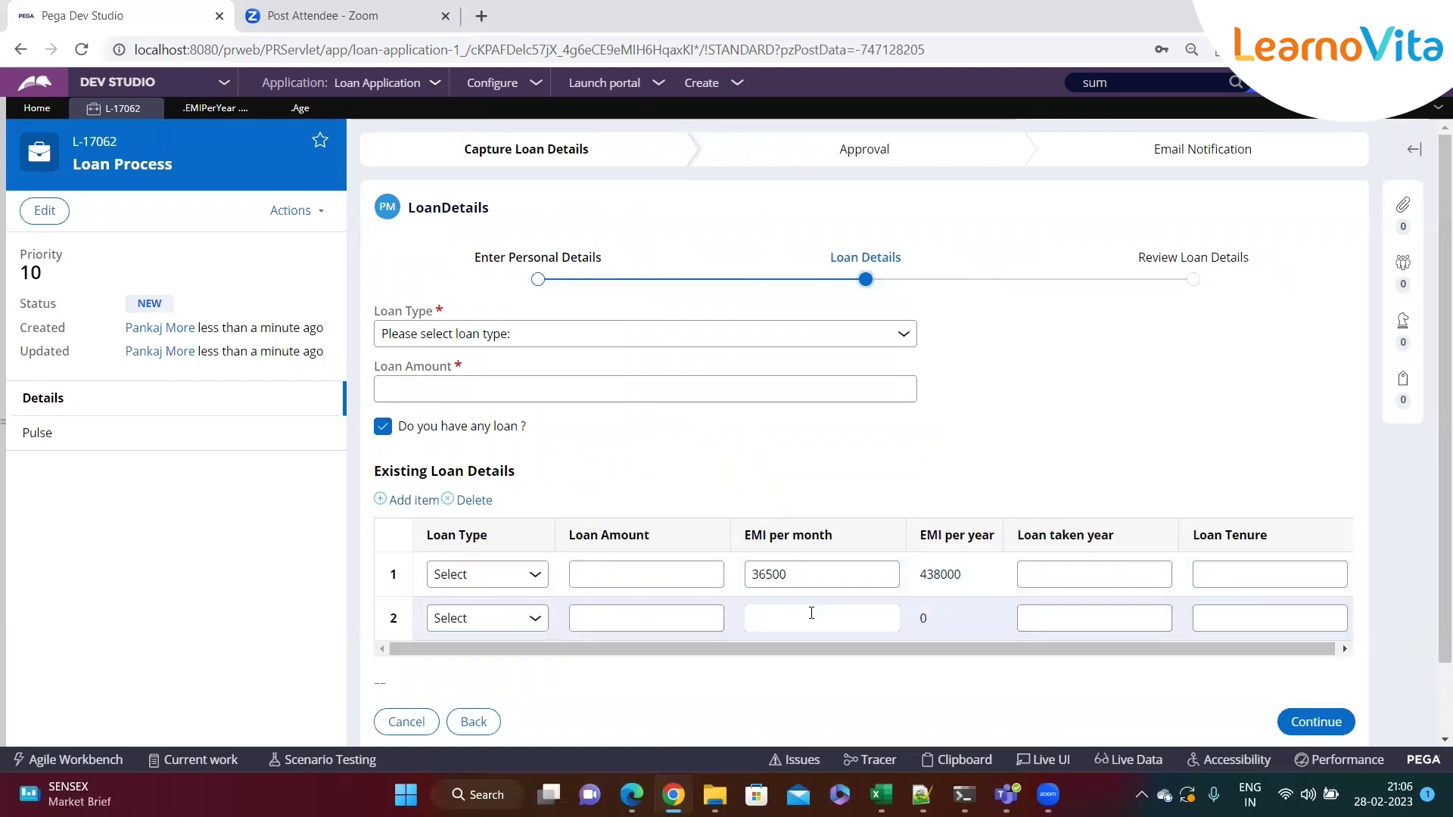
pyautogui.write('58978')
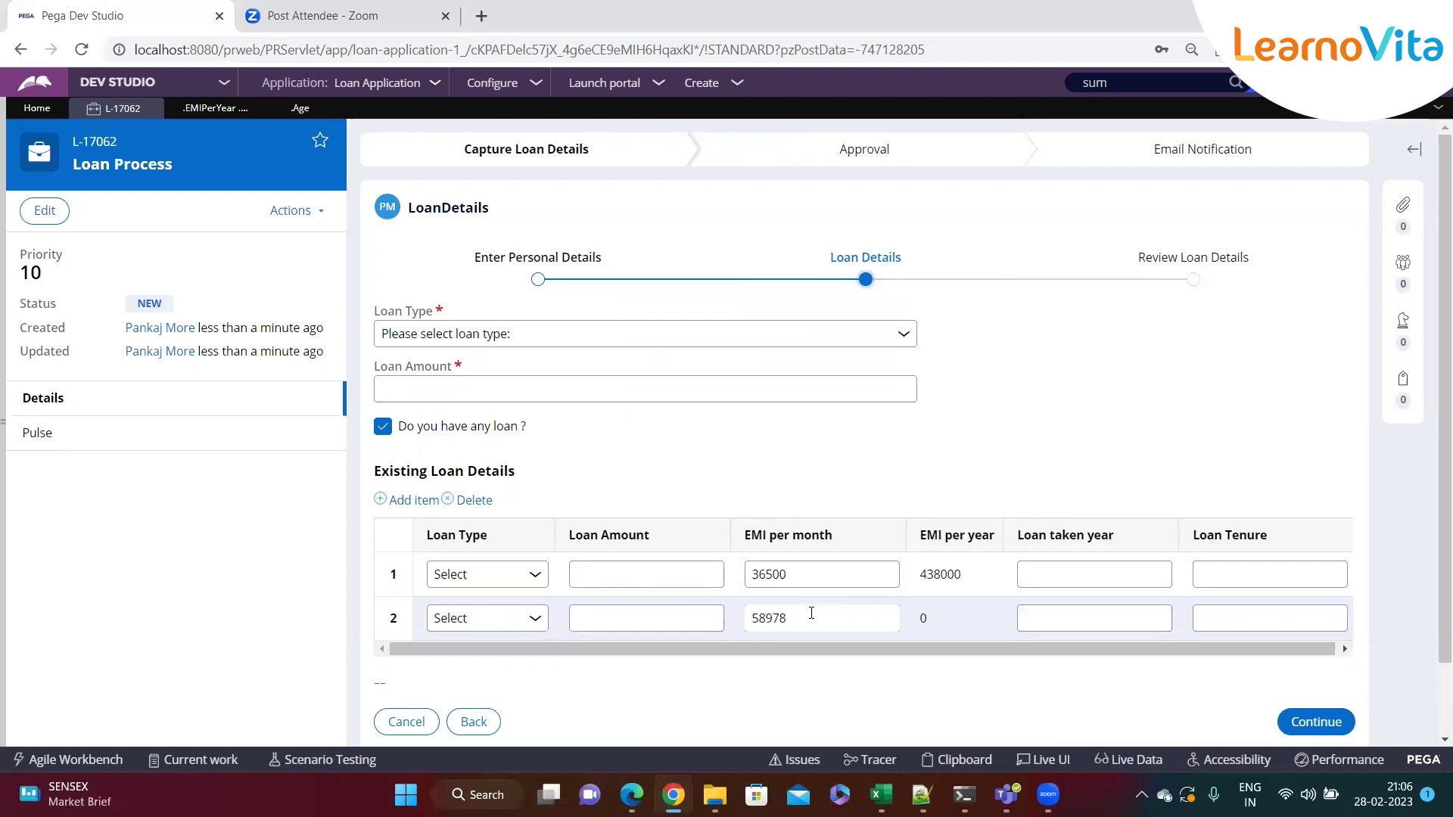
pyautogui.click(890, 485)
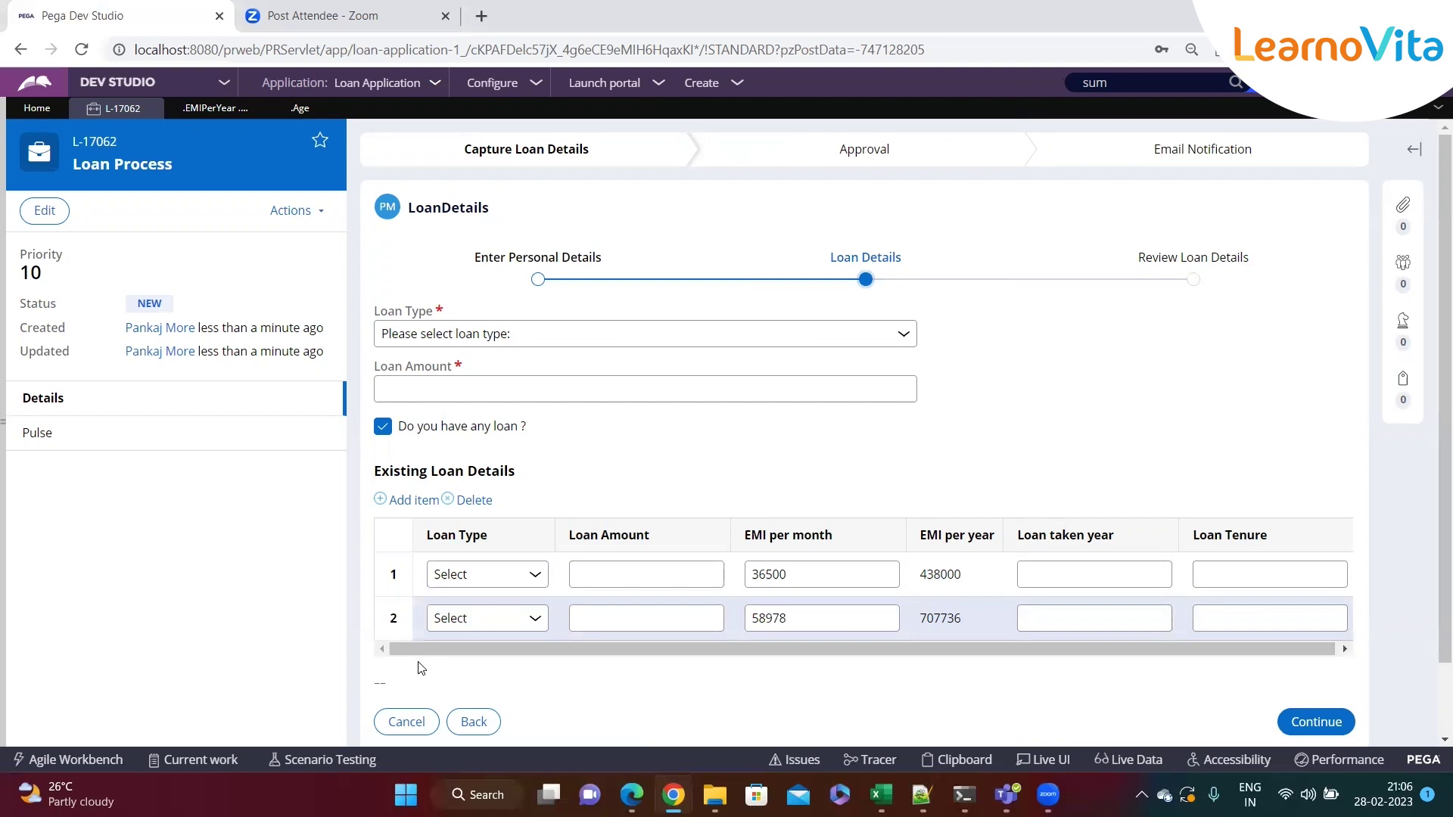
pyautogui.click(591, 574)
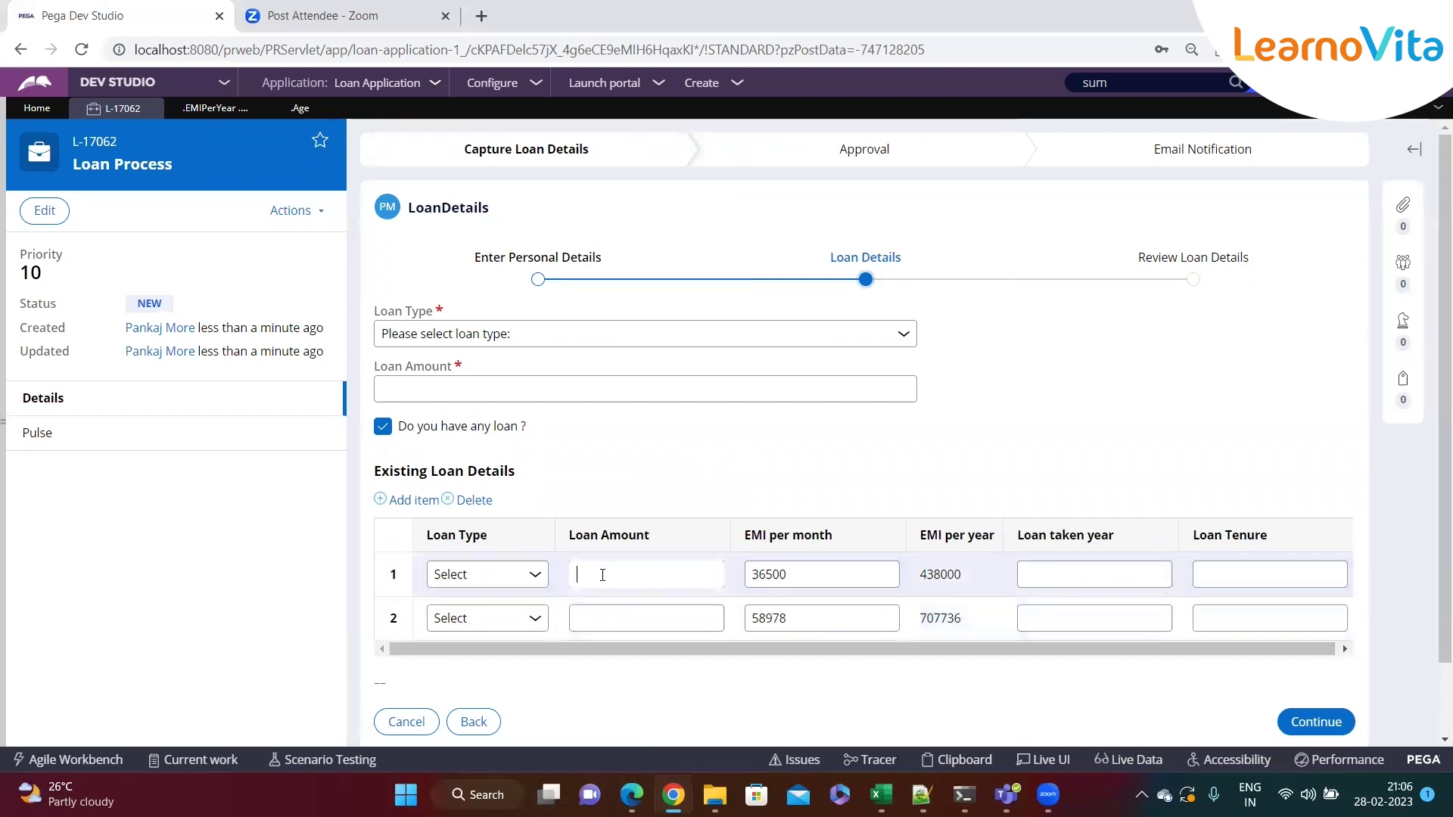
pyautogui.click(599, 607)
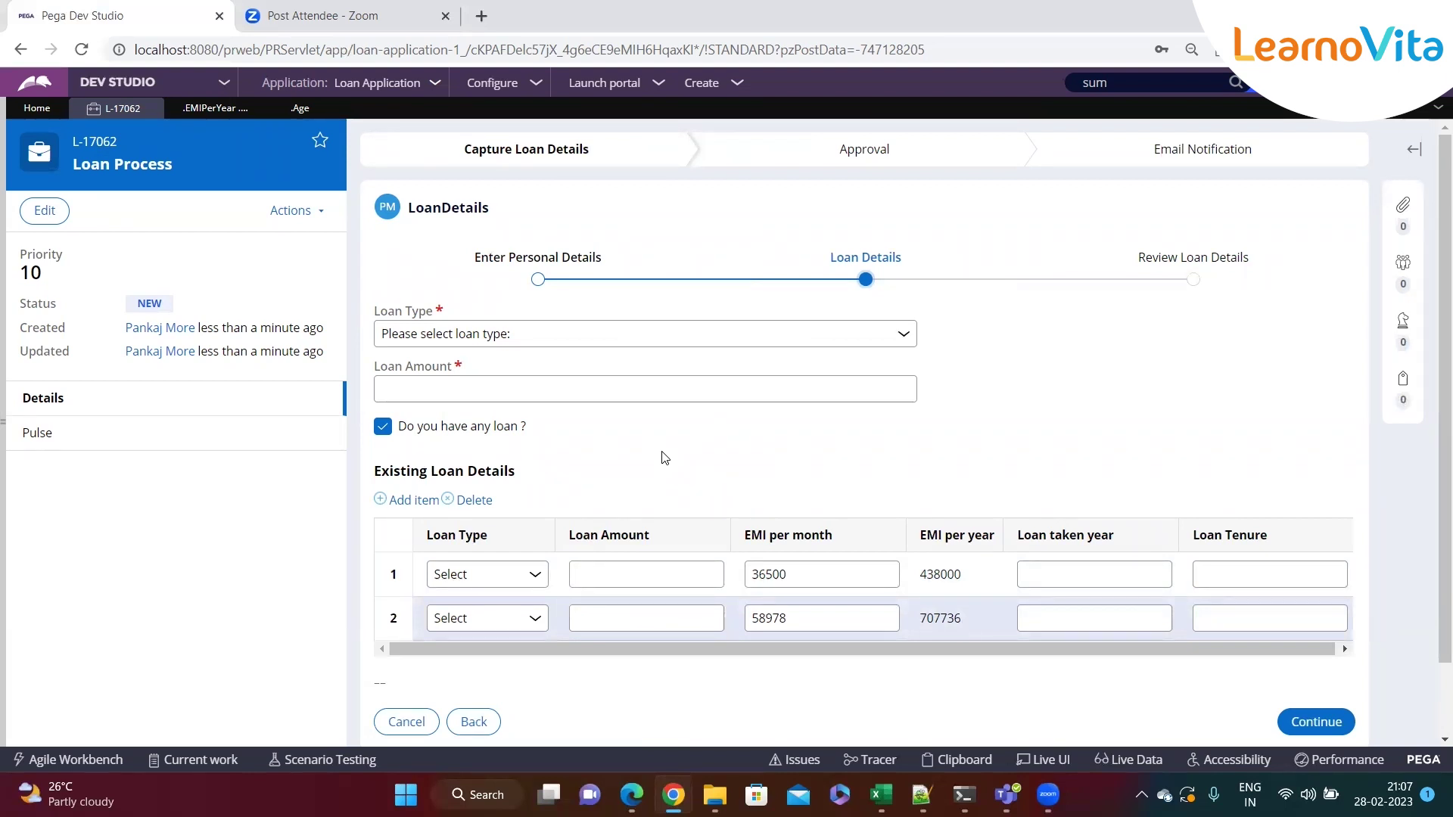
# Return to the .Age declare expression, locate it under LoanProcess in the App explorer, and close all open rule and case tabs
pyautogui.click(296, 110)
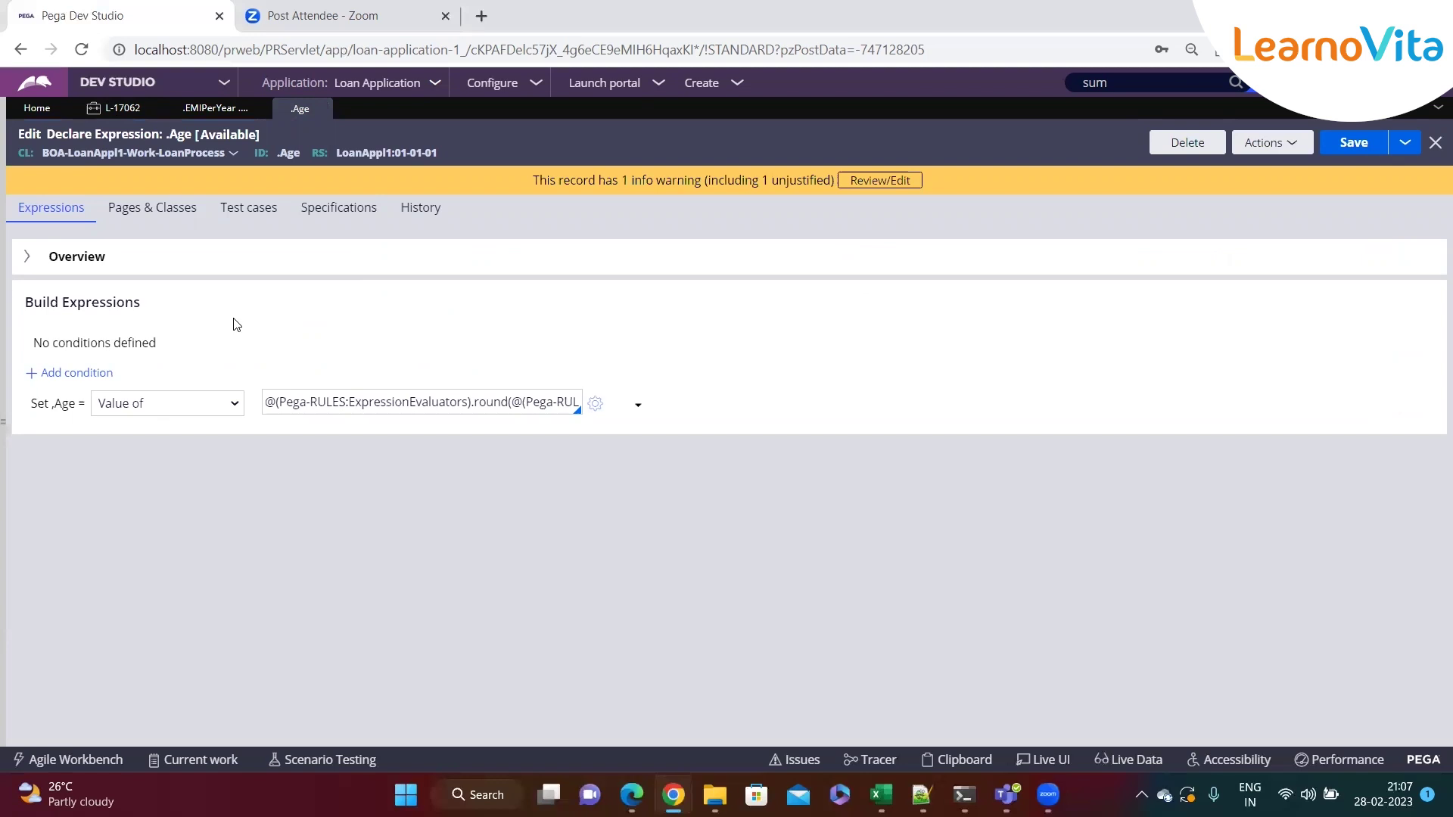
pyautogui.doubleClick(290, 152)
pyautogui.moveTo(8, 511)
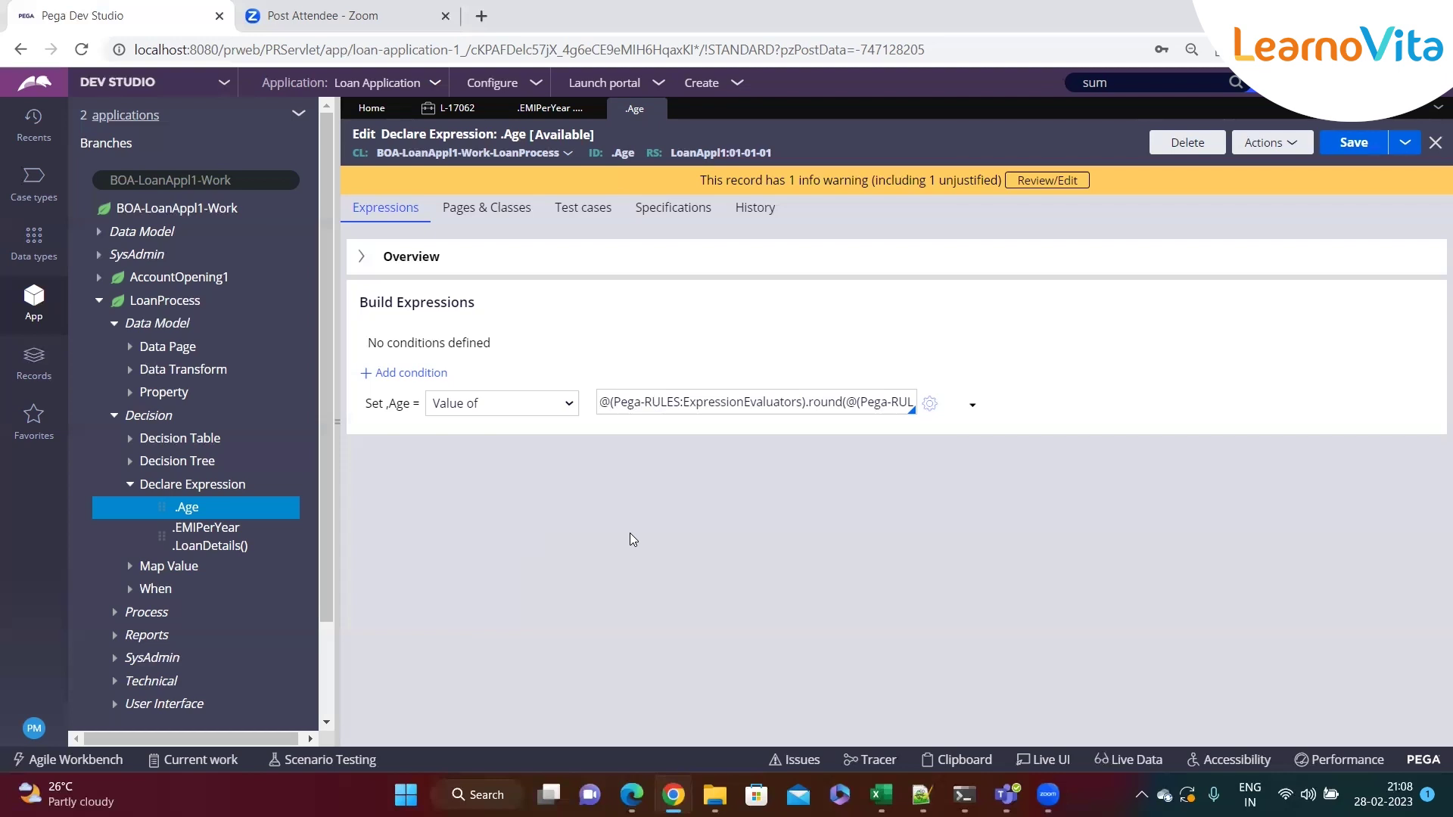
pyautogui.click(1422, 106)
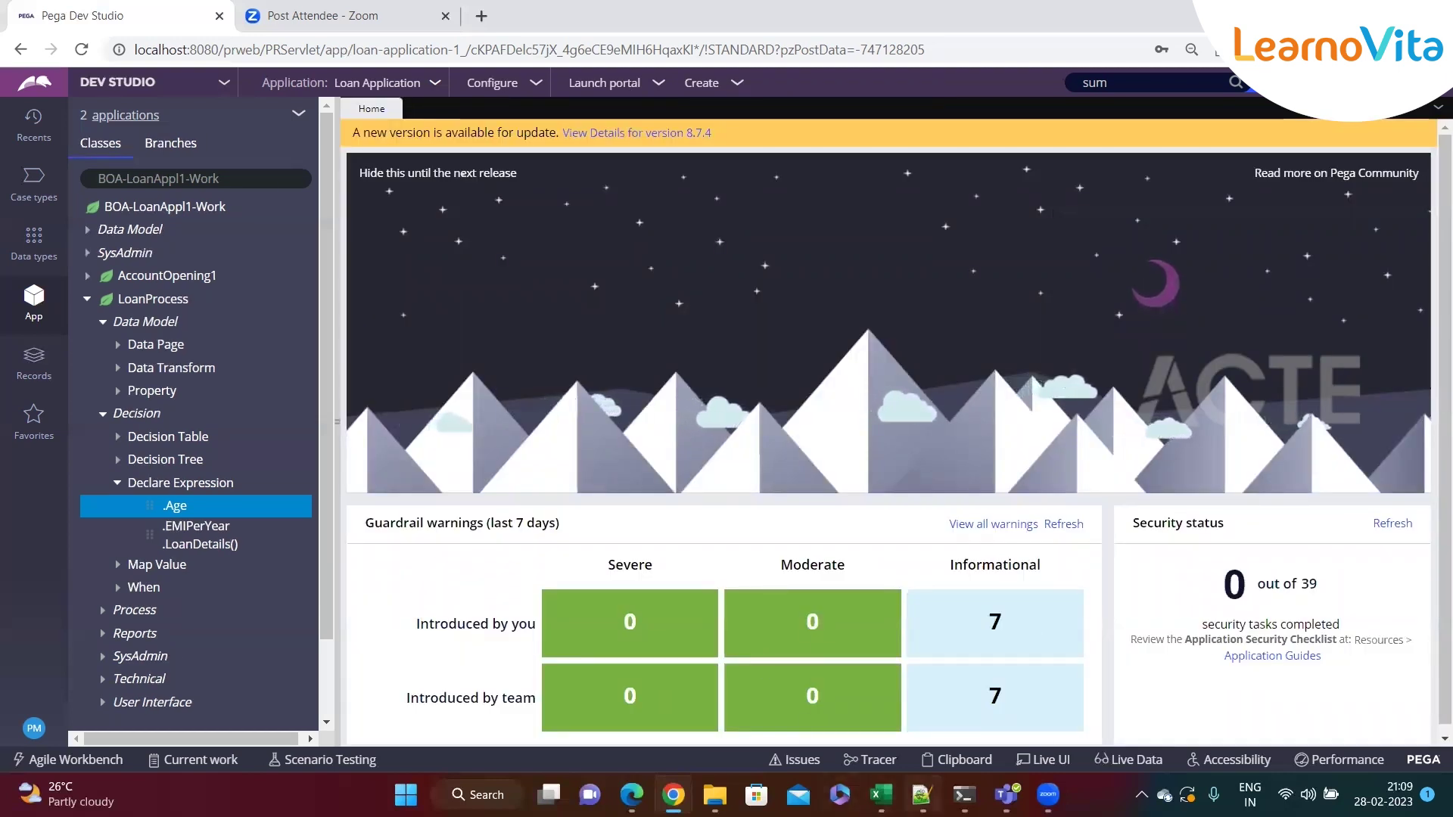
# Switch to Notepad++ and add the description "-- Validate ur details" after Declare Constarints in the declare rules list
pyautogui.click(921, 795)
pyautogui.click(310, 457)
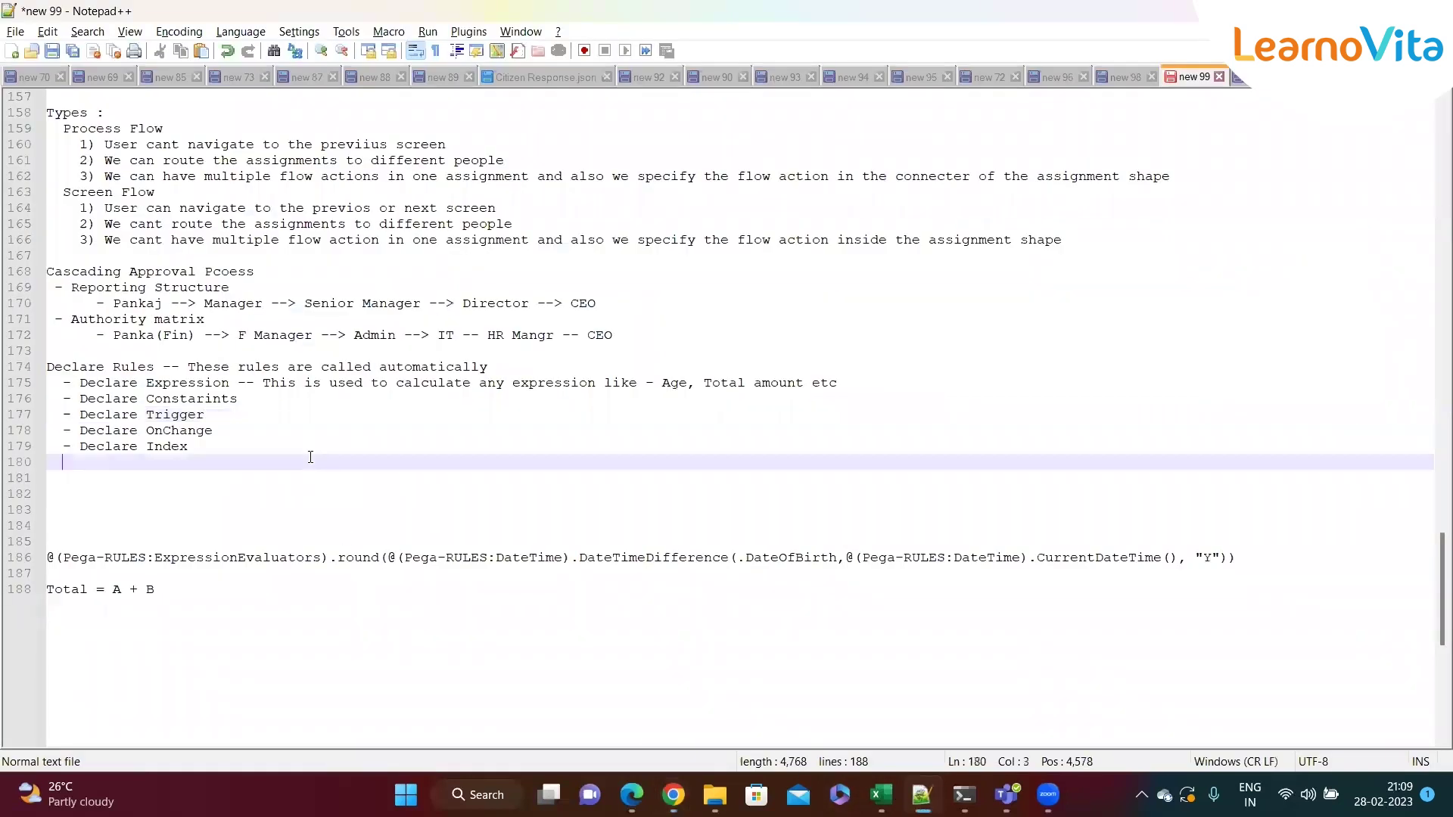
pyautogui.click(261, 404)
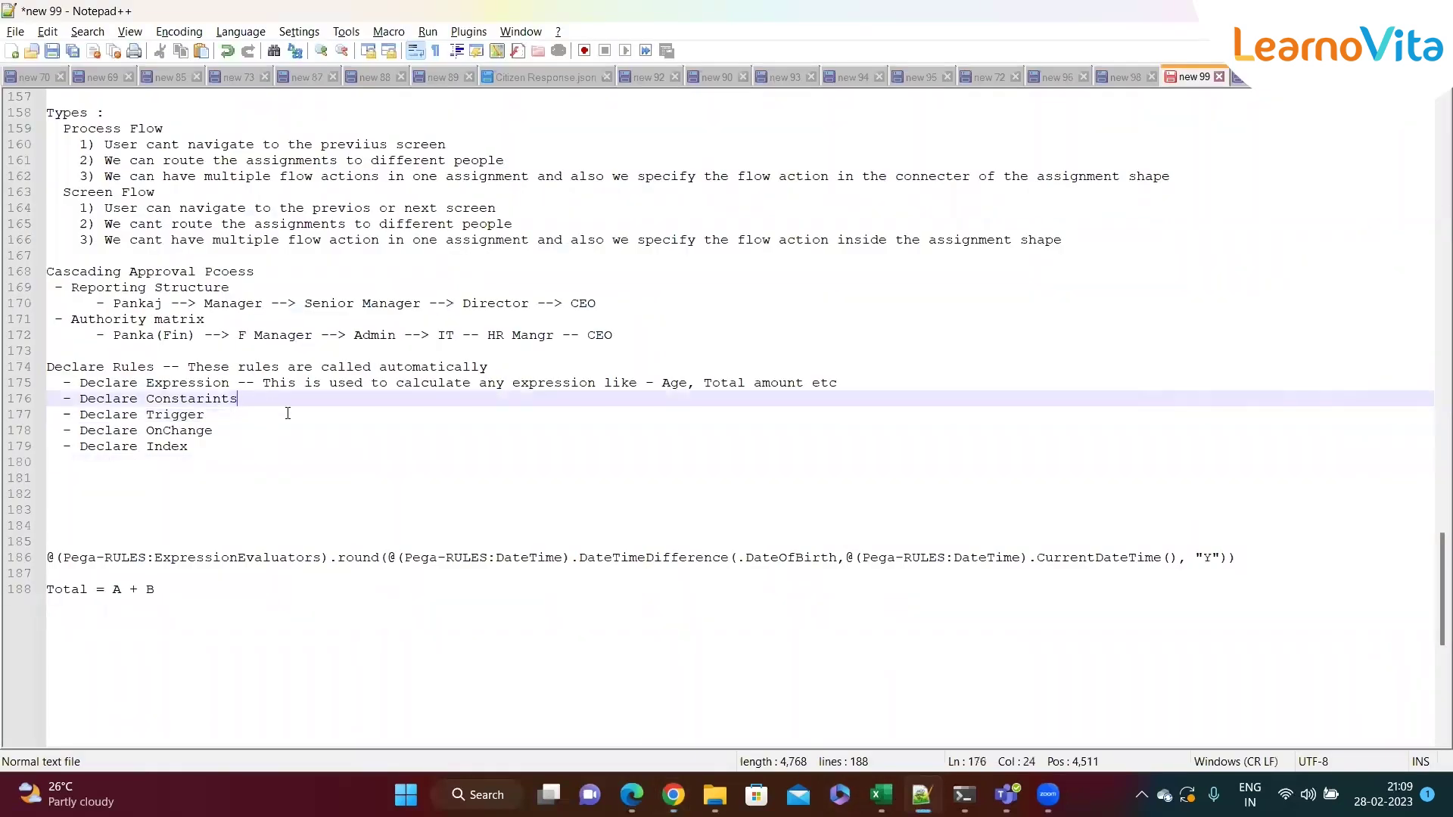
pyautogui.write('--')
pyautogui.doubleClick(97, 398)
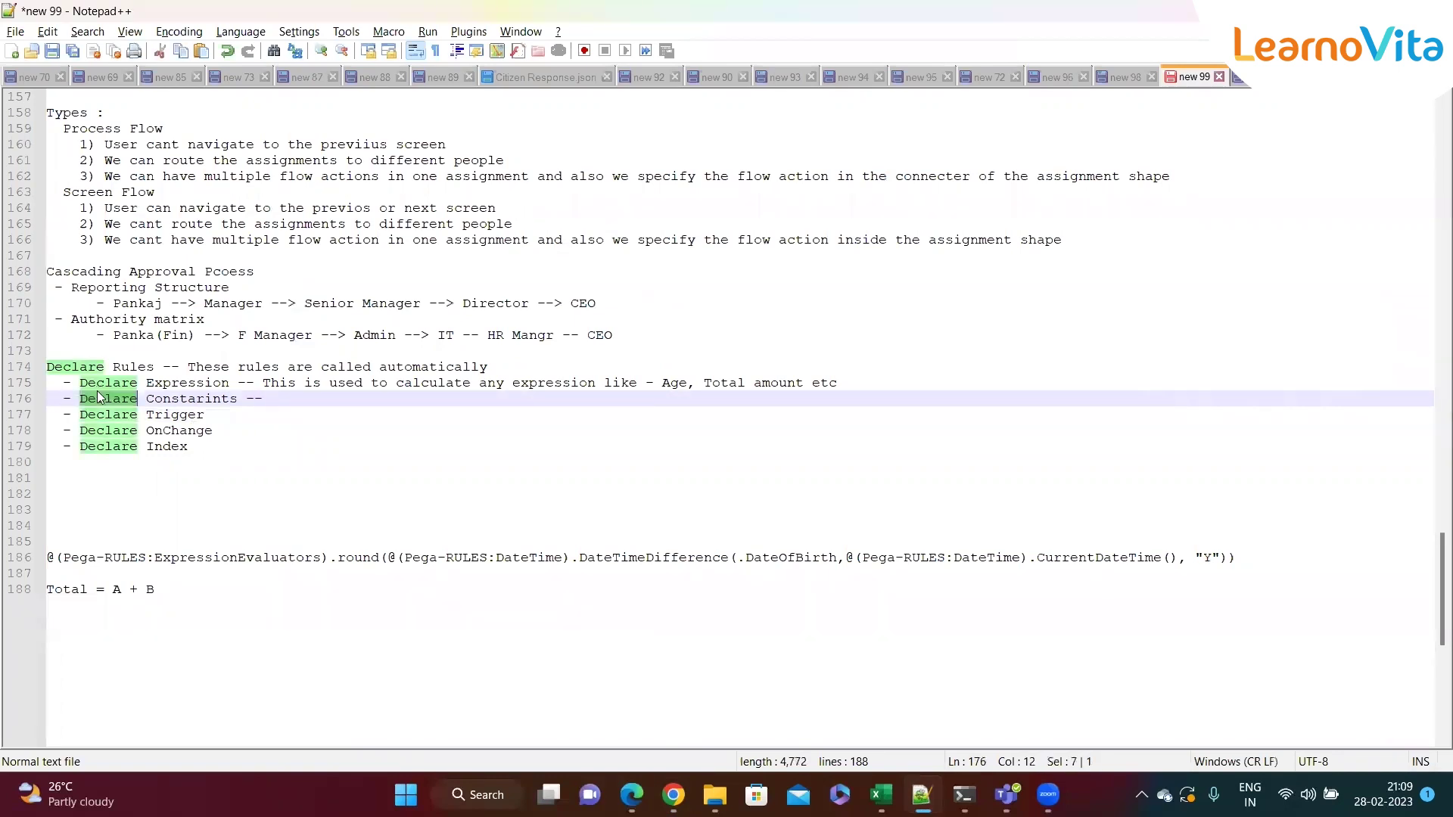
pyautogui.click(287, 400)
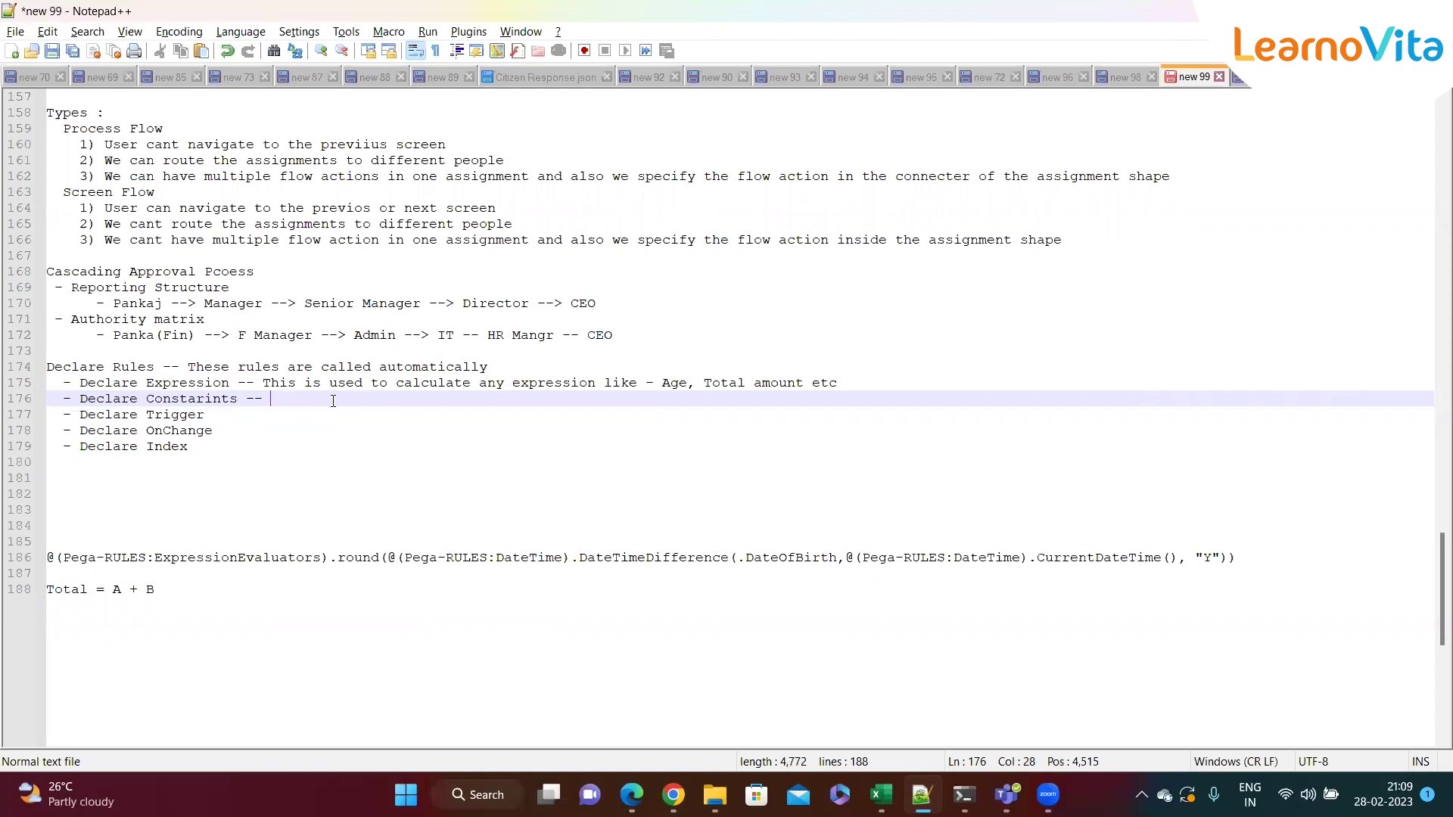
pyautogui.write('Validate')
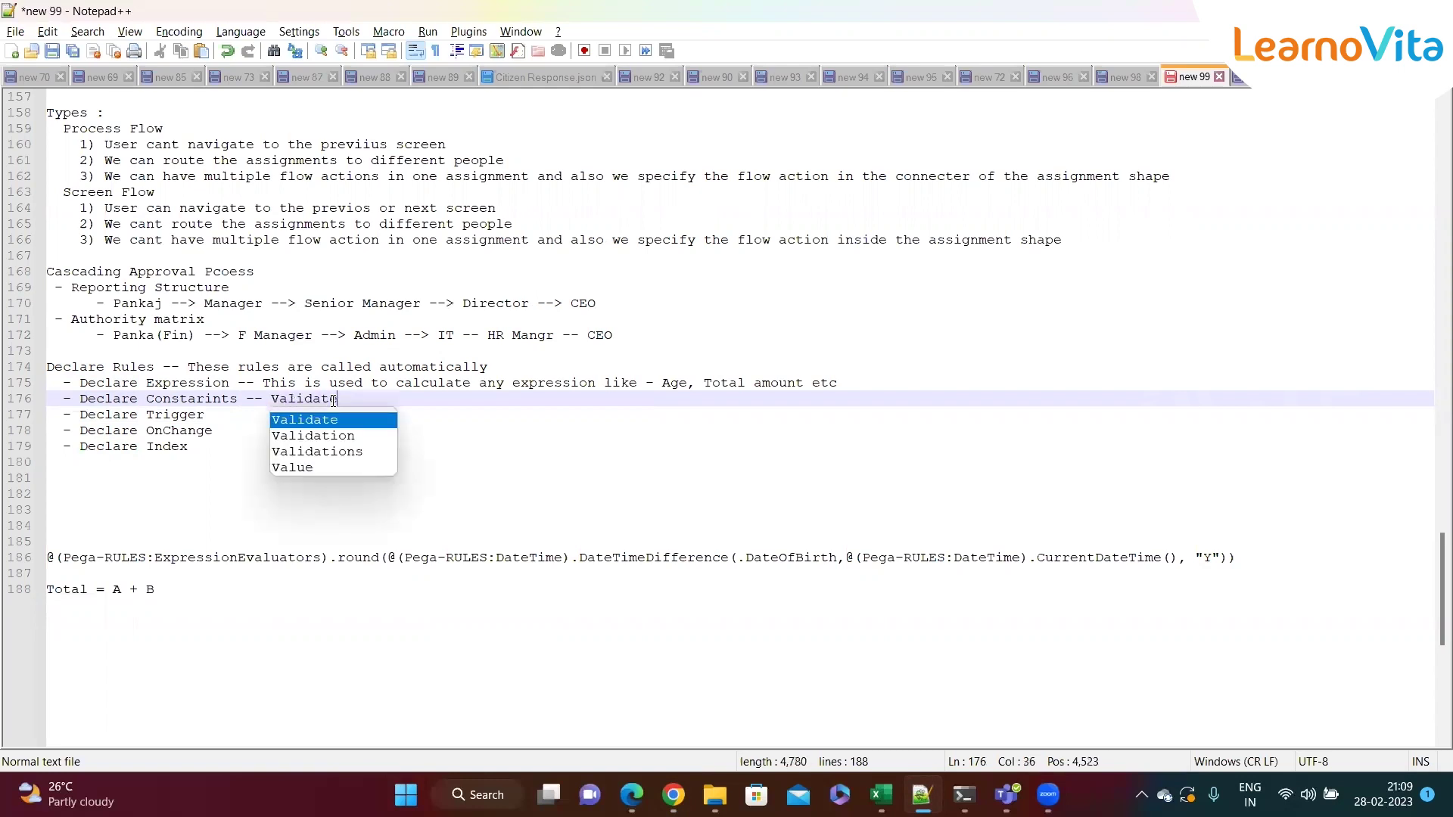
pyautogui.write(' ur details')
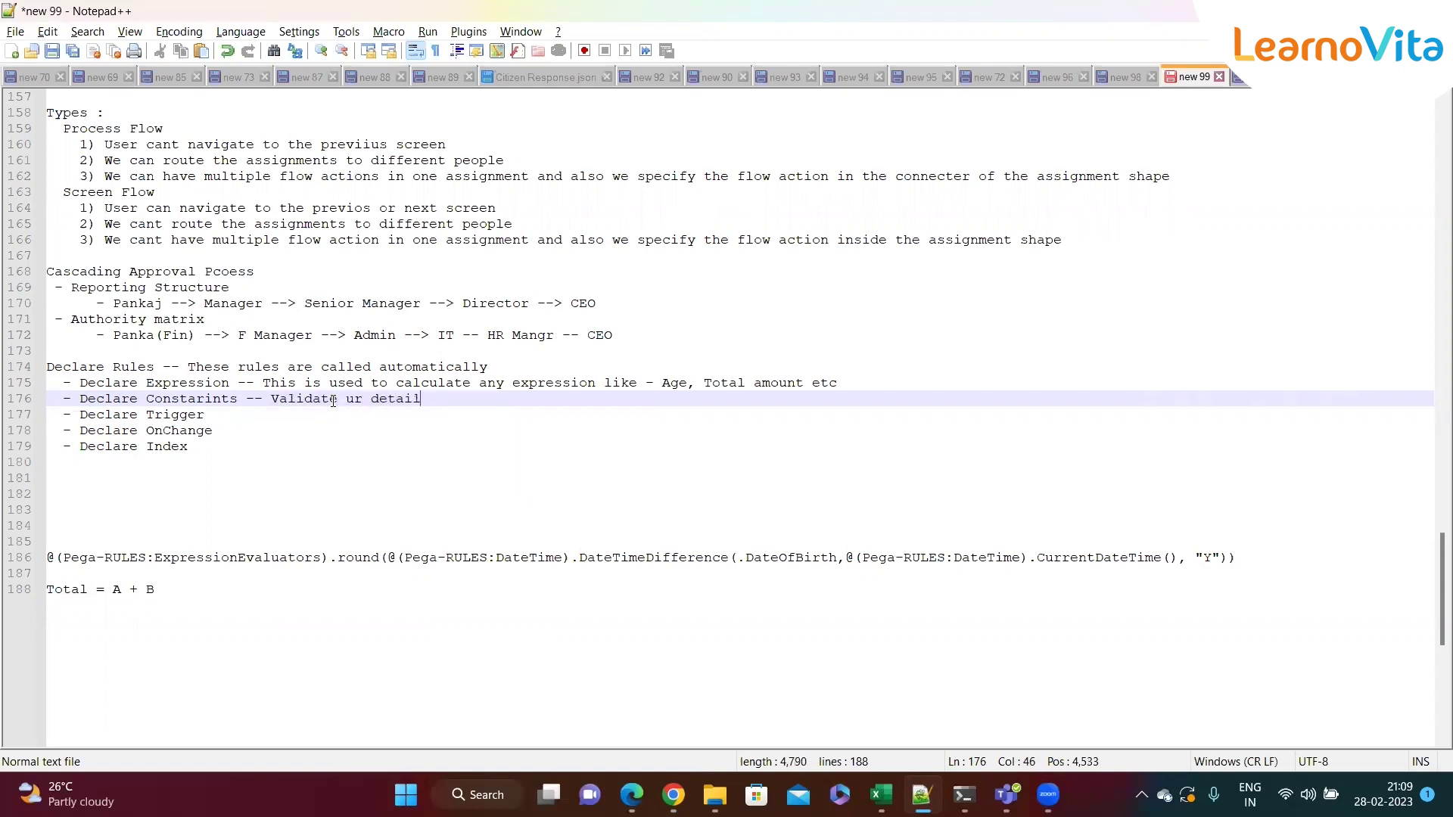
# Examine the Validation (Validate rule and Edit Validate) entry in the earlier notes and return to the declare rules list
pyautogui.scroll(1, 357, 384)
pyautogui.scroll(9, 357, 384)
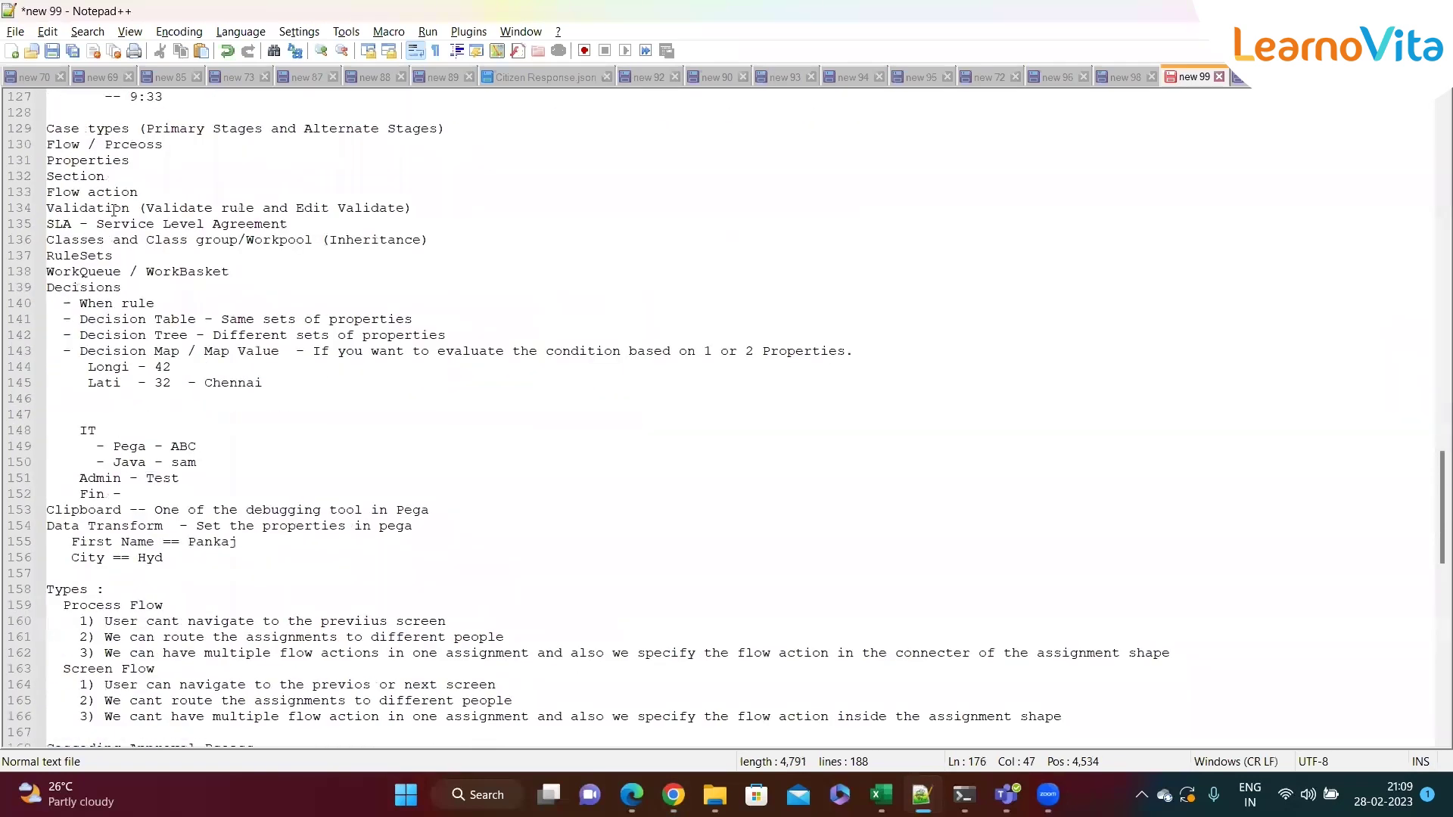
pyautogui.doubleClick(114, 210)
pyautogui.click(476, 215)
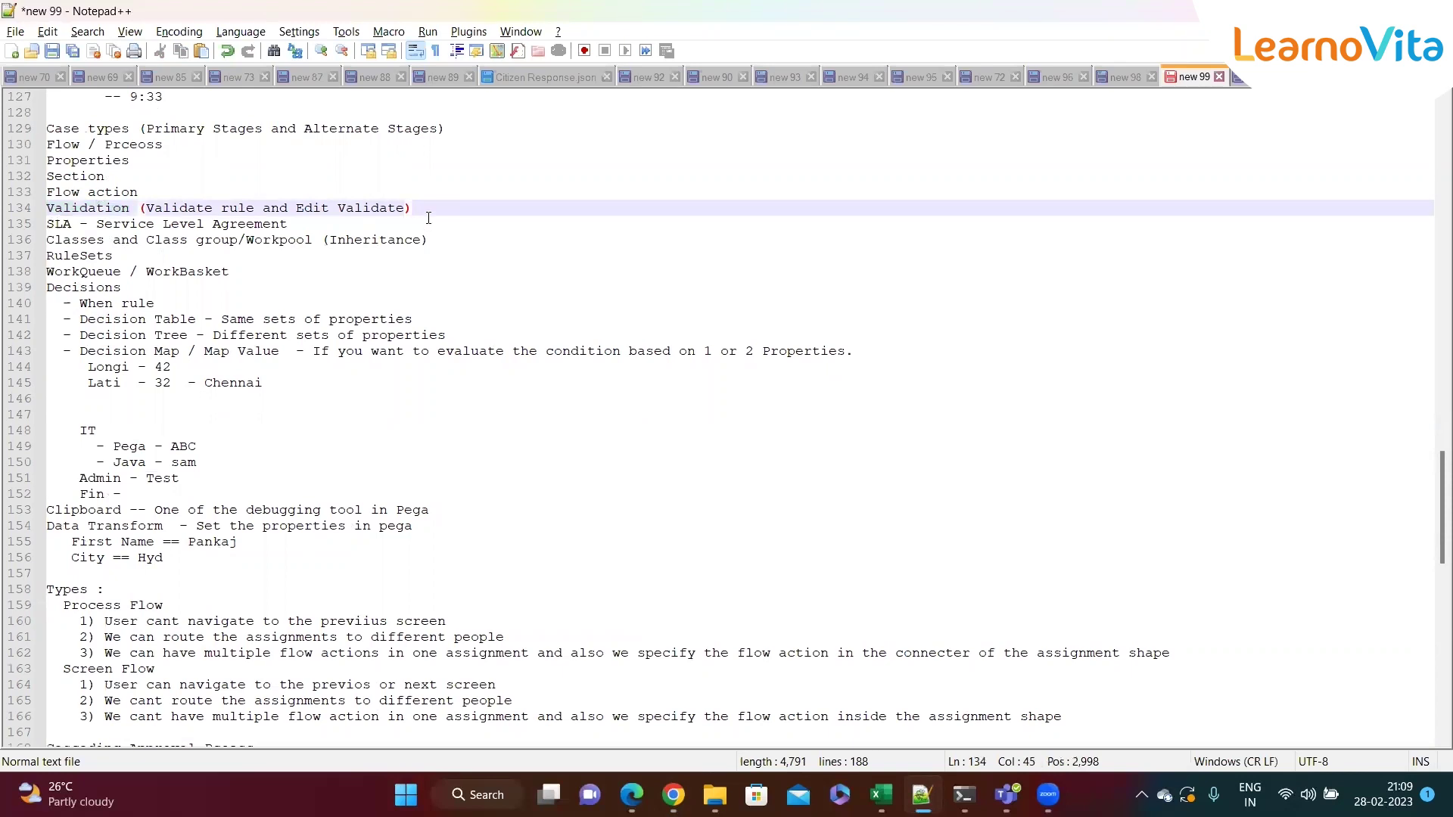
pyautogui.scroll(-11, 428, 218)
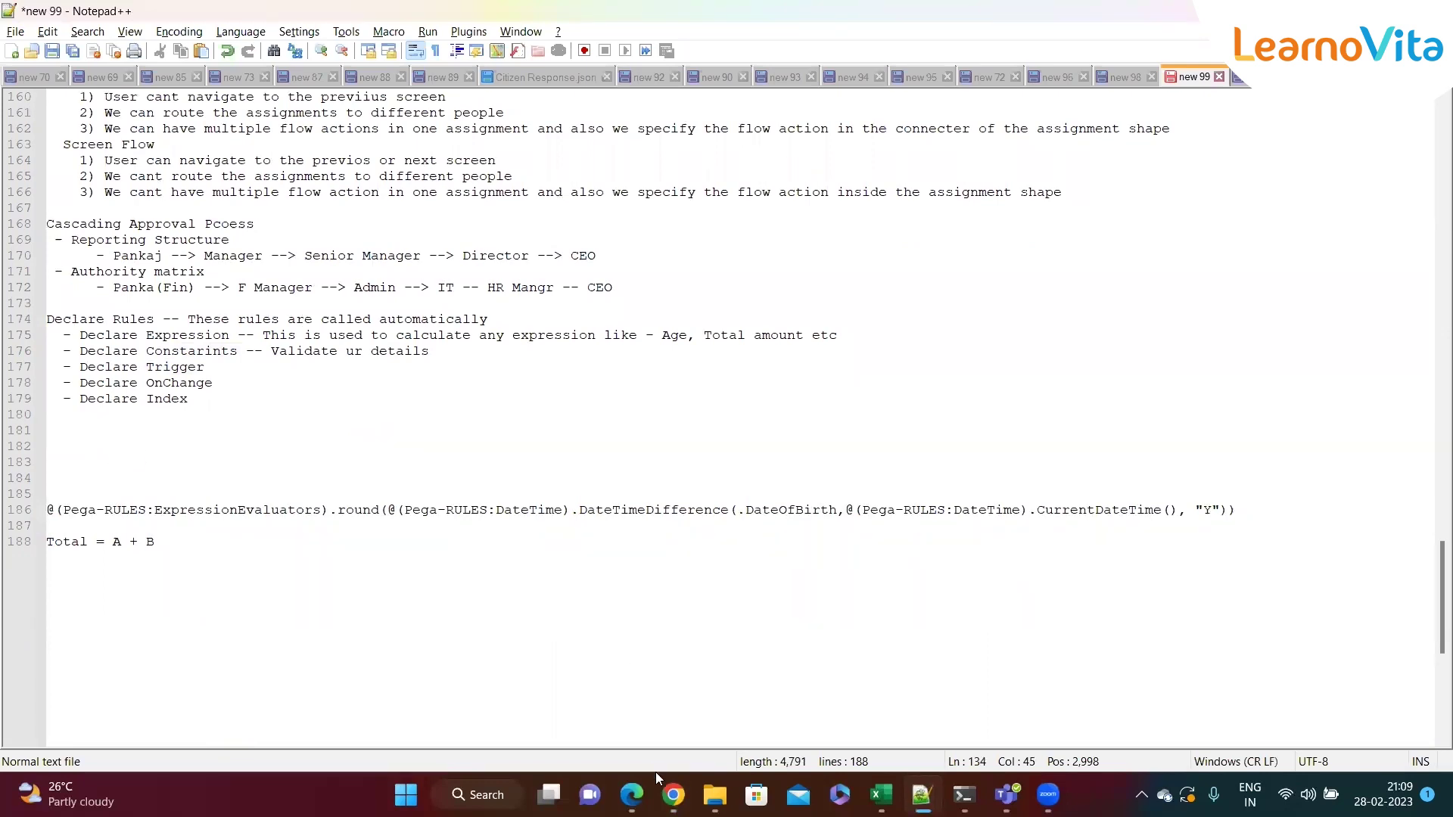
# Switch to Pega Dev Studio in Chrome and create a new Loan Process case
pyautogui.click(673, 794)
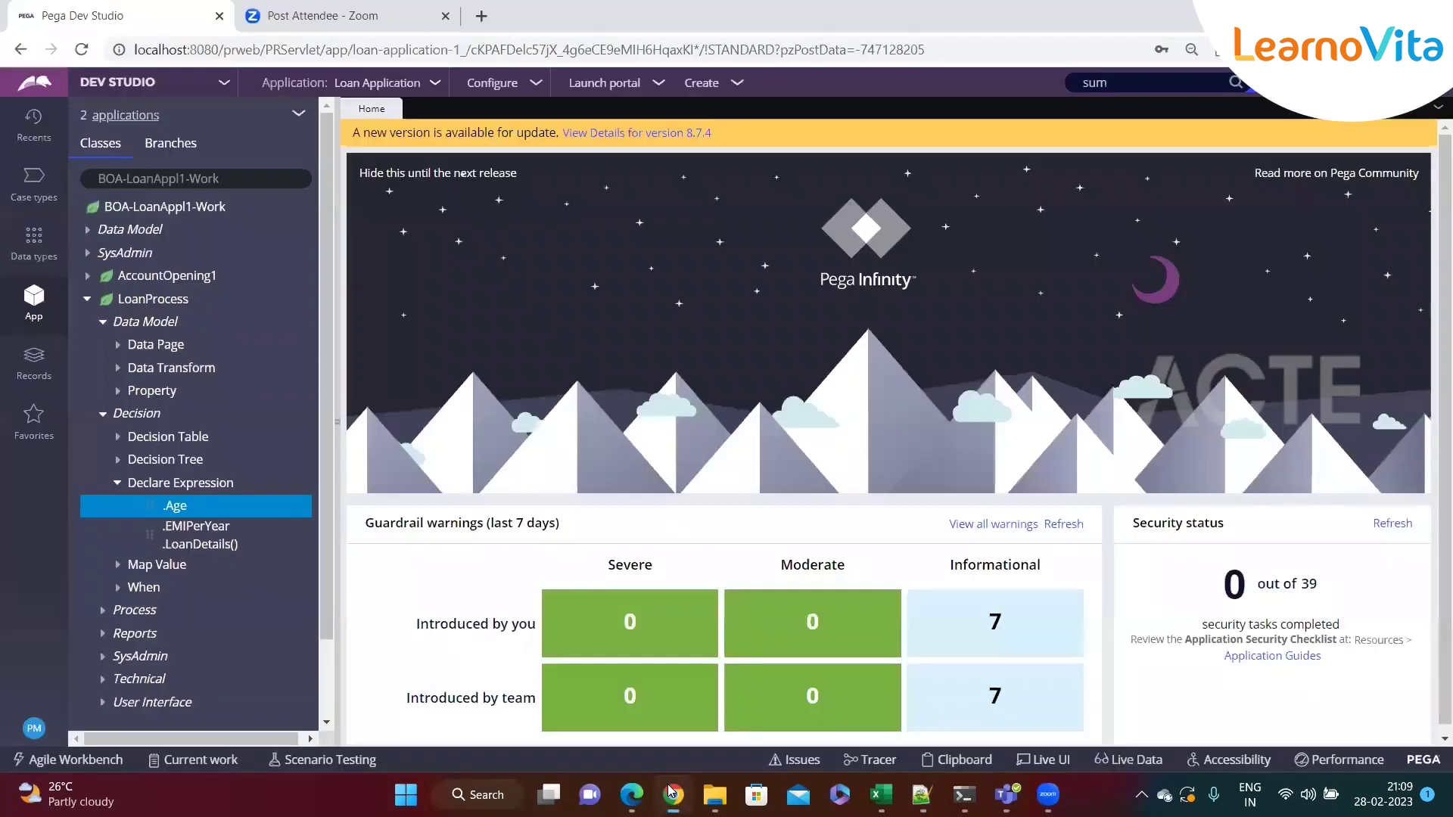
pyautogui.click(731, 91)
pyautogui.moveTo(802, 120)
pyautogui.click(950, 119)
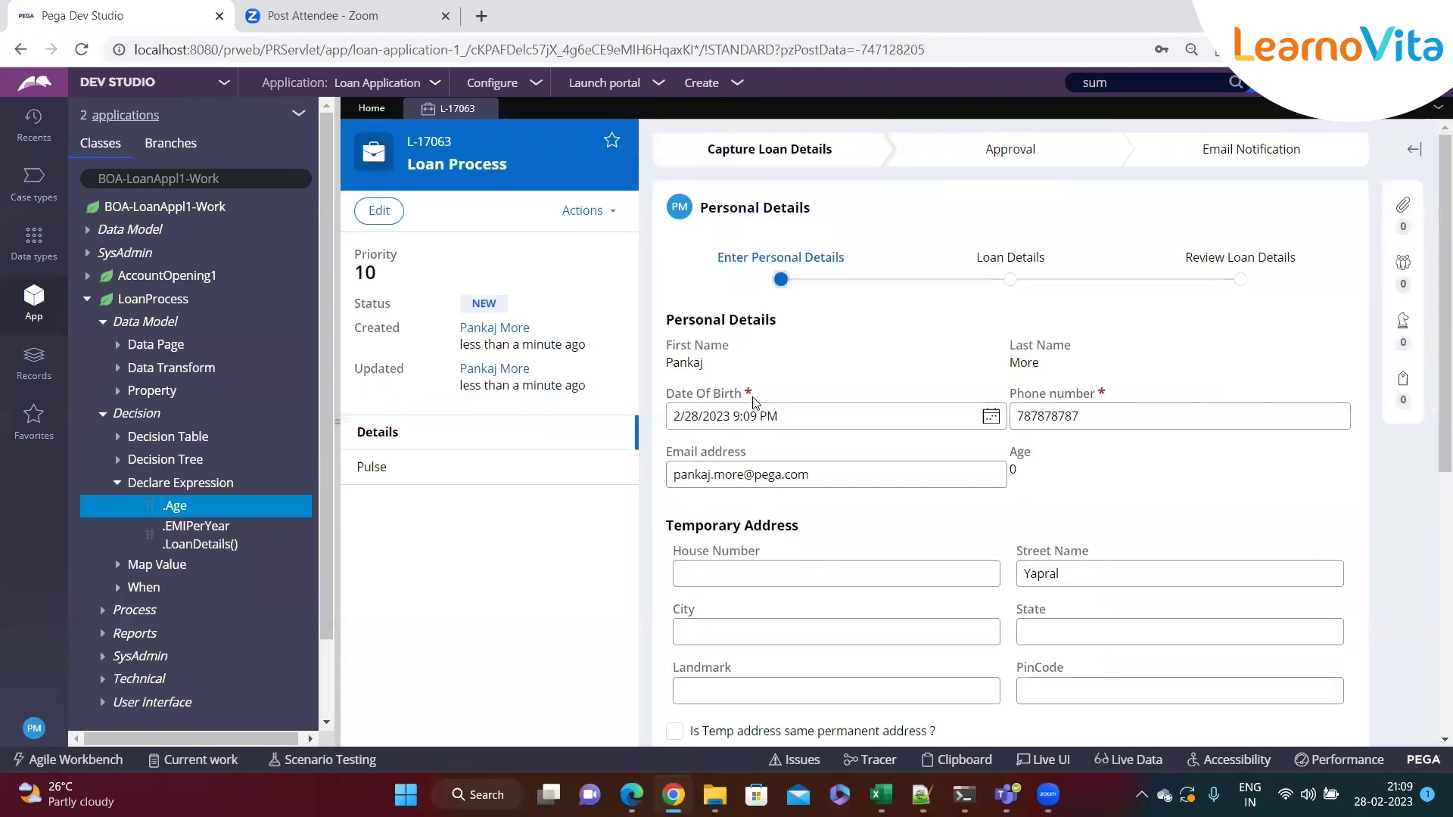
# Clear the new case's Date Of Birth to check the field's validation, and collapse the App explorer
pyautogui.tripleClick(791, 421)
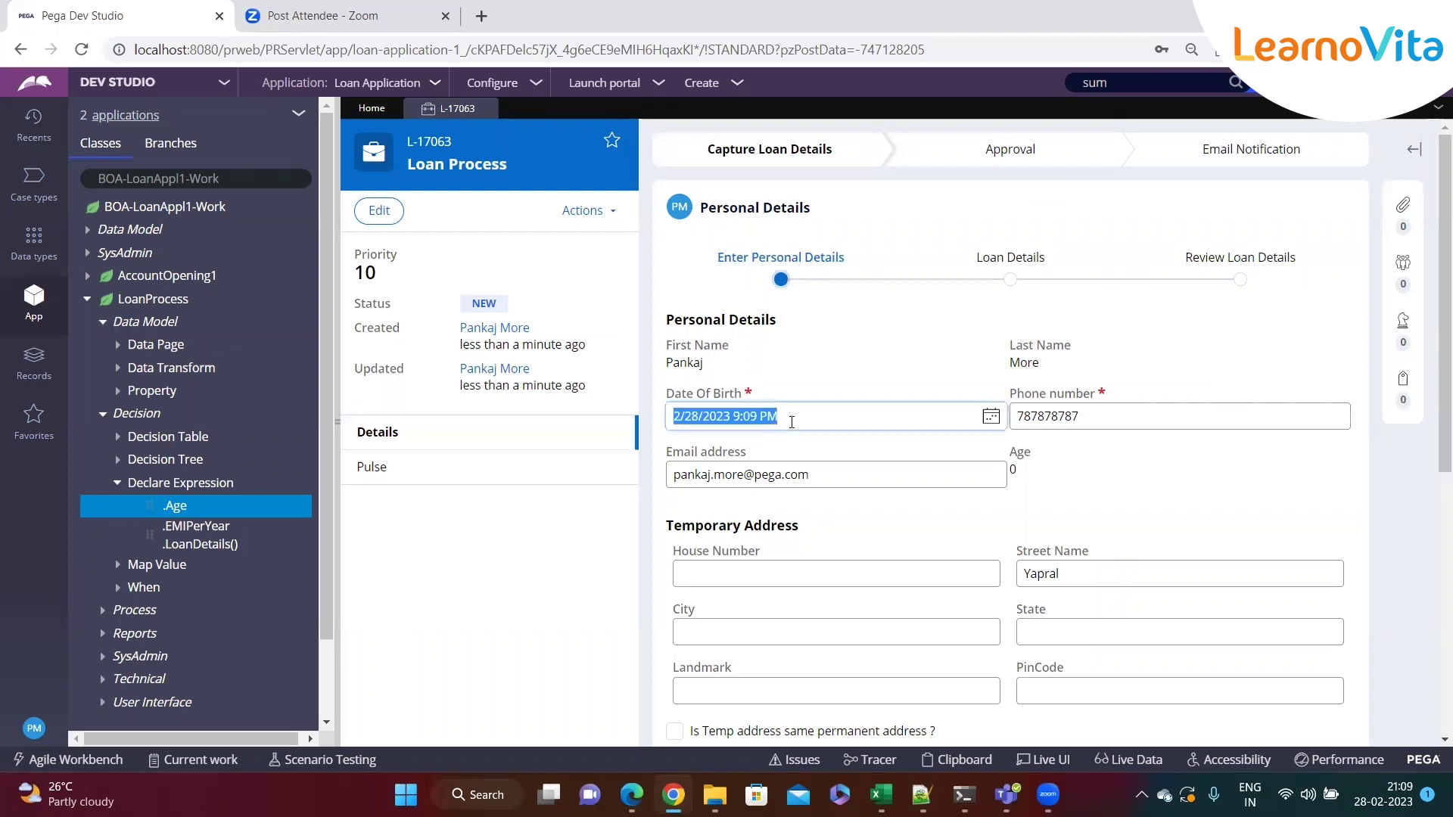
pyautogui.press('BackSpace')
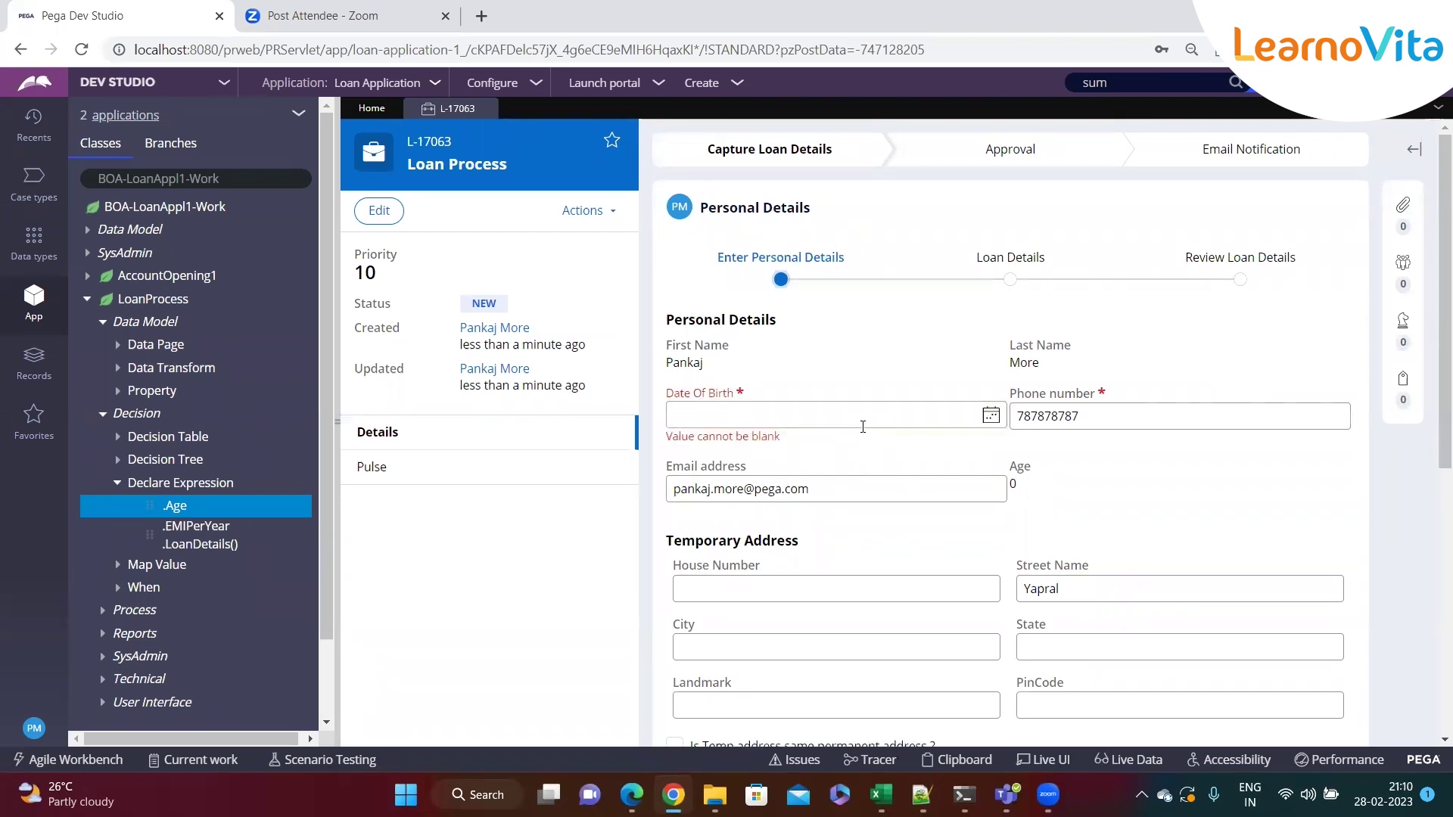
pyautogui.moveTo(807, 445); pyautogui.dragTo(669, 439)
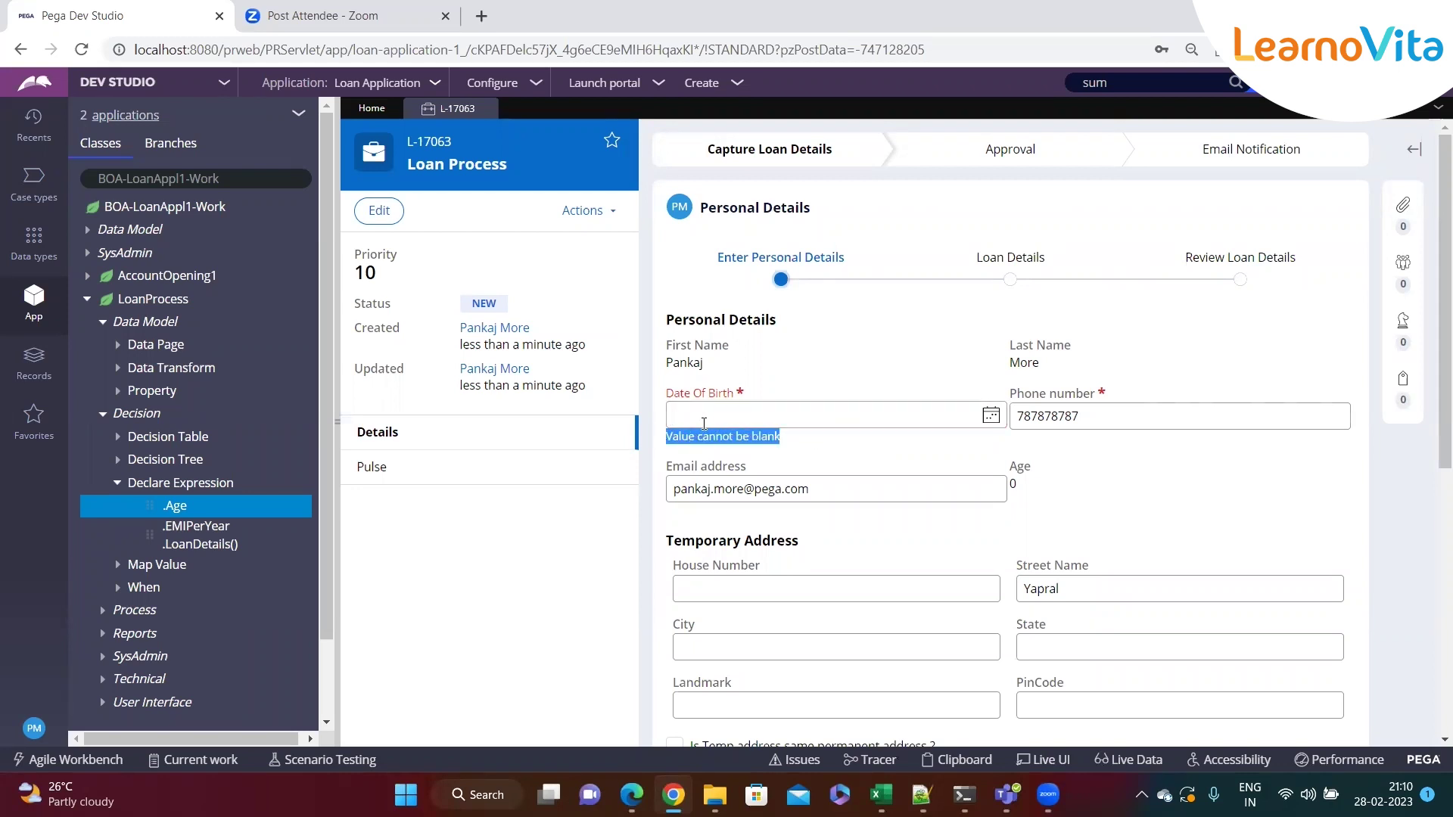
pyautogui.click(704, 424)
pyautogui.click(860, 448)
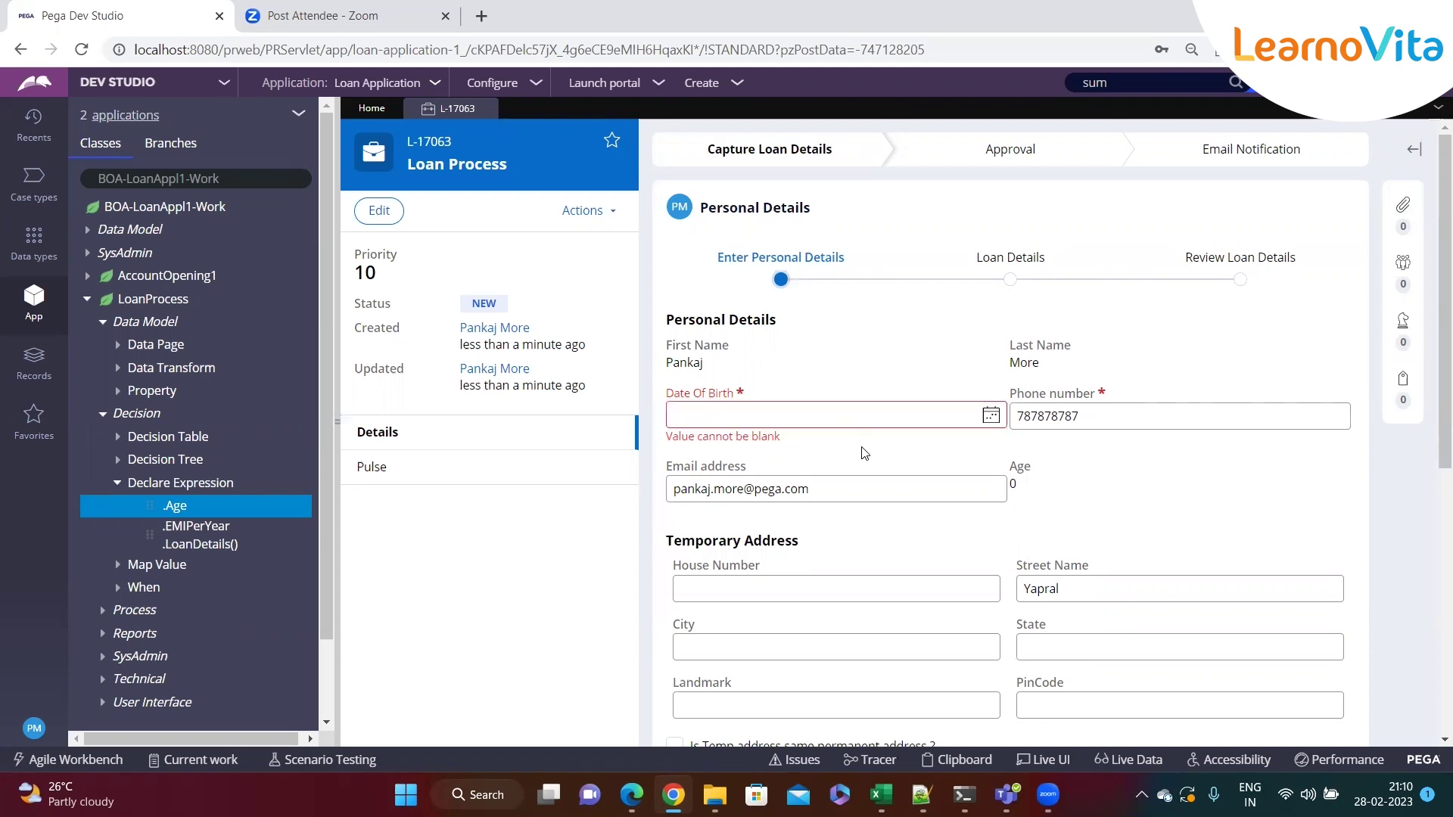
pyautogui.click(338, 423)
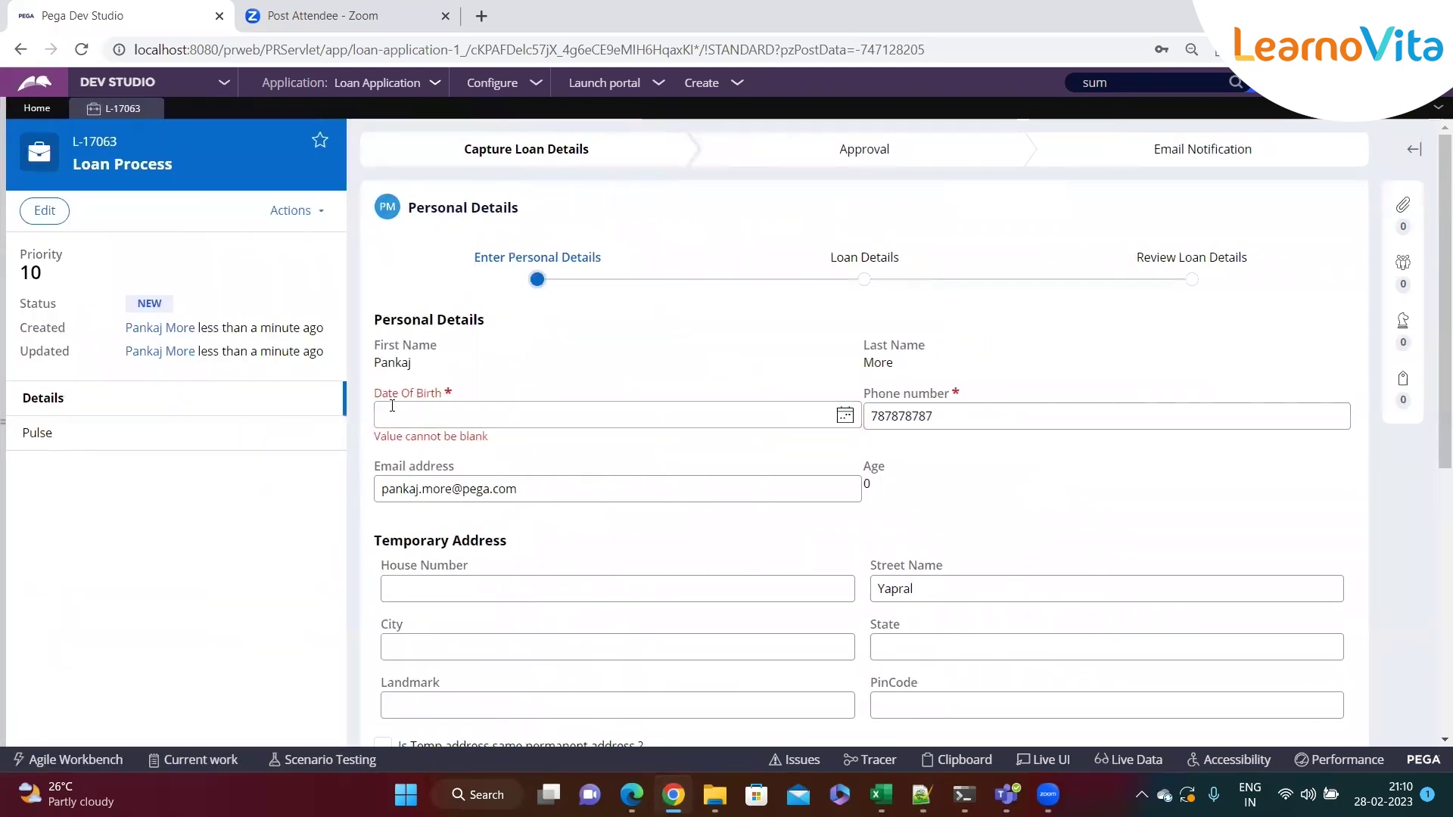
# Replace the phone number with the invalid text "pan" and check the field's validation message
pyautogui.moveTo(943, 427); pyautogui.dragTo(941, 396)
pyautogui.click(901, 397)
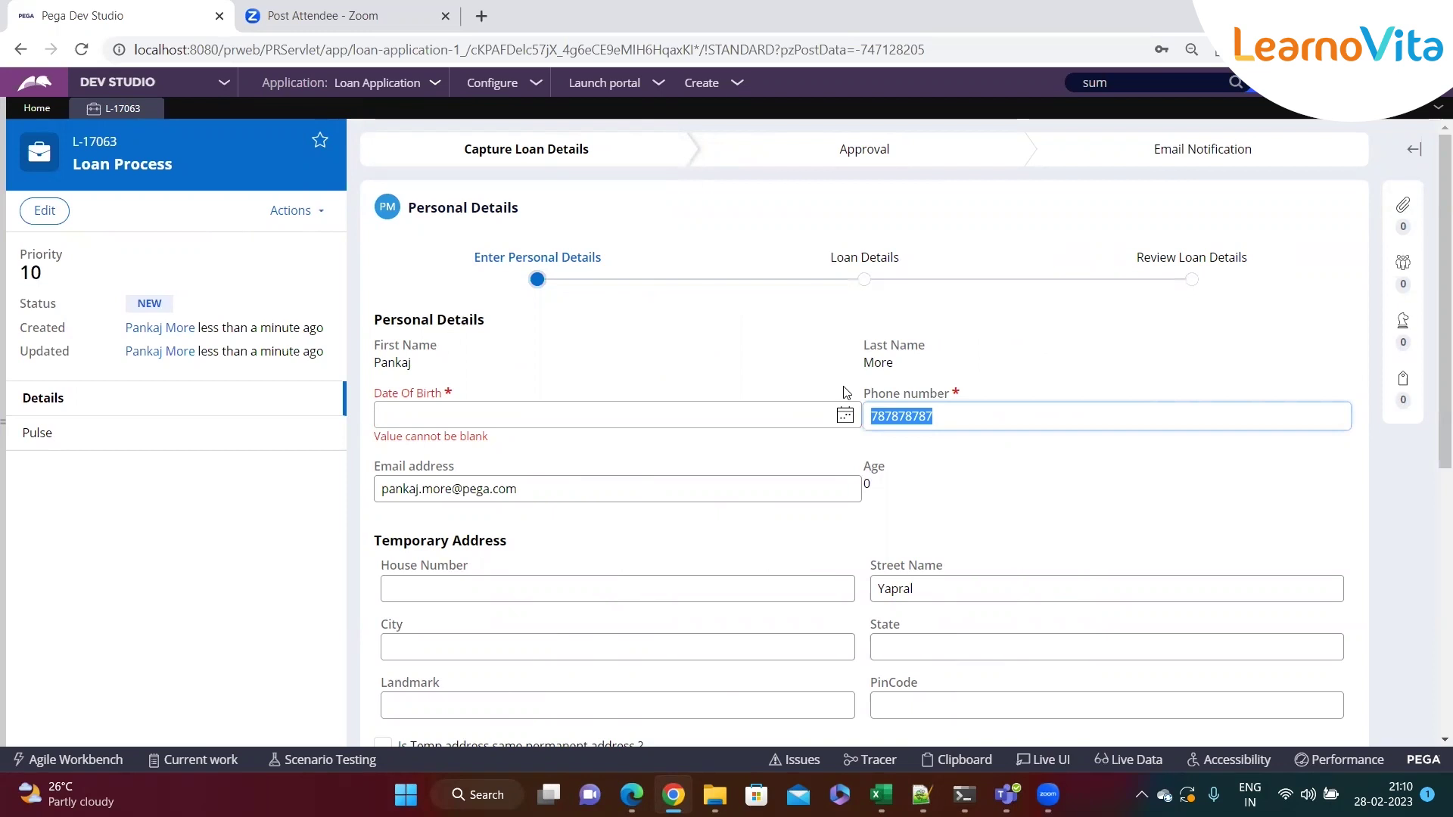
pyautogui.write('pan')
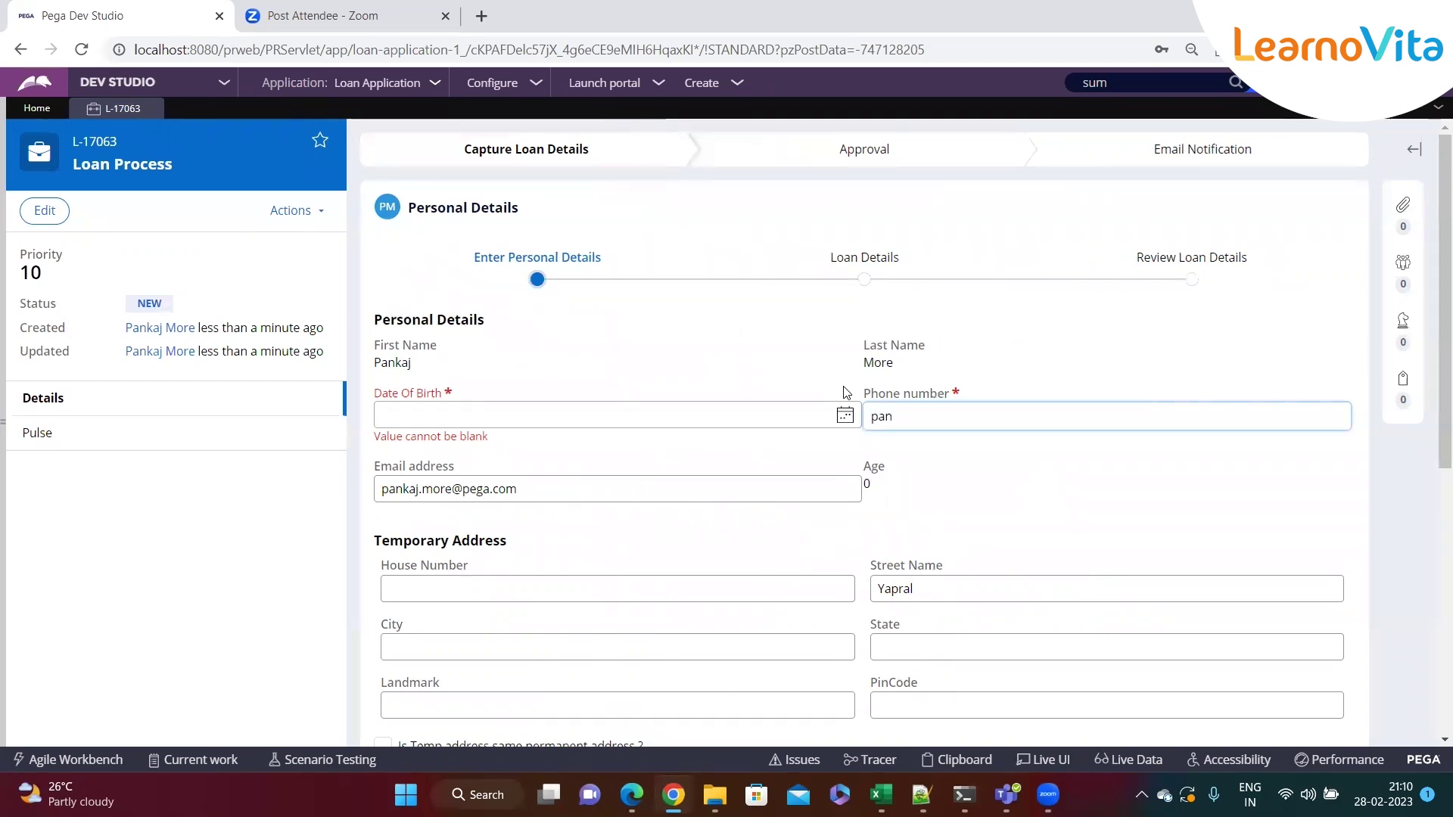
pyautogui.moveTo(1011, 443); pyautogui.dragTo(866, 443)
pyautogui.click(1014, 476)
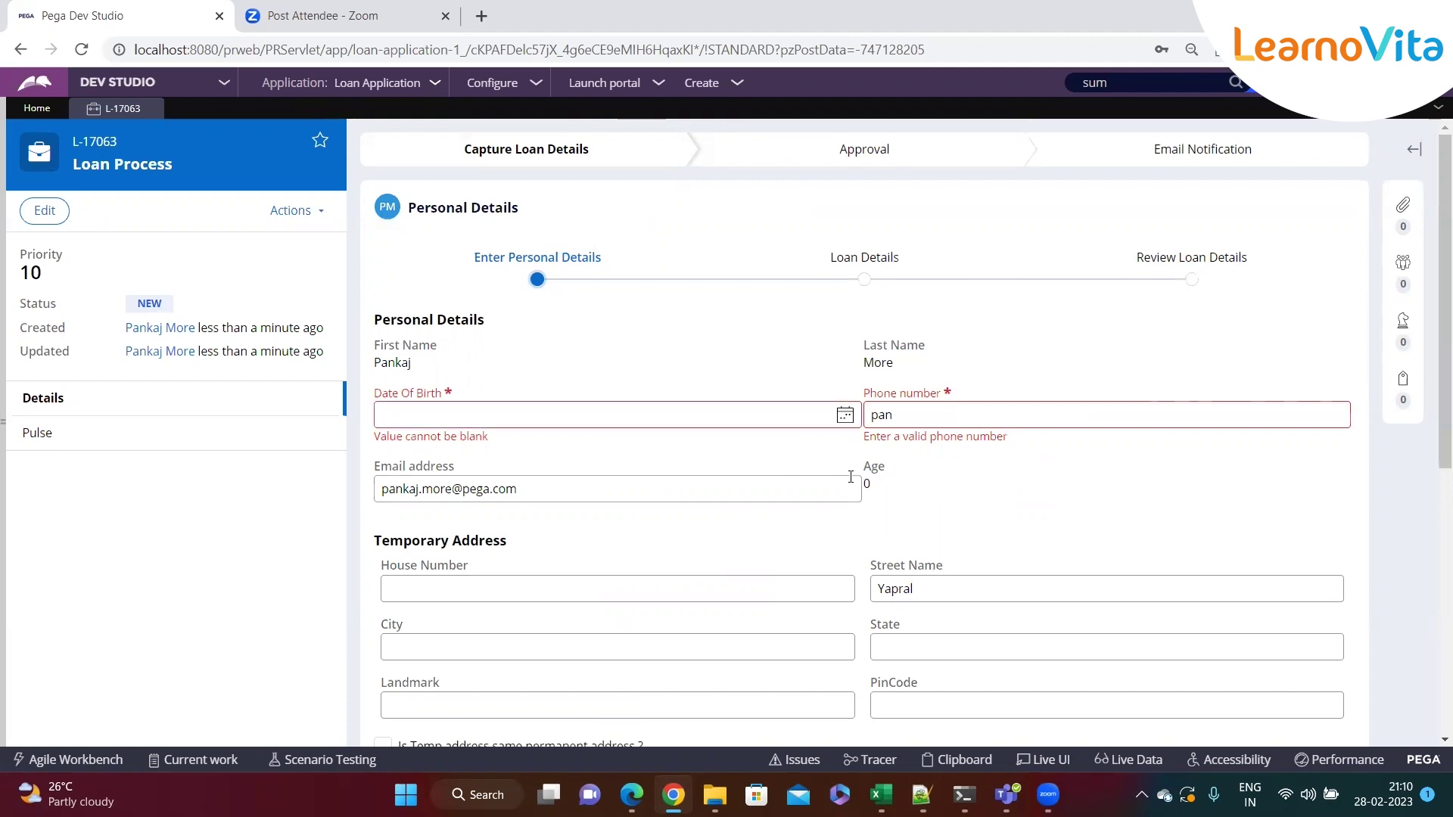
# Look over the personal details form and replace the phone number entry with the invalid text "ksdfjksl j"
pyautogui.scroll(-1, 1001, 504)
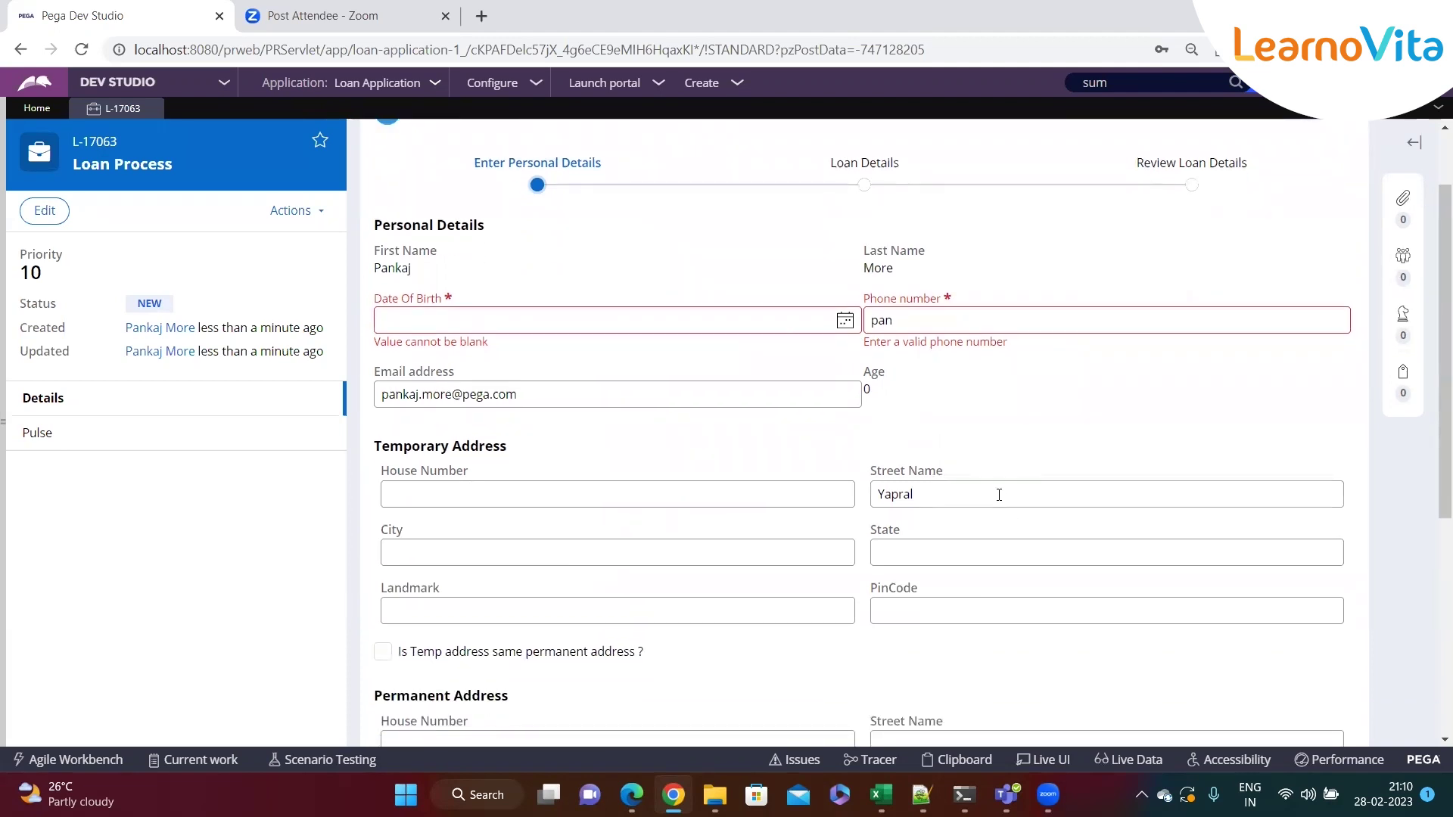
pyautogui.scroll(-4, 999, 494)
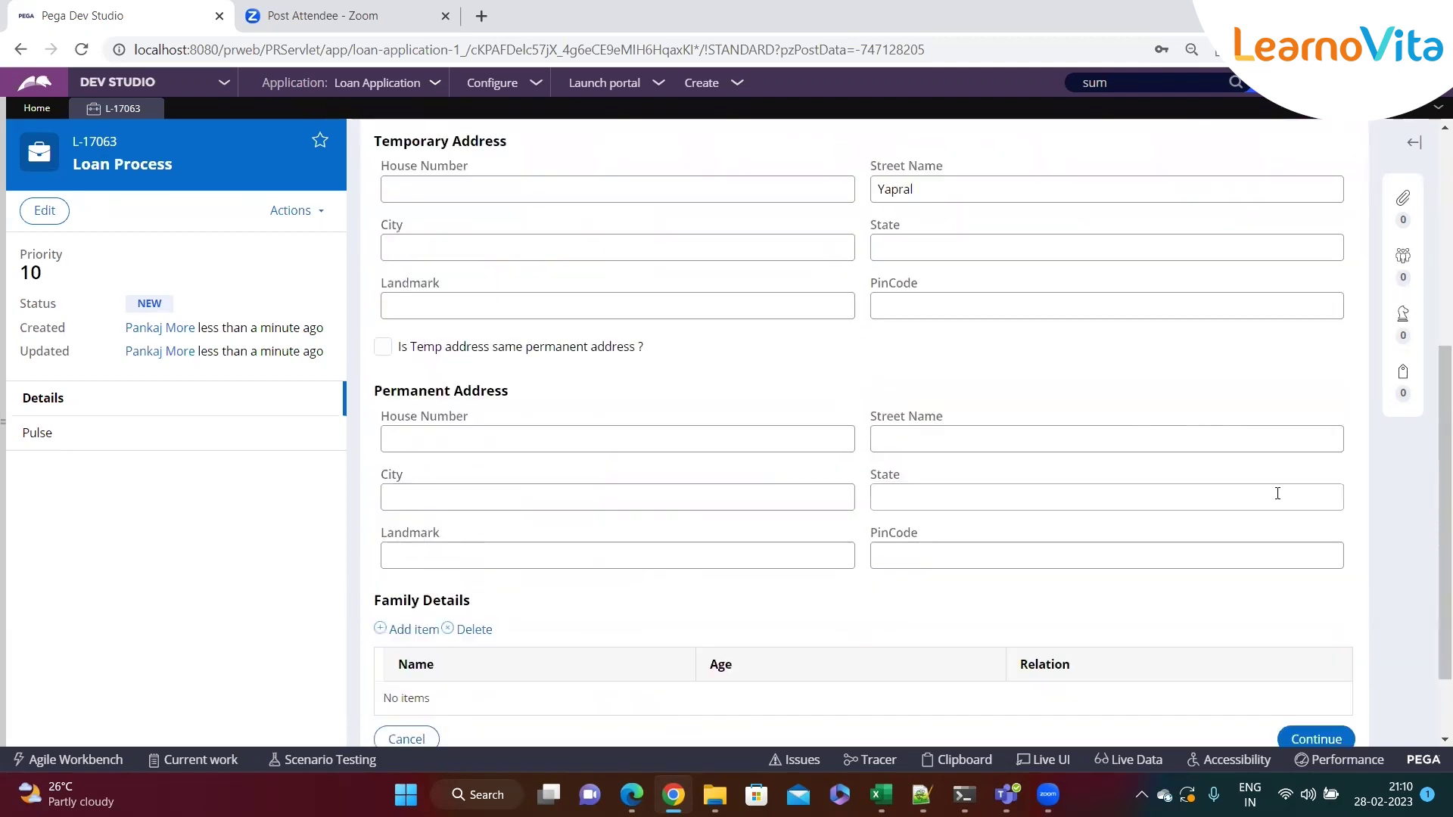
pyautogui.scroll(4, 1275, 493)
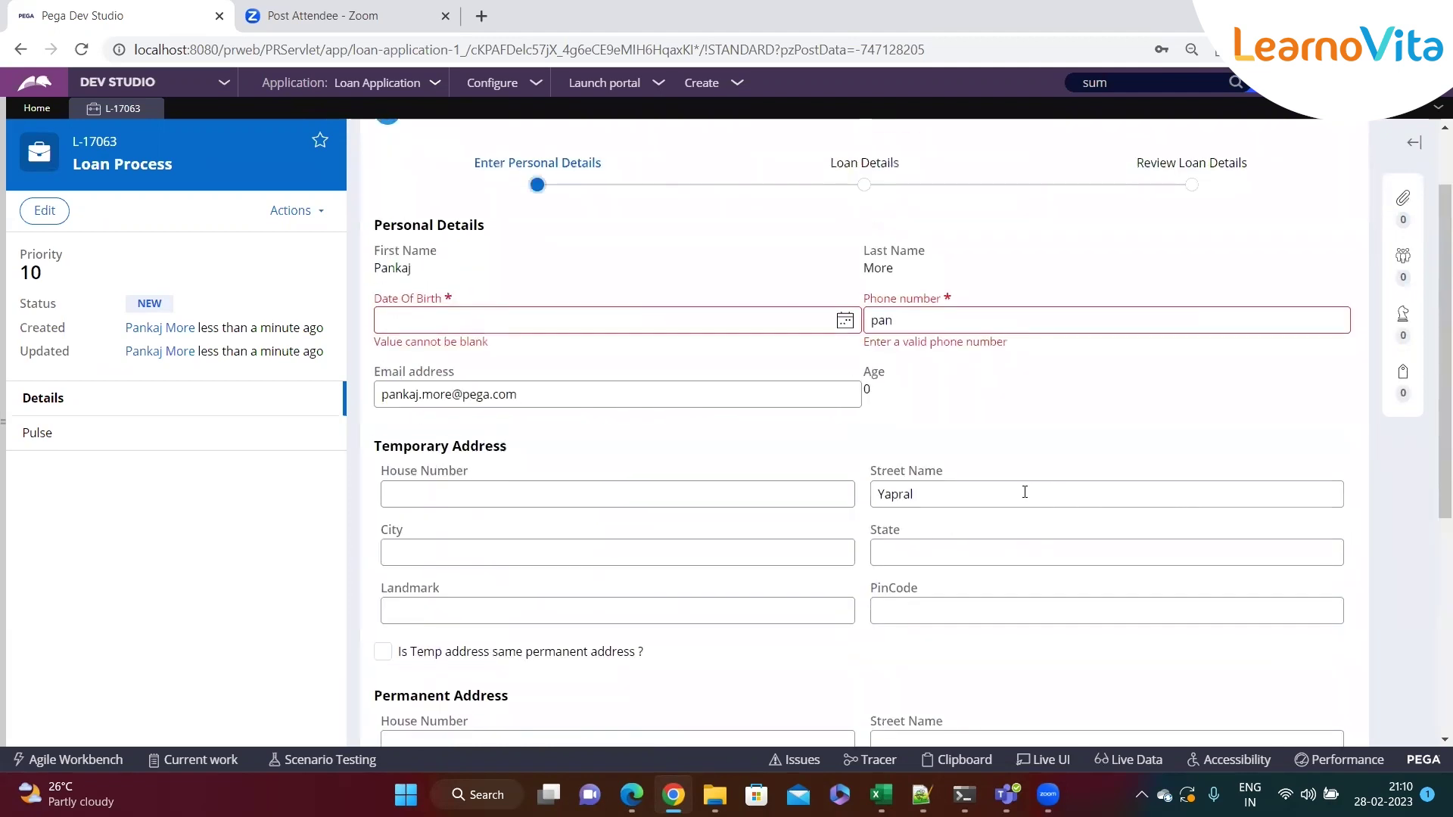
pyautogui.scroll(-4, 1022, 480)
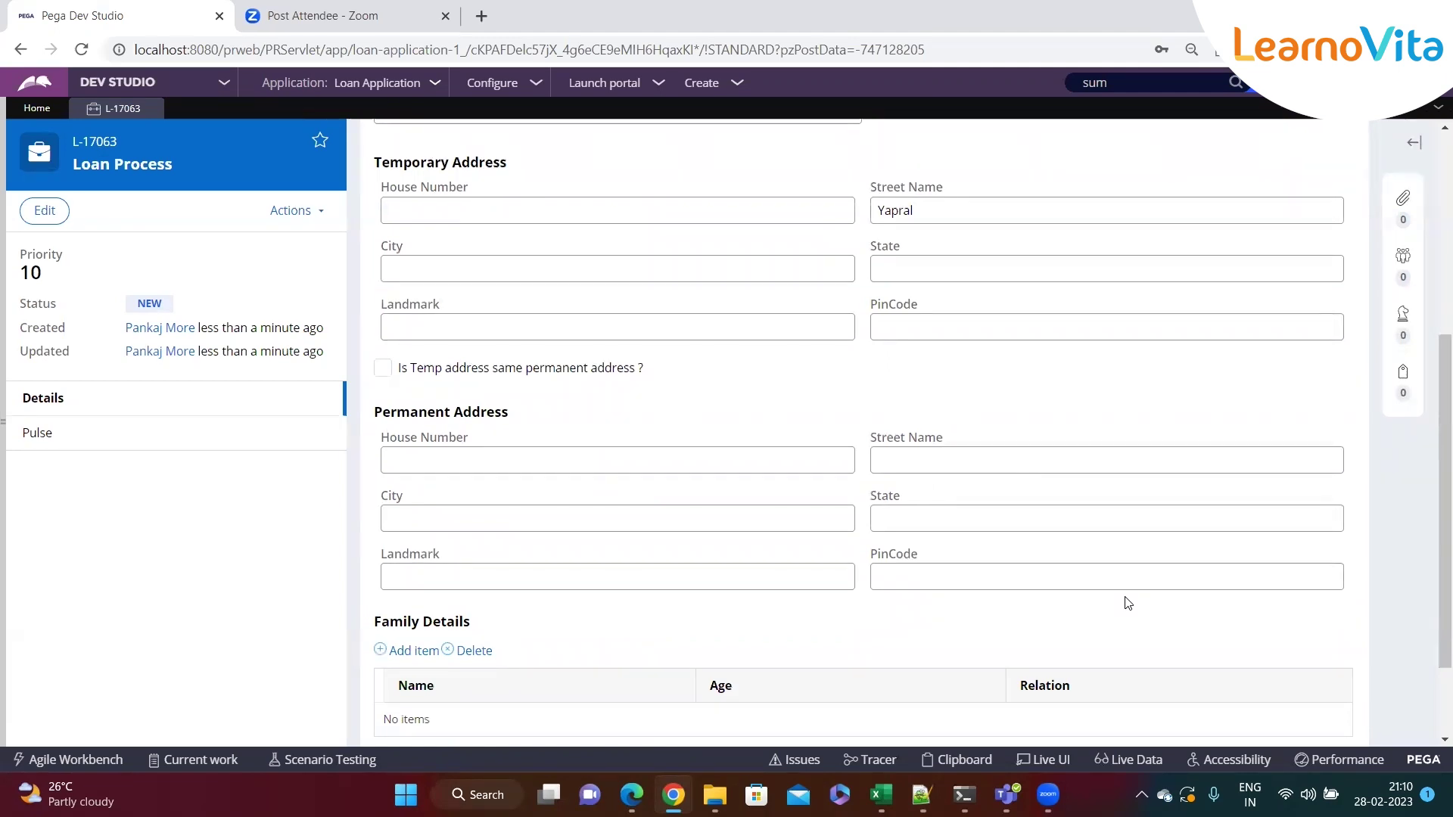
pyautogui.scroll(4, 1112, 584)
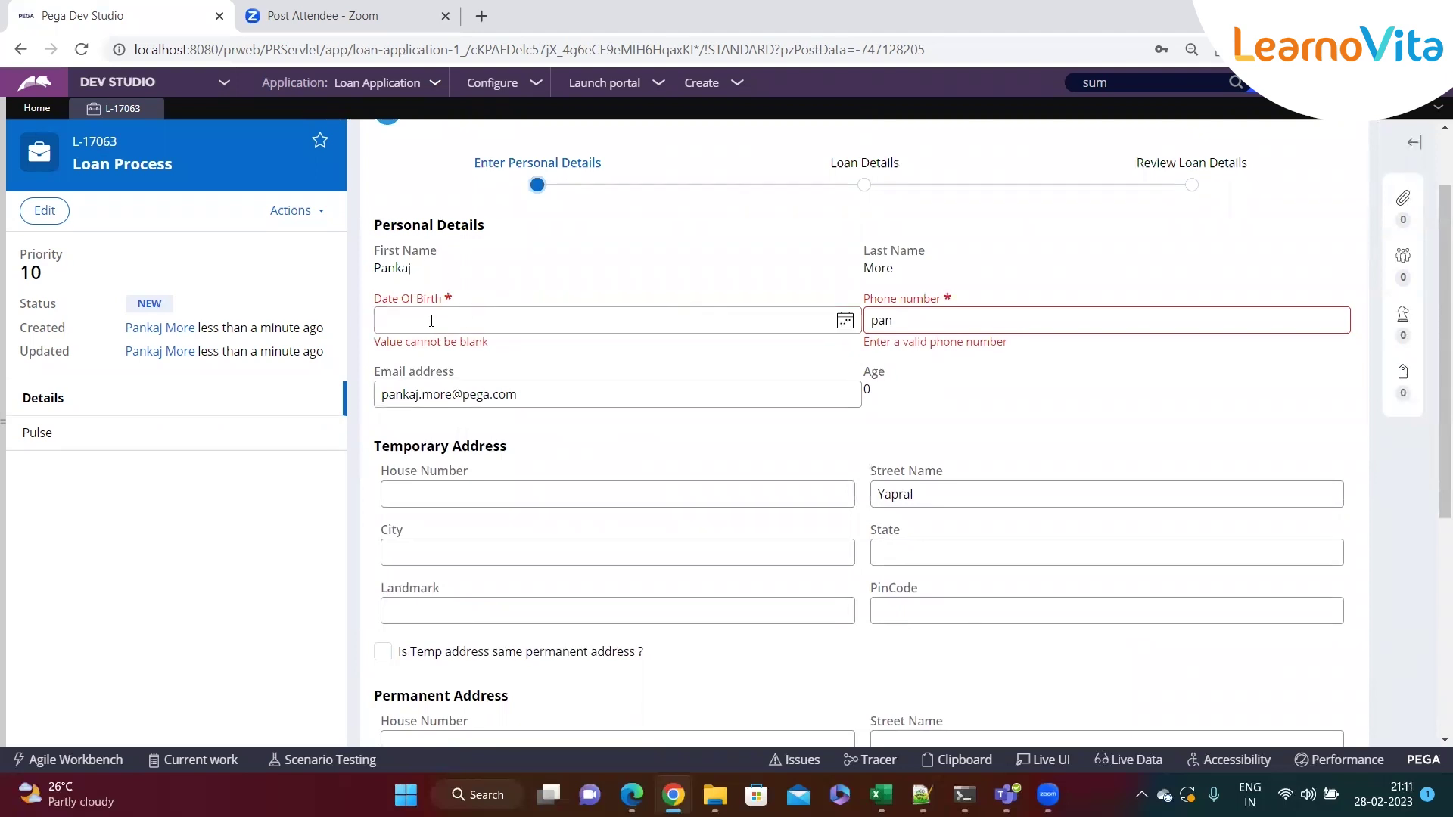
pyautogui.click(907, 327)
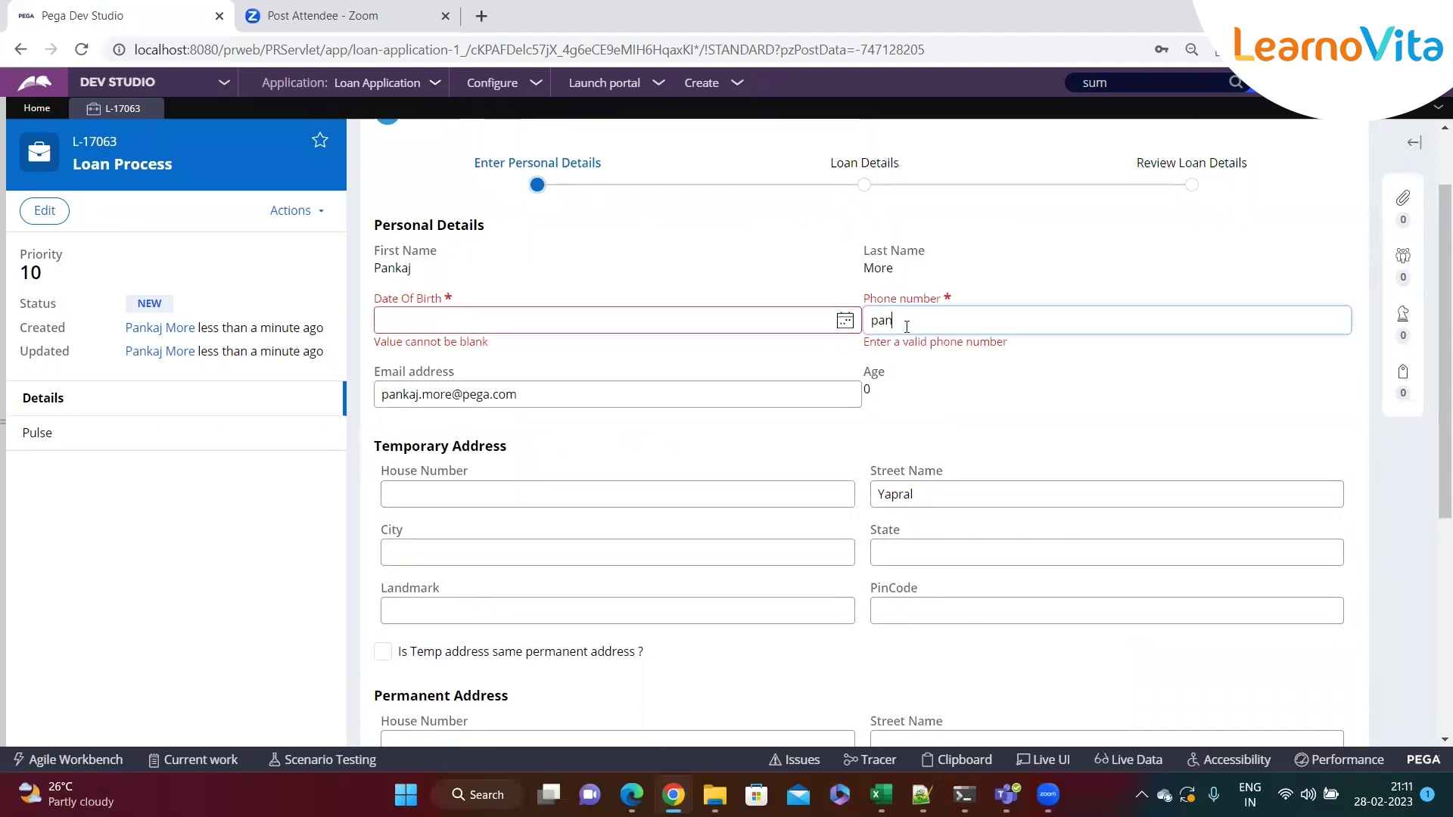
pyautogui.doubleClick(919, 324)
pyautogui.write('ksdfjksl j')
pyautogui.click(970, 398)
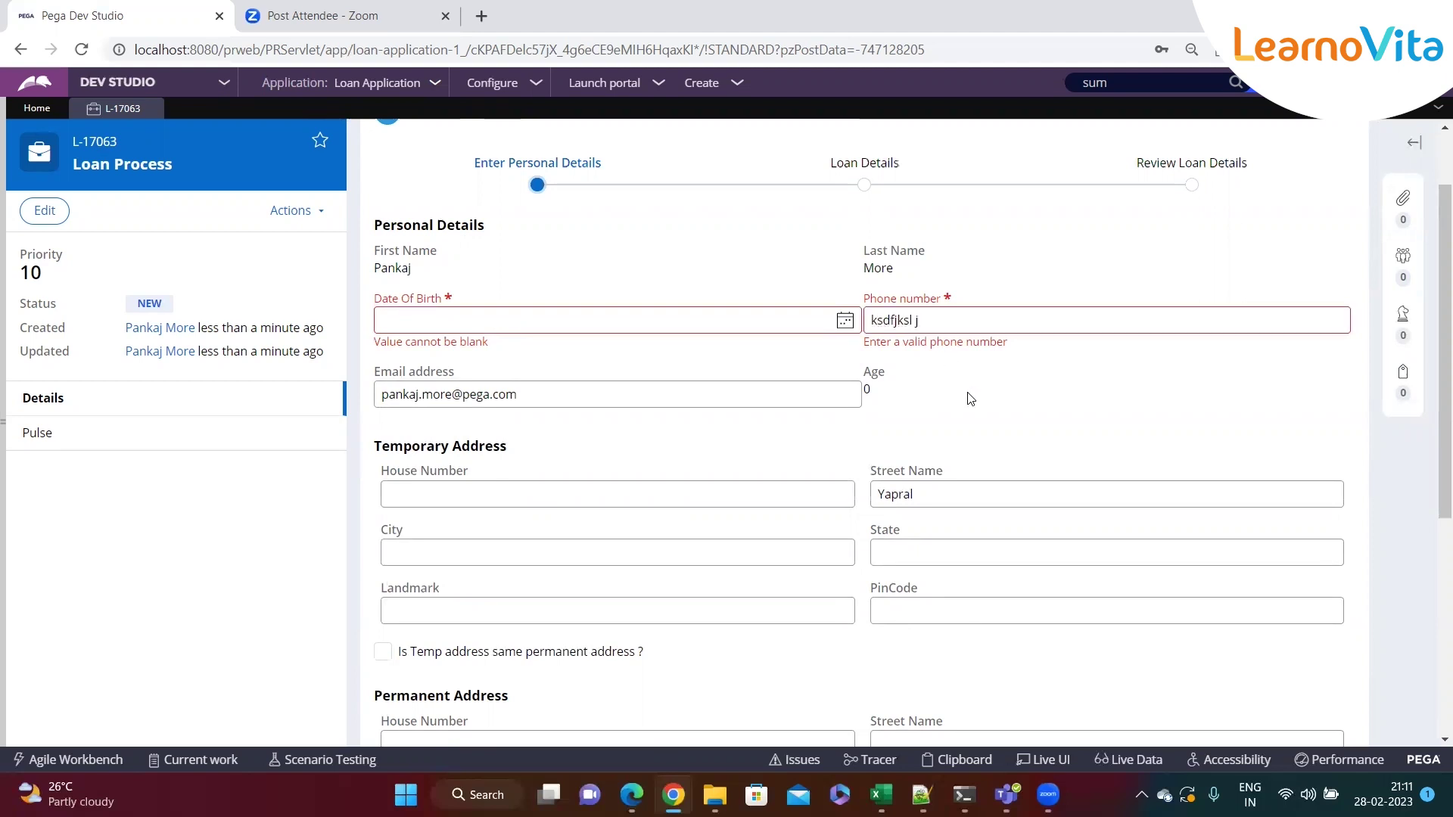
# Replace the email address with the invalid value 123, check its validation and look over the rest of the form
pyautogui.click(636, 390)
pyautogui.hotkey('ctrl', 'a')
pyautogui.write('123')
pyautogui.click(654, 451)
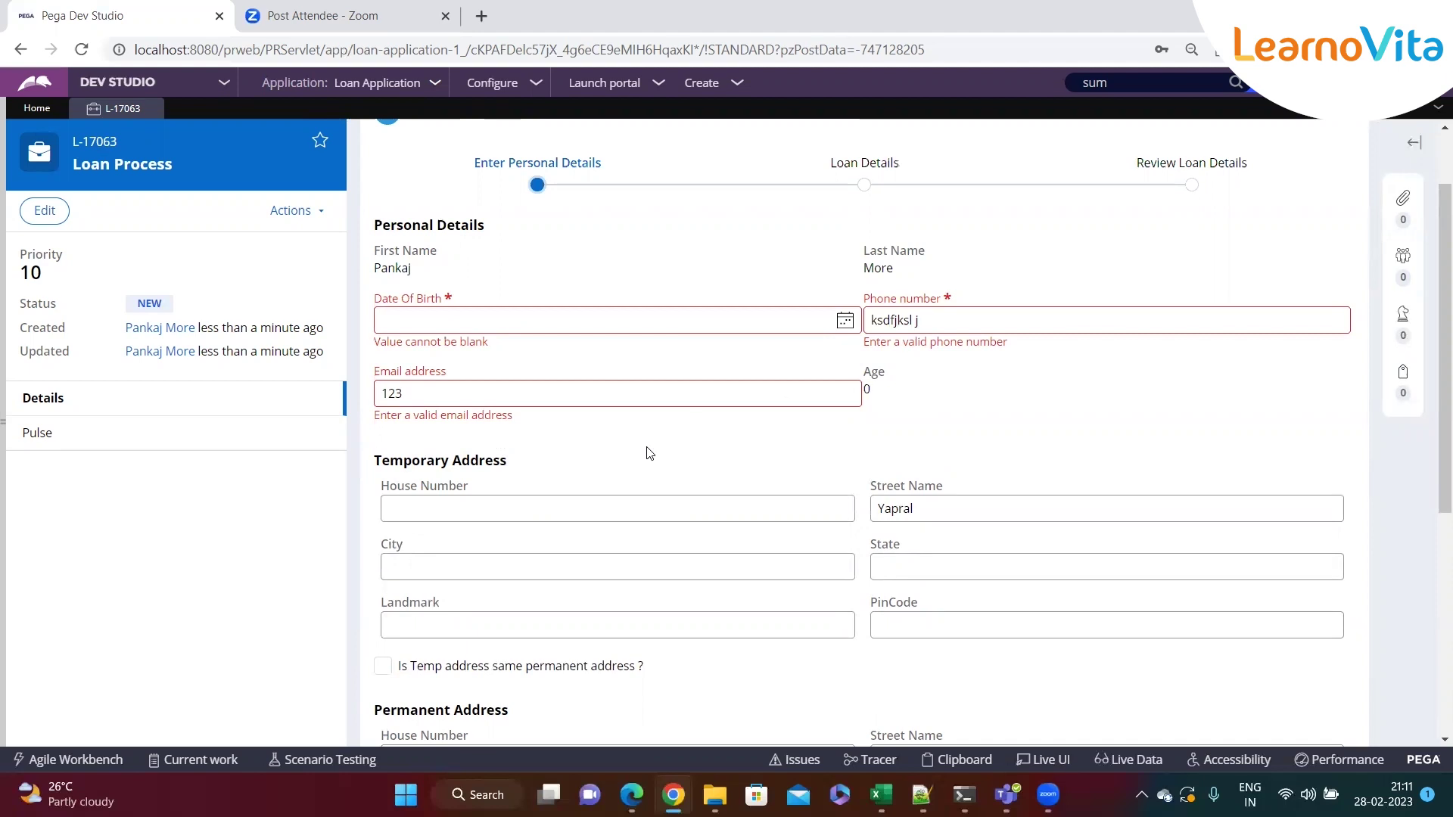
pyautogui.scroll(-3, 805, 519)
pyautogui.scroll(-2, 1297, 688)
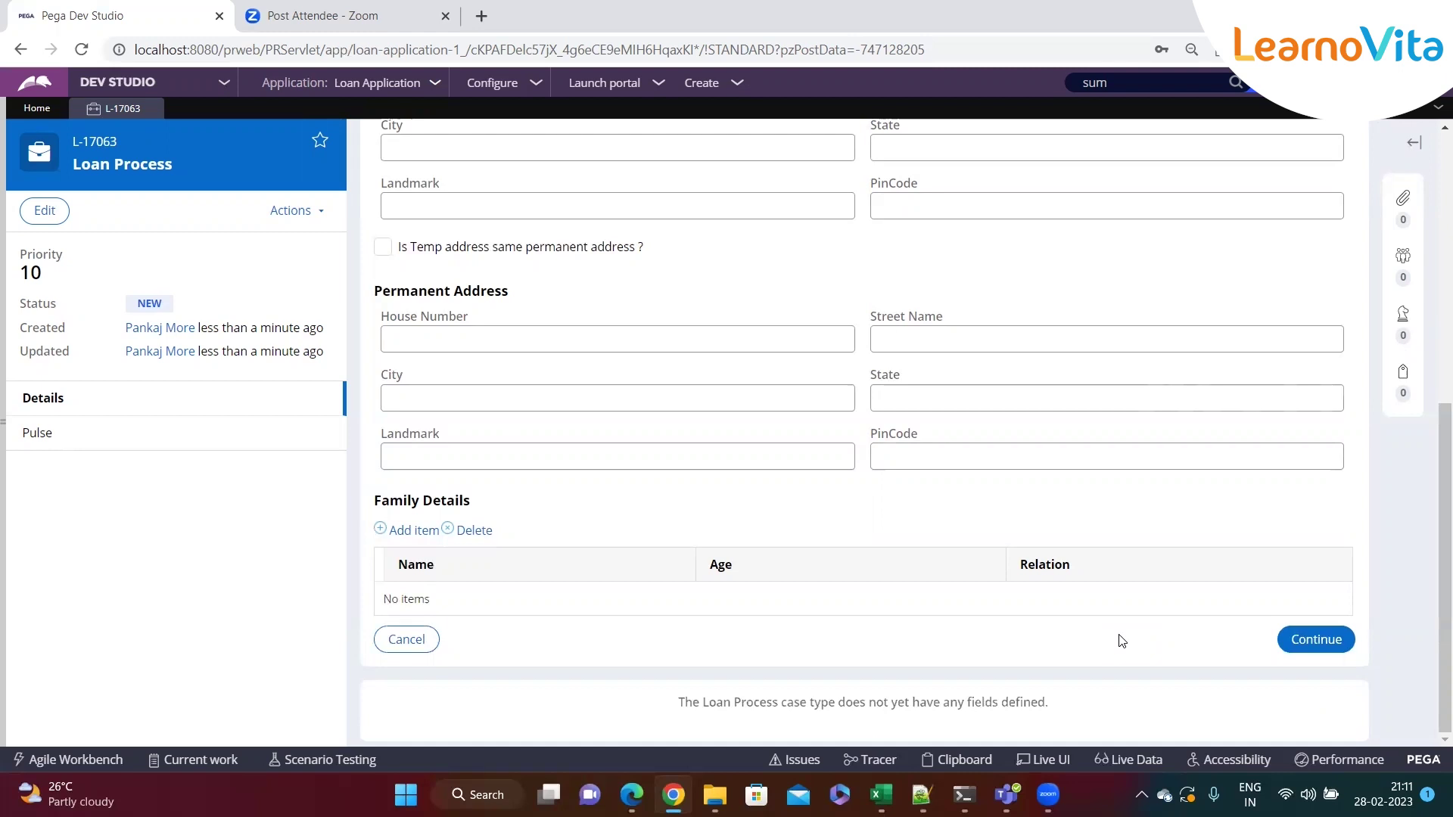
pyautogui.scroll(10, 912, 590)
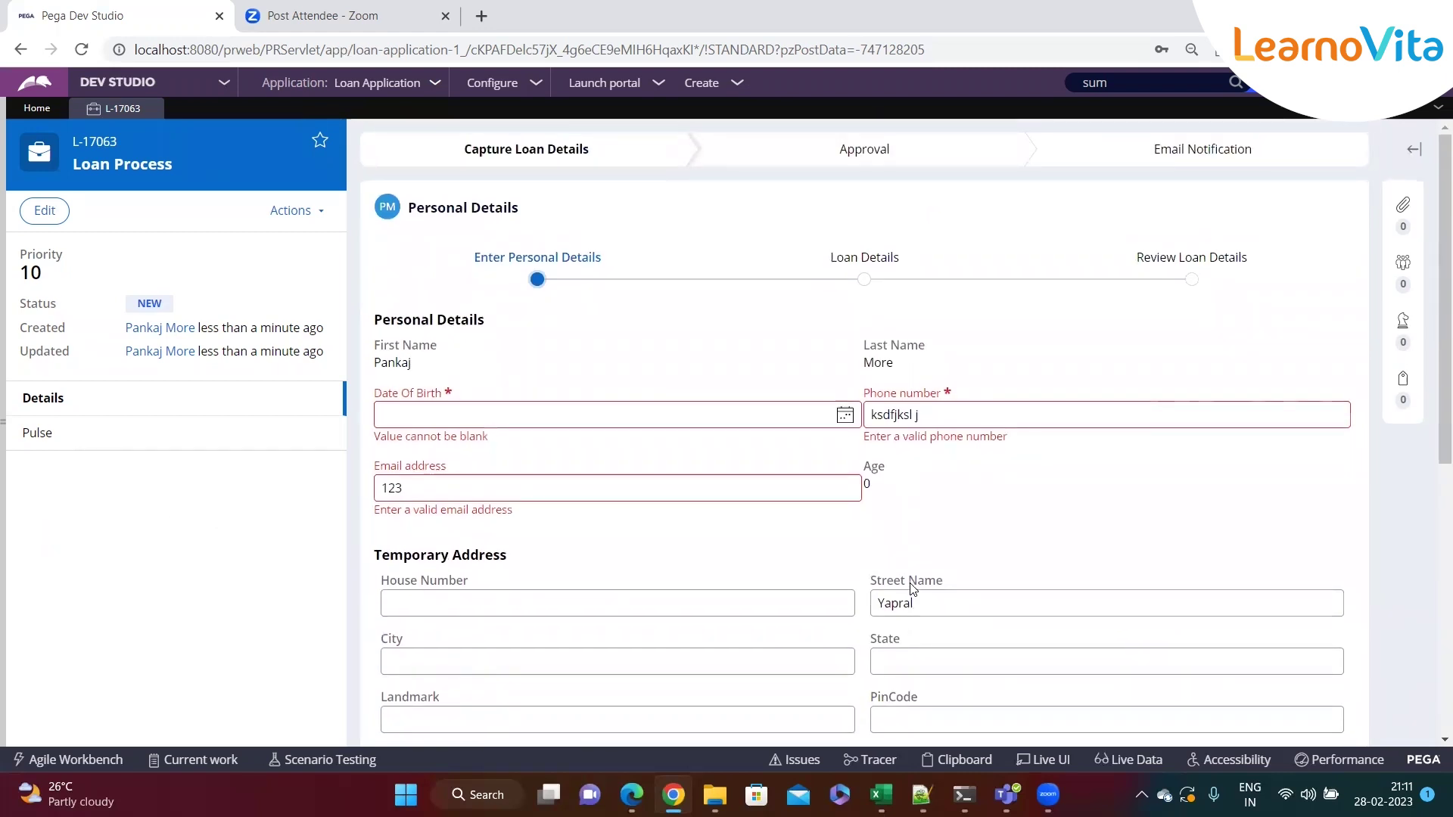
# Switch back to Notepad++ and review the Declare Constarints entry in the declare rules list
pyautogui.click(922, 794)
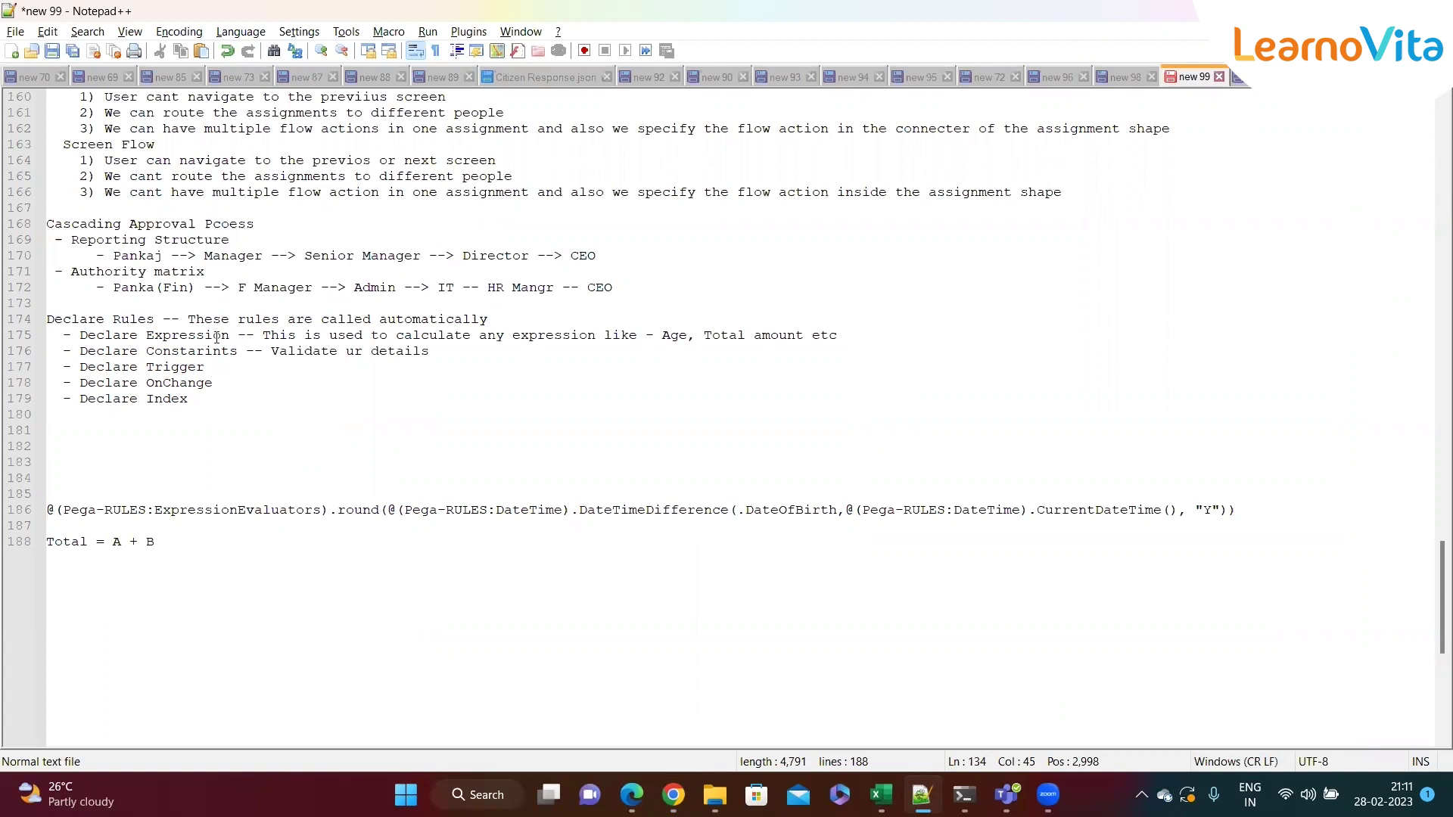
pyautogui.doubleClick(180, 350)
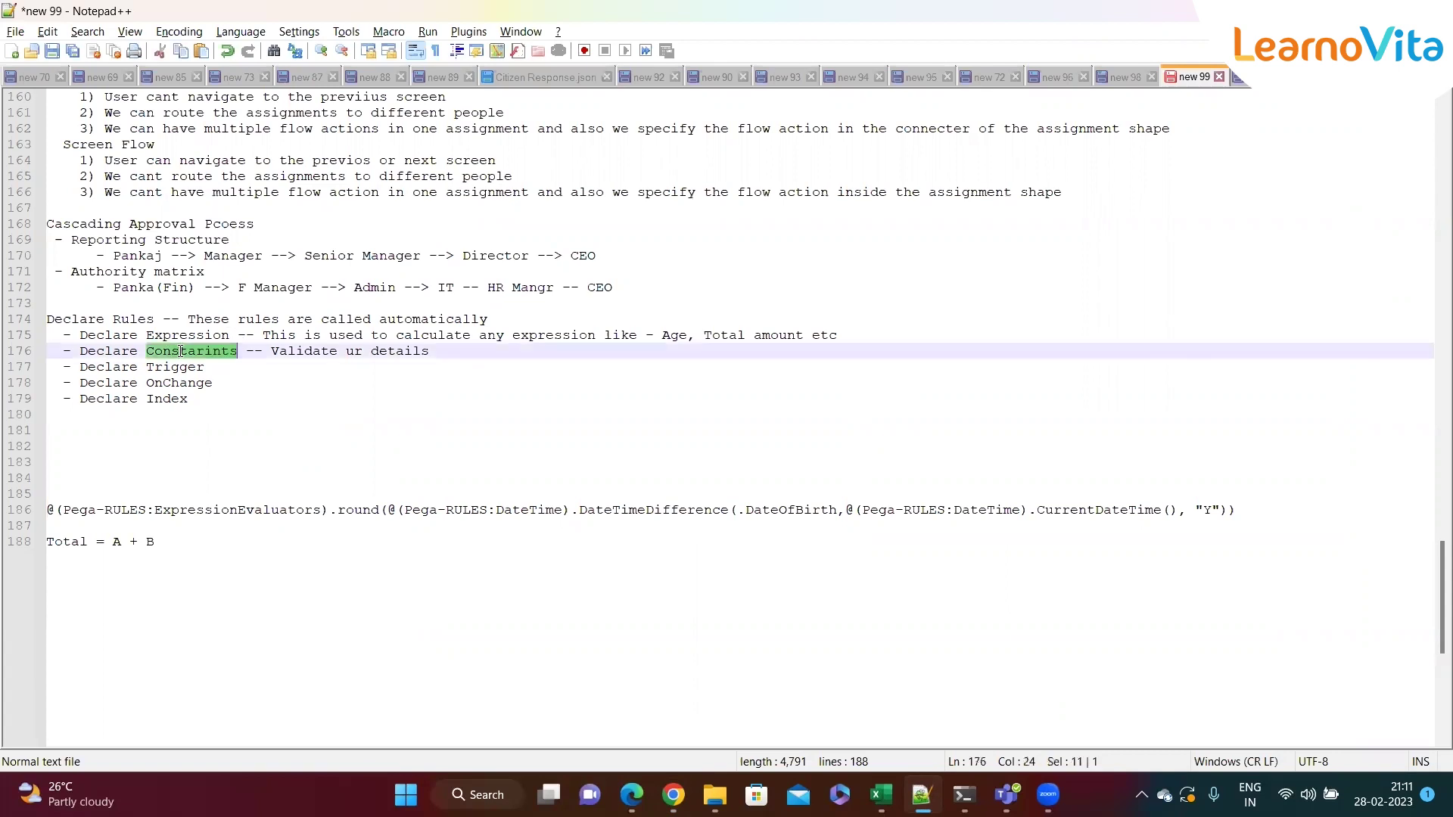
pyautogui.click(449, 350)
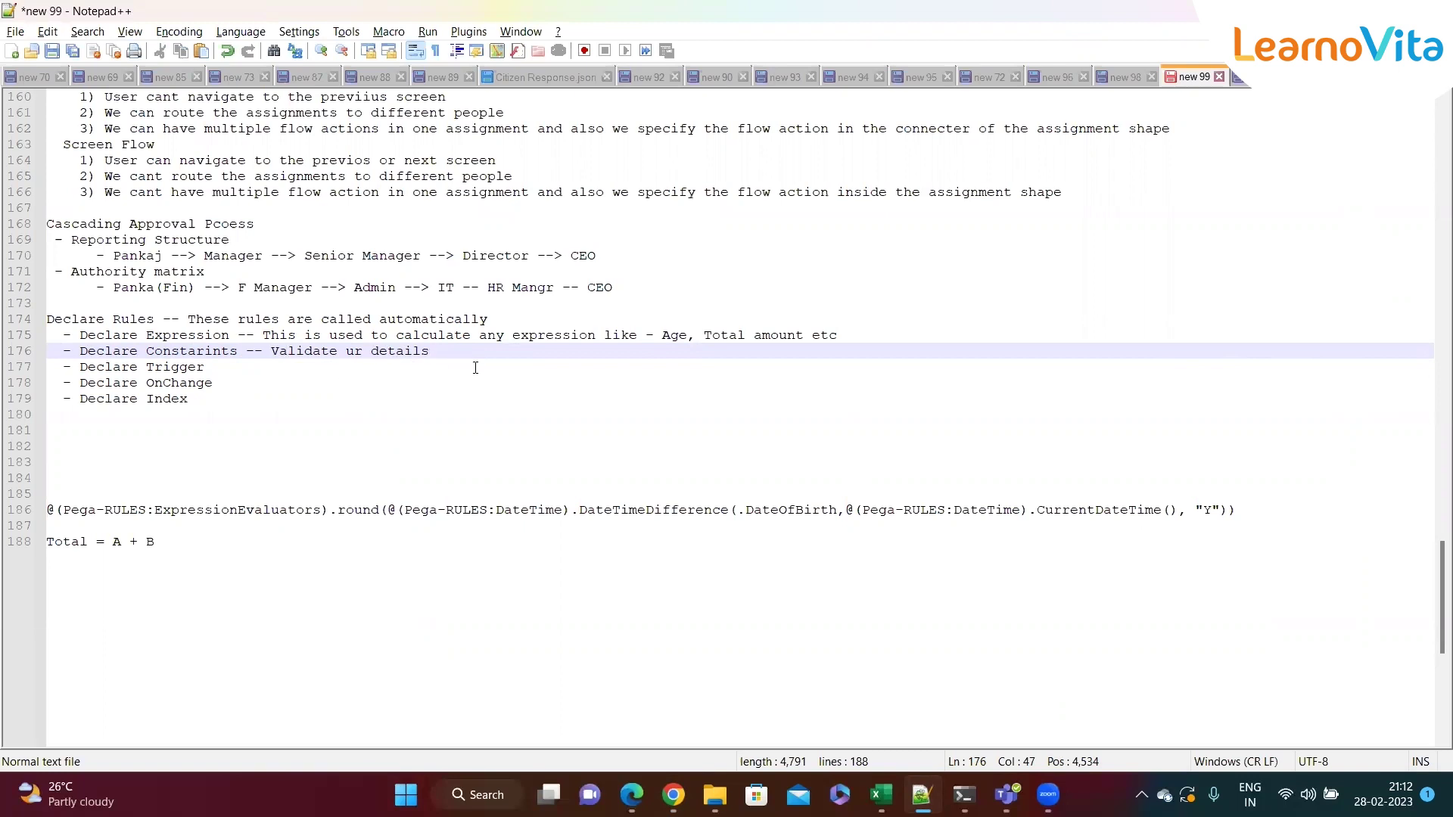
# Extend the Declare Constarints line in the notes with "-- It is a client side validation"
pyautogui.write('-- Its is')
pyautogui.press('BackSpace')
pyautogui.press('BackSpace')
pyautogui.press('BackSpace')
pyautogui.press('BackSpace')
pyautogui.press('BackSpace')
pyautogui.write('is a client s')
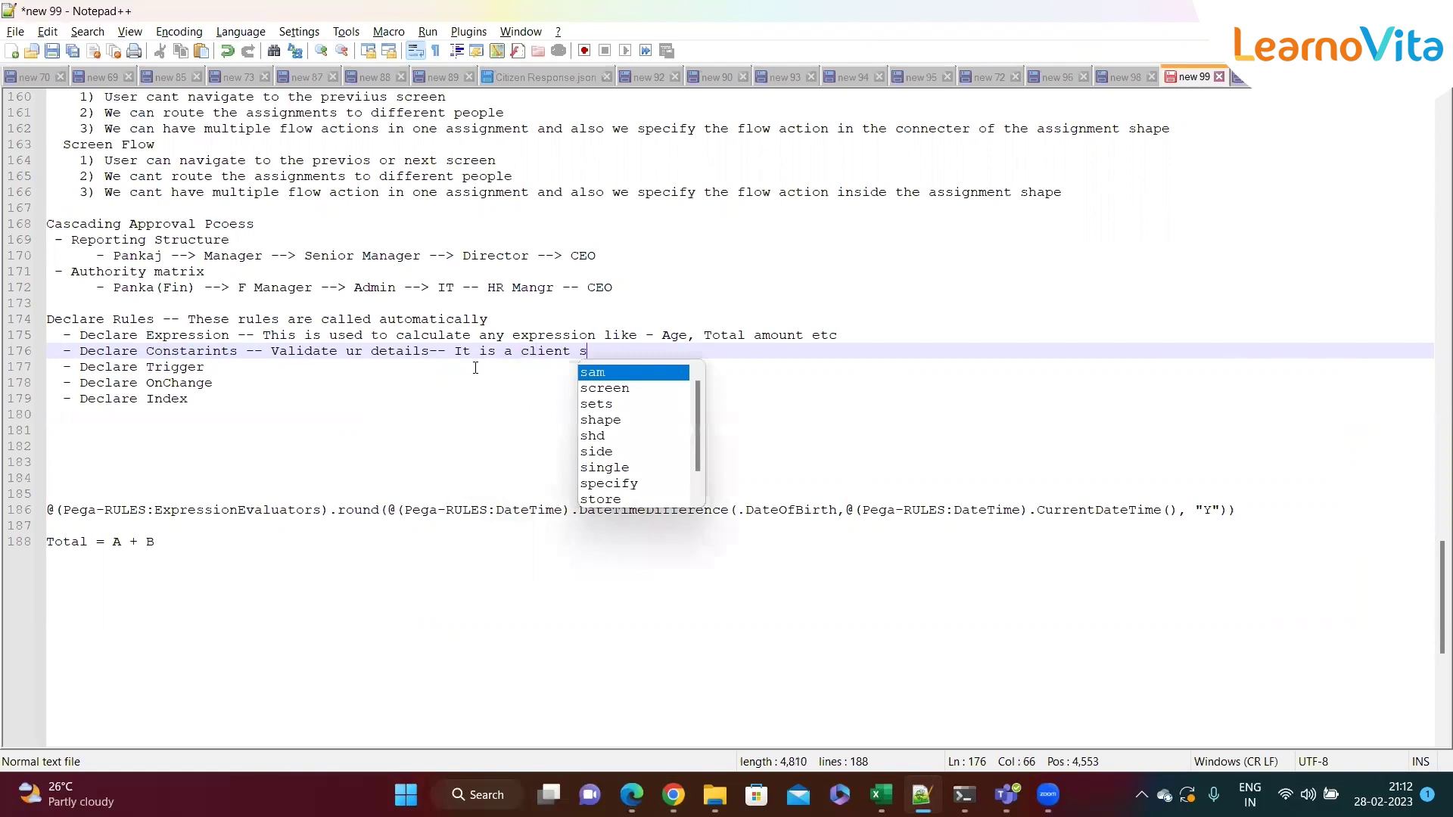
pyautogui.write('ide validat')
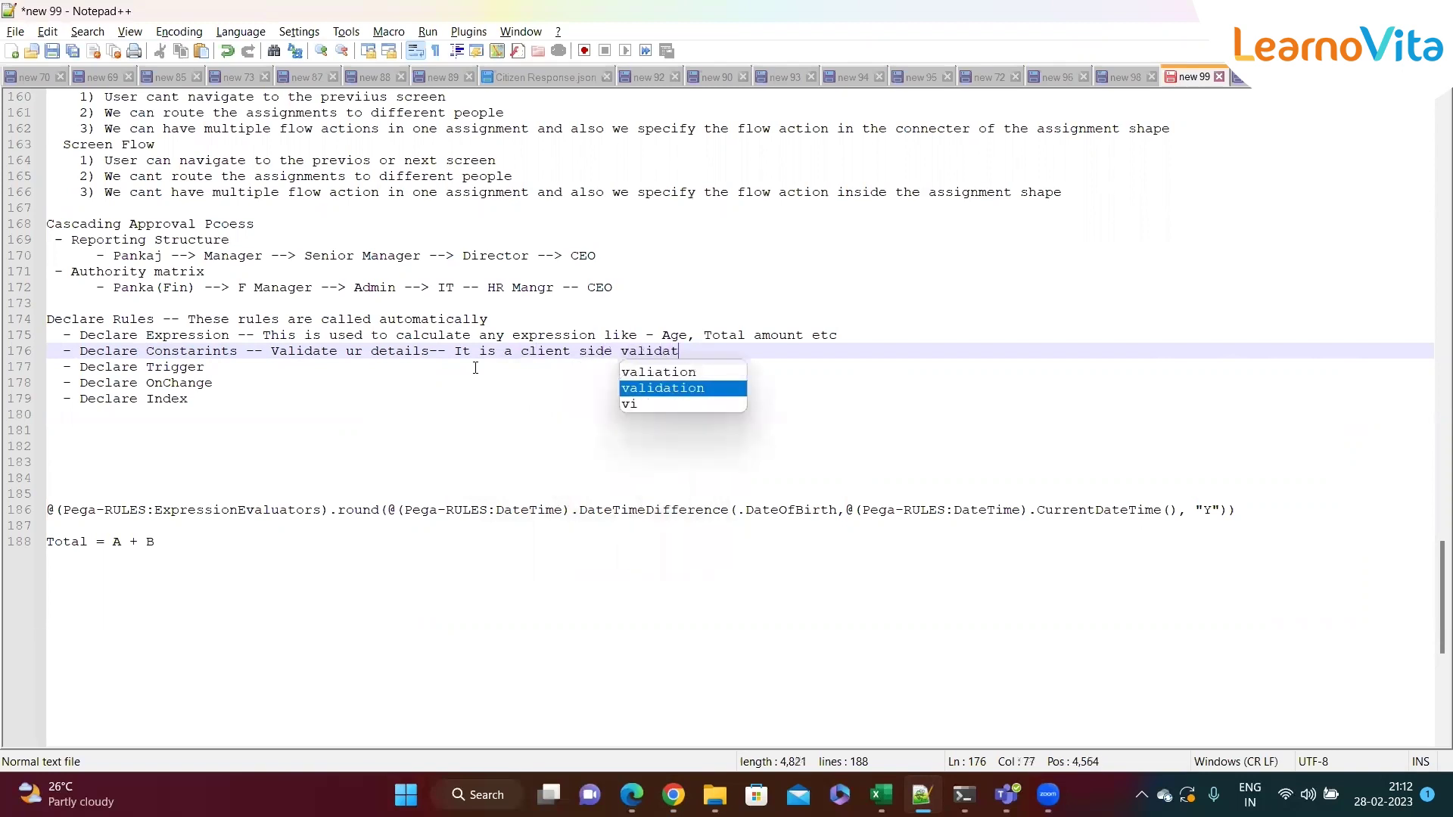
pyautogui.press('Return')
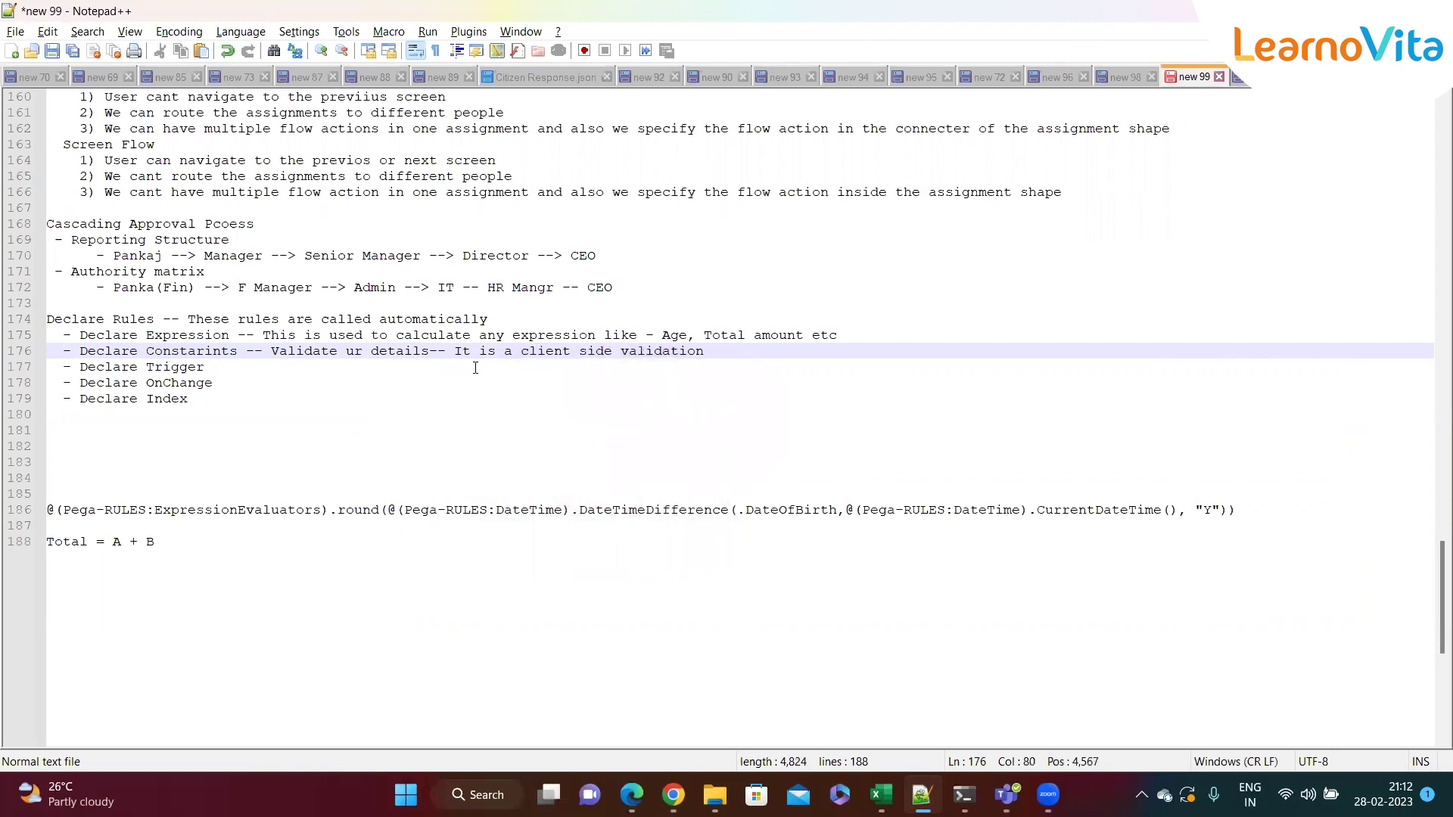
# Switch back to Pega Dev Studio, open the PersonalDetails section that holds the email address field, and collapse the explorer
pyautogui.hotkey('alt', 'Tab')
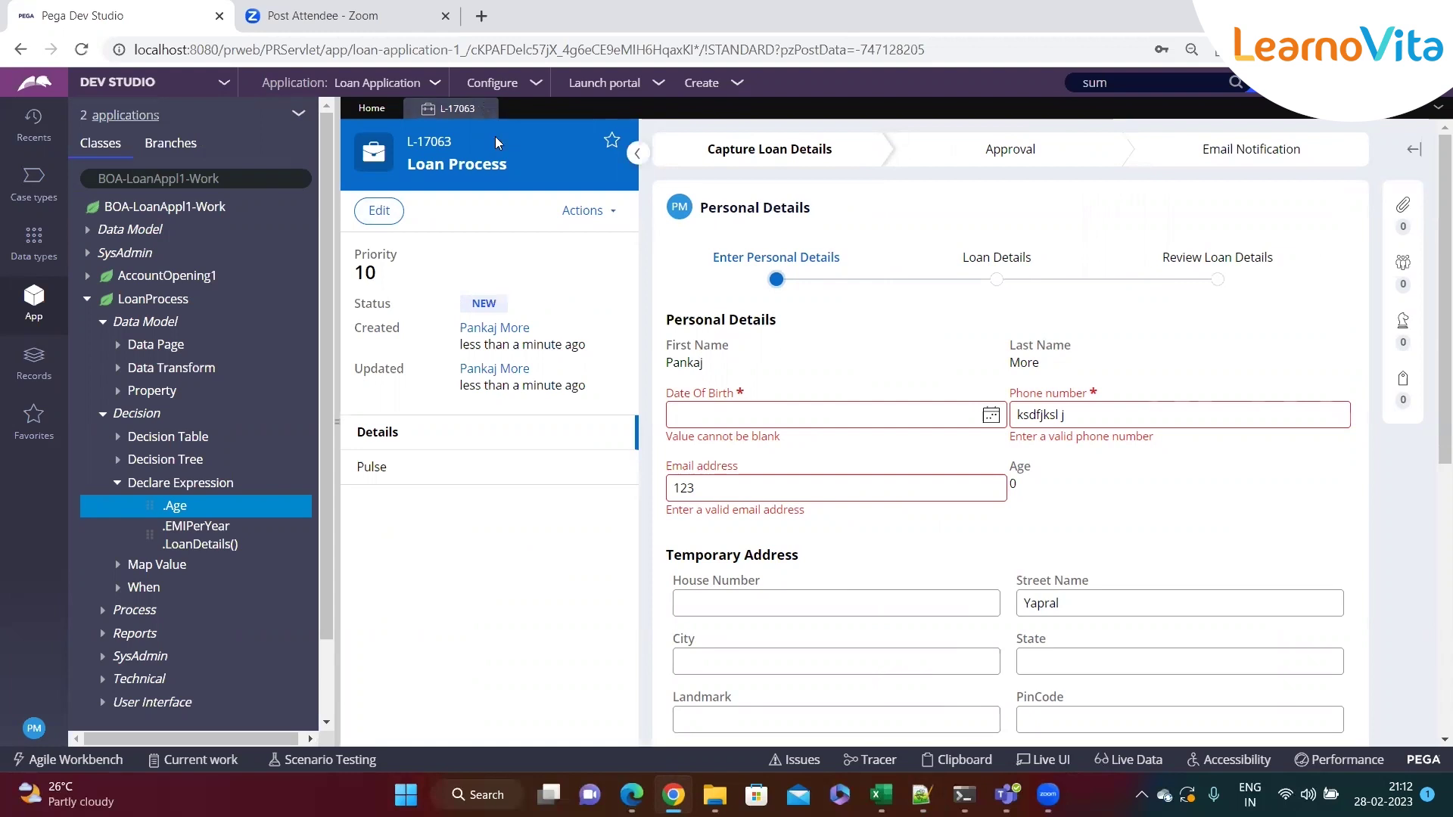
pyautogui.scroll(-5, 902, 479)
pyautogui.scroll(-1, 902, 479)
pyautogui.scroll(6, 908, 479)
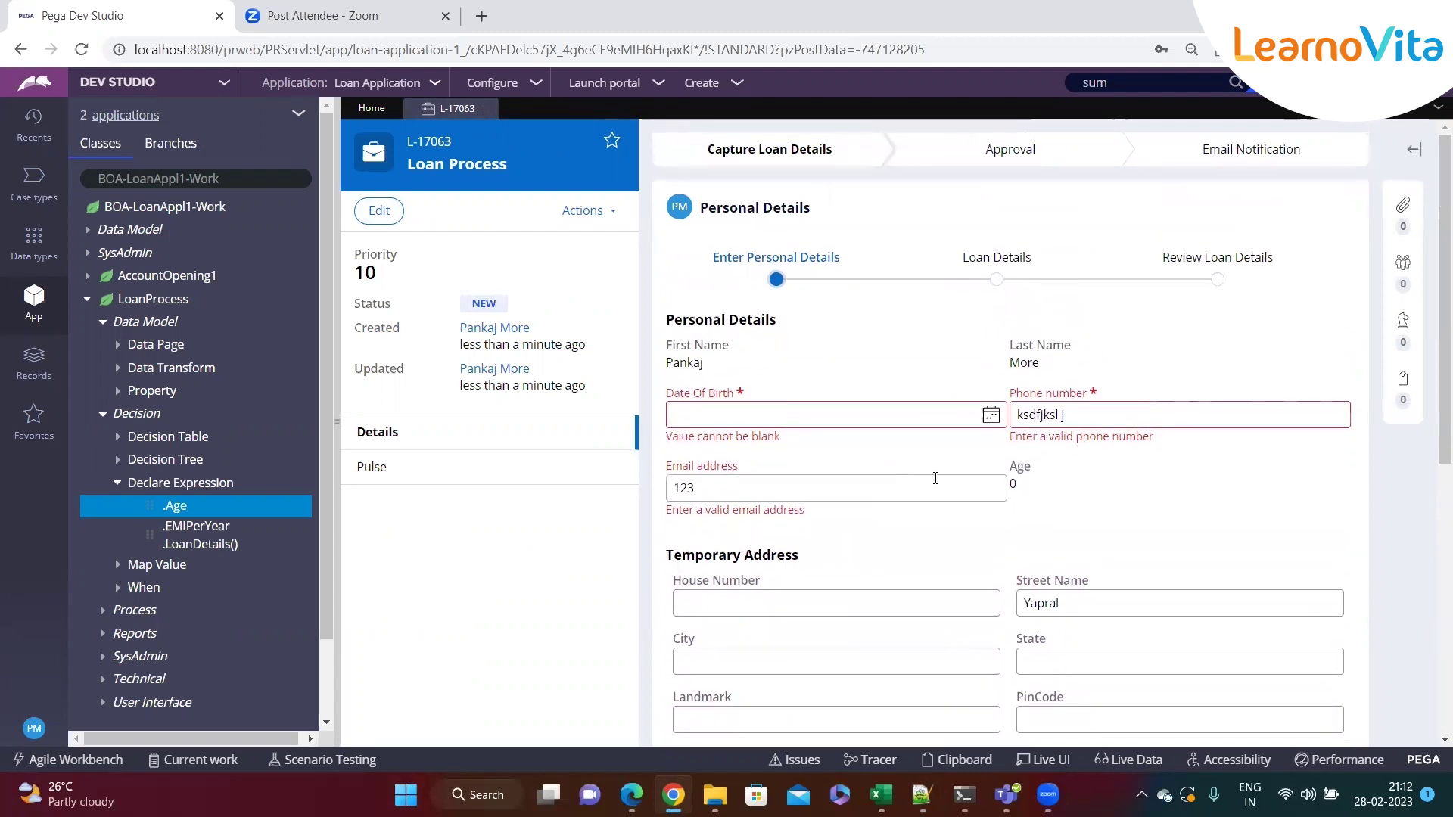
pyautogui.click(1044, 760)
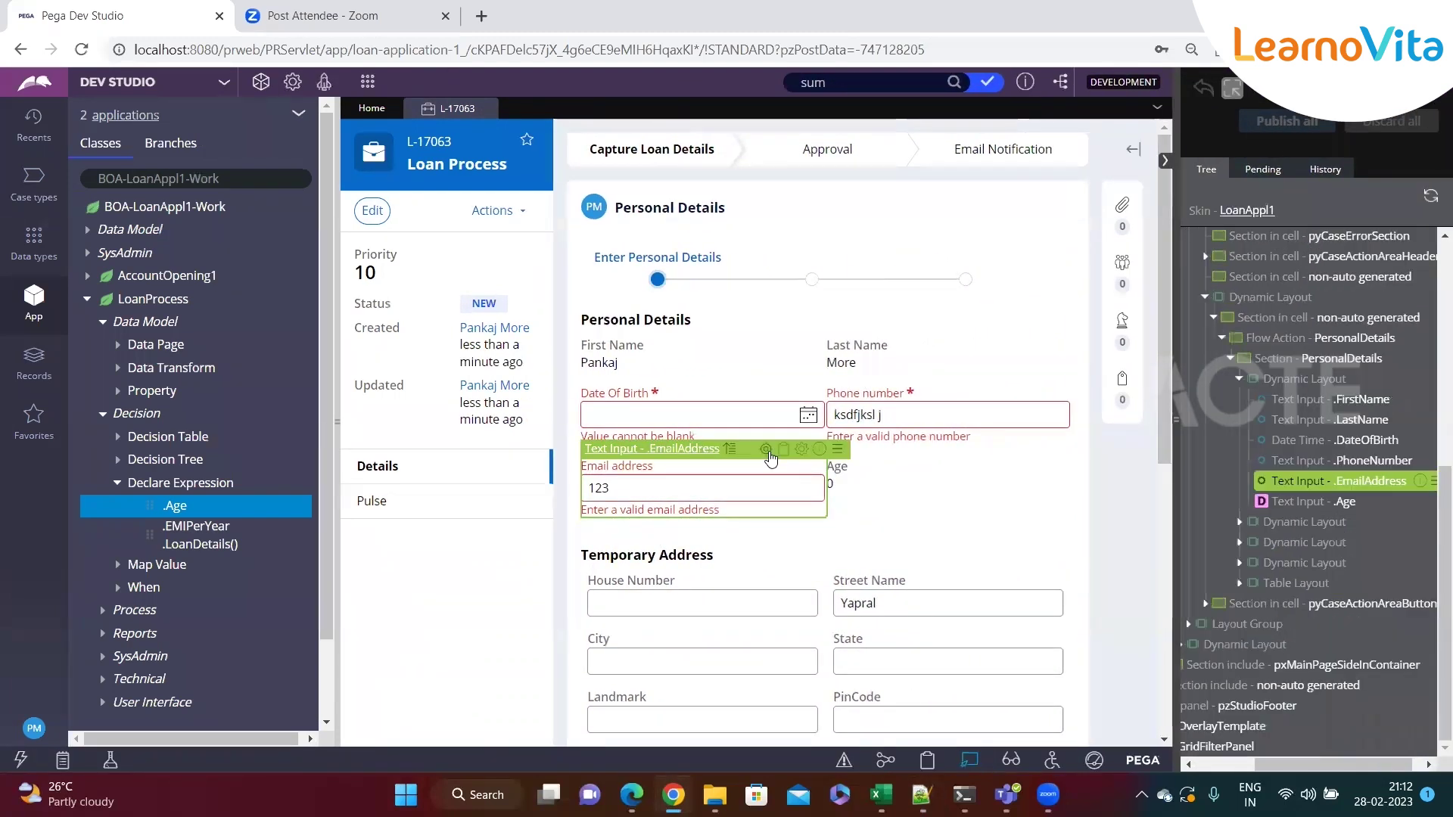
pyautogui.click(767, 451)
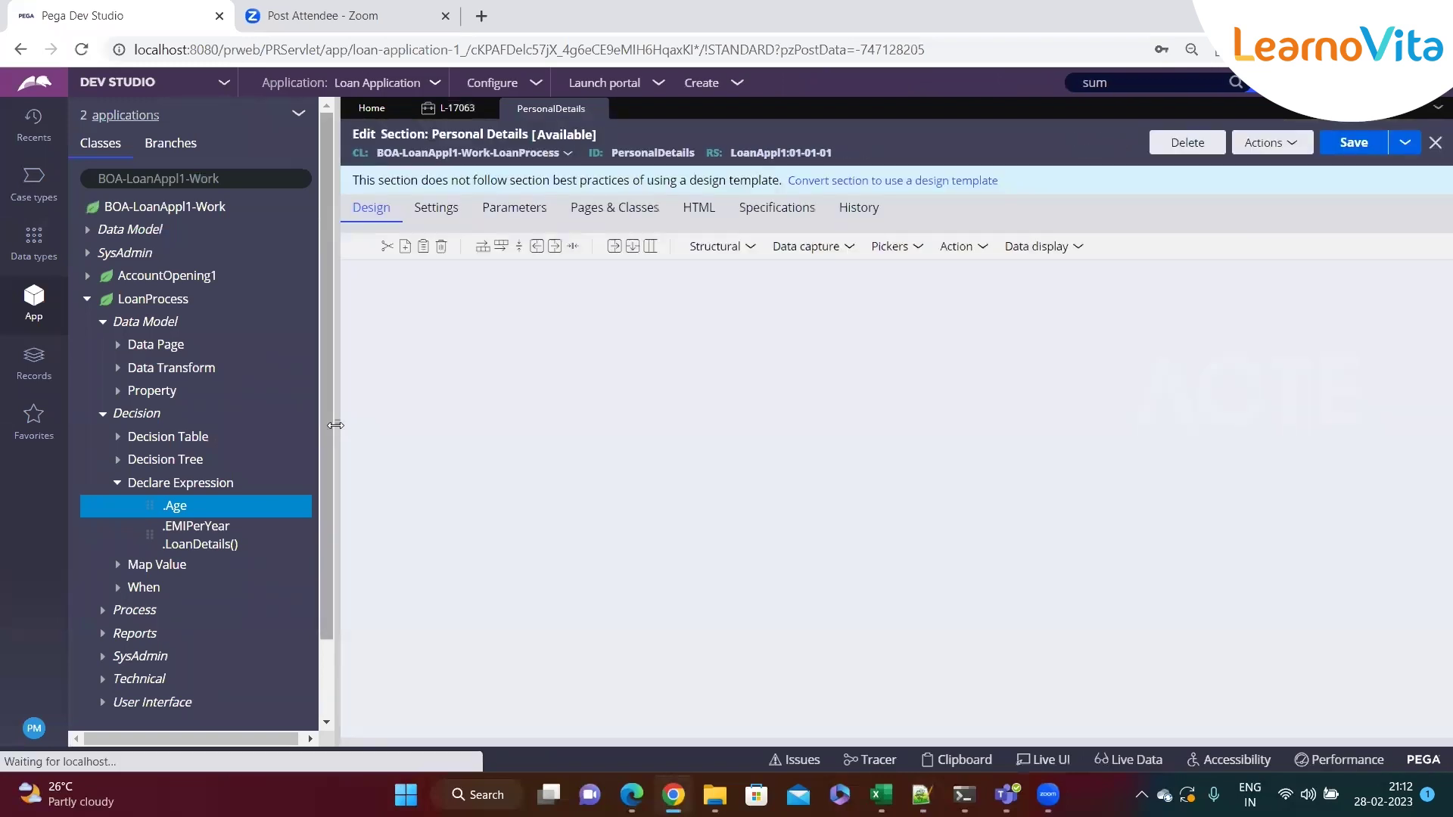
pyautogui.click(334, 426)
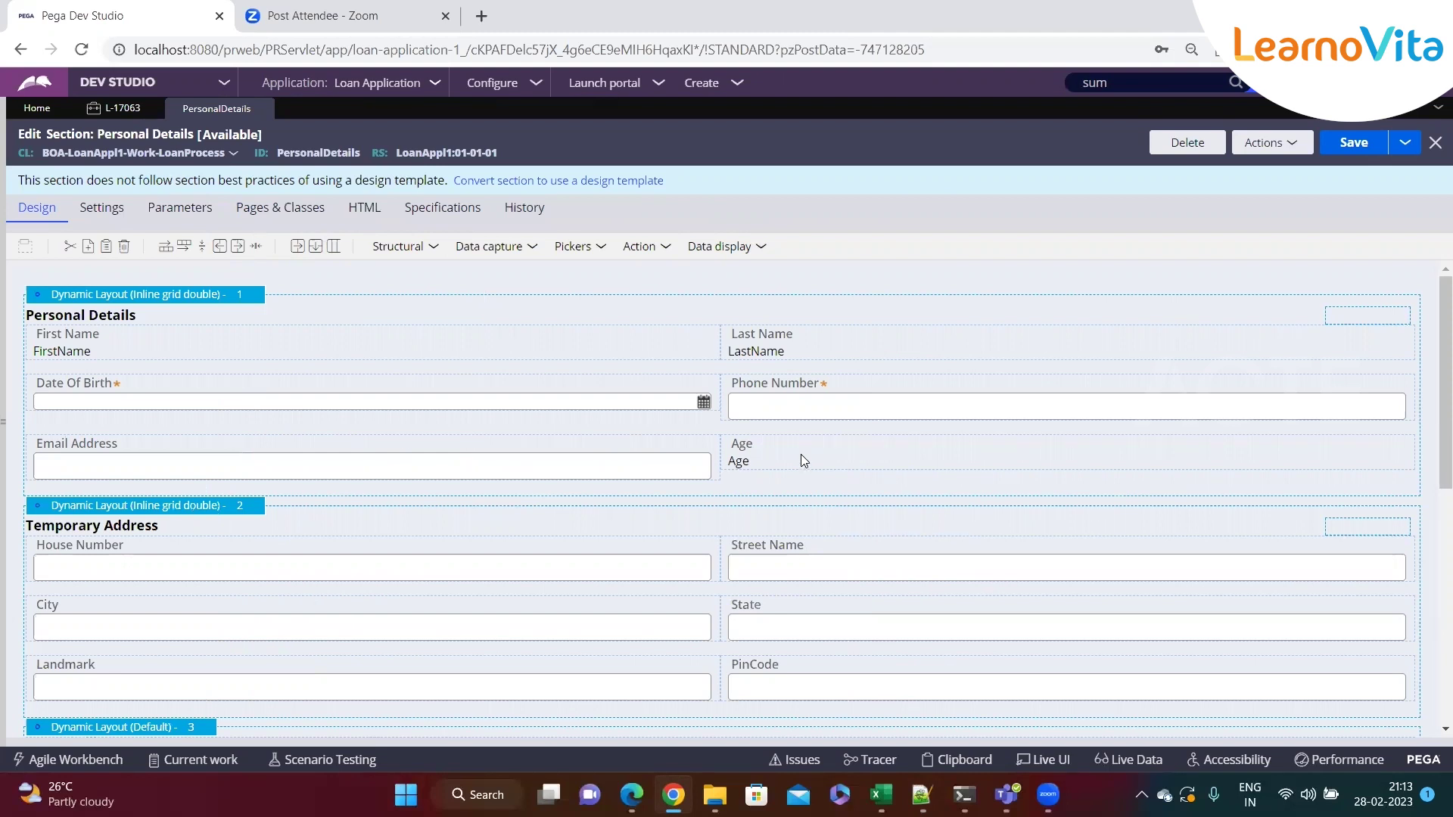
# Add a Dropdown control below Email Address in the Personal Details layout
pyautogui.click(651, 439)
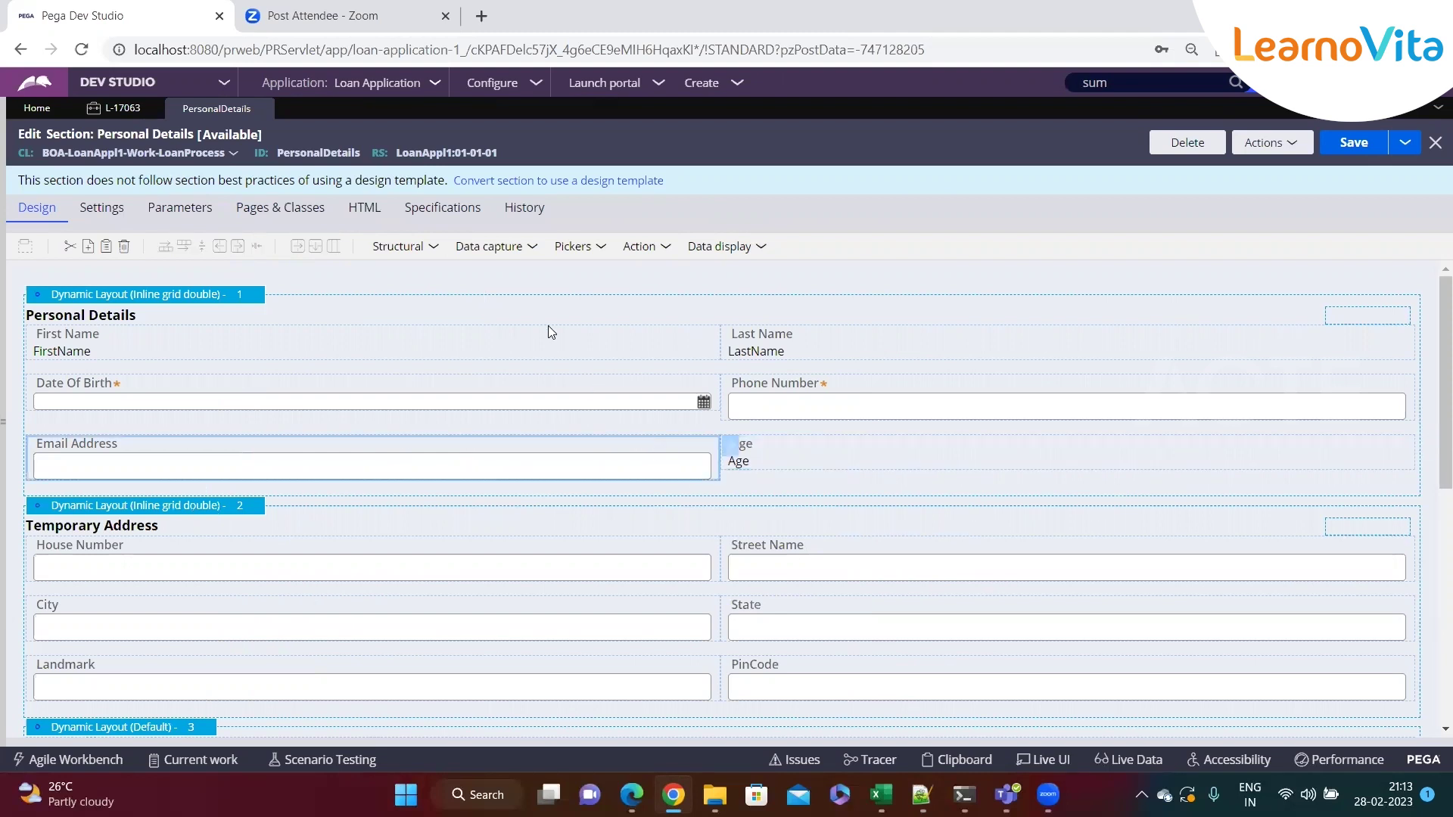
pyautogui.click(500, 249)
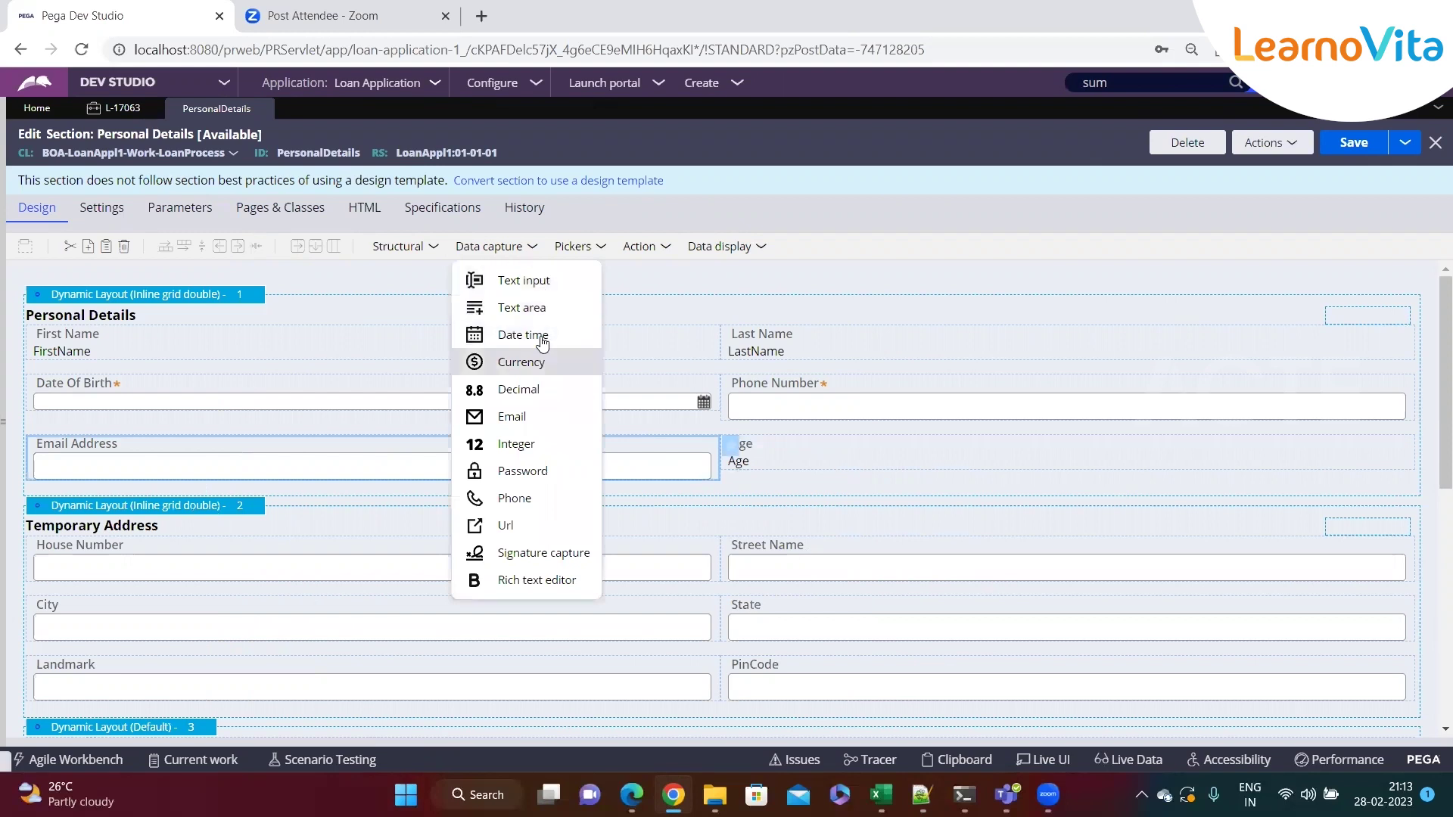
pyautogui.click(575, 247)
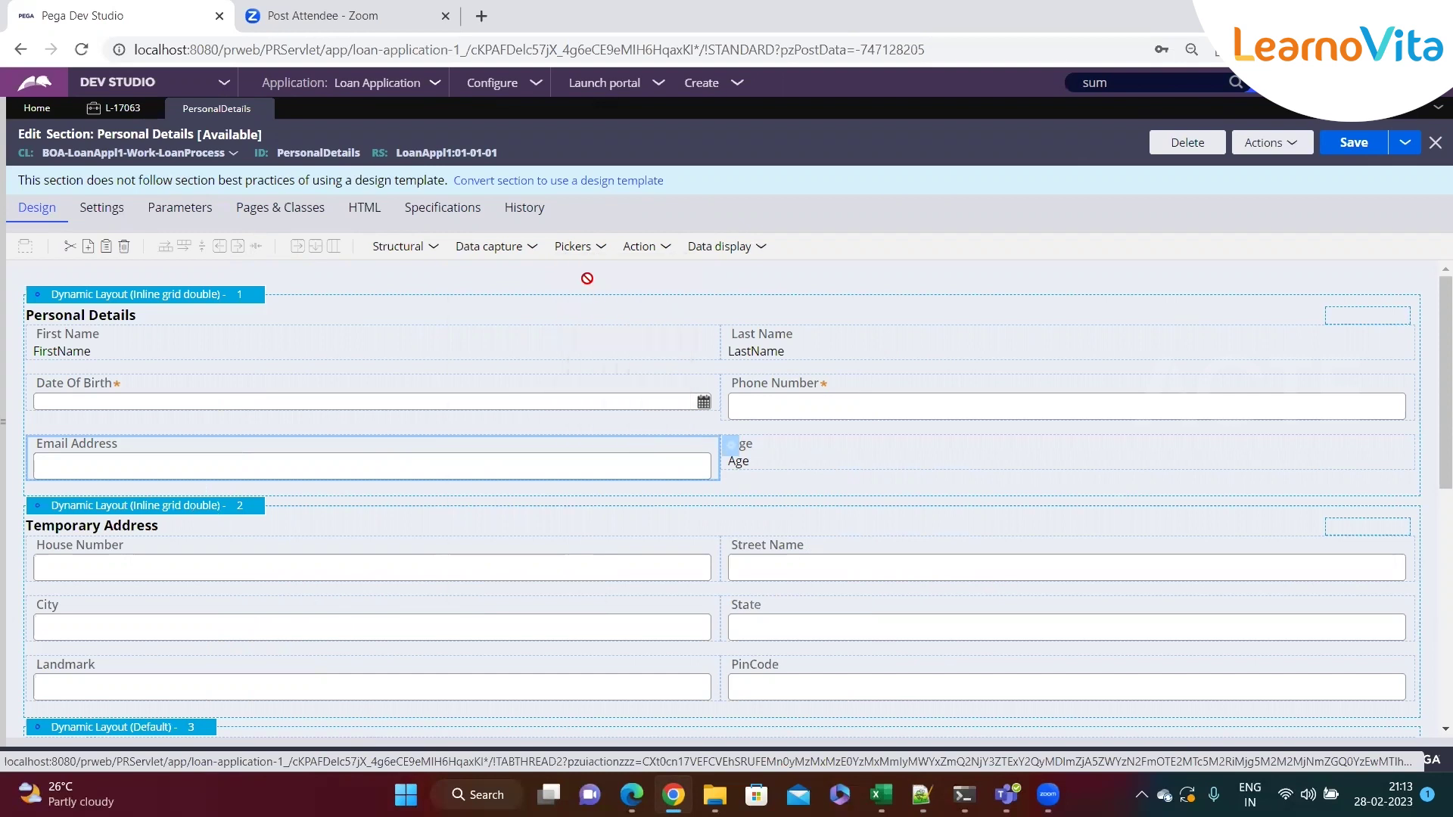
pyautogui.click(597, 250)
pyautogui.moveTo(637, 360); pyautogui.dragTo(482, 506)
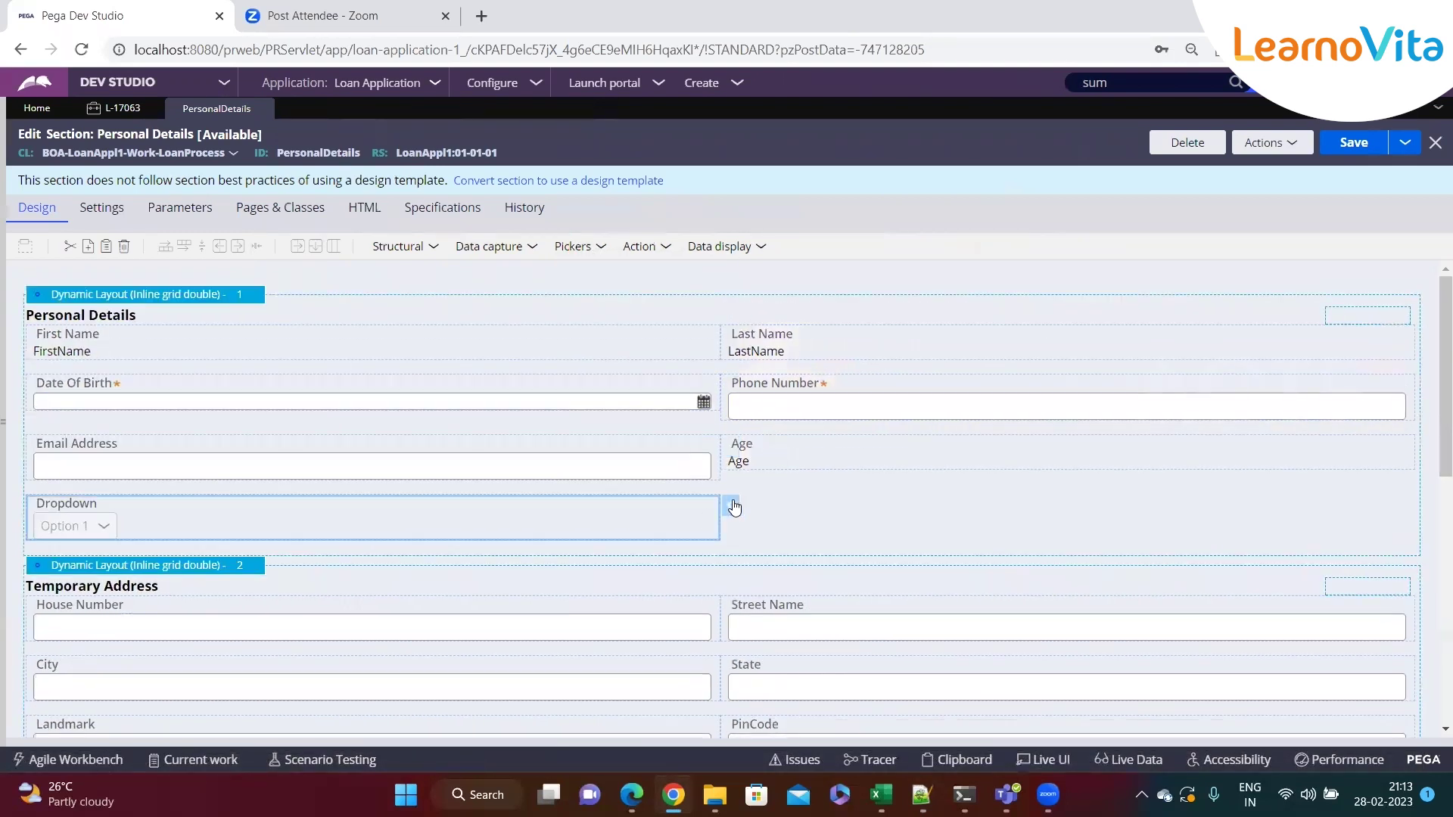
# Bind the dropdown to .Gender and create Gender as a new property in the LoanProcess class
pyautogui.click(731, 504)
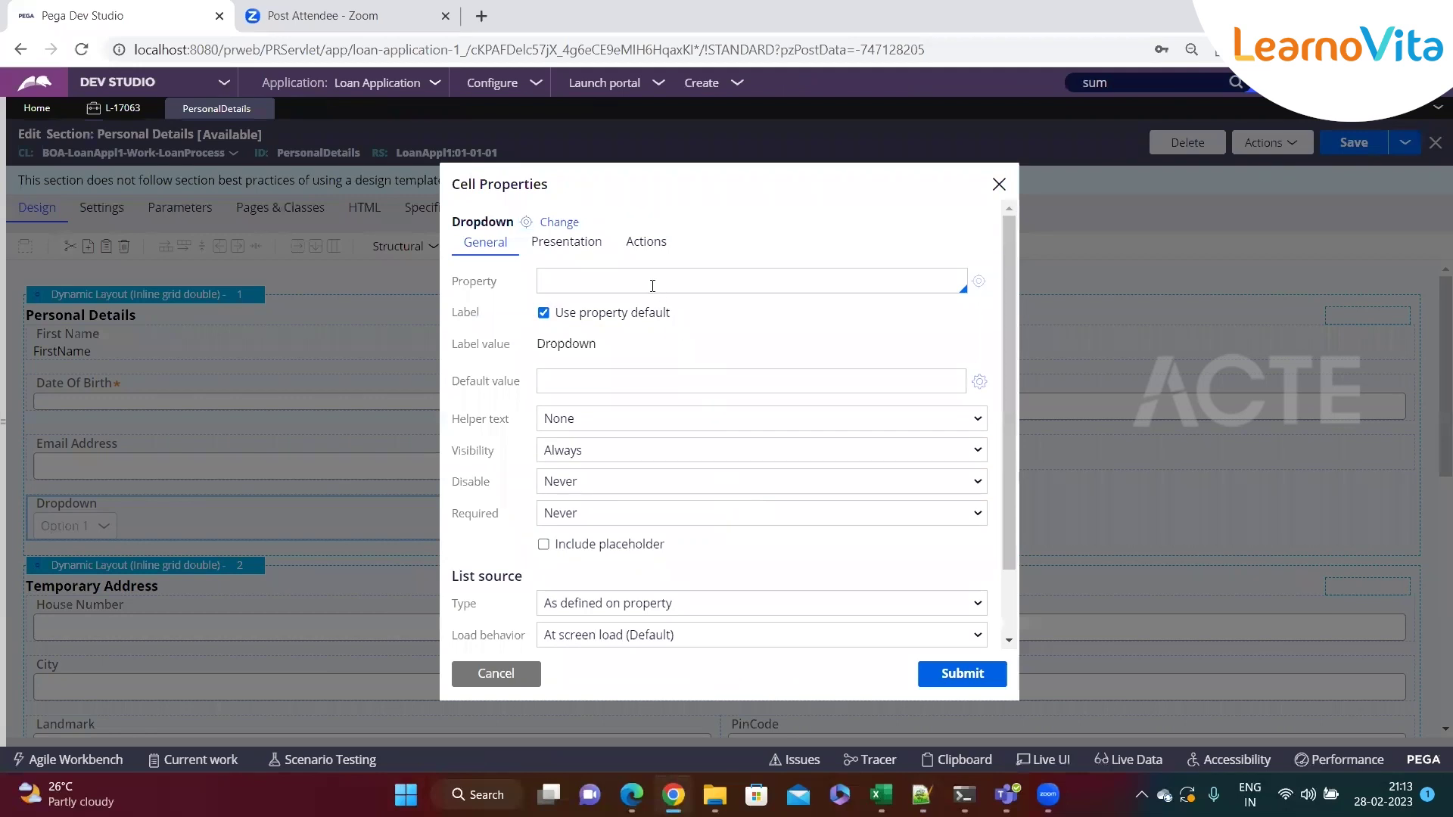
pyautogui.write('.Gender')
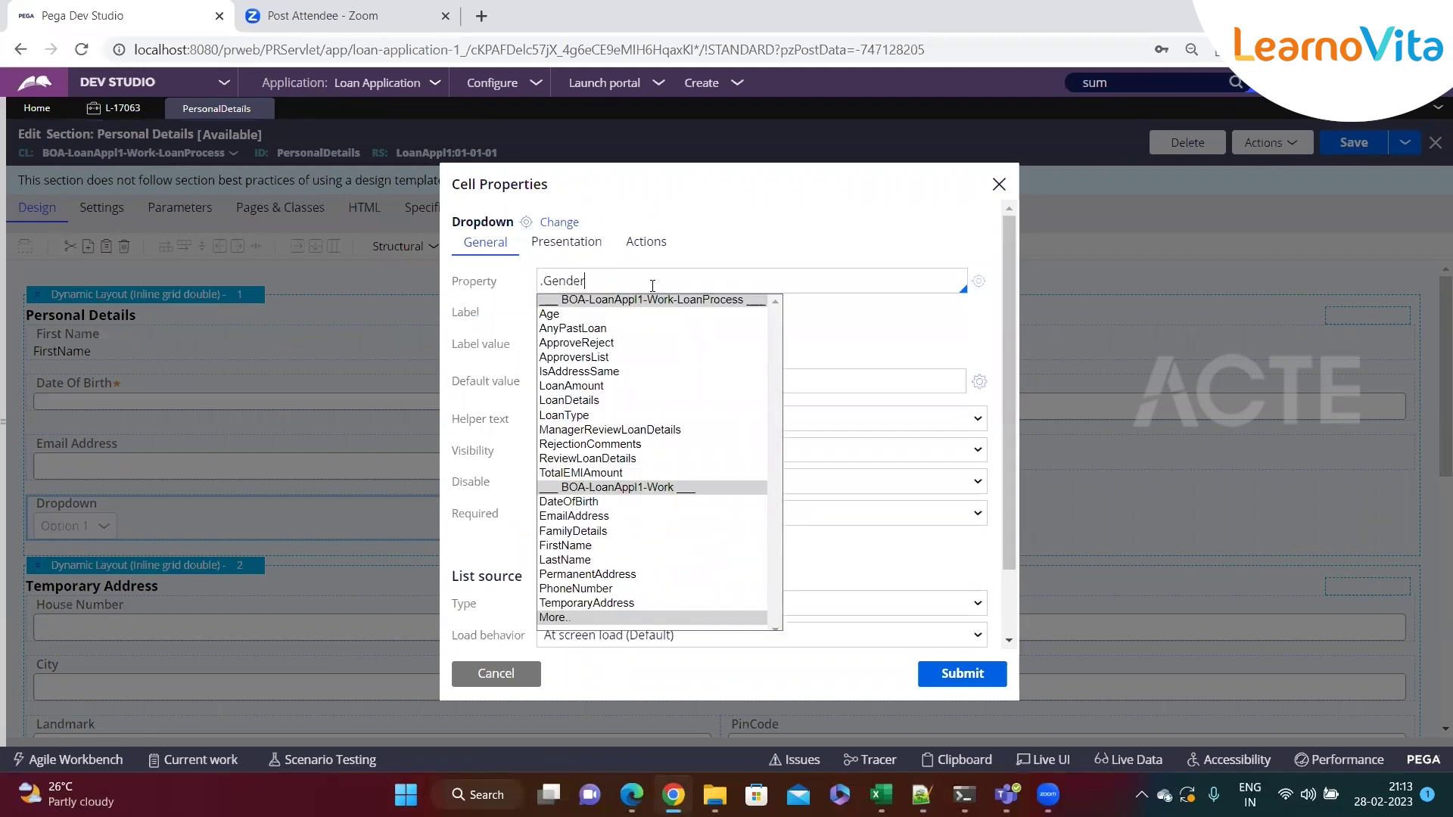
pyautogui.click(979, 281)
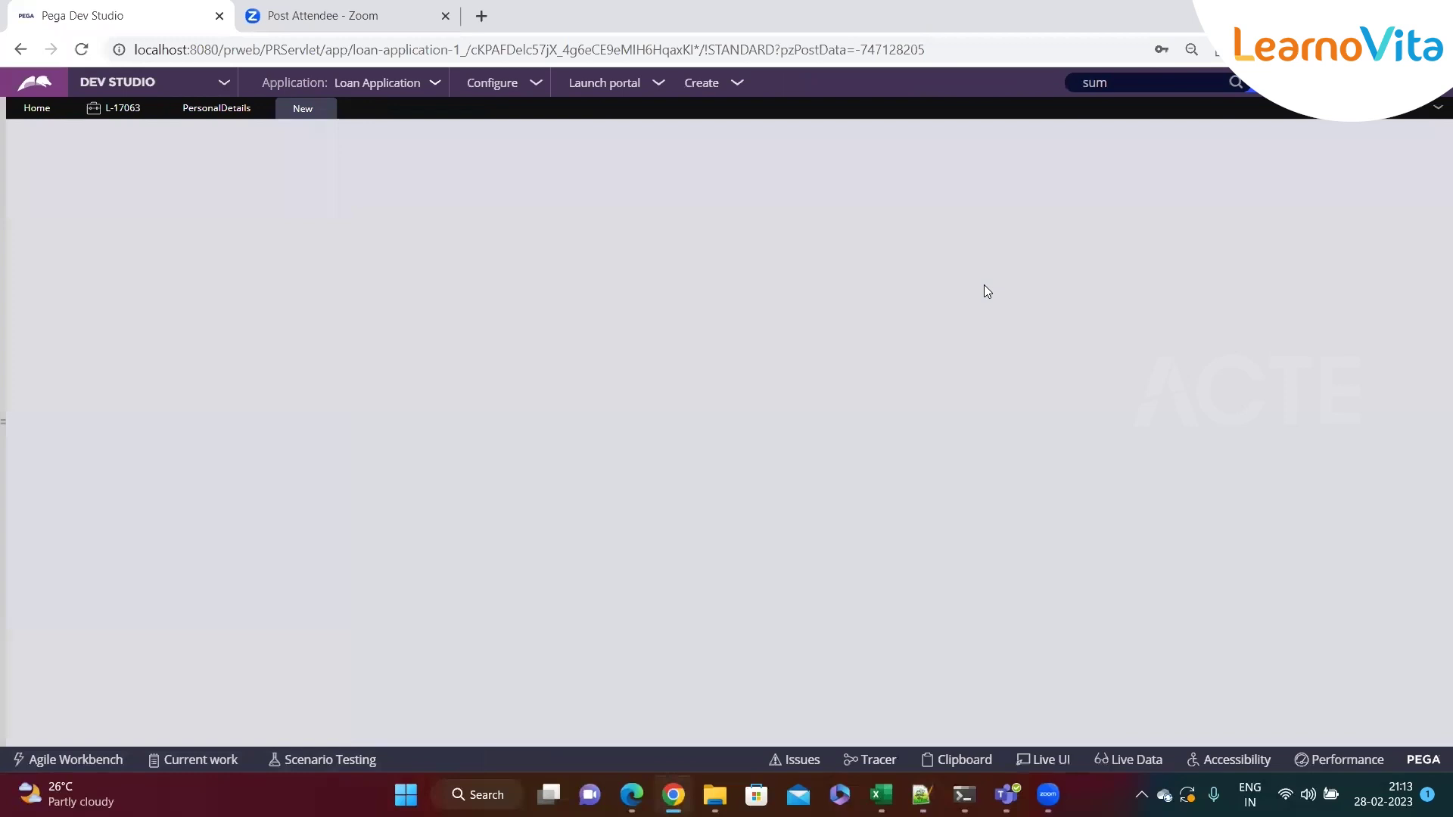
pyautogui.click(1308, 140)
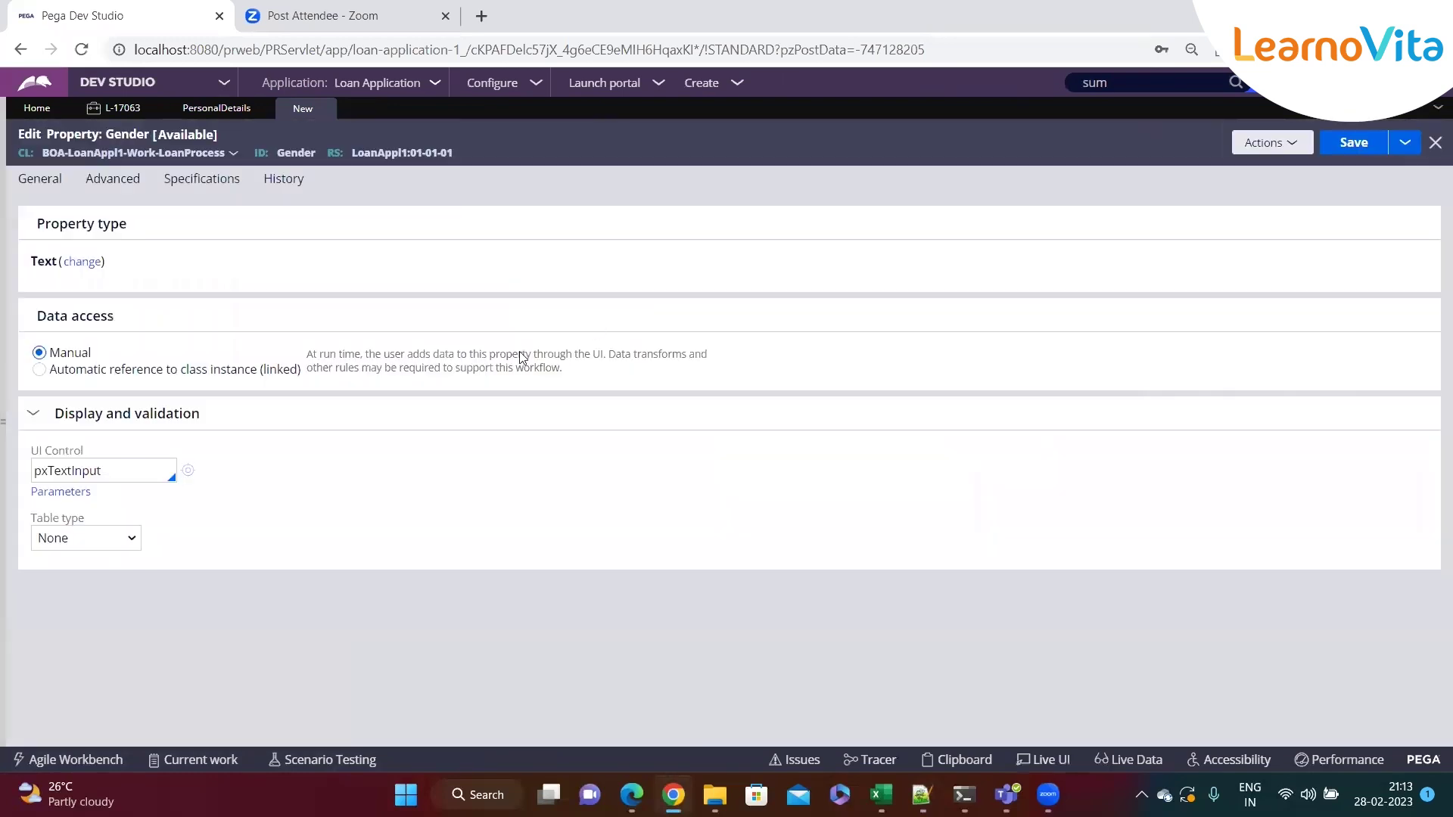
# Set the Gender property's table type to Local List with the values Male and Female, and save the property
pyautogui.click(110, 546)
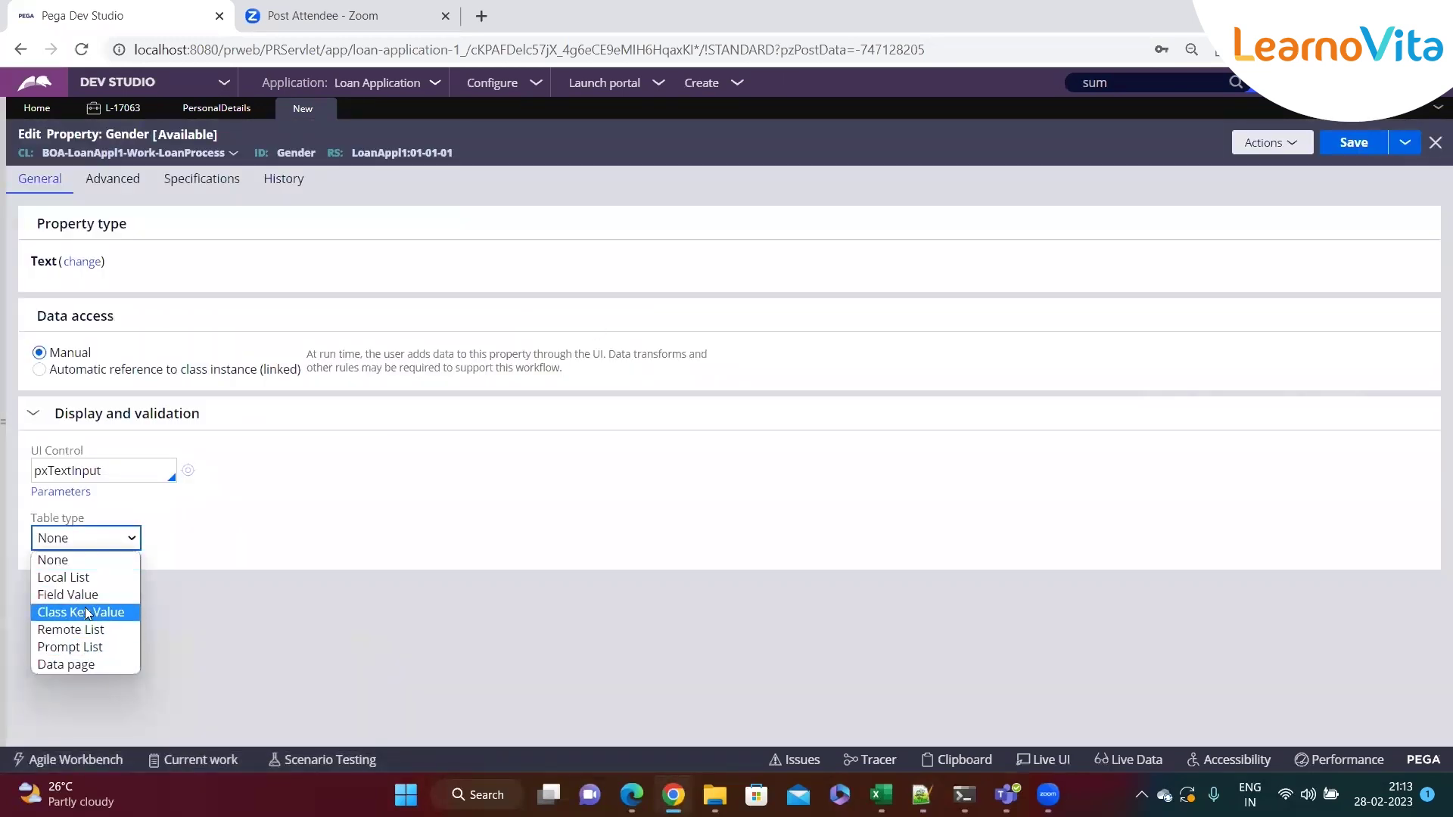
pyautogui.click(91, 580)
pyautogui.click(183, 616)
pyautogui.write('MA')
pyautogui.write('ale')
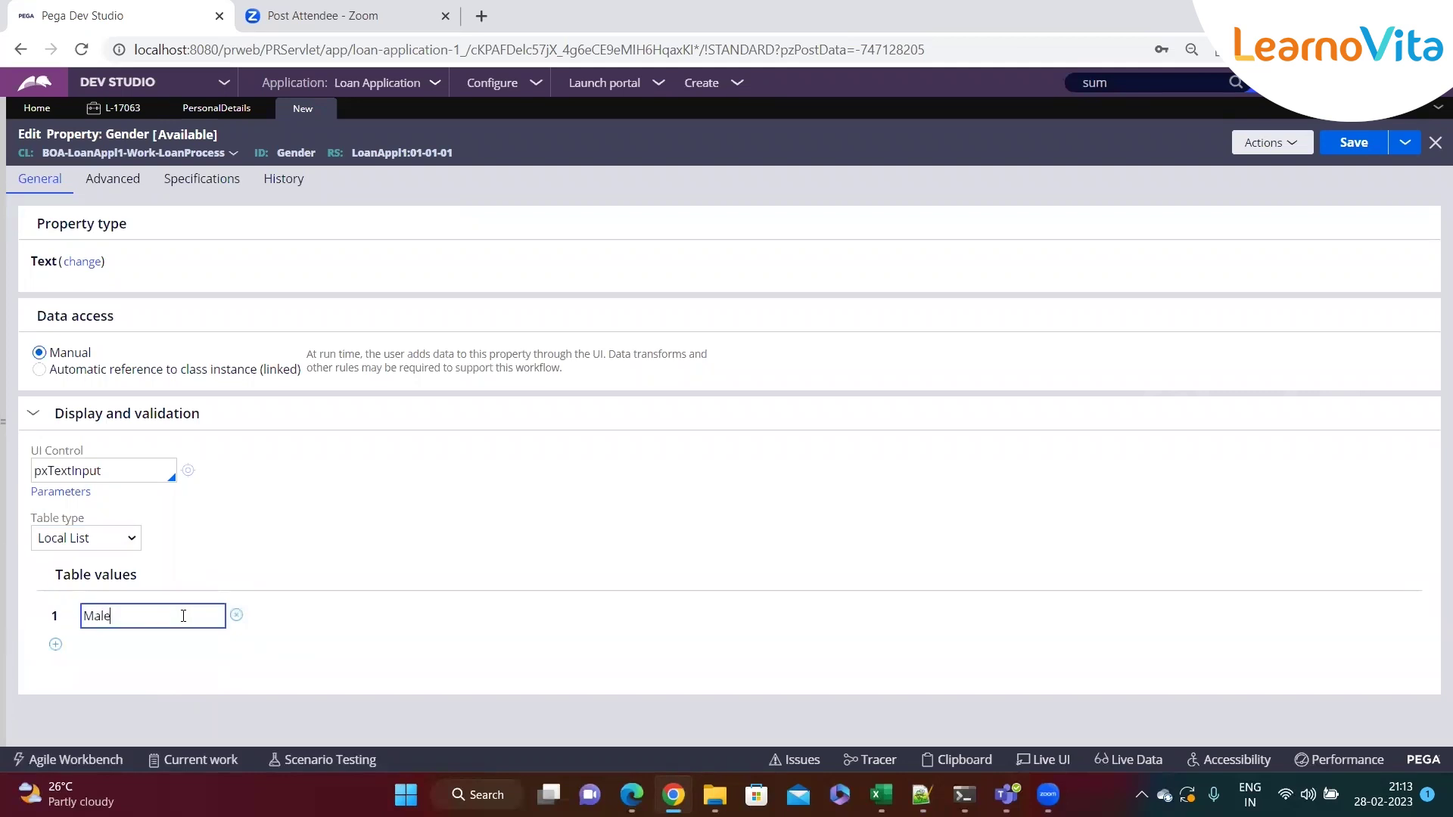
pyautogui.click(55, 644)
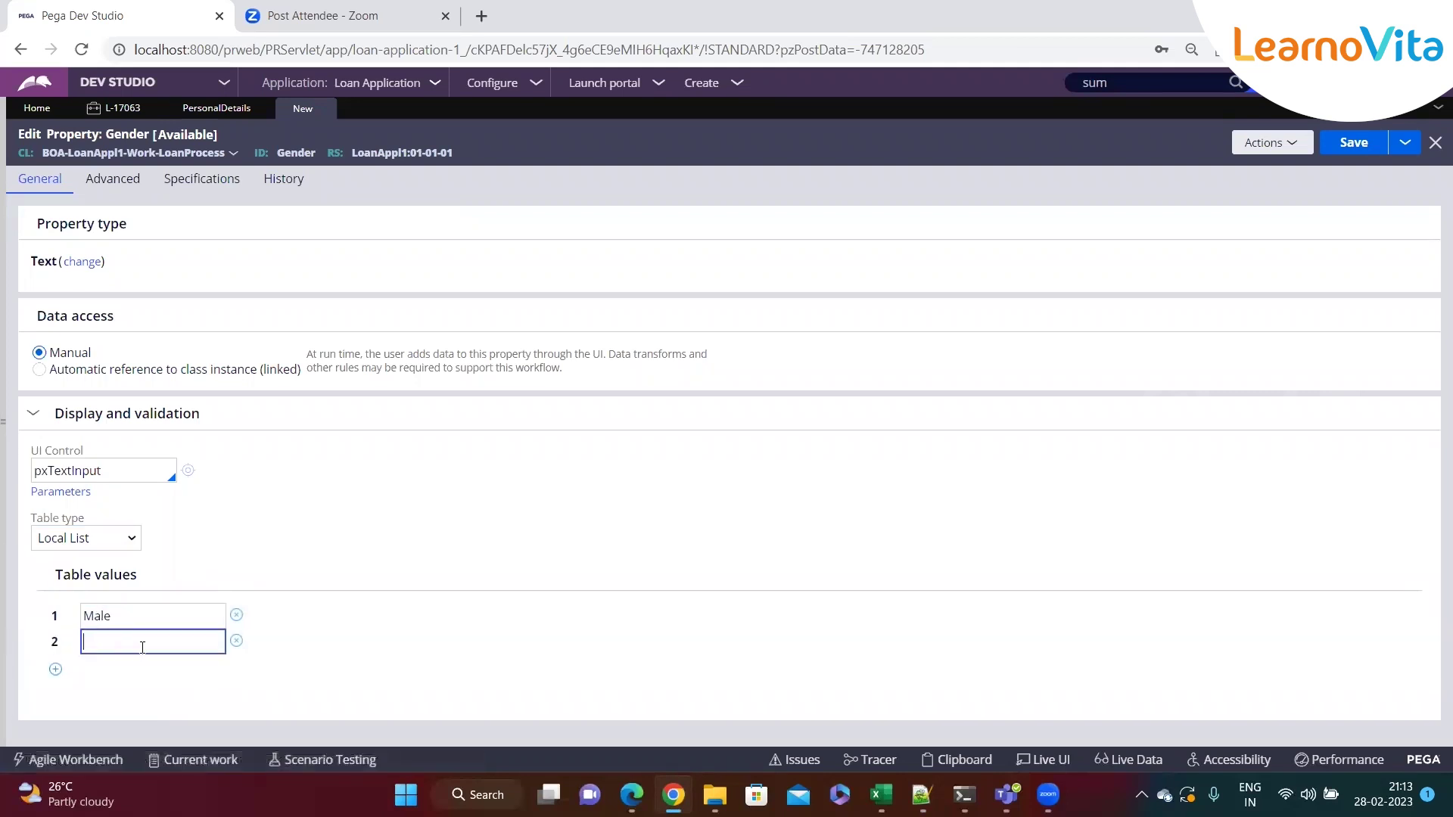
pyautogui.write('Female')
pyautogui.hotkey('ctrl', 's')
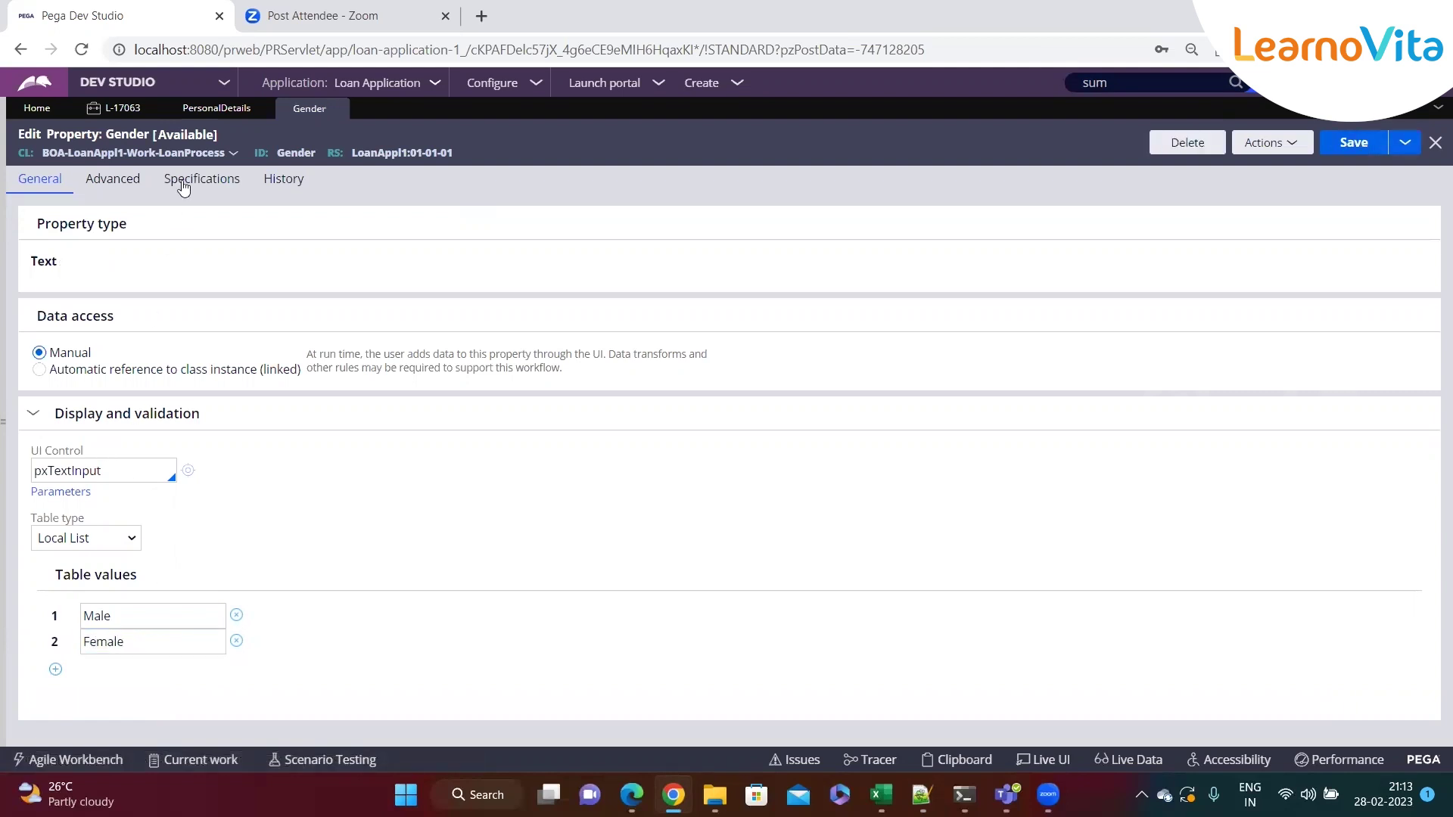
# Give the dropdown in the PersonalDetails section the custom label Gender and the placeholder "Please select gender"
pyautogui.click(193, 108)
pyautogui.click(543, 312)
pyautogui.doubleClick(620, 344)
pyautogui.write('Gender')
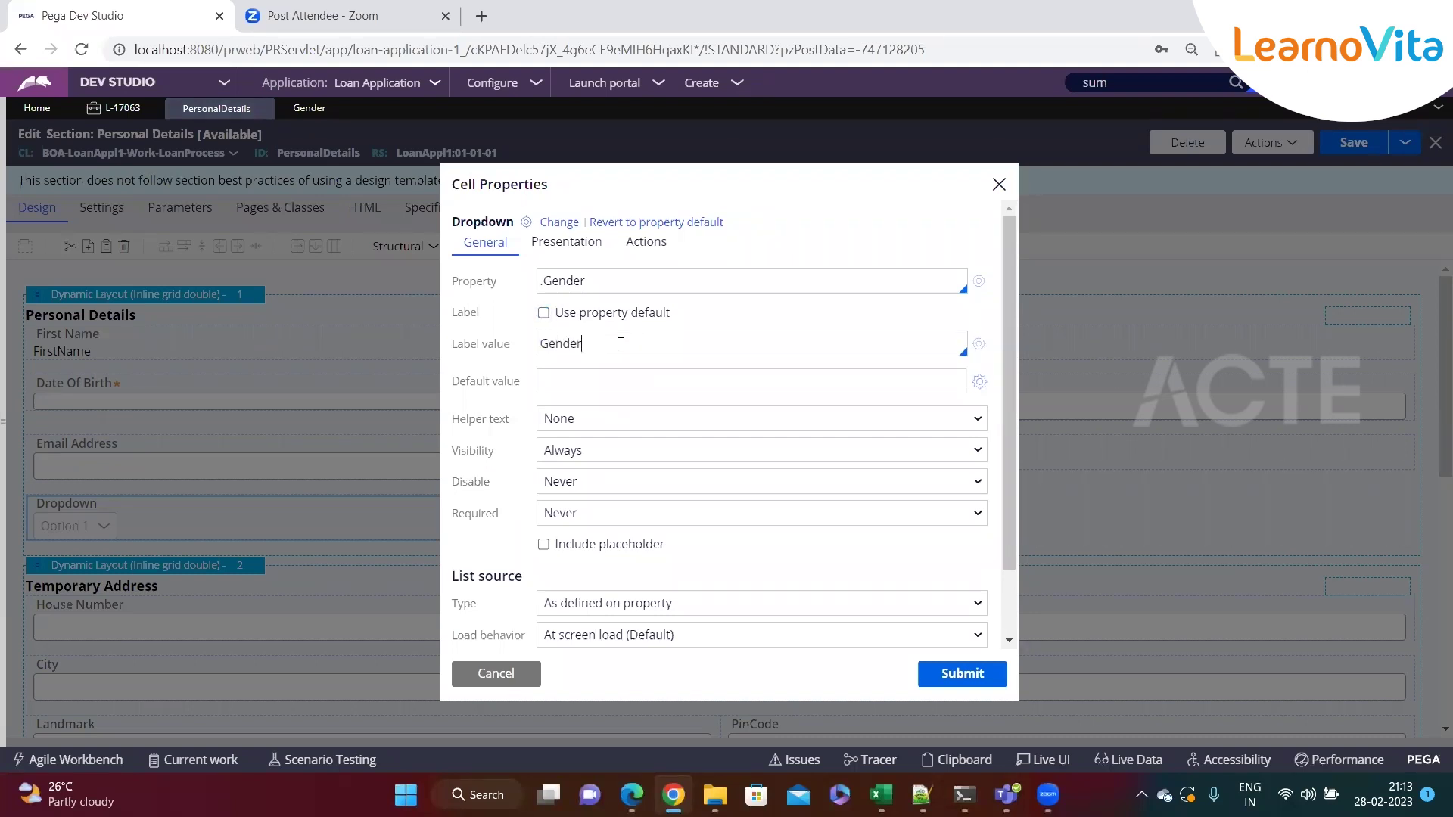
pyautogui.click(543, 544)
pyautogui.click(596, 572)
pyautogui.write('P')
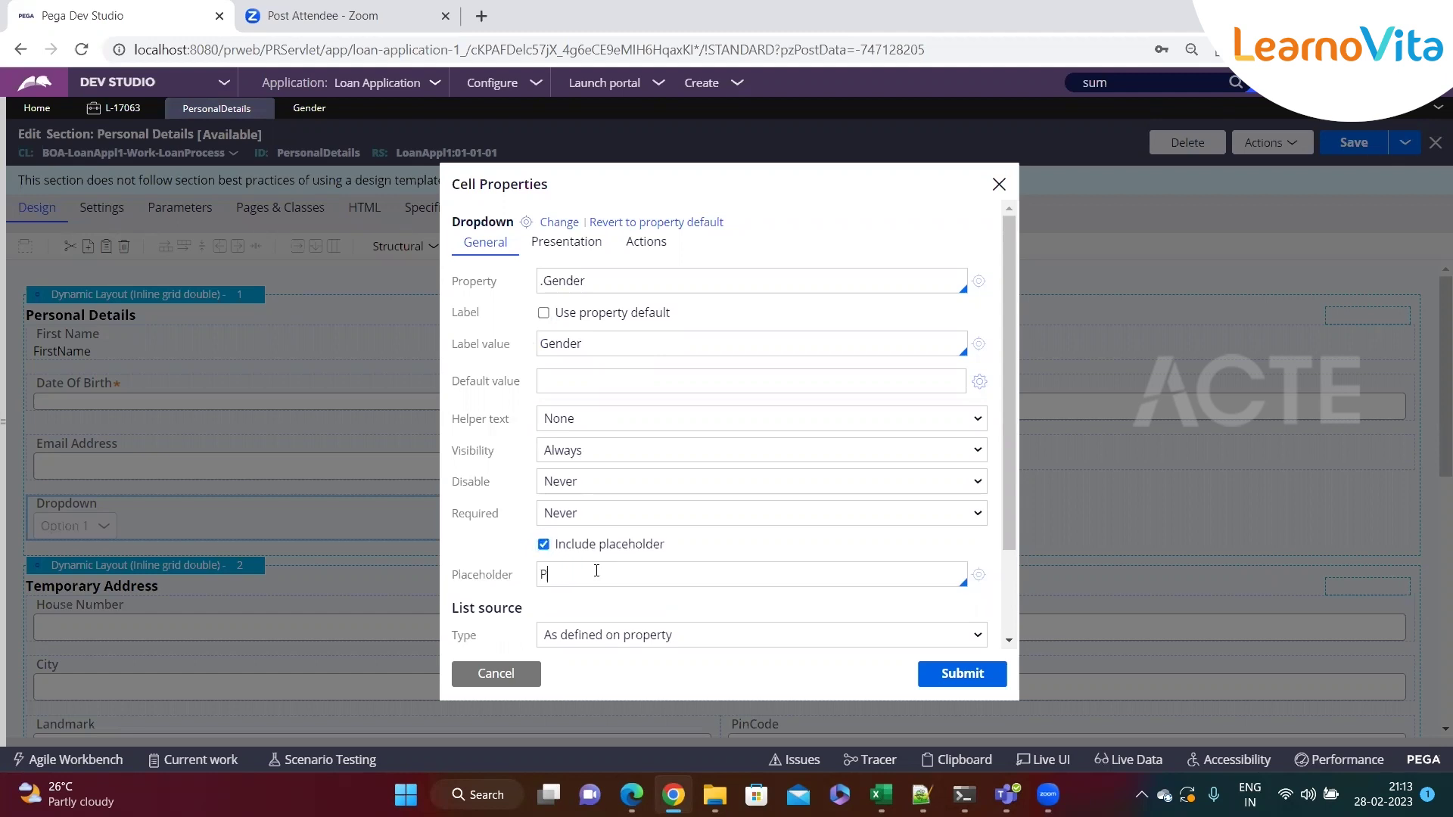
pyautogui.write('Leaease selecr')
pyautogui.write(' gender')
# Set the dropdown's custom width to 100%, submit its cell properties and save the section
pyautogui.click(535, 244)
pyautogui.click(770, 439)
pyautogui.doubleClick(878, 462)
pyautogui.write('100')
pyautogui.click(968, 468)
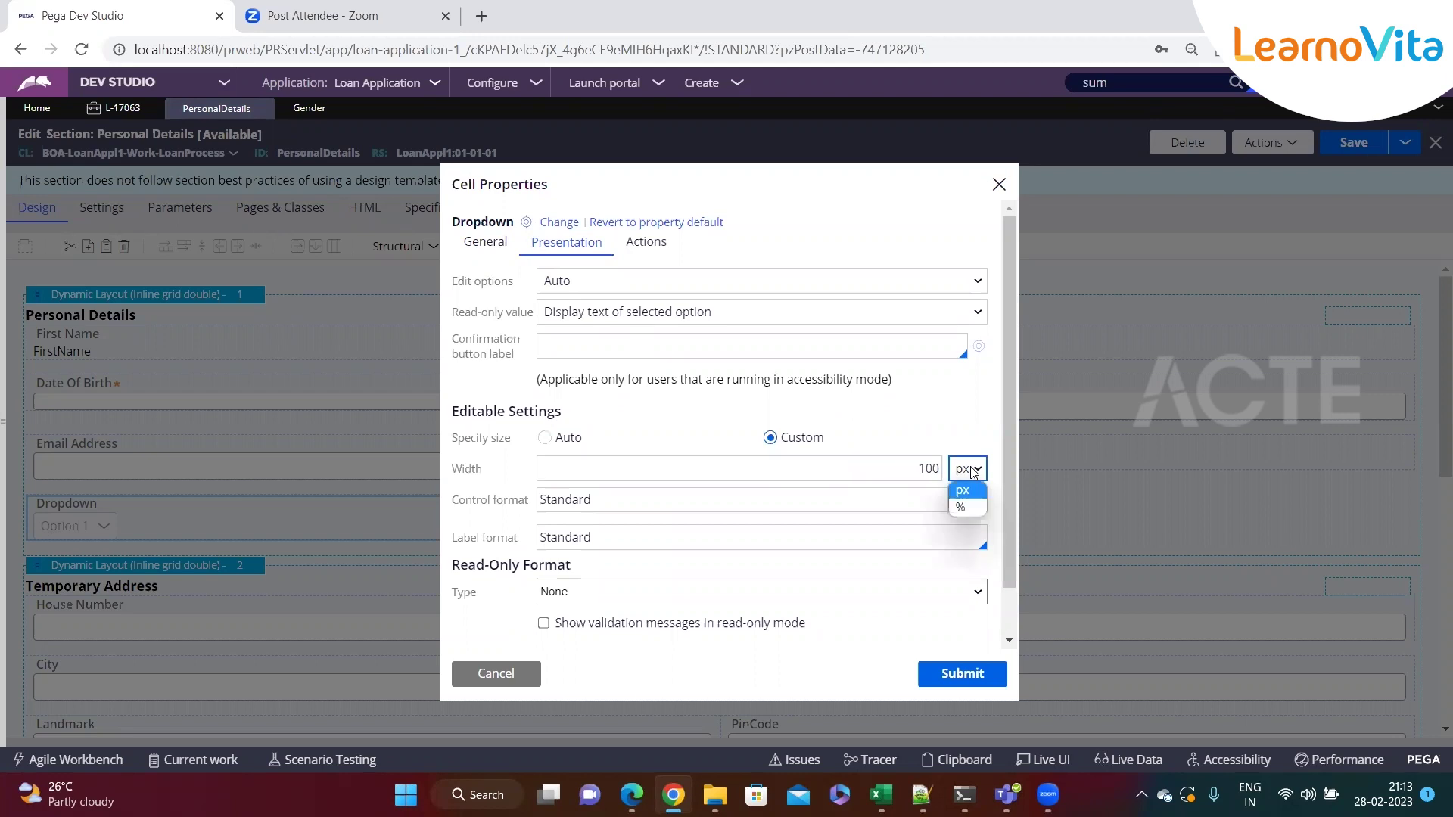
pyautogui.click(972, 511)
pyautogui.click(962, 674)
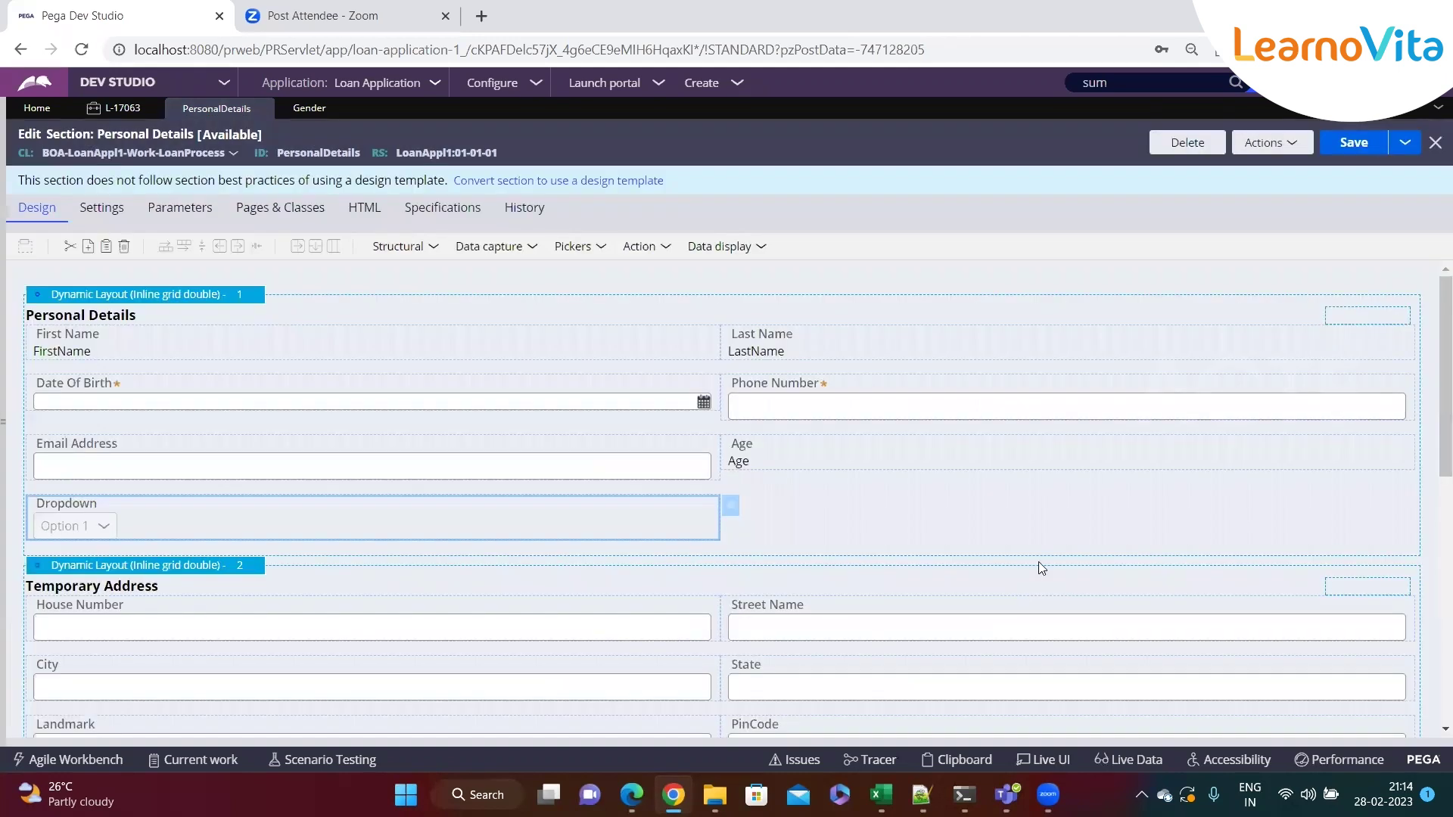
pyautogui.hotkey('ctrl', 's')
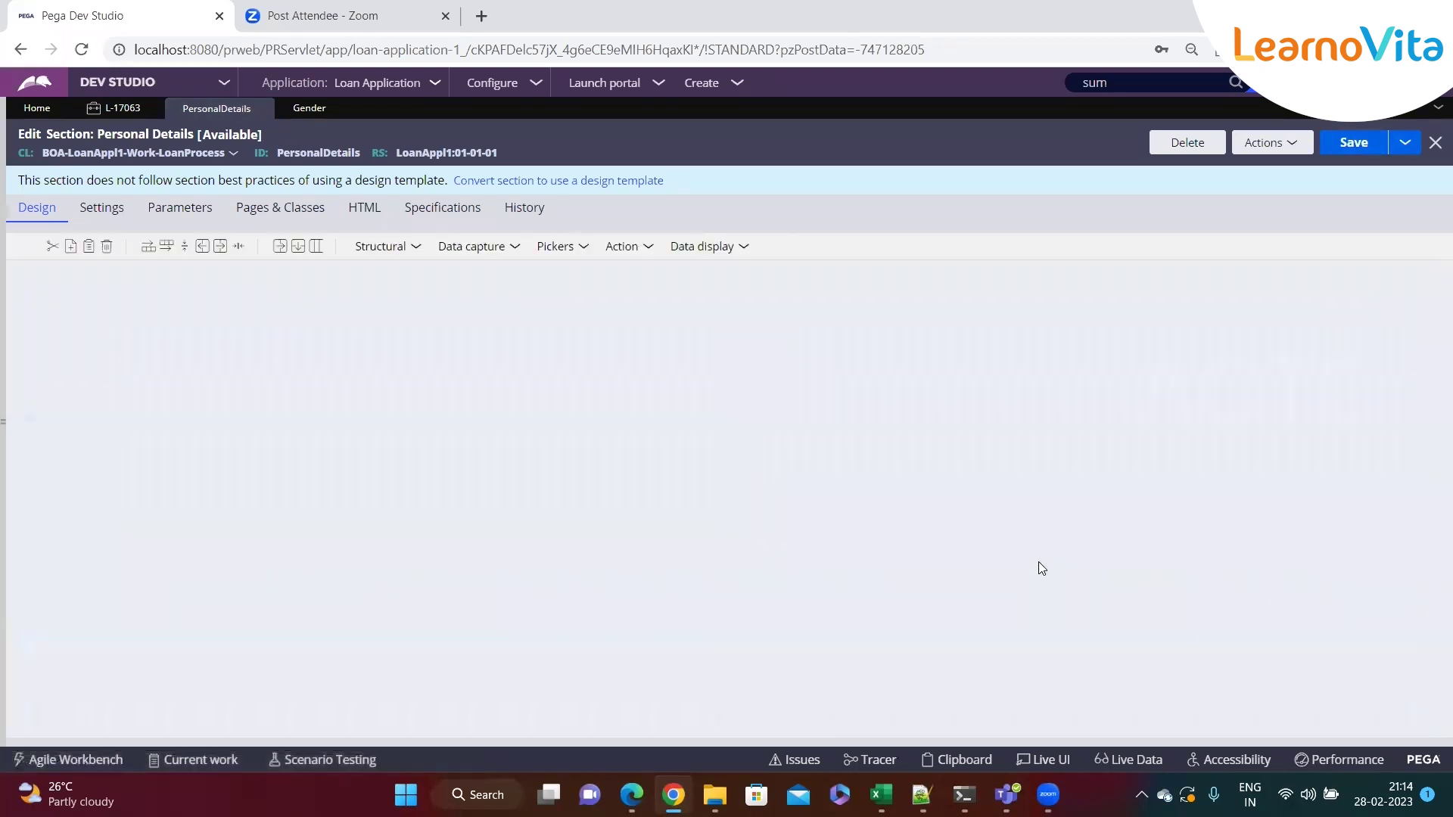
# Create a new Loan Process case to test the gender dropdown
pyautogui.click(729, 87)
pyautogui.moveTo(784, 97)
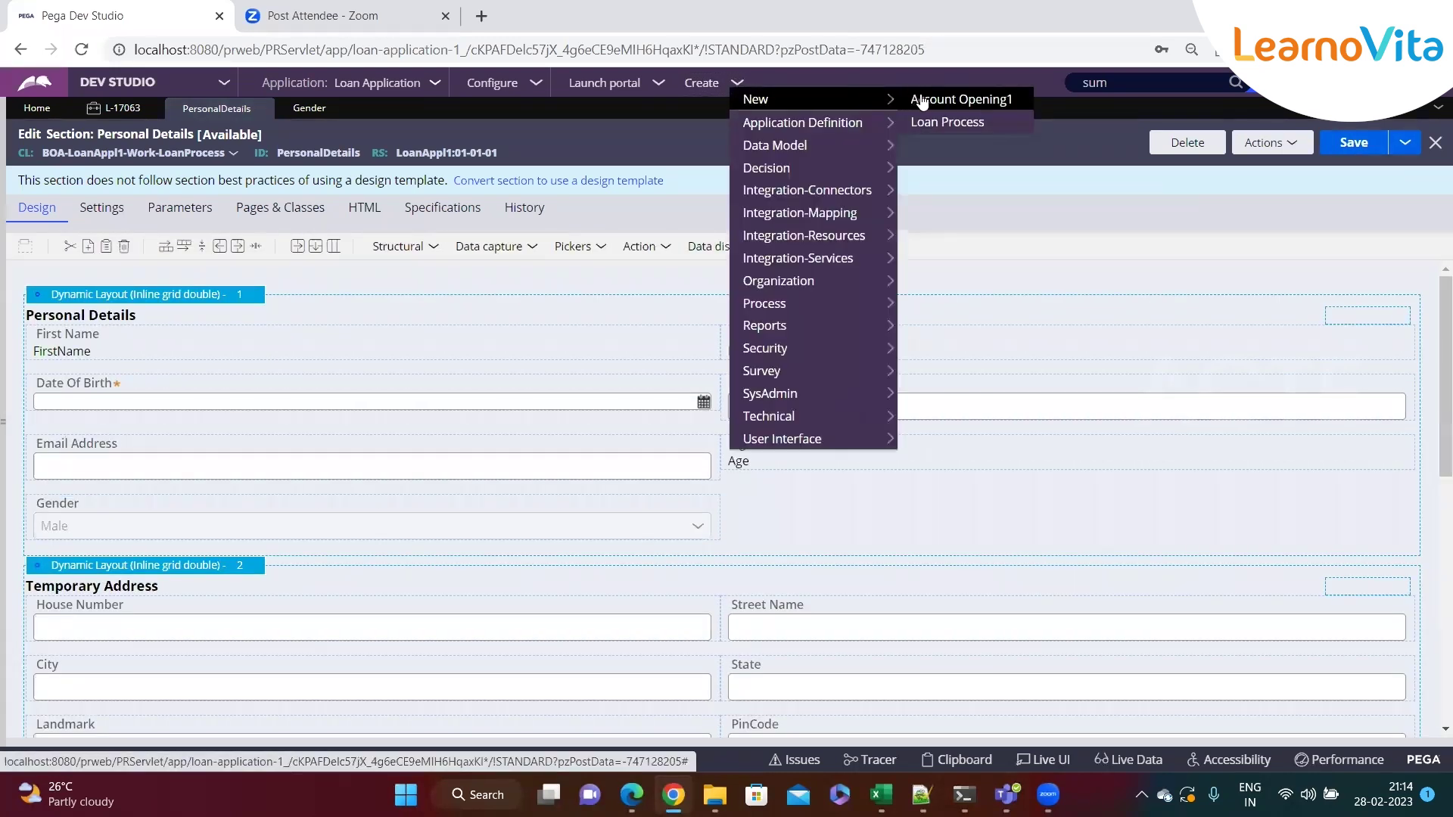
pyautogui.click(936, 123)
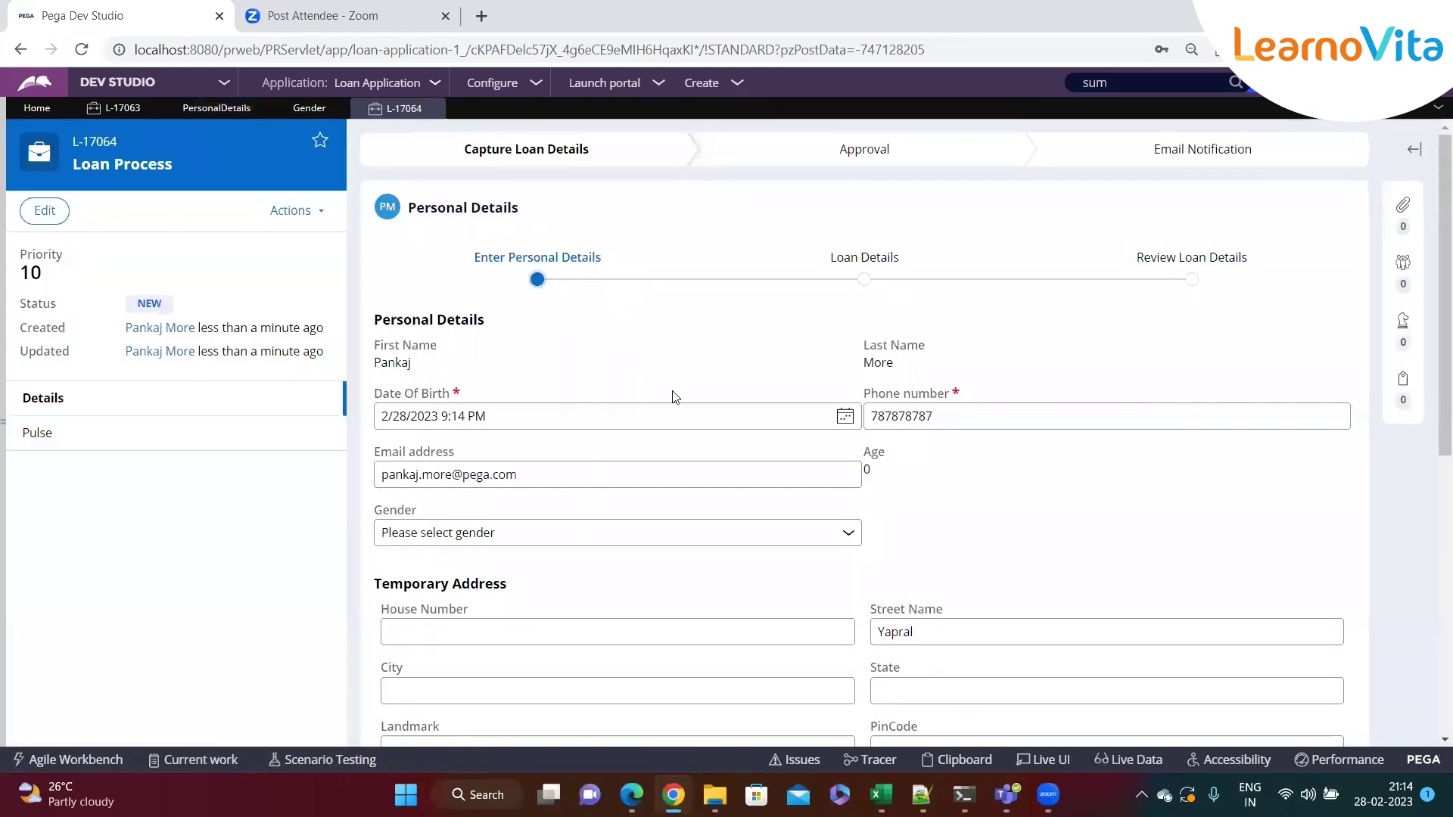
# Set the case's gender to Male and view the Date Of Birth calendar without changing the date
pyautogui.click(714, 535)
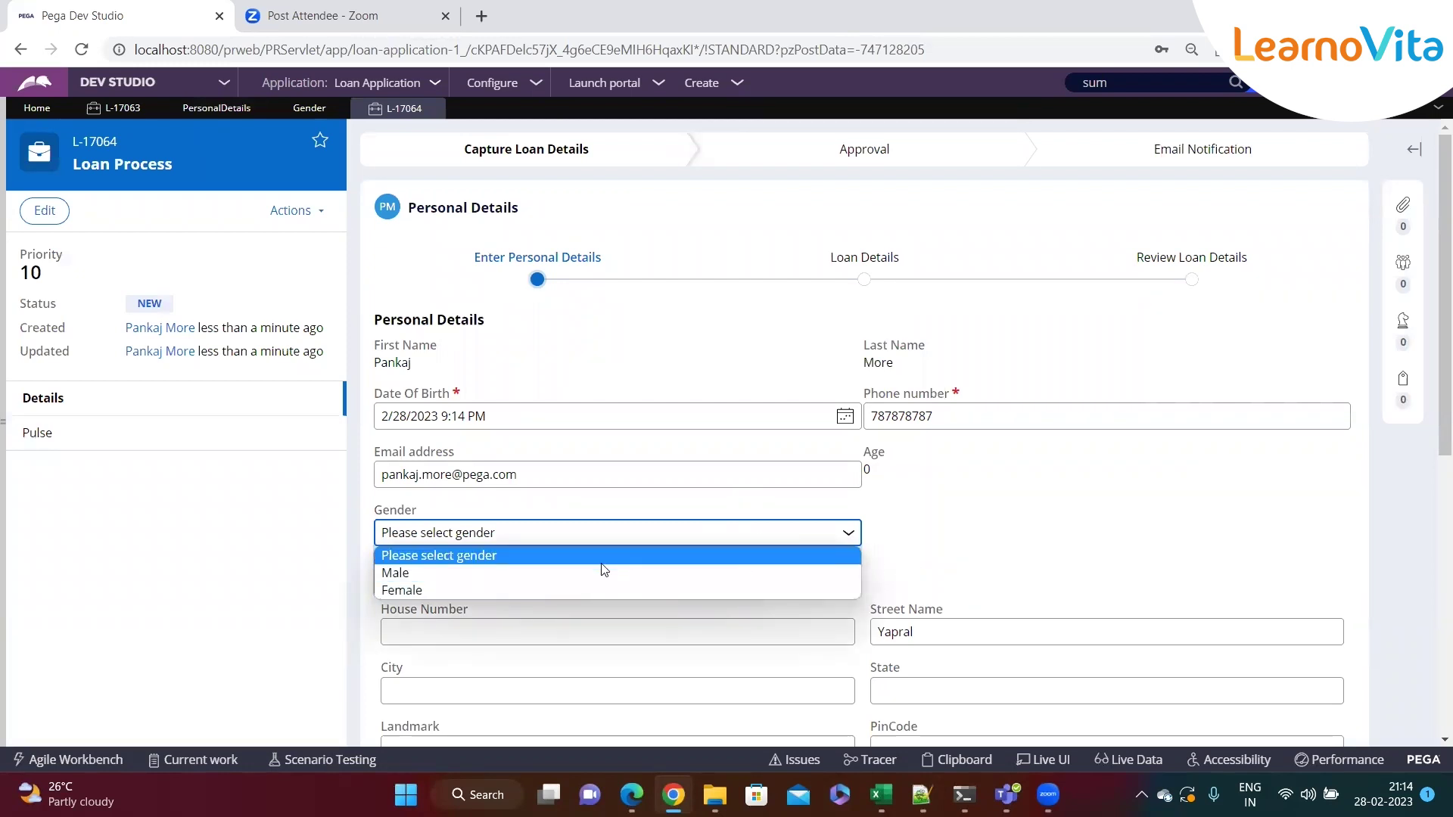
pyautogui.click(520, 580)
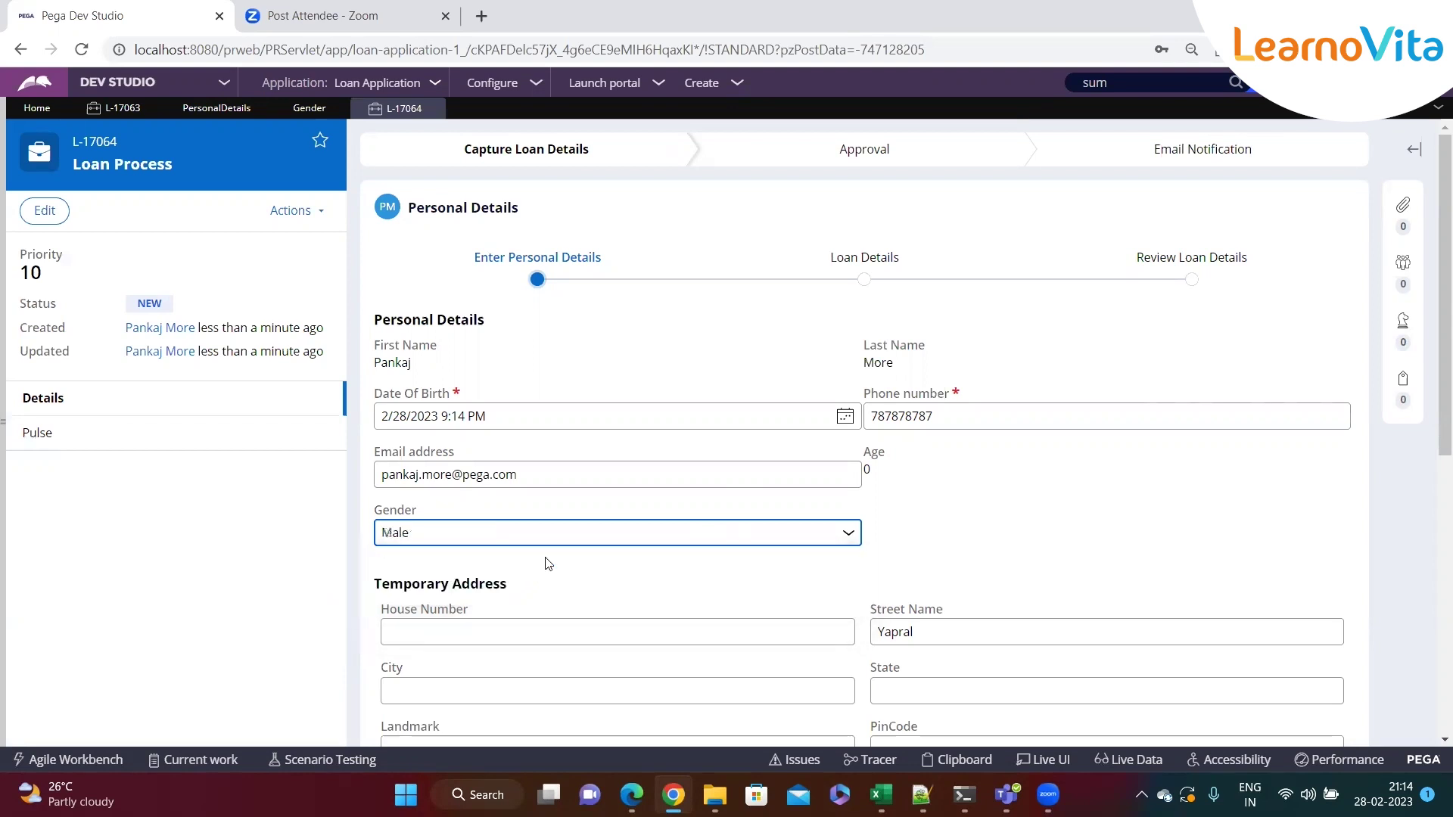
pyautogui.click(845, 418)
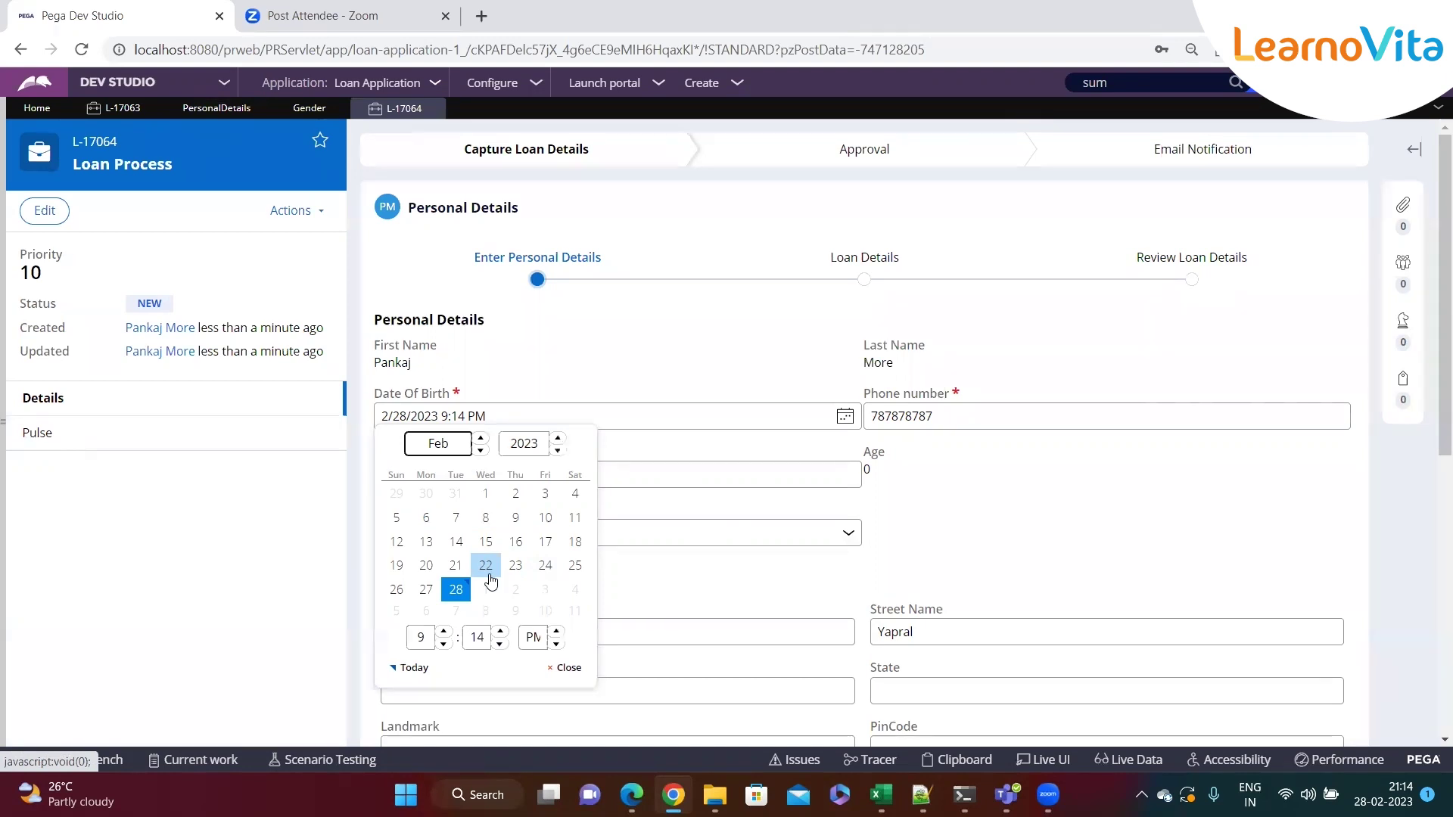
pyautogui.click(900, 519)
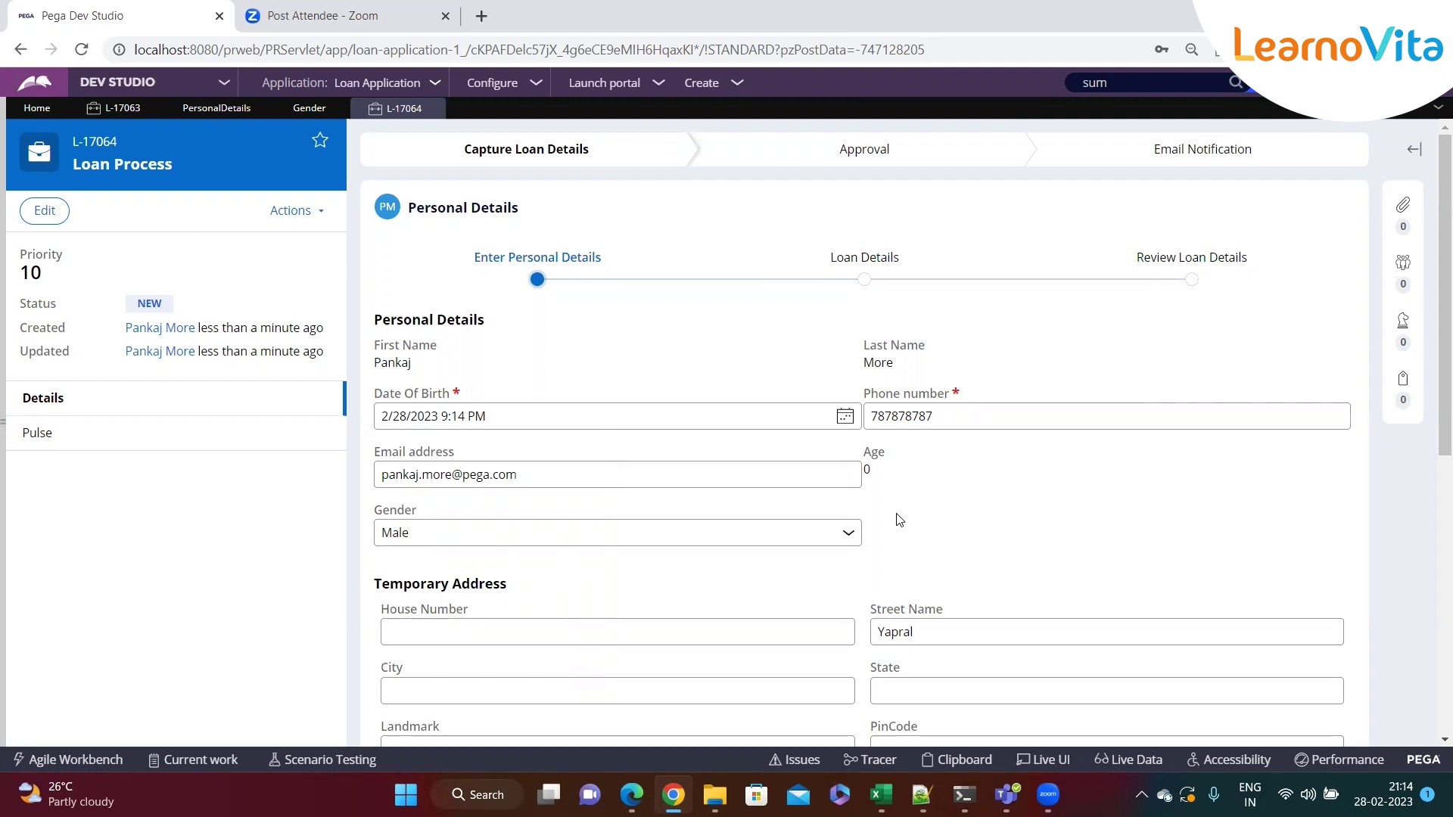
# Show the application explorer and view the creation options for declare expressions in the LoanProcess class
pyautogui.click(10, 498)
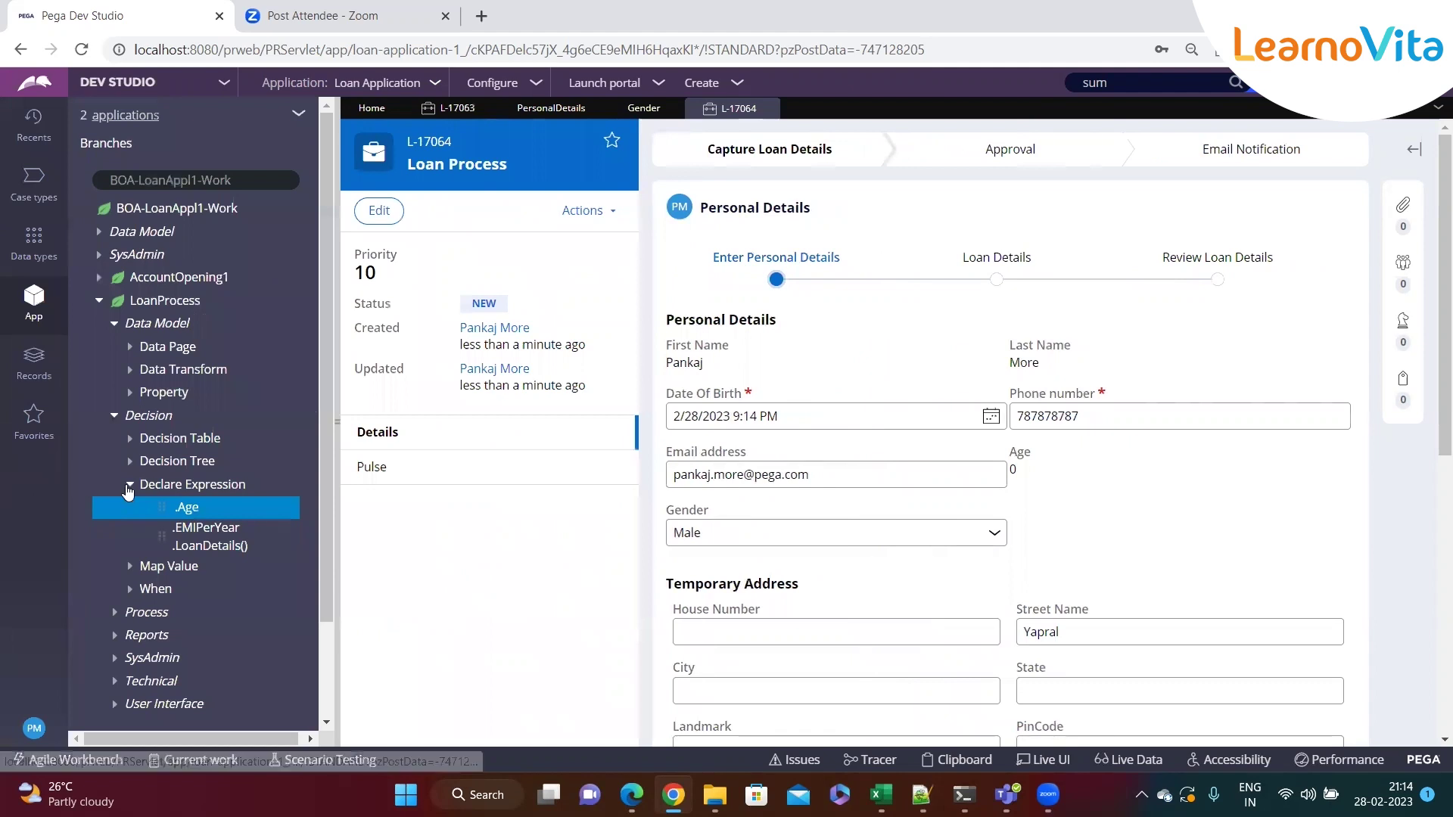
pyautogui.click(130, 485)
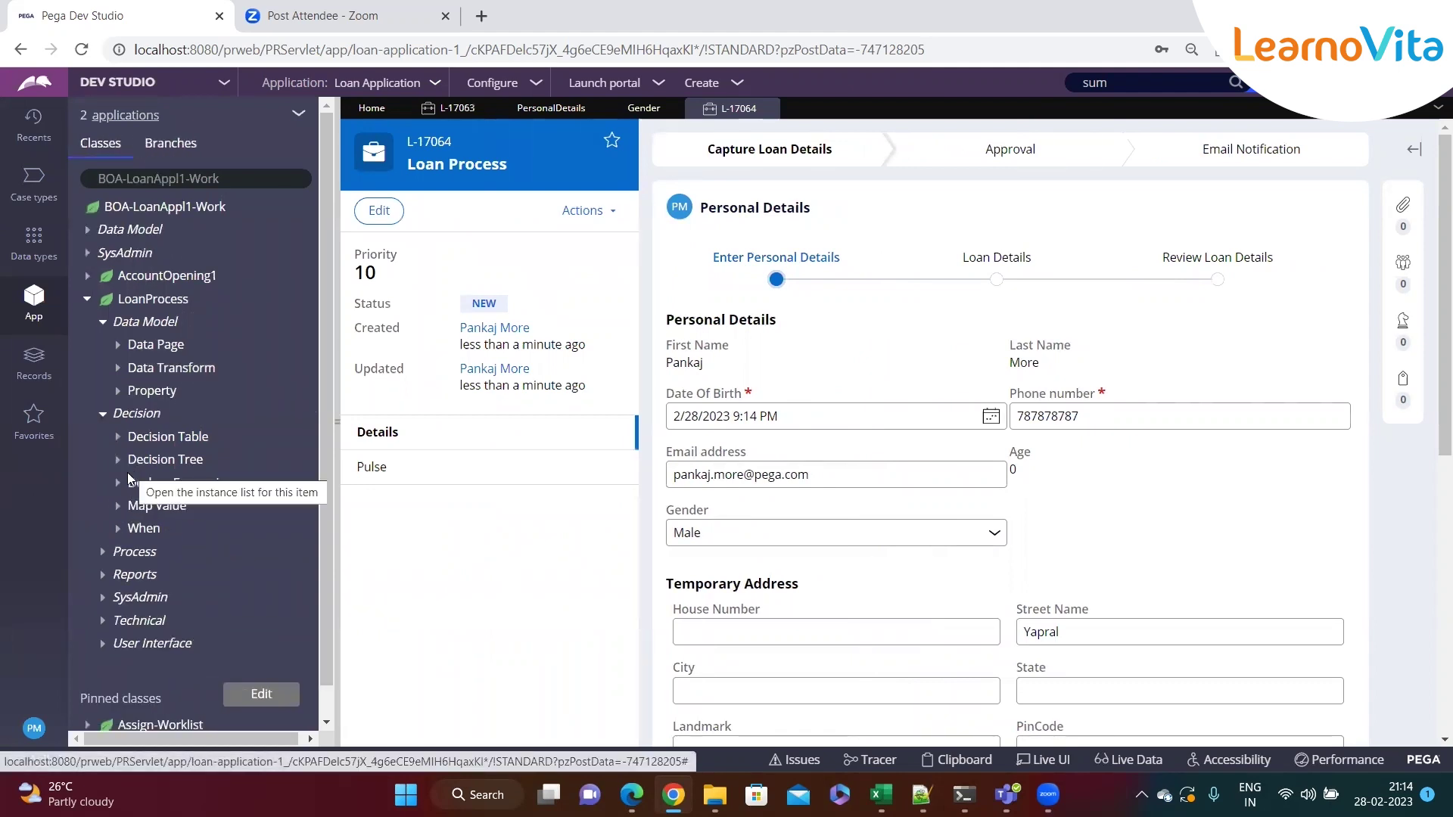
pyautogui.click(119, 391)
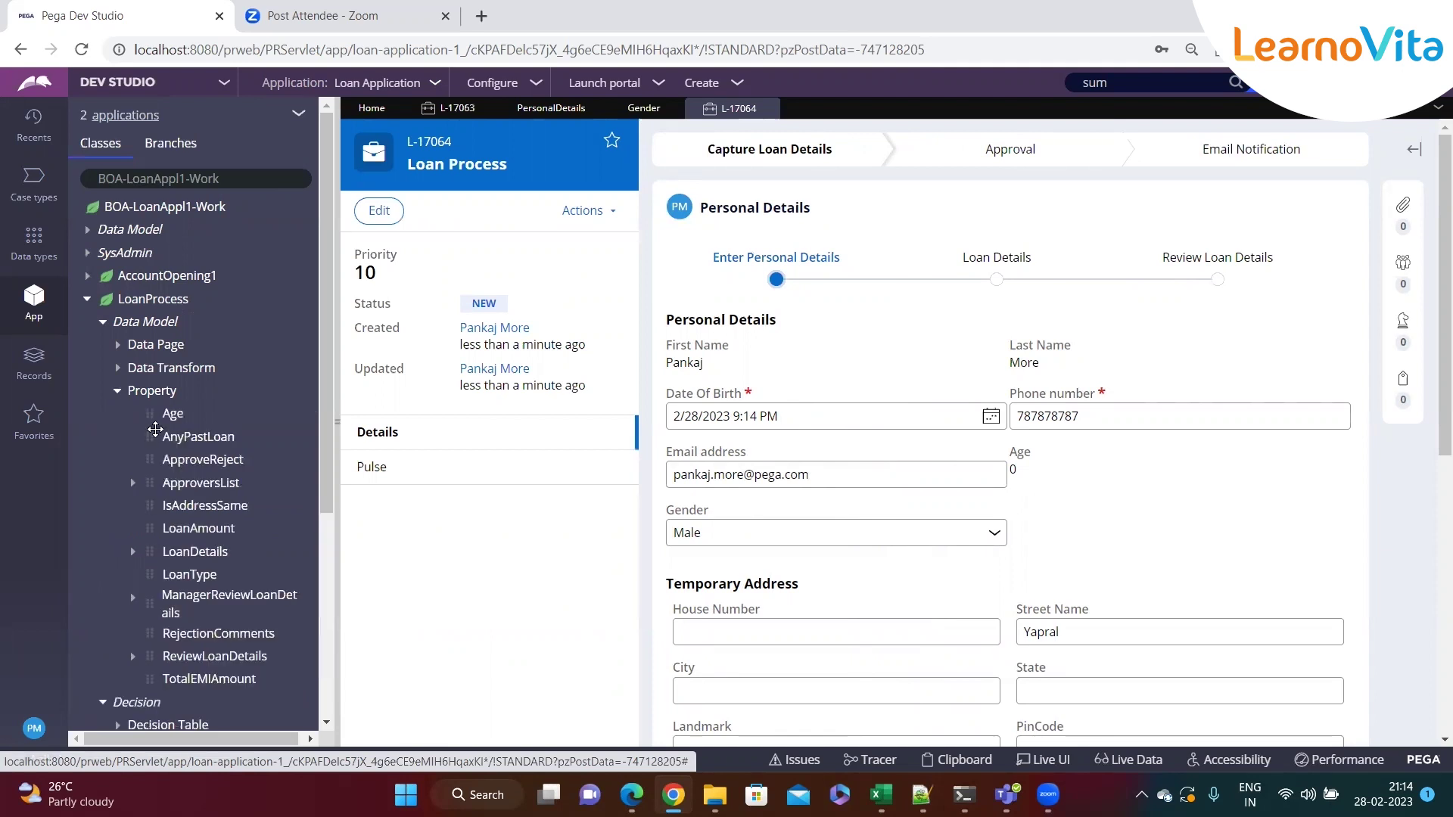
pyautogui.click(117, 390)
pyautogui.rightClick(153, 489)
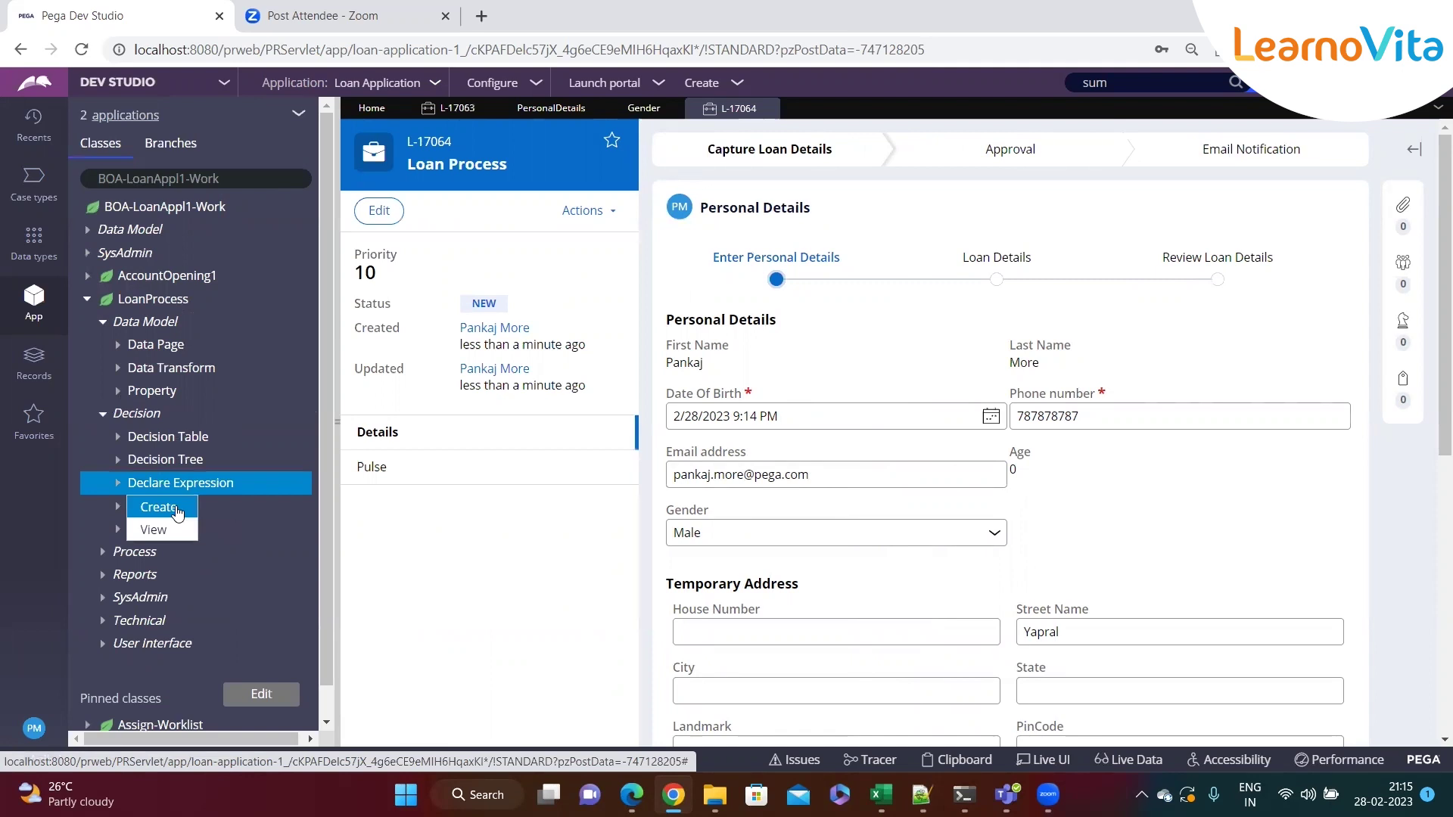
# Open a new declare expression form for the Age property, examine its Target Property and Page Context fields, and close it
pyautogui.click(121, 393)
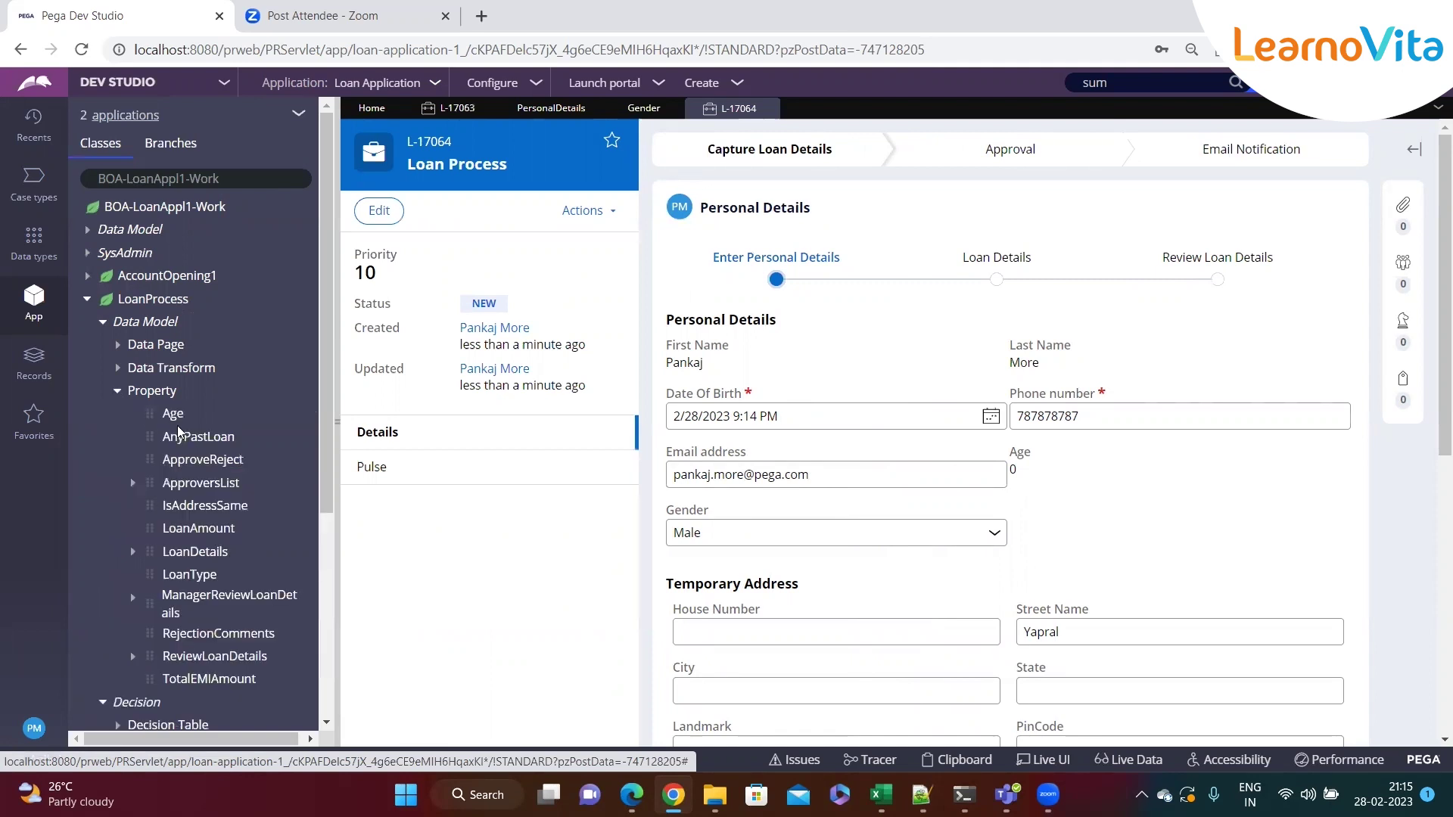
pyautogui.rightClick(172, 415)
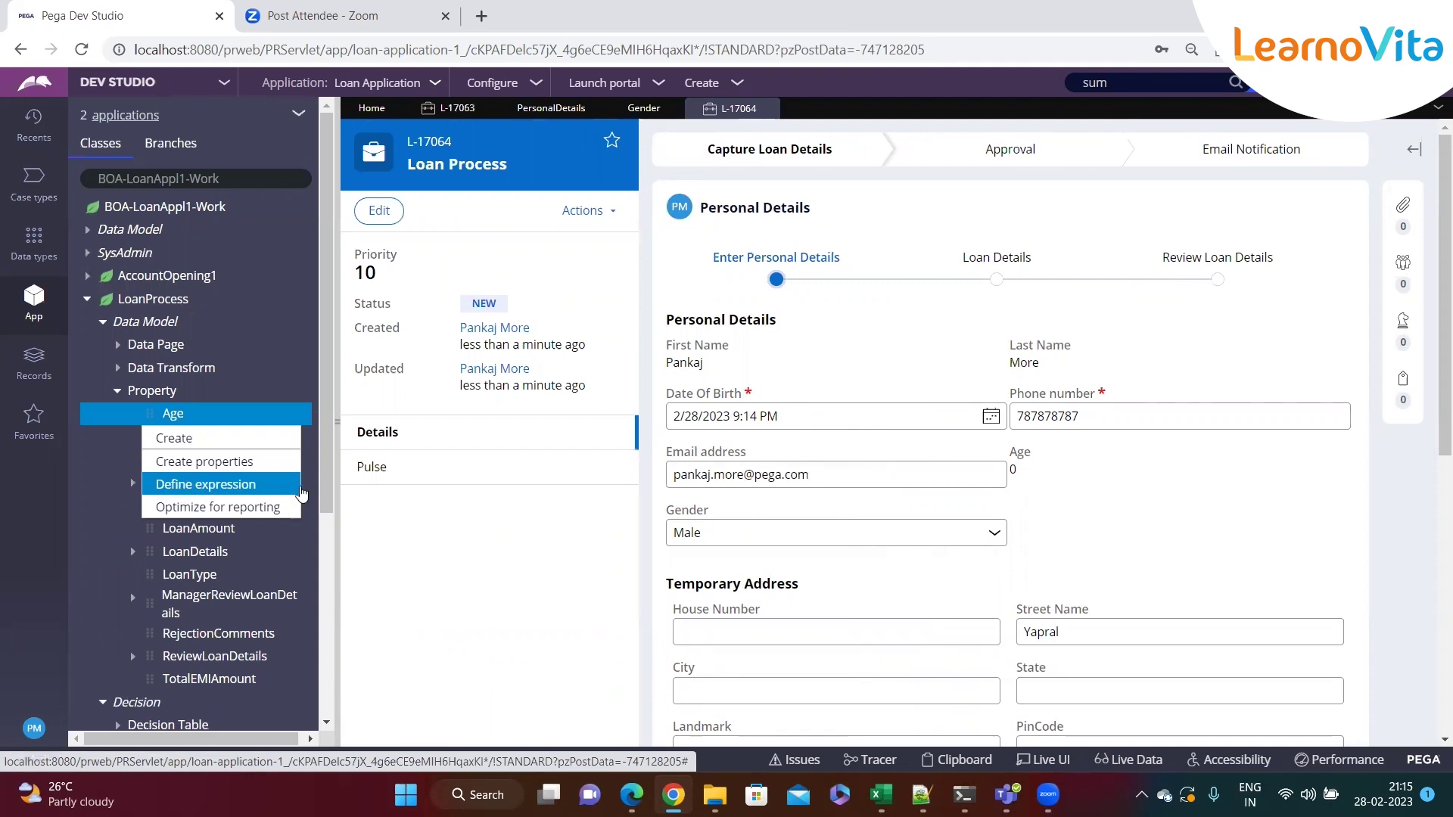
pyautogui.click(205, 485)
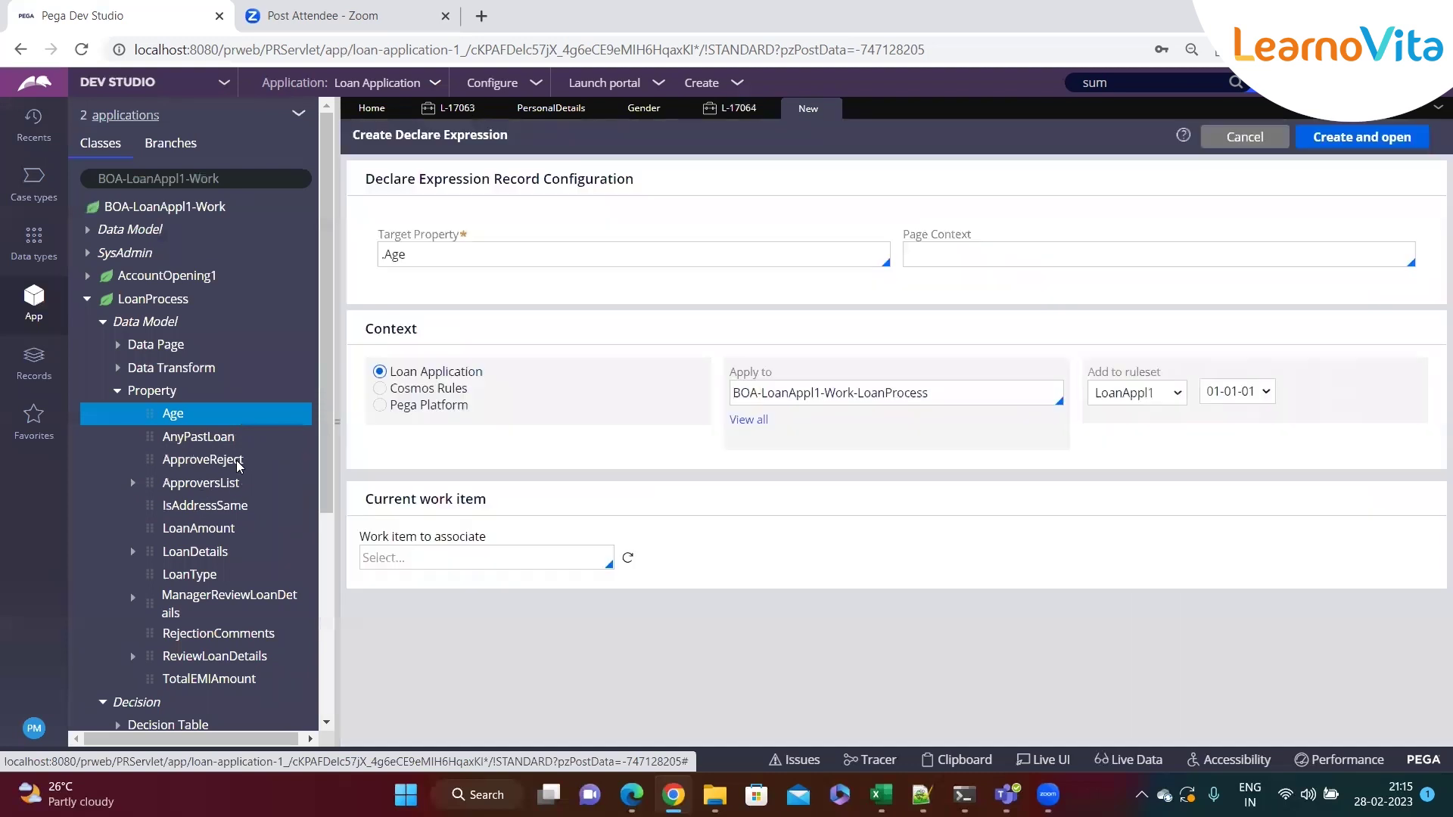
pyautogui.moveTo(428, 253); pyautogui.dragTo(480, 241)
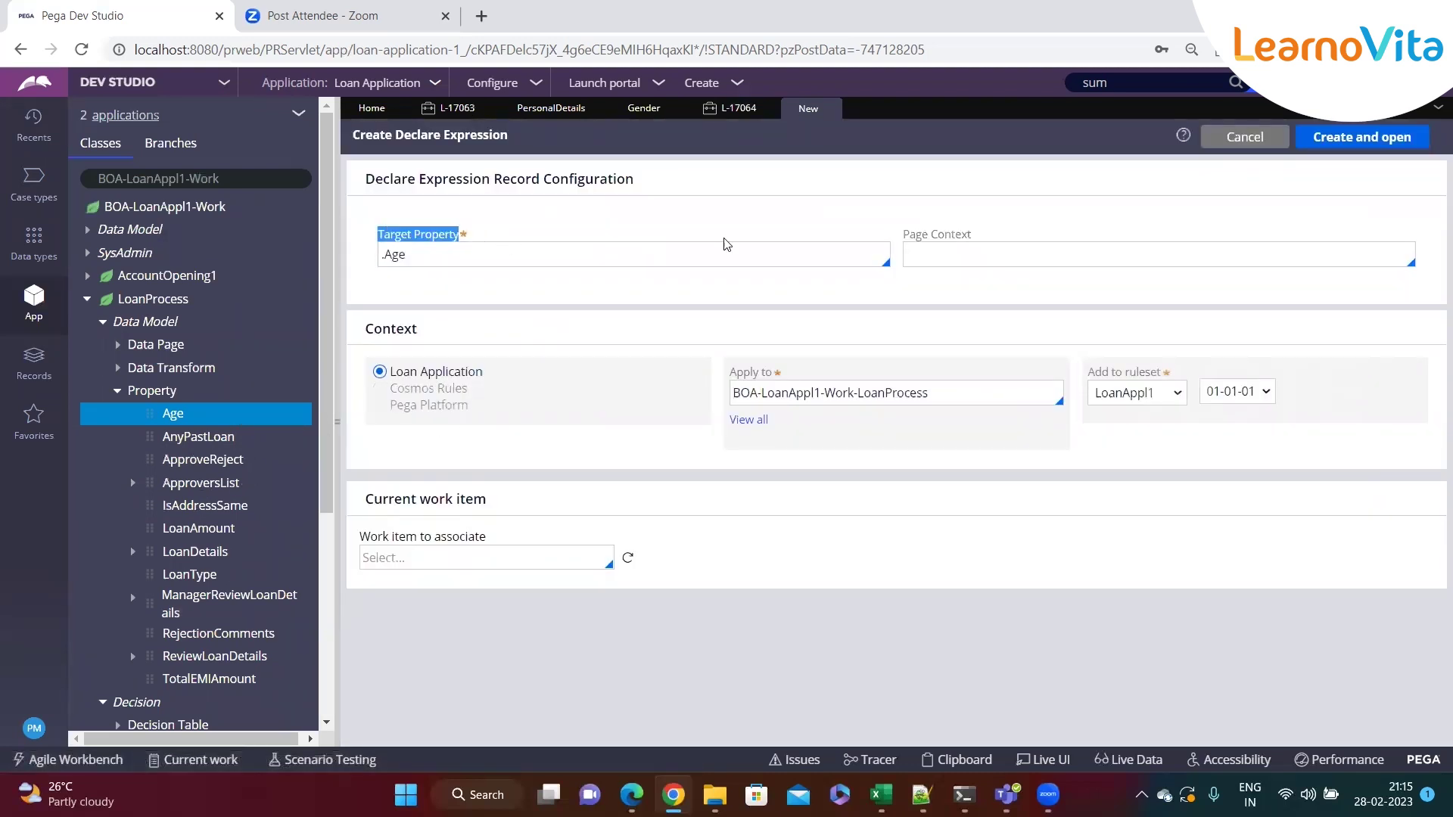
pyautogui.moveTo(906, 236); pyautogui.dragTo(974, 265)
pyautogui.click(956, 257)
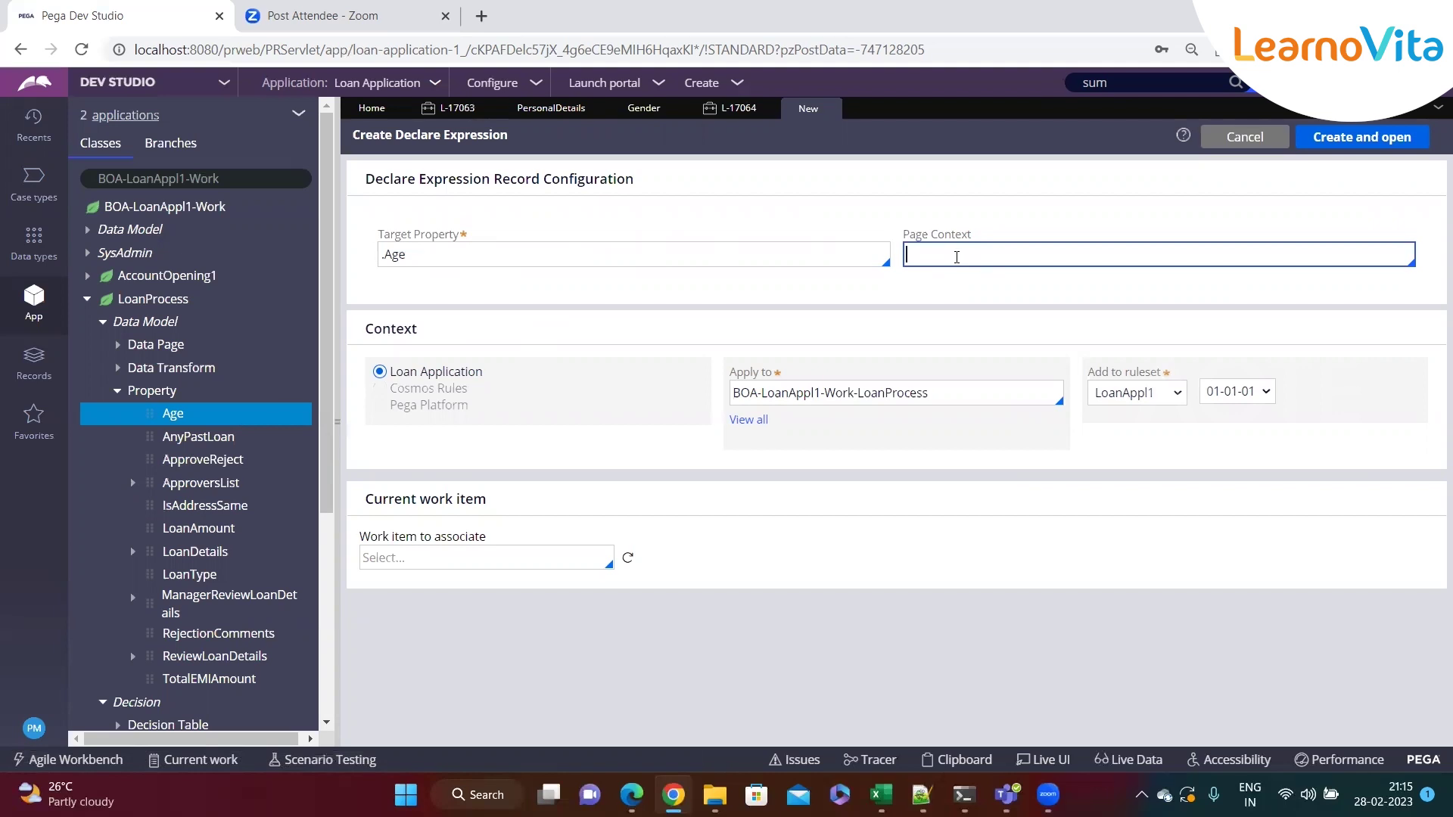
pyautogui.click(830, 109)
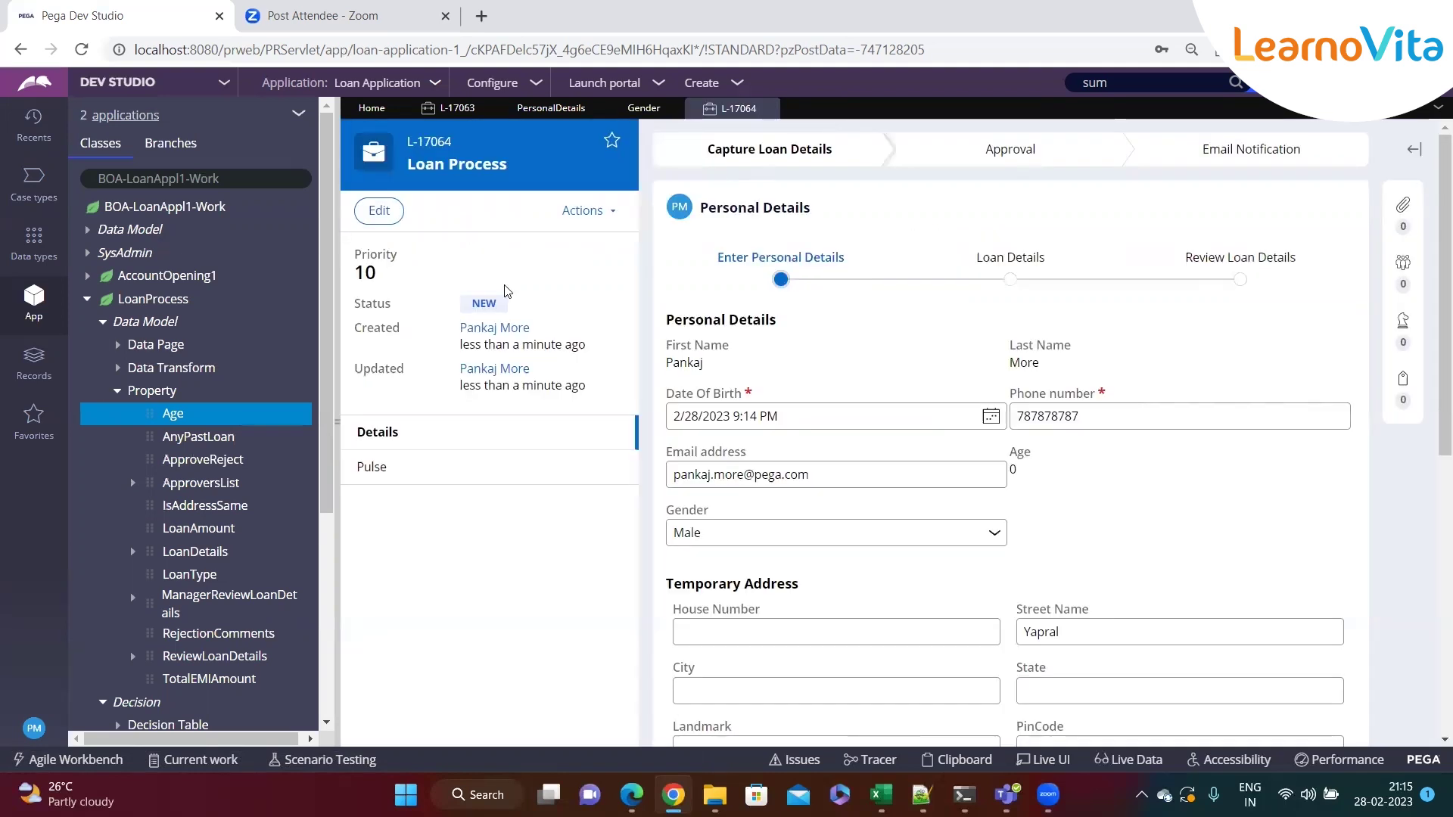
pyautogui.rightClick(172, 422)
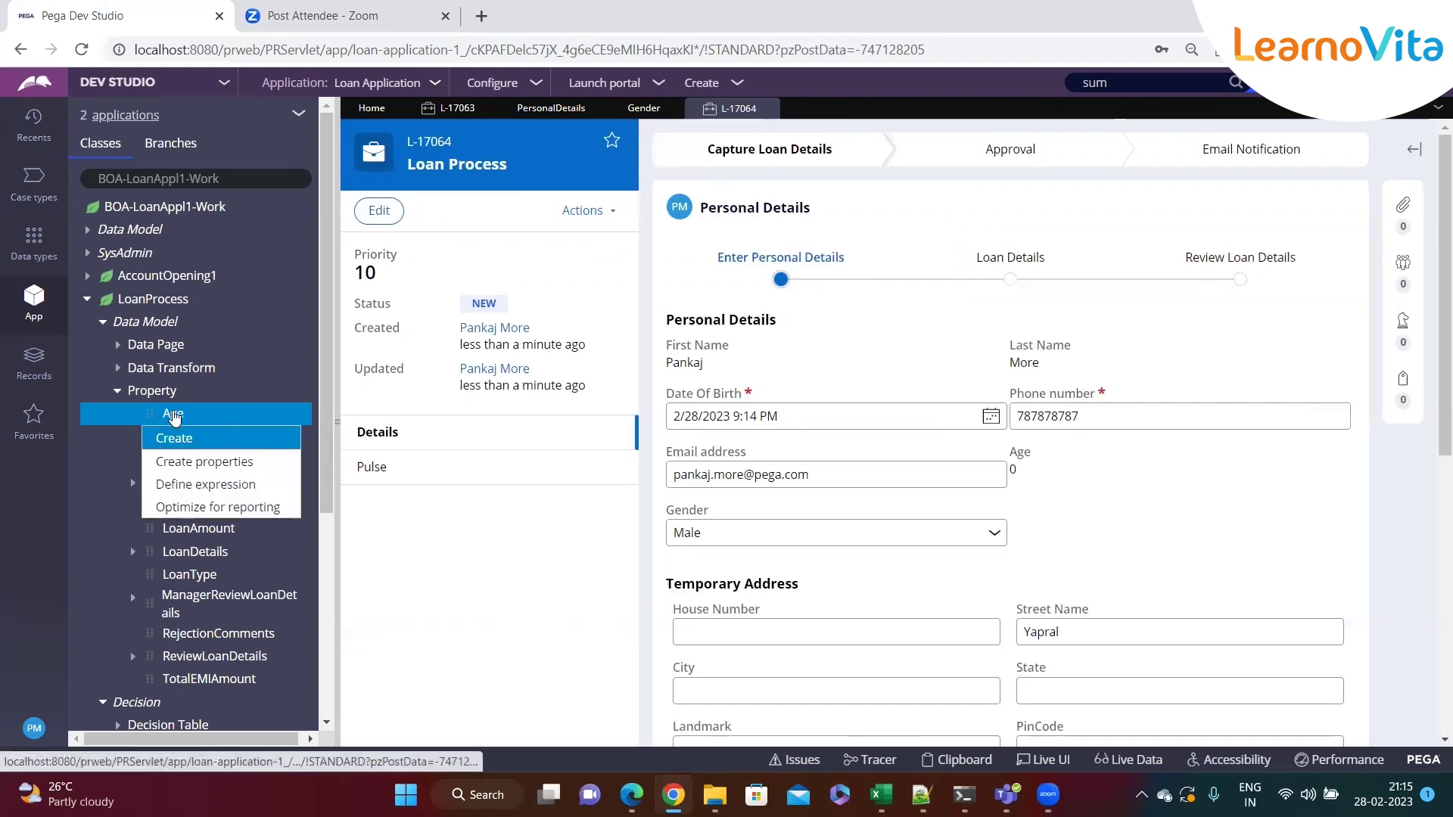
pyautogui.click(99, 459)
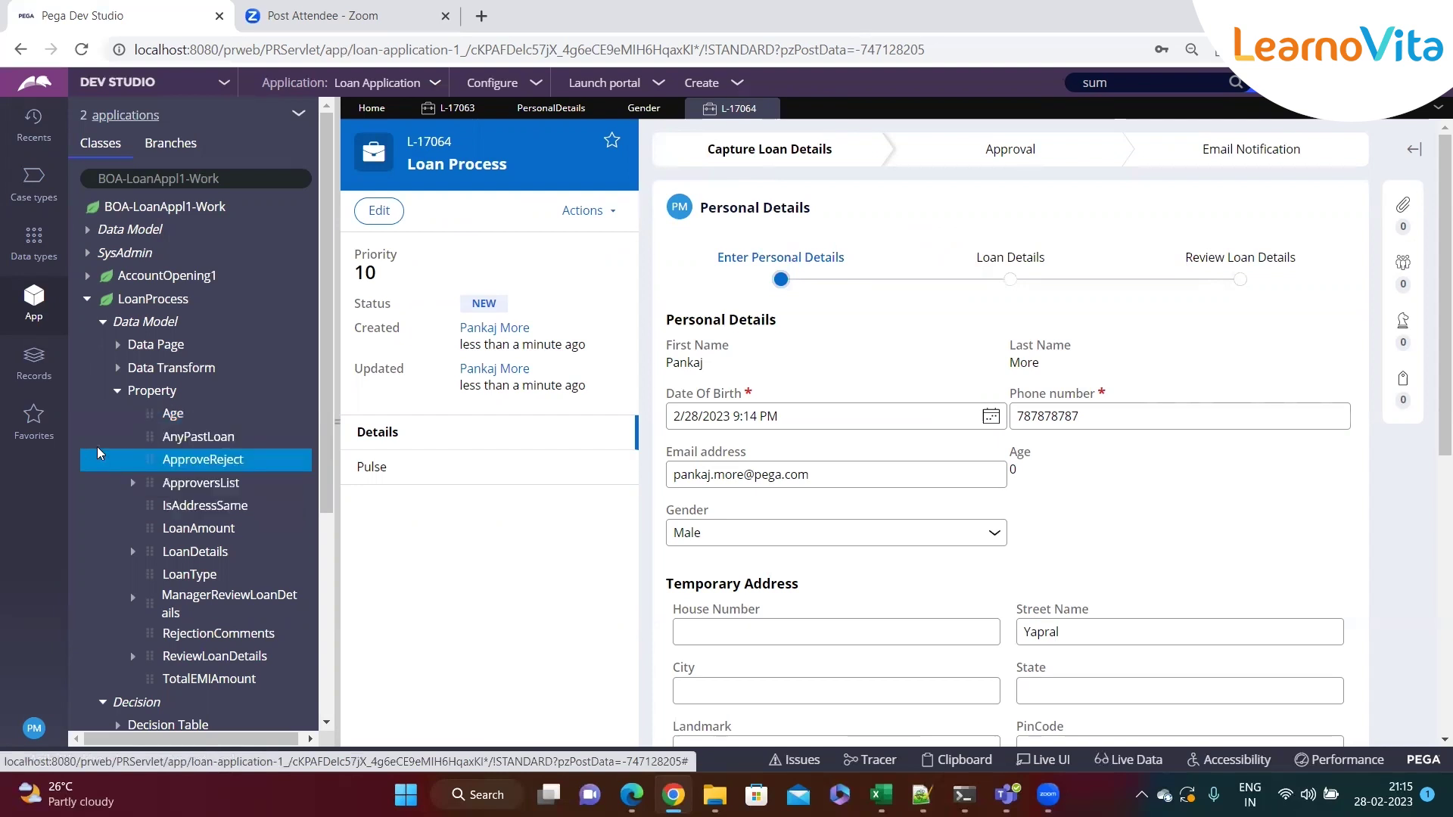
pyautogui.click(118, 391)
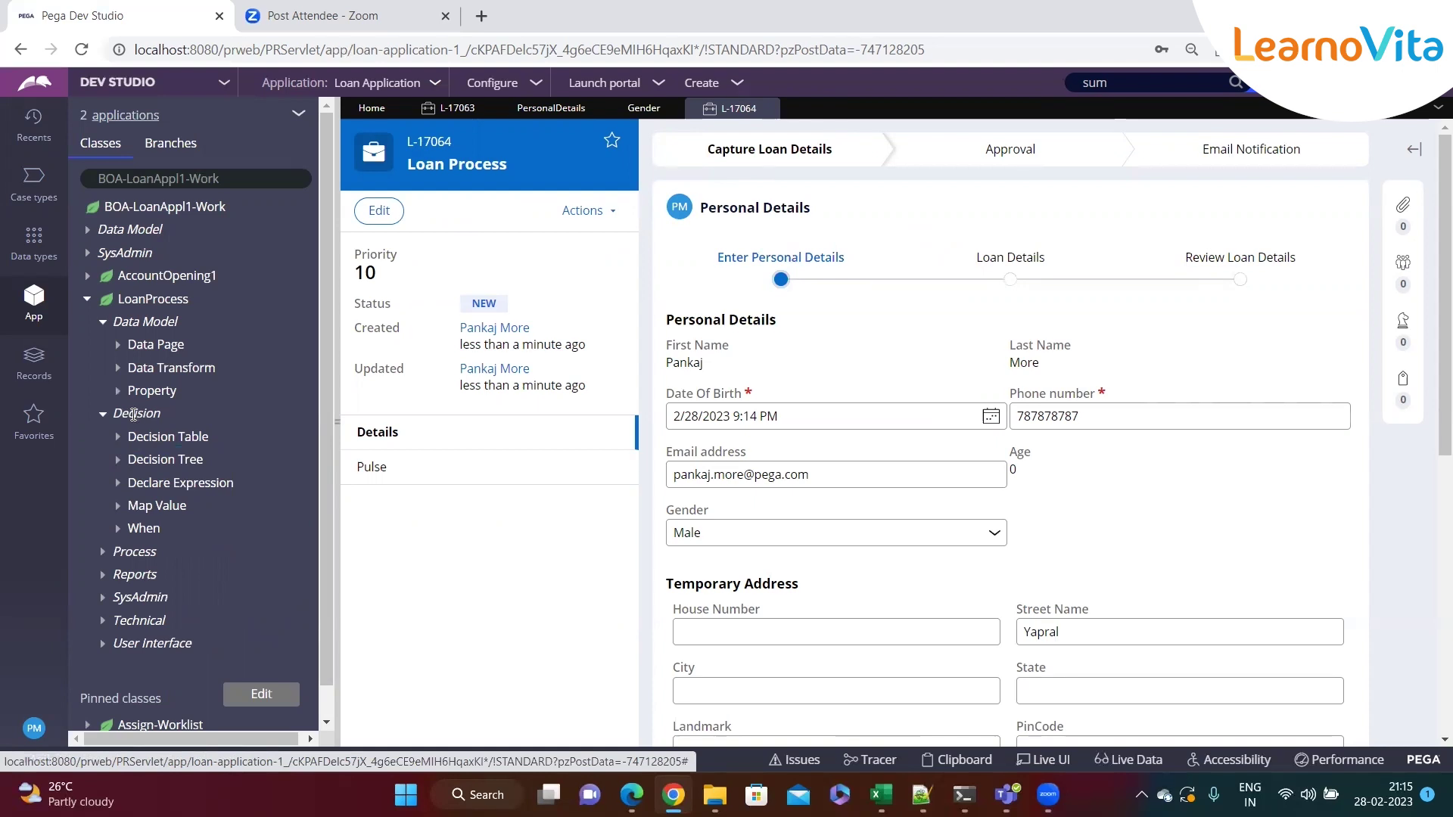
# Create and open a Constraints rule labelled "Validate Details" in the LoanProcess class
pyautogui.rightClick(133, 415)
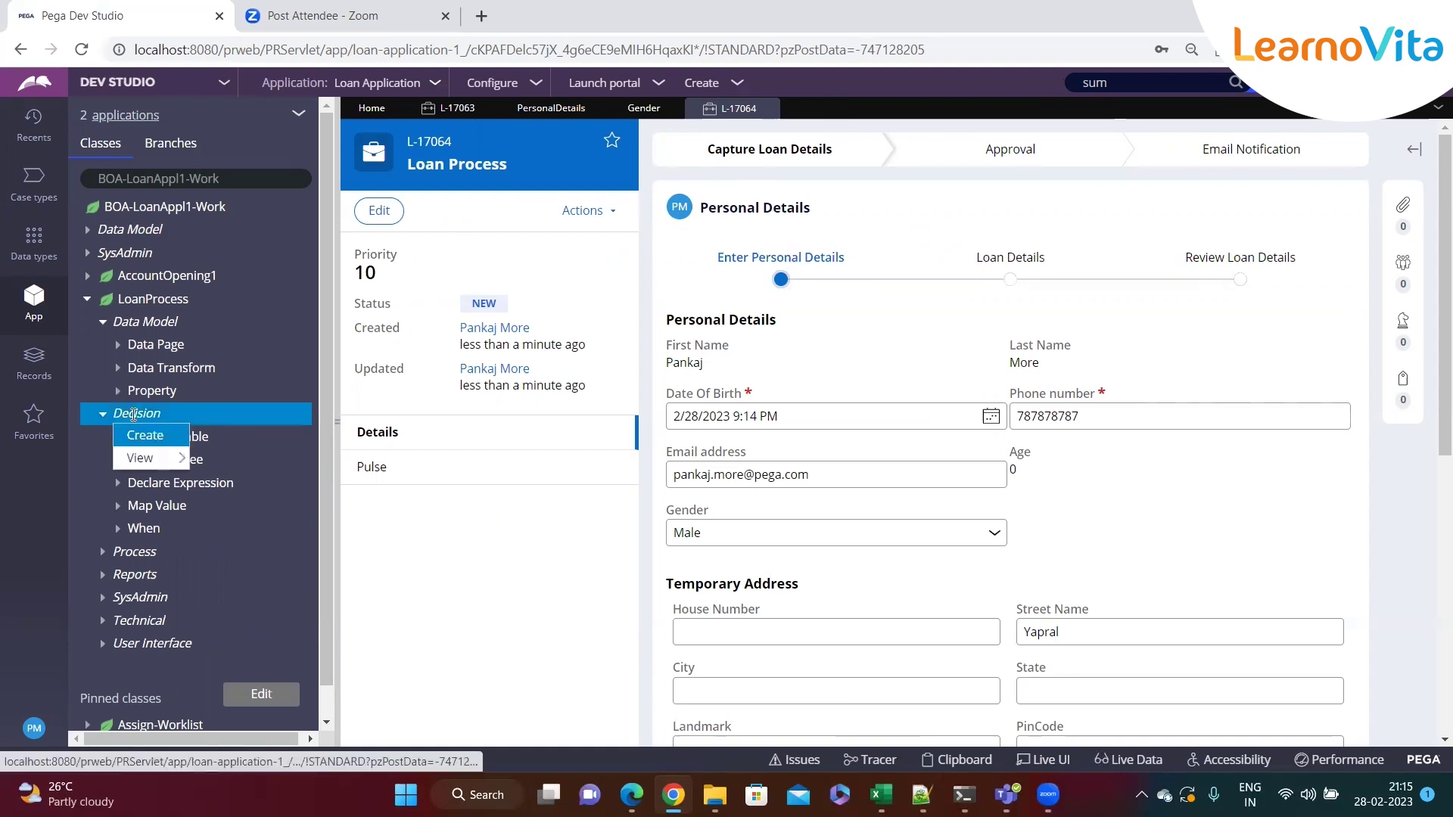
pyautogui.moveTo(144, 437)
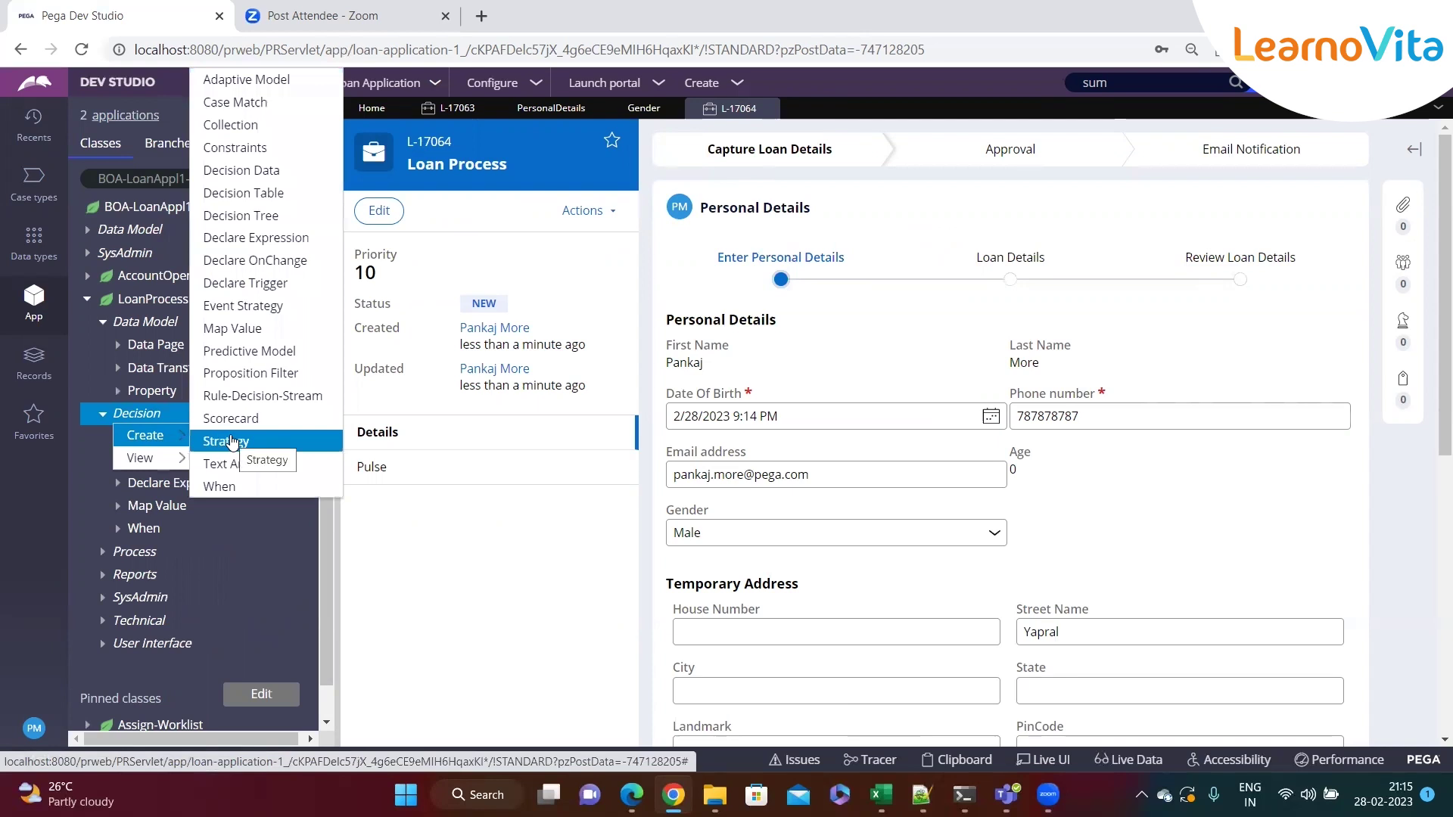
pyautogui.click(258, 155)
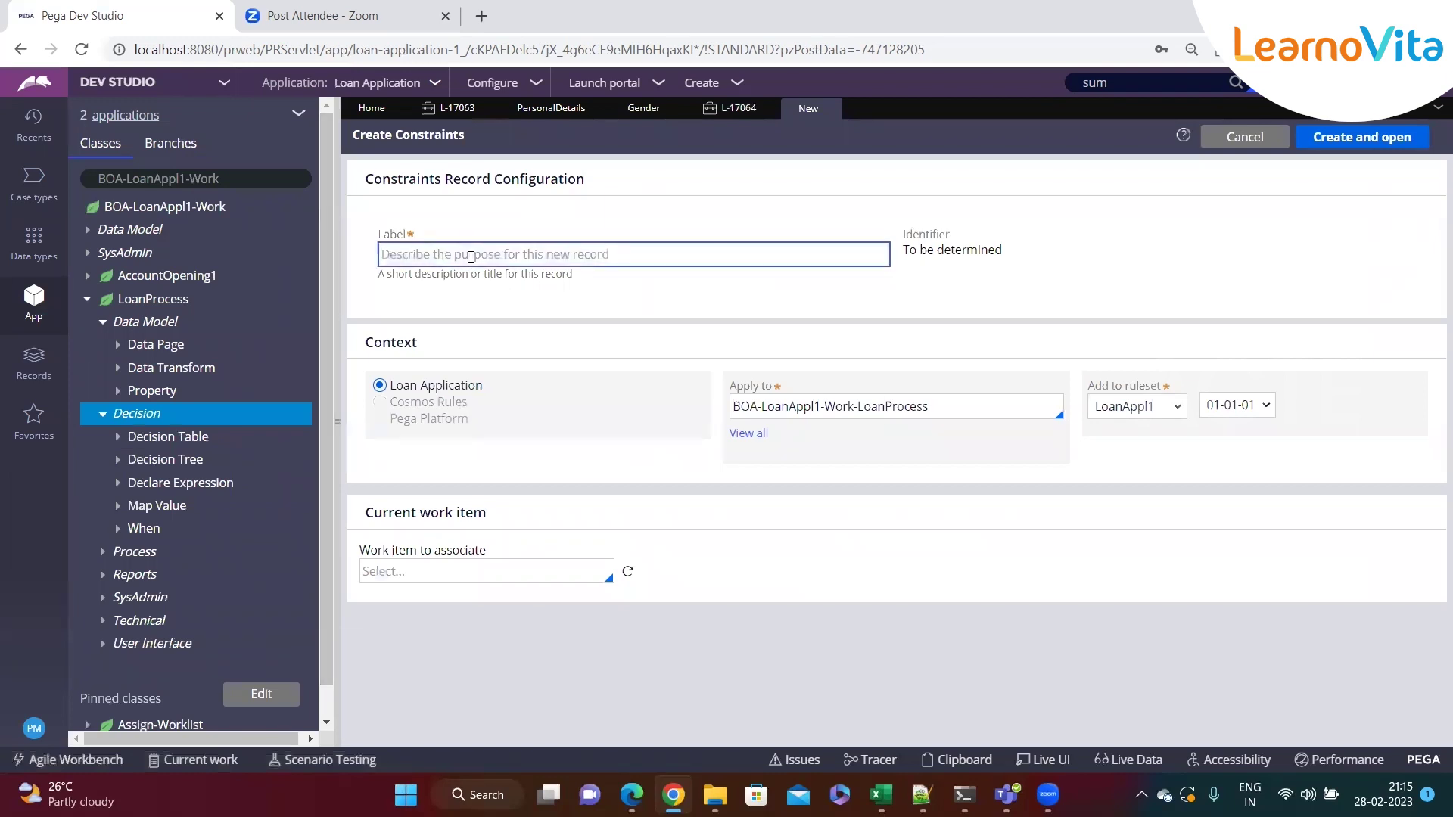
pyautogui.write('V')
pyautogui.write('al')
pyautogui.press('BackSpace')
pyautogui.write('lid')
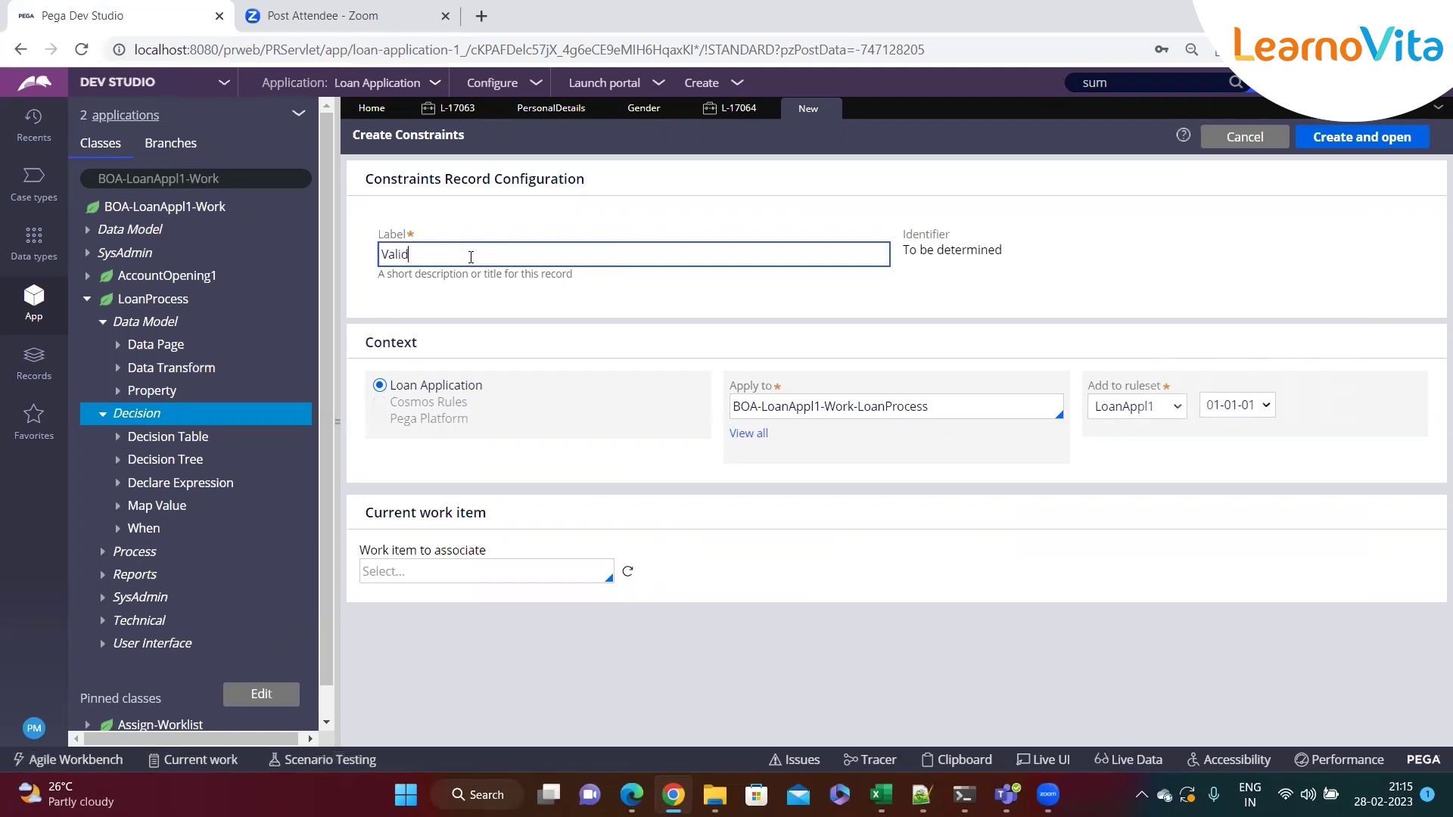
pyautogui.write('ate Details')
pyautogui.click(1034, 306)
pyautogui.click(1362, 137)
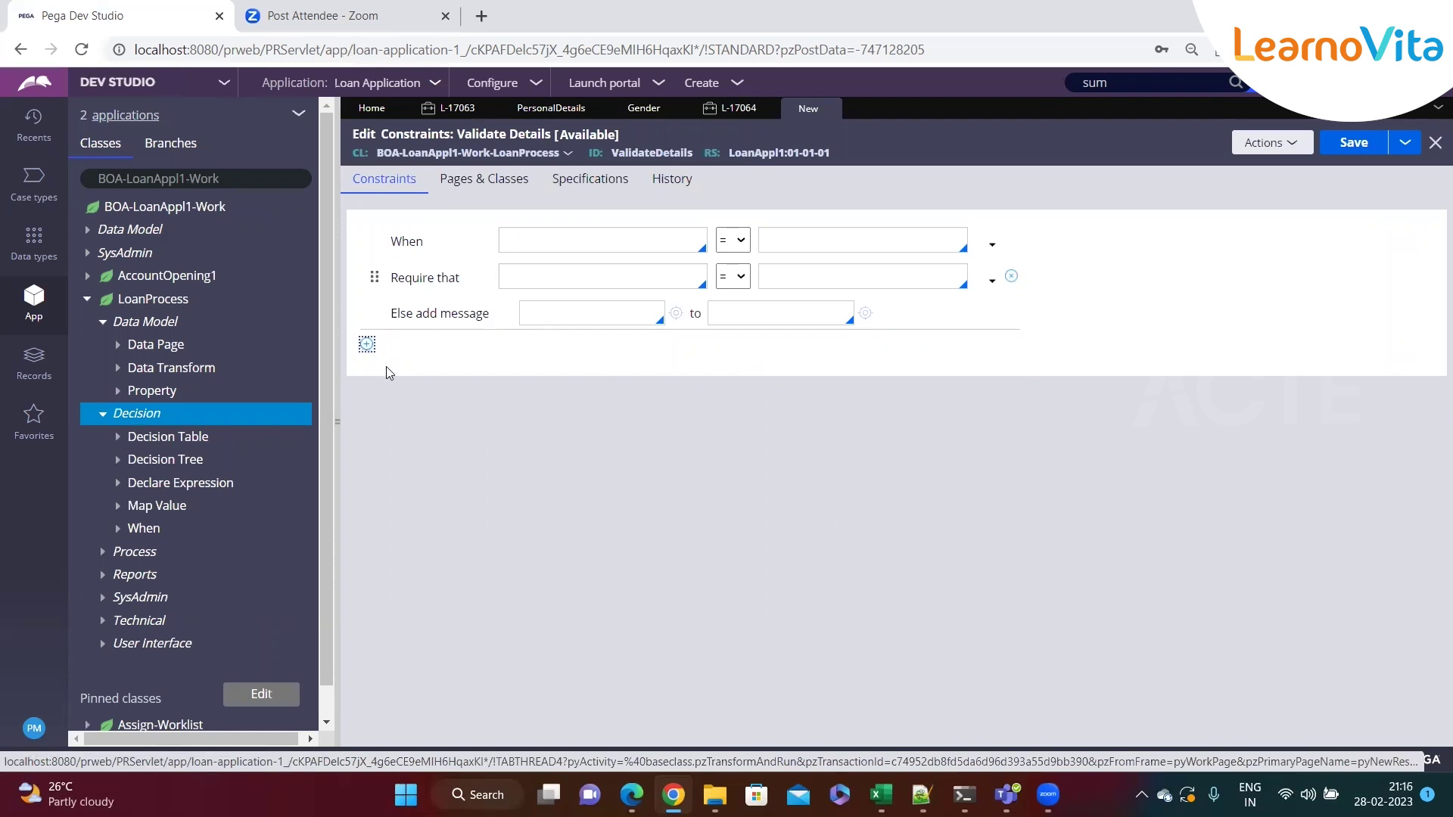
pyautogui.click(366, 344)
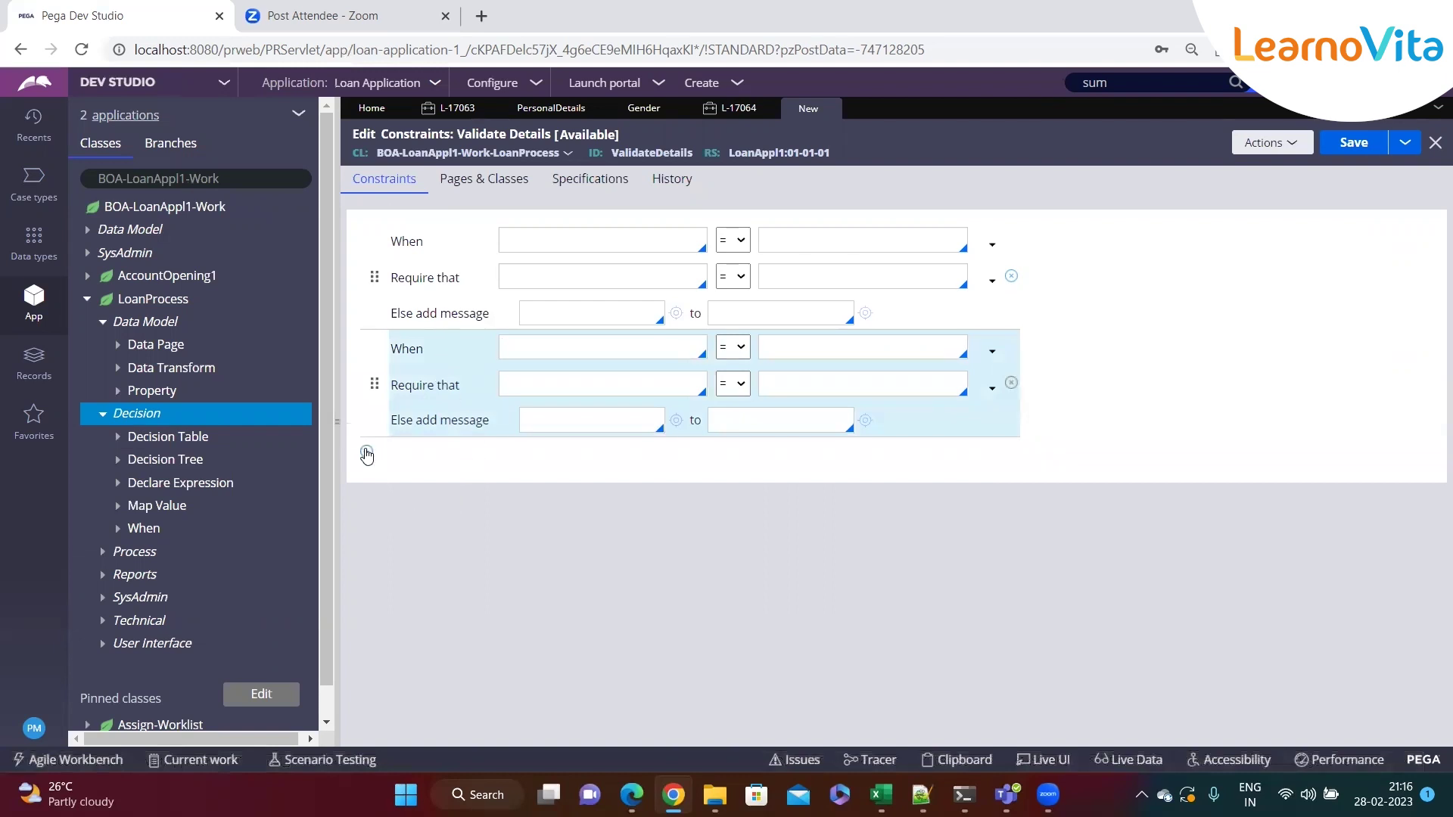
pyautogui.click(366, 451)
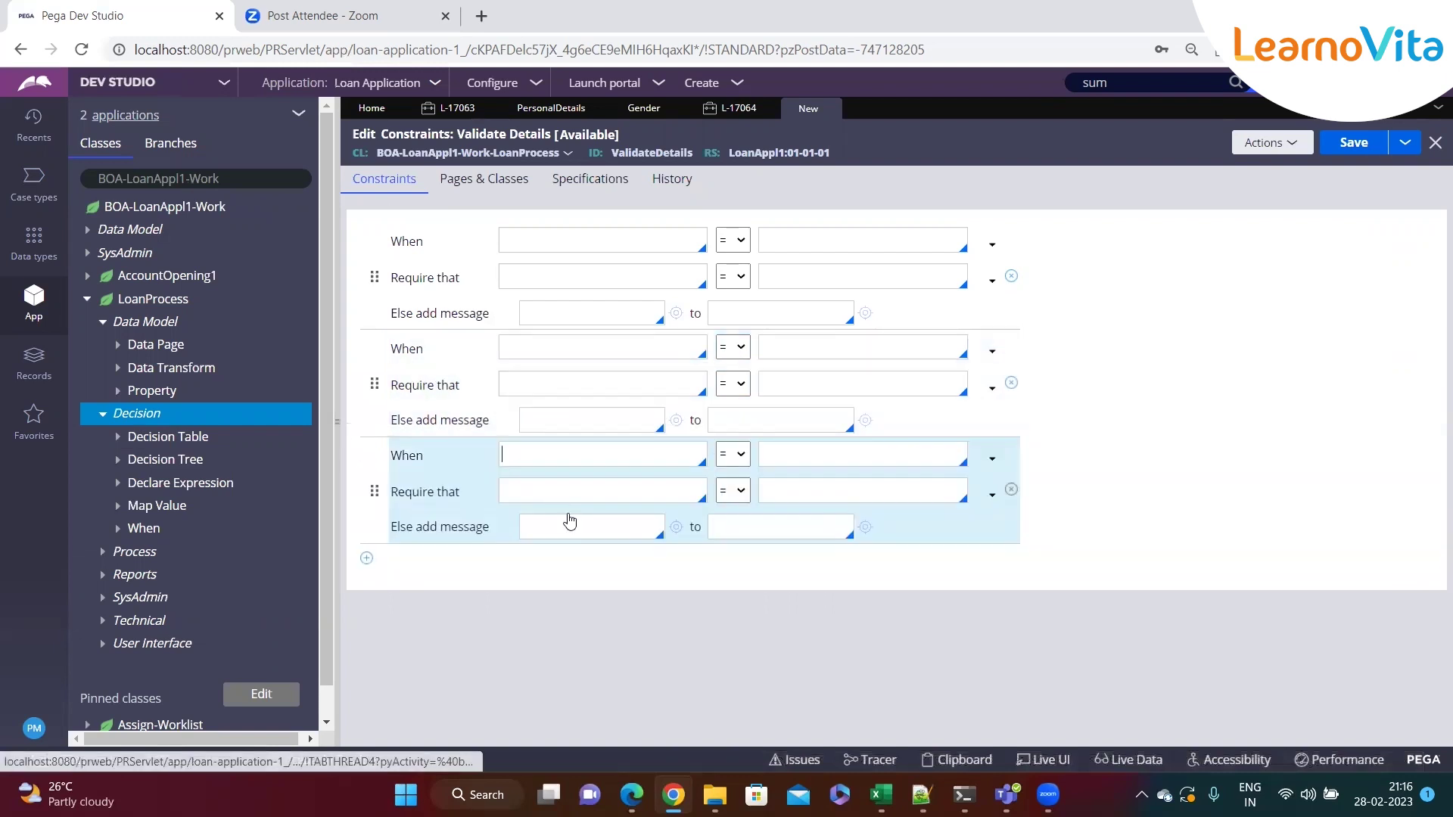
pyautogui.click(1012, 384)
pyautogui.click(1012, 384)
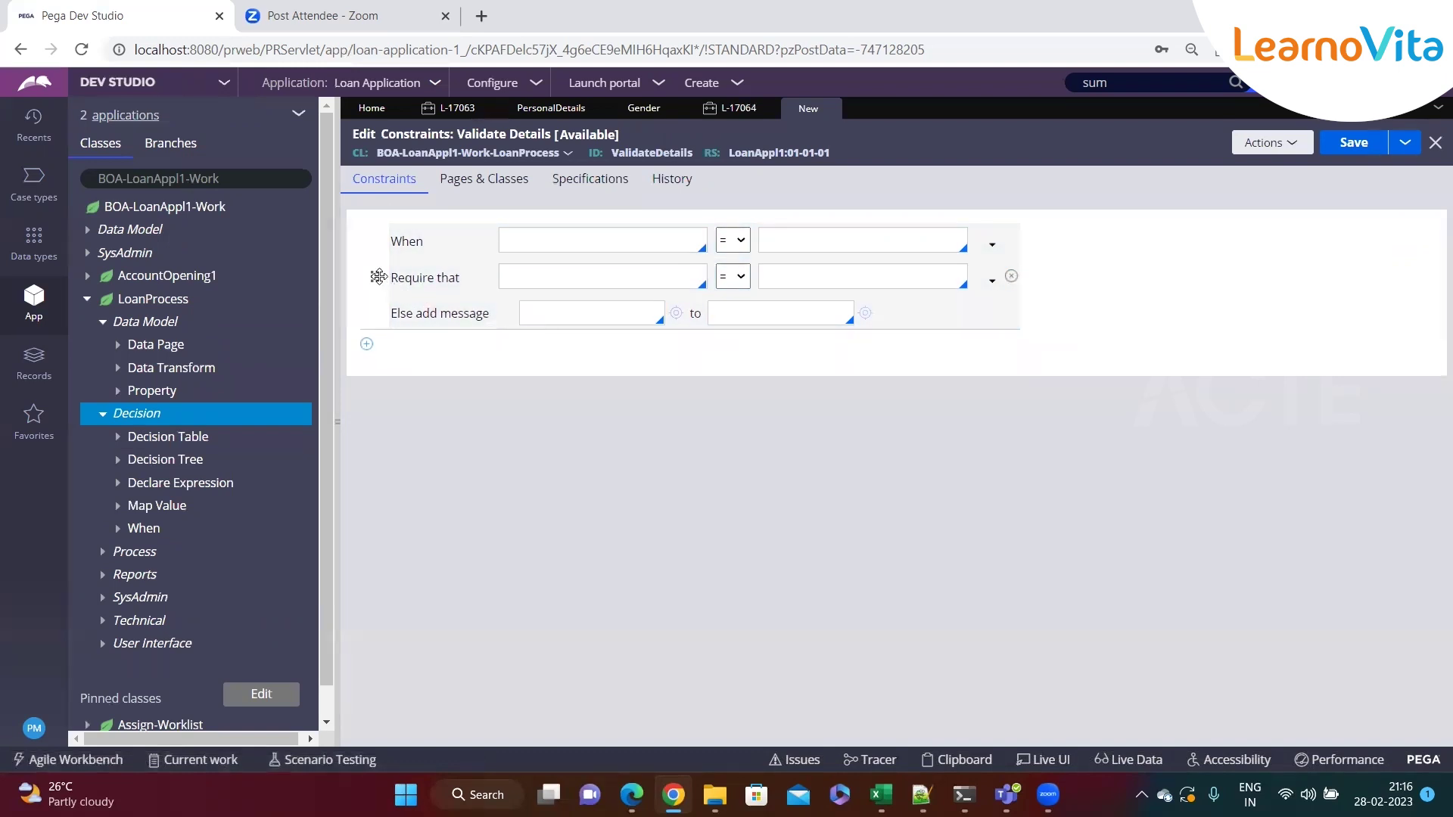
# Set the constraint's When condition to .Gender = "Male"
pyautogui.doubleClick(397, 241)
pyautogui.click(548, 246)
pyautogui.write('.gend')
pyautogui.press('Return')
pyautogui.click(804, 241)
pyautogui.write('""')
pyautogui.write('Male')
# Set the constraint's Require that condition to .Age <= 21
pyautogui.write('.')
pyautogui.press('Down')
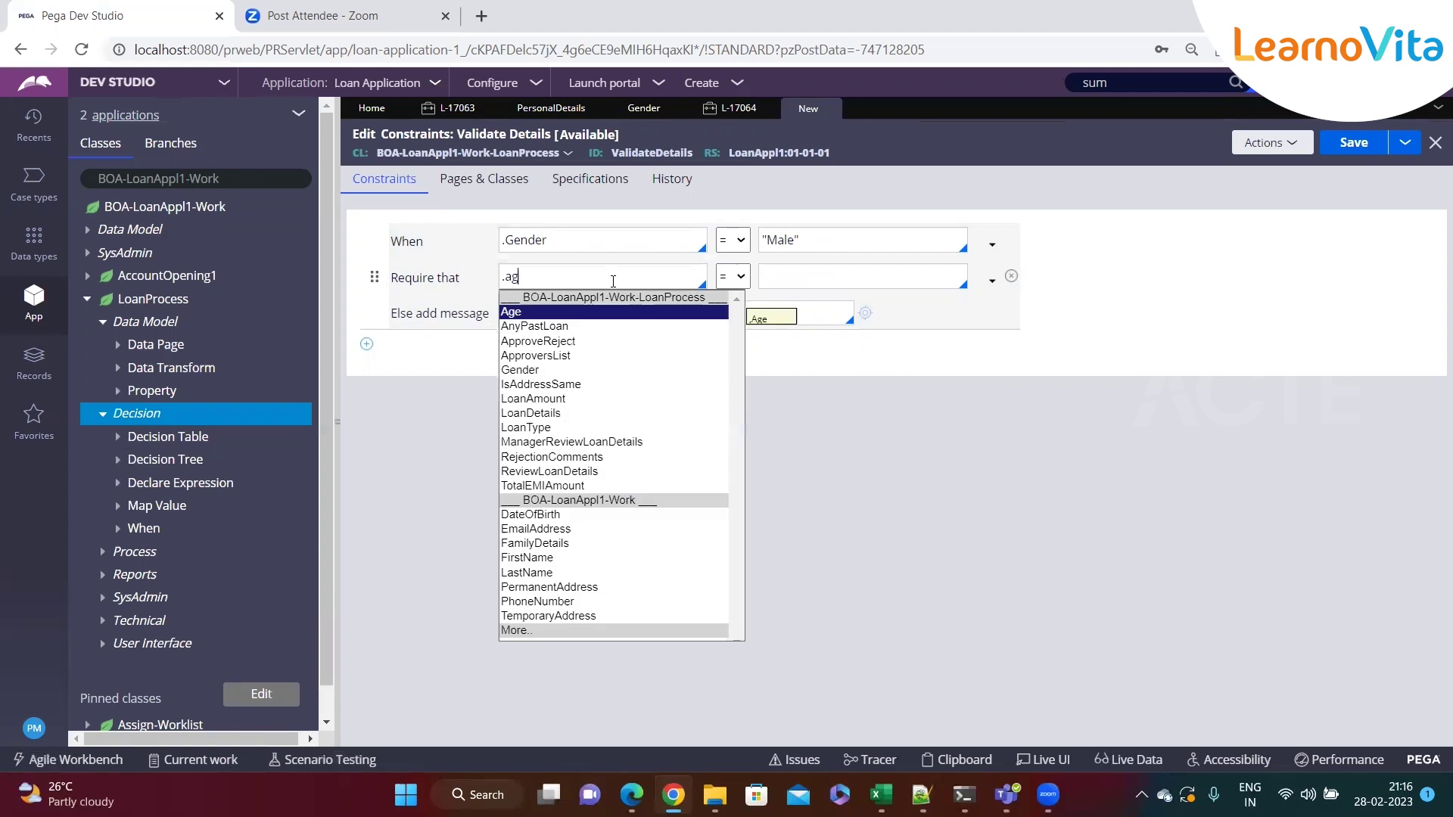
pyautogui.press('Return')
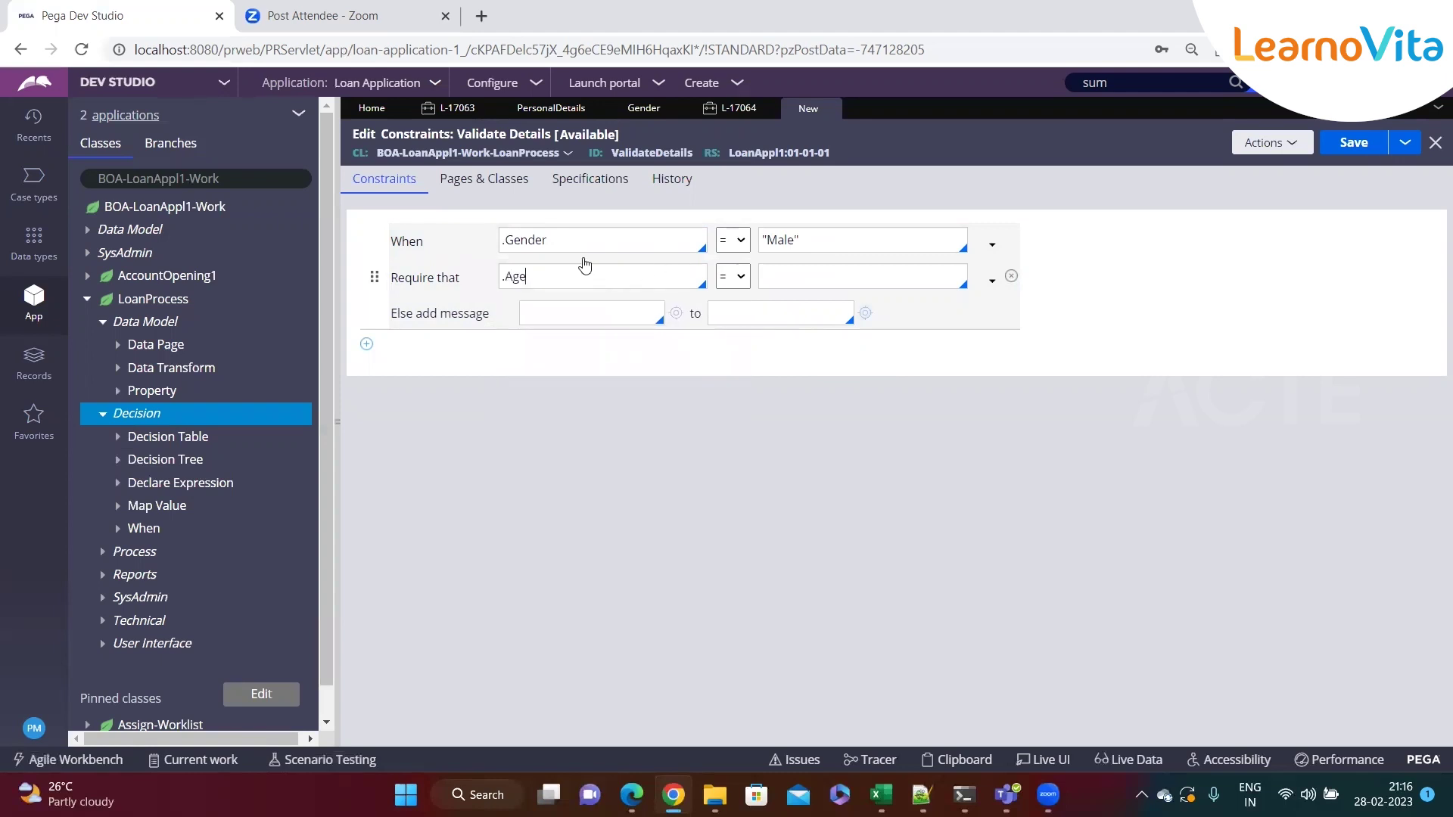
pyautogui.click(731, 277)
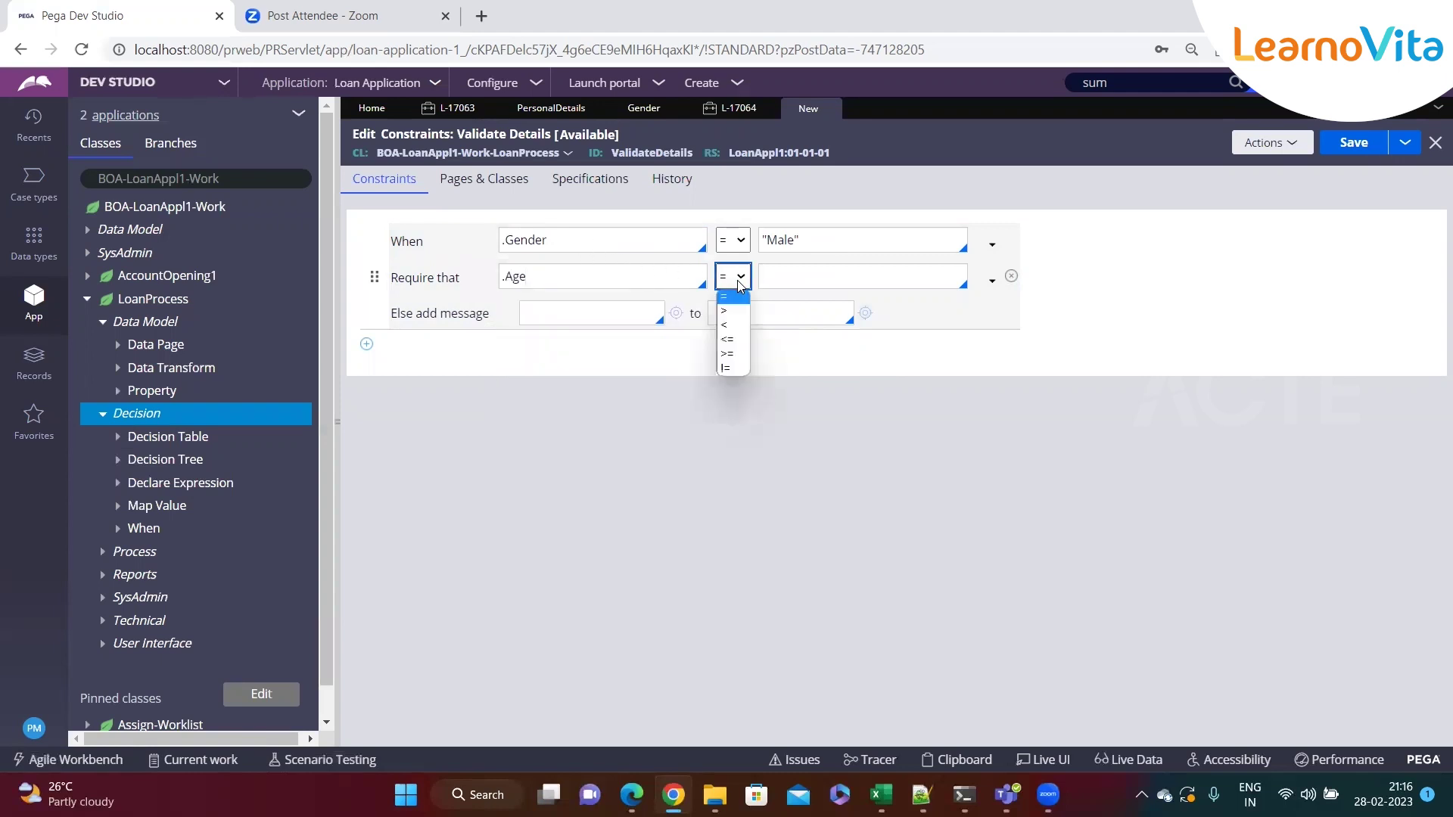
pyautogui.click(744, 338)
pyautogui.click(791, 277)
pyautogui.write('21')
# Enter "Age should be greater than 21 for male" as the constraint's else message
pyautogui.click(590, 313)
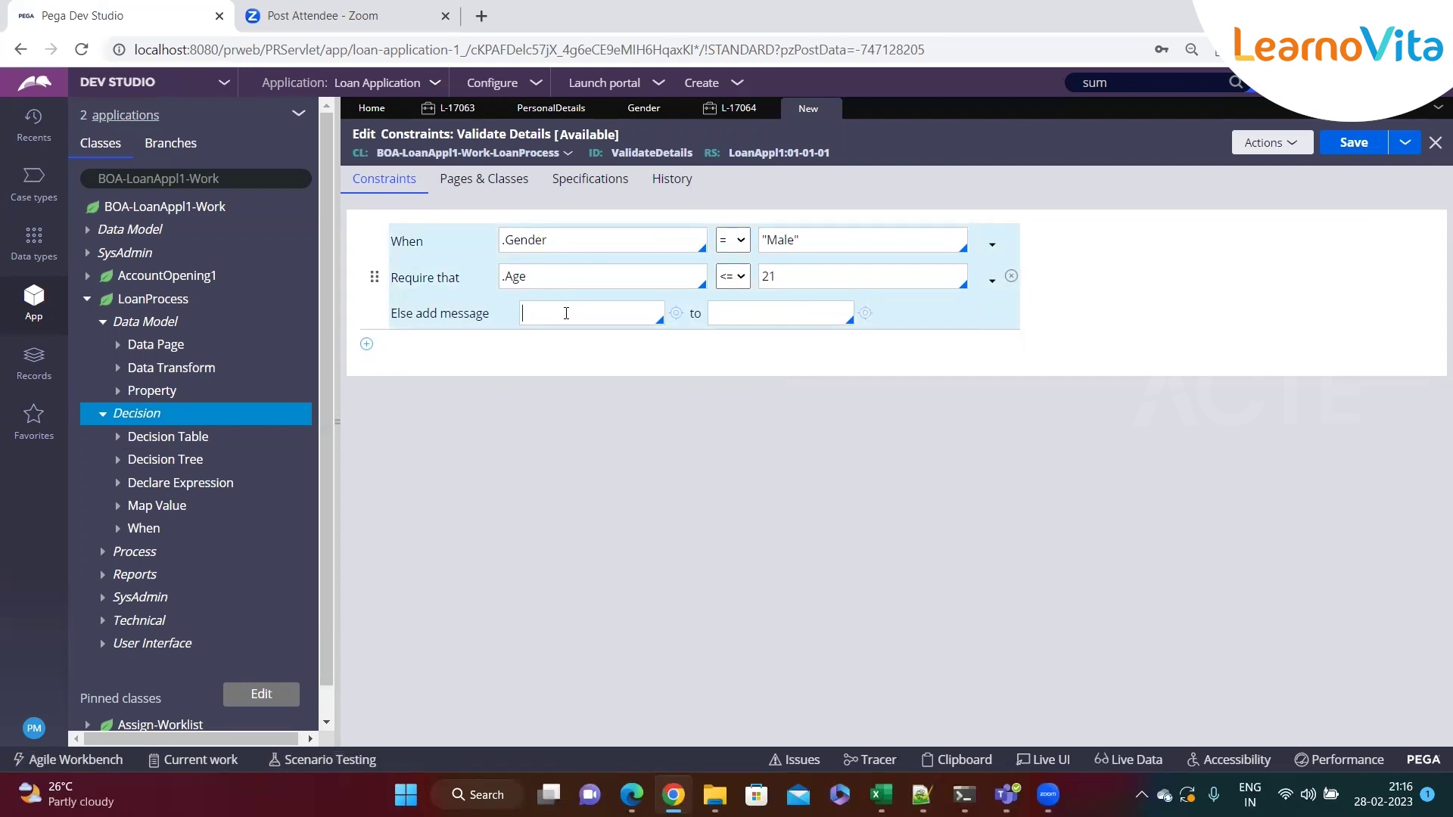
pyautogui.write('""')
pyautogui.write('Age sh')
pyautogui.write('ould be gr')
pyautogui.write('eater ')
pyautogui.write('than')
pyautogui.write(' 21 for m')
pyautogui.write('ae')
pyautogui.press('BackSpace')
pyautogui.write('le')
# Attach the else message to the .Gender property and save the constraints rule
pyautogui.click(743, 314)
pyautogui.write('.gen')
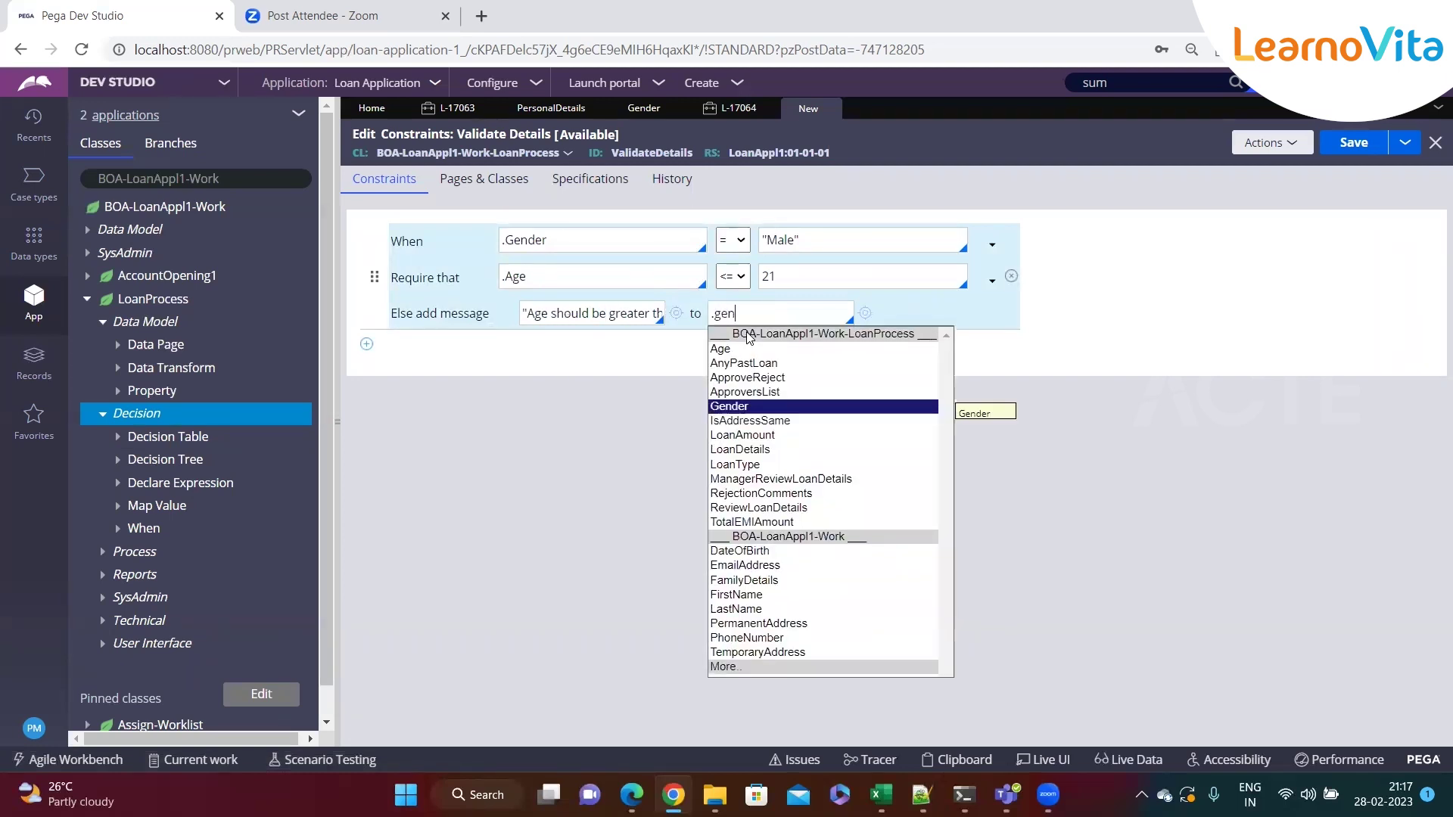
pyautogui.press('Return')
pyautogui.hotkey('ctrl', 's')
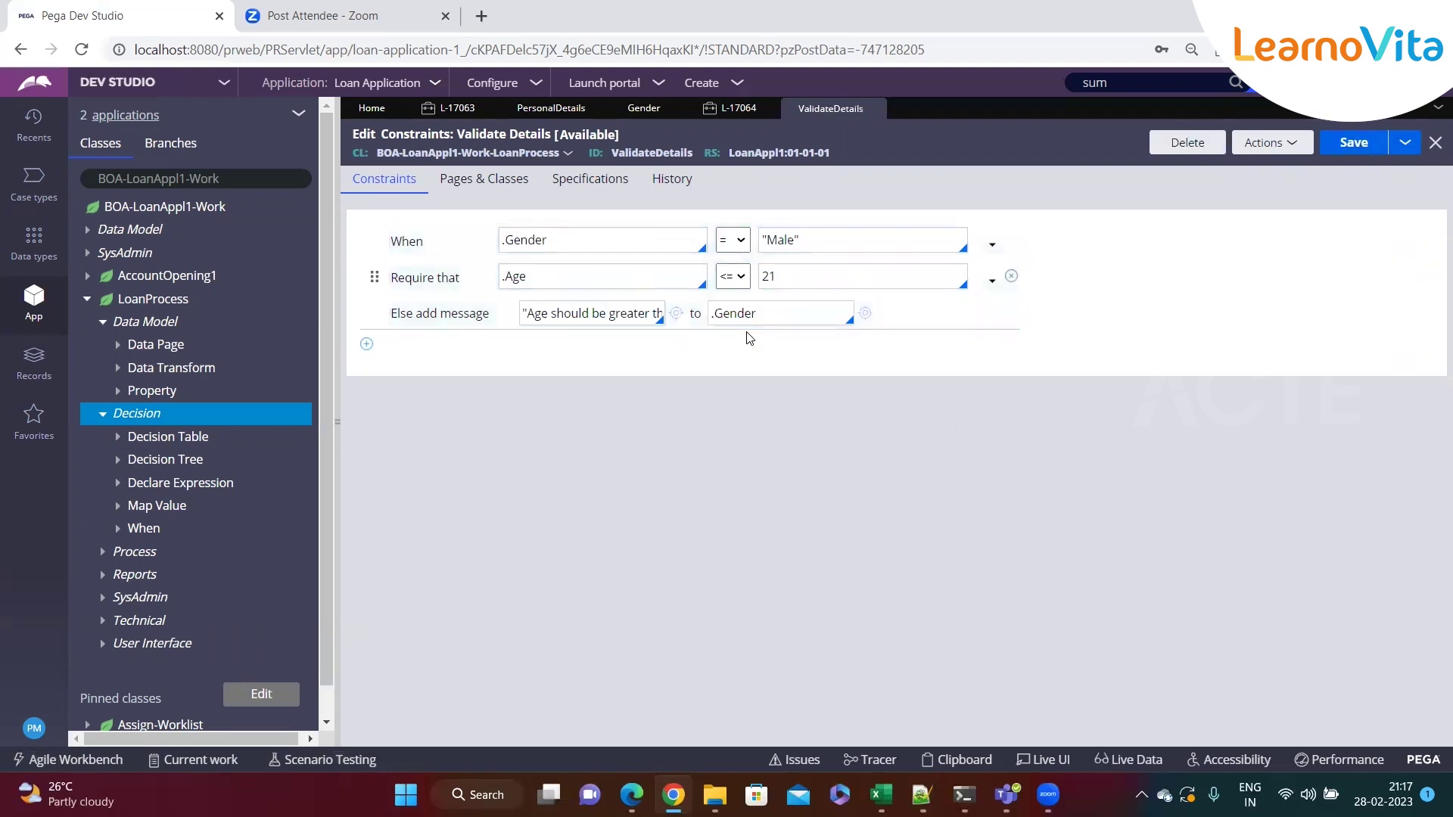
pyautogui.click(366, 344)
pyautogui.click(530, 350)
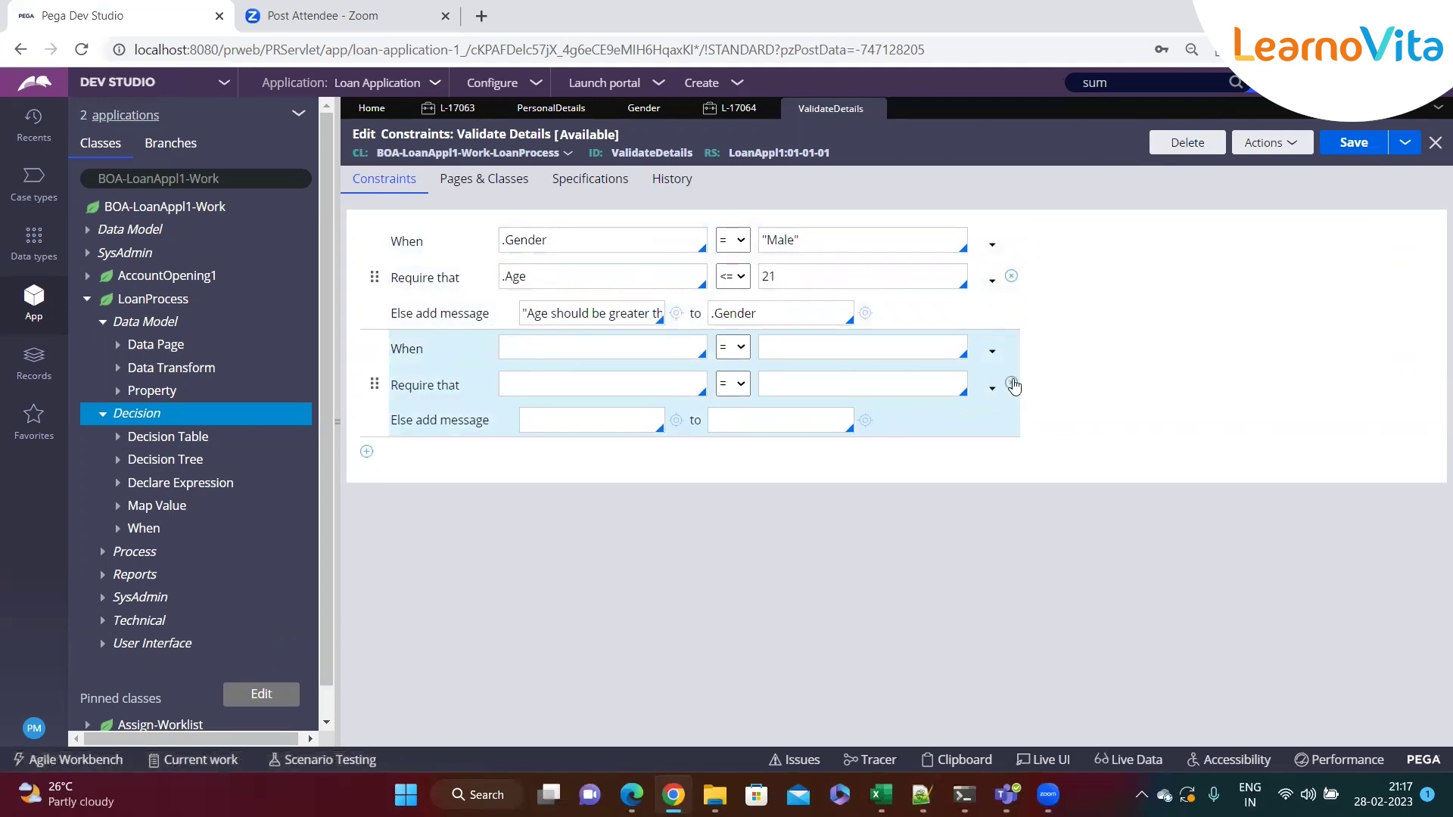
pyautogui.click(1011, 383)
pyautogui.click(1340, 145)
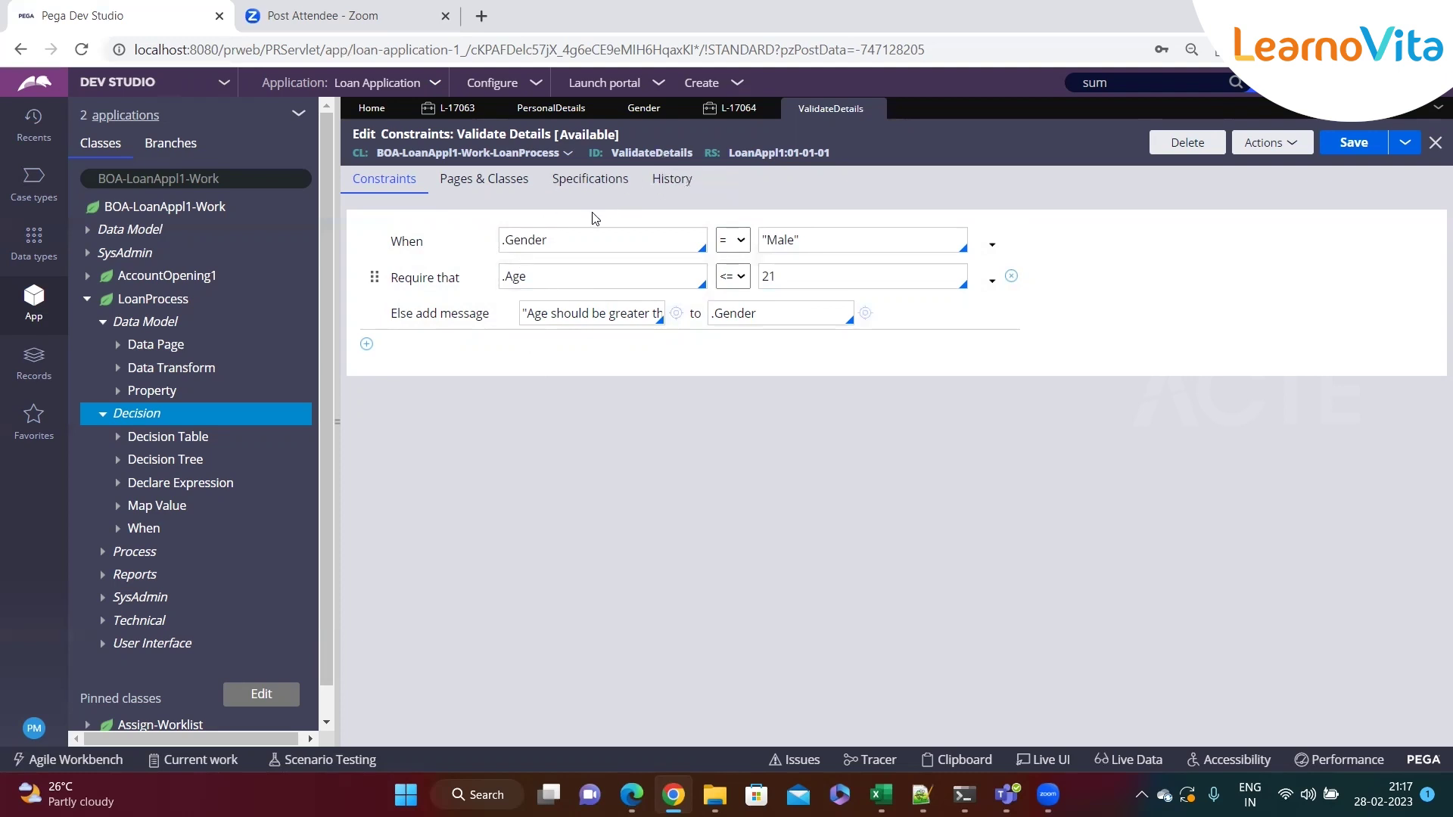
pyautogui.click(575, 287)
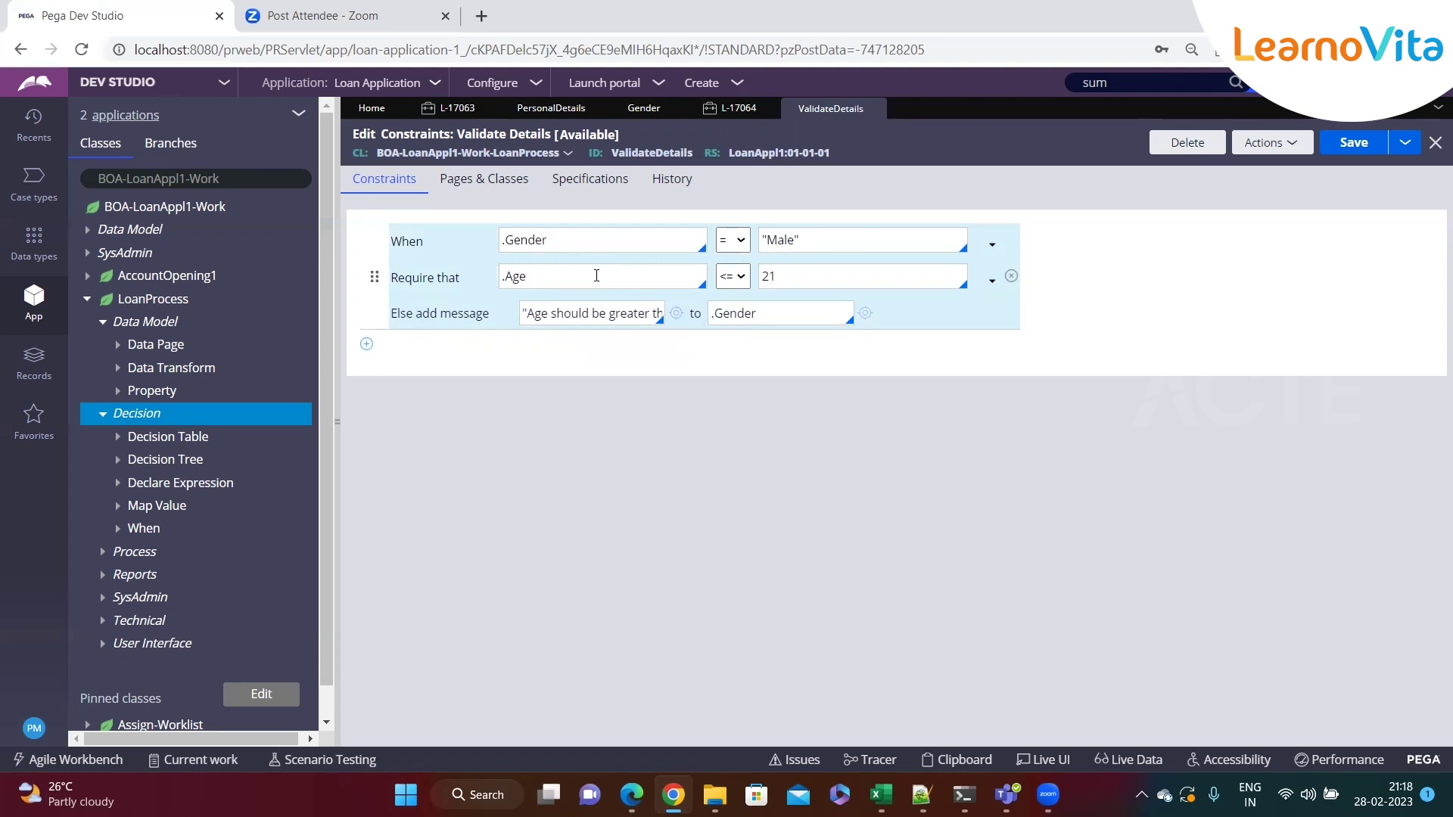
# Create a new Loan Process case, hide the explorer, and set the case's gender to Male to test the constraint
pyautogui.click(726, 83)
pyautogui.moveTo(806, 99)
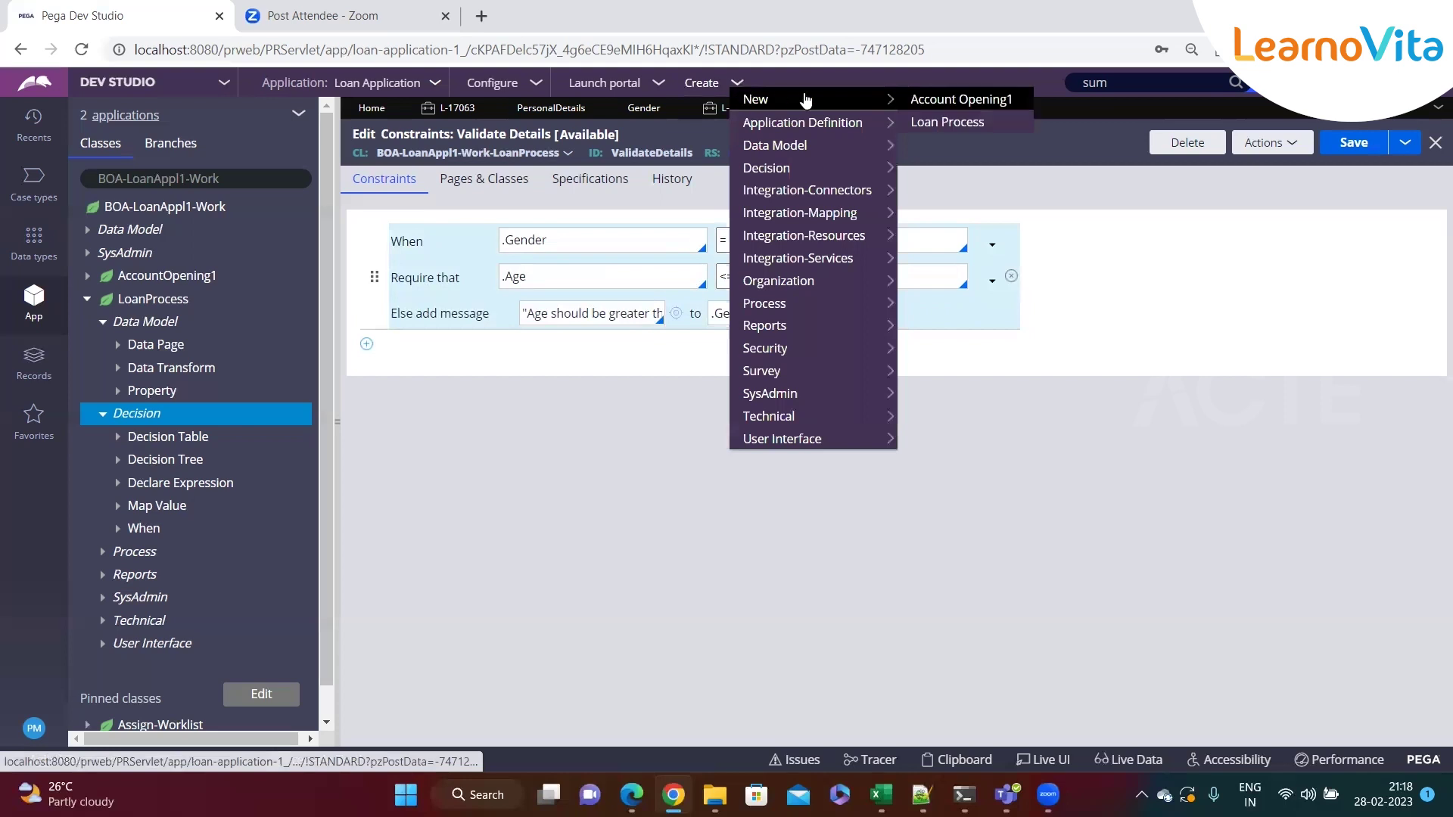
pyautogui.click(933, 123)
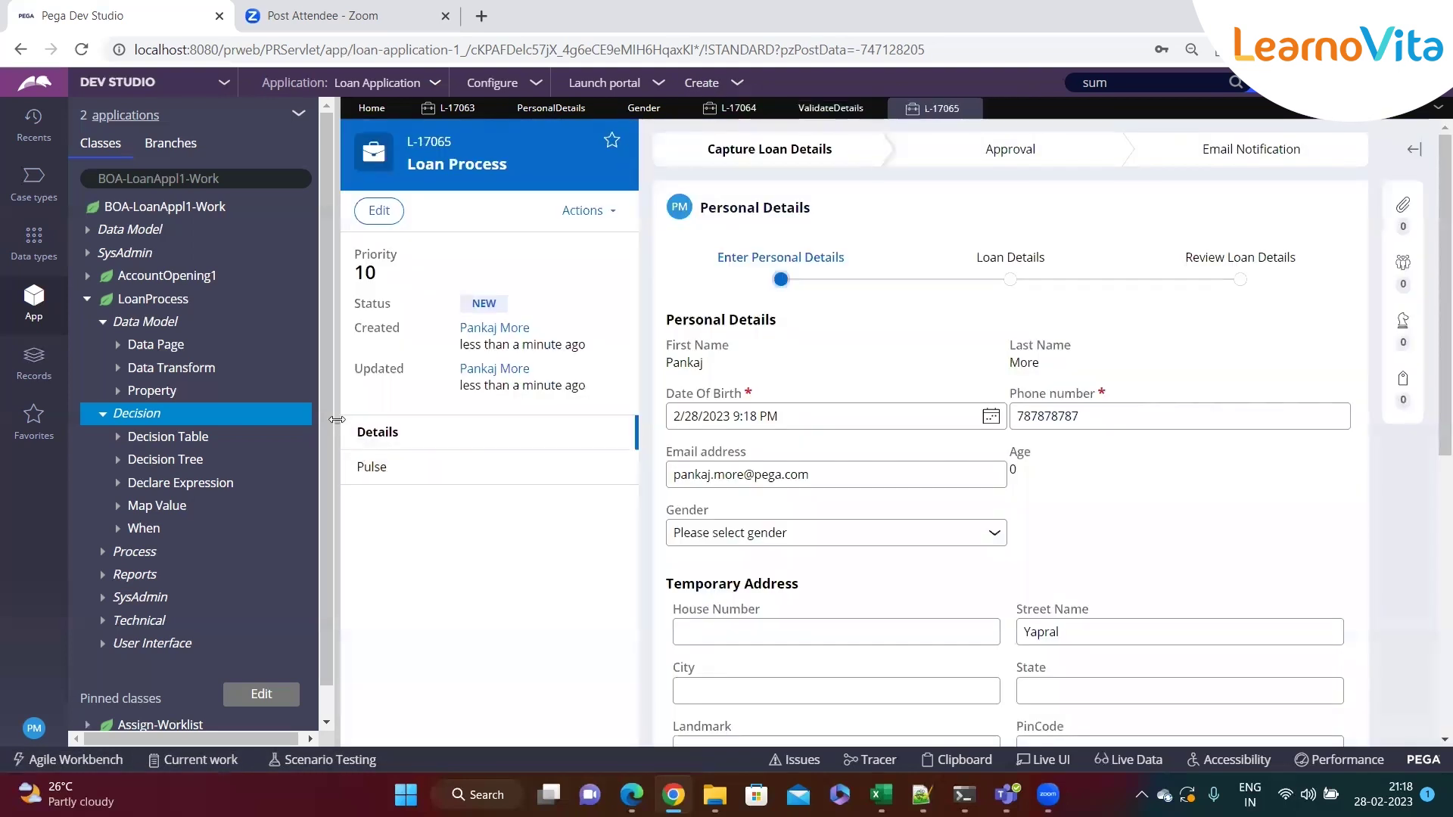
pyautogui.click(337, 419)
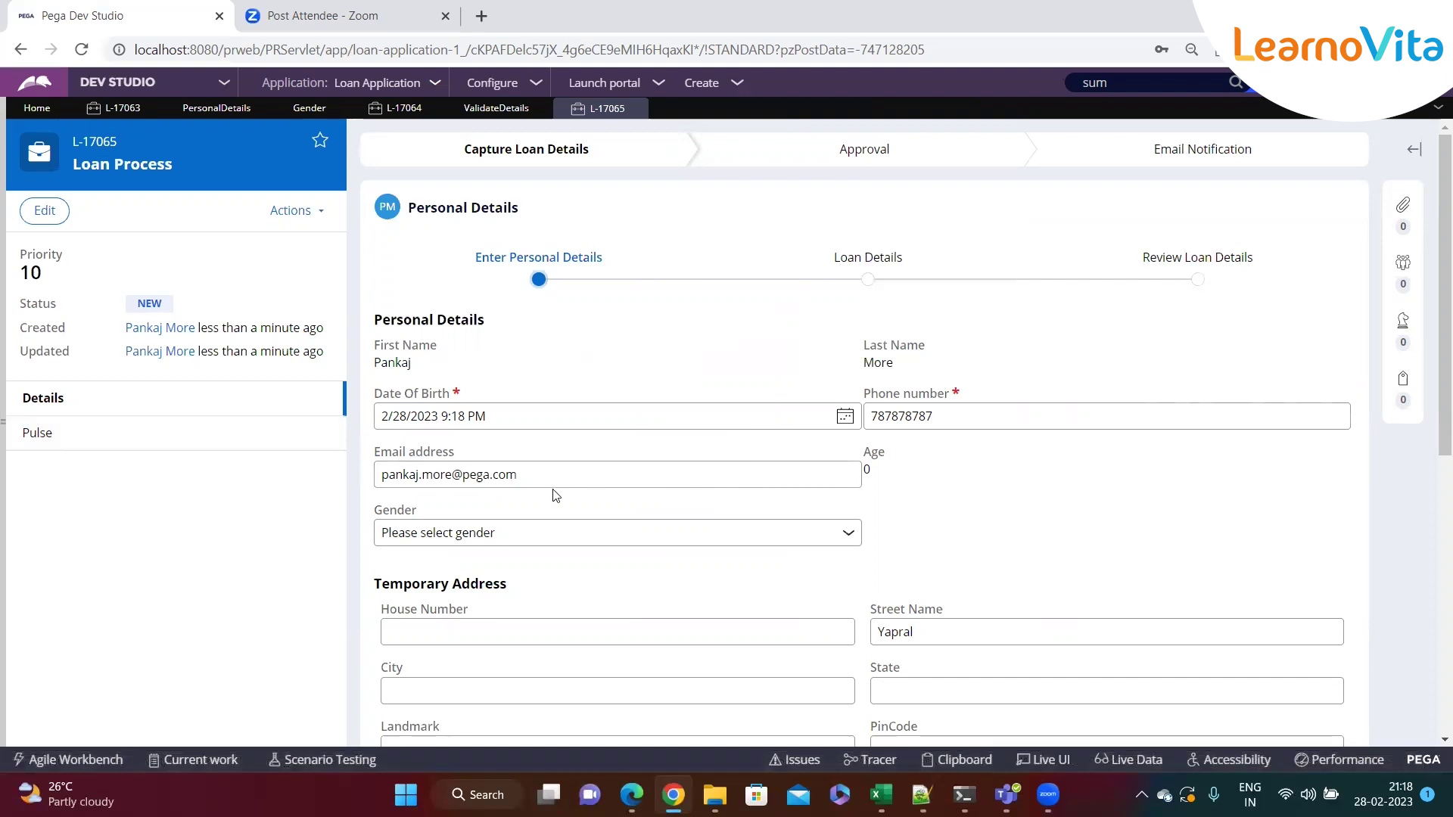
pyautogui.click(493, 535)
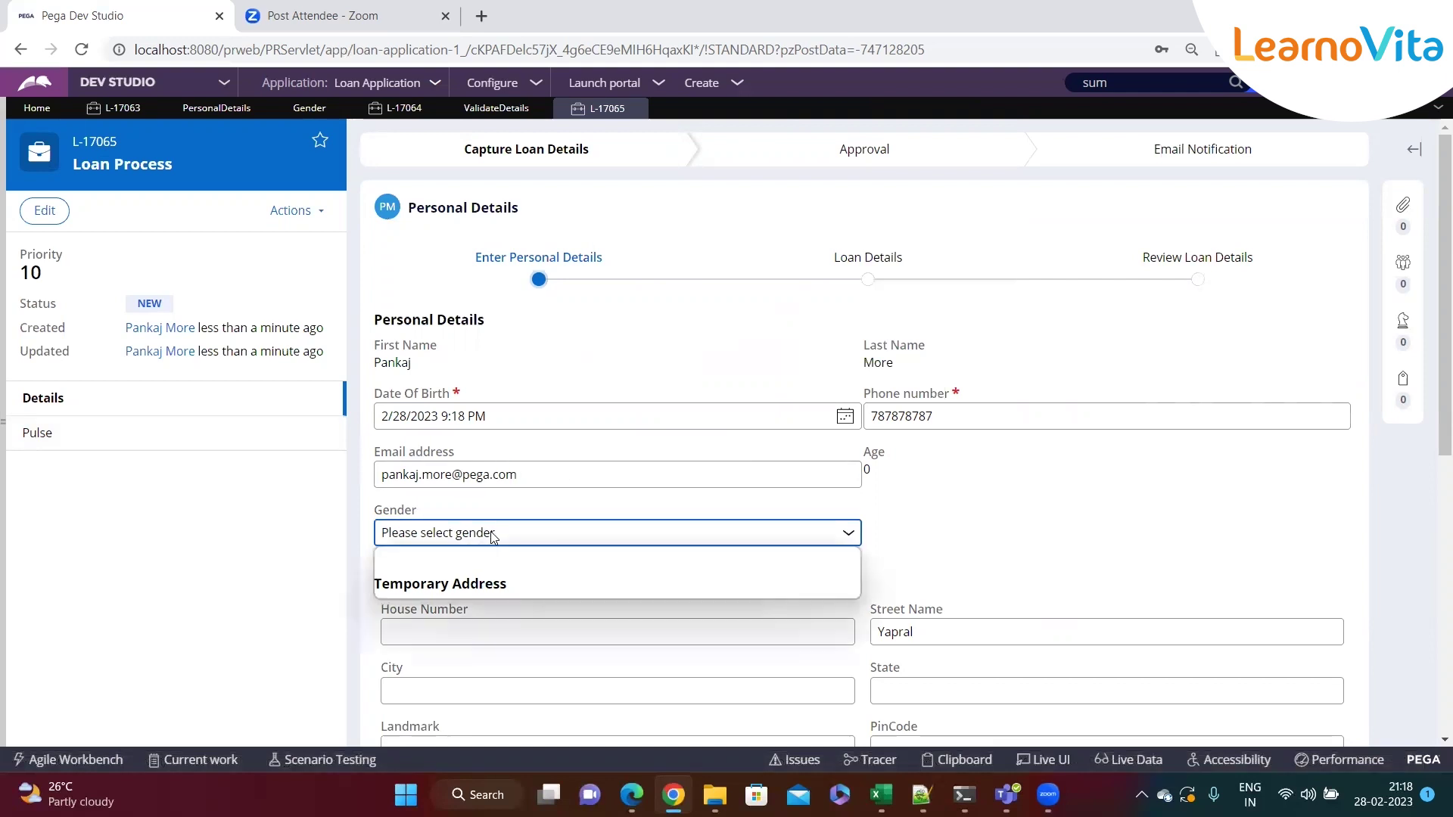
pyautogui.click(469, 579)
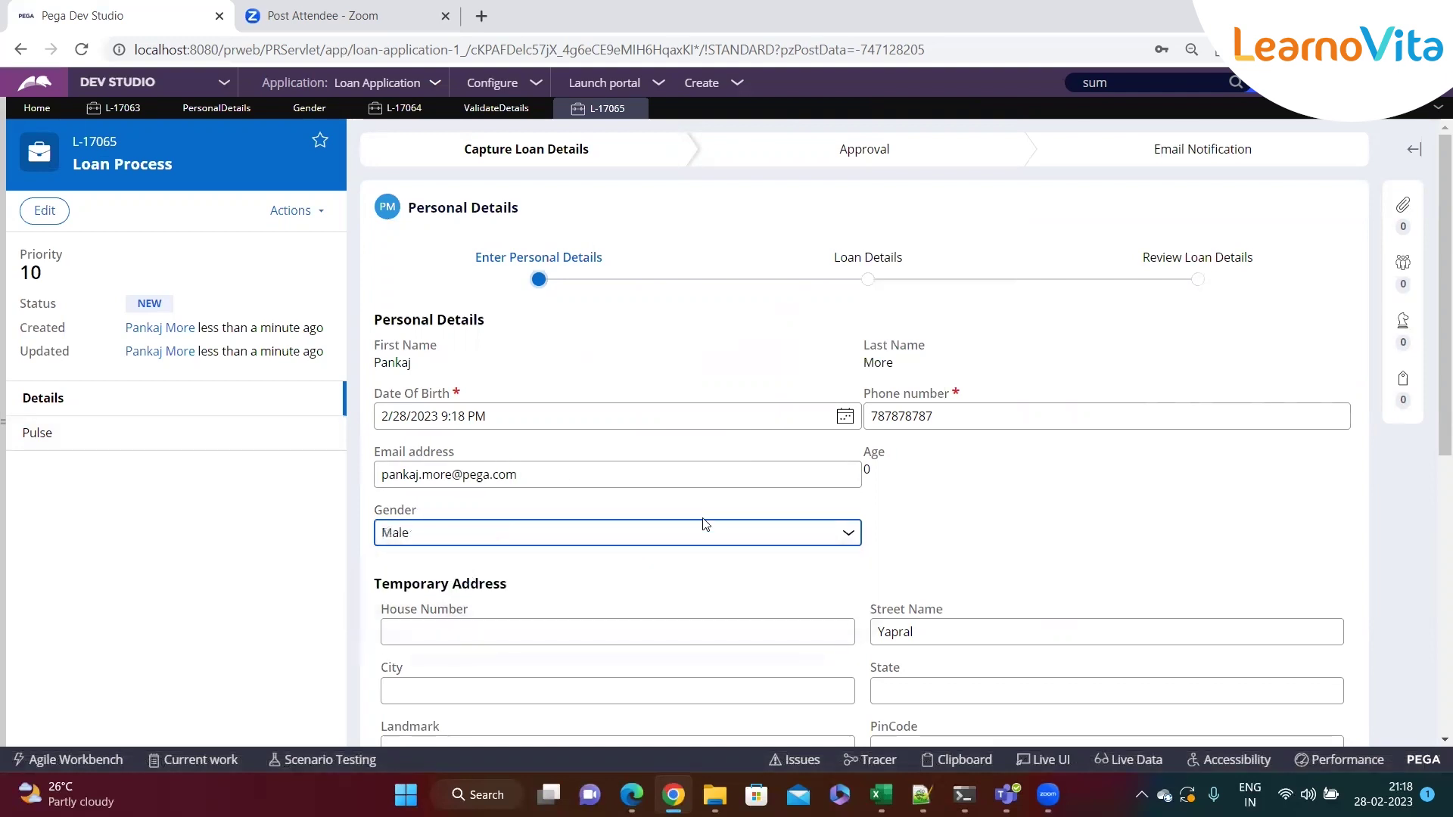
# Set a date of birth that makes the male applicant younger than 21 and submit the personal details
pyautogui.click(844, 421)
pyautogui.click(558, 450)
pyautogui.click(558, 450)
pyautogui.click(558, 451)
pyautogui.click(558, 450)
pyautogui.click(558, 450)
pyautogui.click(558, 450)
pyautogui.click(517, 519)
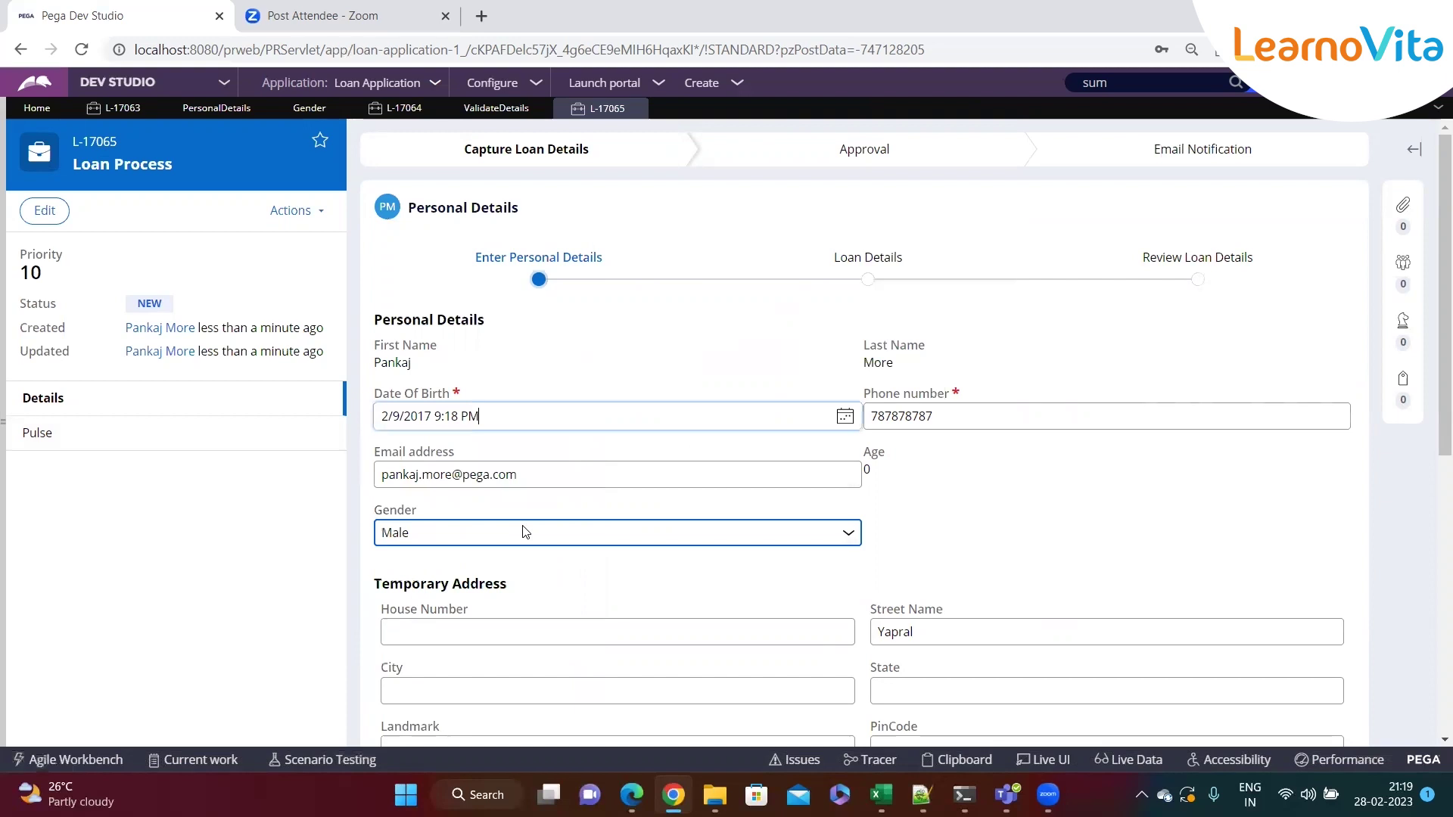
pyautogui.scroll(-4, 929, 507)
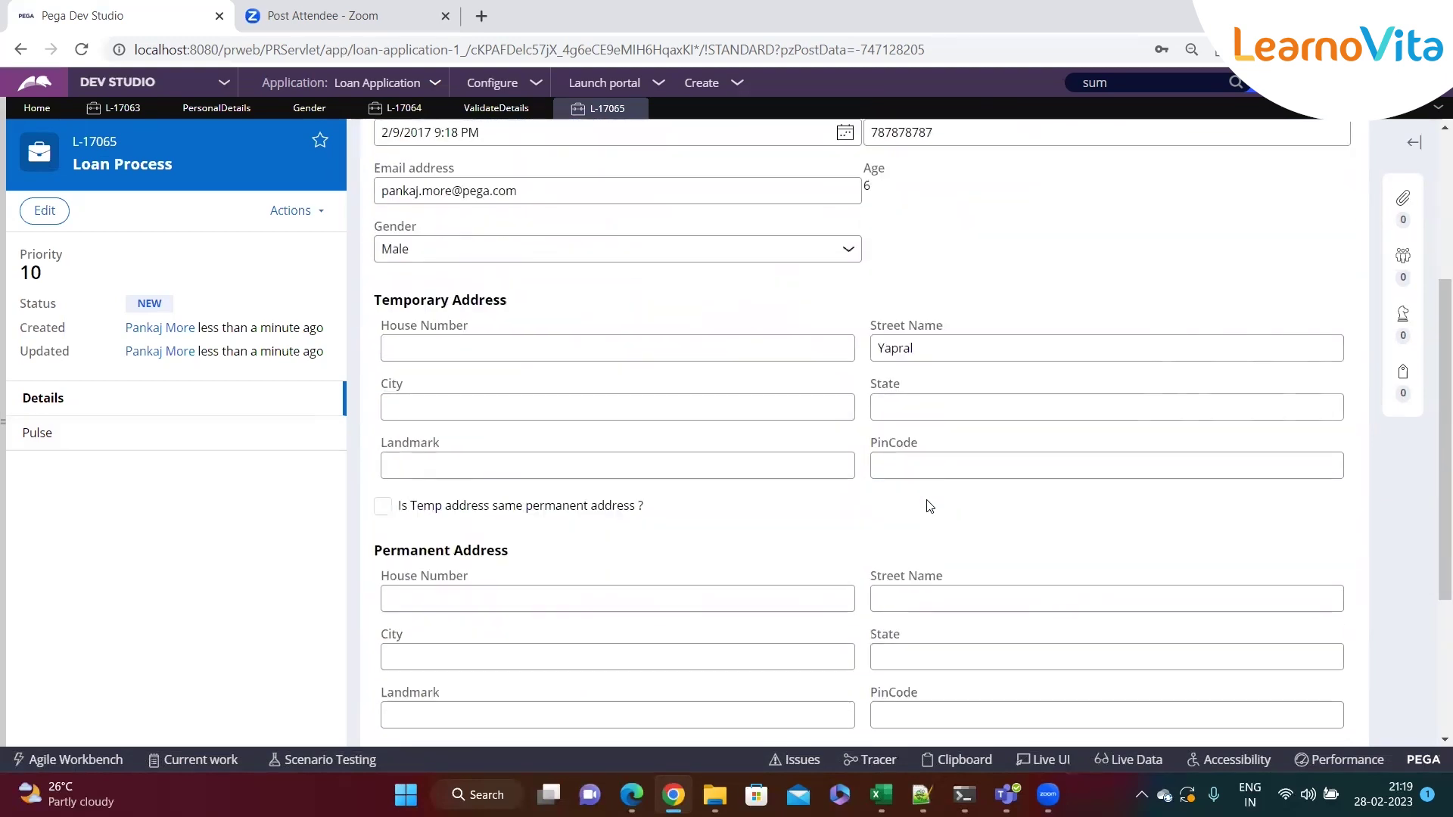
pyautogui.scroll(4, 925, 503)
pyautogui.scroll(-8, 924, 503)
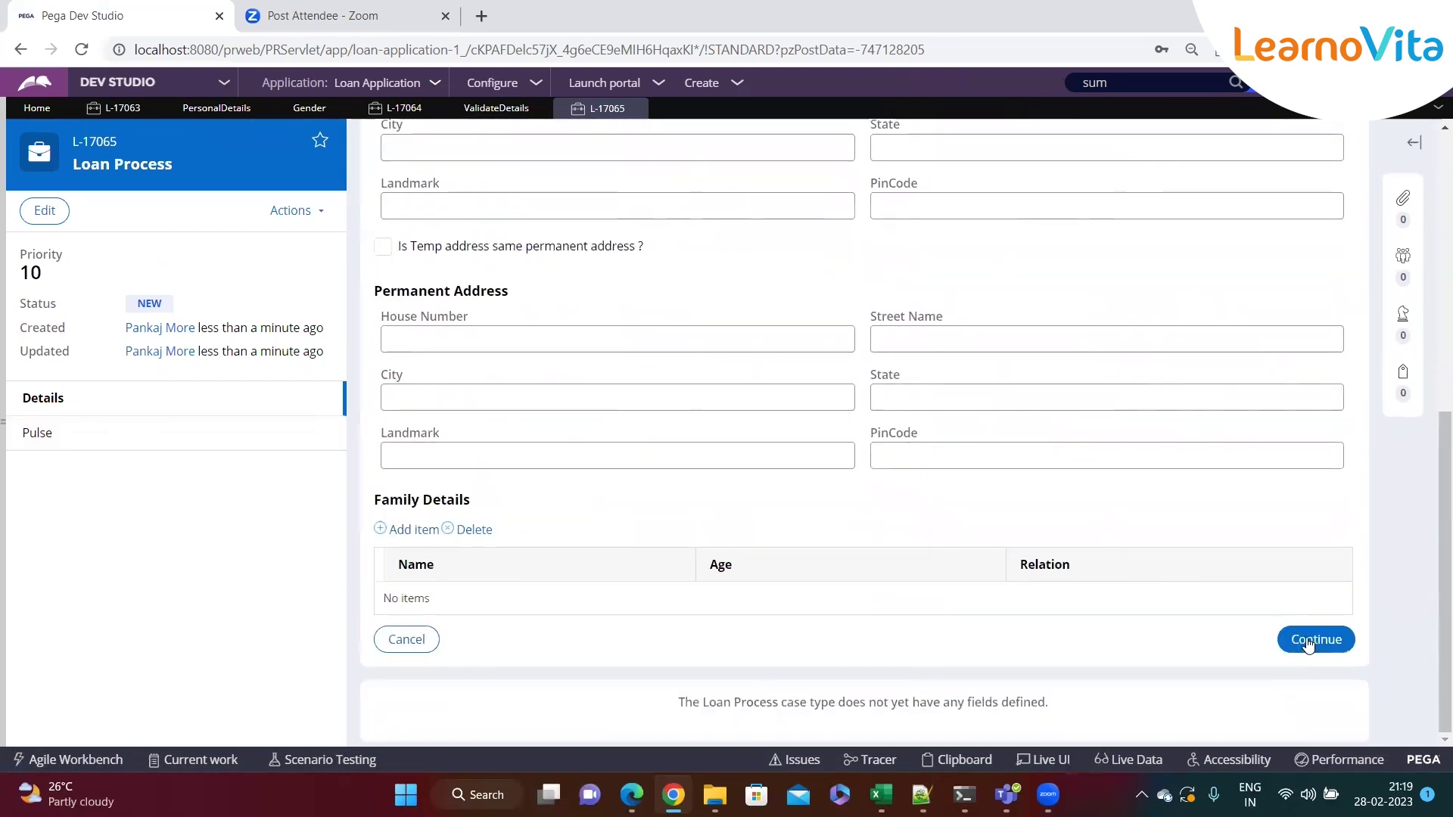
pyautogui.click(1314, 640)
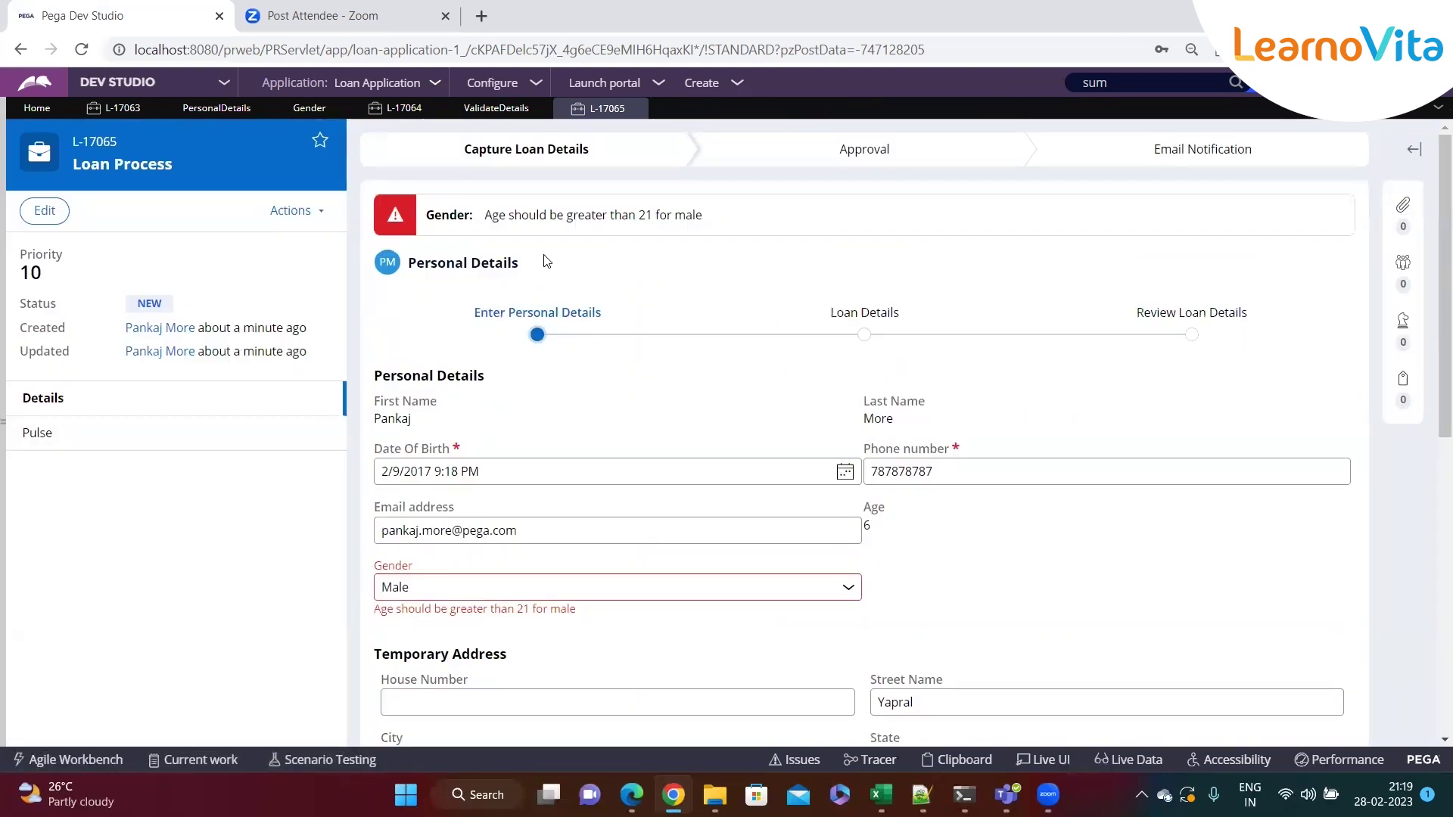
# Examine the Gender validation message on the personal details form, together with the date of birth and the calculated age
pyautogui.scroll(-8, 810, 477)
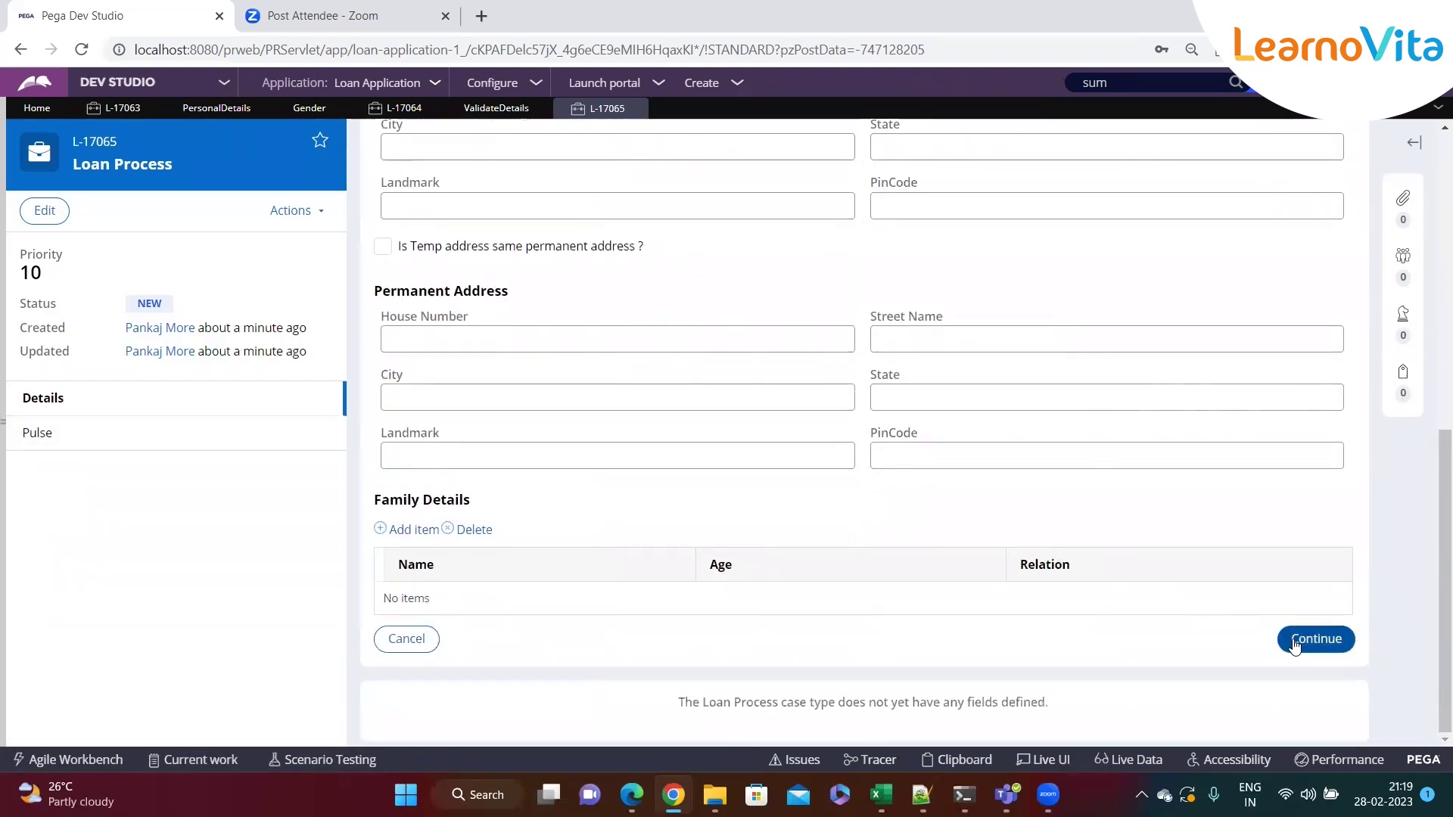
pyautogui.scroll(8, 970, 591)
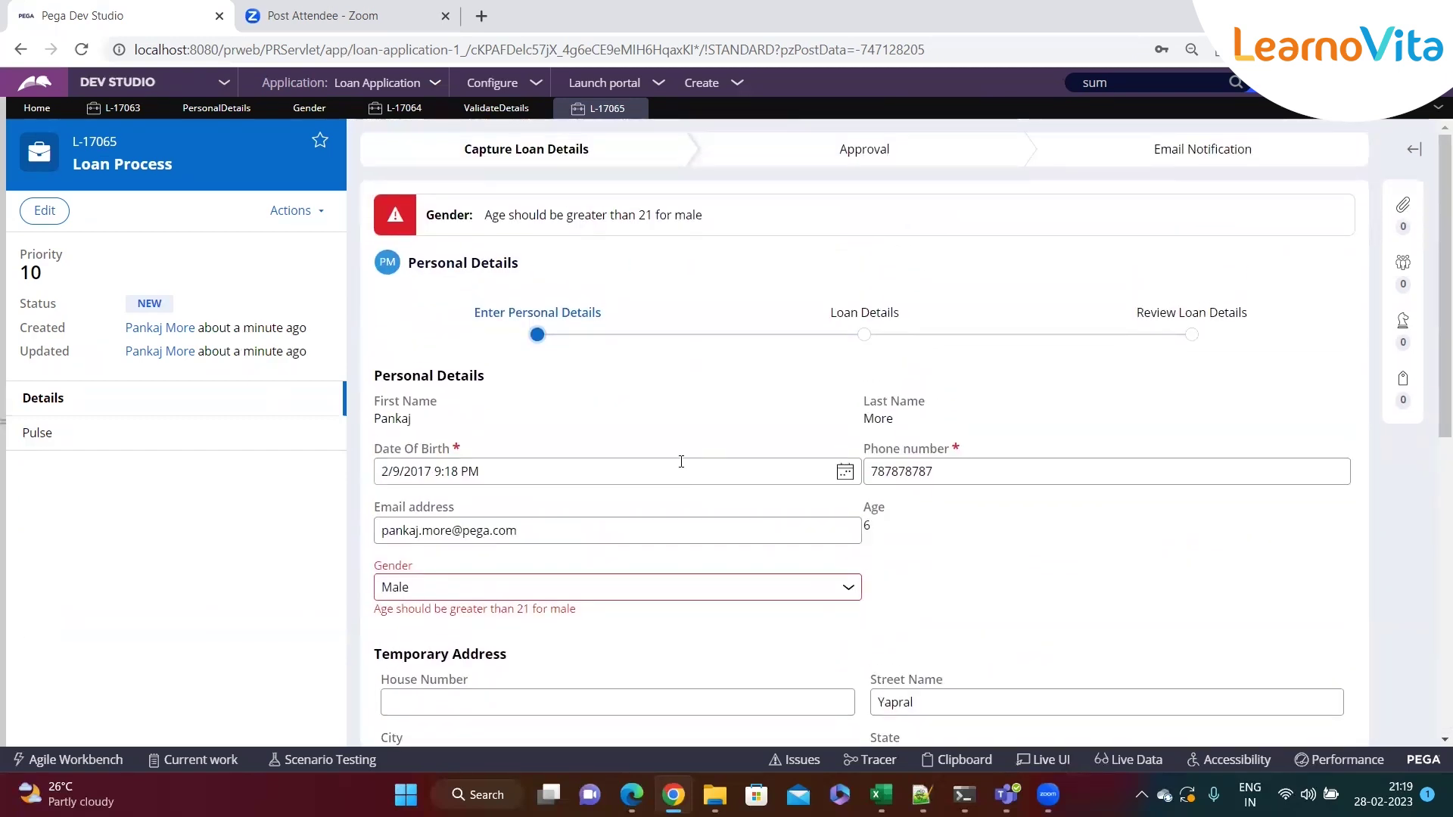
pyautogui.doubleClick(493, 218)
pyautogui.moveTo(520, 230); pyautogui.dragTo(732, 231)
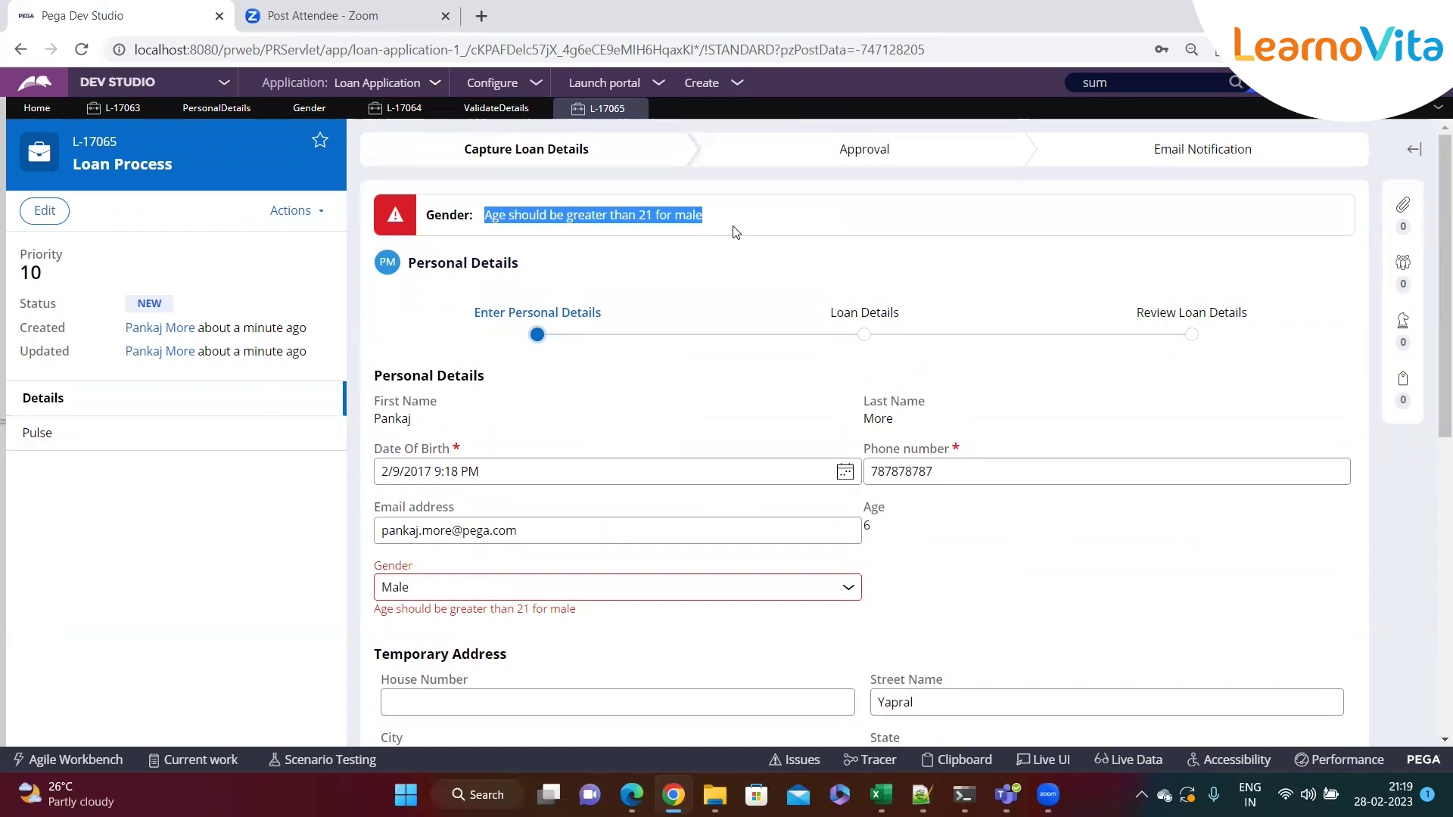
pyautogui.click(733, 232)
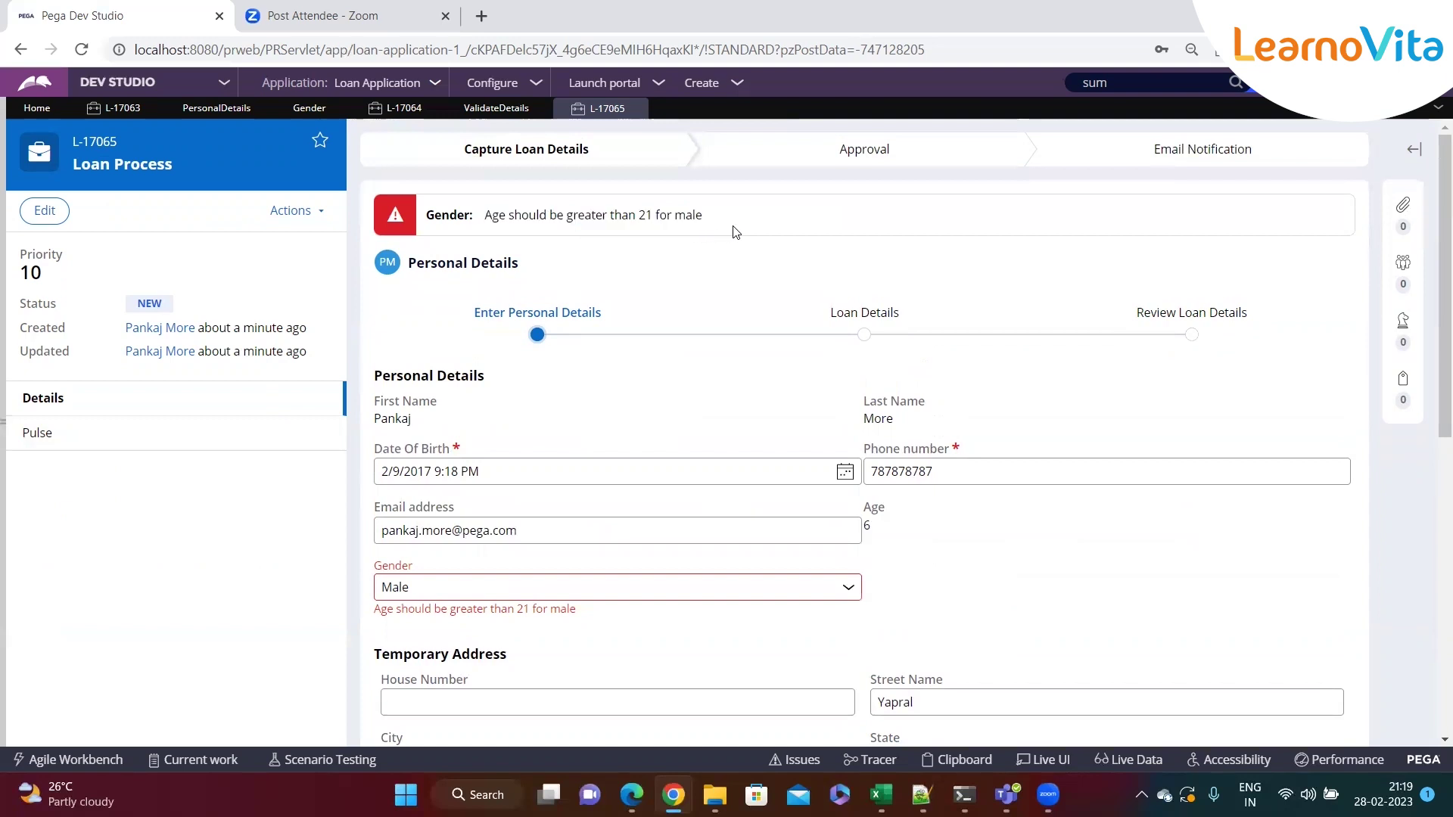
pyautogui.click(845, 473)
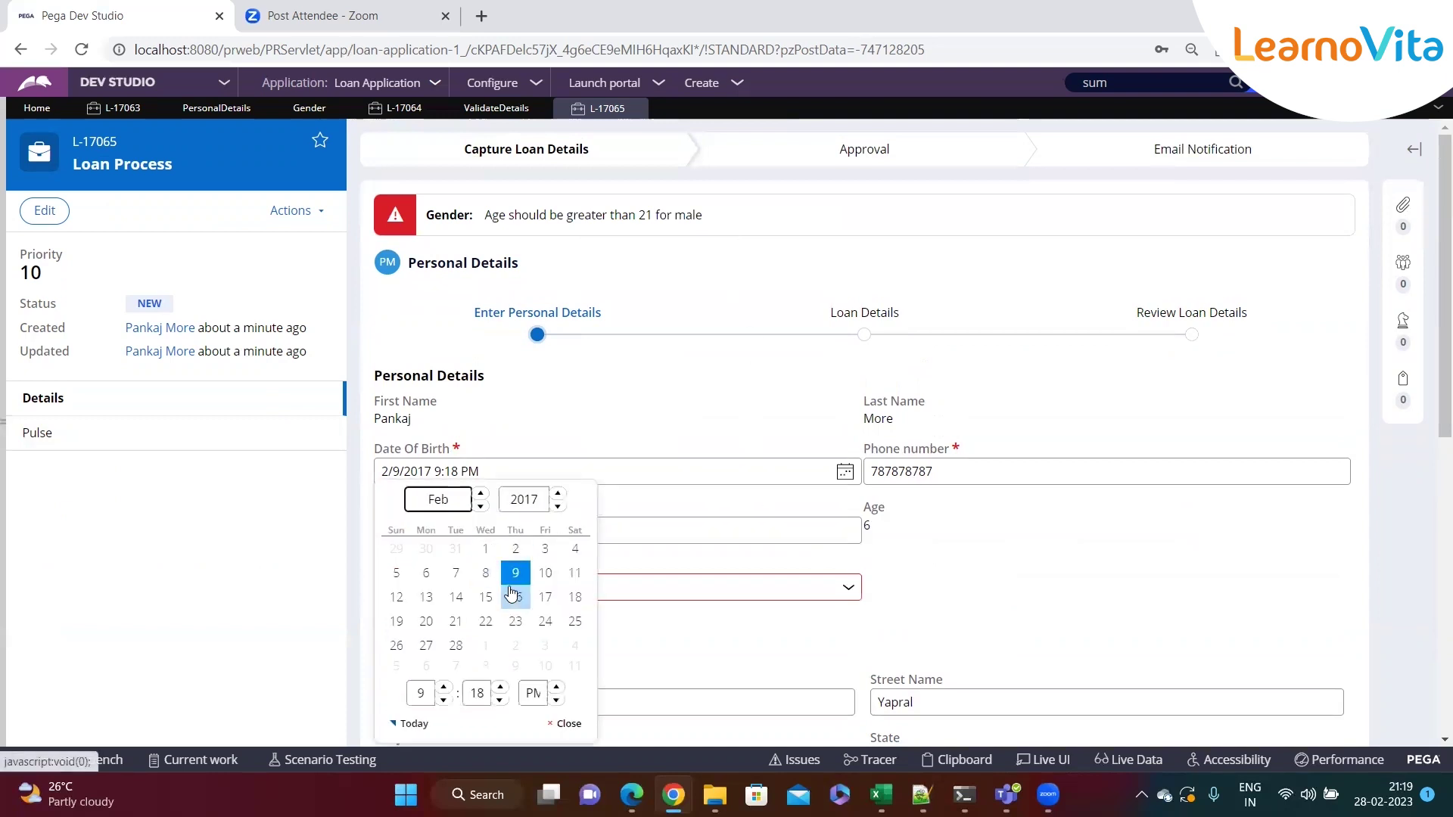
pyautogui.click(1075, 568)
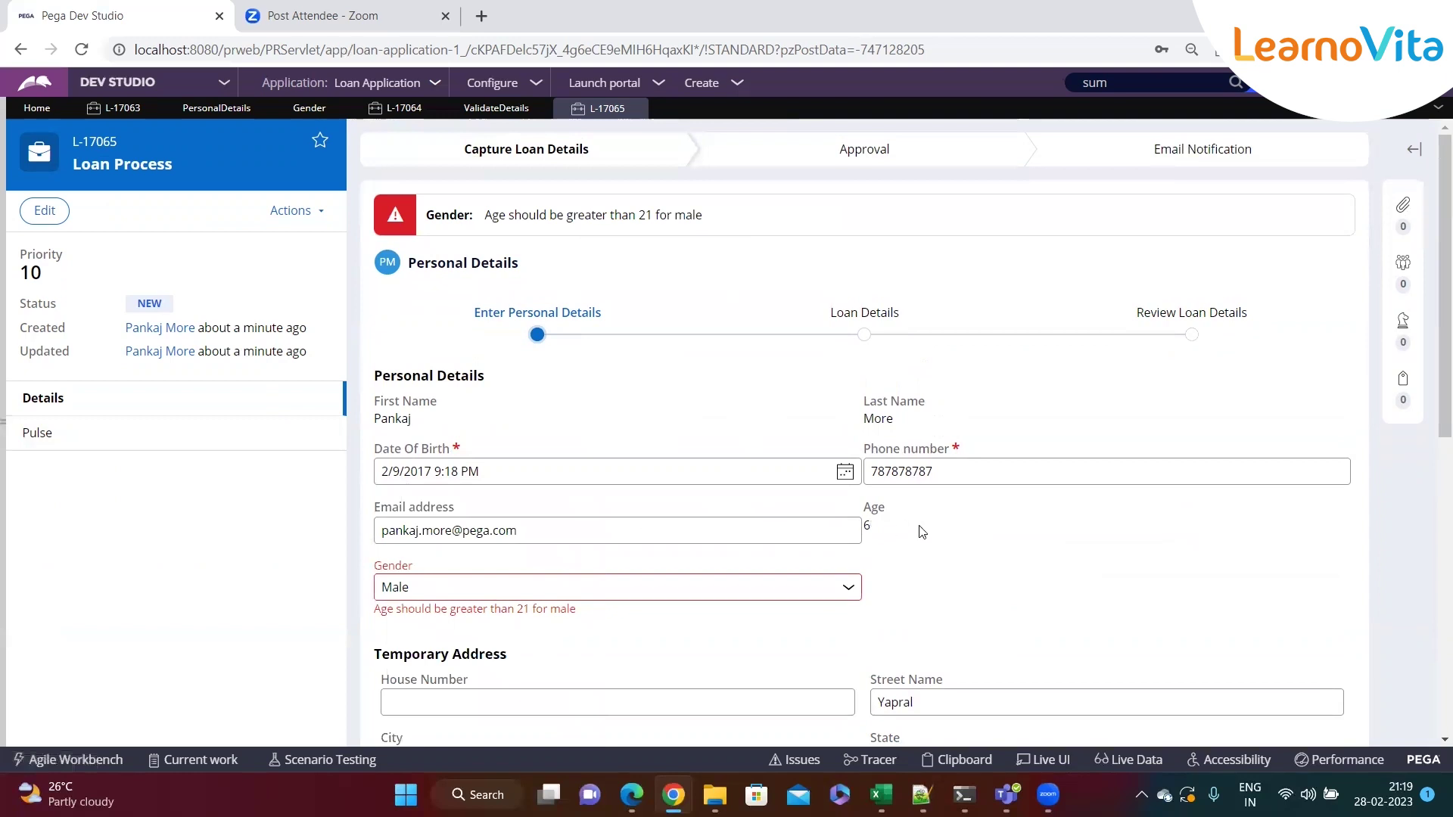
pyautogui.scroll(-3, 861, 503)
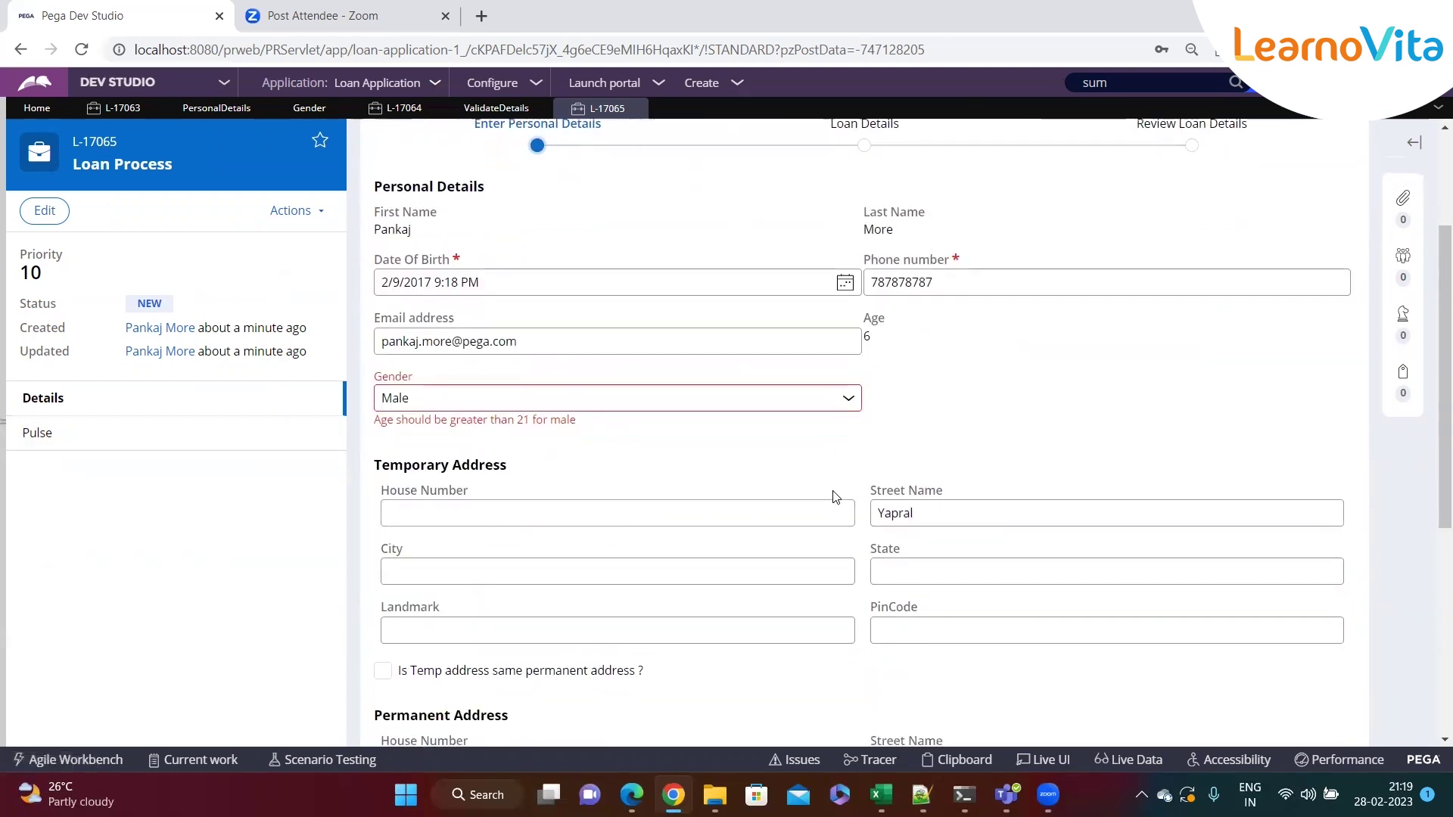
pyautogui.scroll(2, 785, 500)
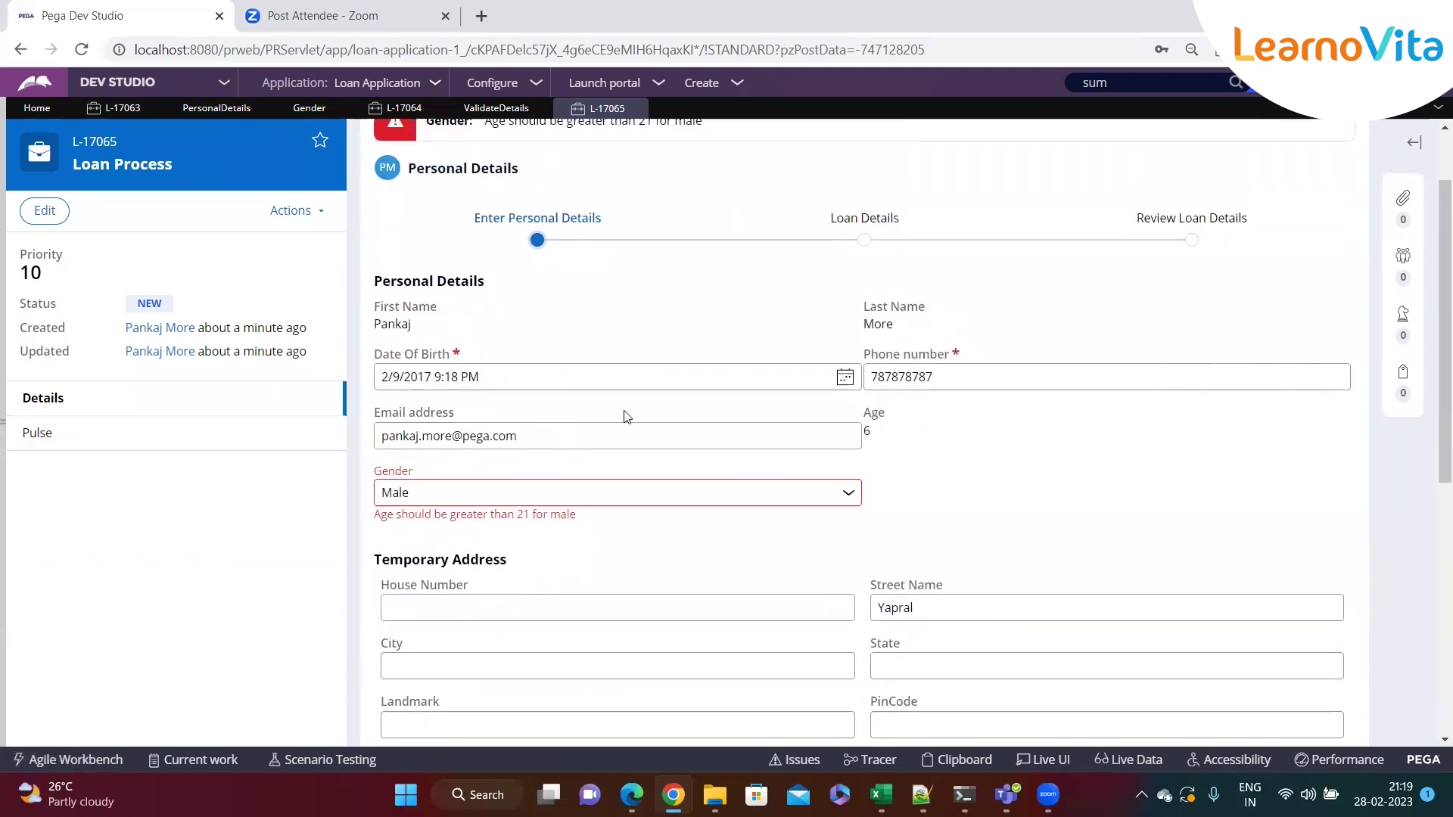
# Change the date of birth so that the applicant is older than 21, and update the calculated age
pyautogui.click(845, 377)
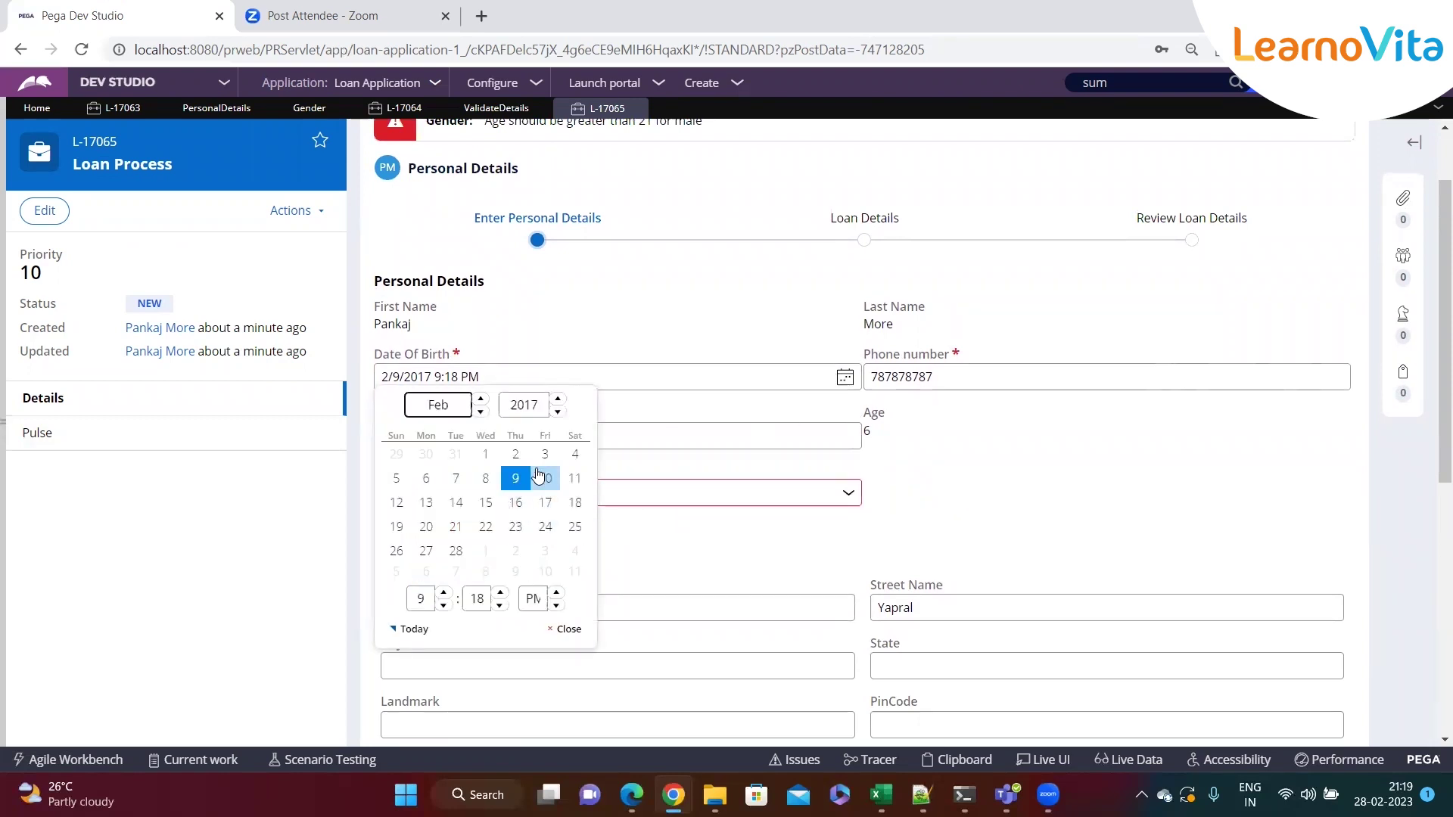
pyautogui.click(558, 412)
pyautogui.click(558, 412)
pyautogui.click(558, 412)
pyautogui.click(558, 412)
pyautogui.click(559, 412)
pyautogui.click(558, 412)
pyautogui.click(559, 412)
pyautogui.click(559, 413)
pyautogui.click(558, 412)
pyautogui.click(559, 413)
pyautogui.click(559, 413)
pyautogui.click(559, 413)
pyautogui.click(559, 412)
pyautogui.click(558, 413)
pyautogui.click(558, 412)
pyautogui.click(515, 502)
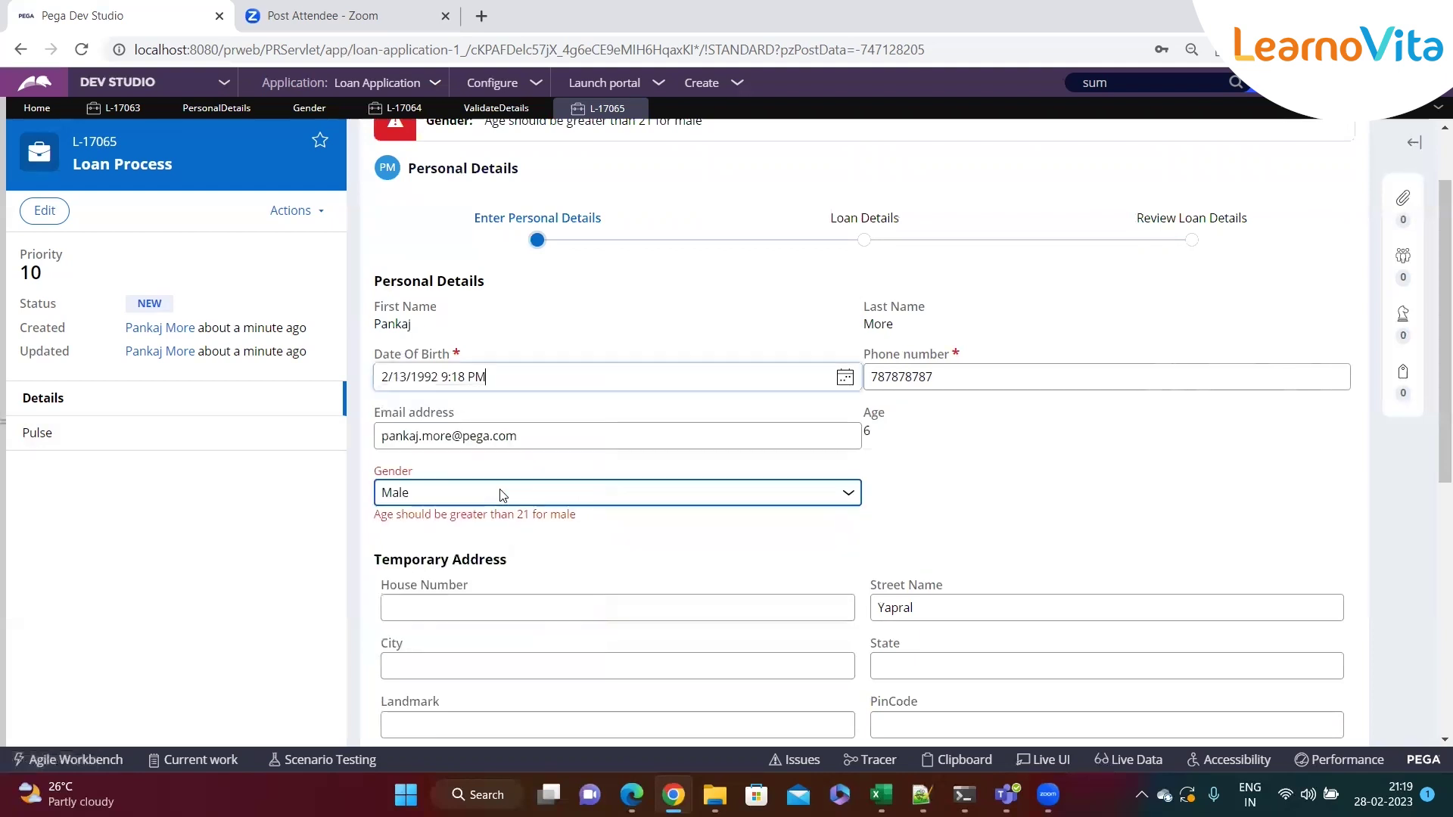
pyautogui.click(951, 454)
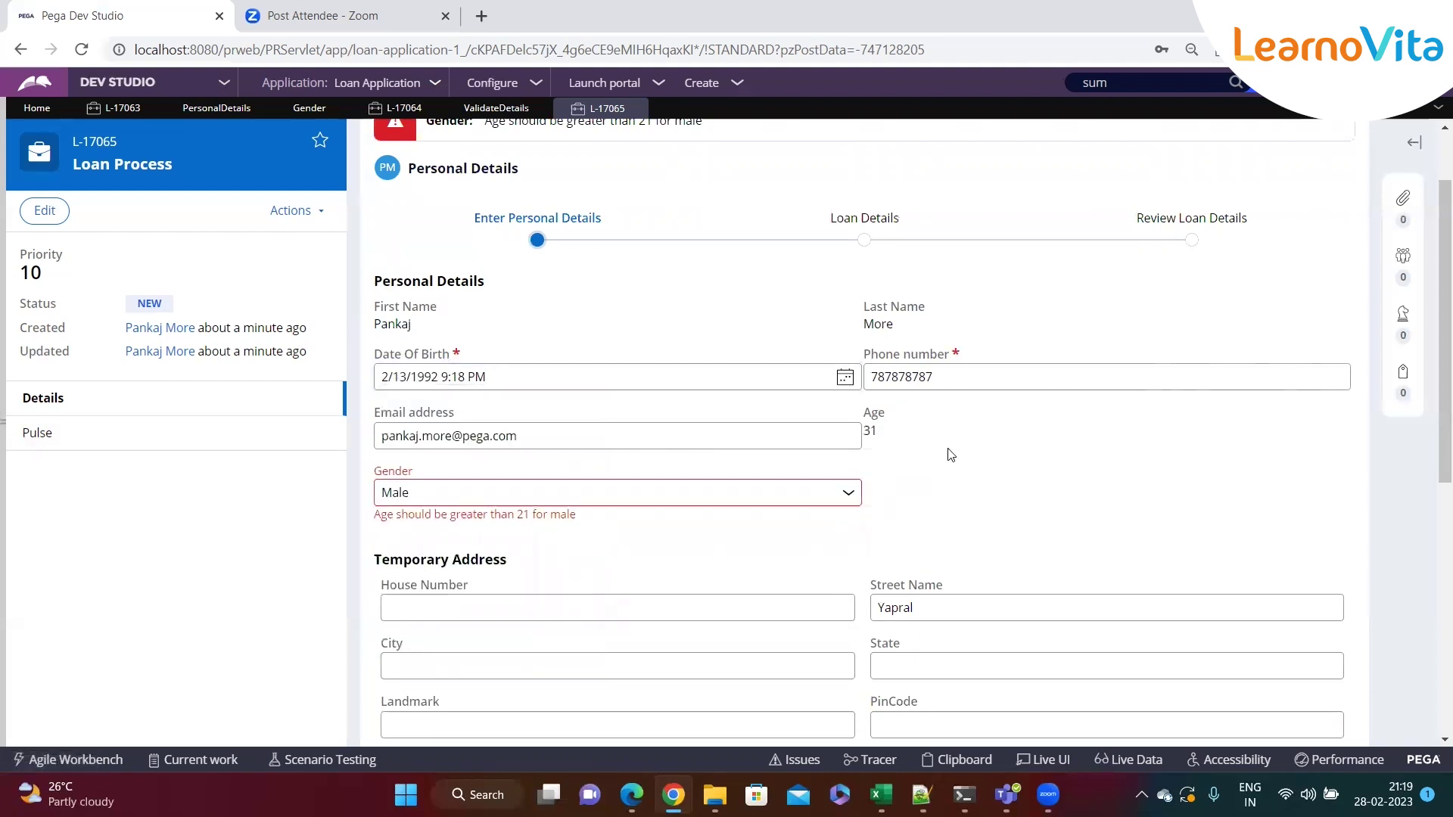
# Refresh the Loan Process case, discarding the unsaved changes, and reopen the Enter Personal Details assignment
pyautogui.click(317, 211)
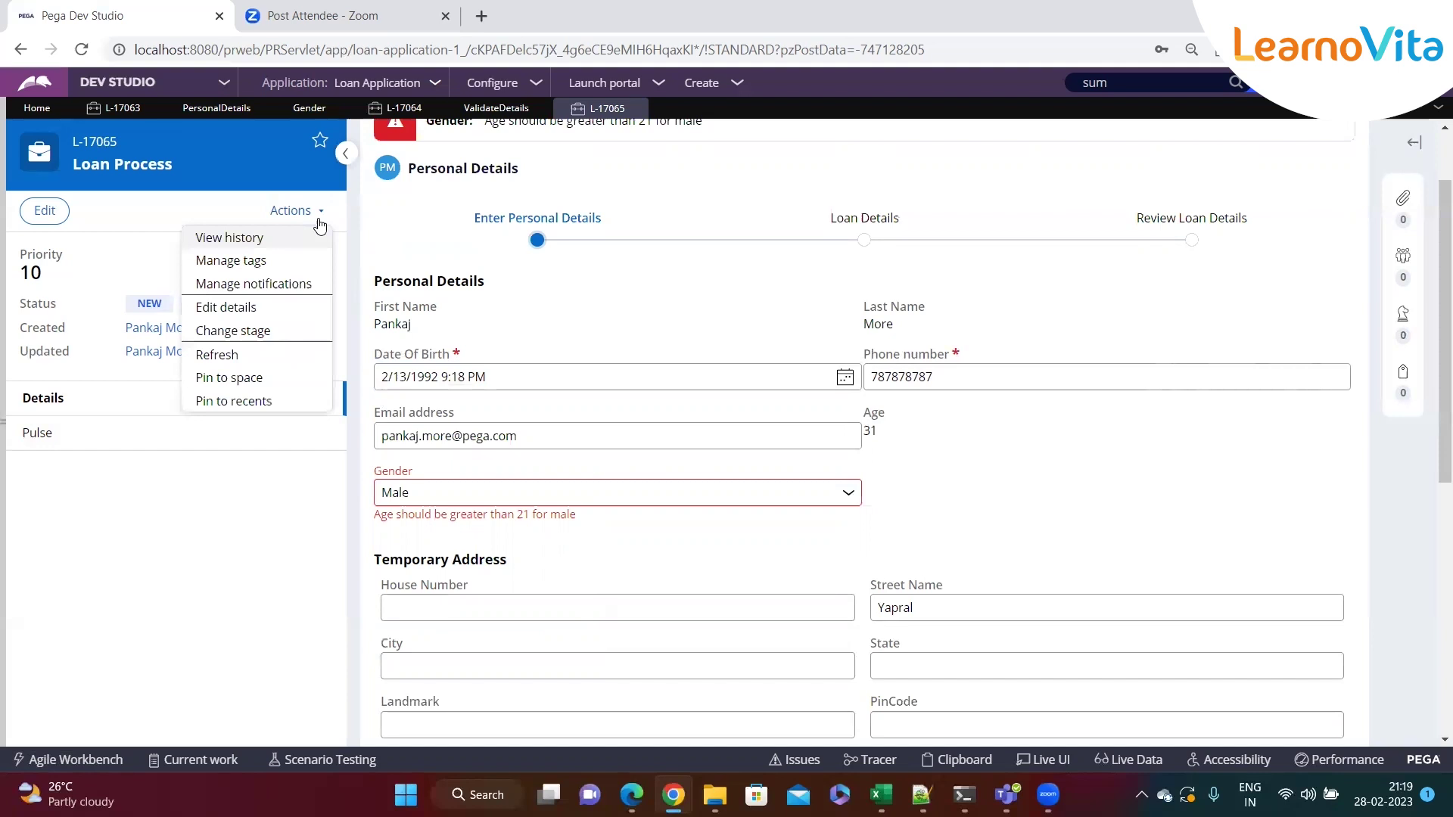
pyautogui.click(256, 360)
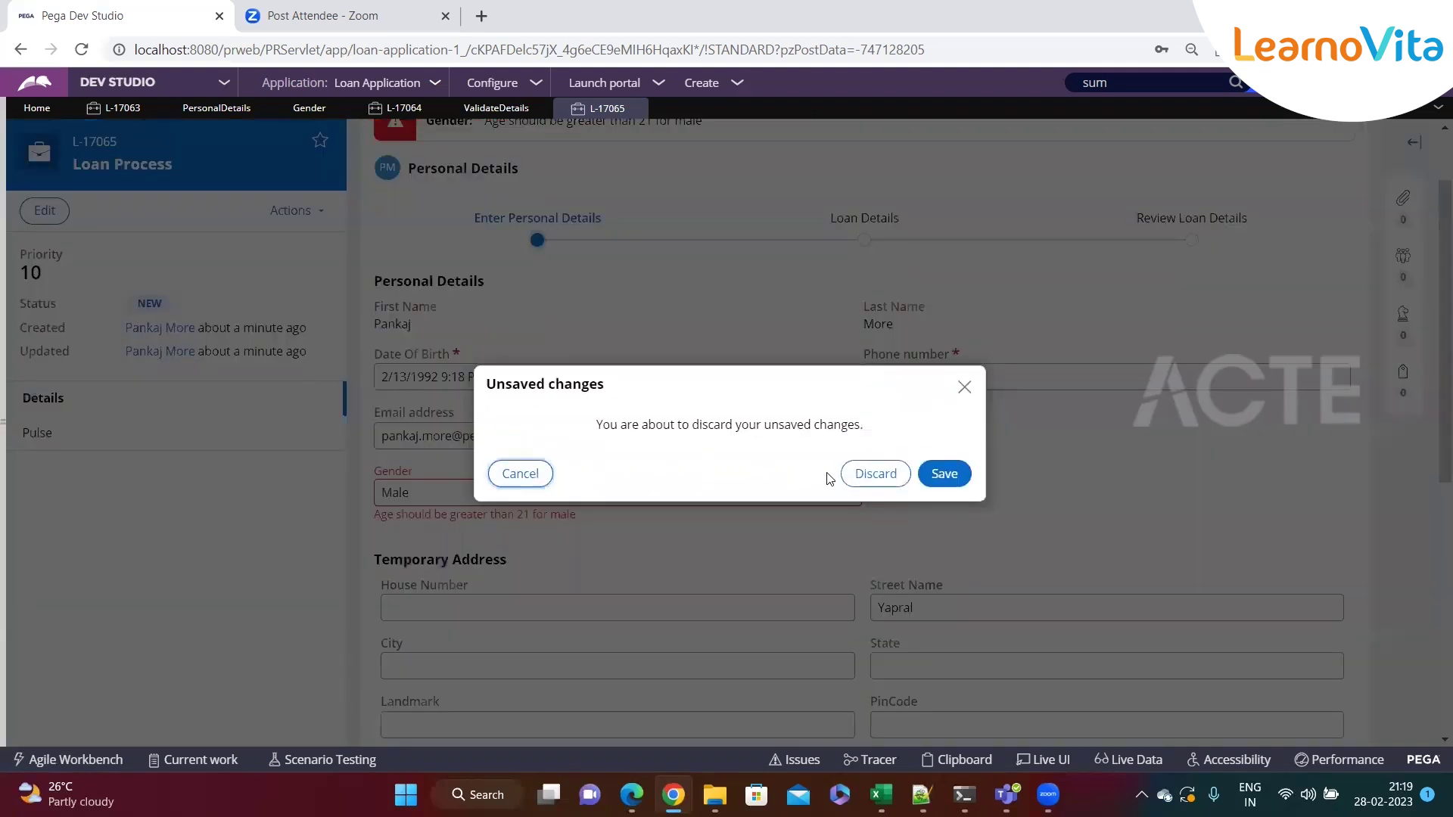
pyautogui.click(865, 474)
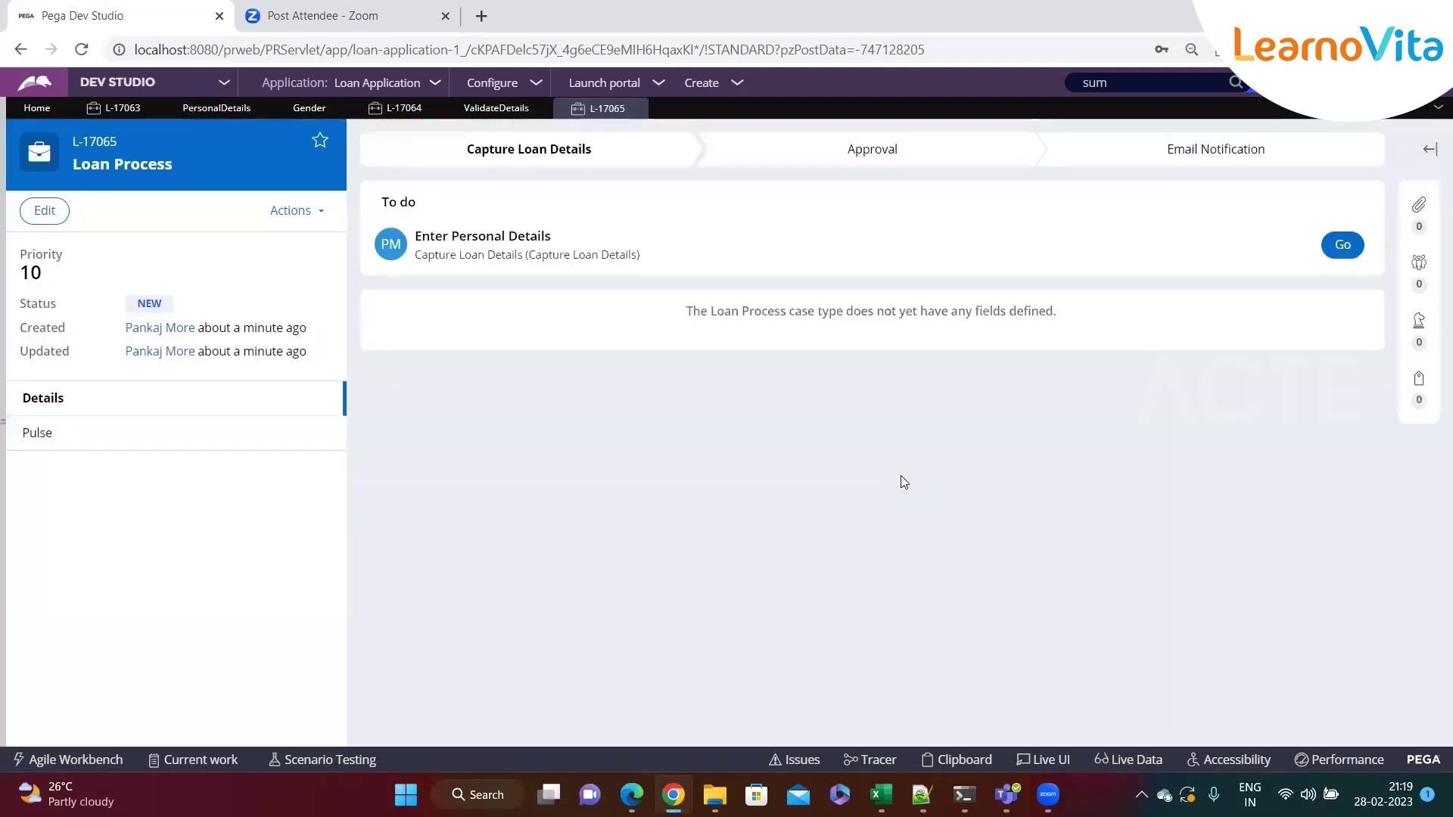
pyautogui.click(1339, 243)
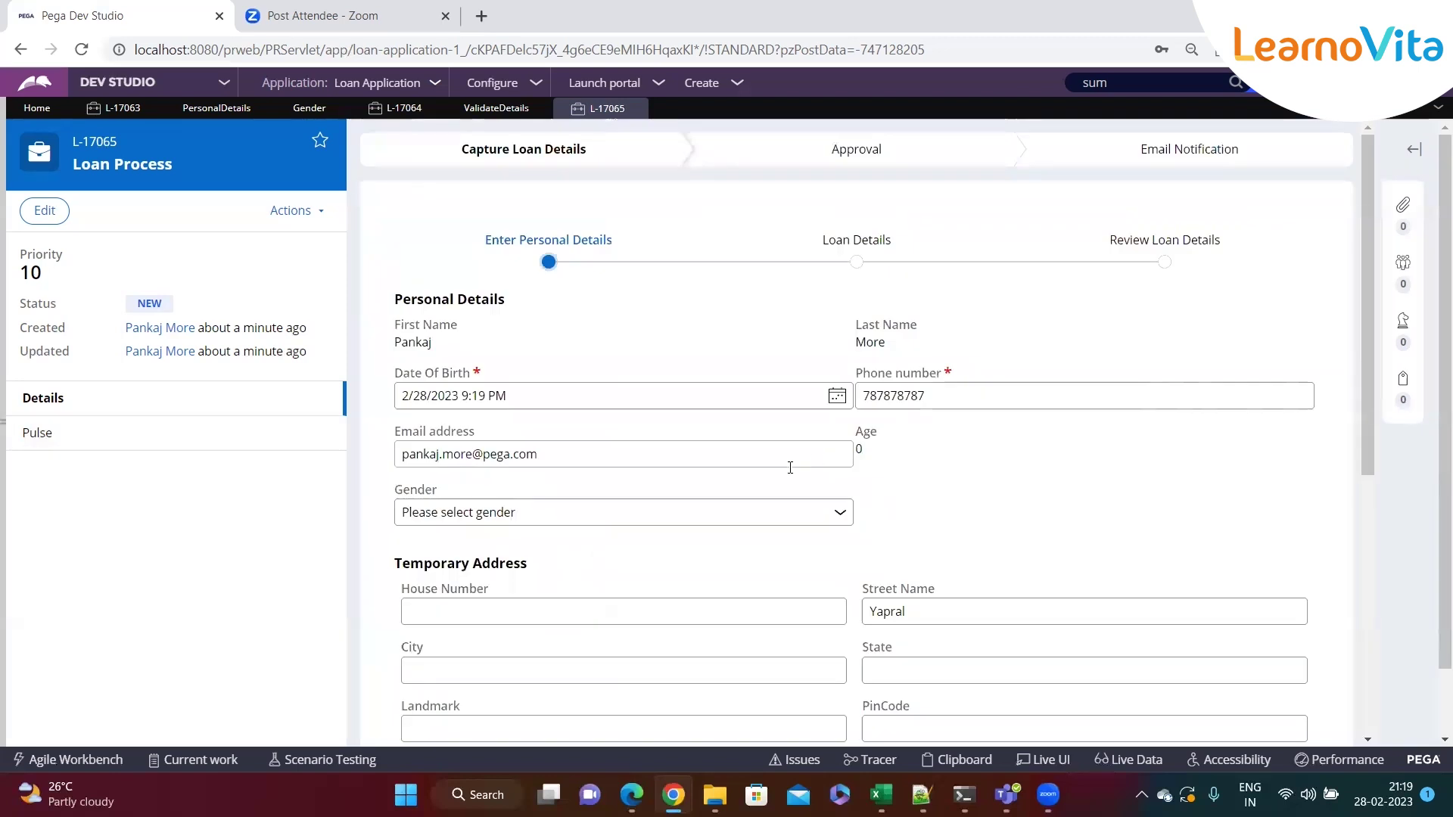
# Set the gender to Male with a date of birth above age 21, and submit the personal details
pyautogui.click(497, 524)
pyautogui.click(457, 553)
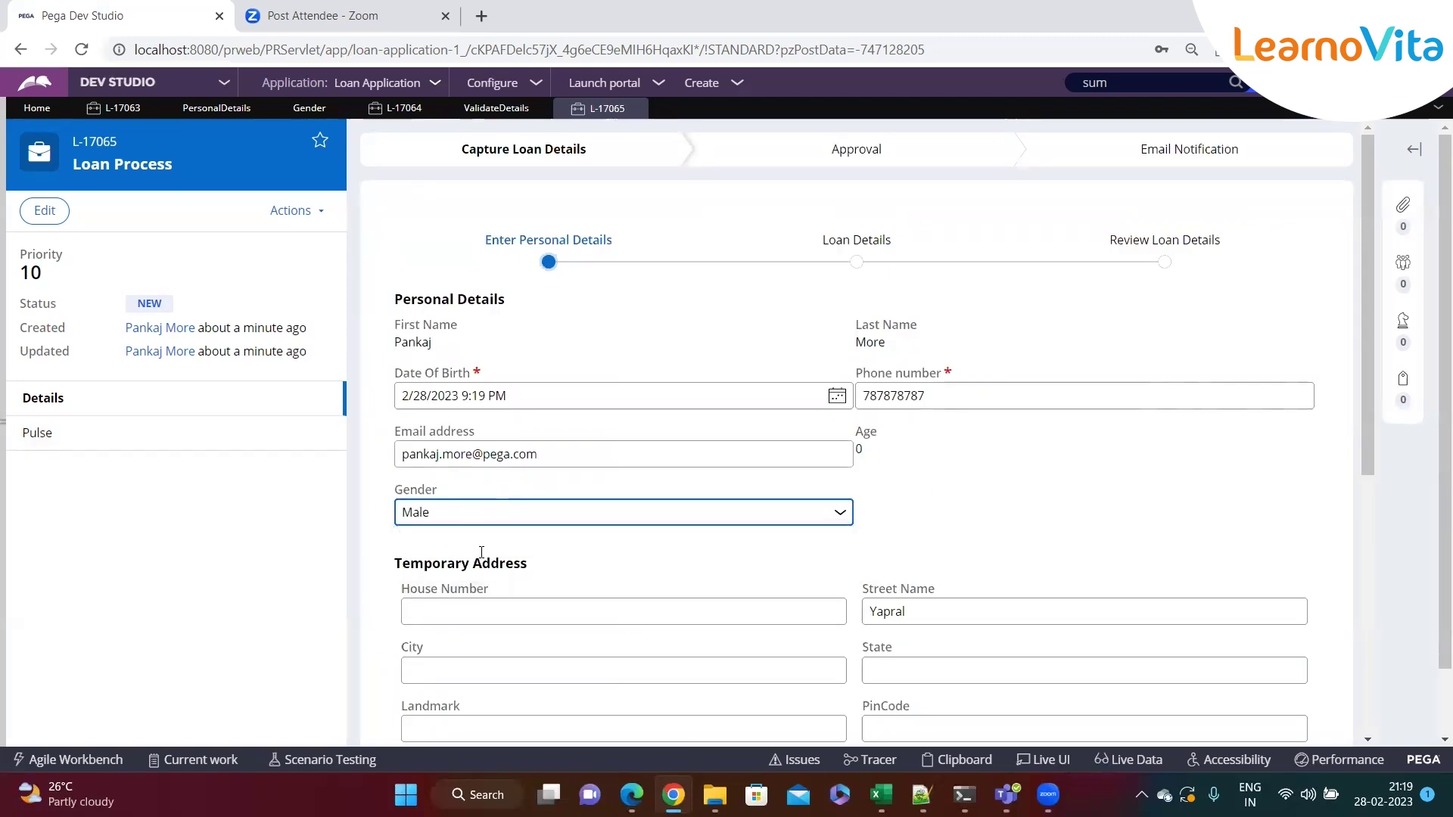
pyautogui.click(837, 397)
pyautogui.click(579, 431)
pyautogui.click(579, 430)
pyautogui.click(579, 431)
pyautogui.click(579, 431)
pyautogui.click(579, 431)
pyautogui.click(579, 430)
pyautogui.click(579, 431)
pyautogui.click(579, 431)
pyautogui.click(579, 431)
pyautogui.click(579, 431)
pyautogui.click(579, 431)
pyautogui.click(579, 431)
pyautogui.click(579, 431)
pyautogui.doubleClick(579, 430)
pyautogui.click(579, 431)
pyautogui.doubleClick(579, 430)
pyautogui.click(579, 430)
pyautogui.doubleClick(579, 431)
pyautogui.click(579, 431)
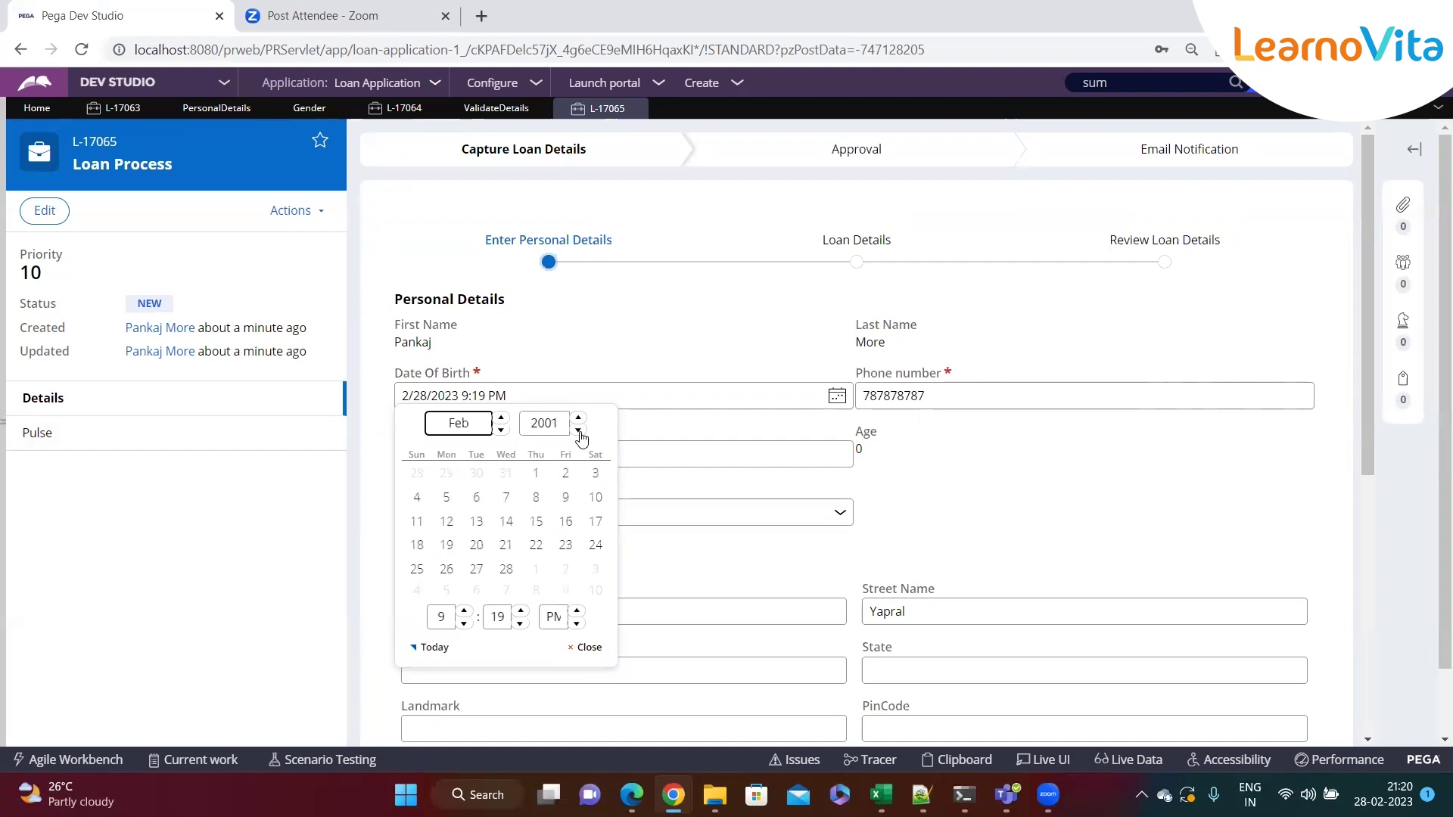
pyautogui.click(546, 502)
pyautogui.scroll(-6, 956, 509)
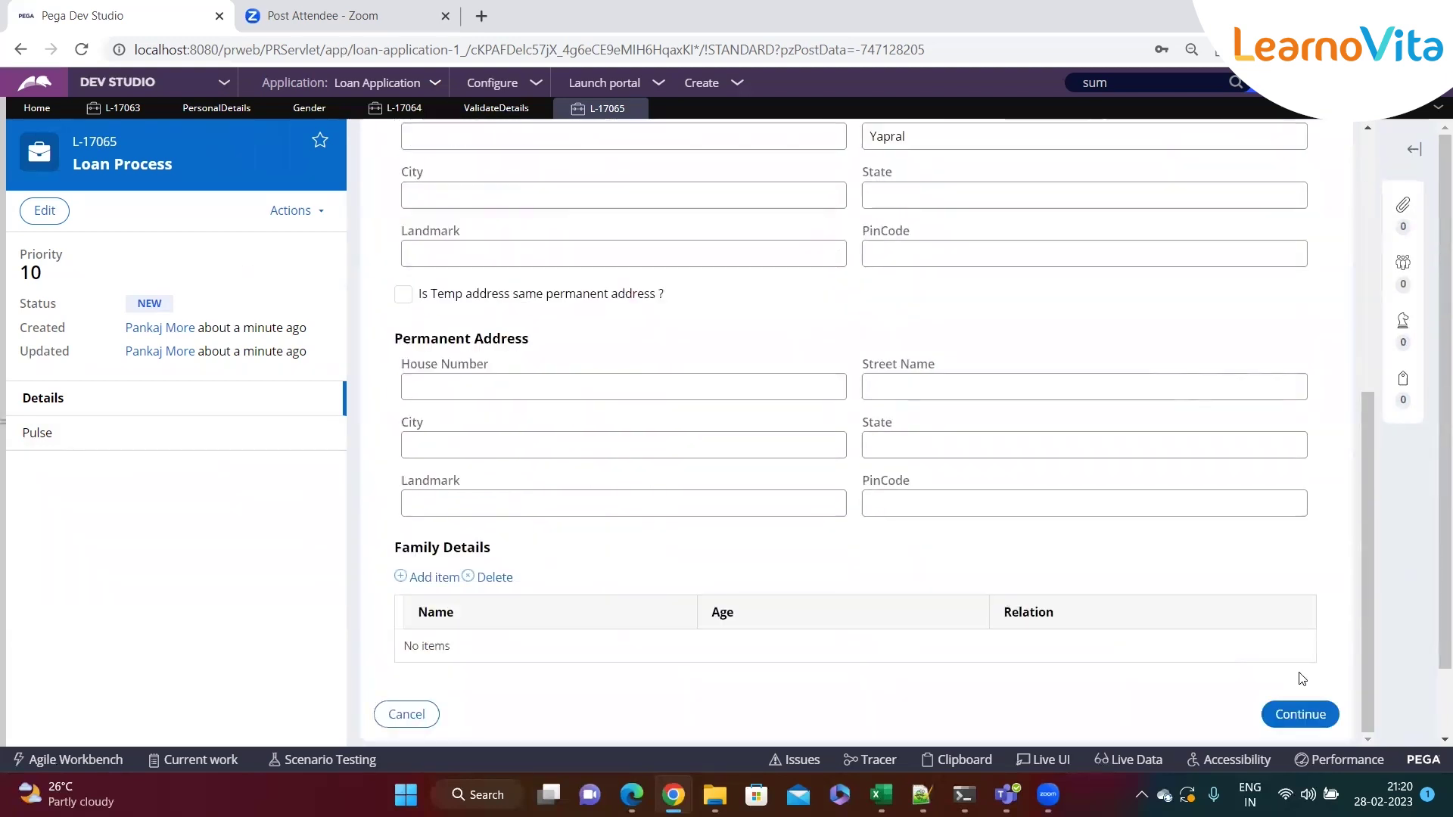
pyautogui.click(1301, 715)
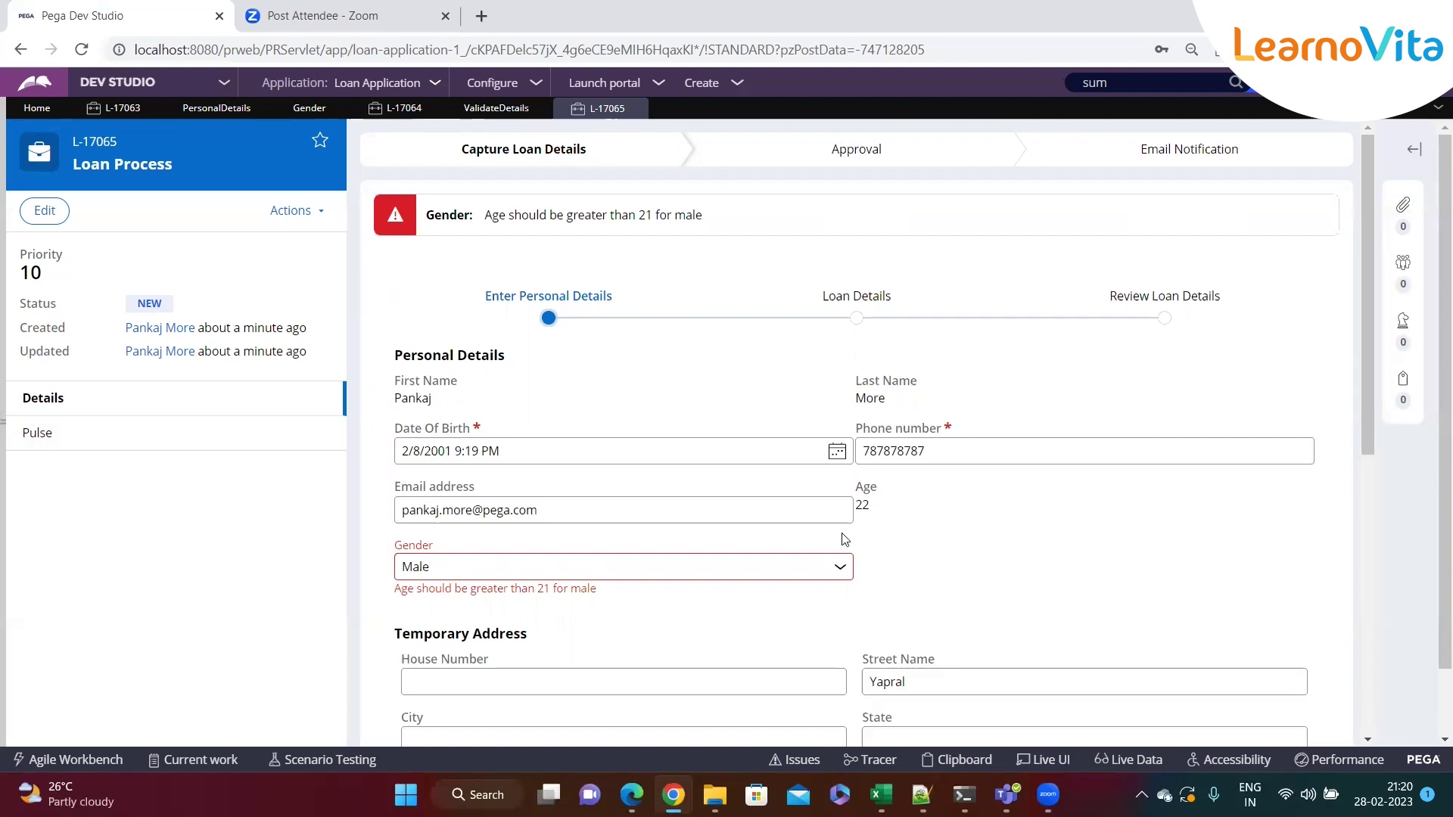
# In the Validate Details rule, change the .Age comparison in the Require that condition to >= and save the rule
pyautogui.click(499, 110)
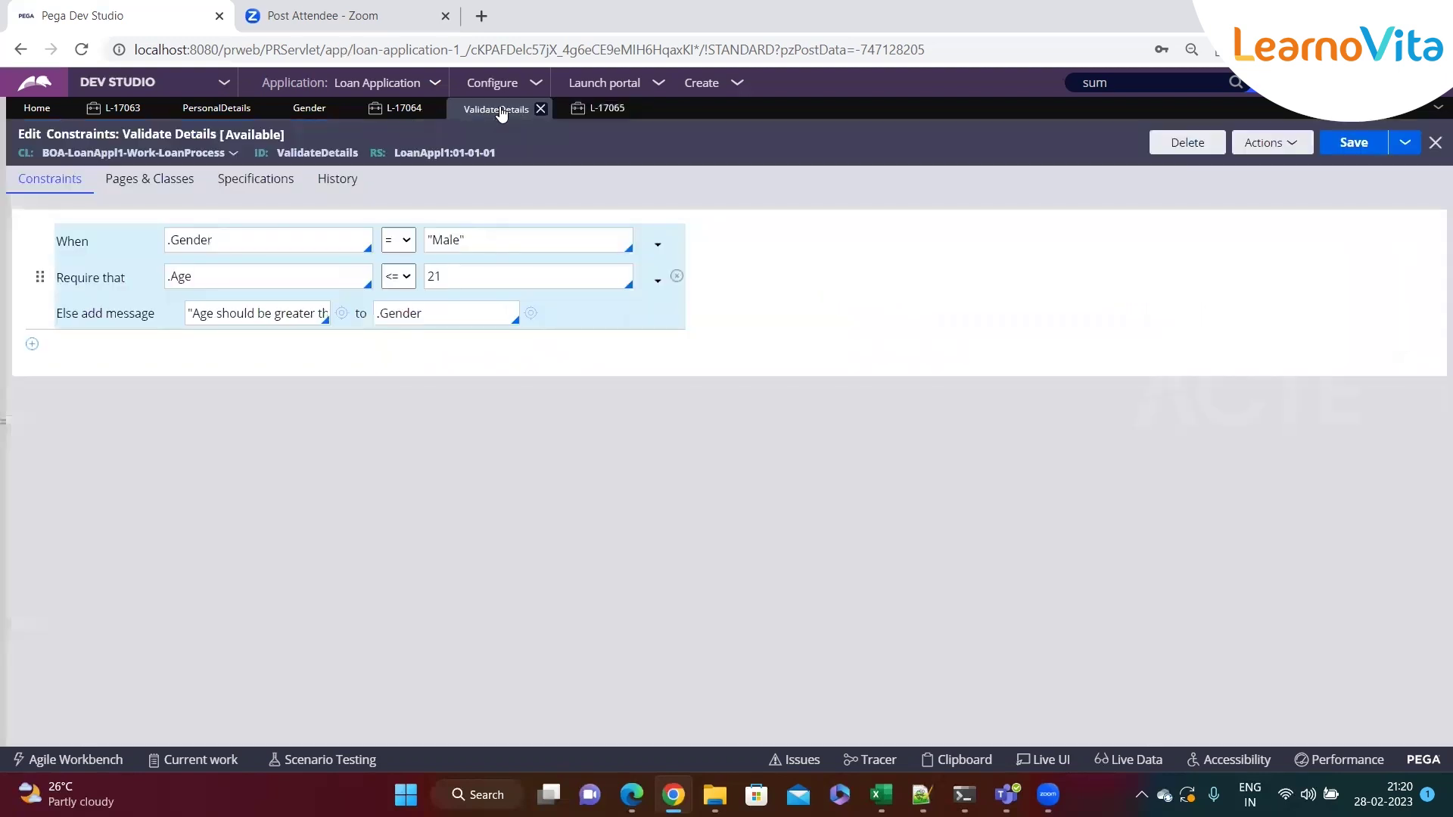
pyautogui.click(602, 111)
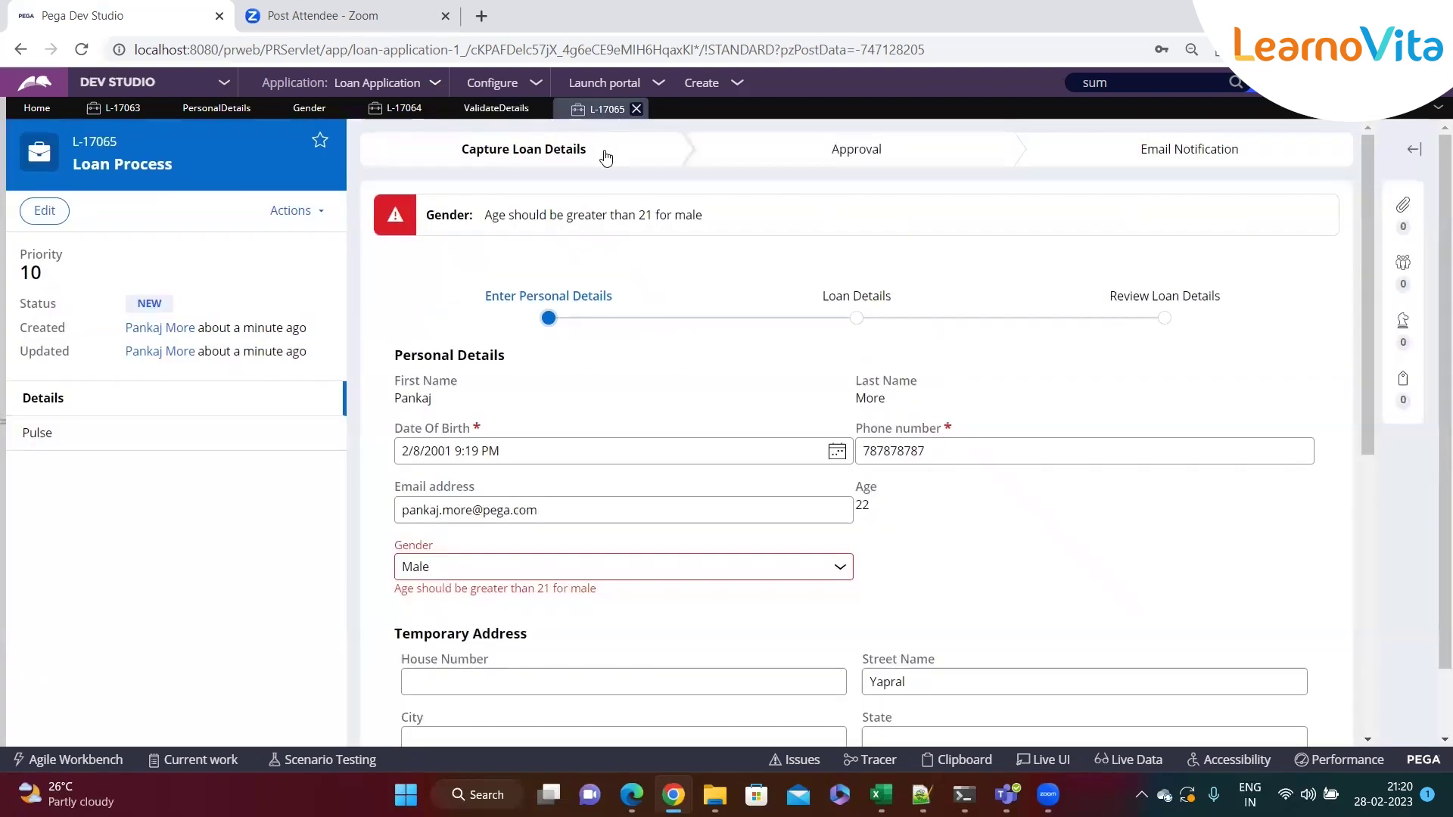
pyautogui.click(484, 112)
pyautogui.click(256, 271)
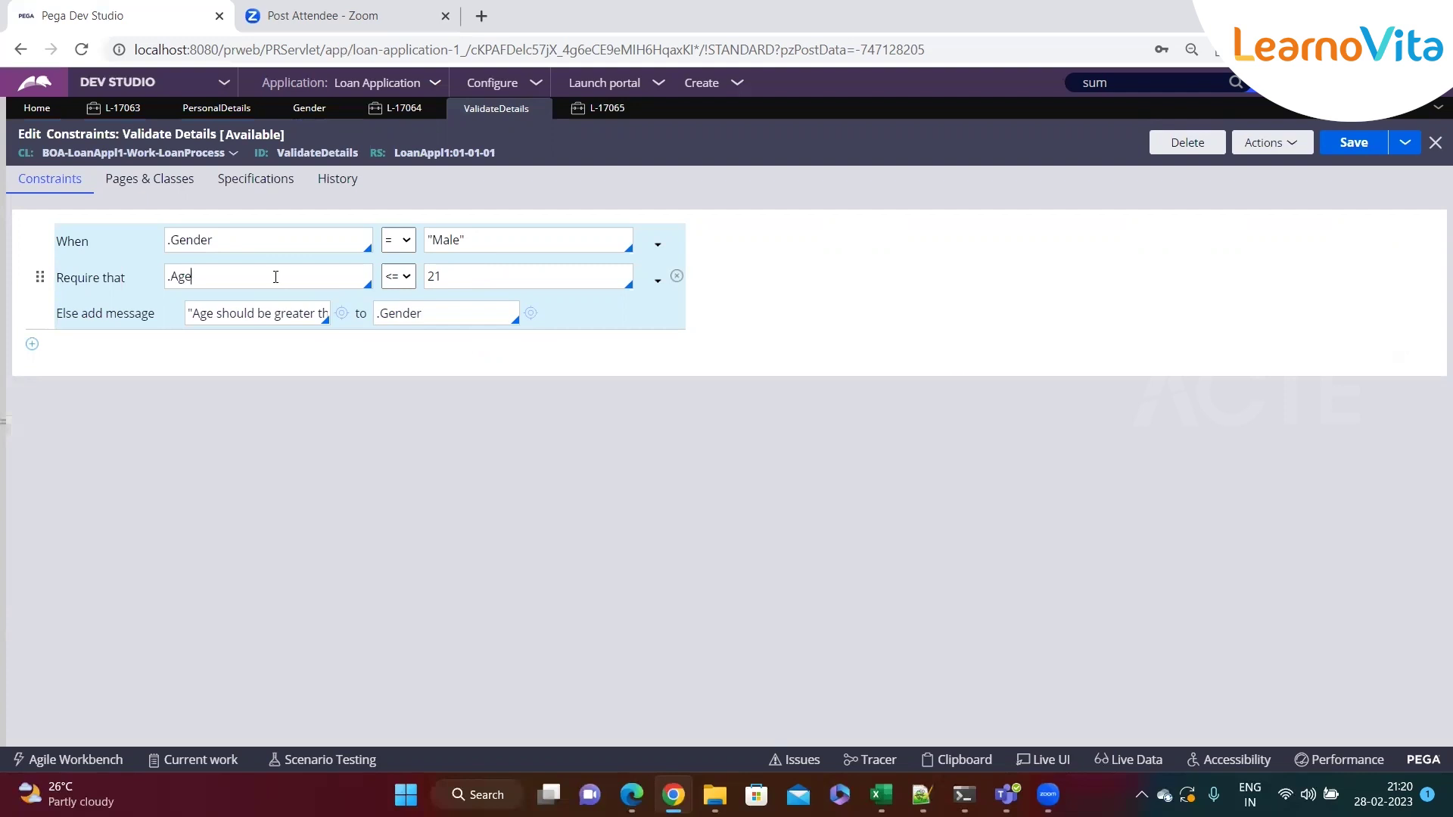
pyautogui.moveTo(207, 277); pyautogui.dragTo(170, 277)
pyautogui.click(213, 281)
pyautogui.click(398, 277)
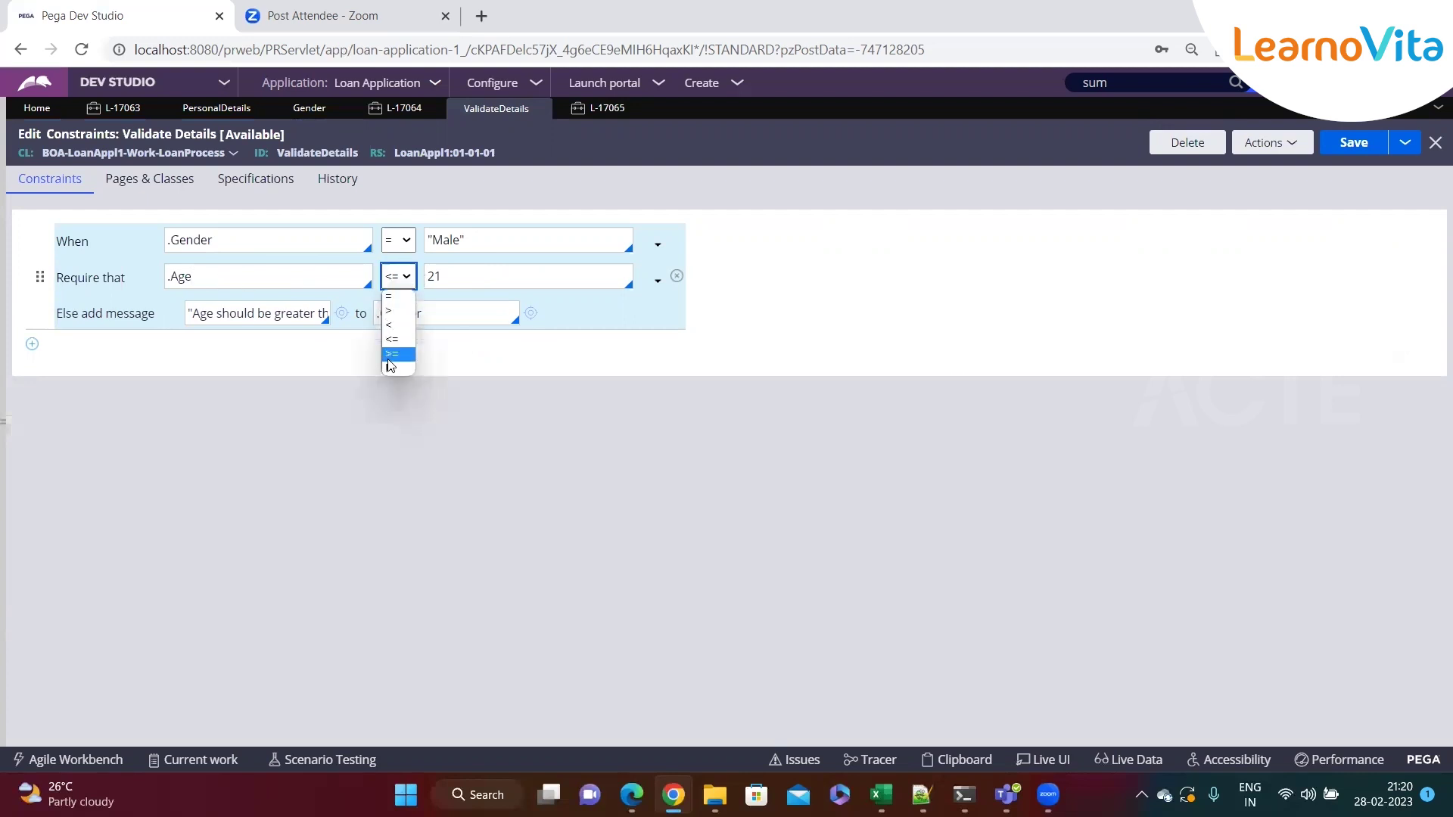
pyautogui.click(392, 357)
pyautogui.hotkey('ctrl', 's')
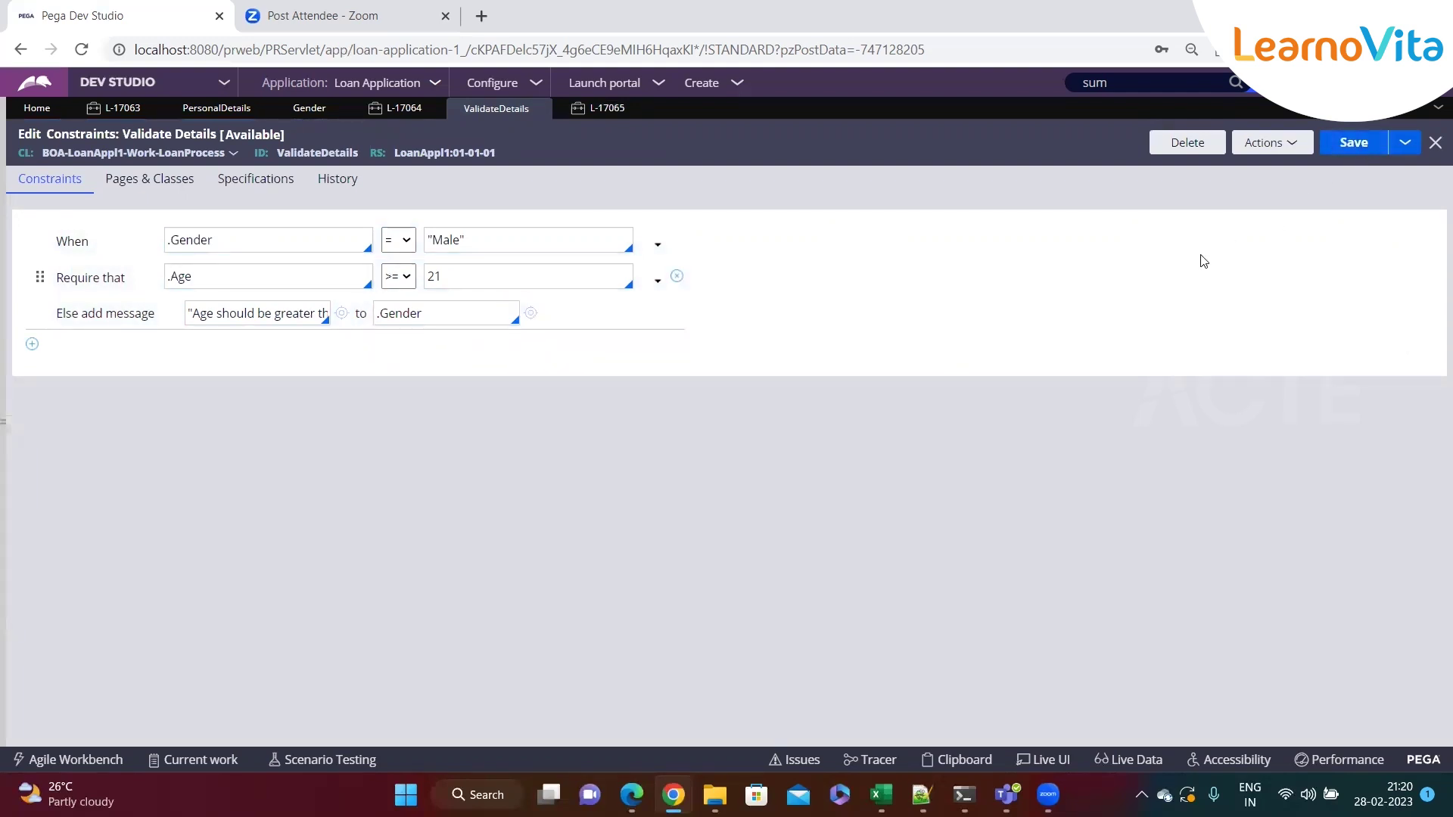
# Return to the Loan Process case and resubmit the personal details to retest the corrected constraint
pyautogui.click(568, 115)
pyautogui.scroll(-7, 1311, 658)
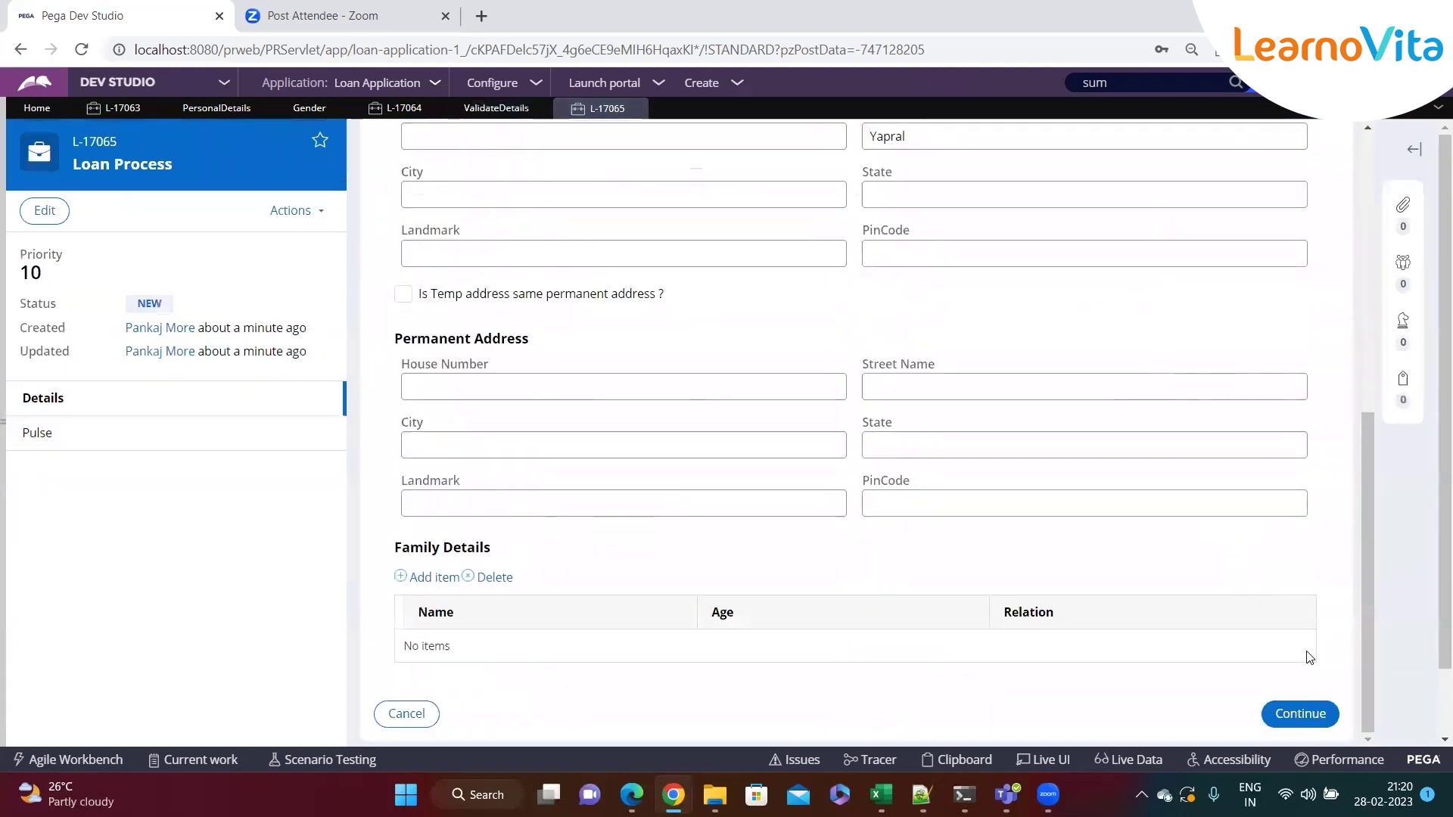
pyautogui.click(1298, 639)
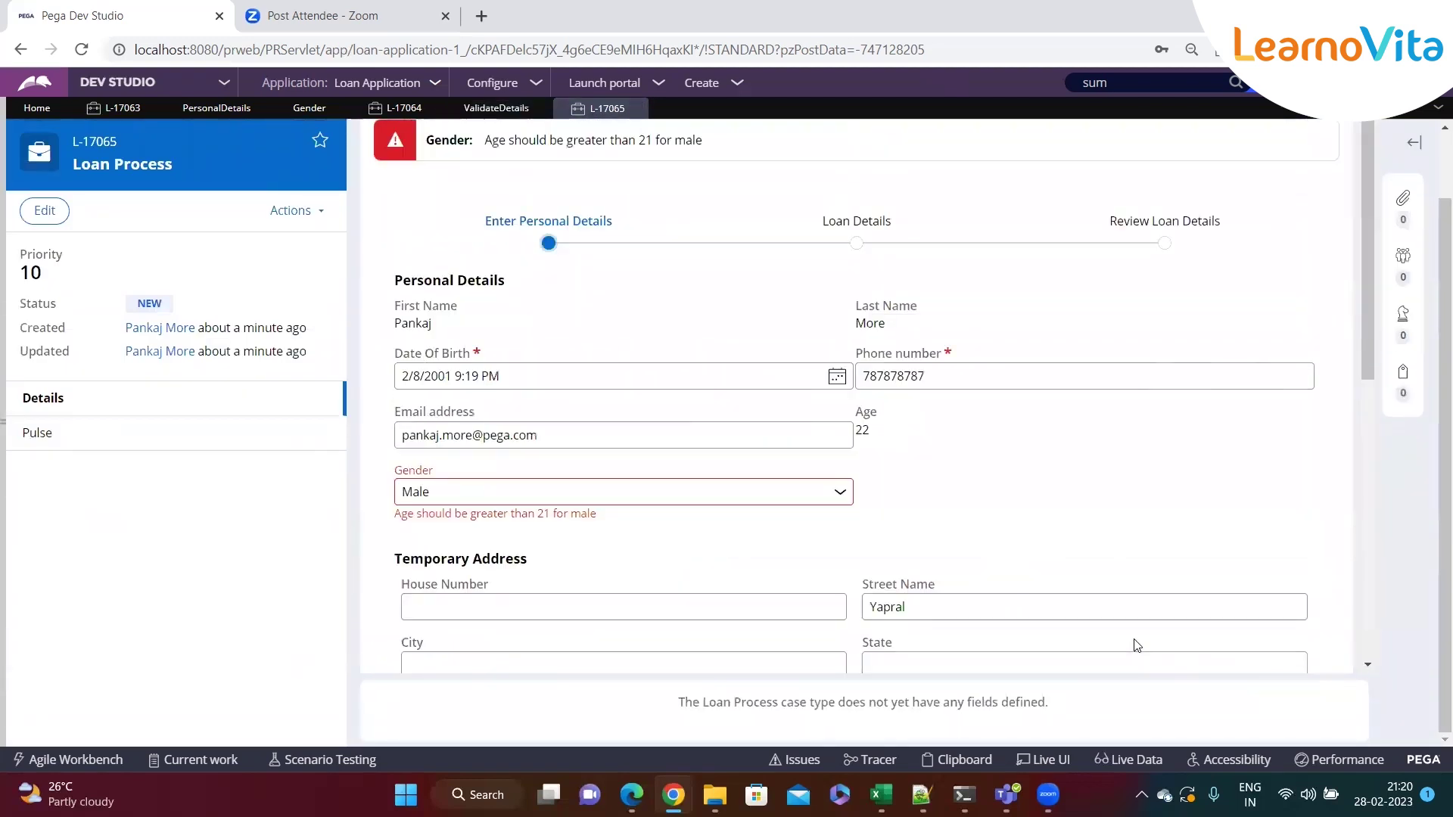
pyautogui.scroll(-5, 1174, 642)
pyautogui.scroll(-2, 1258, 633)
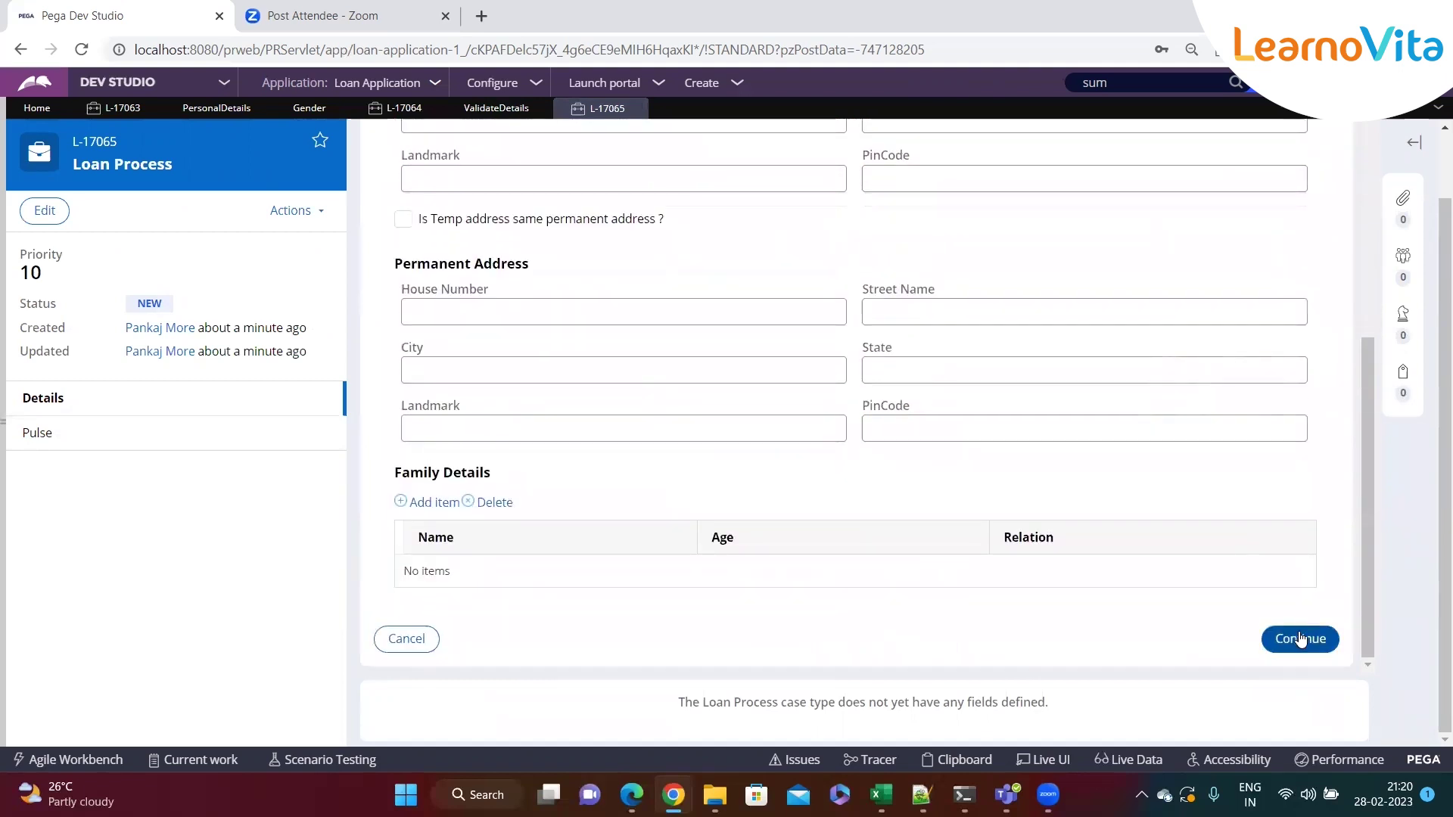
pyautogui.click(1300, 640)
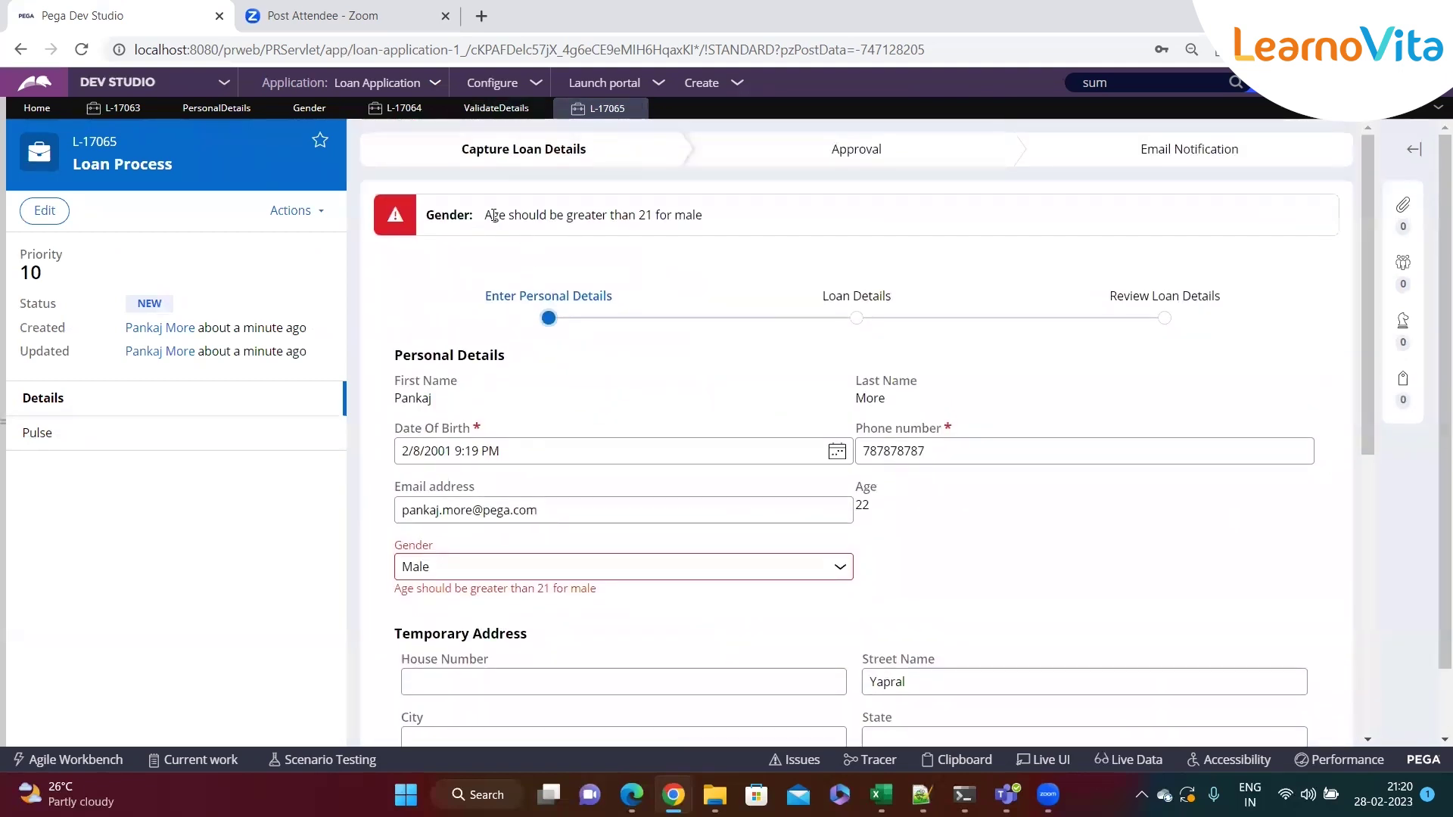
# Go back to the Validate Details rule and add a second constraint below the Male one
pyautogui.click(477, 109)
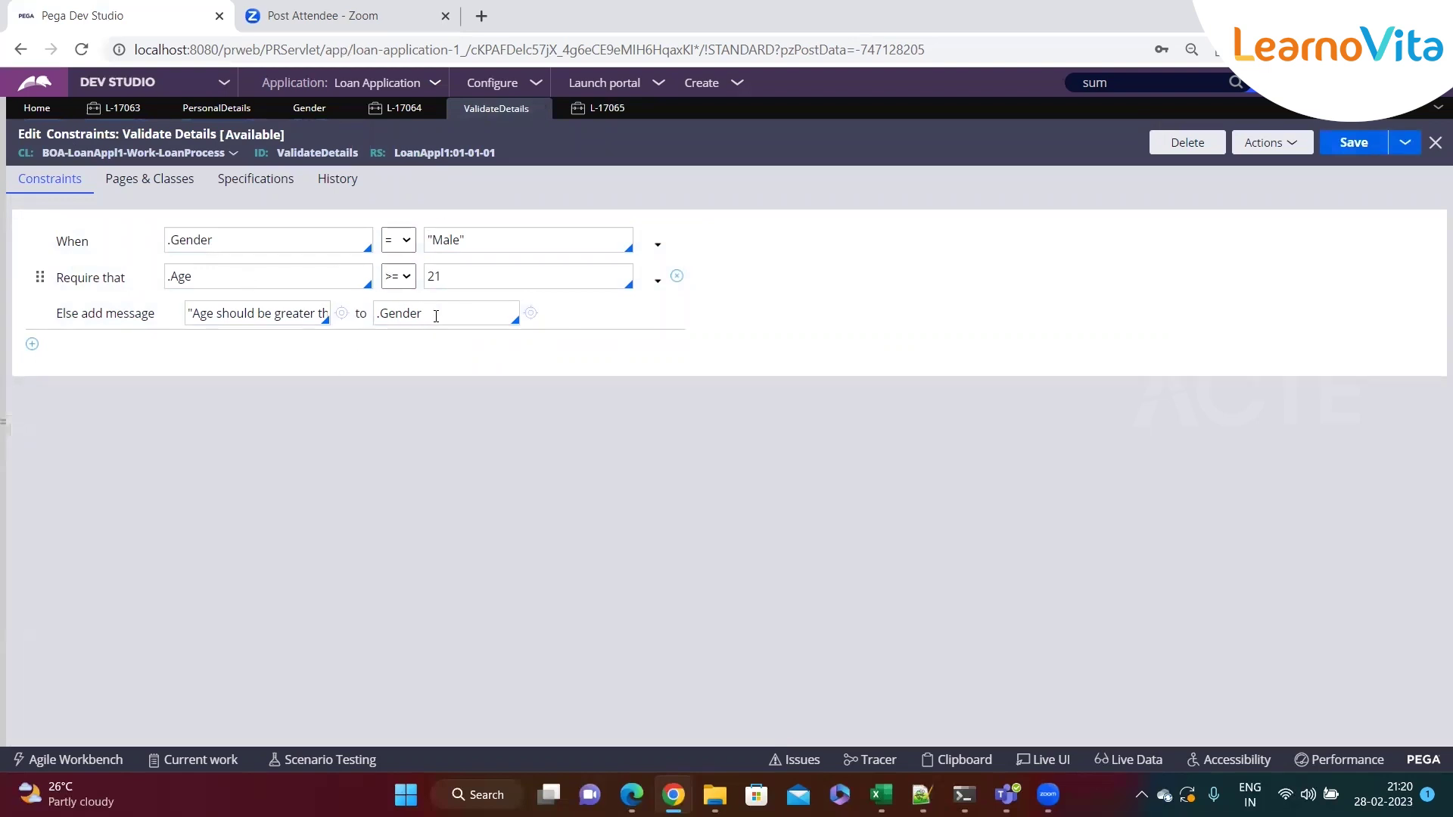
pyautogui.click(442, 316)
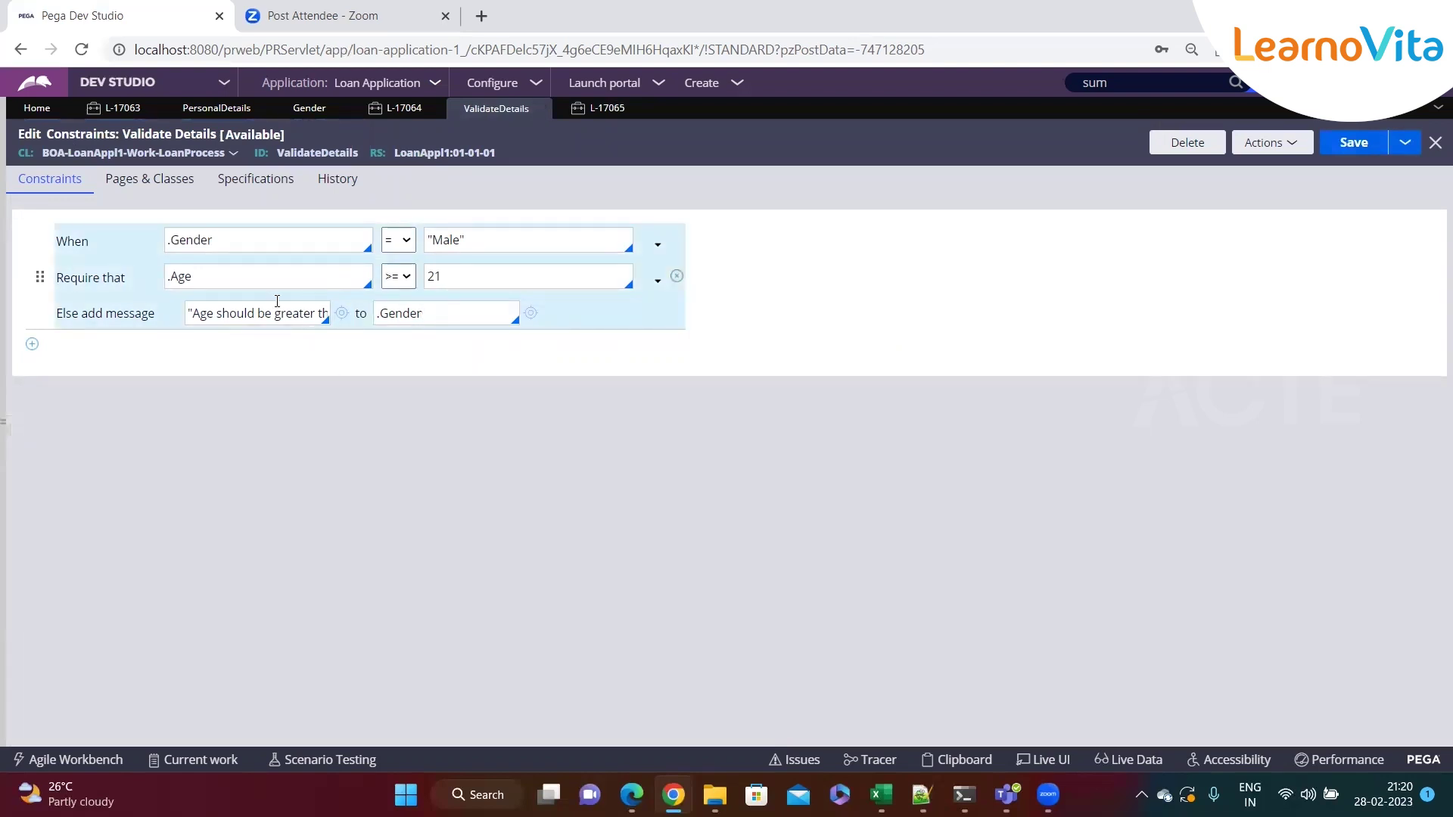
pyautogui.click(33, 347)
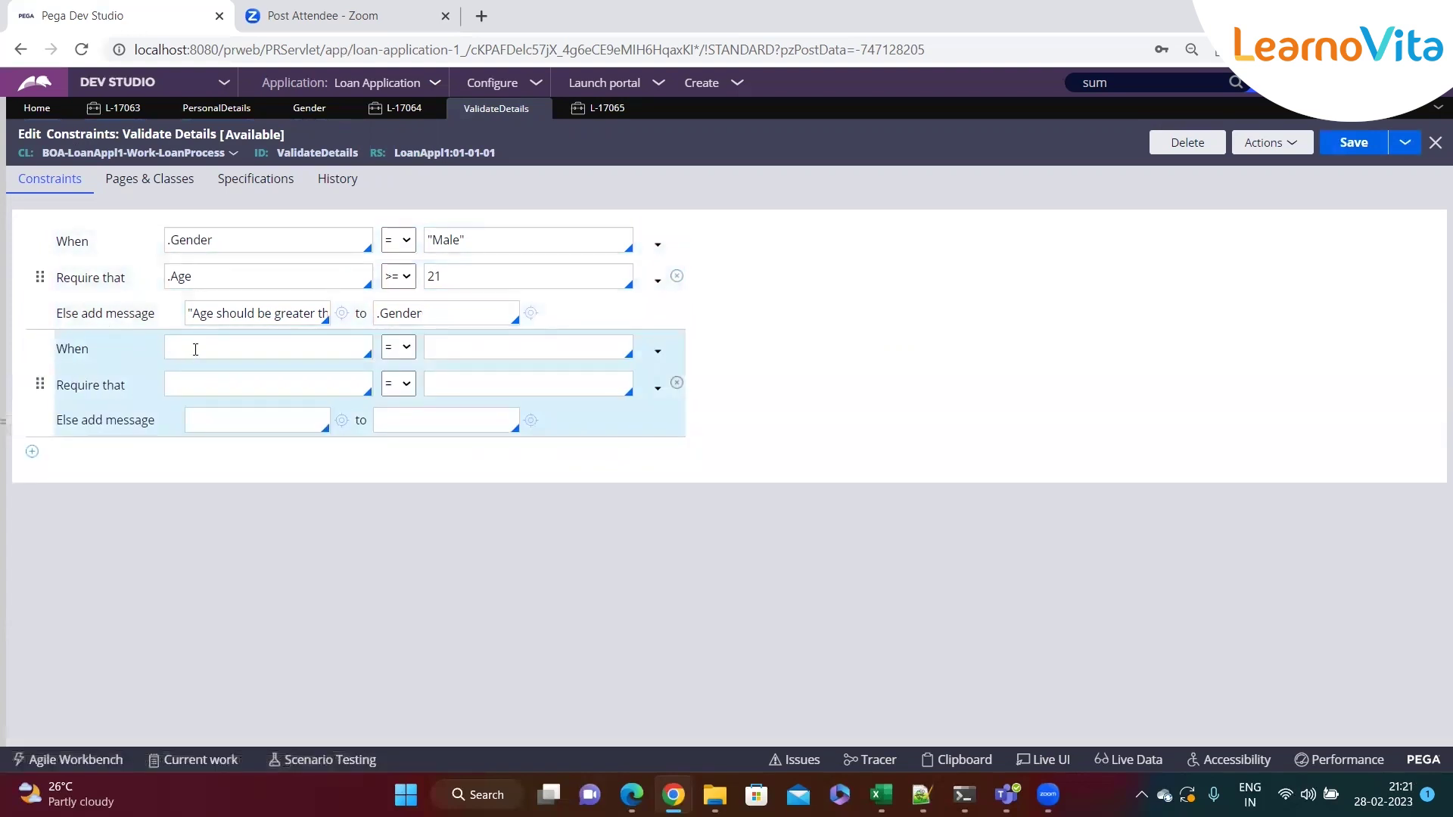
# Change the Male constraint's Require that condition to "[a datetime] is in the [past/future]" and view its options, keeping Past
pyautogui.click(655, 285)
pyautogui.click(658, 286)
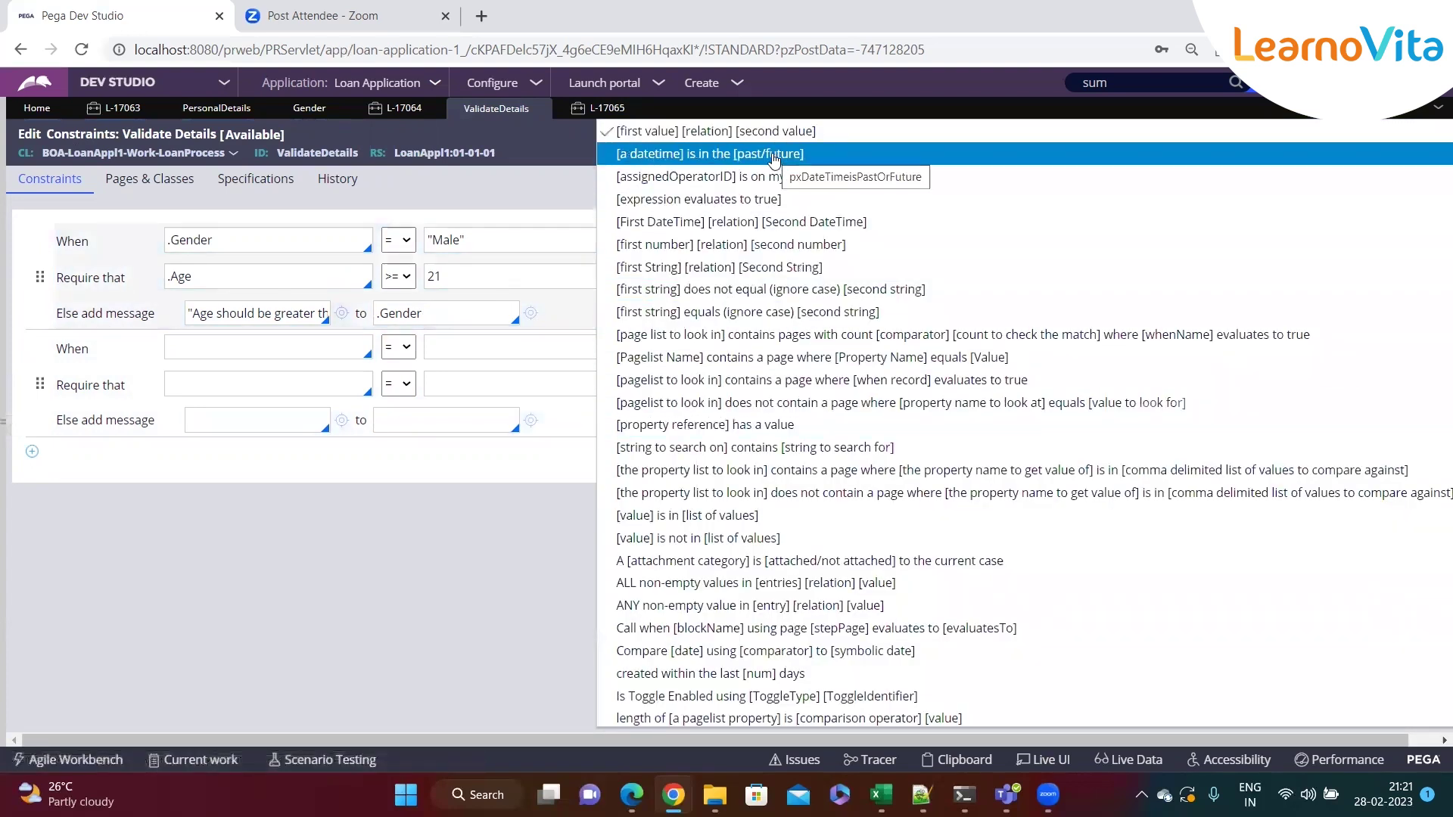
pyautogui.click(787, 155)
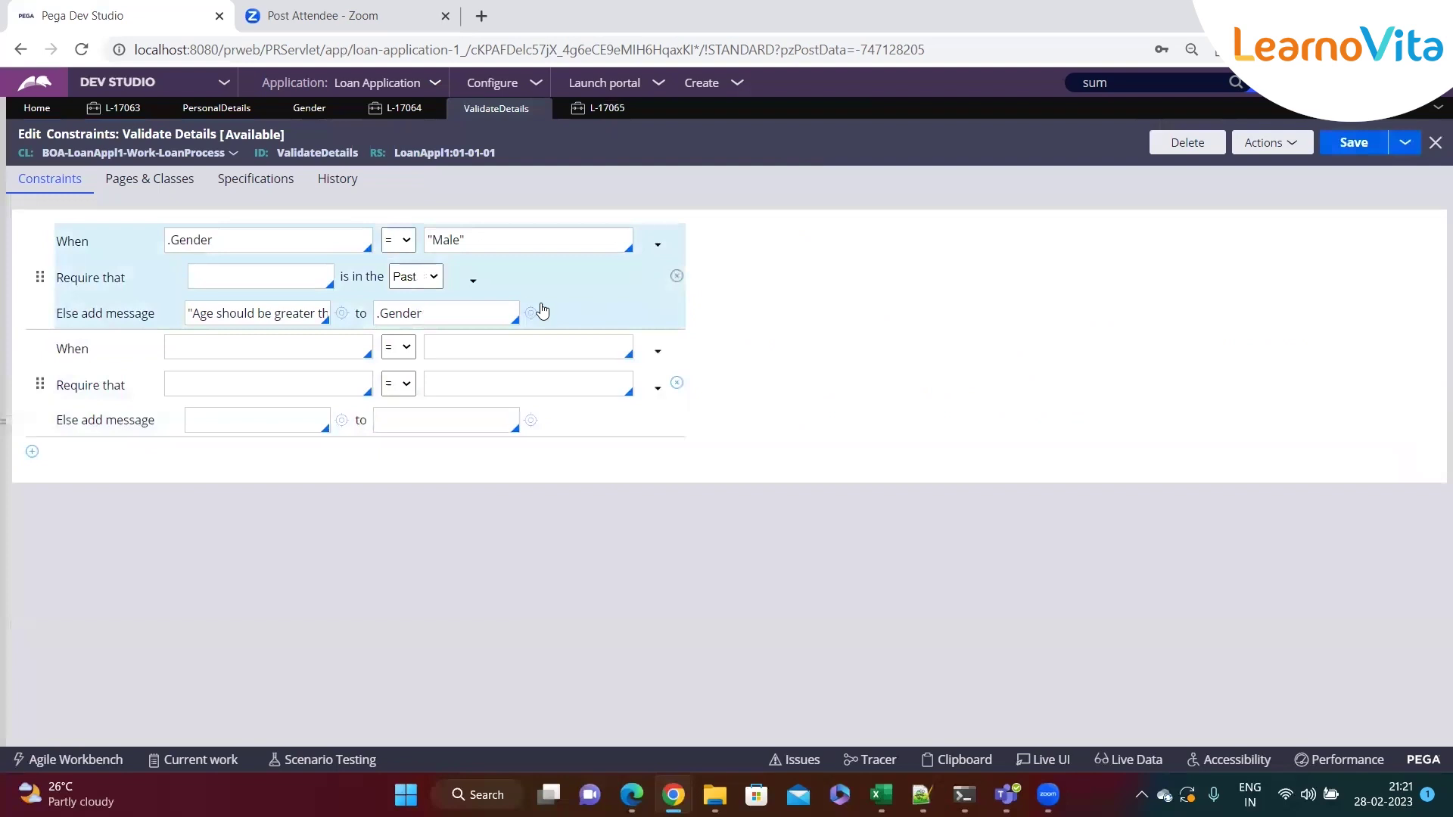
pyautogui.click(237, 278)
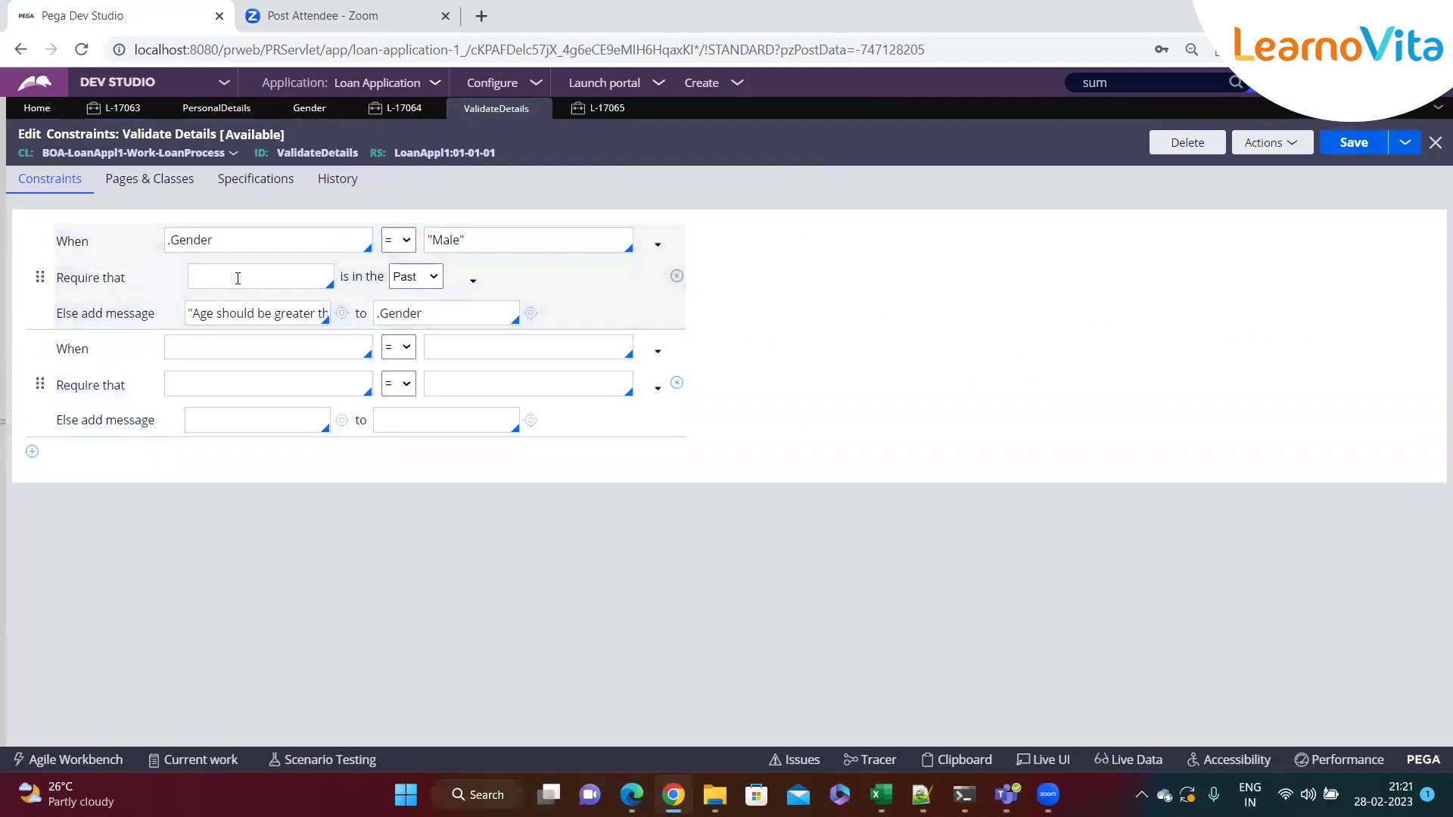
pyautogui.click(429, 274)
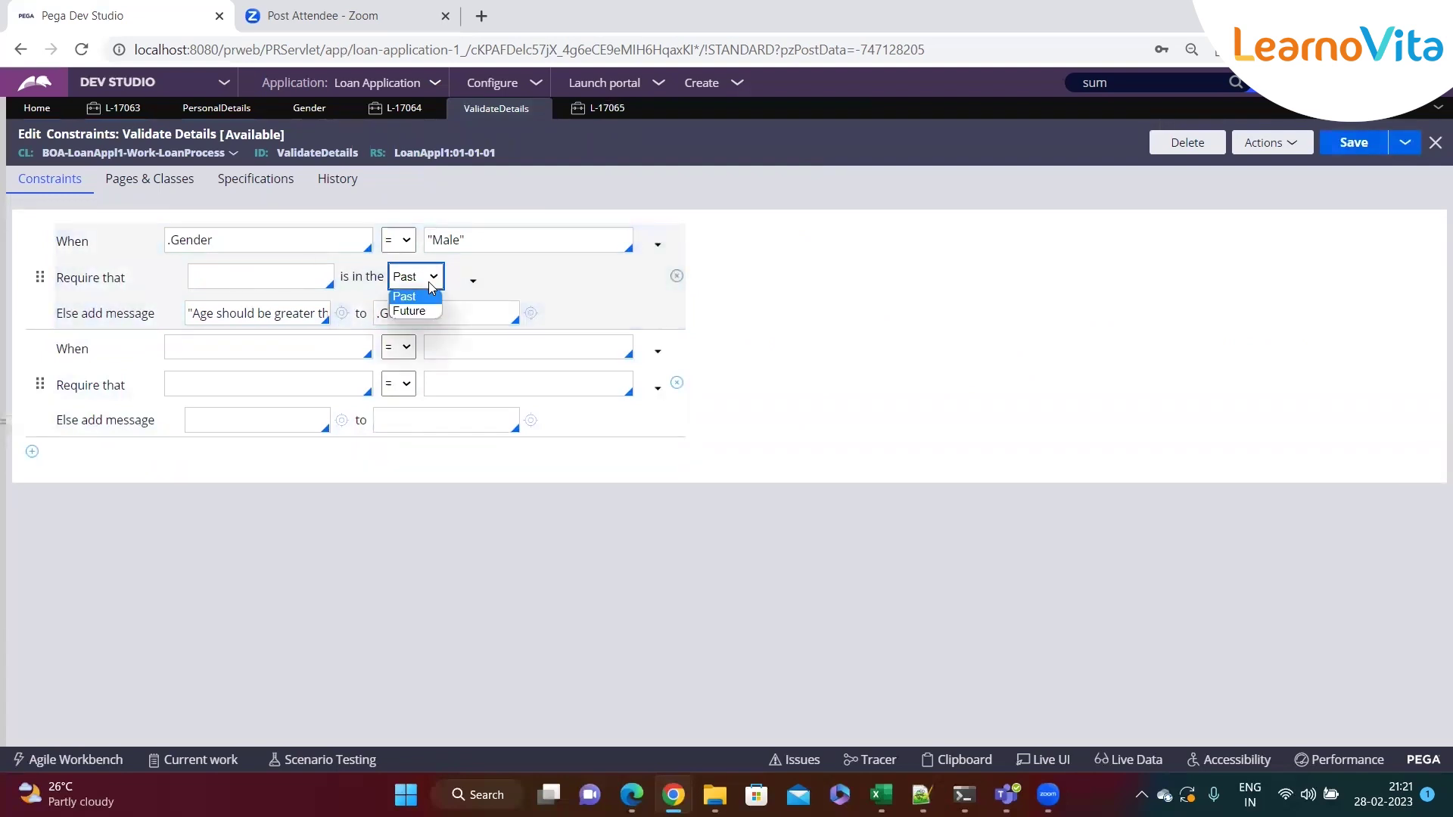
pyautogui.click(156, 527)
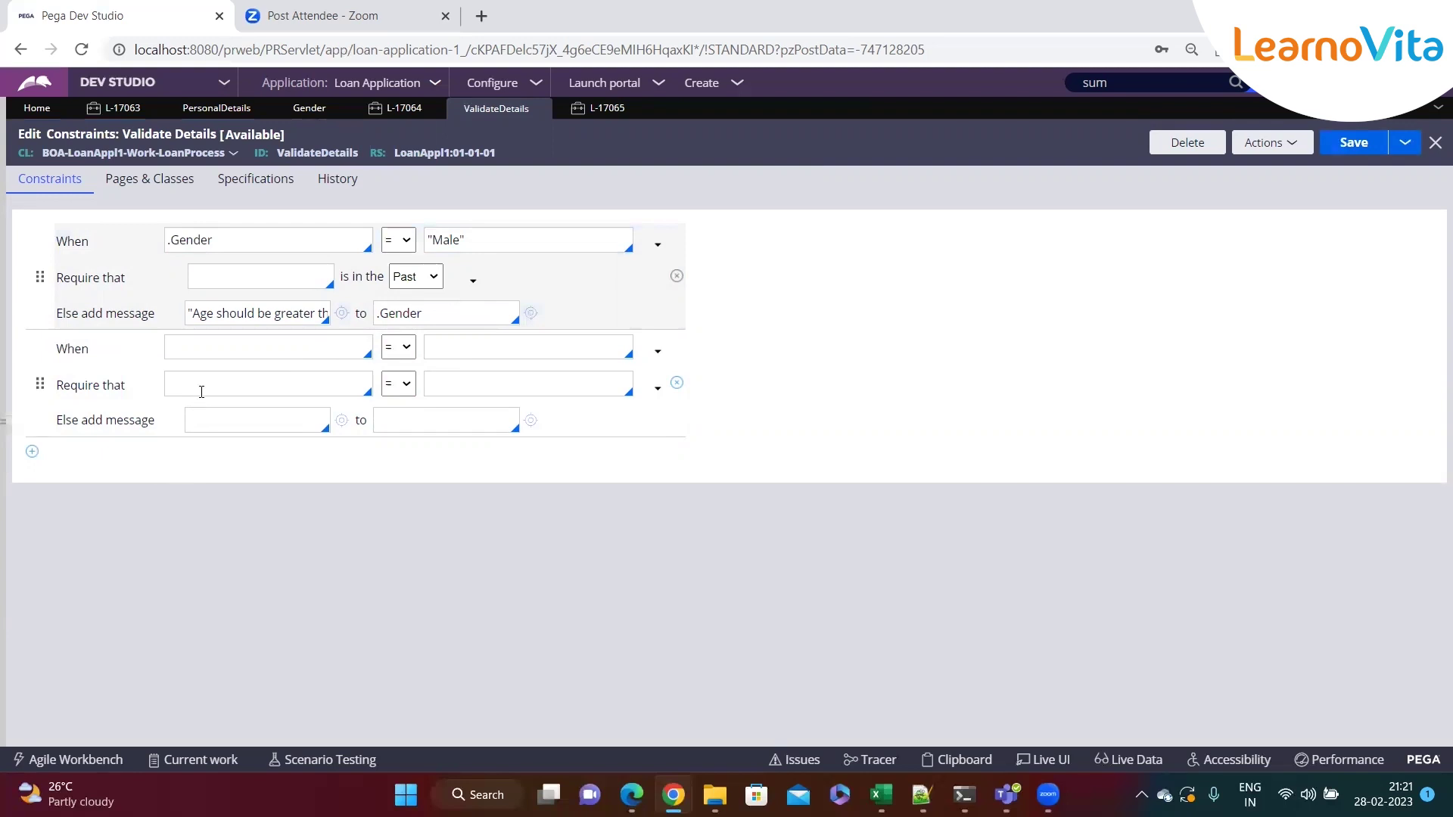
# Set .Gender as the property in the second constraint's When condition
pyautogui.click(194, 345)
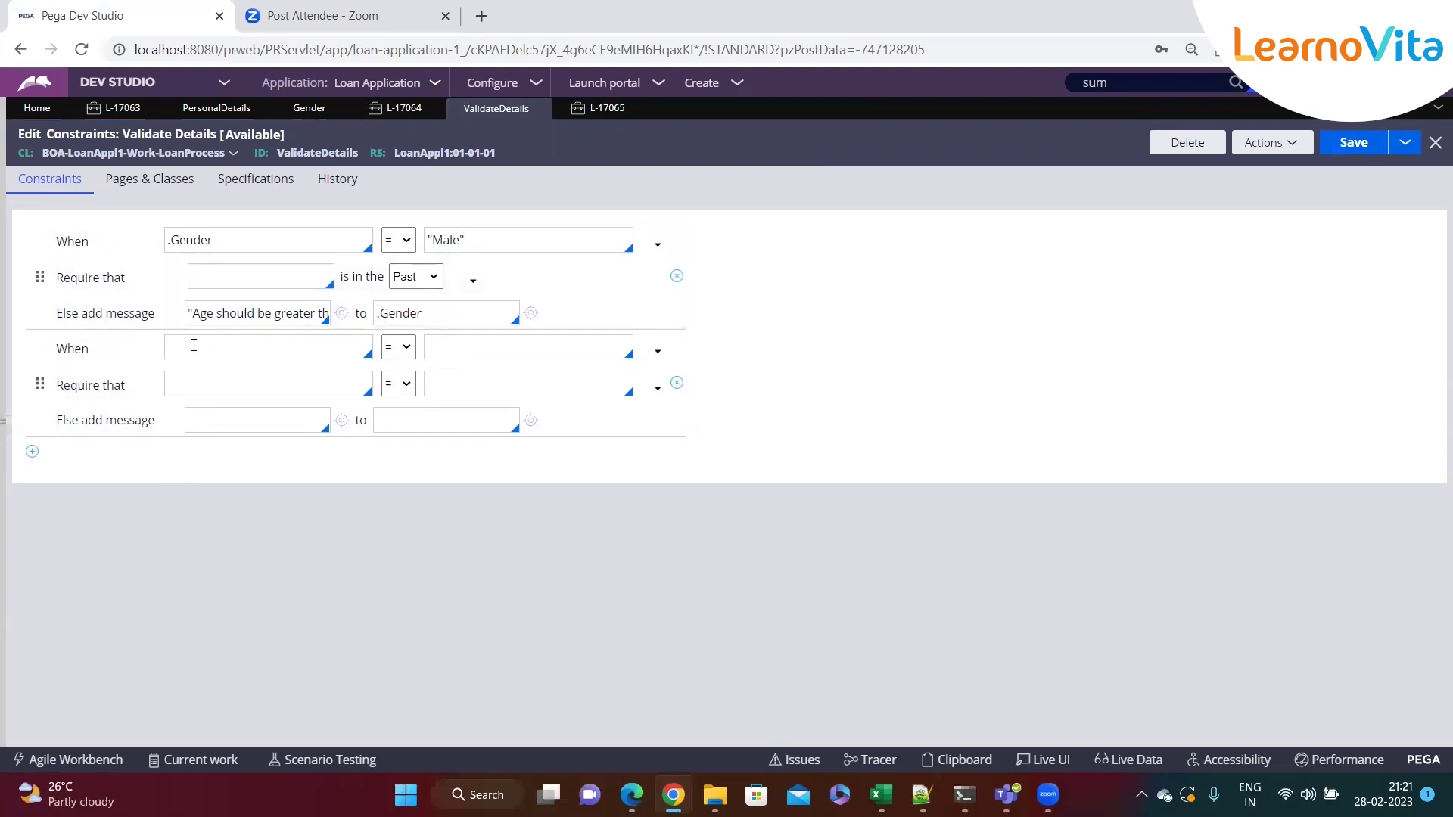
pyautogui.write('.')
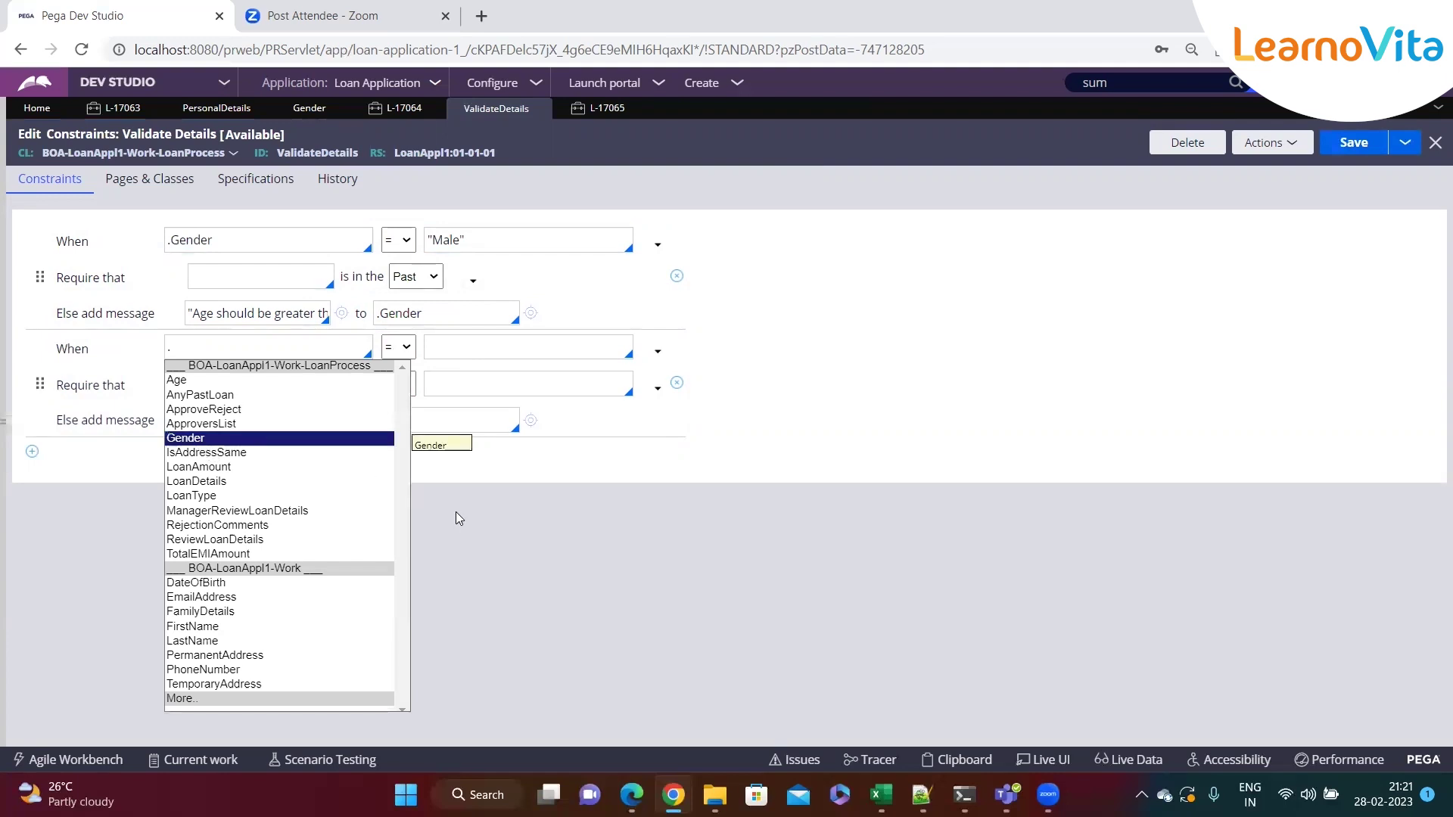
pyautogui.press('Return')
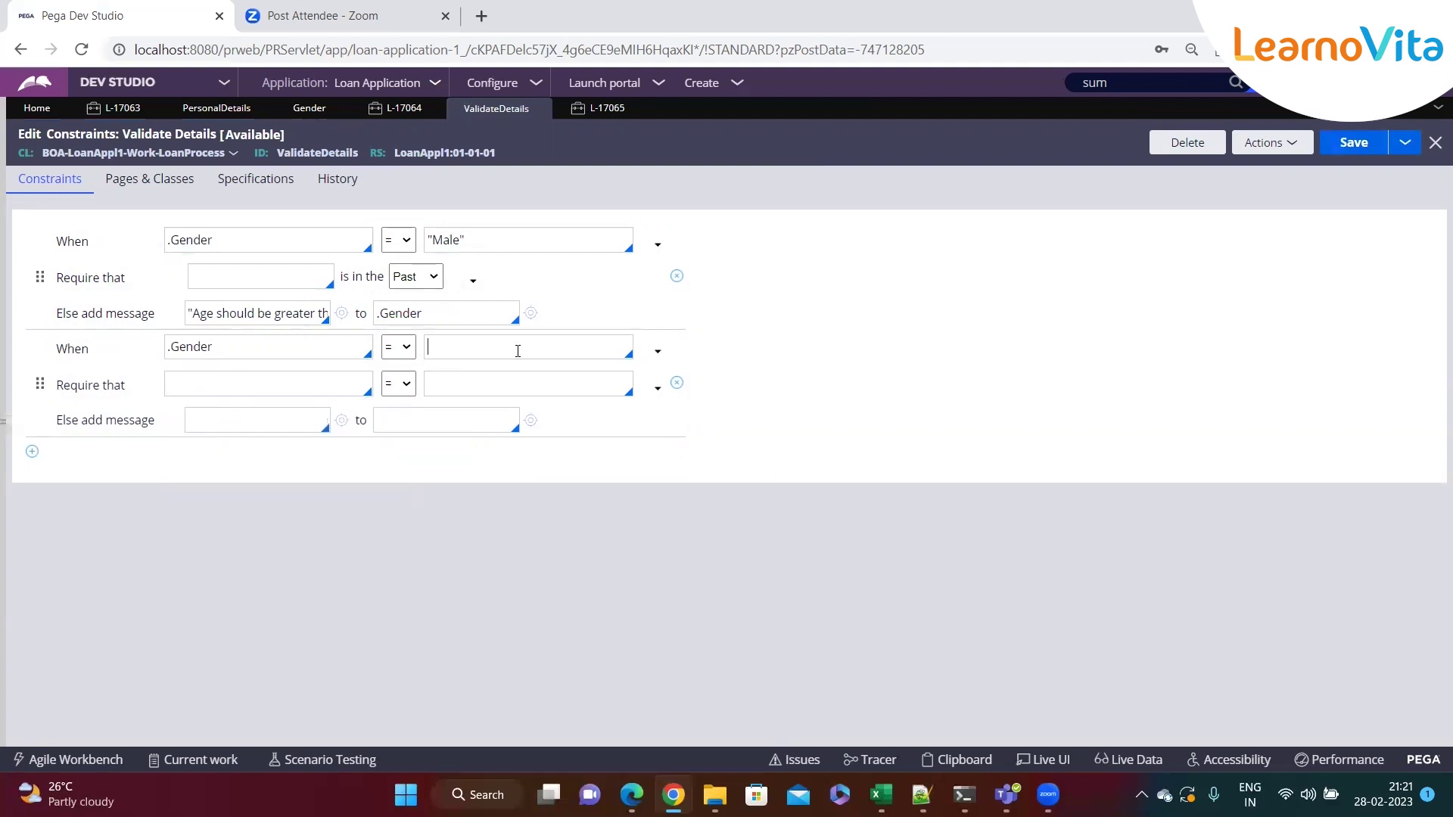
# Examine the comparison operators and the condition functions offered for the second constraint's Require that row
pyautogui.click(278, 372)
pyautogui.click(398, 384)
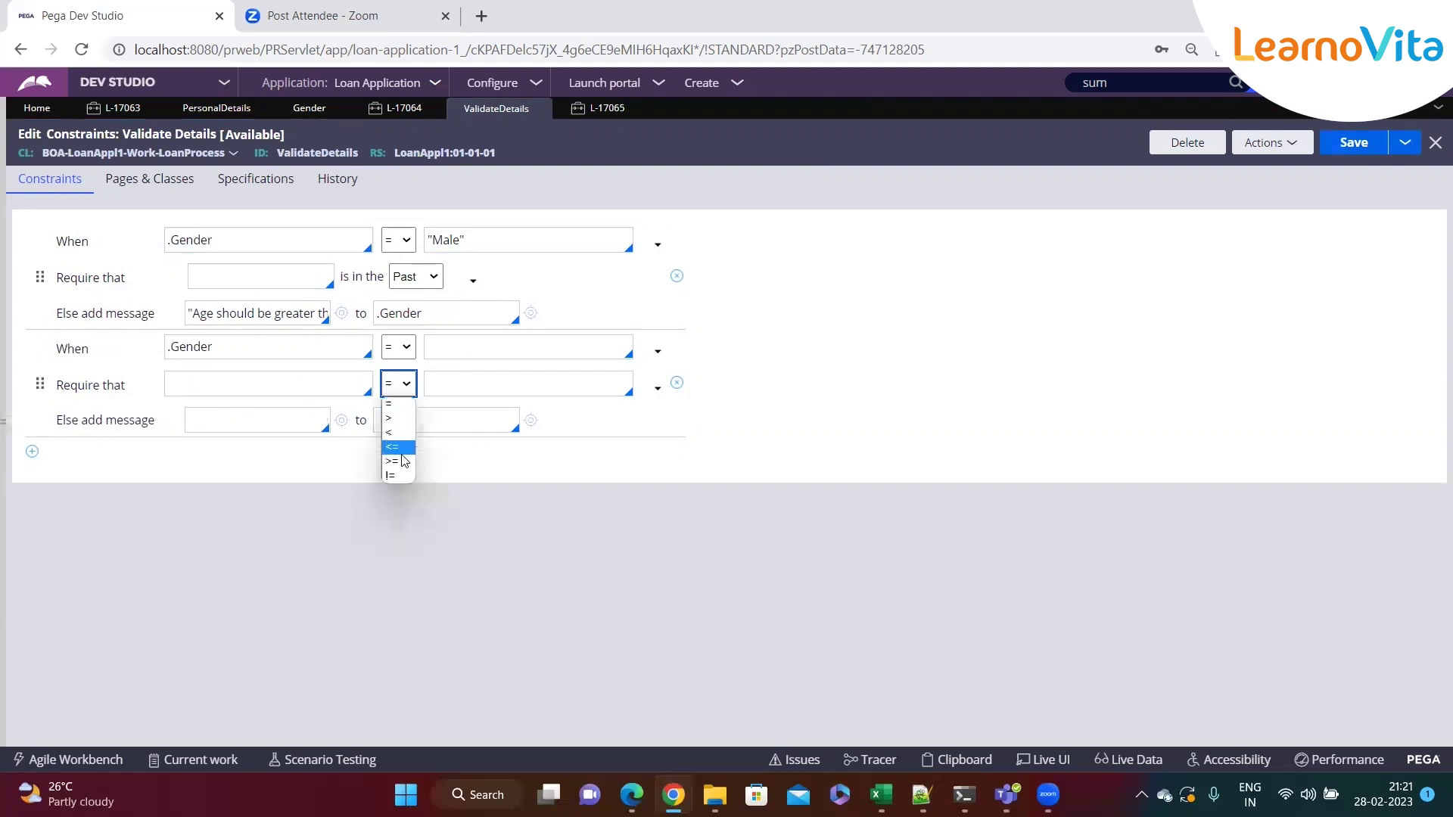
pyautogui.click(619, 464)
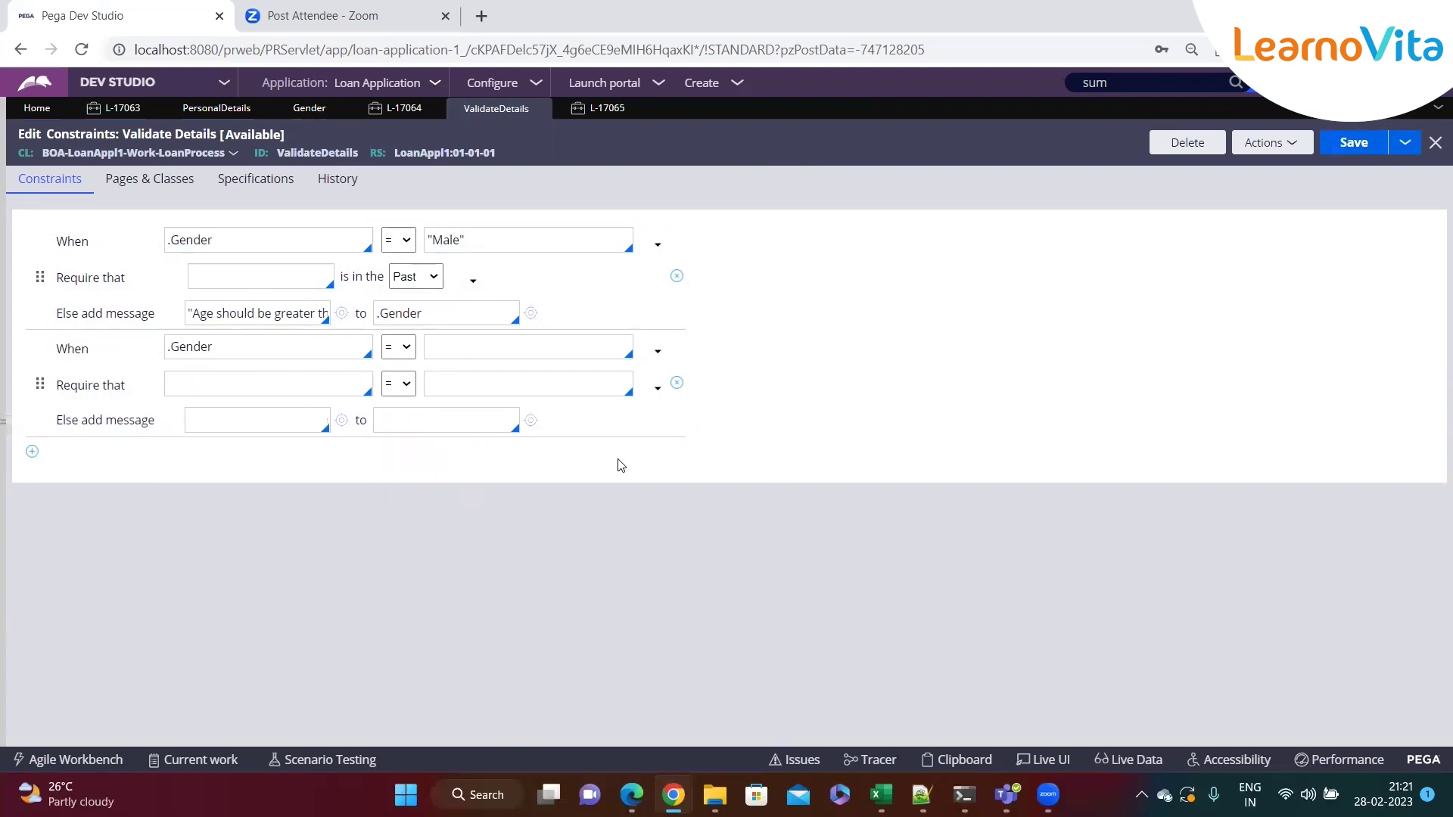
pyautogui.click(658, 391)
pyautogui.scroll(-3, 832, 408)
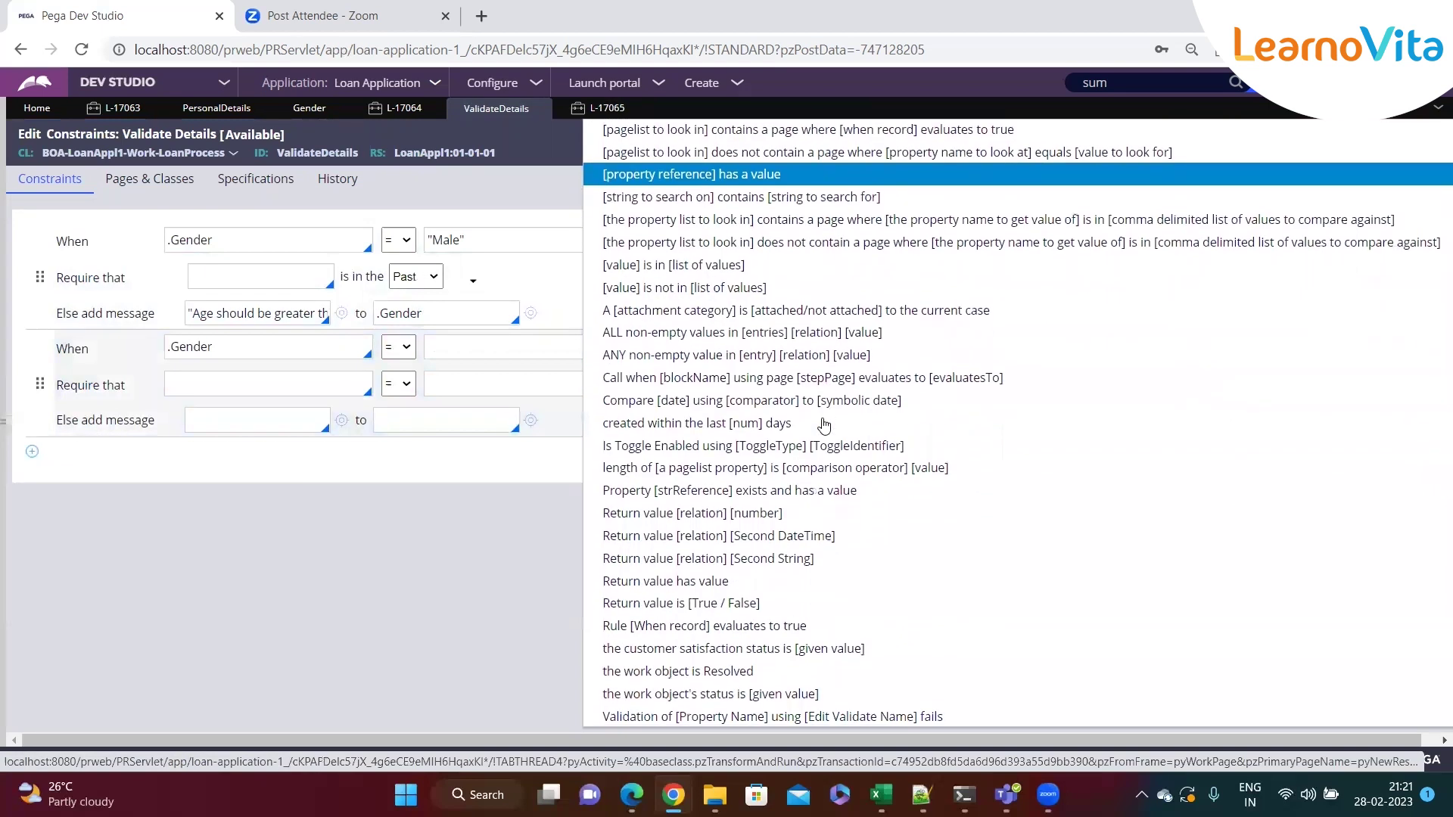
pyautogui.scroll(3, 827, 425)
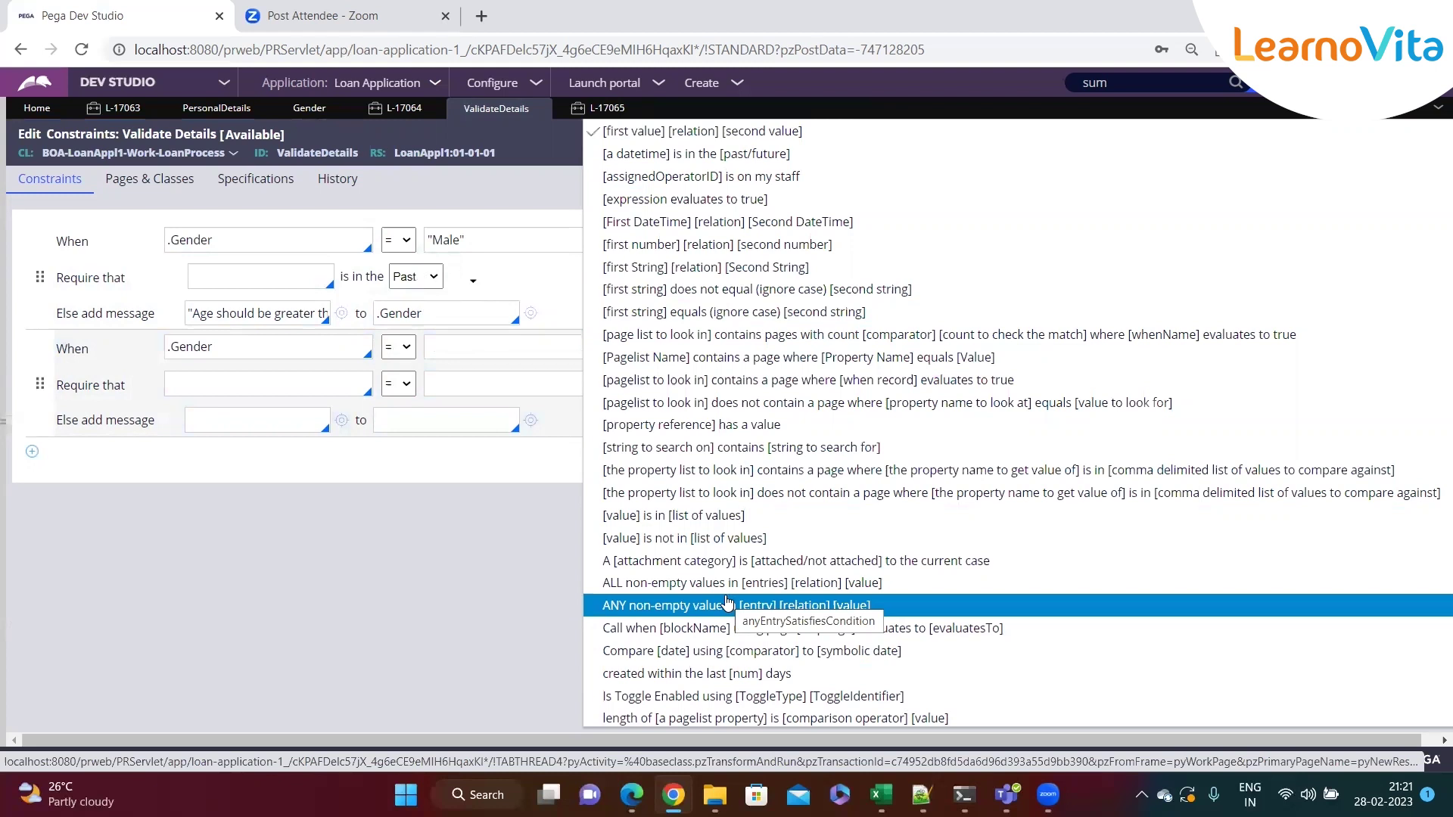
pyautogui.click(451, 562)
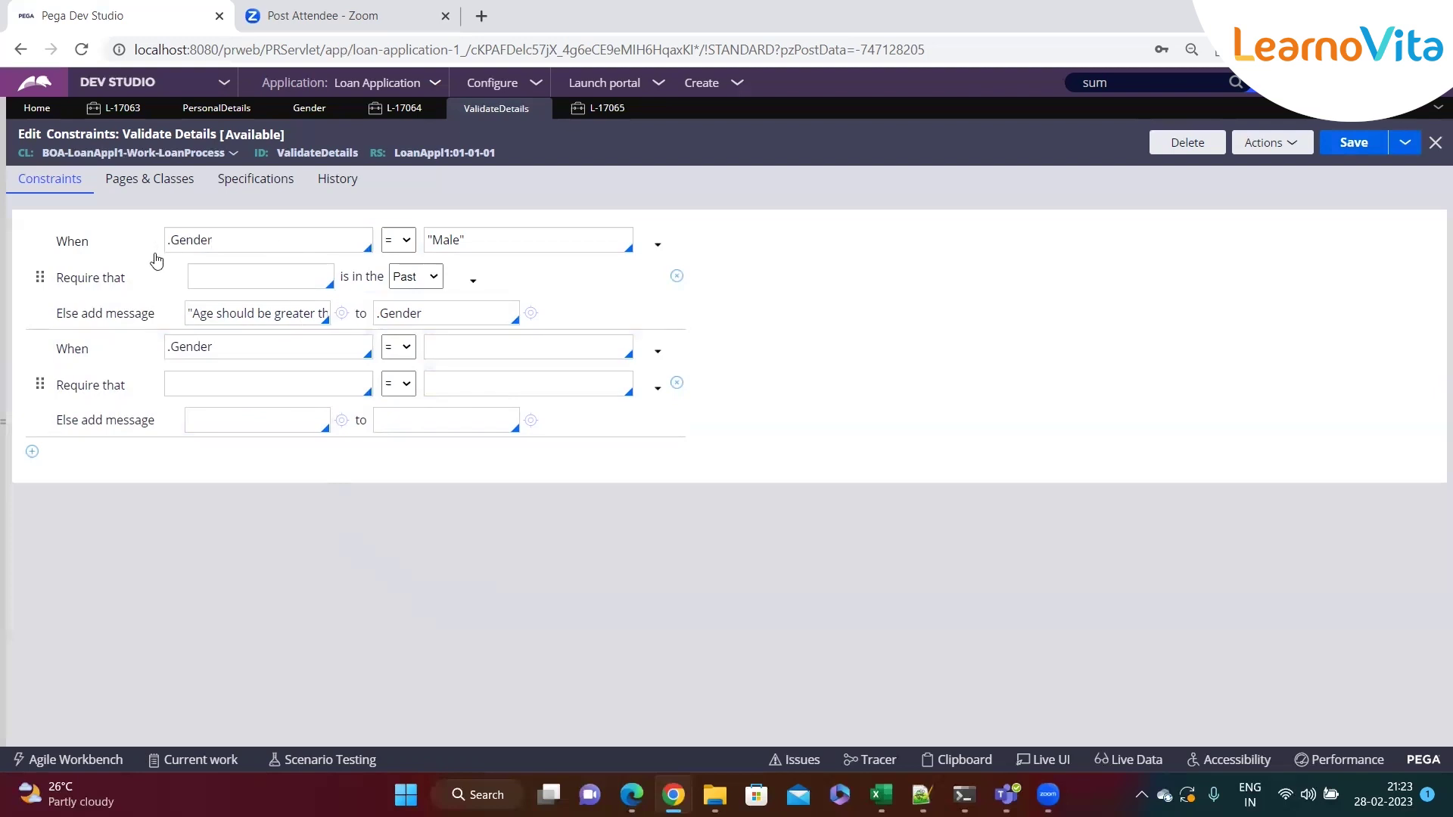
# Set both sides of the first constraint's When condition to the empty string ""
pyautogui.tripleClick(265, 242)
pyautogui.press('BackSpace')
pyautogui.write('"')
pyautogui.tripleClick(478, 241)
pyautogui.write('""')
pyautogui.click(655, 246)
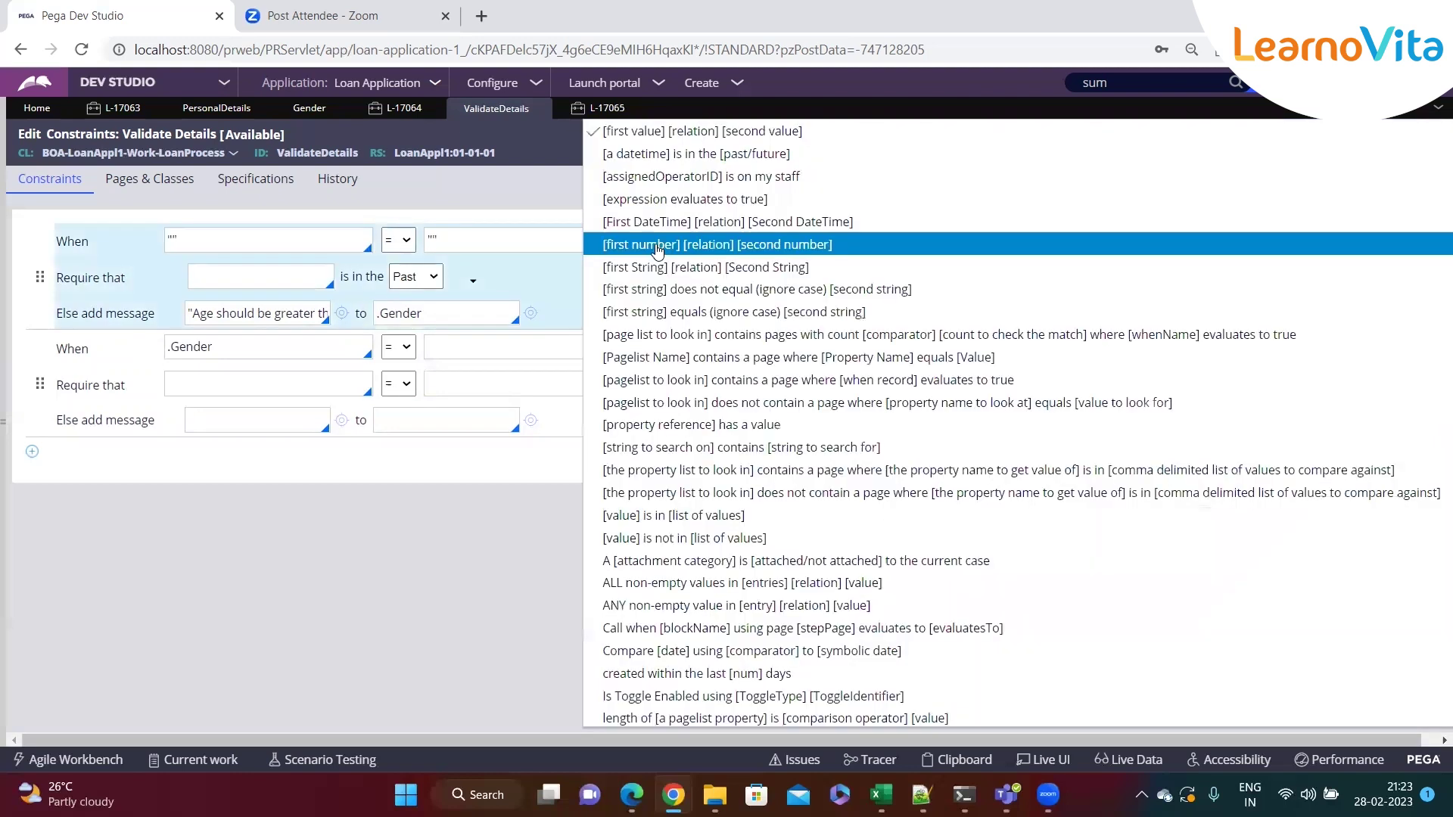
# Set the first constraint's When condition to 1 = 1
pyautogui.doubleClick(230, 244)
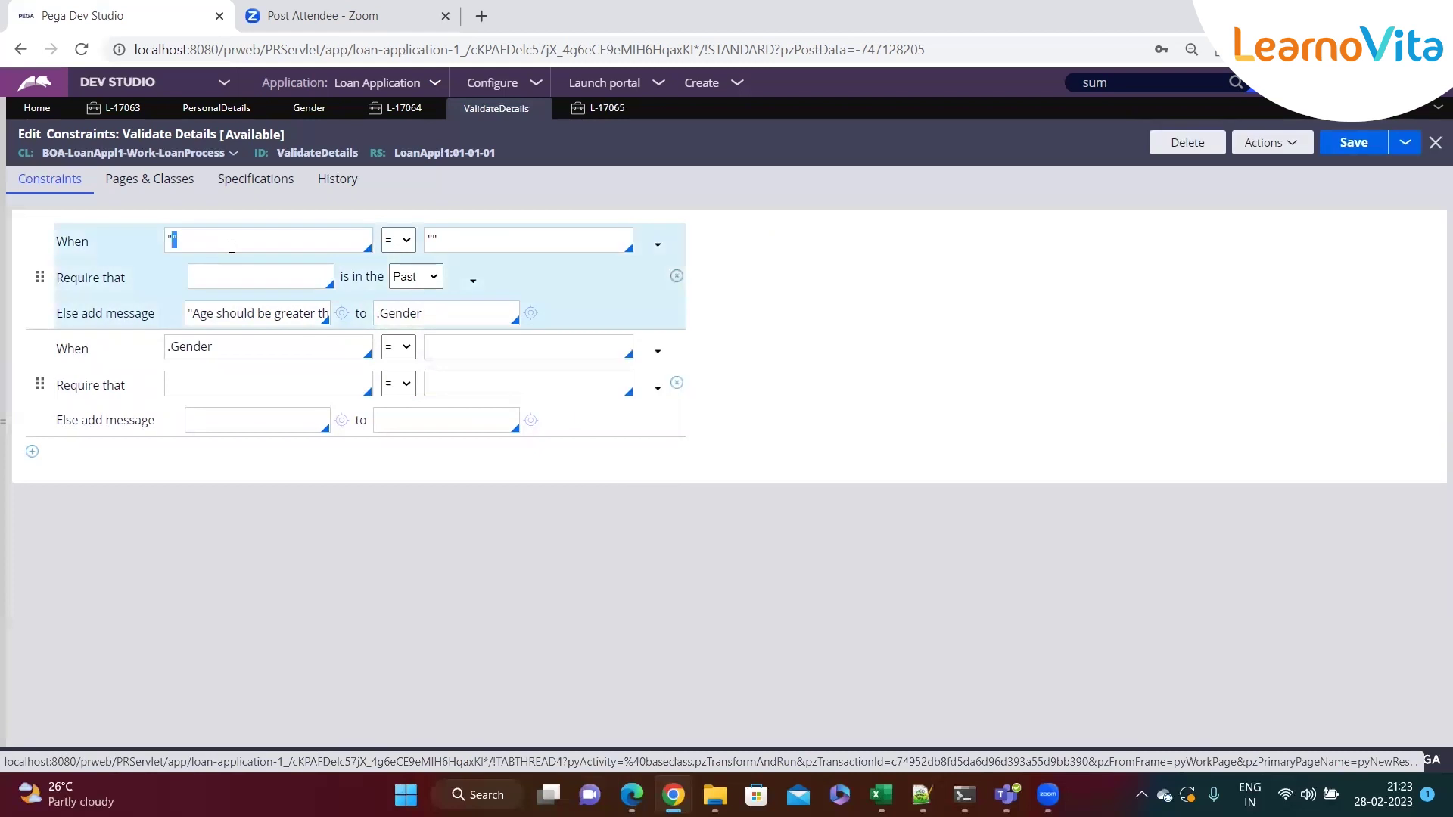
pyautogui.write('1')
pyautogui.doubleClick(490, 240)
pyautogui.write('1')
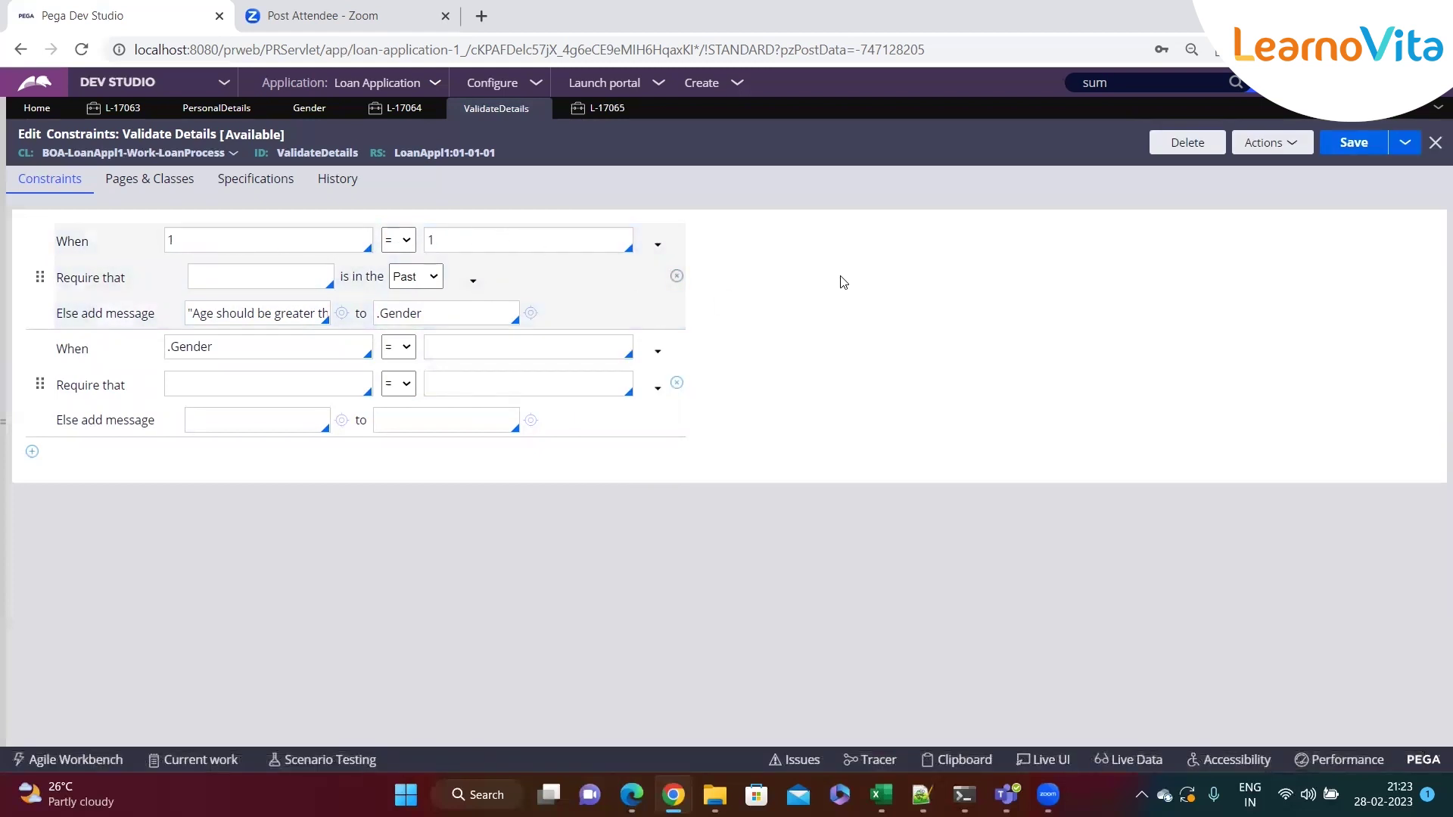
pyautogui.click(252, 243)
# Return to the Loan Process case and examine the Age field, the Gender field and its validation message
pyautogui.click(598, 110)
pyautogui.scroll(-3, 526, 477)
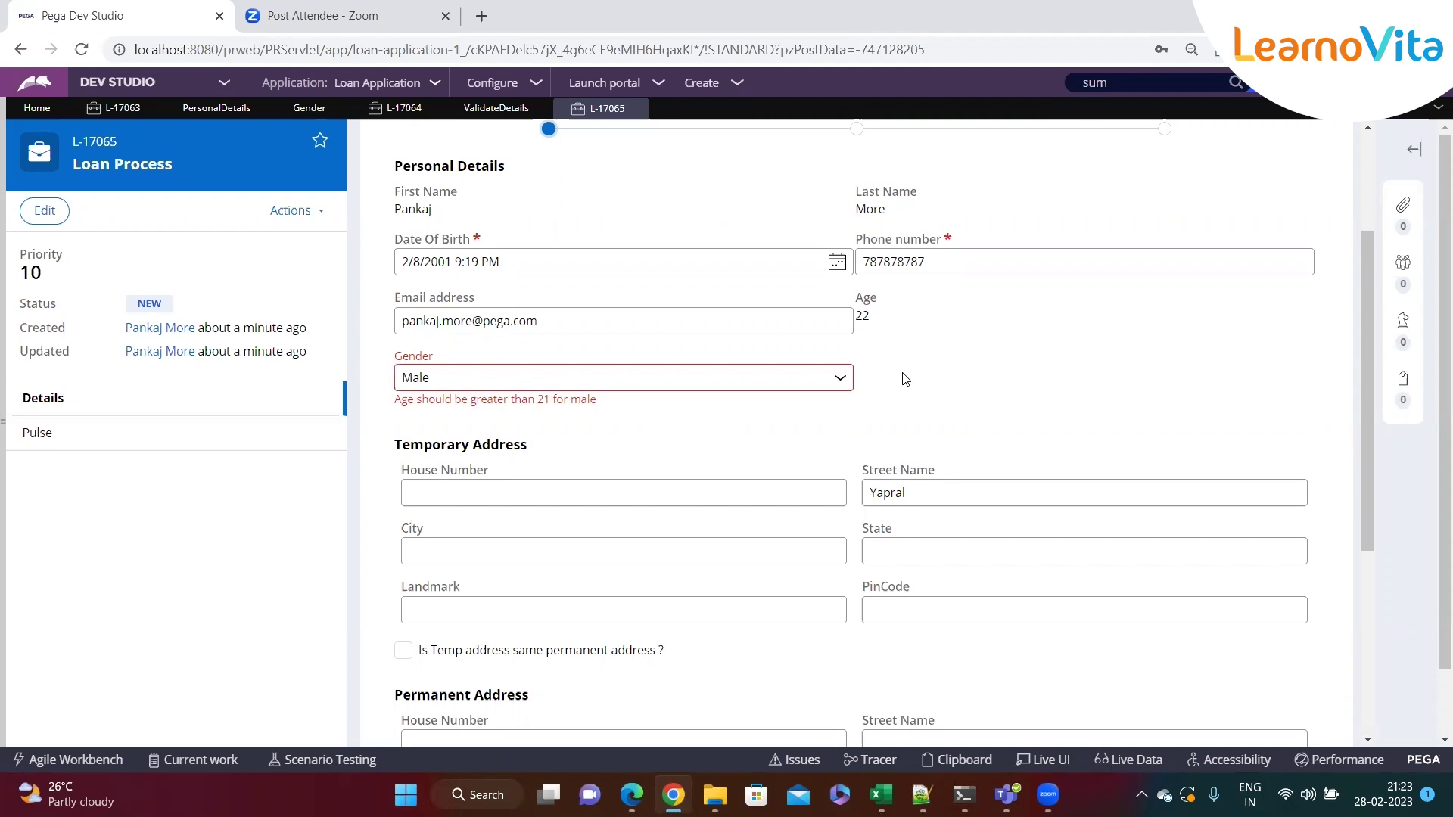
pyautogui.scroll(2, 906, 378)
pyautogui.scroll(-7, 906, 378)
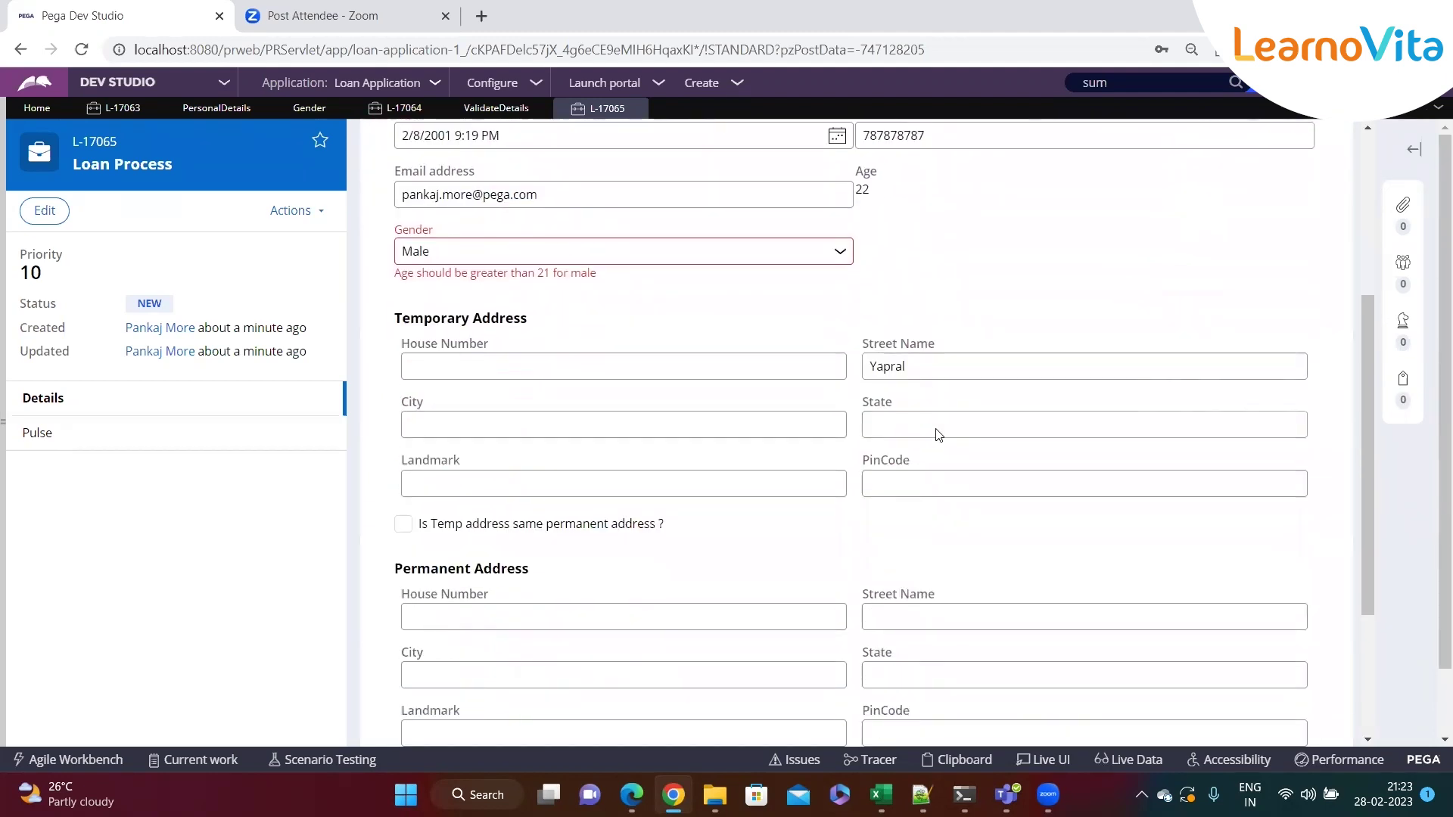
pyautogui.scroll(8, 1080, 477)
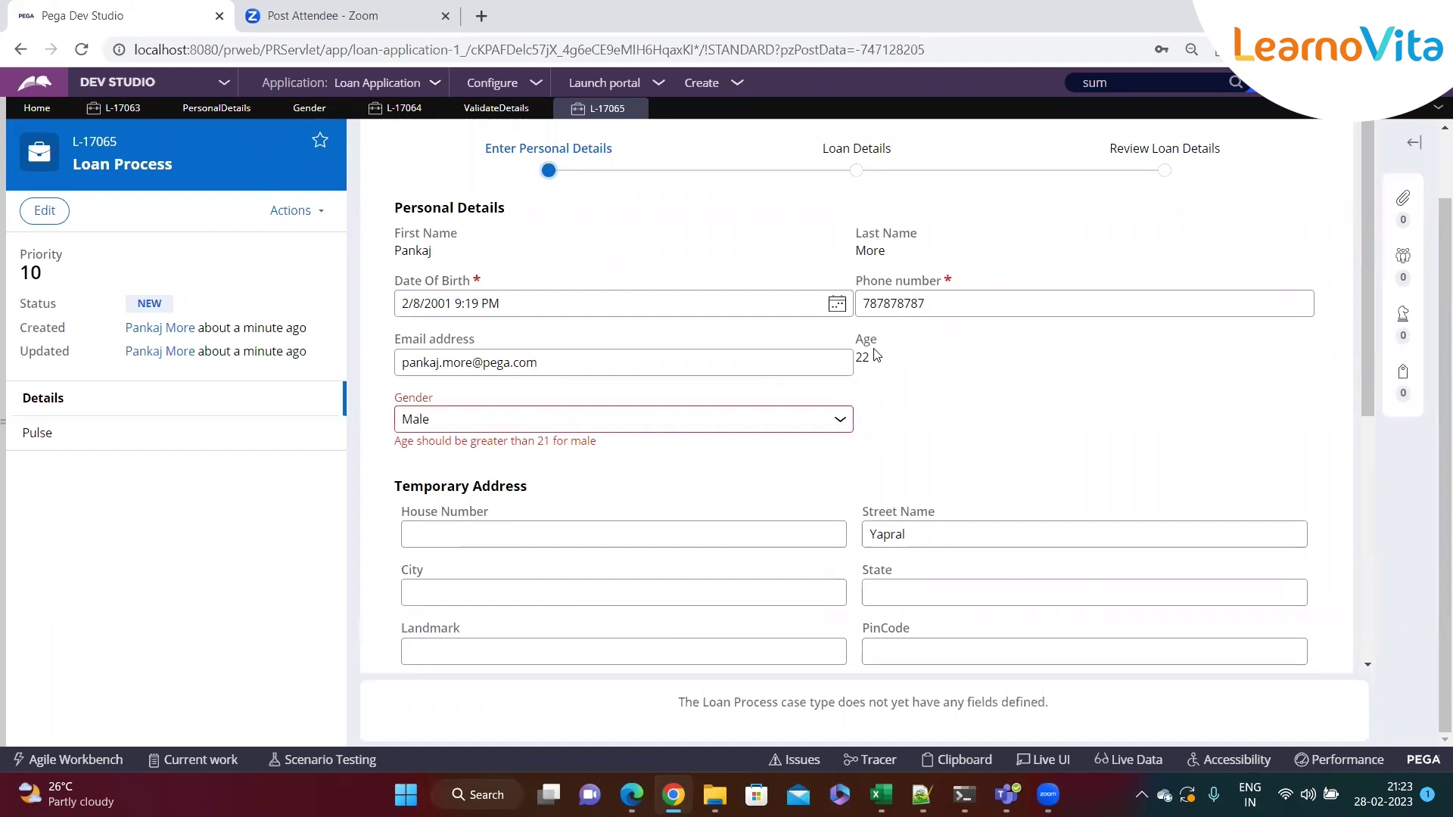
pyautogui.scroll(-6, 866, 340)
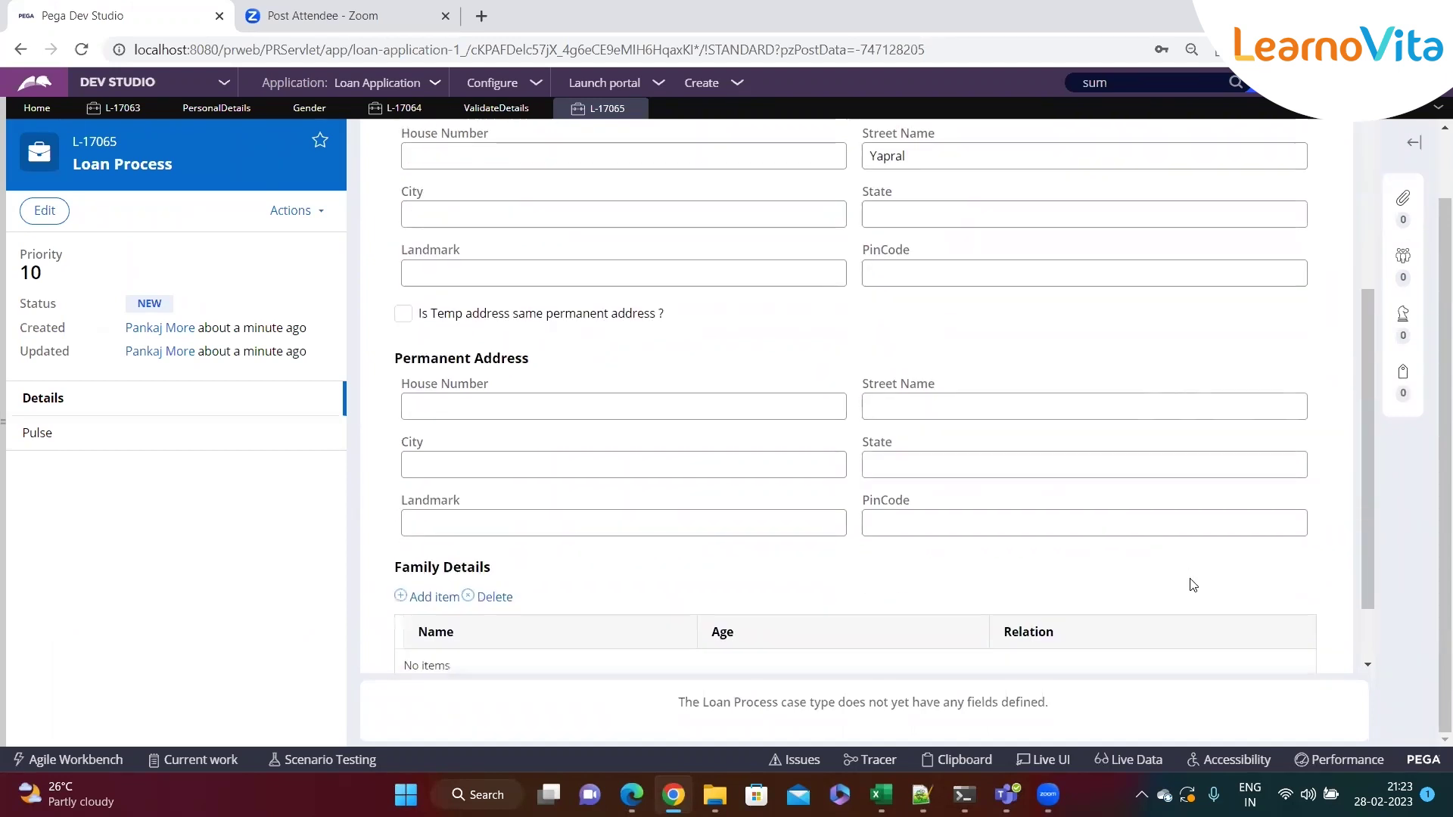
pyautogui.scroll(5, 999, 438)
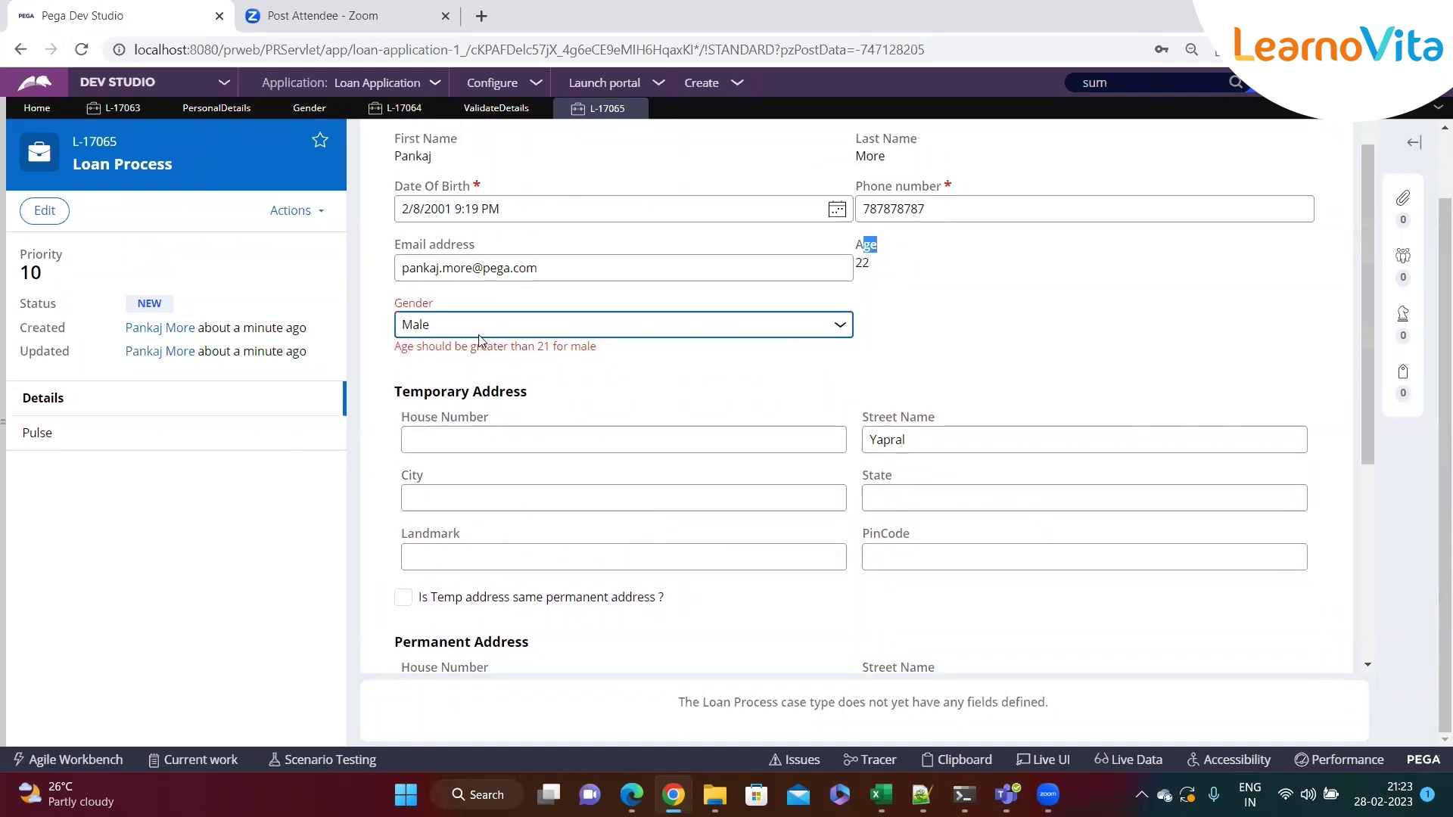
pyautogui.doubleClick(412, 303)
pyautogui.click(636, 372)
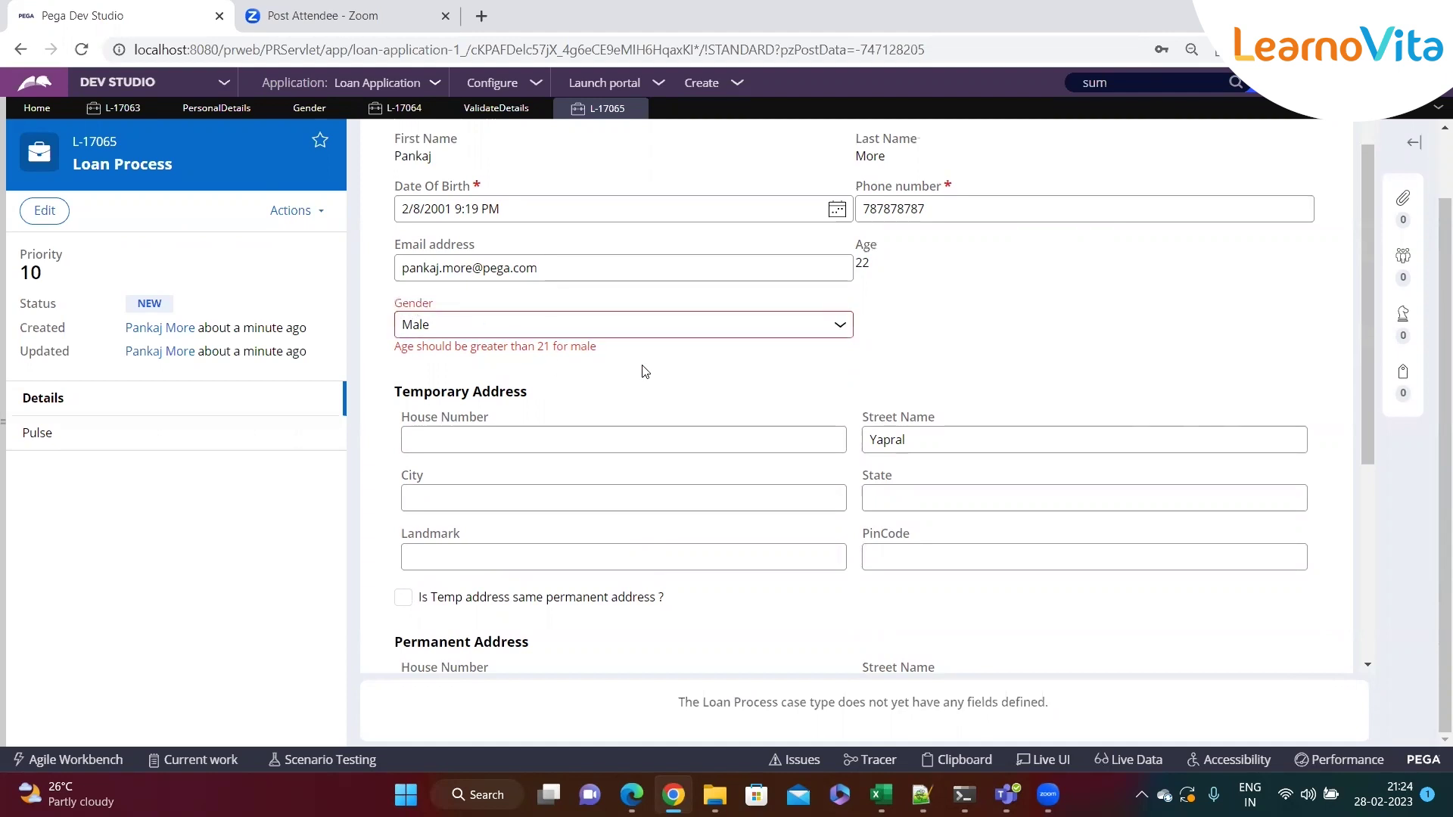
pyautogui.moveTo(619, 361); pyautogui.dragTo(375, 356)
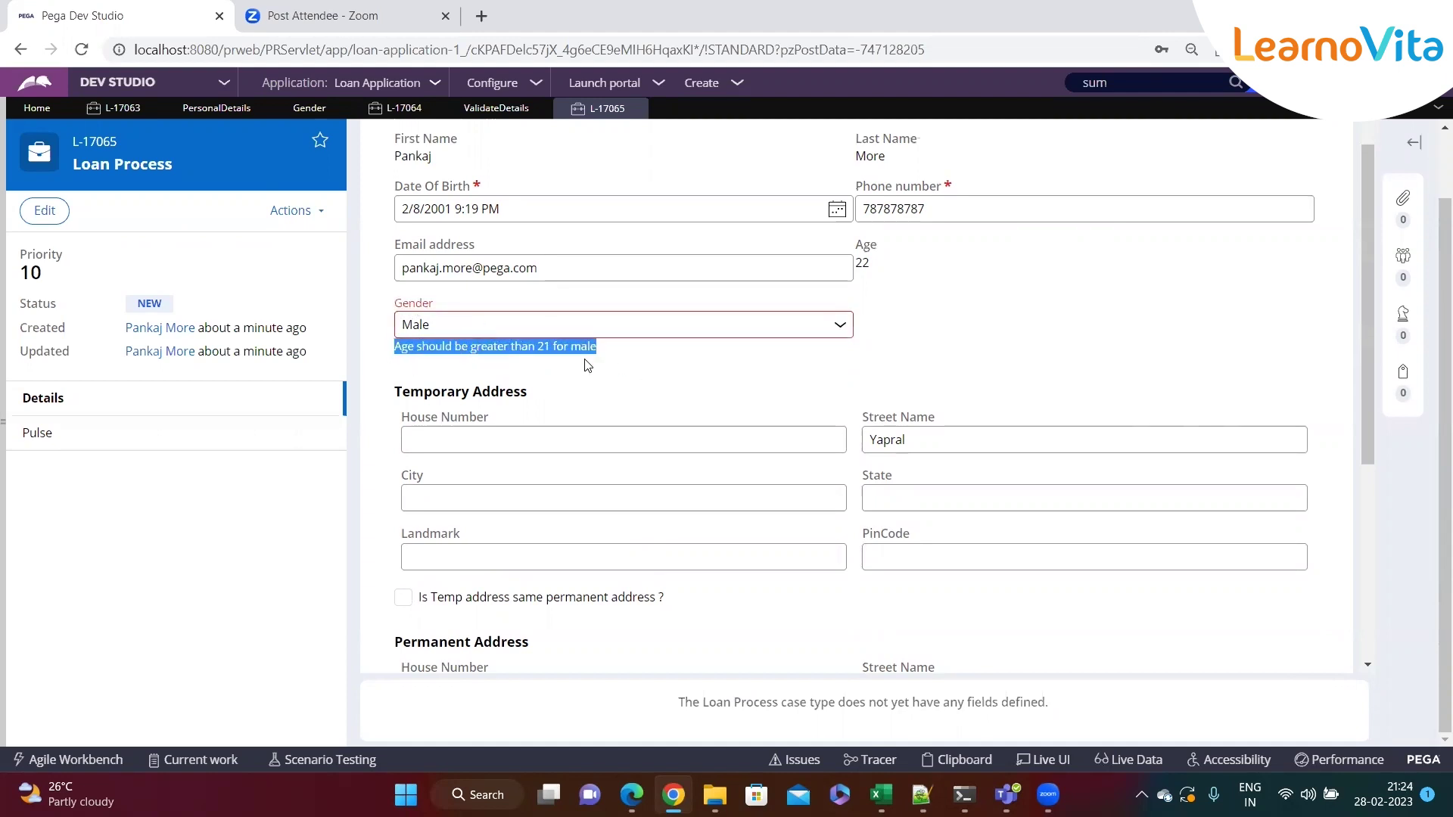
pyautogui.click(652, 362)
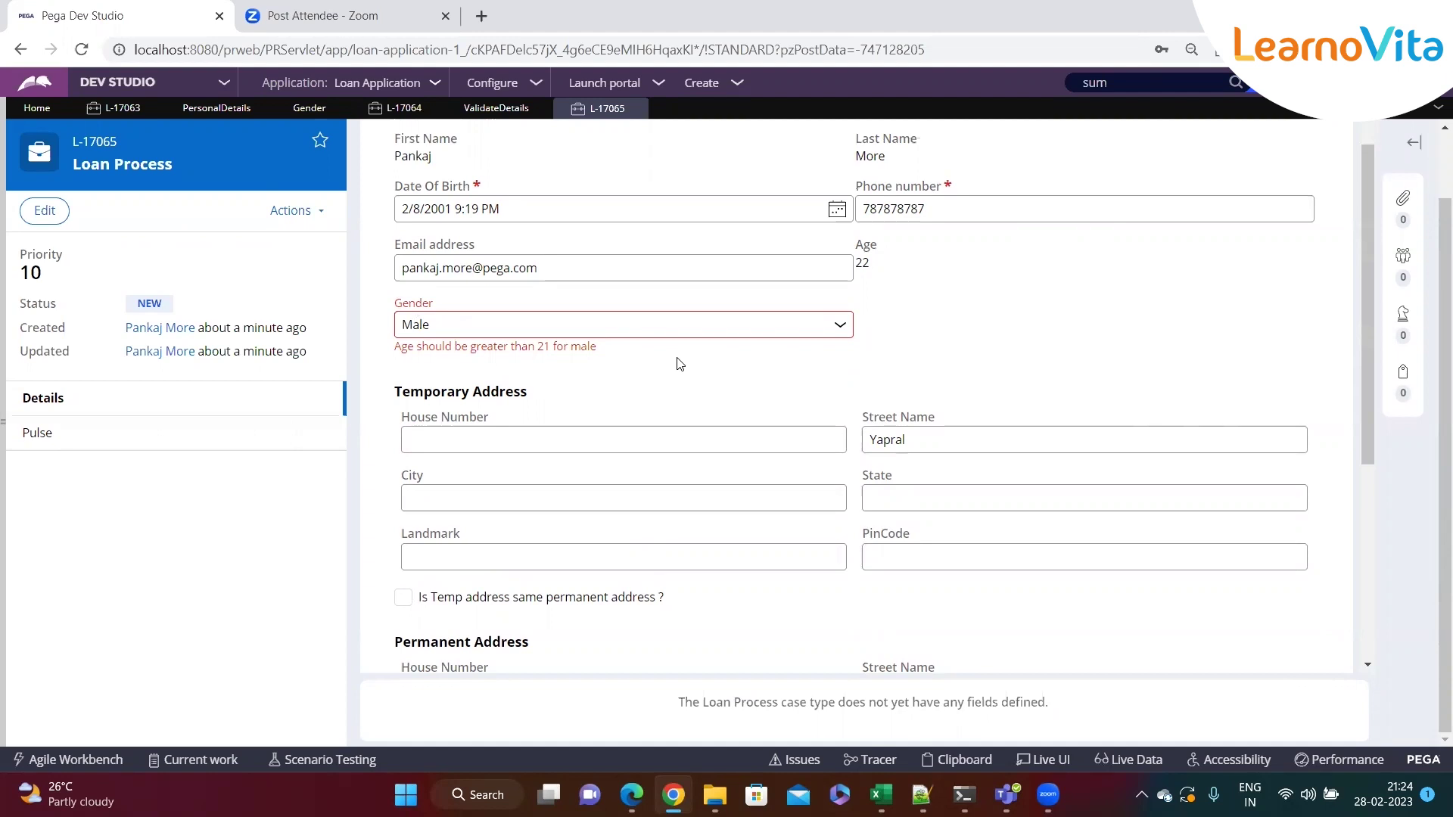
pyautogui.moveTo(456, 313); pyautogui.dragTo(391, 306)
pyautogui.click(649, 371)
# Close all open case and rule tabs at once, acknowledging the unsaved-work notice
pyautogui.click(1438, 108)
pyautogui.click(1375, 280)
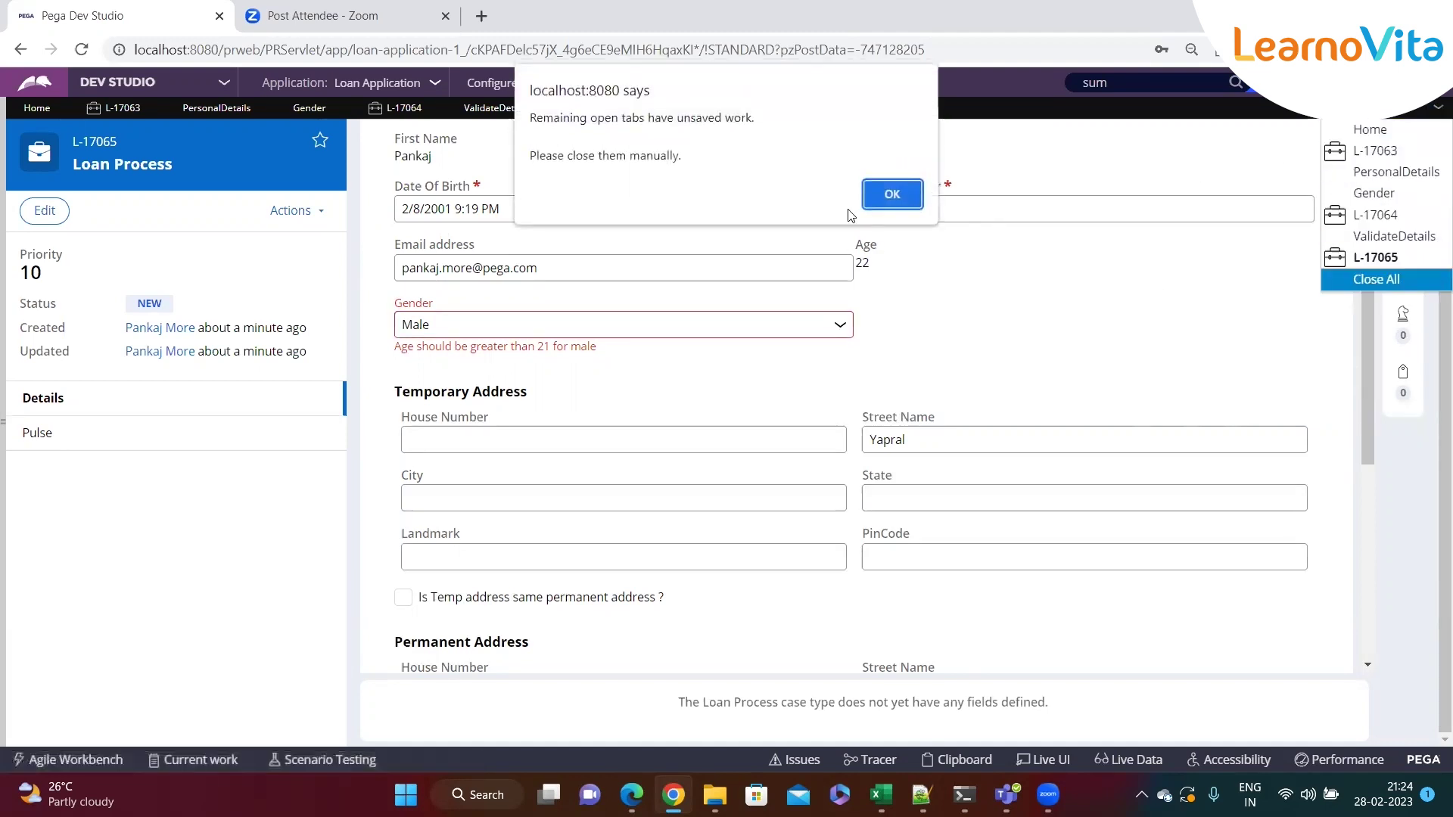
pyautogui.click(884, 193)
# Try again to close all the remaining tabs together
pyautogui.click(1438, 107)
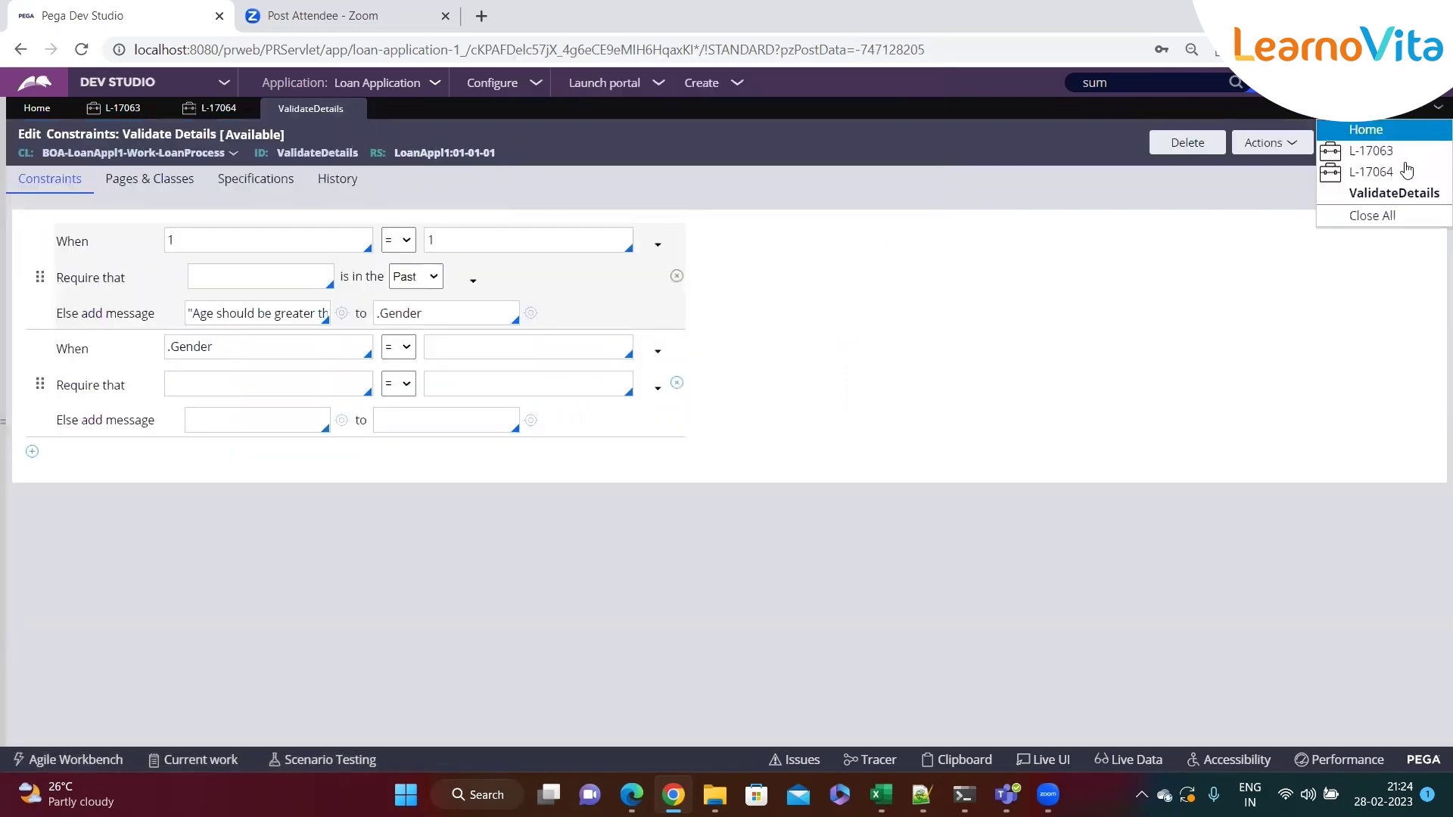
pyautogui.click(1374, 220)
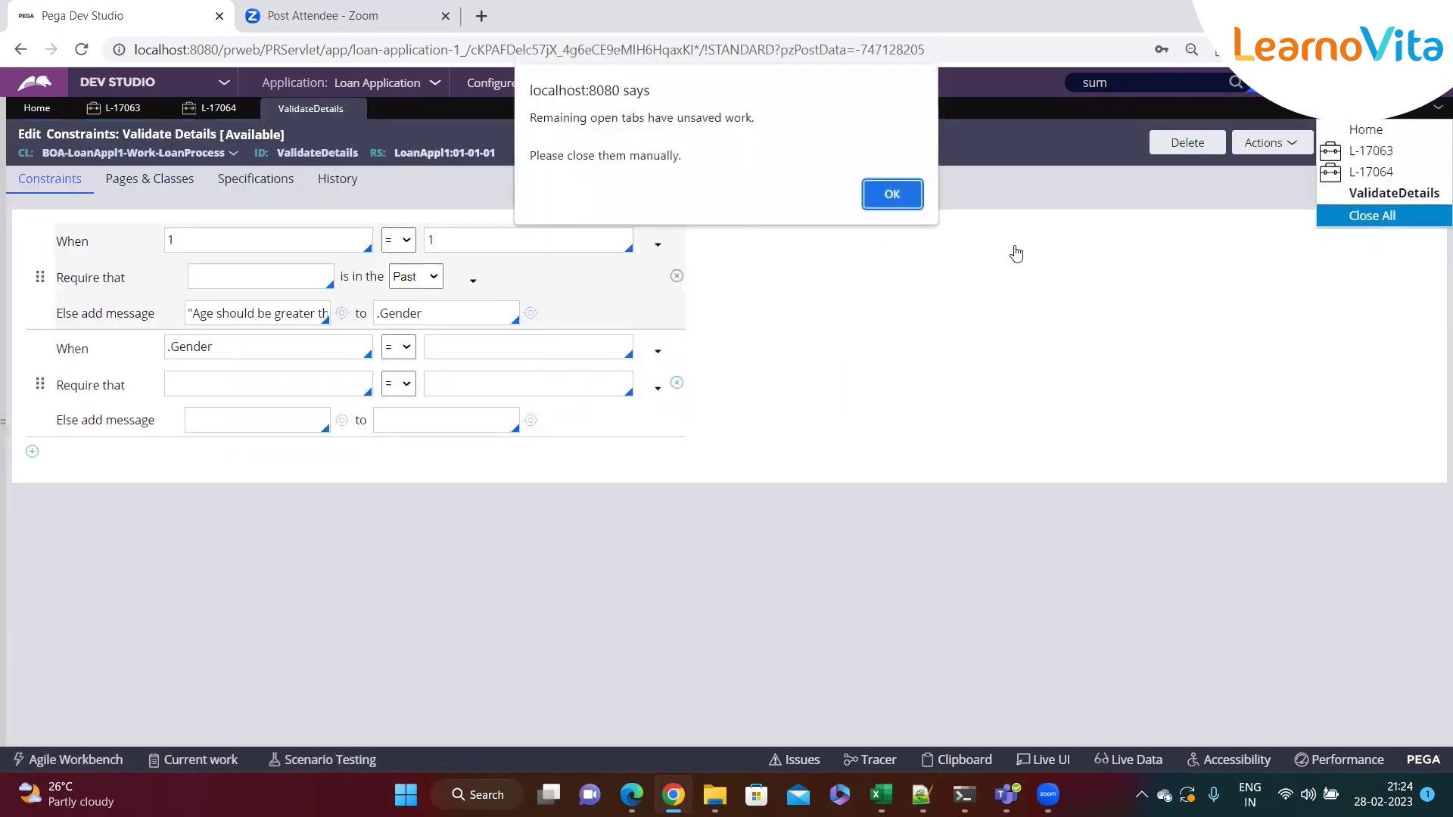
pyautogui.click(893, 192)
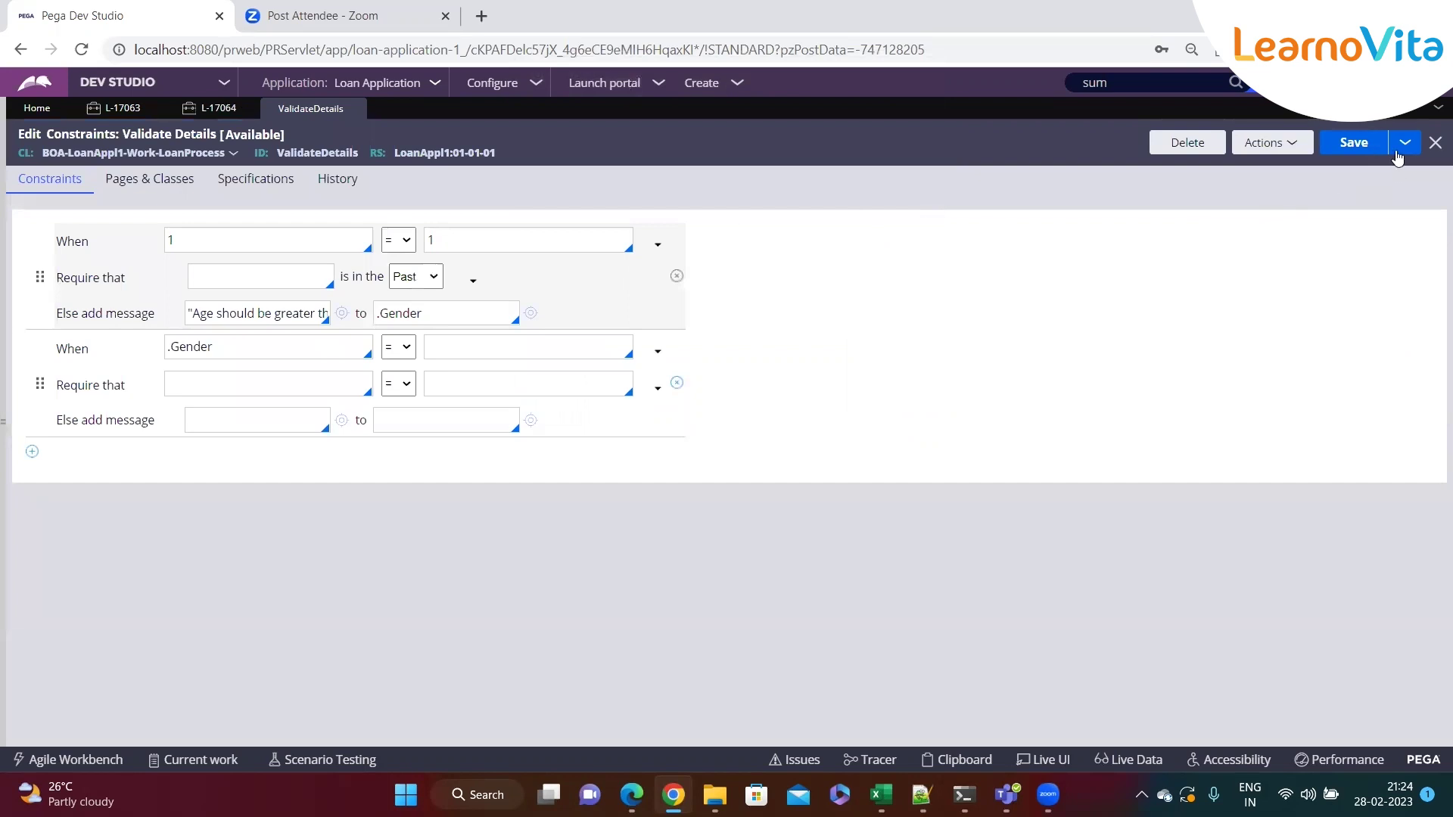
pyautogui.click(1438, 108)
pyautogui.click(1393, 220)
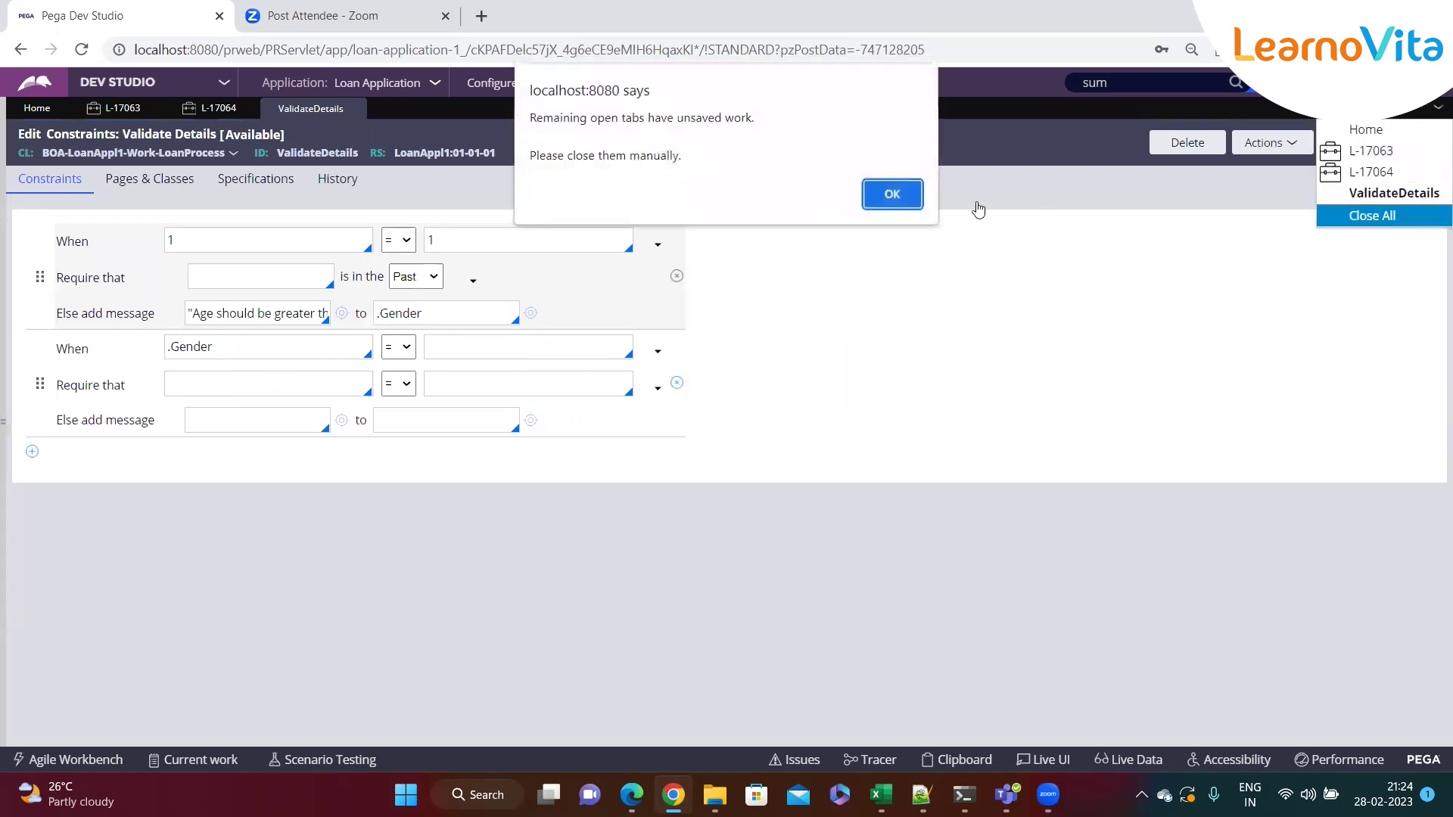
pyautogui.click(890, 192)
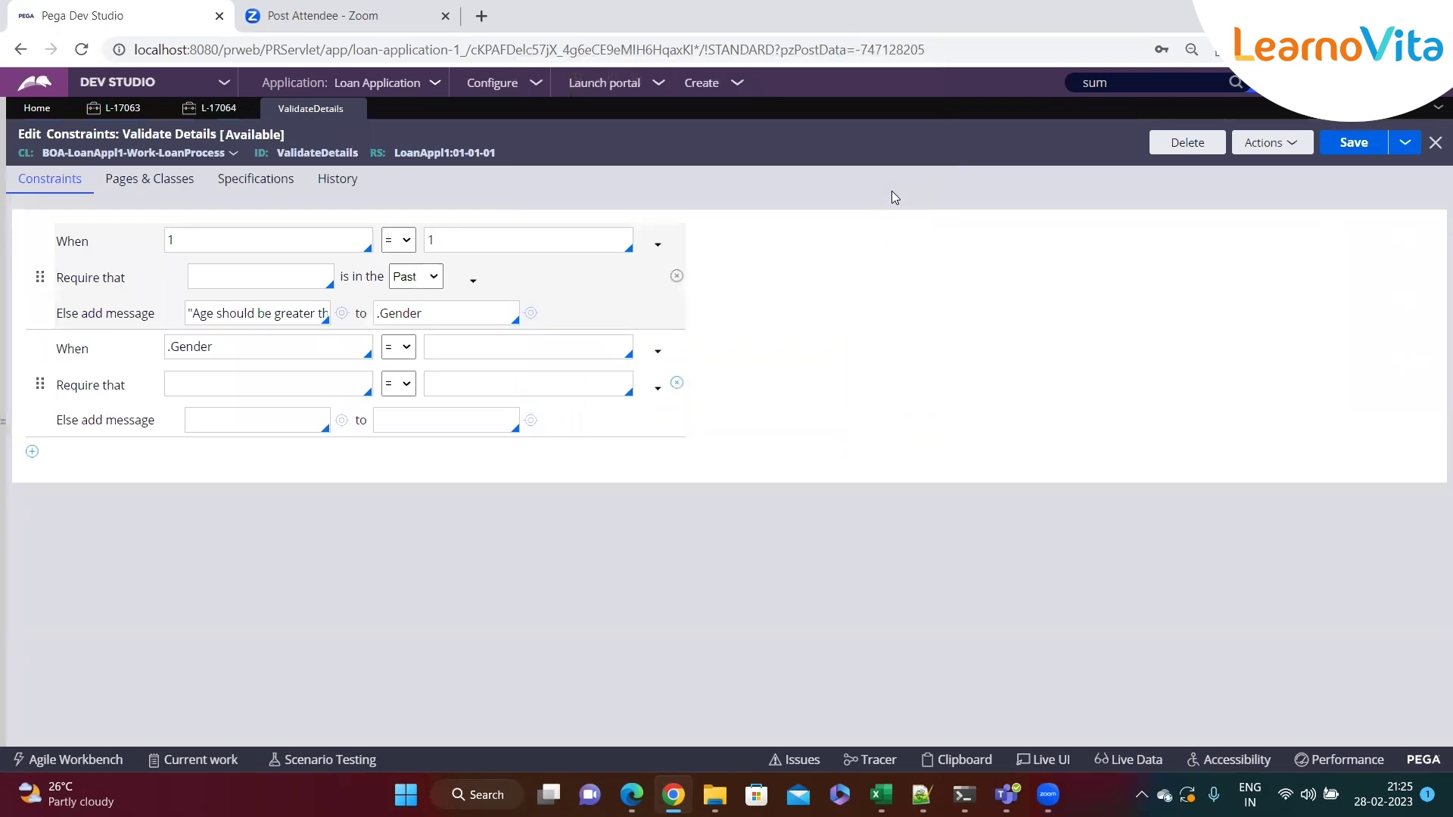
# Switch to the Notepad++ notes and append "- Reports" to the Declare Index line
pyautogui.click(922, 795)
pyautogui.click(201, 430)
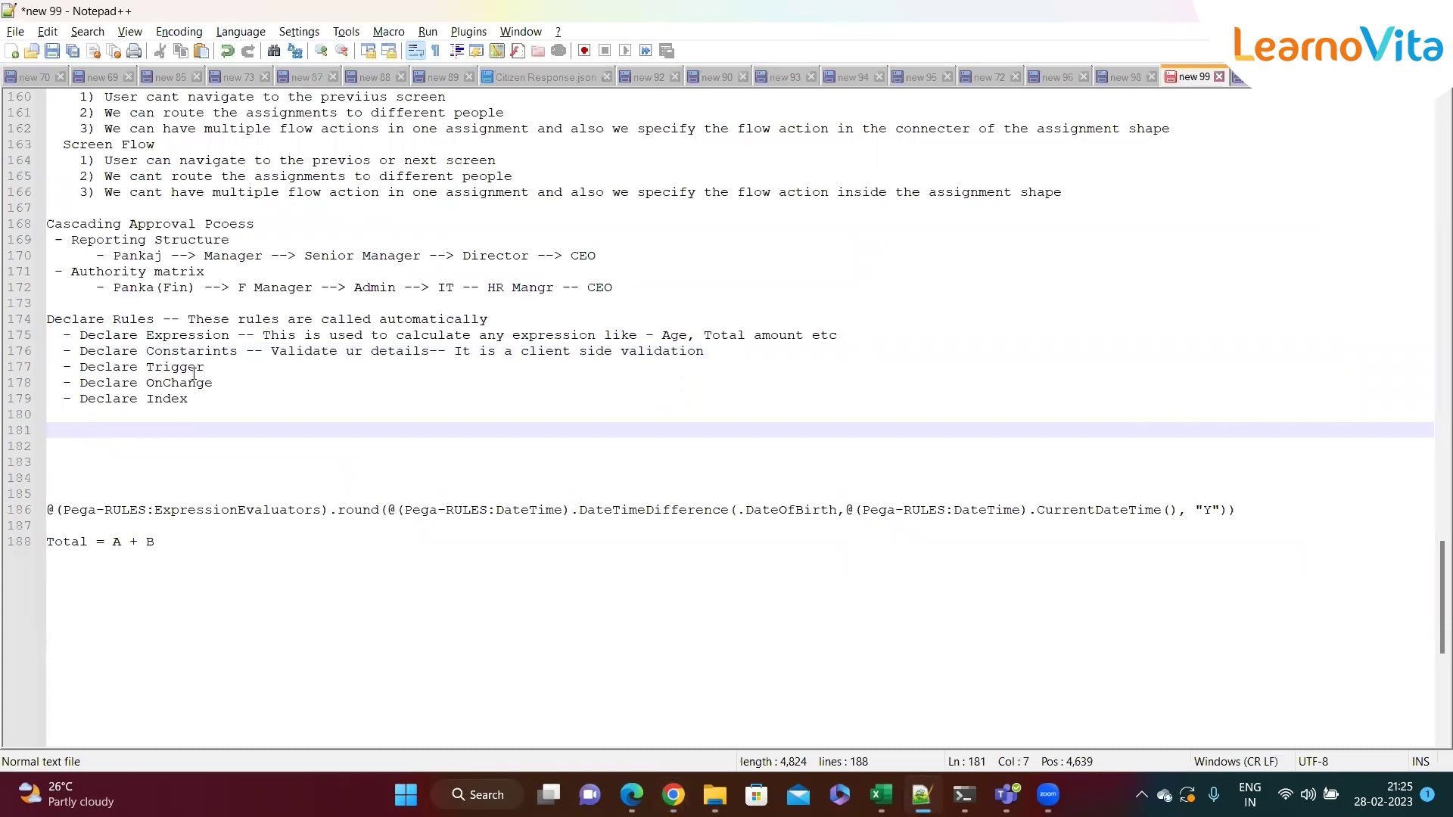
pyautogui.click(216, 402)
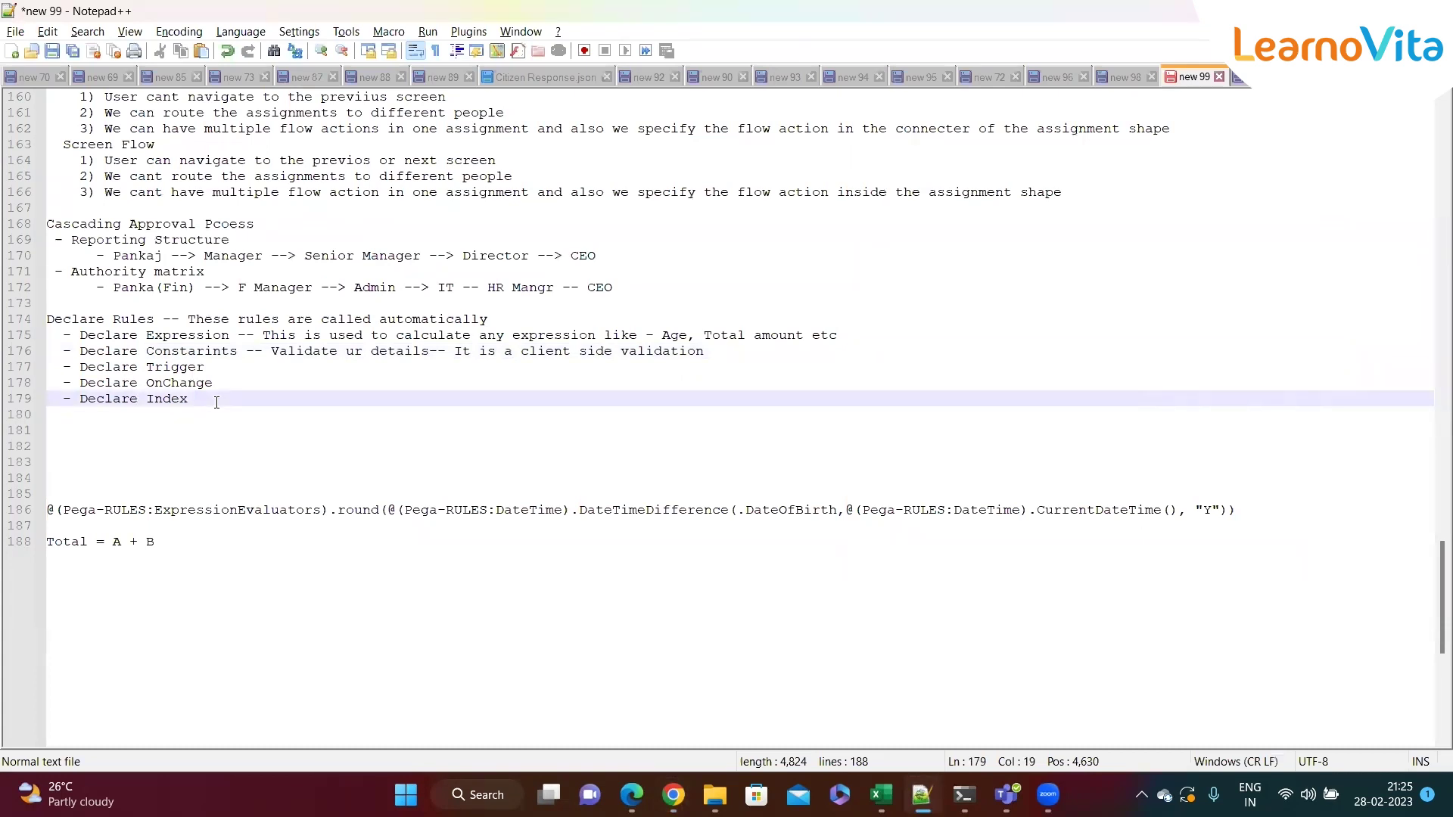
pyautogui.click(221, 371)
pyautogui.moveTo(221, 372)
pyautogui.mouseDown()
pyautogui.moveTo(214, 399)
pyautogui.moveTo(216, 386)
pyautogui.mouseUp()
pyautogui.click(216, 376)
pyautogui.click(216, 383)
pyautogui.click(215, 401)
pyautogui.write('- Repor')
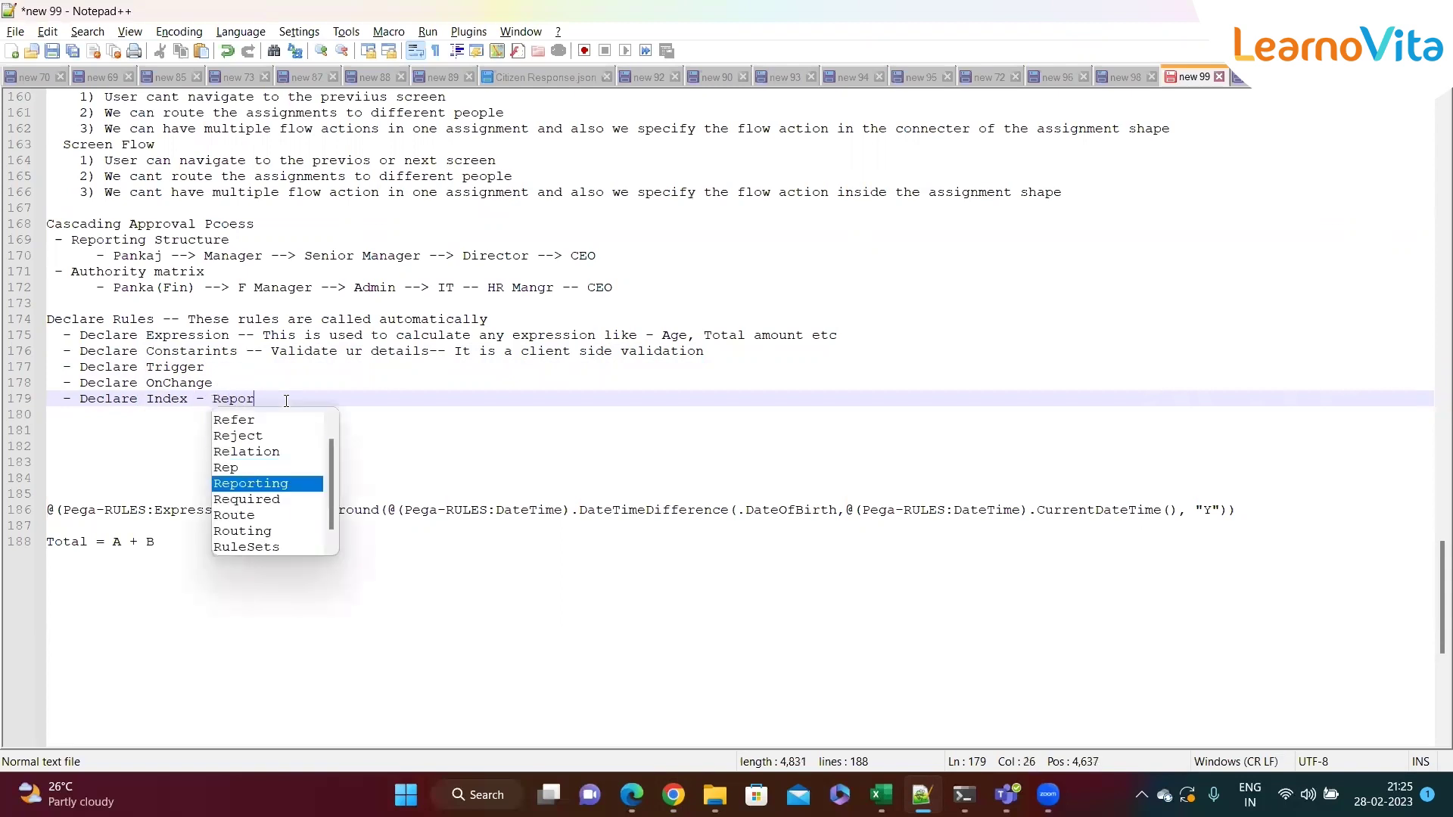
pyautogui.write('ts')
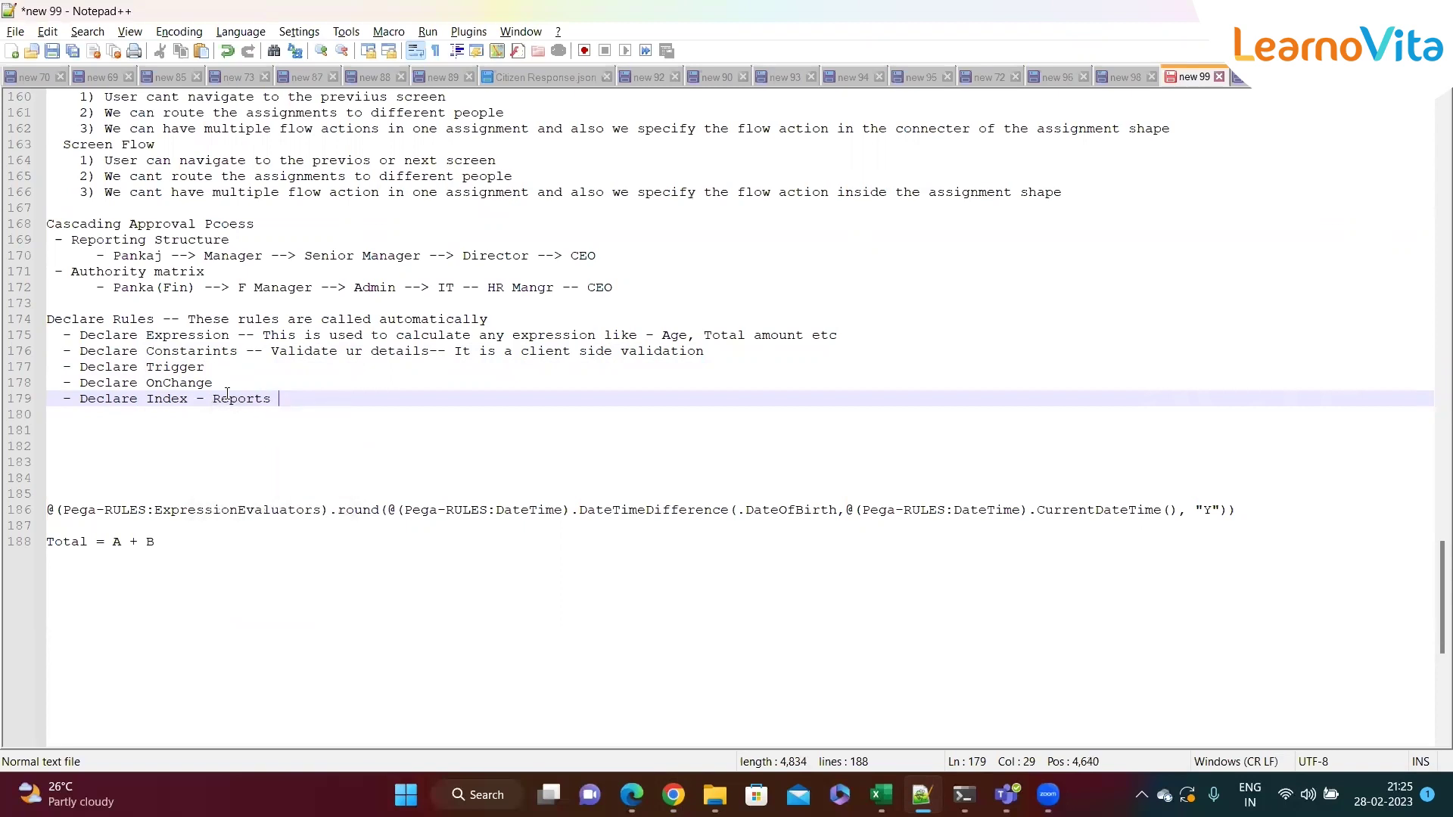
# Append "- Activity" to both the Declare Trigger and Declare OnChange lines in the notes
pyautogui.click(221, 366)
pyautogui.write('- ')
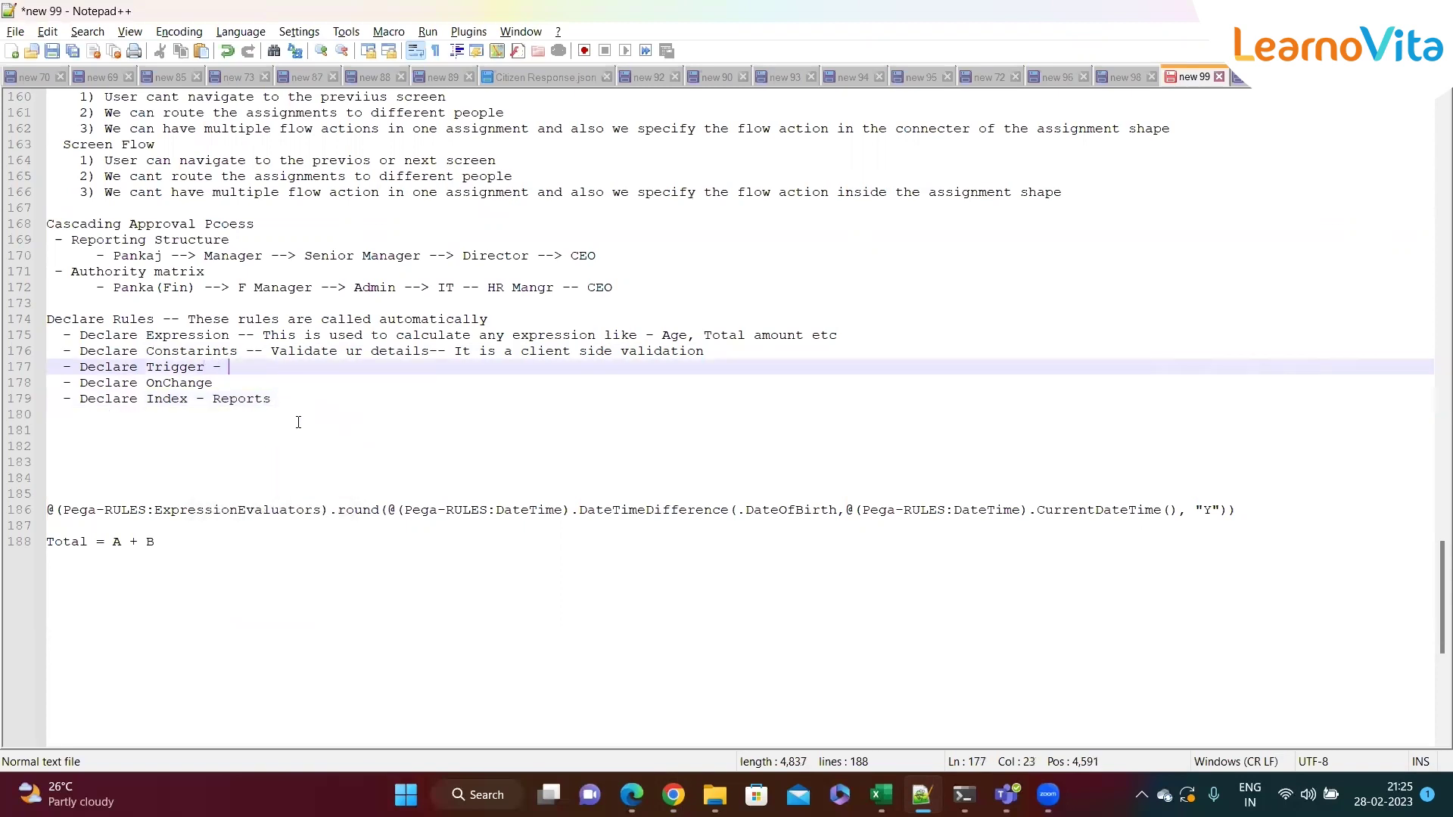
pyautogui.write('Activyt')
pyautogui.press('BackSpace')
pyautogui.press('BackSpace')
pyautogui.write('ity')
pyautogui.click(239, 385)
pyautogui.write('- Acti')
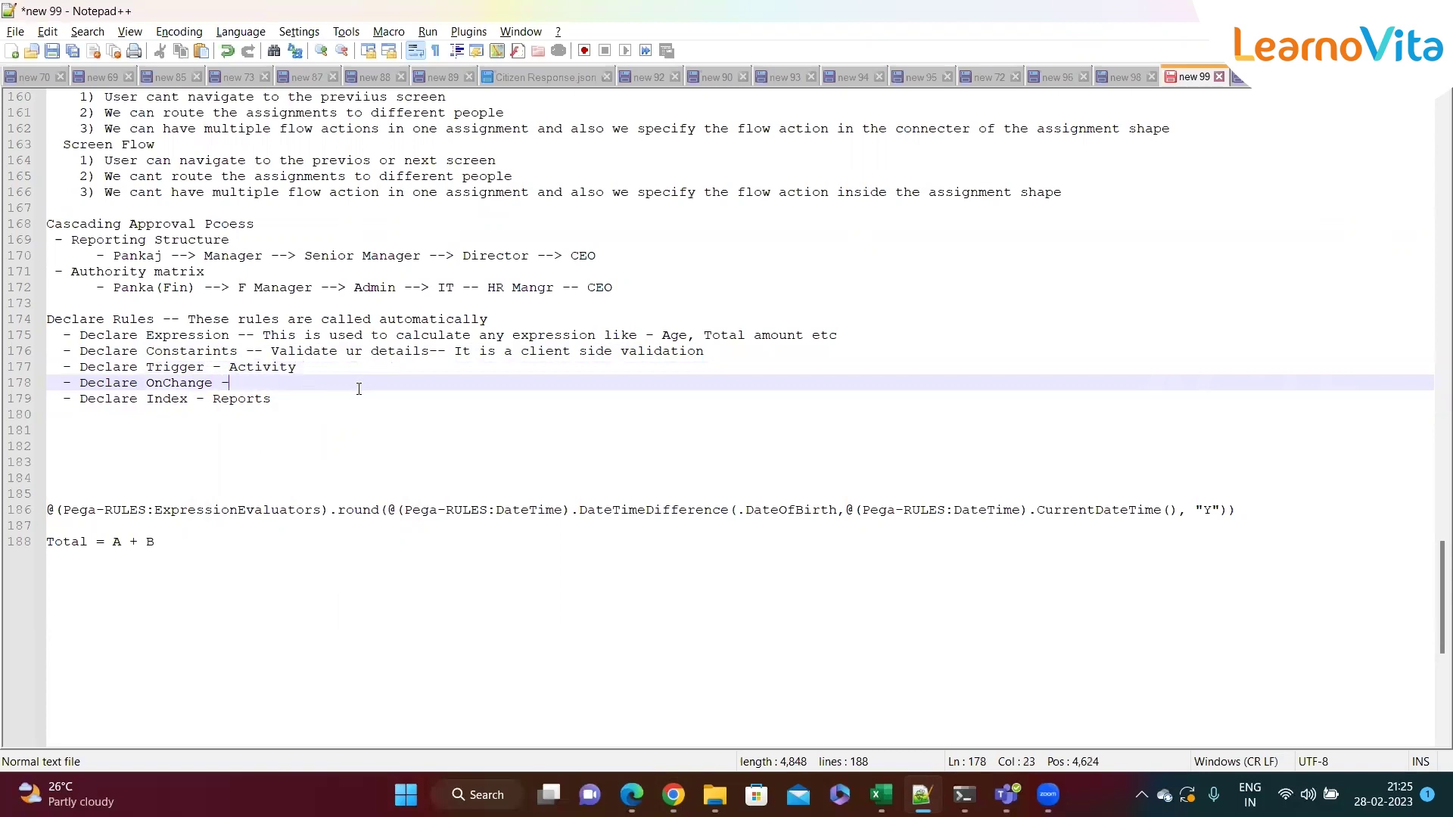
pyautogui.write('vity')
# Review the Declare Rules list, examining the Trigger, OnChange, Index and Constraints entries against each other
pyautogui.doubleClick(272, 368)
pyautogui.click(340, 375)
pyautogui.doubleClick(326, 383)
pyautogui.click(324, 384)
pyautogui.moveTo(324, 384); pyautogui.dragTo(105, 352)
pyautogui.click(313, 383)
pyautogui.click(246, 428)
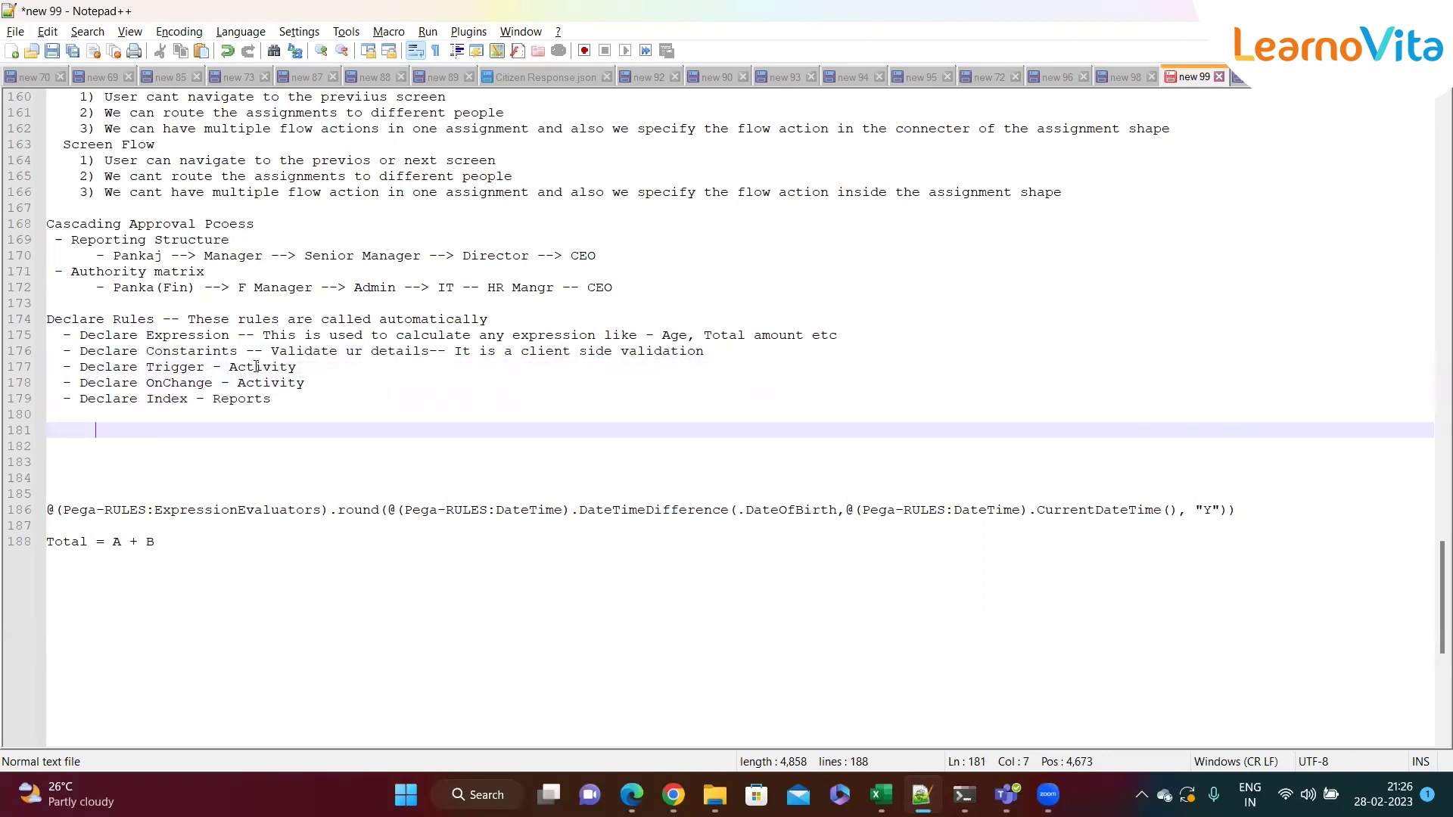
pyautogui.click(257, 366)
pyautogui.click(245, 398)
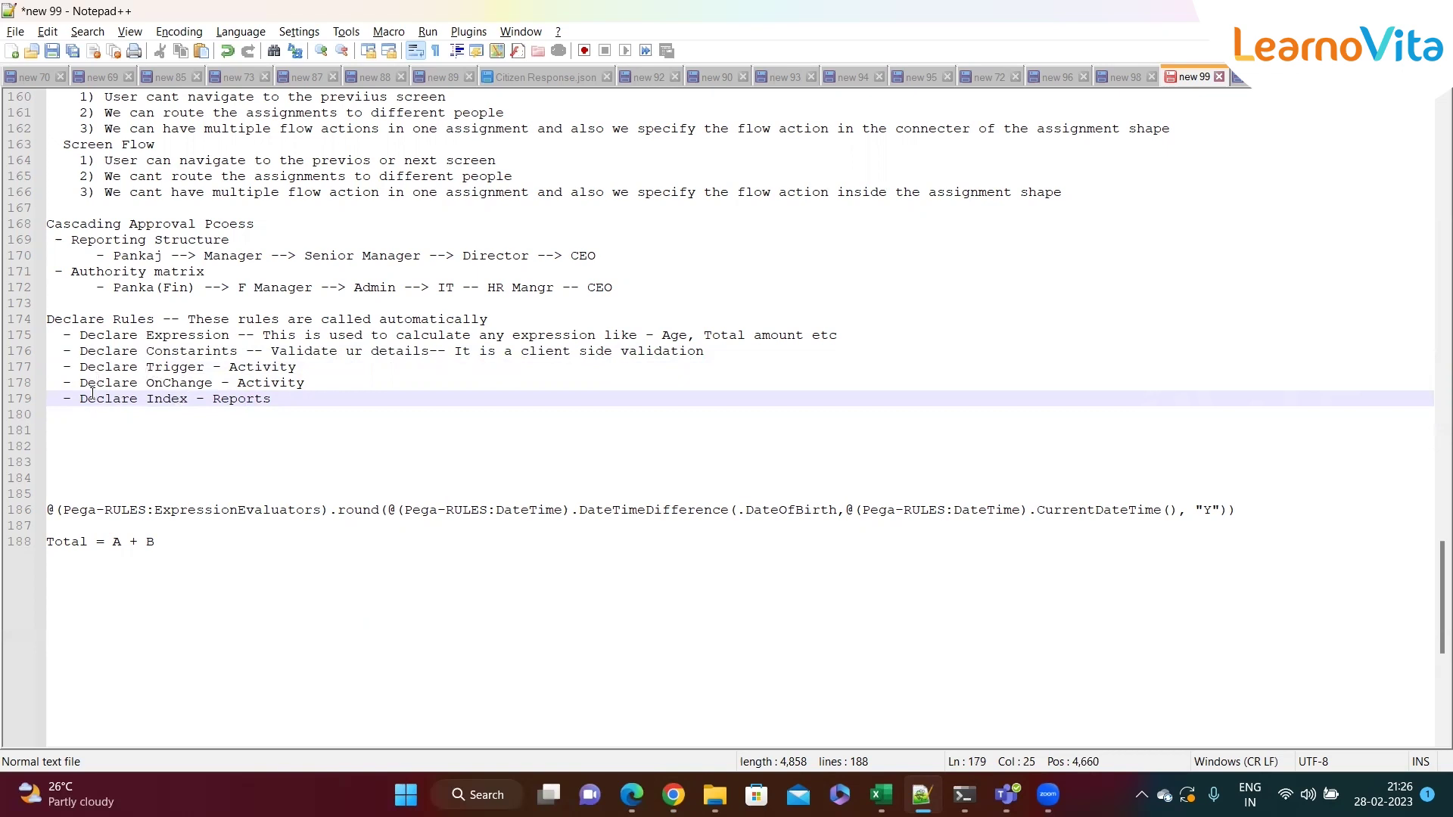
pyautogui.doubleClick(92, 352)
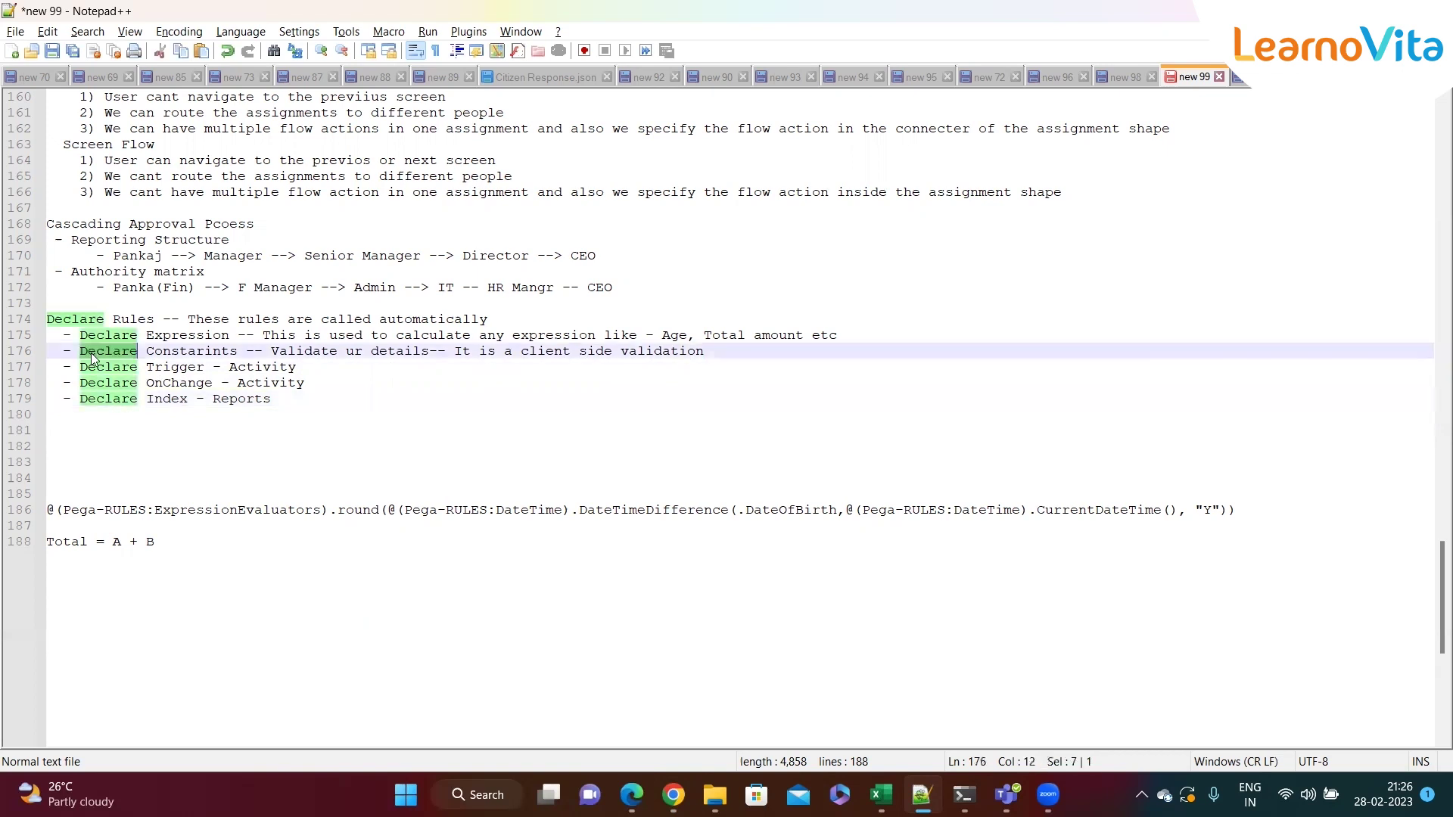
pyautogui.click(96, 399)
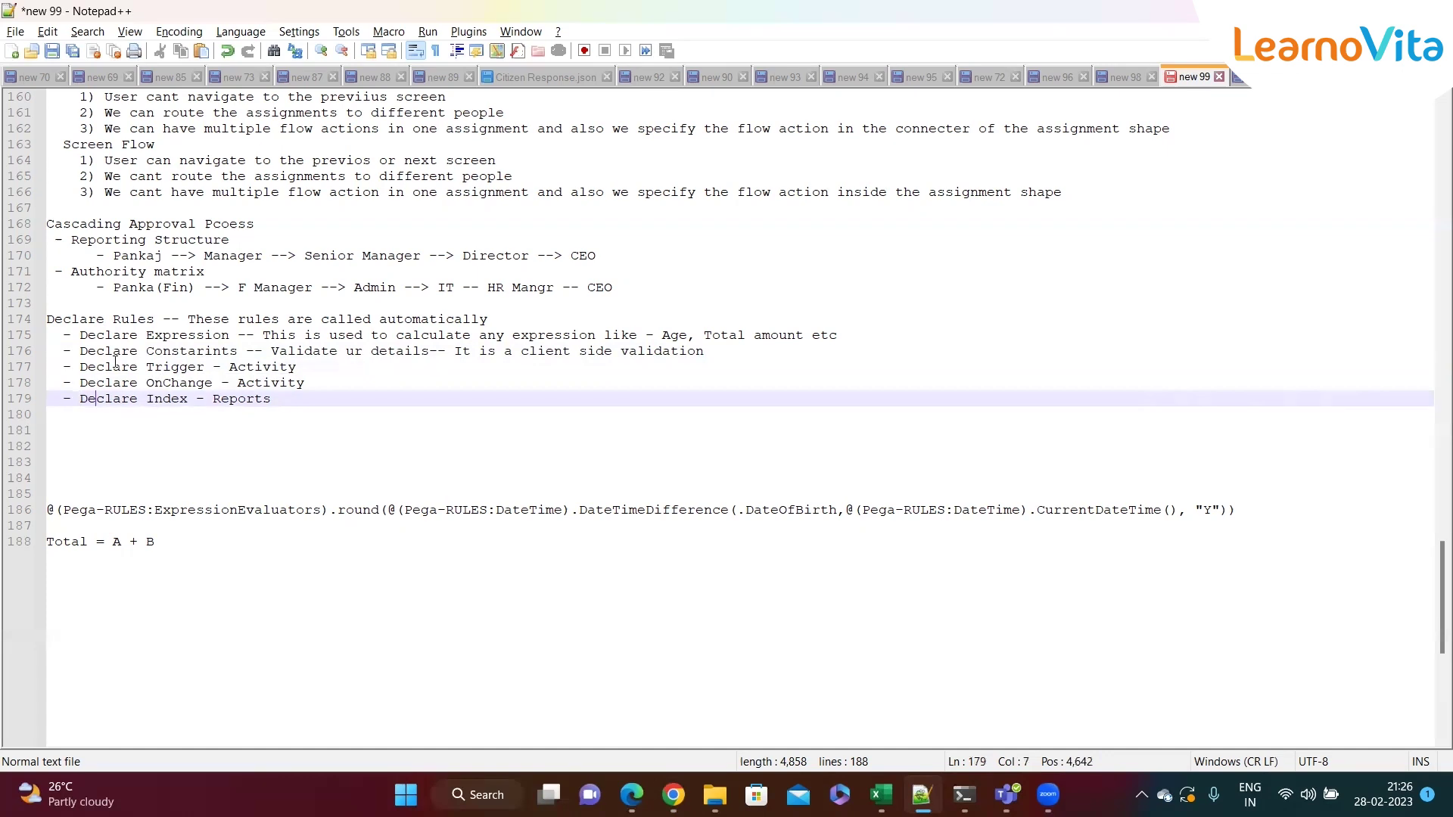
pyautogui.doubleClick(166, 368)
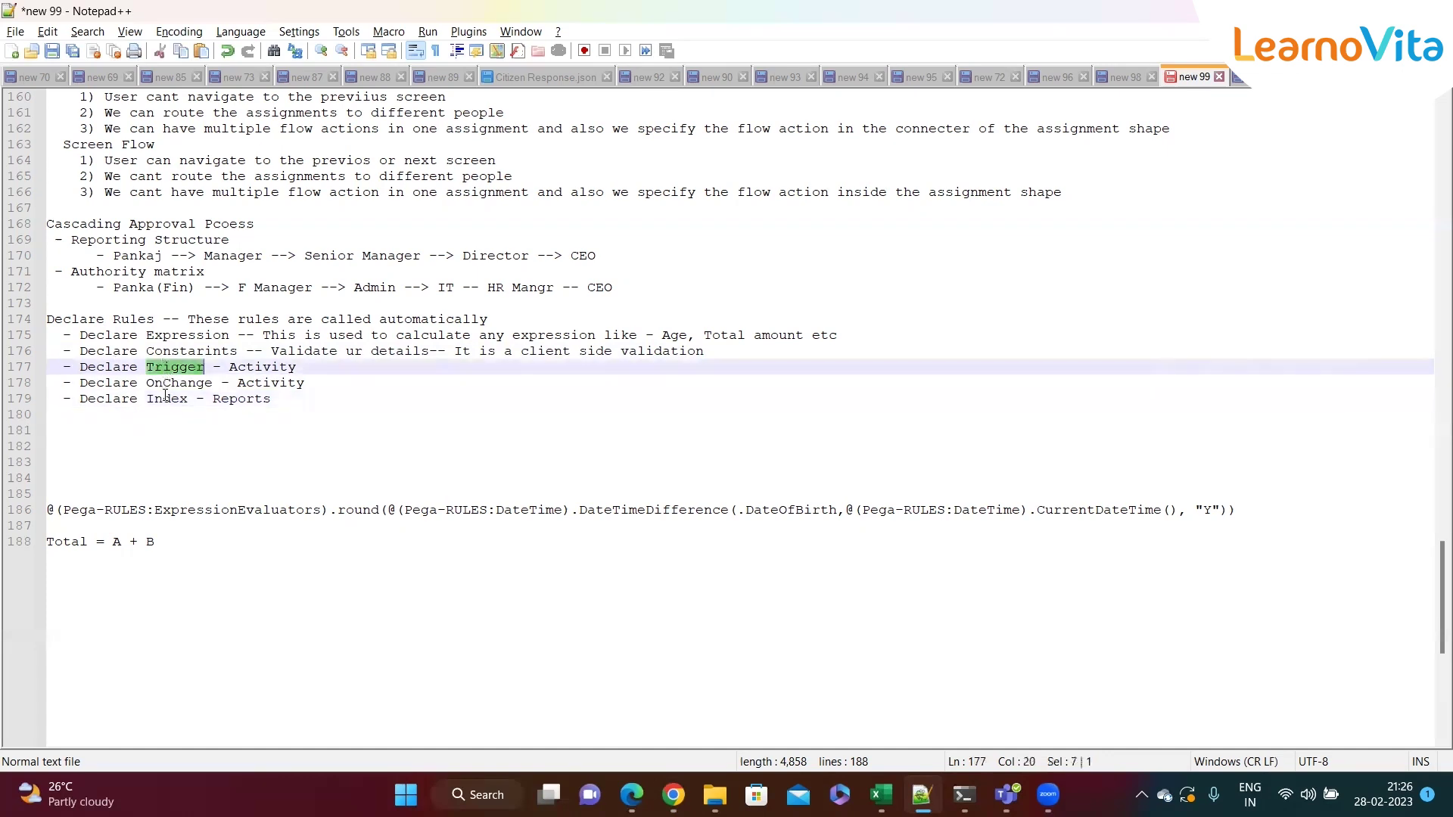
# Start a new "- Workgroup" line in the notes, a few lines below the Declare Index entry
pyautogui.click(308, 404)
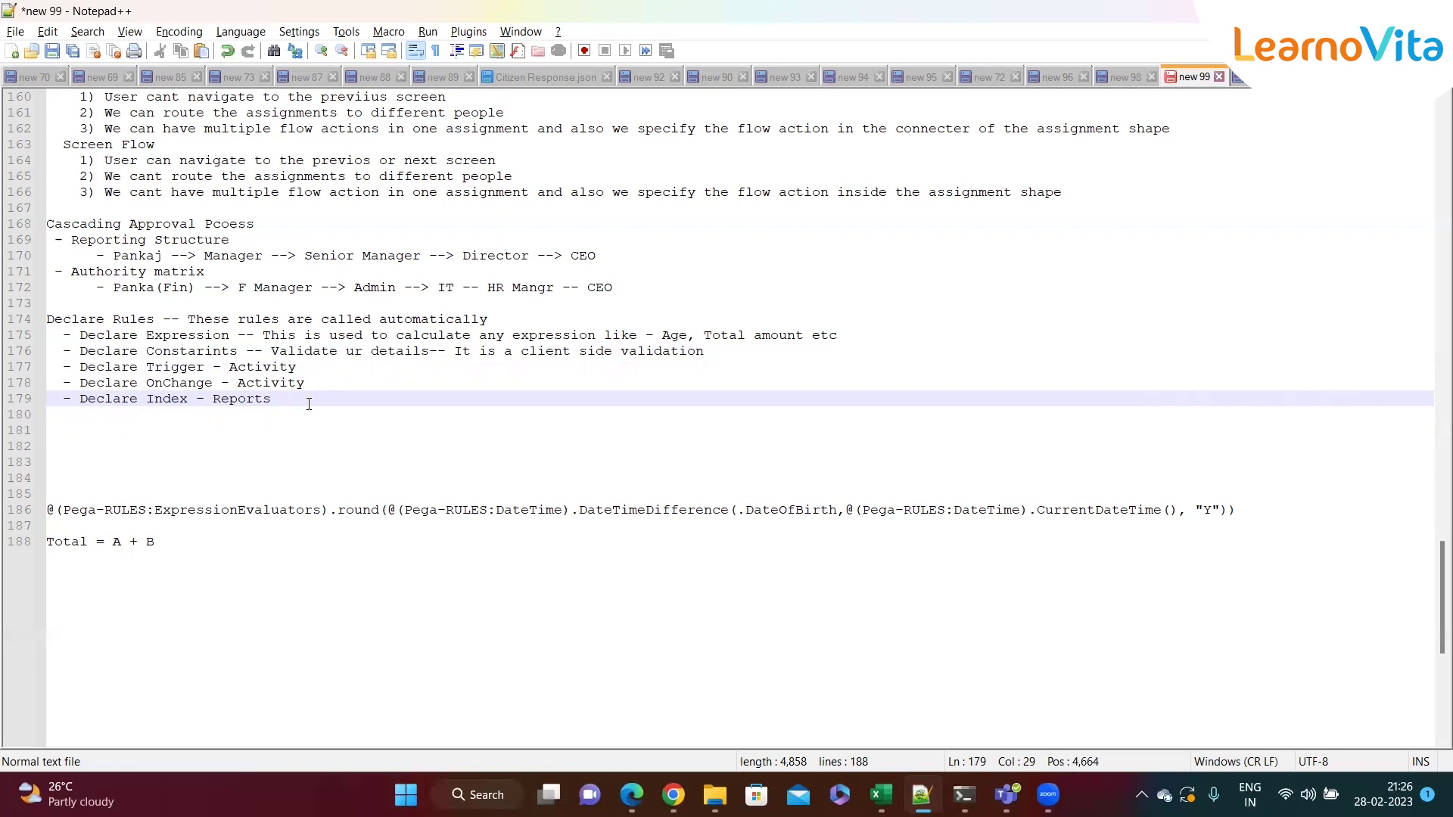
pyautogui.press('Return')
pyautogui.press('Return')
pyautogui.press('Return')
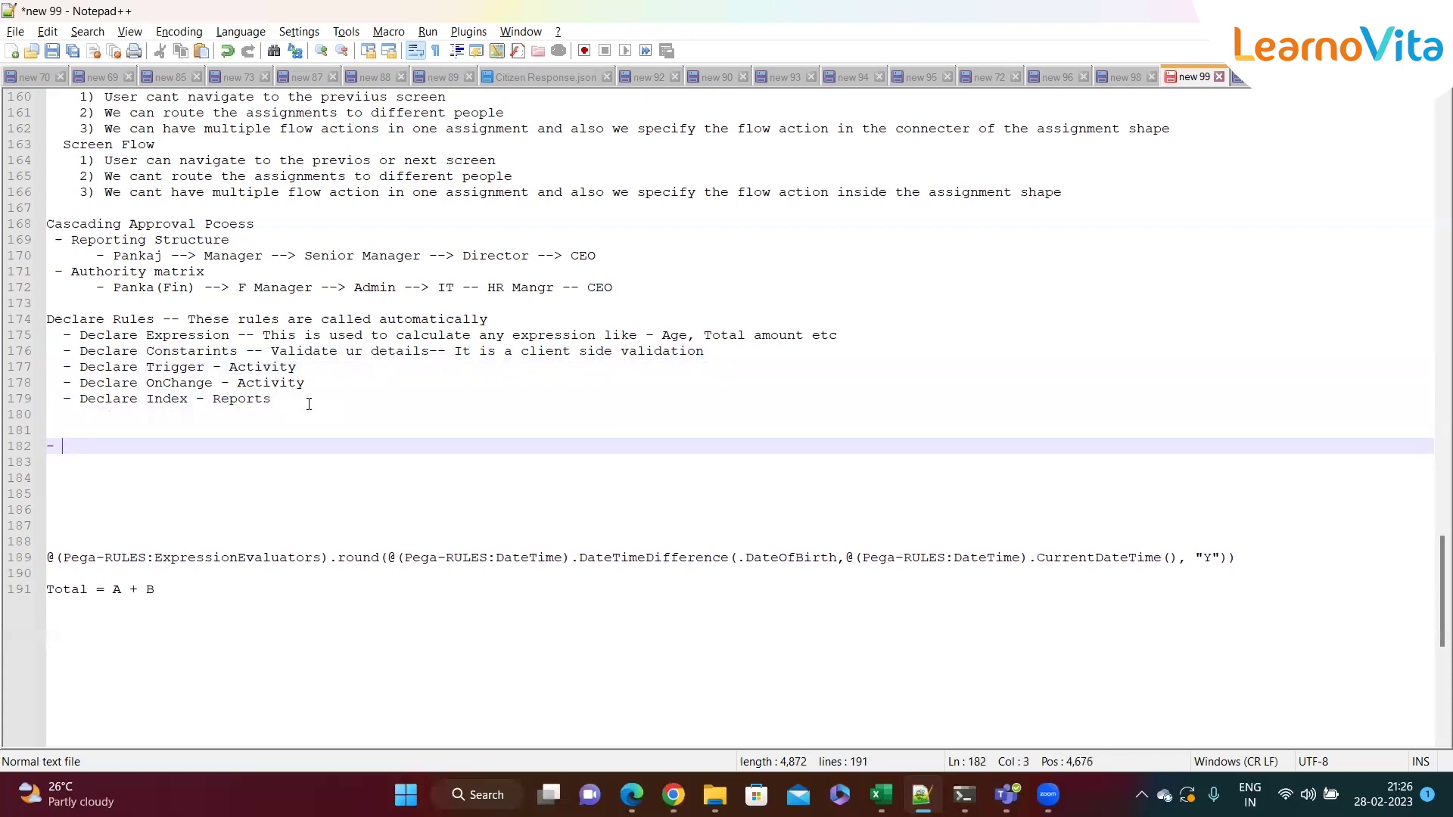
pyautogui.write('Workgru')
pyautogui.press('BackSpace')
pyautogui.write('oup')
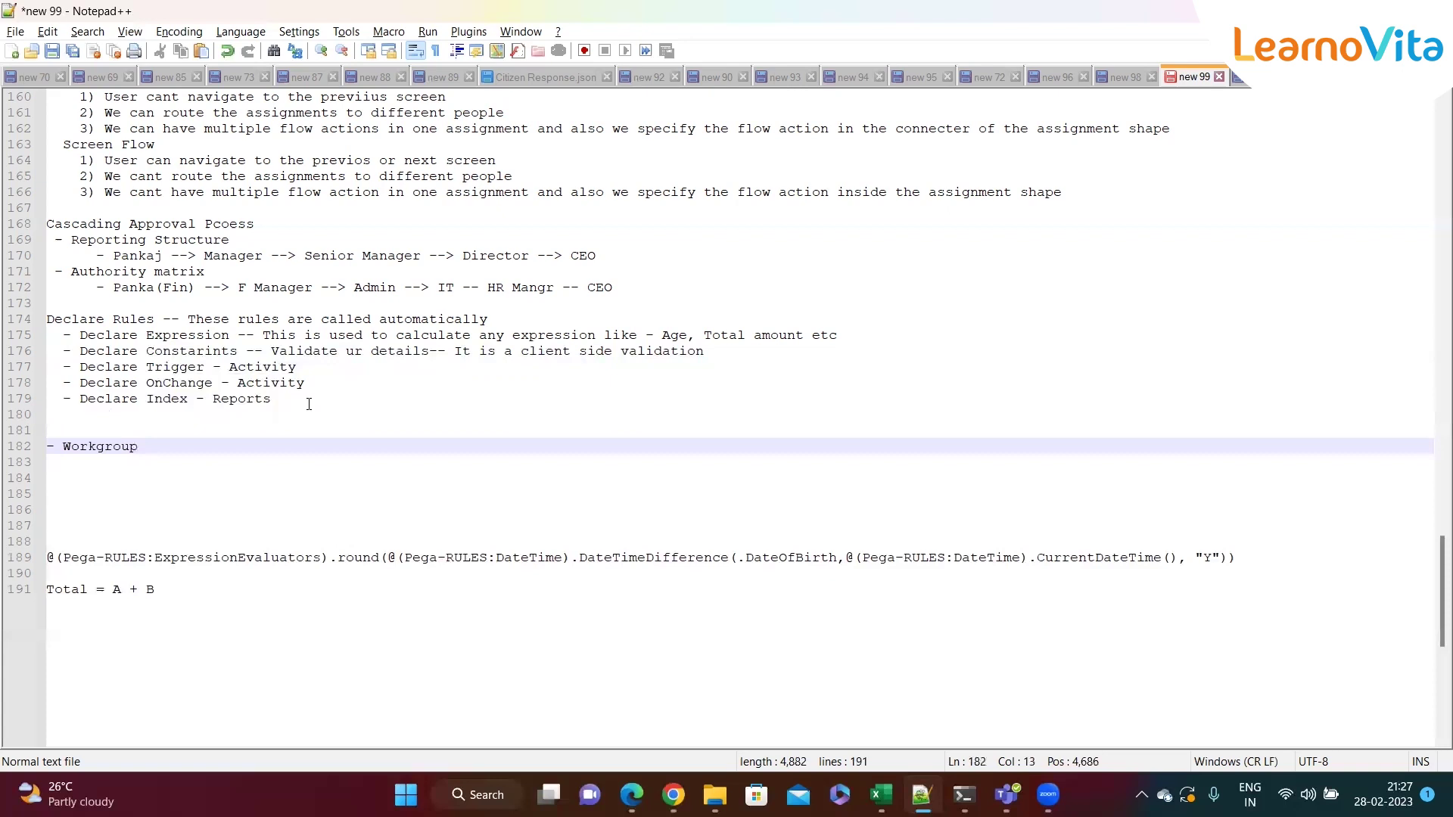
# Add the line "- Routing the task to workgrp" directly under the Workgroup line
pyautogui.press('Return')
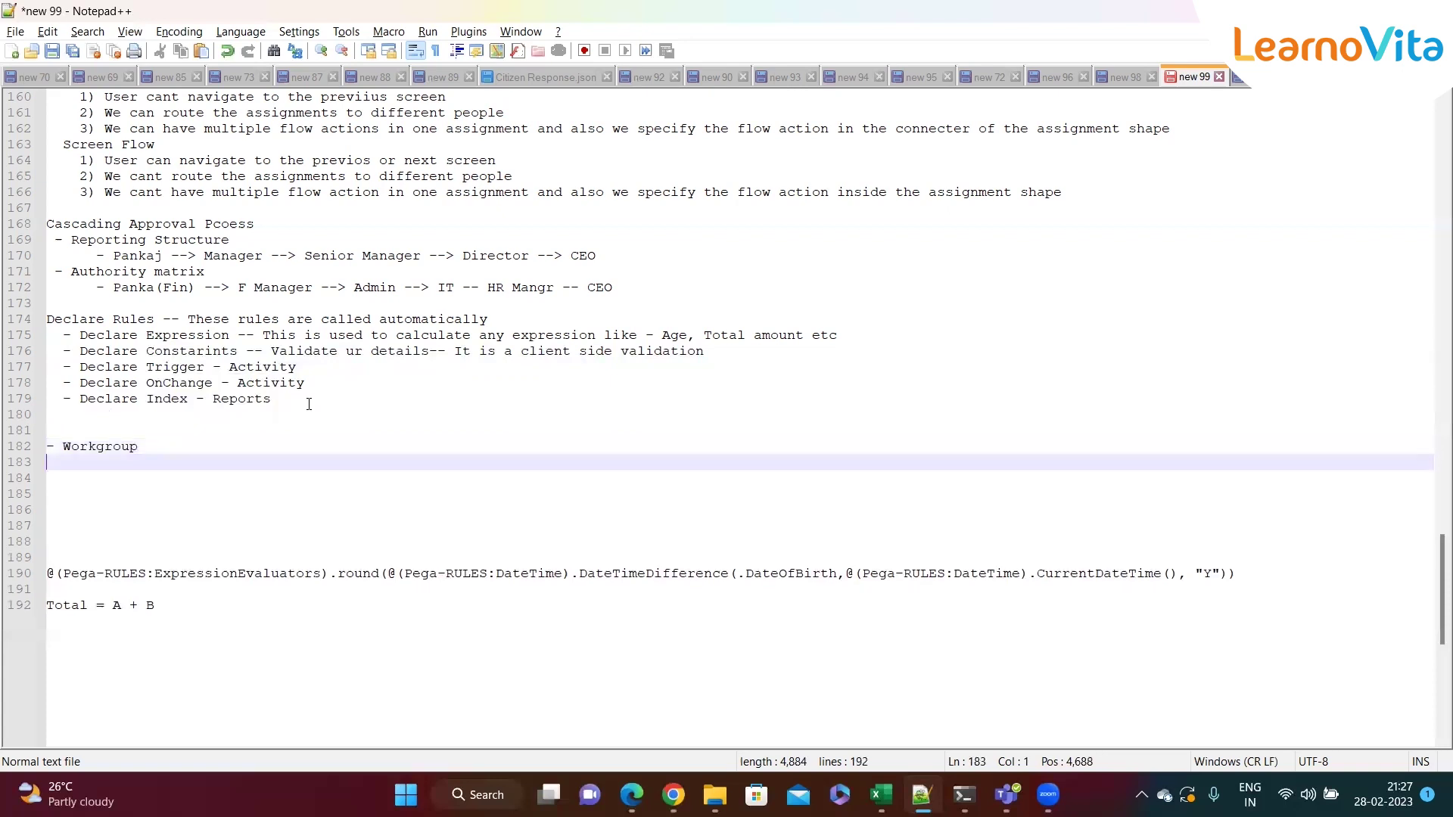
pyautogui.write('-')
pyautogui.press('BackSpace')
pyautogui.press('BackSpace')
pyautogui.write('- Routing')
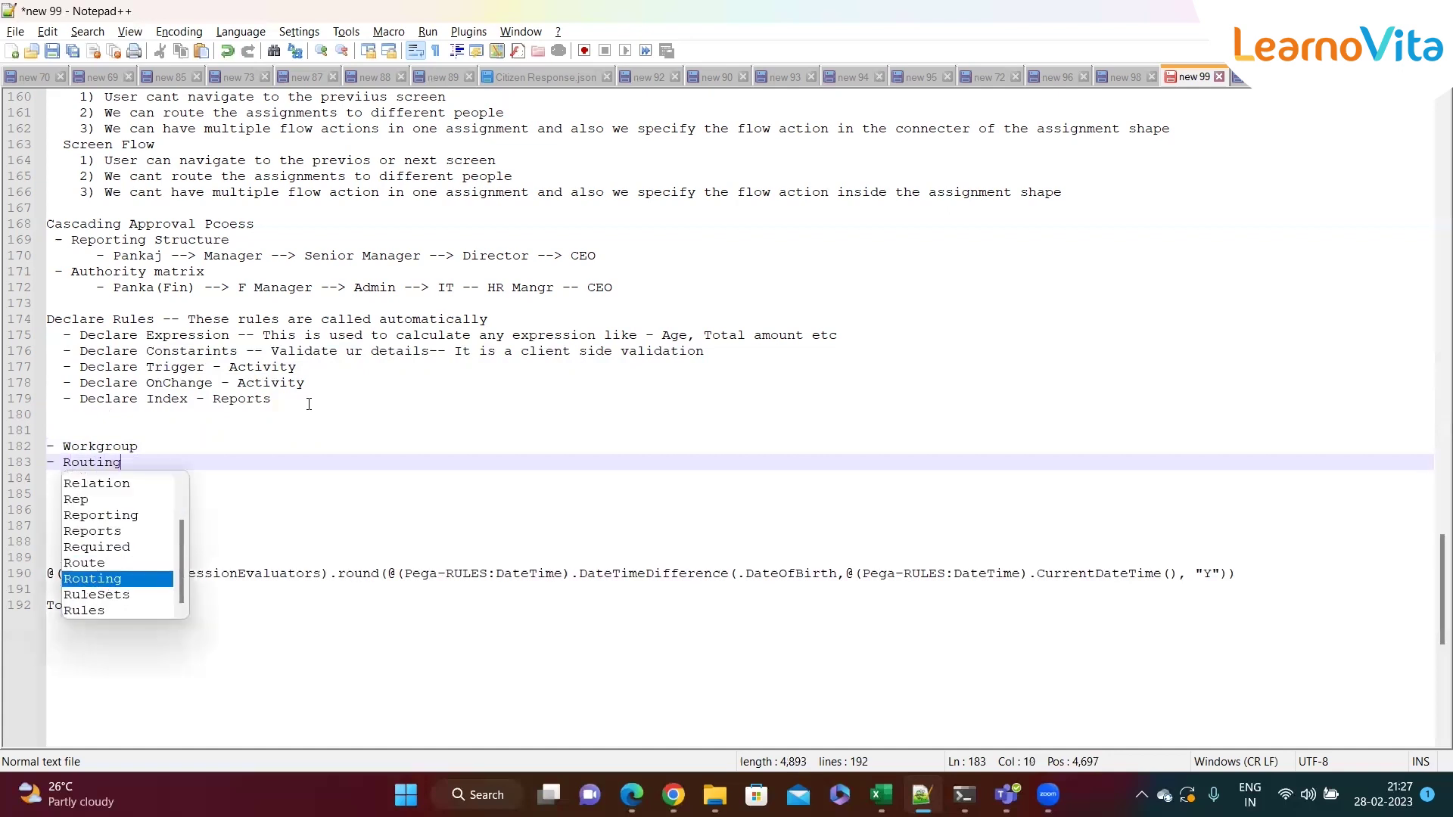
pyautogui.write(' the task to workgrp')
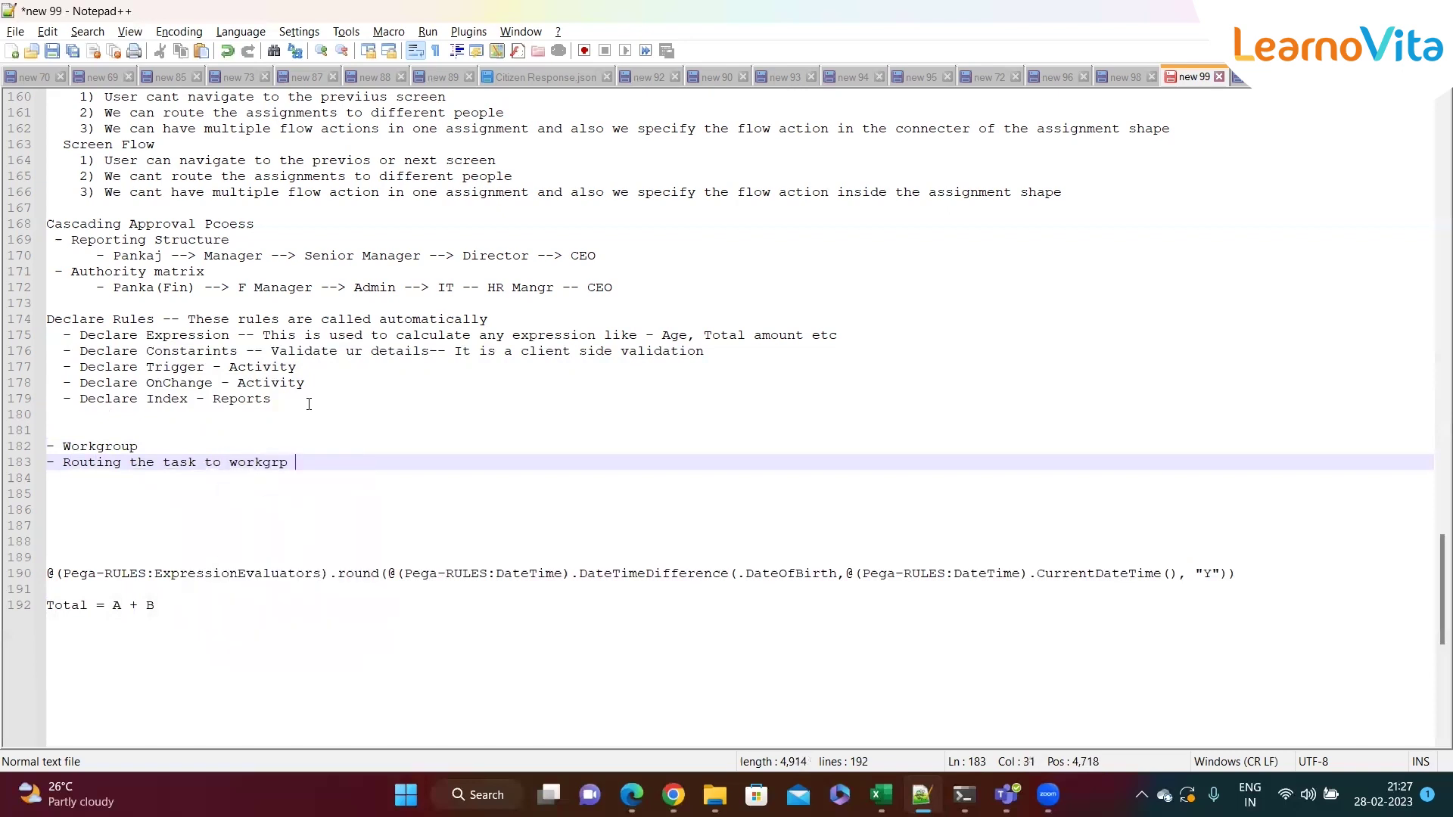
pyautogui.click(358, 465)
# Extend the Workgroup line with "or Teams" and list It, HR and Admin on indented lines beneath it
pyautogui.click(152, 447)
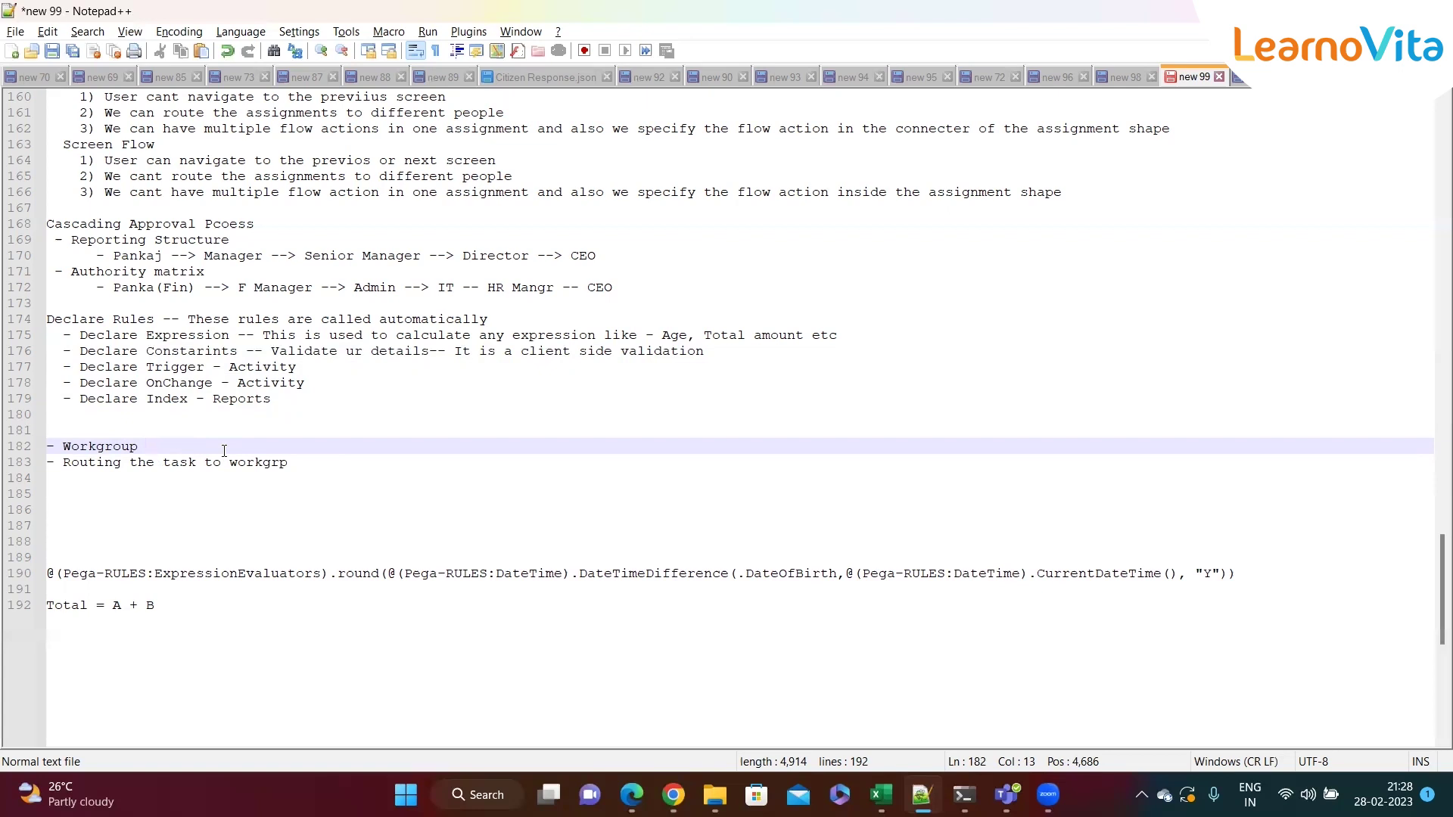
pyautogui.write('or Teams')
pyautogui.press('Return')
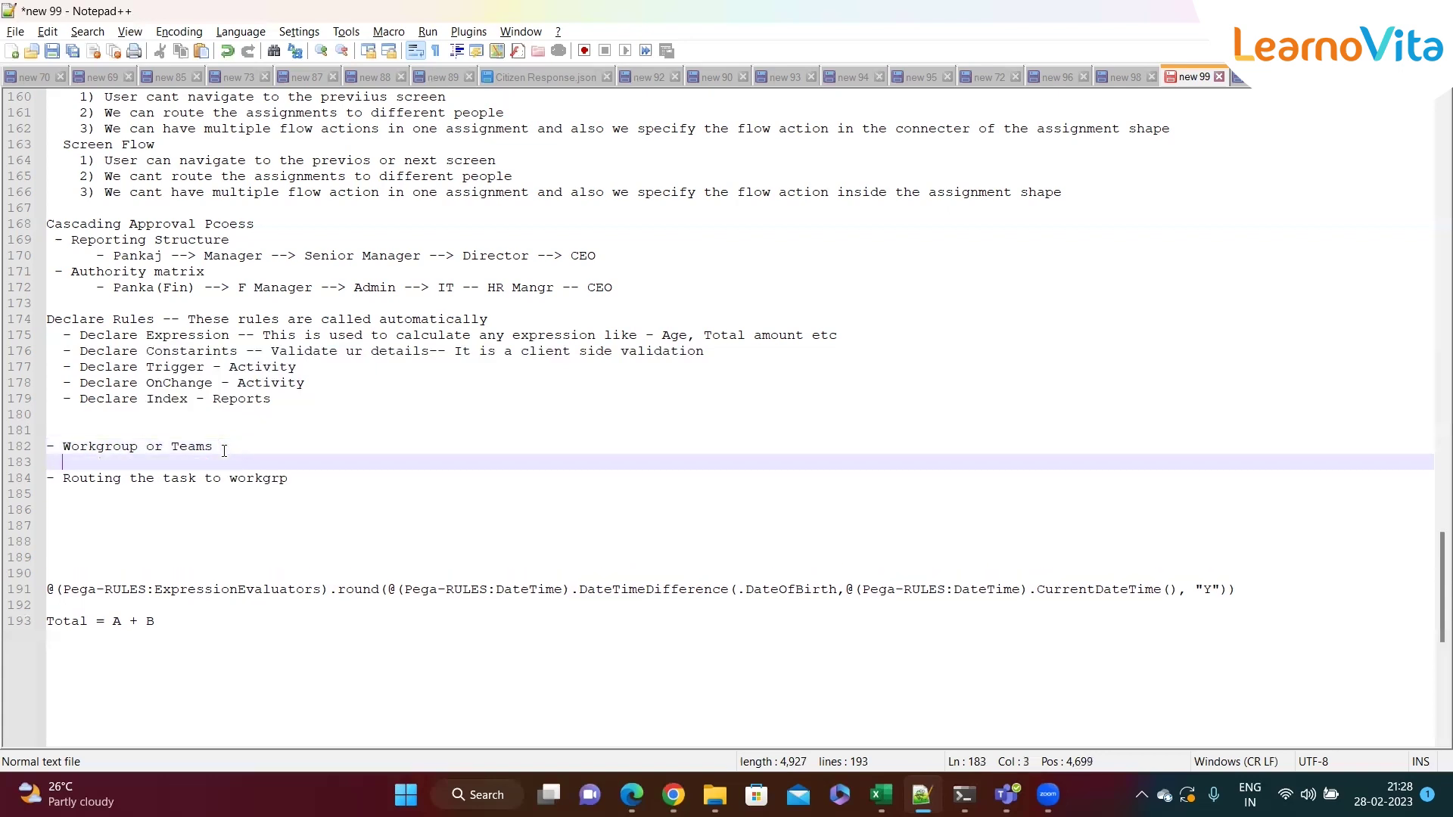
pyautogui.write('IT')
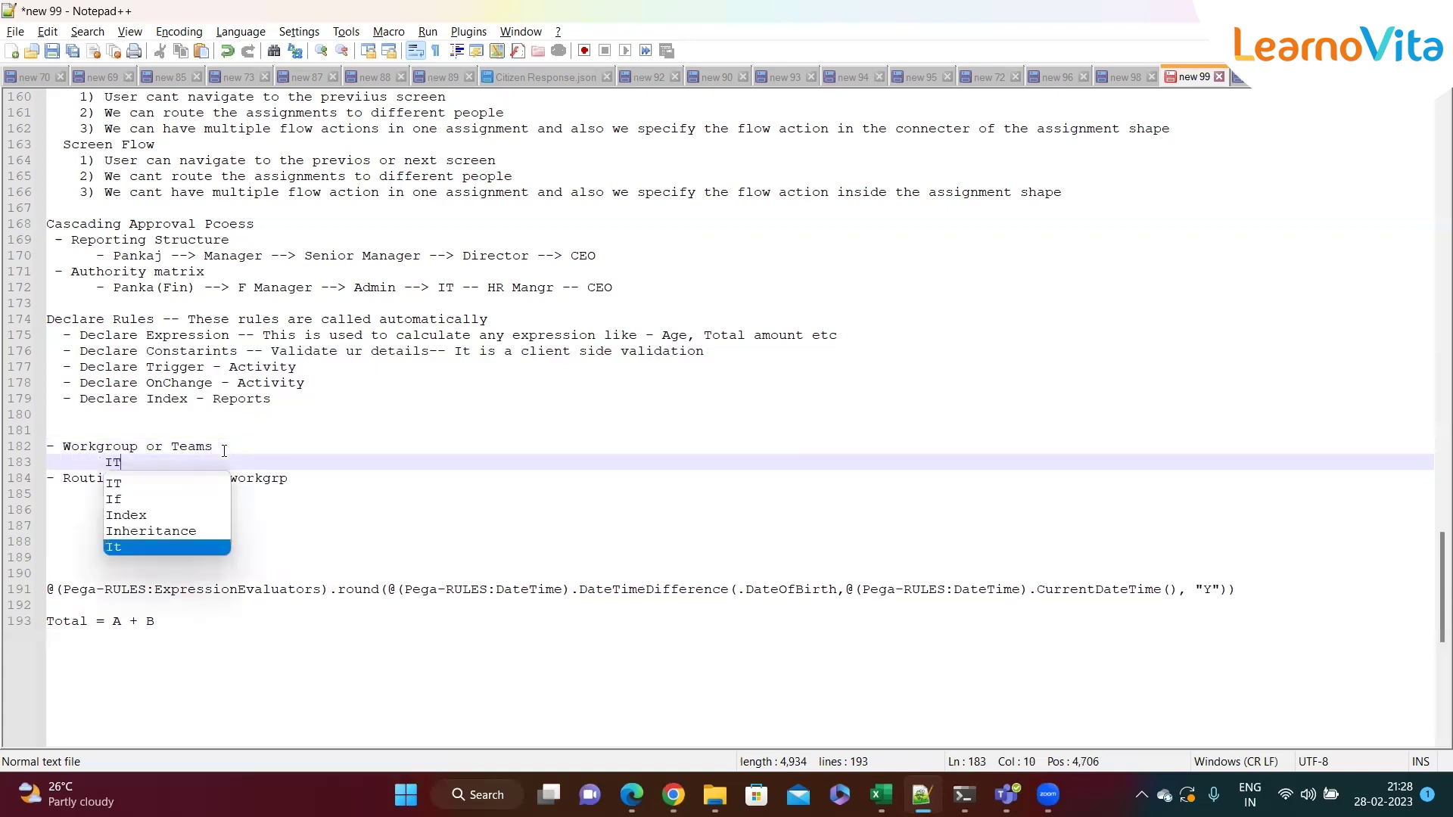
pyautogui.press('Return')
pyautogui.press('Return')
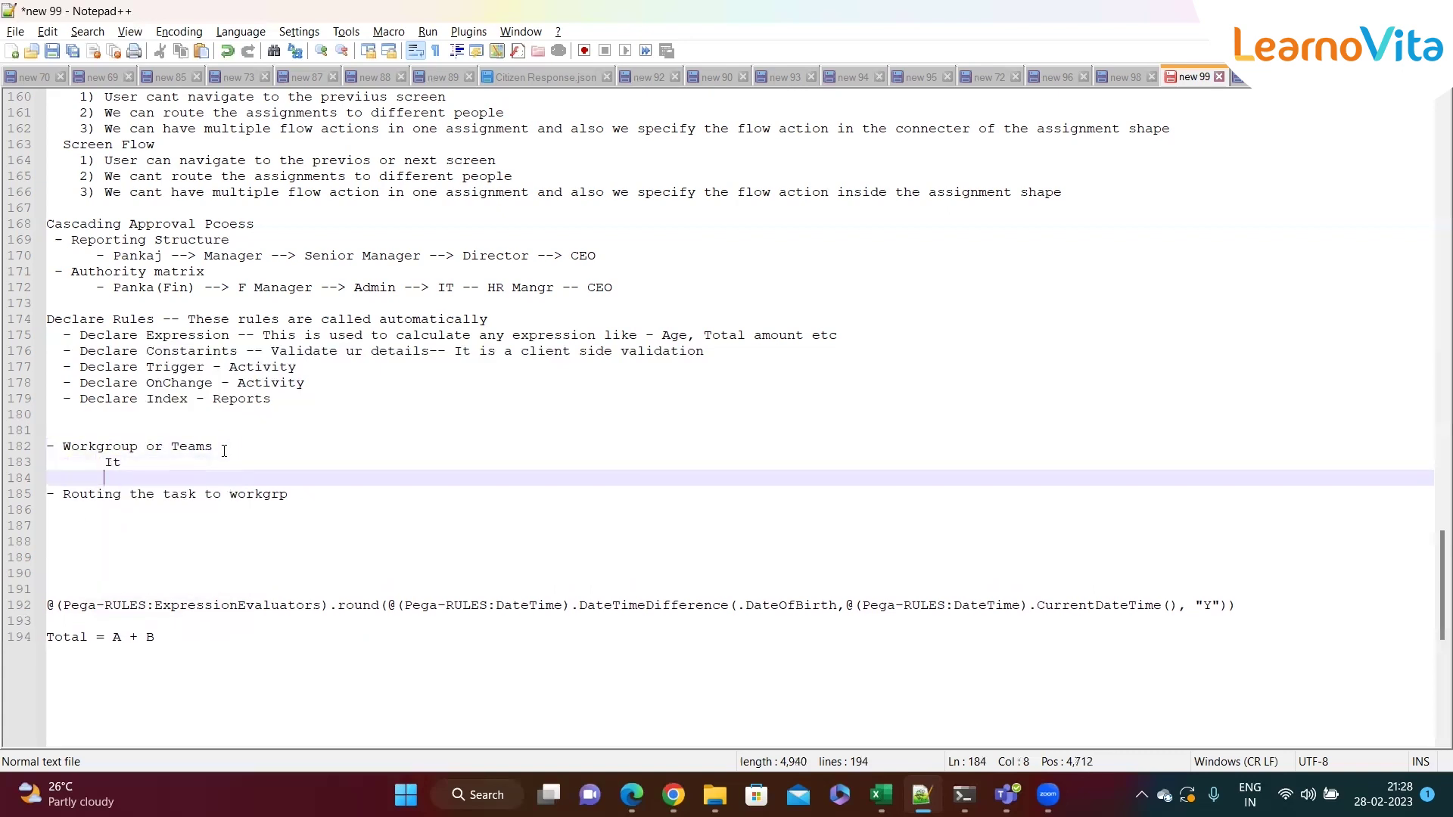
pyautogui.write('D')
pyautogui.press('BackSpace')
pyautogui.write('H')
pyautogui.press('Return')
pyautogui.press('Return')
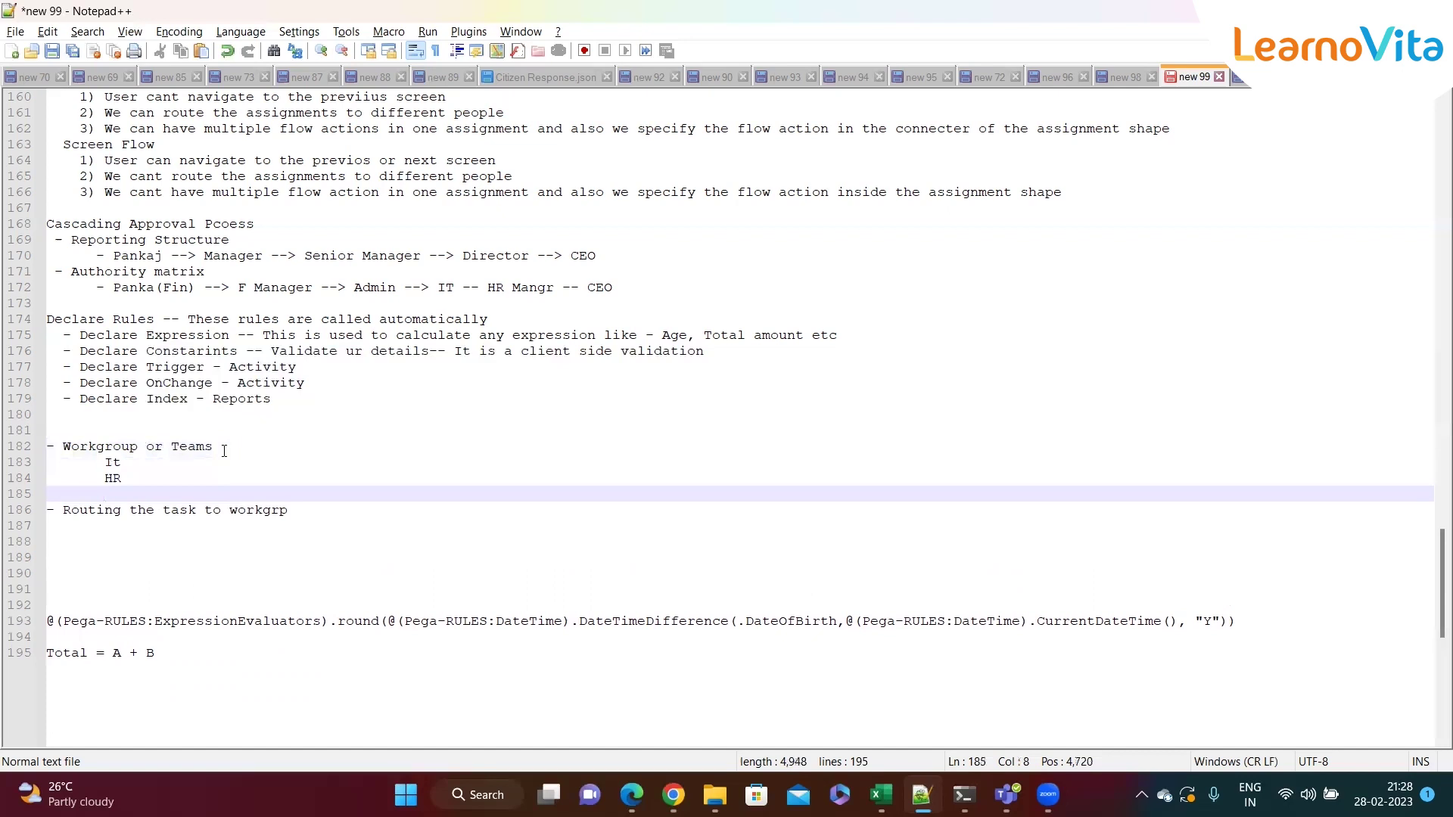
pyautogui.write('Ad')
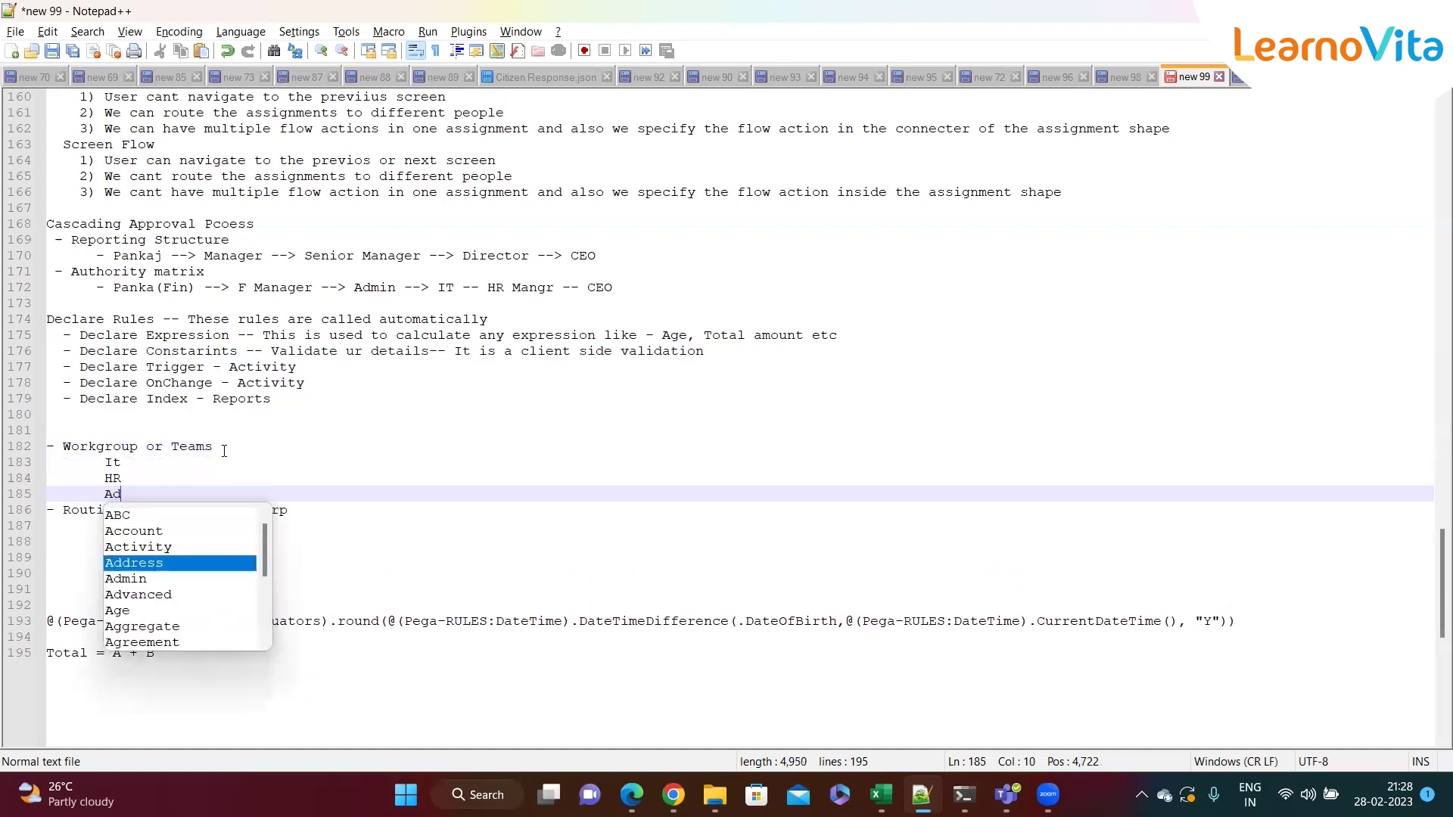
pyautogui.write('min')
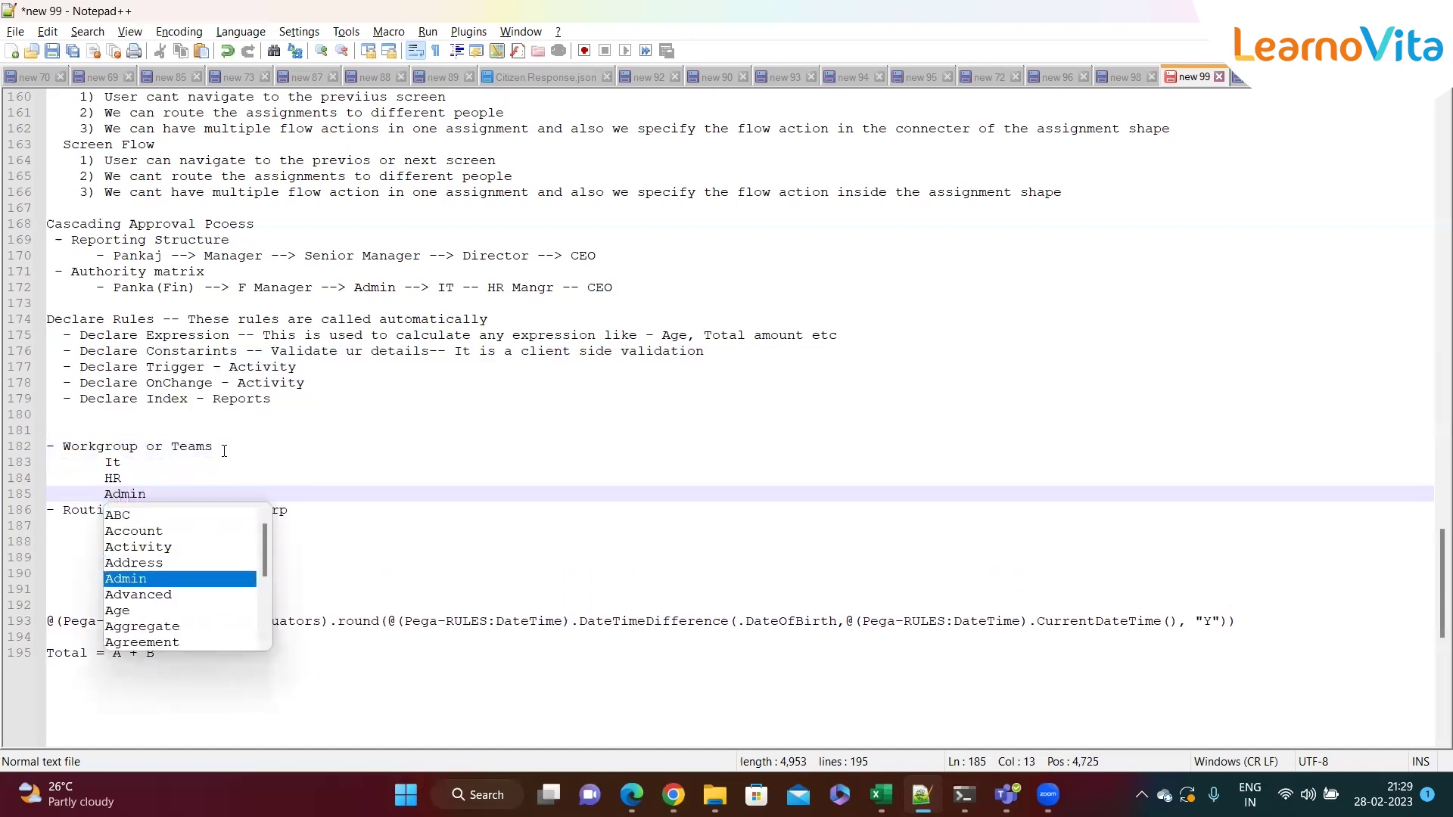
# Add the indented sub-items "- Pega", "- Java" and "- .Net" under the It entry
pyautogui.click(148, 456)
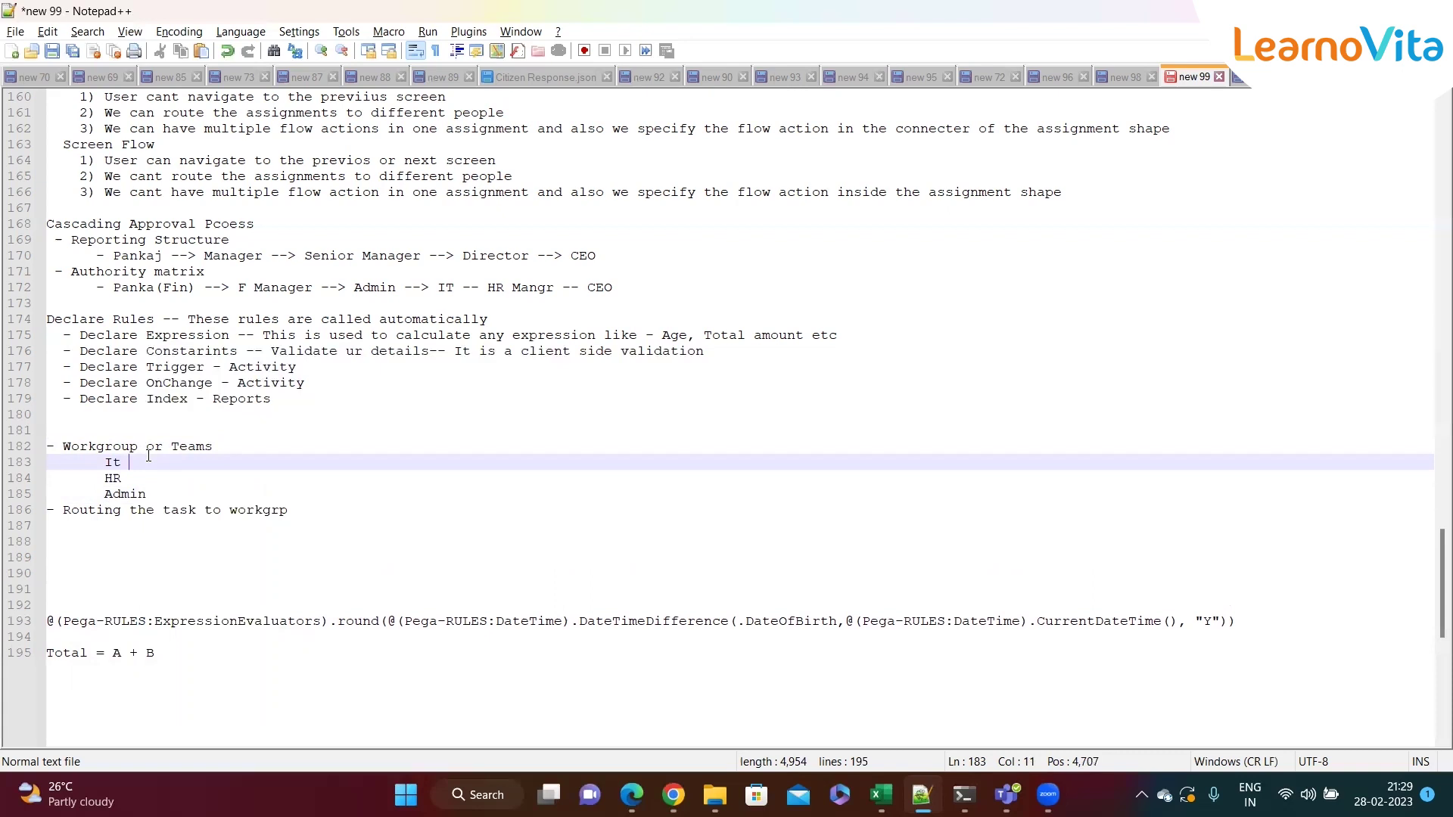
pyautogui.hotkey('shift', 'Left')
pyautogui.hotkey('shift', 'Left')
pyautogui.hotkey('shift', 'Left')
pyautogui.hotkey('shift', 'Left')
pyautogui.click(131, 465)
pyautogui.doubleClick(109, 462)
pyautogui.click(131, 465)
pyautogui.press('Return')
pyautogui.write('- ')
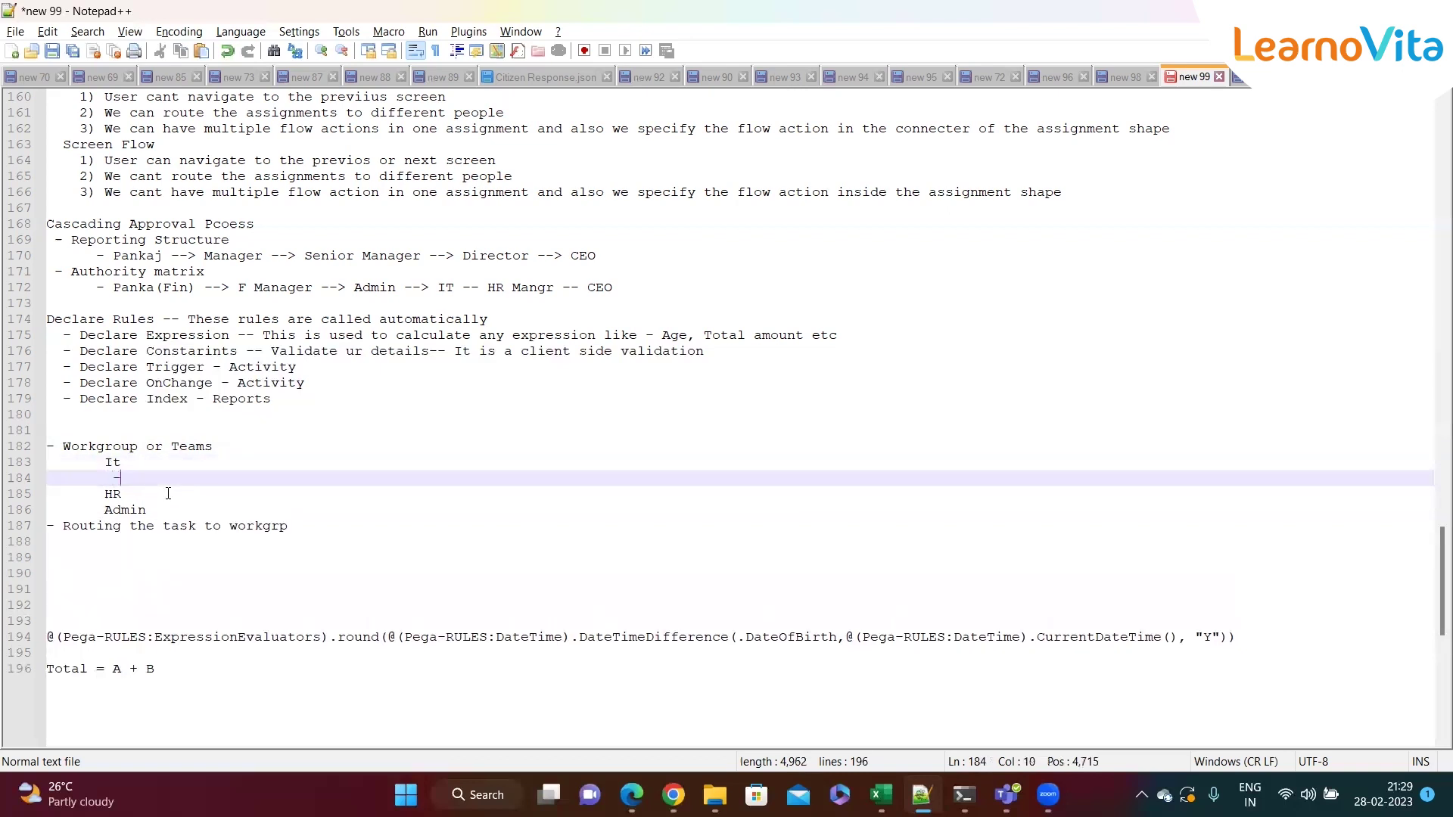
pyautogui.write('Pega')
pyautogui.press('Return')
pyautogui.write('- Java')
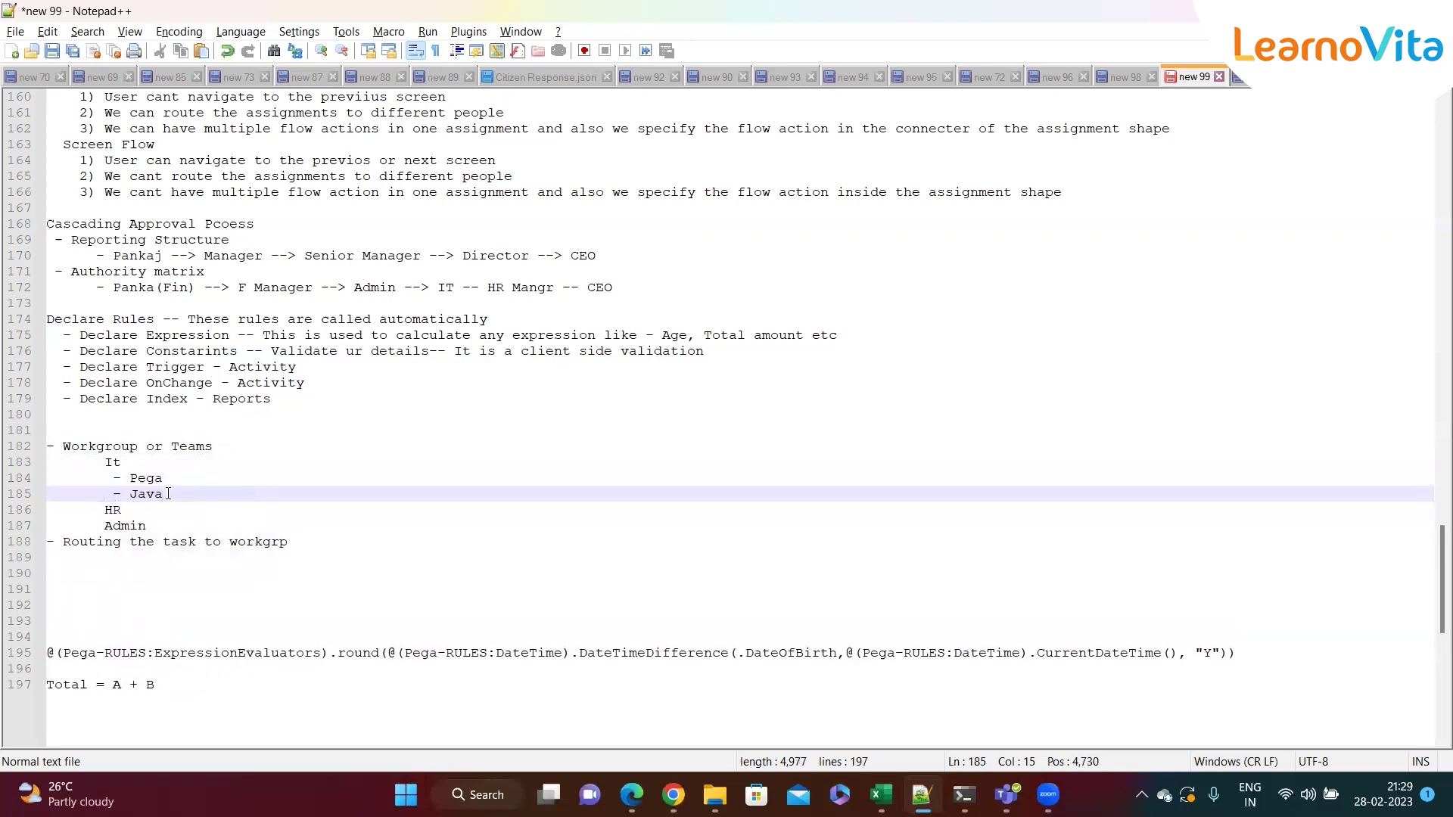
pyautogui.press('Return')
pyautogui.write('-')
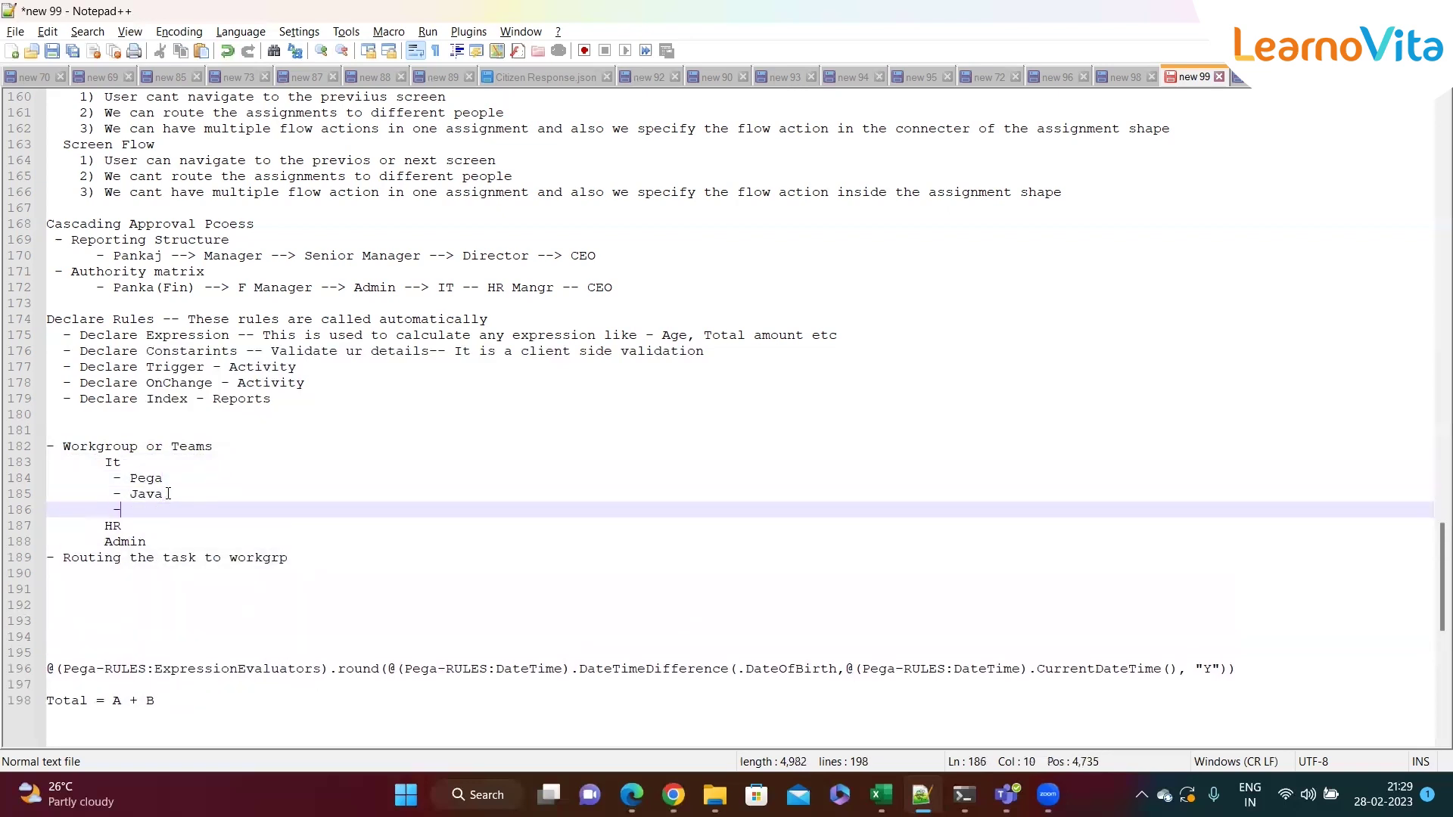
pyautogui.write(' .Net')
pyautogui.click(172, 476)
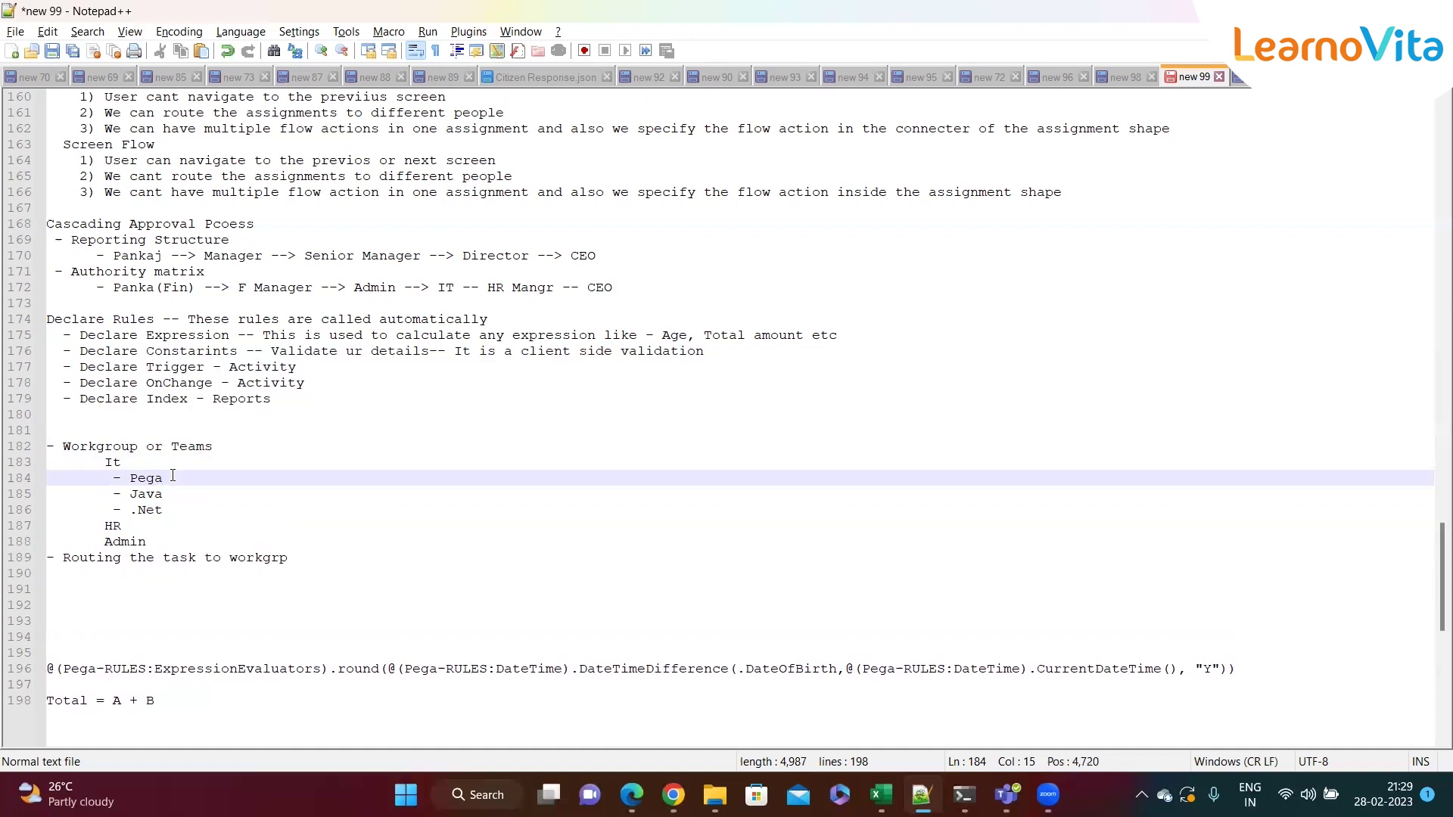
# Switch to Pega Dev Studio and open the Work settings of the logged-in operator's record
pyautogui.click(674, 794)
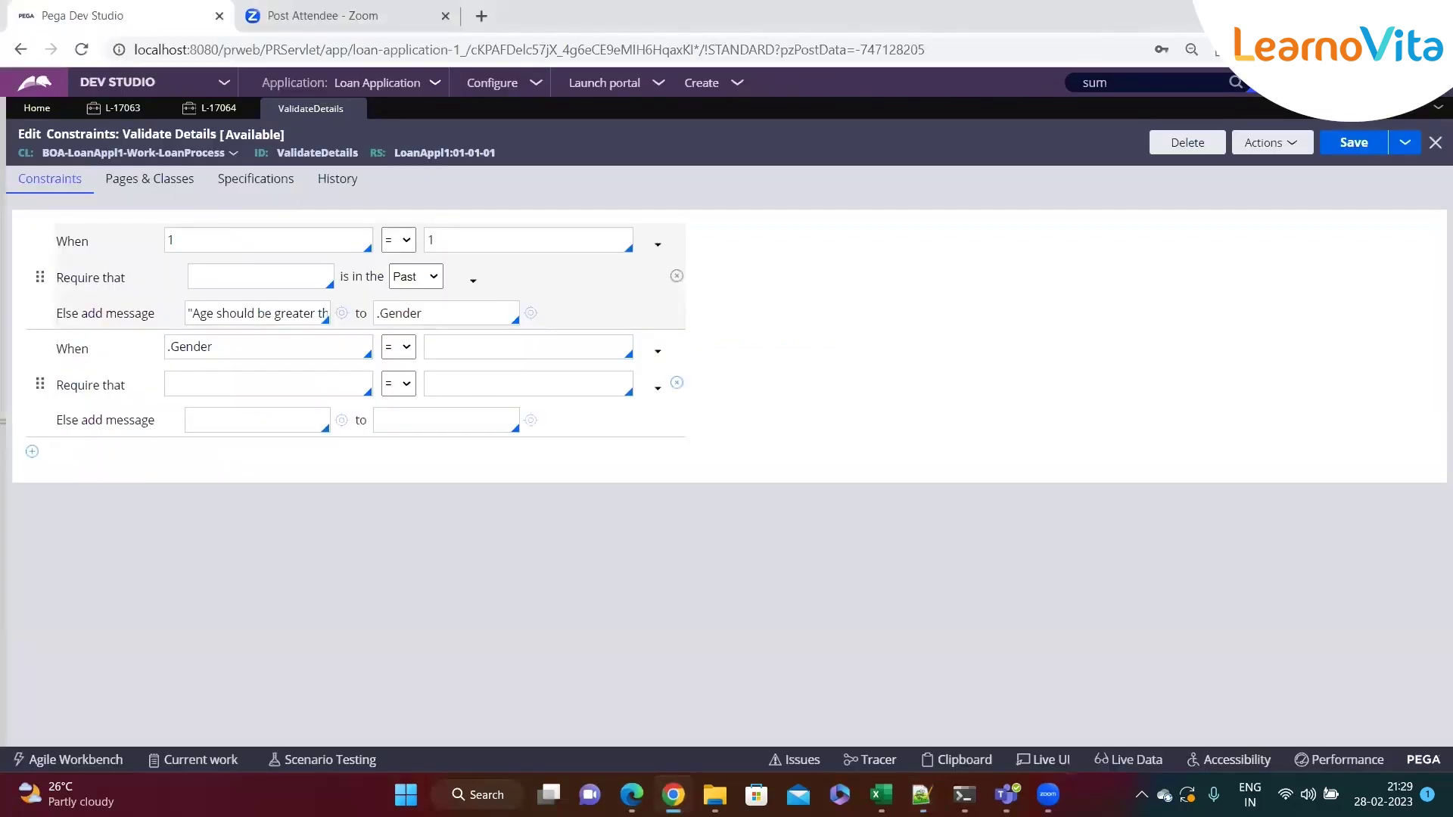
pyautogui.click(16, 503)
pyautogui.click(34, 728)
pyautogui.moveTo(40, 676)
pyautogui.click(60, 638)
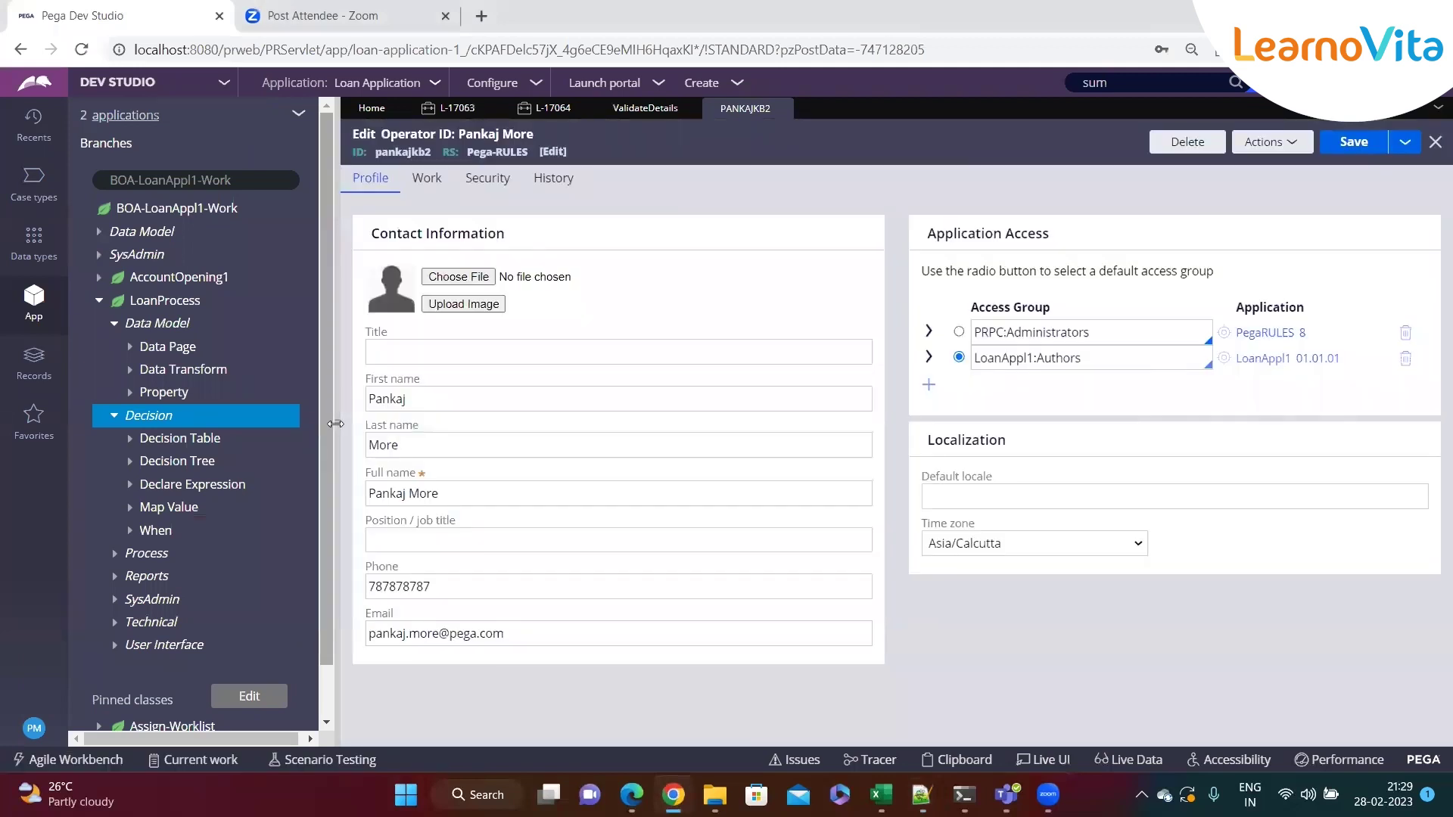
pyautogui.click(335, 424)
pyautogui.click(103, 180)
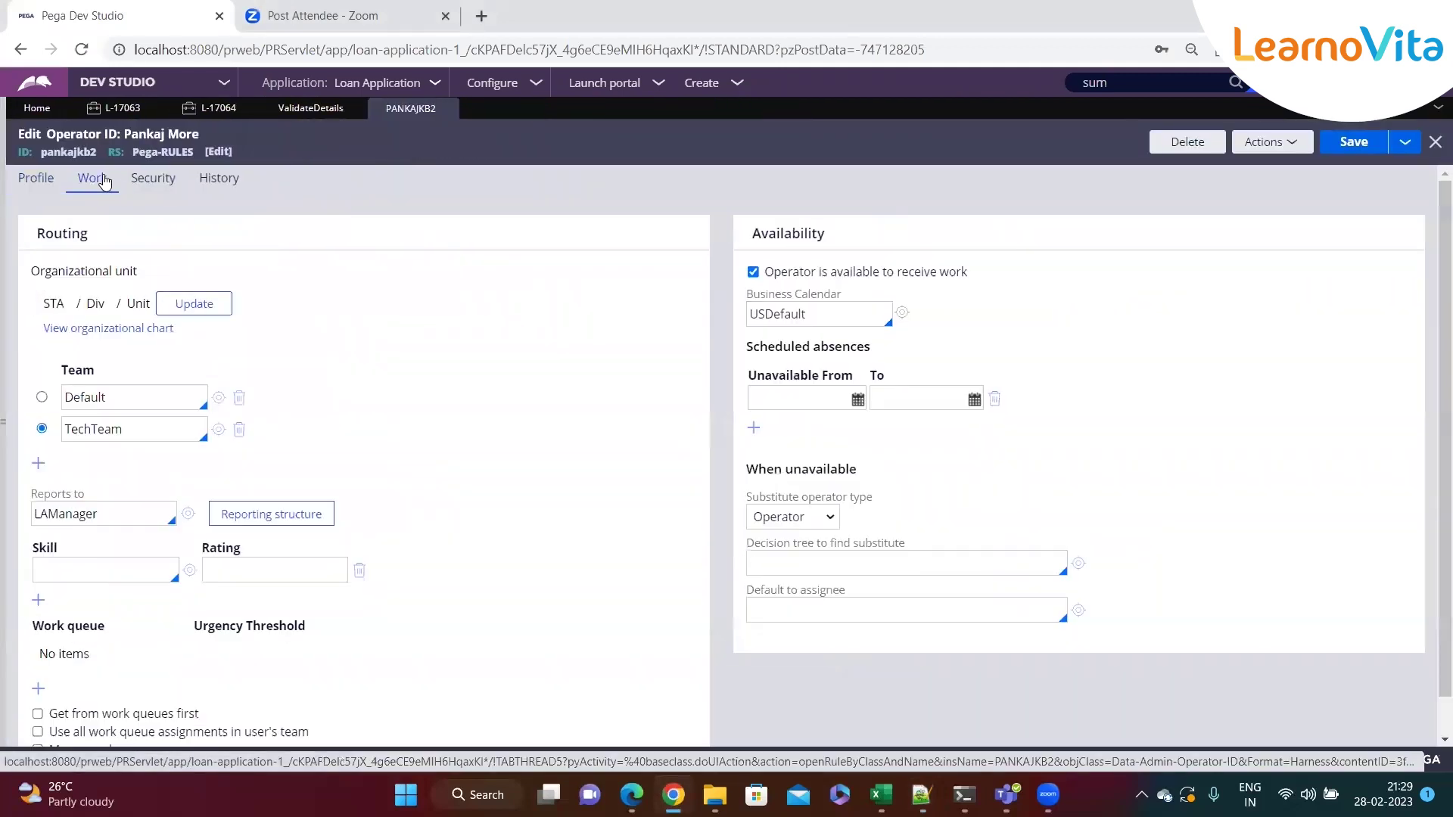
# Examine the operator's Team section with its Default and TechTeam entries
pyautogui.moveTo(104, 382); pyautogui.dragTo(64, 379)
pyautogui.click(130, 376)
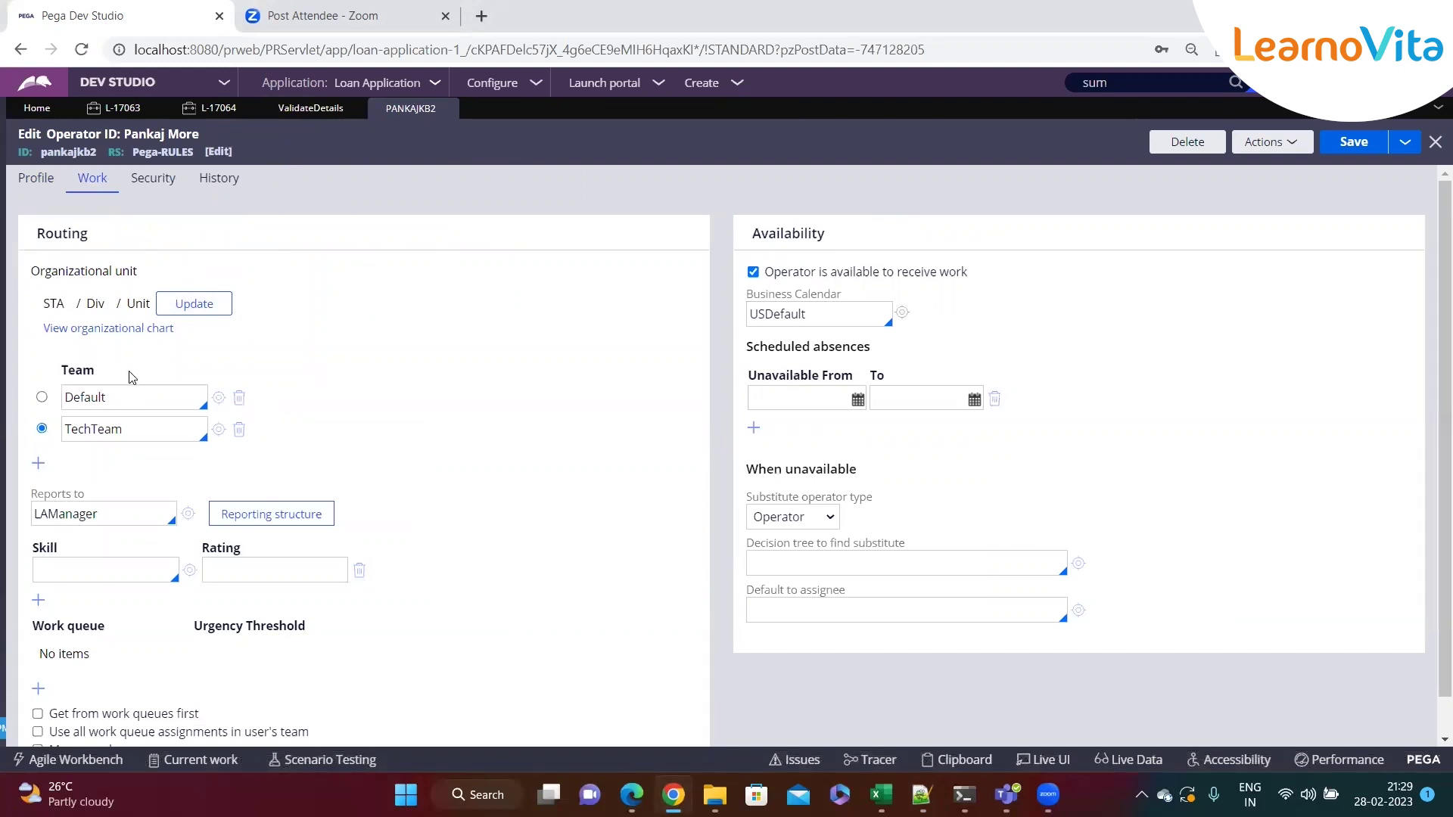
pyautogui.moveTo(97, 375); pyautogui.dragTo(59, 375)
pyautogui.click(155, 374)
pyautogui.click(142, 392)
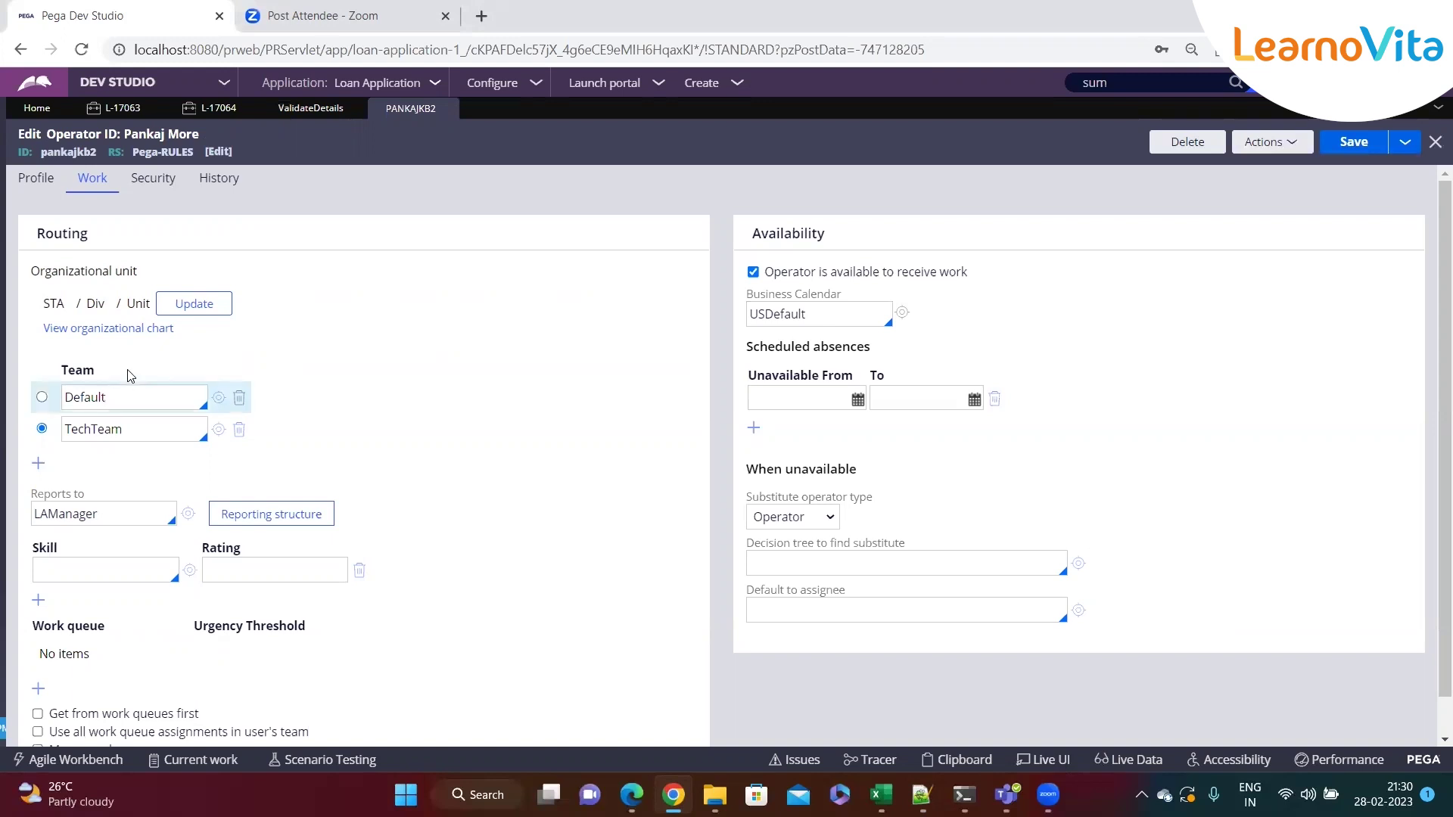
pyautogui.click(129, 433)
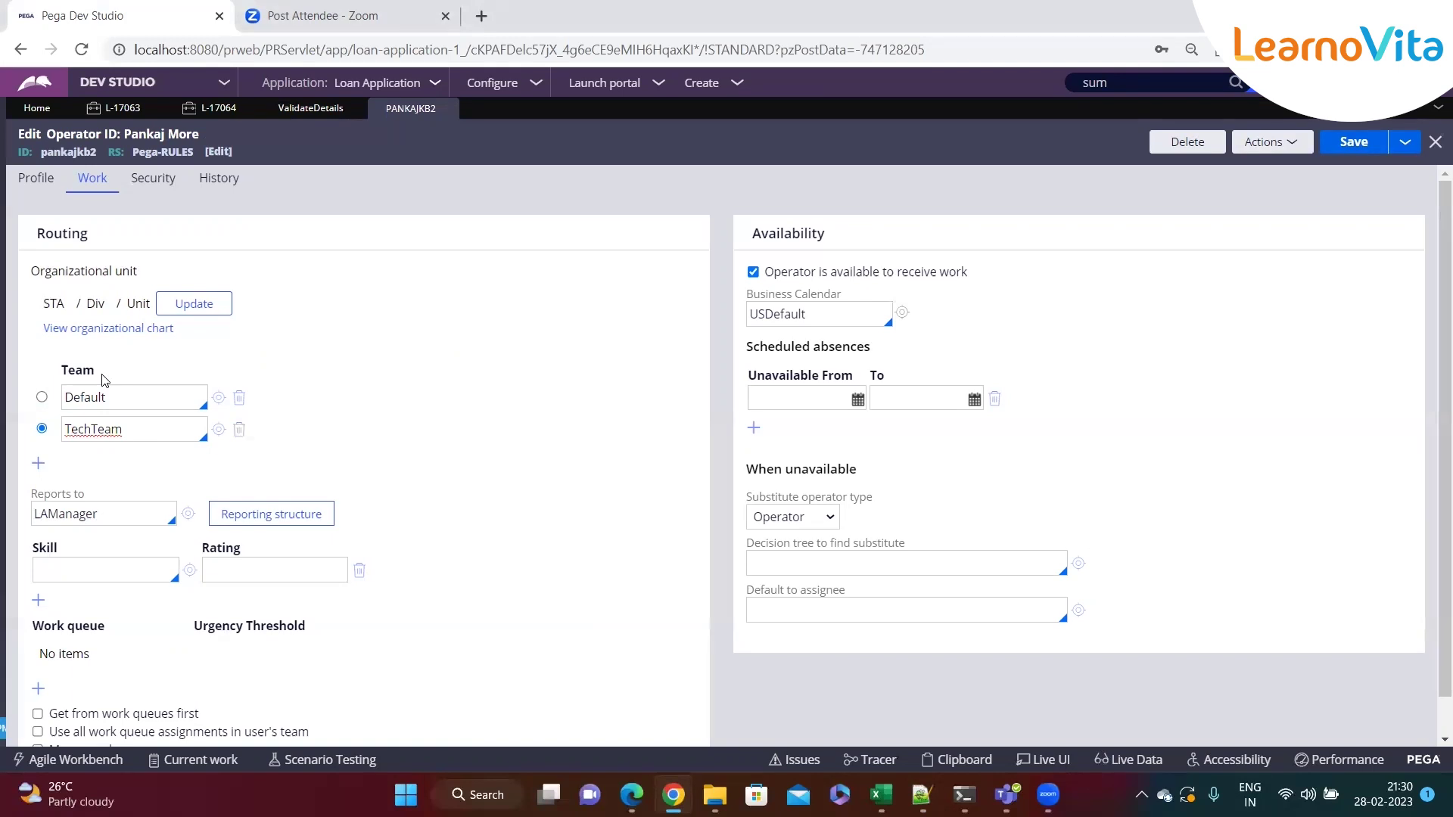
pyautogui.click(162, 428)
# Enter Pega as the operator's first skill with a rating of 10
pyautogui.moveTo(61, 552); pyautogui.dragTo(29, 560)
pyautogui.click(63, 580)
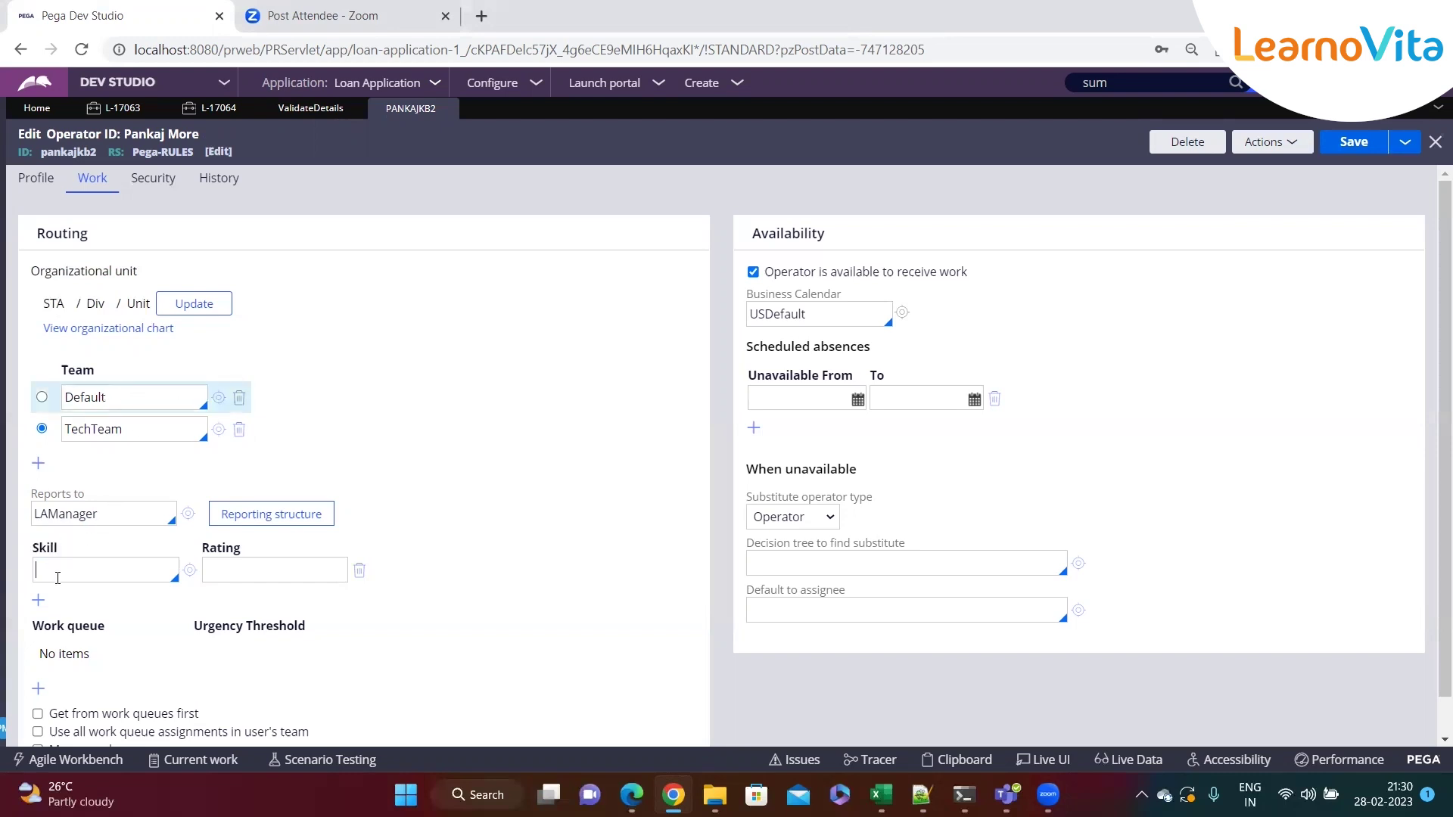
pyautogui.write('Pega')
pyautogui.press('Tab')
pyautogui.write('10')
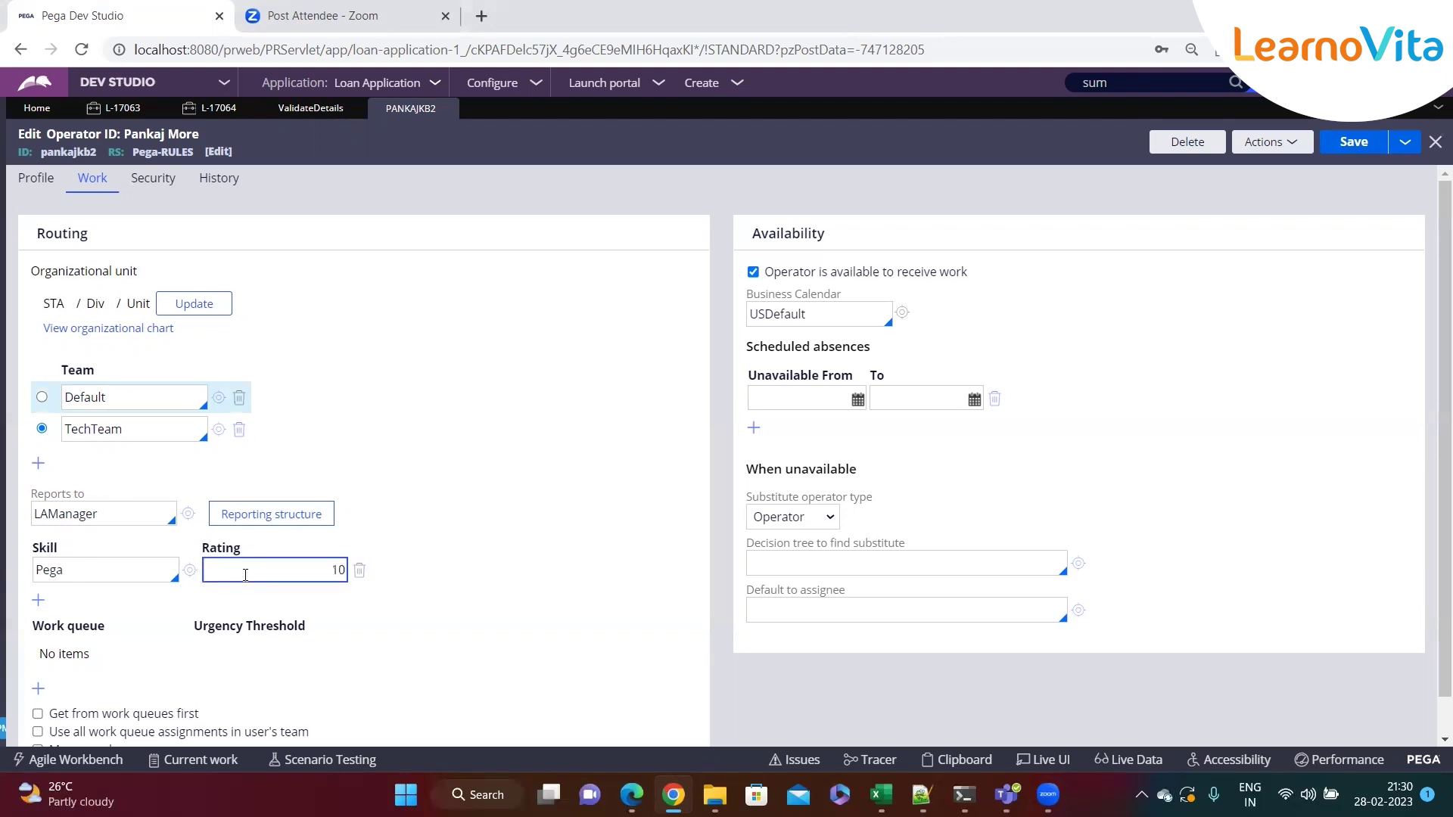
pyautogui.click(475, 573)
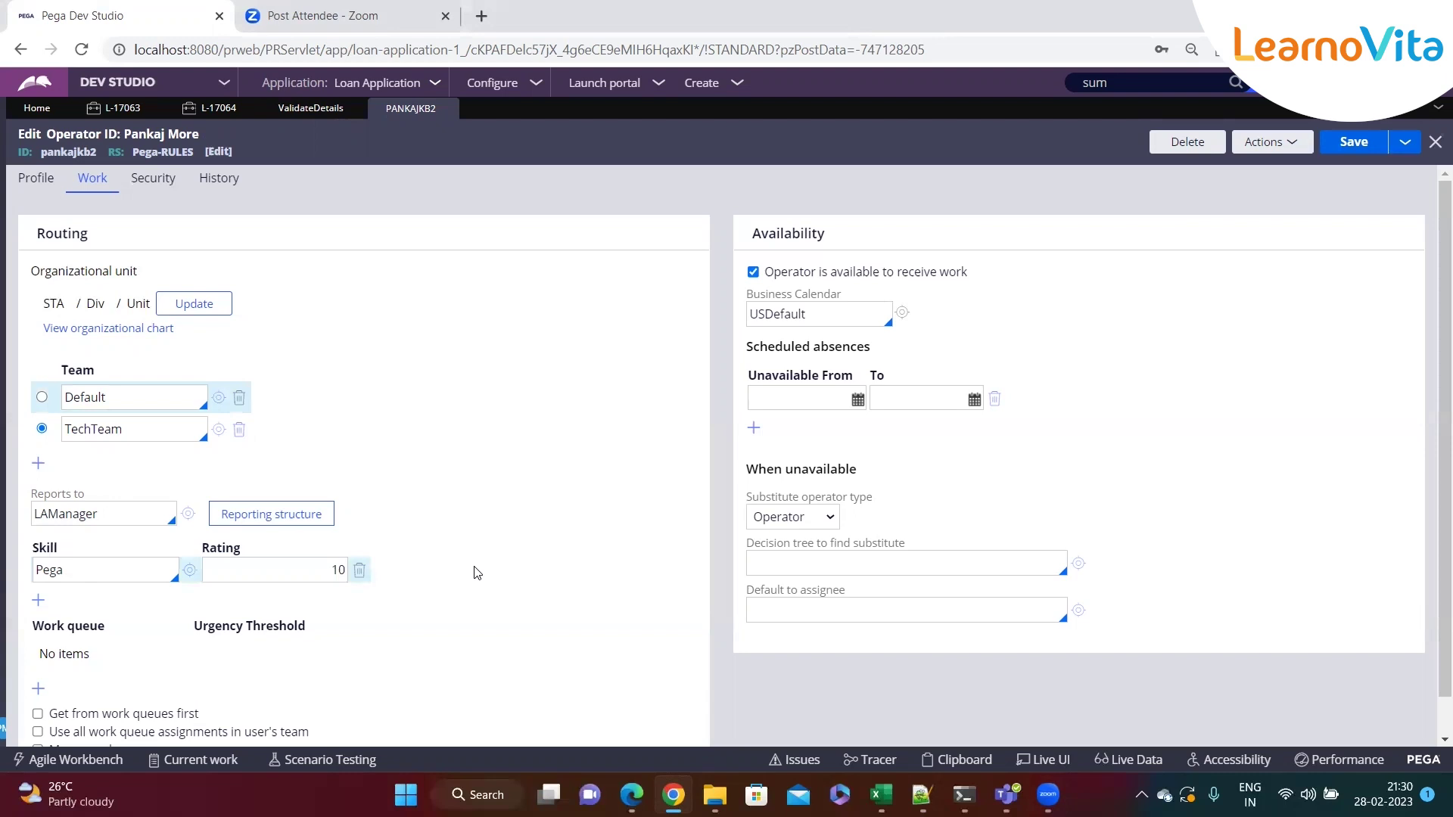
# Add a second skill row for Java with a rating of 5
pyautogui.click(37, 601)
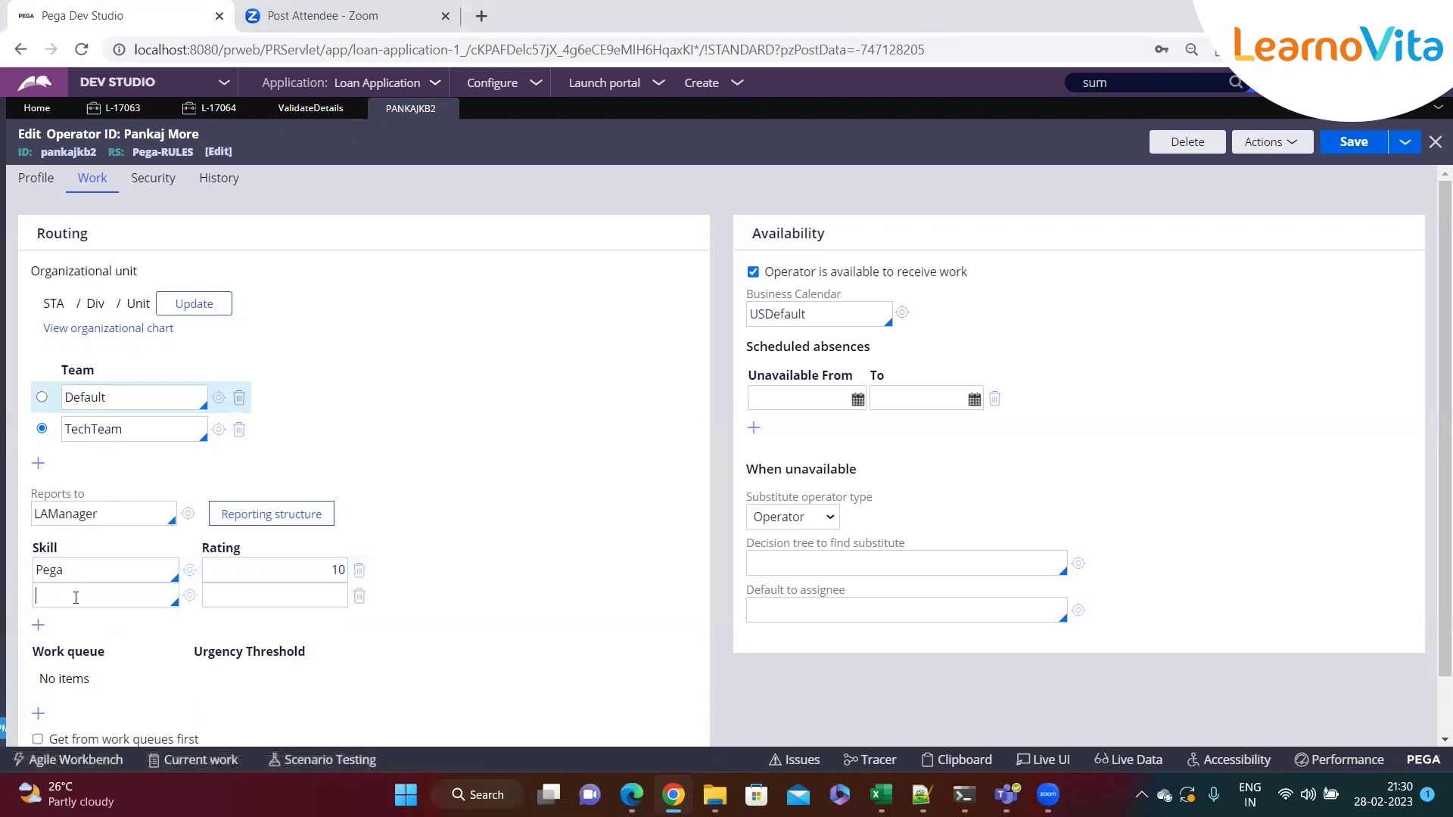
pyautogui.write('Java')
pyautogui.click(241, 601)
pyautogui.write('5')
pyautogui.click(476, 568)
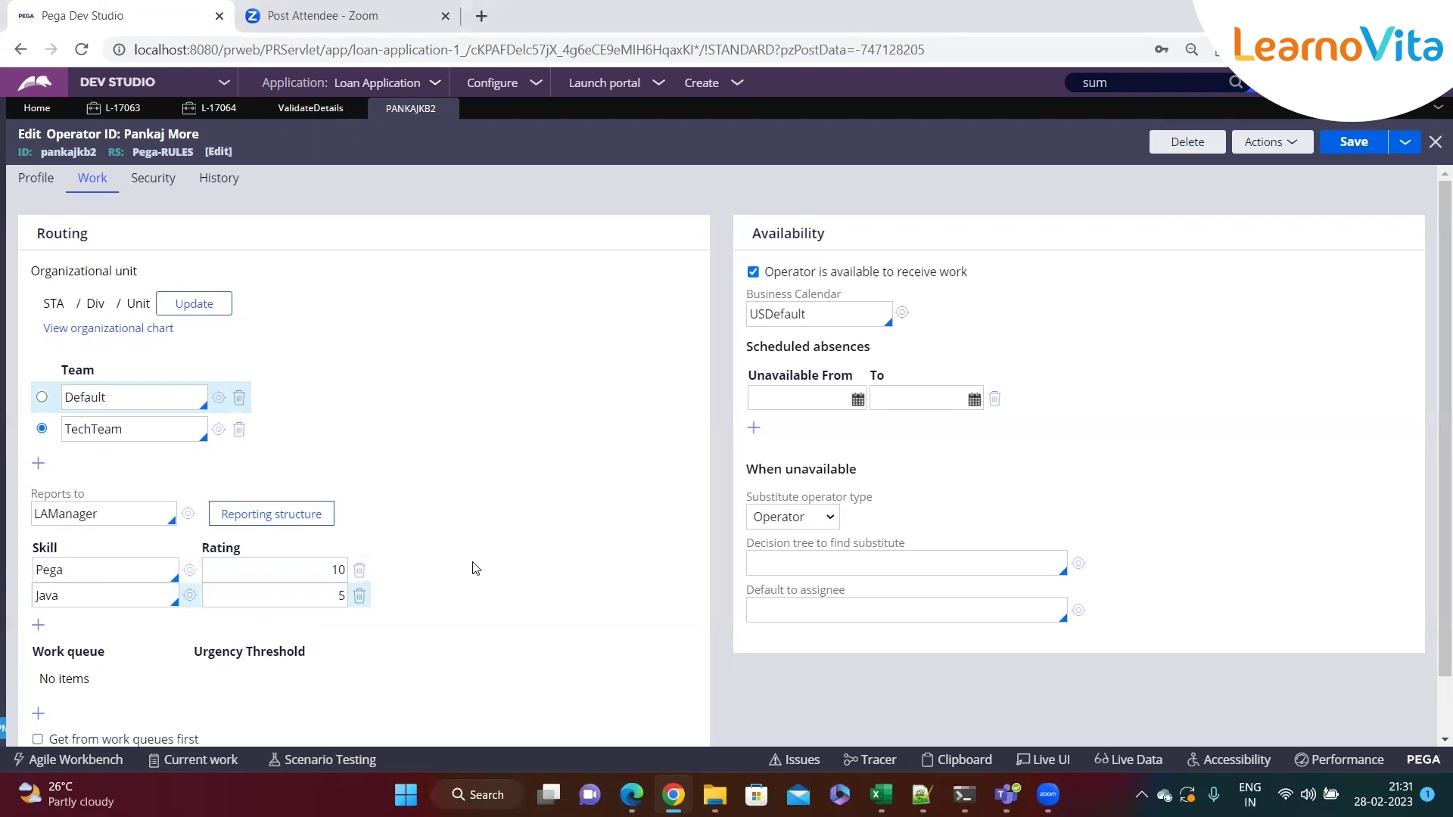
# Replace the Pega skill name with Eng in the first skill row
pyautogui.click(285, 602)
pyautogui.doubleClick(58, 574)
pyautogui.write('Eng')
pyautogui.click(324, 571)
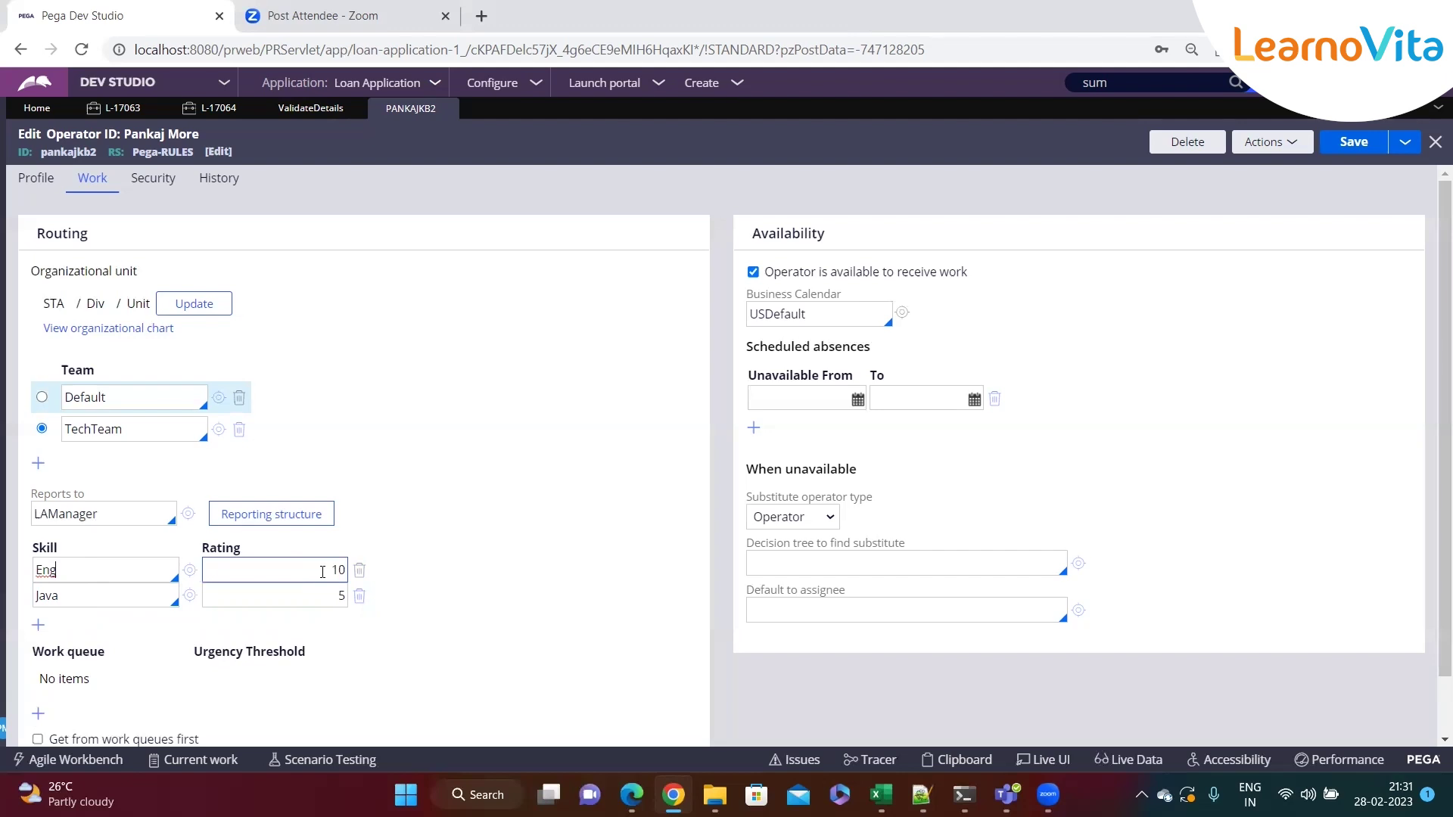
# Replace the Java skill with Germen and set its rating to 1
pyautogui.doubleClick(124, 599)
pyautogui.write('Freancg')
pyautogui.press('BackSpace')
pyautogui.press('BackSpace')
pyautogui.press('BackSpace')
pyautogui.press('BackSpace')
pyautogui.press('BackSpace')
pyautogui.press('BackSpace')
pyautogui.press('BackSpace')
pyautogui.write('Germen')
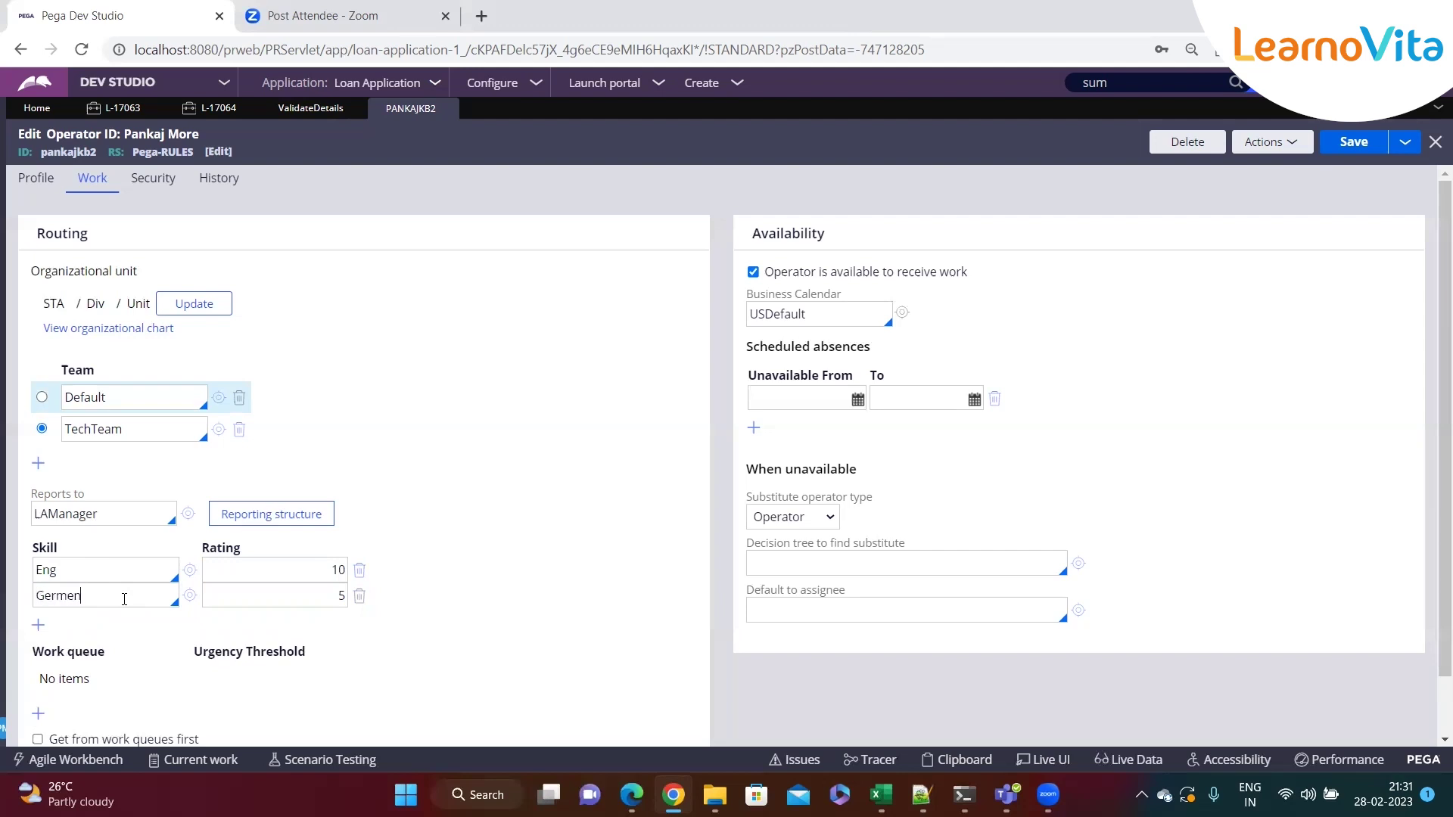
pyautogui.doubleClick(294, 608)
pyautogui.write('1')
pyautogui.click(496, 564)
pyautogui.click(253, 573)
pyautogui.click(267, 573)
pyautogui.doubleClick(324, 571)
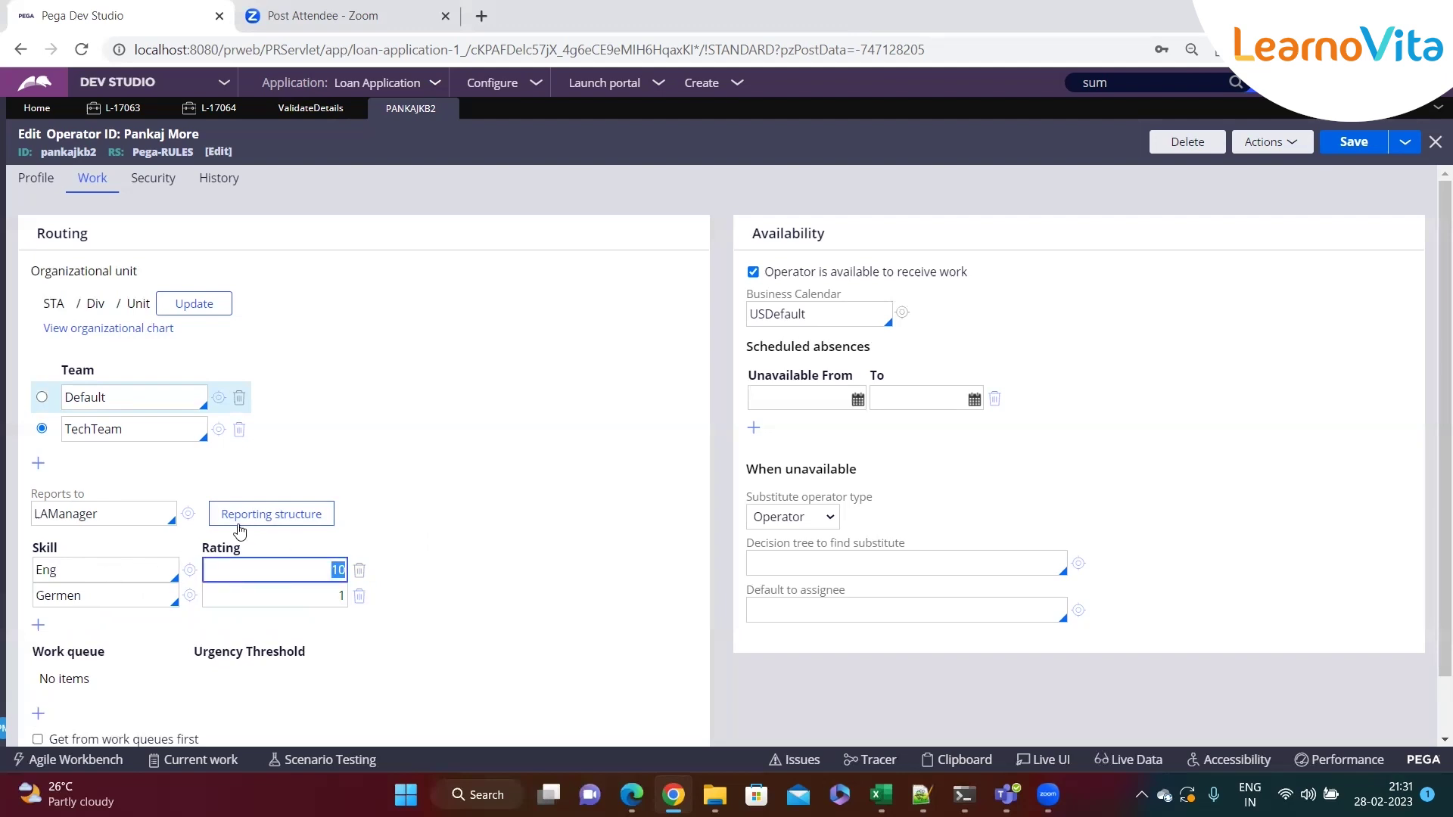
pyautogui.press('Tab')
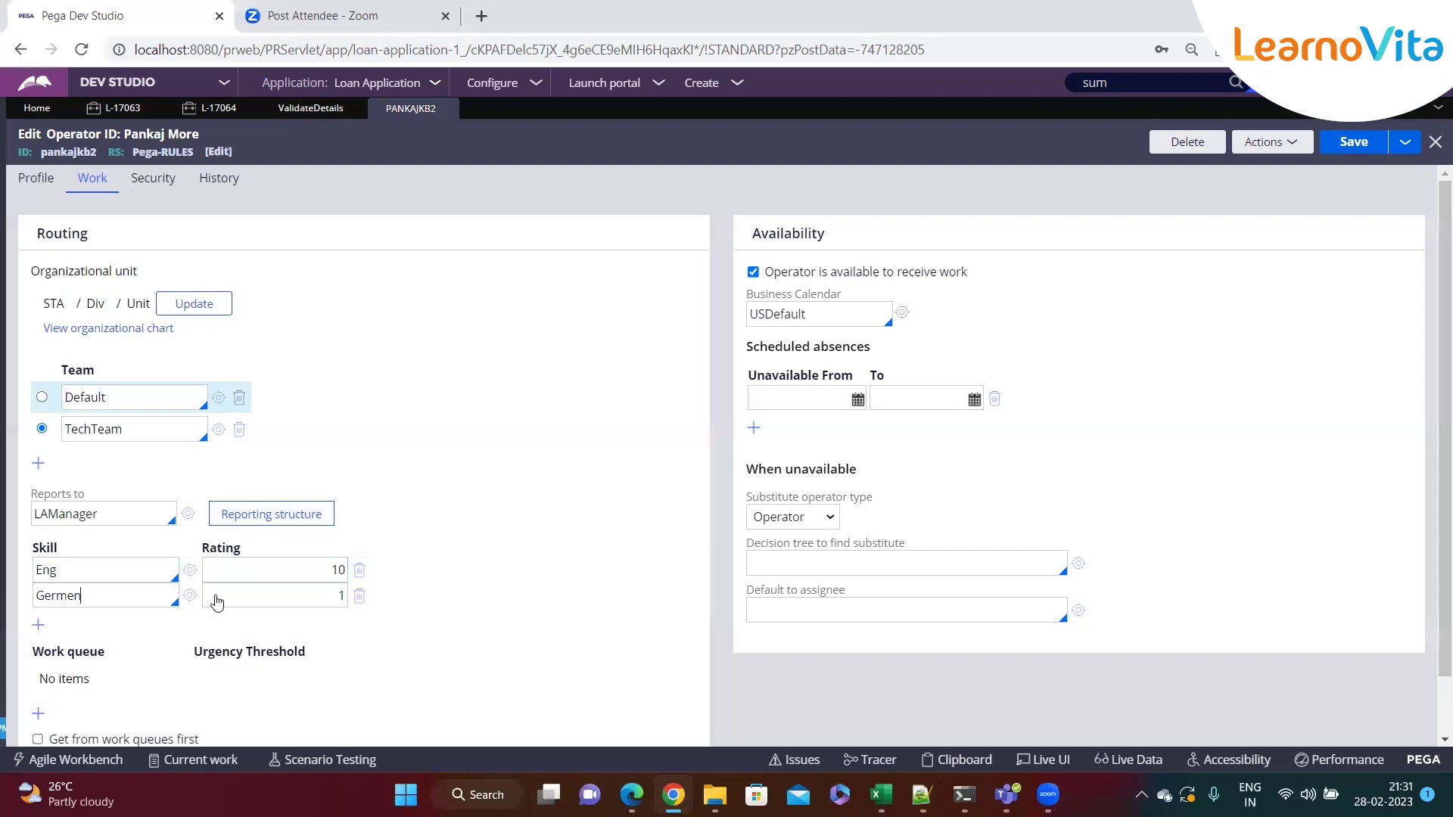
pyautogui.hotkey('shift', 'Tab')
# Open the TechTeam work group from the operator's team list, view its manager and default work queue settings, and close it
pyautogui.click(179, 434)
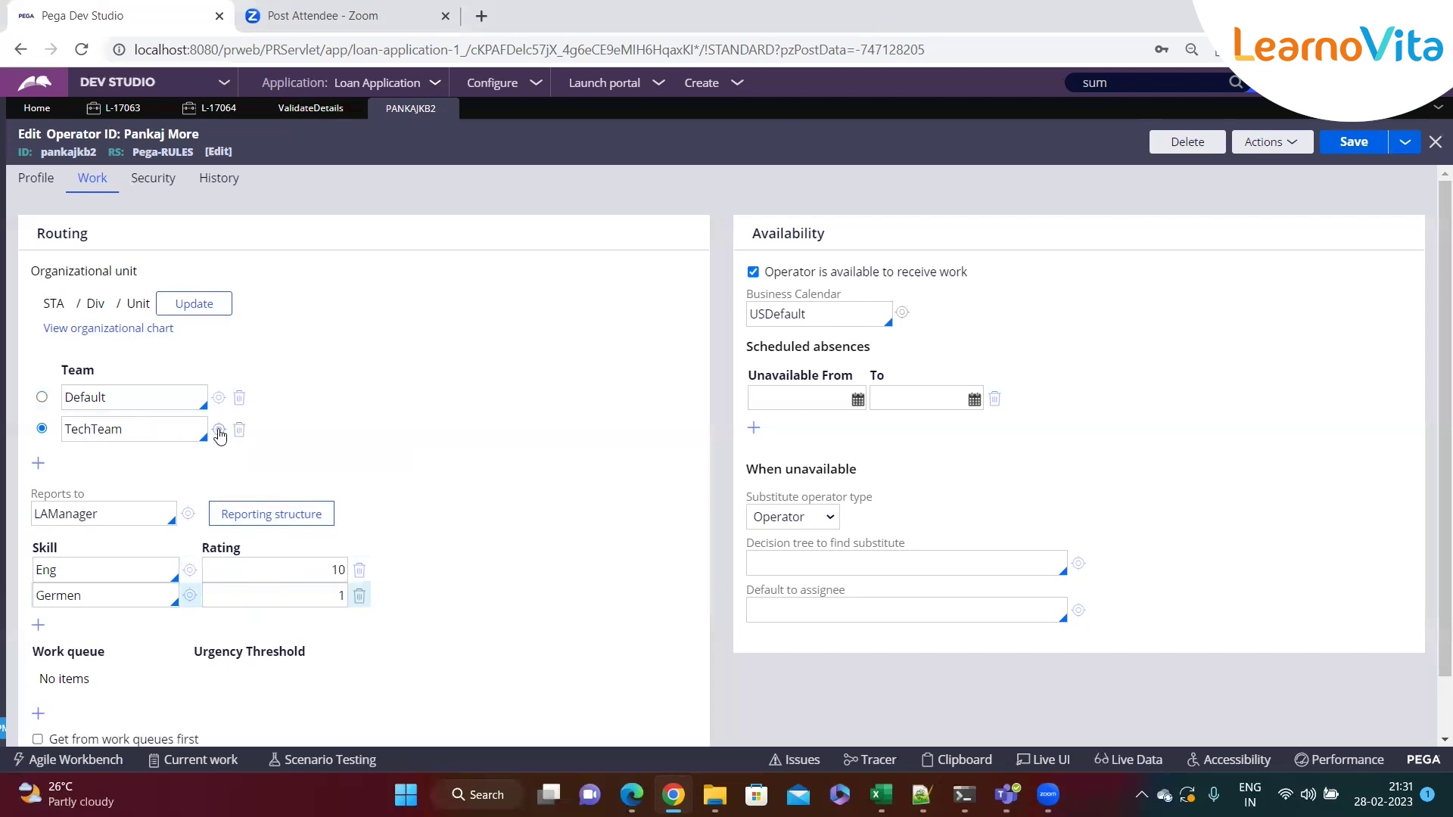
pyautogui.click(219, 429)
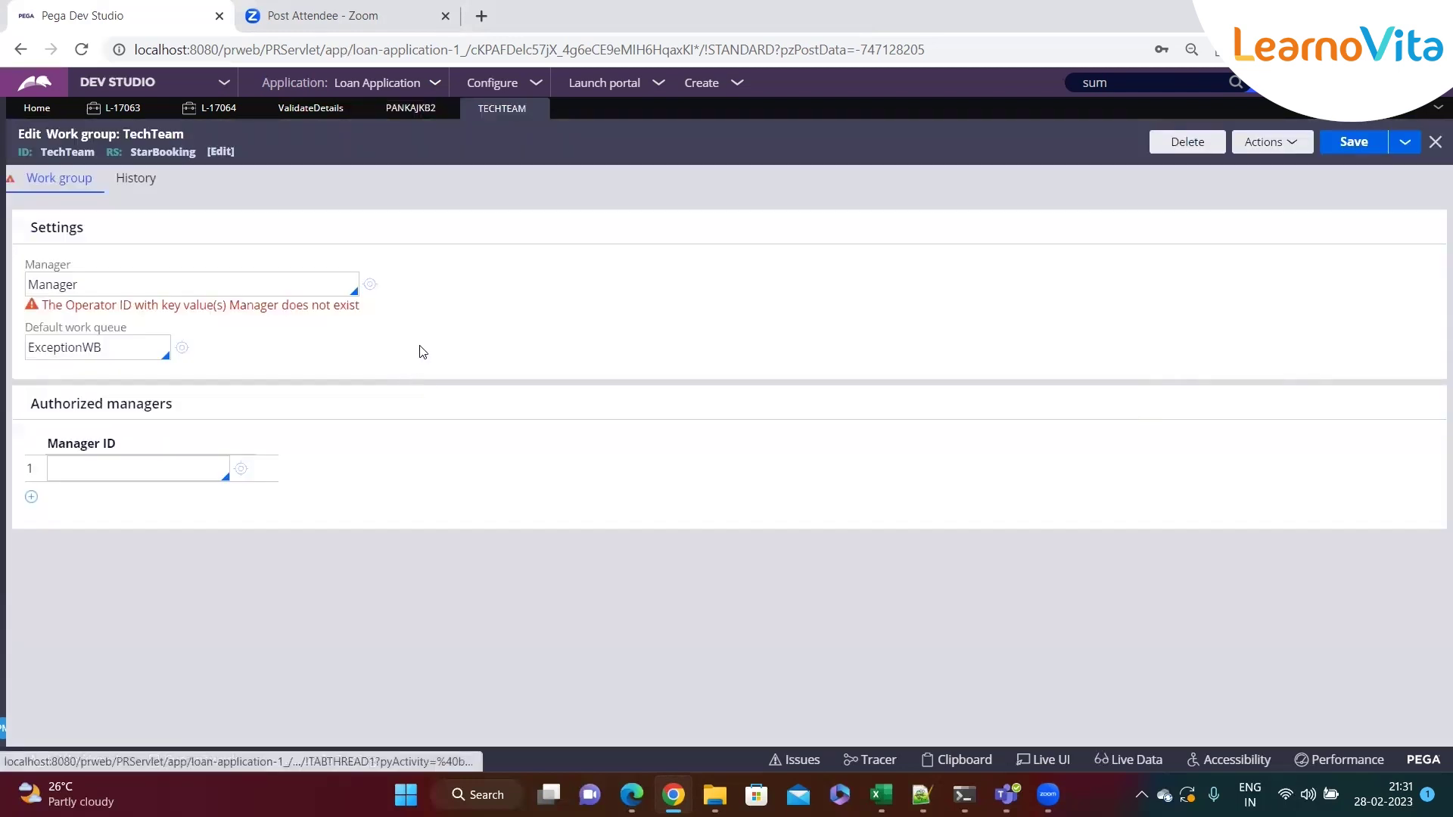
pyautogui.click(538, 110)
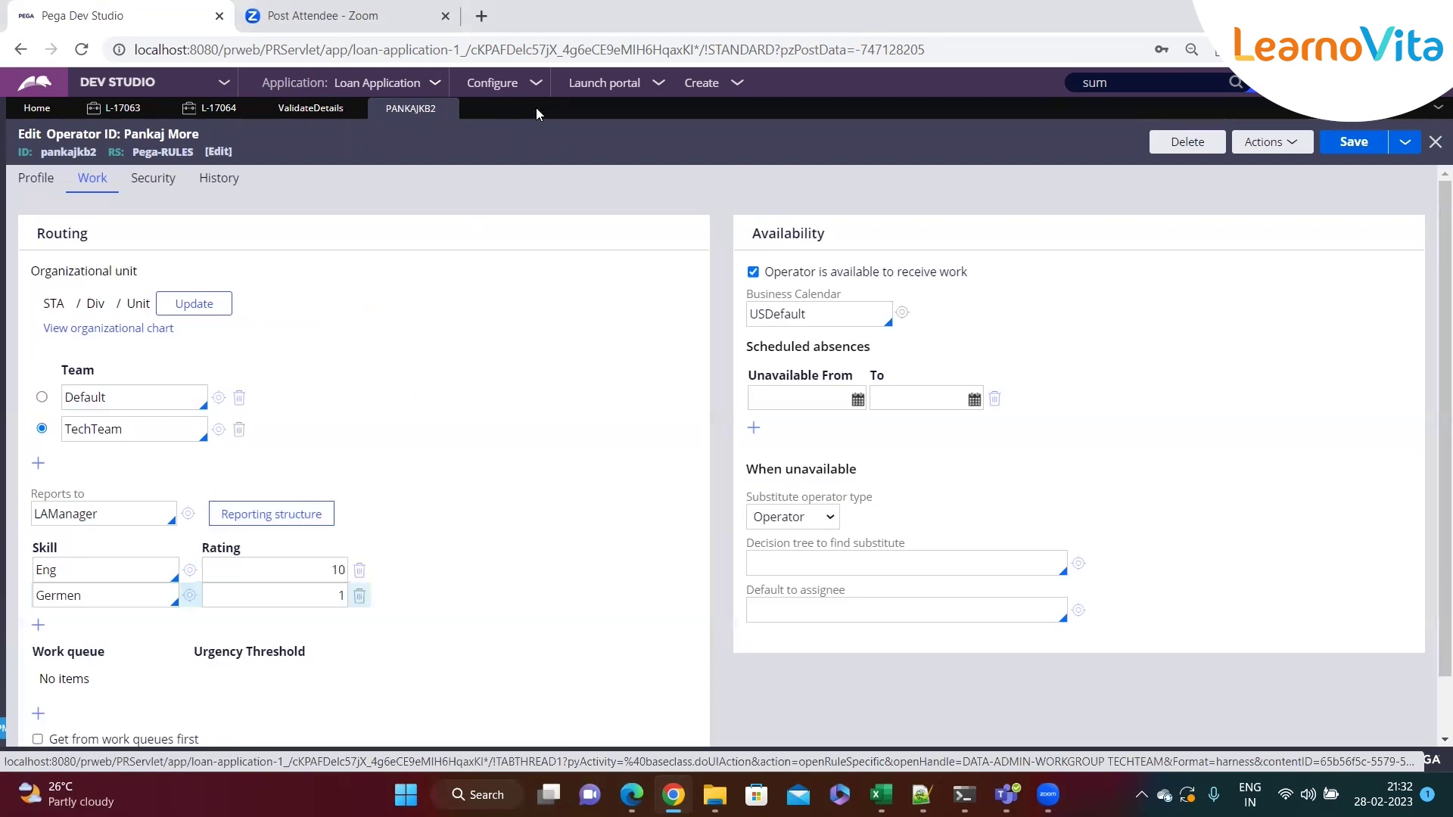
# Remove TechTeam from the operator's team list and add an empty team row
pyautogui.click(239, 429)
pyautogui.click(38, 431)
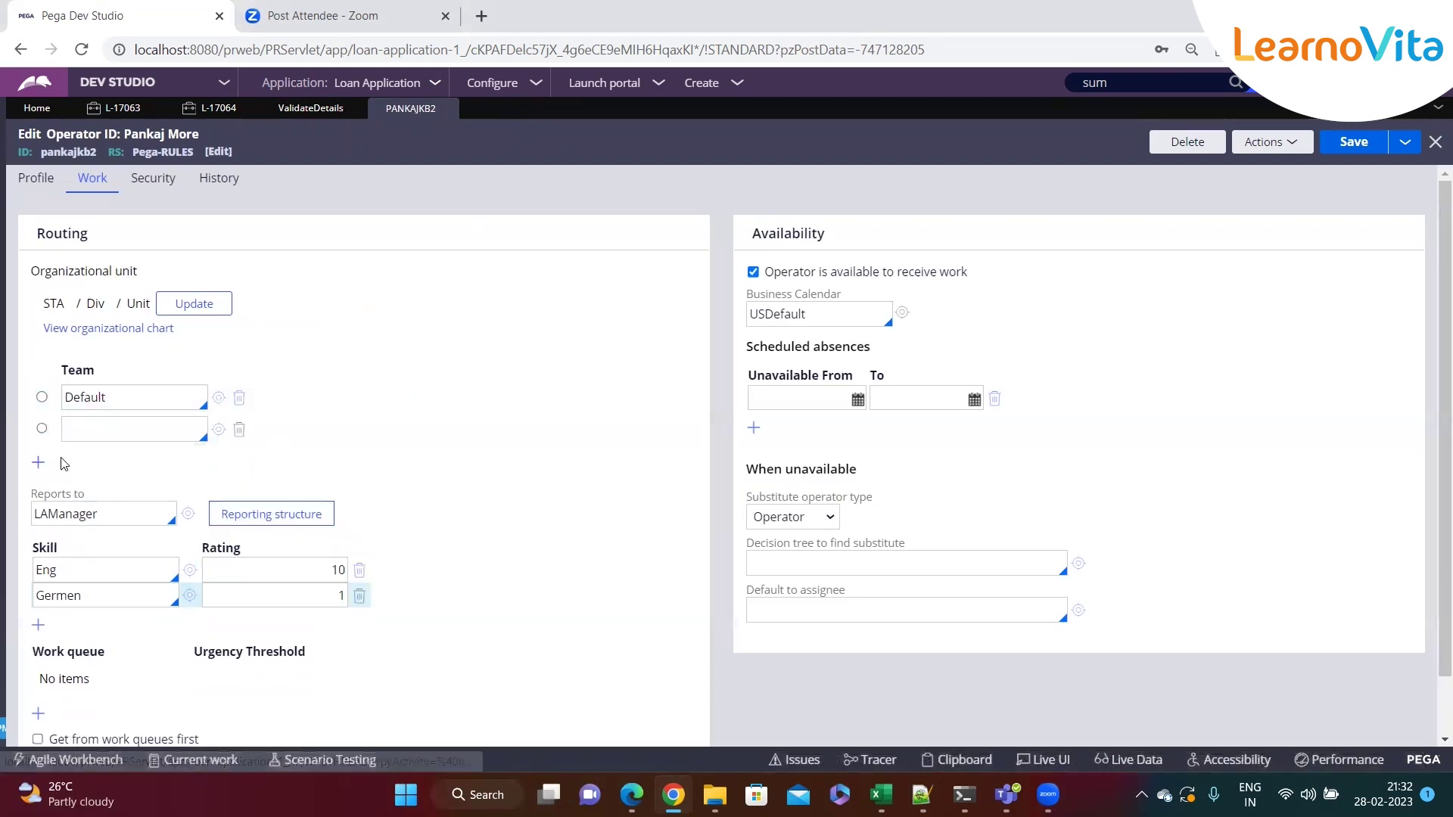
# Open the Default work group from the operator's team list, examine its manager and work queue settings, and close it
pyautogui.doubleClick(91, 401)
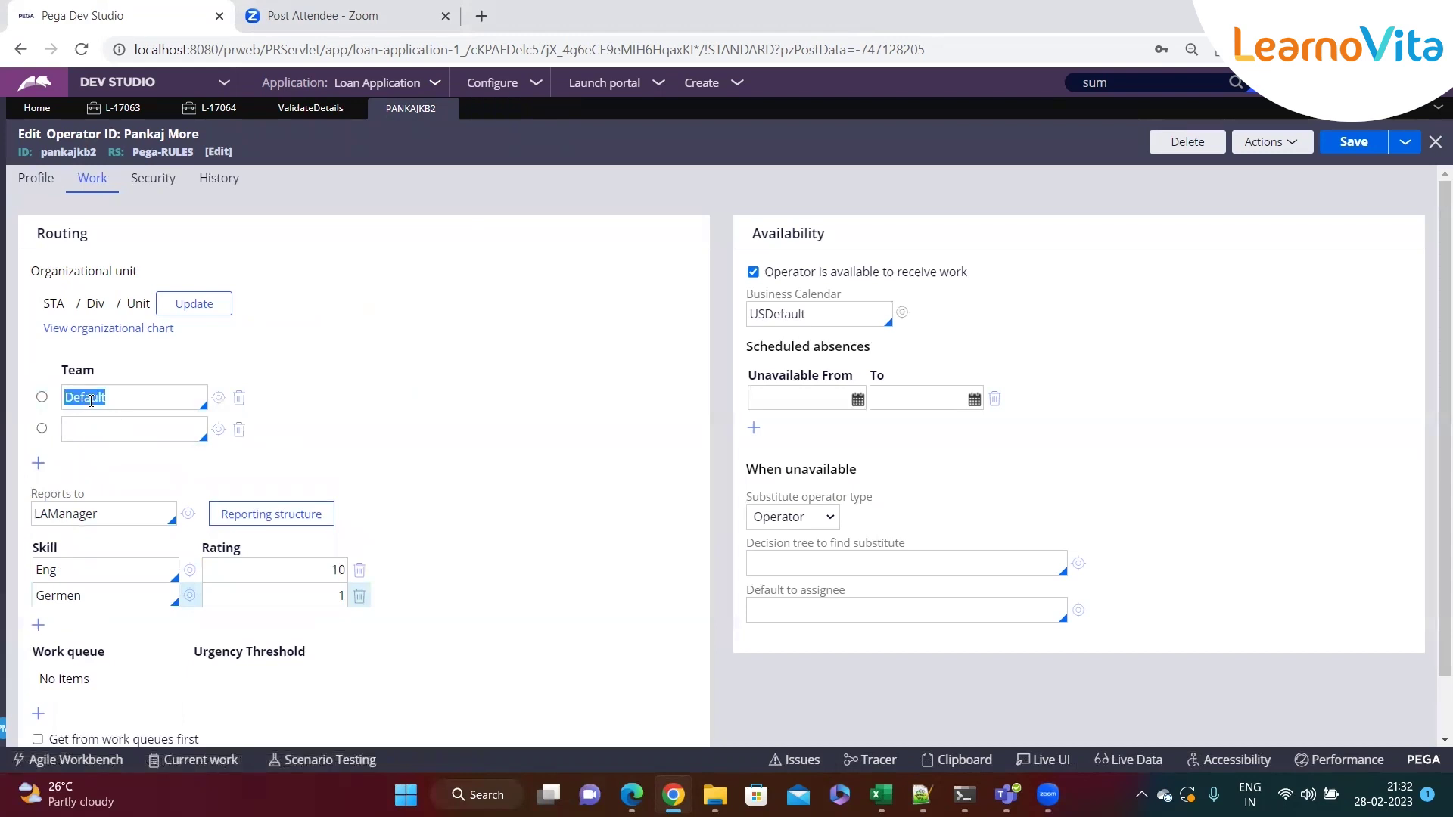
pyautogui.click(219, 398)
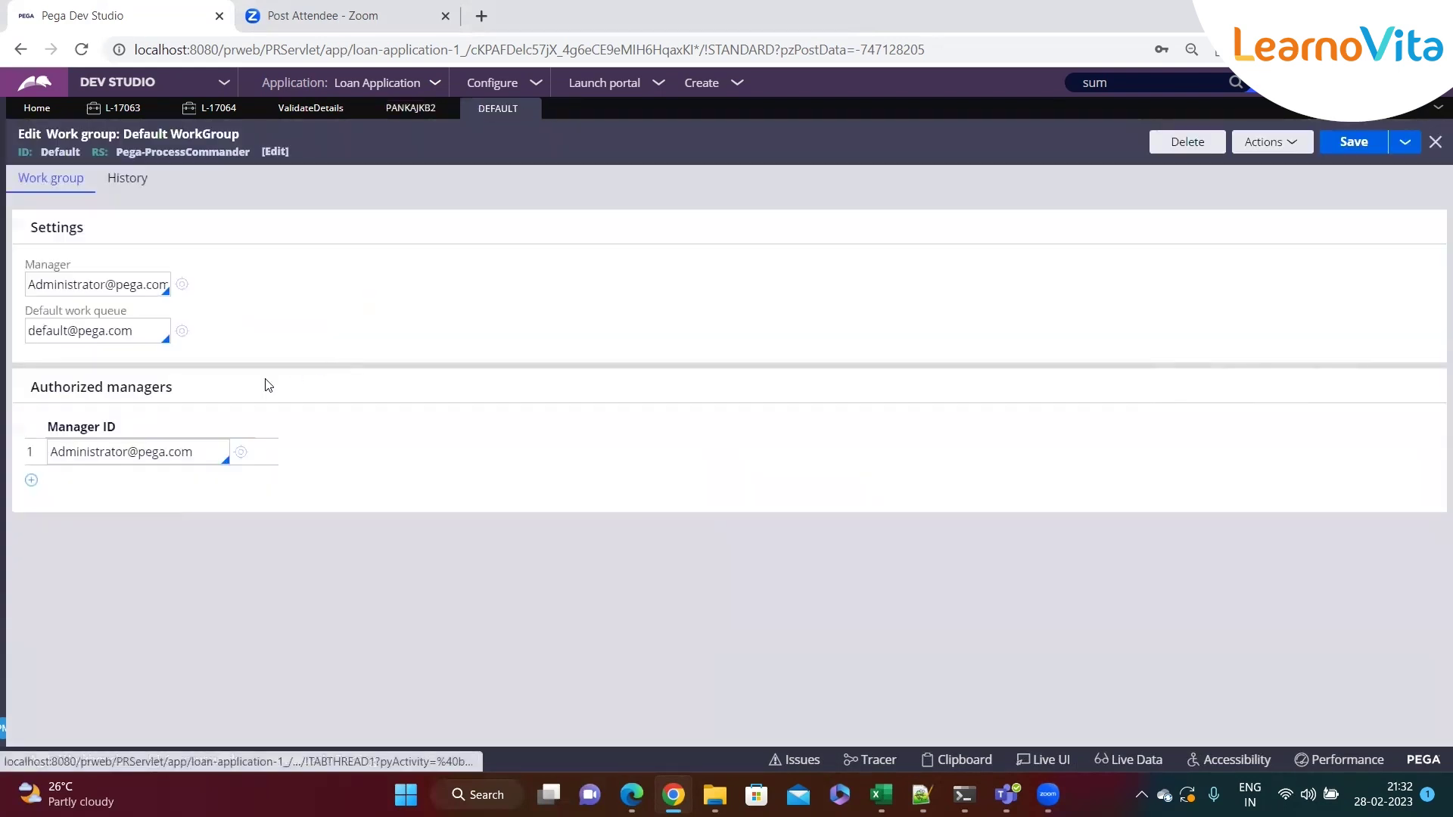
pyautogui.click(204, 452)
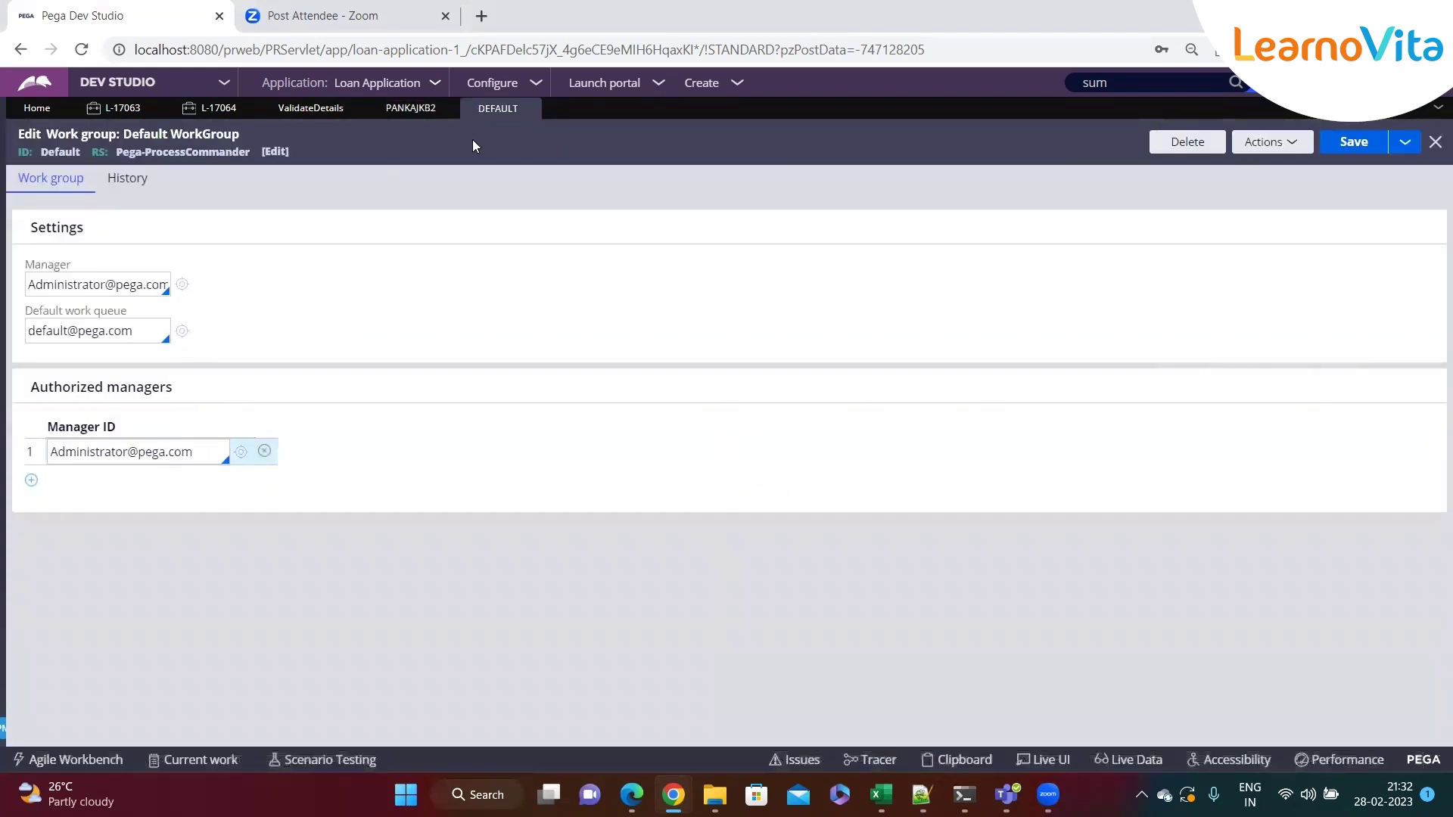
pyautogui.click(531, 108)
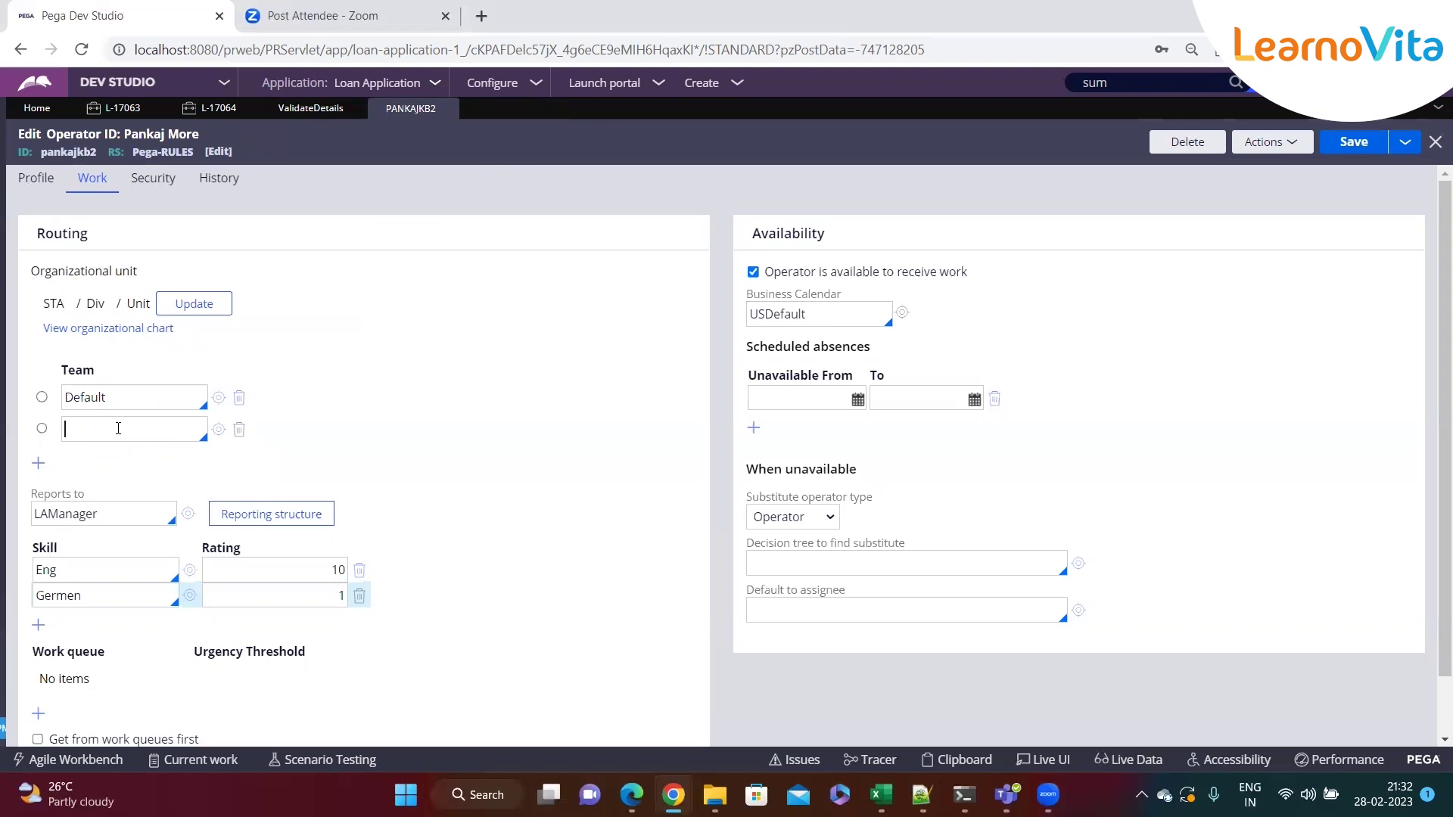
# Enter LoanType as the operator's second team and create the LoanType work group from it
pyautogui.write('LoanType')
pyautogui.click(220, 429)
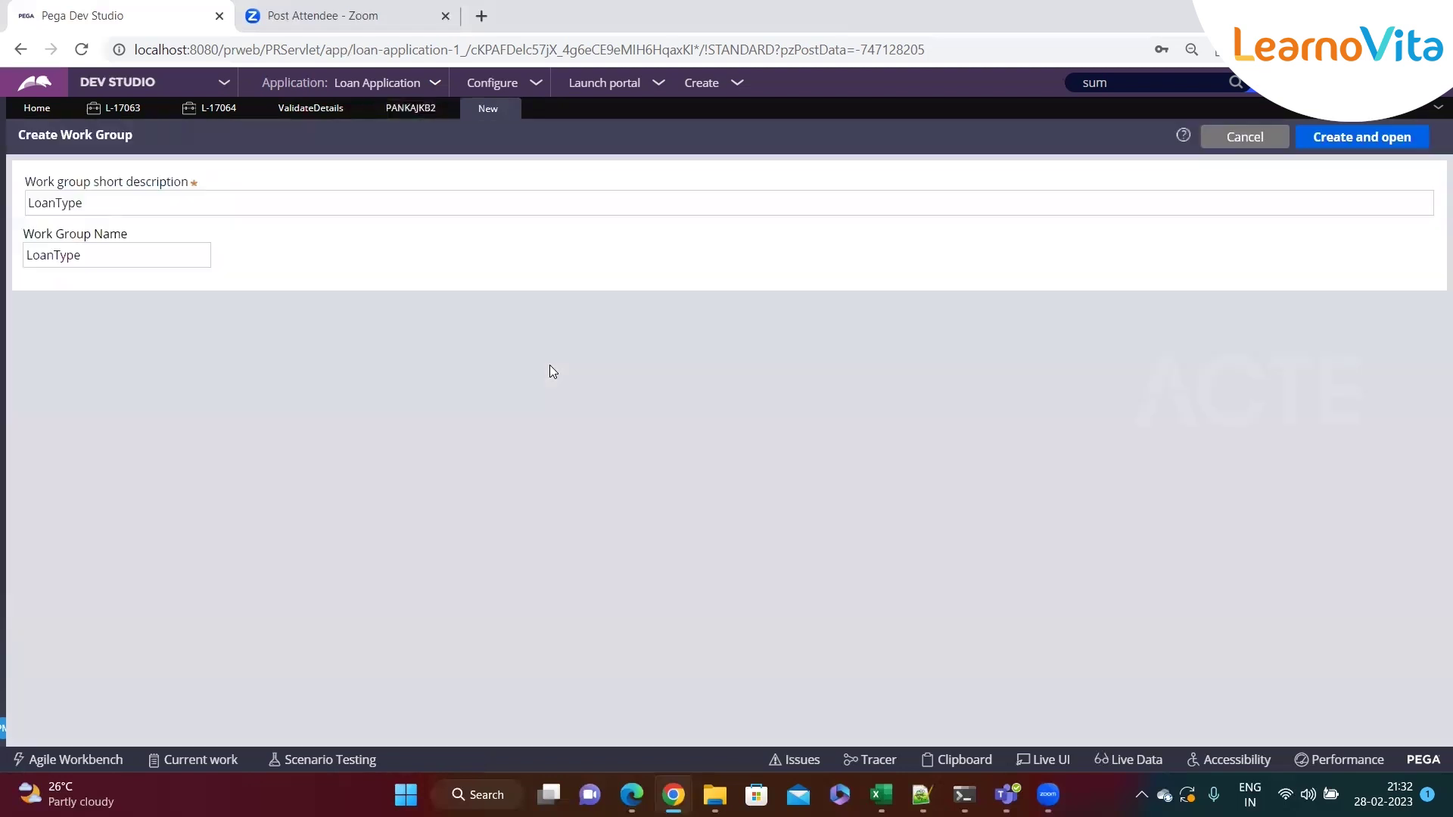
pyautogui.click(1362, 138)
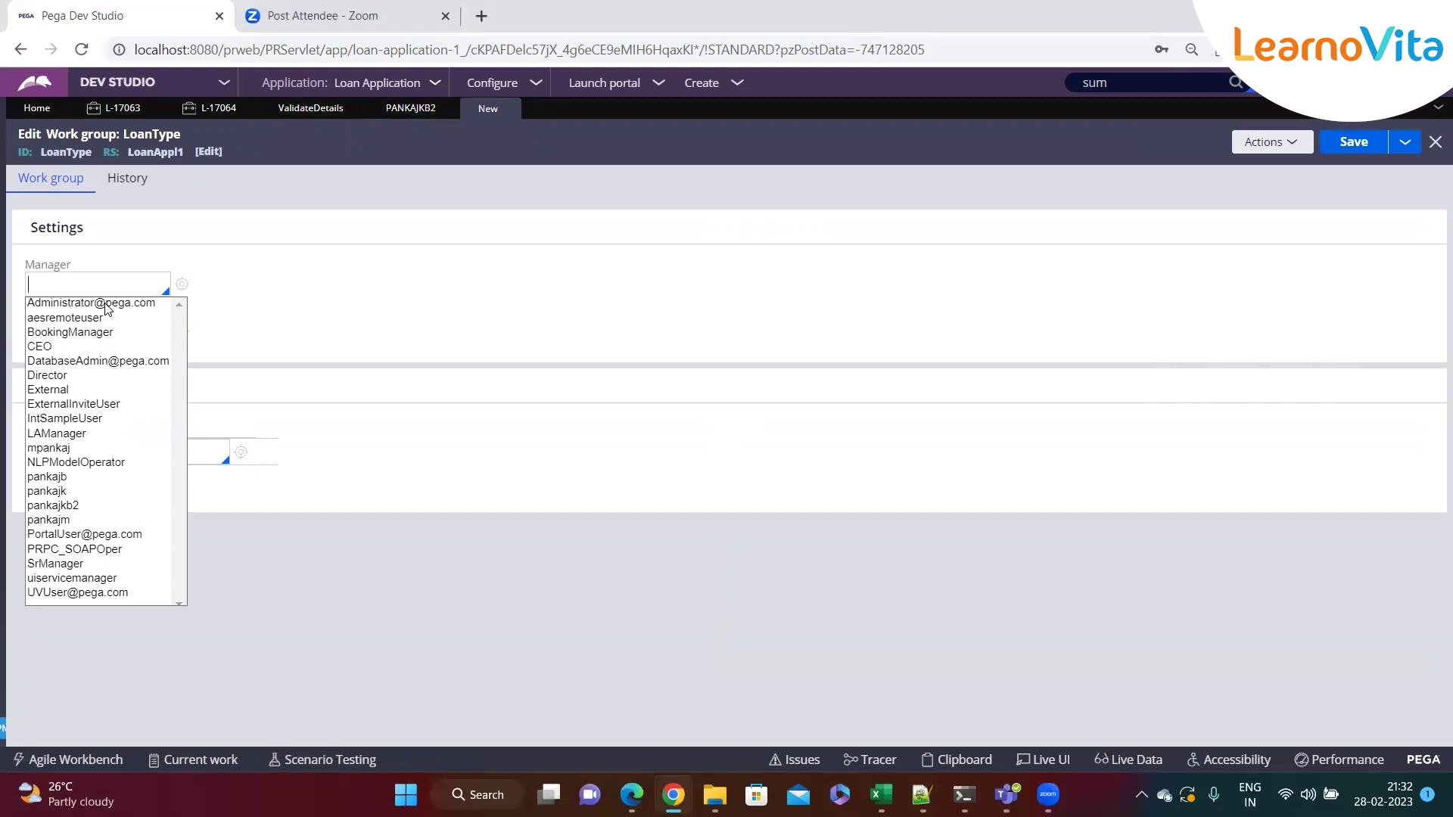
# Set the manager of the LoanType work group to Director
pyautogui.press('Down')
pyautogui.press('Down')
pyautogui.press('Down')
pyautogui.press('Down')
pyautogui.press('Down')
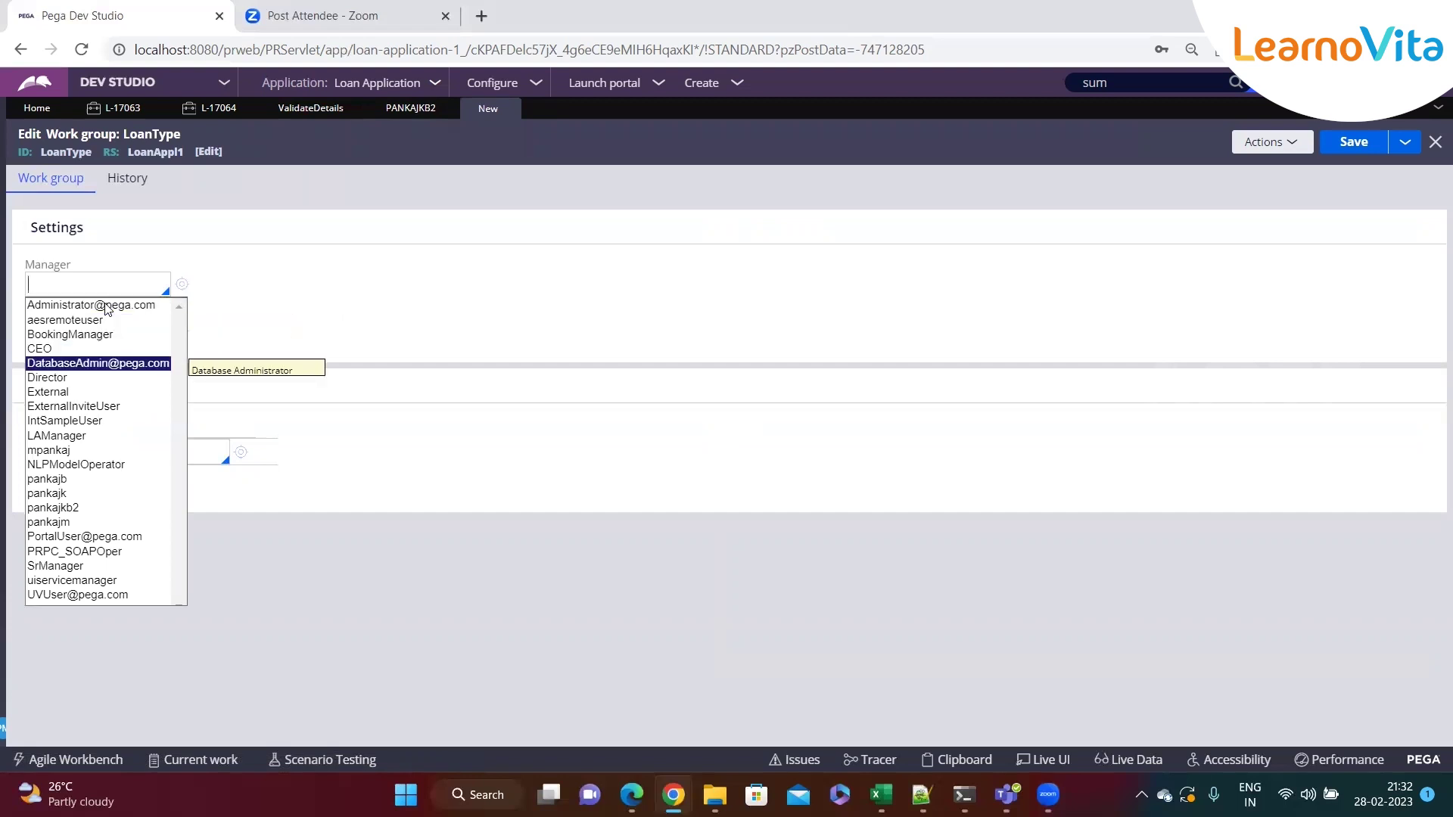
pyautogui.press('Down')
pyautogui.press('Down')
pyautogui.press('Up')
pyautogui.press('Return')
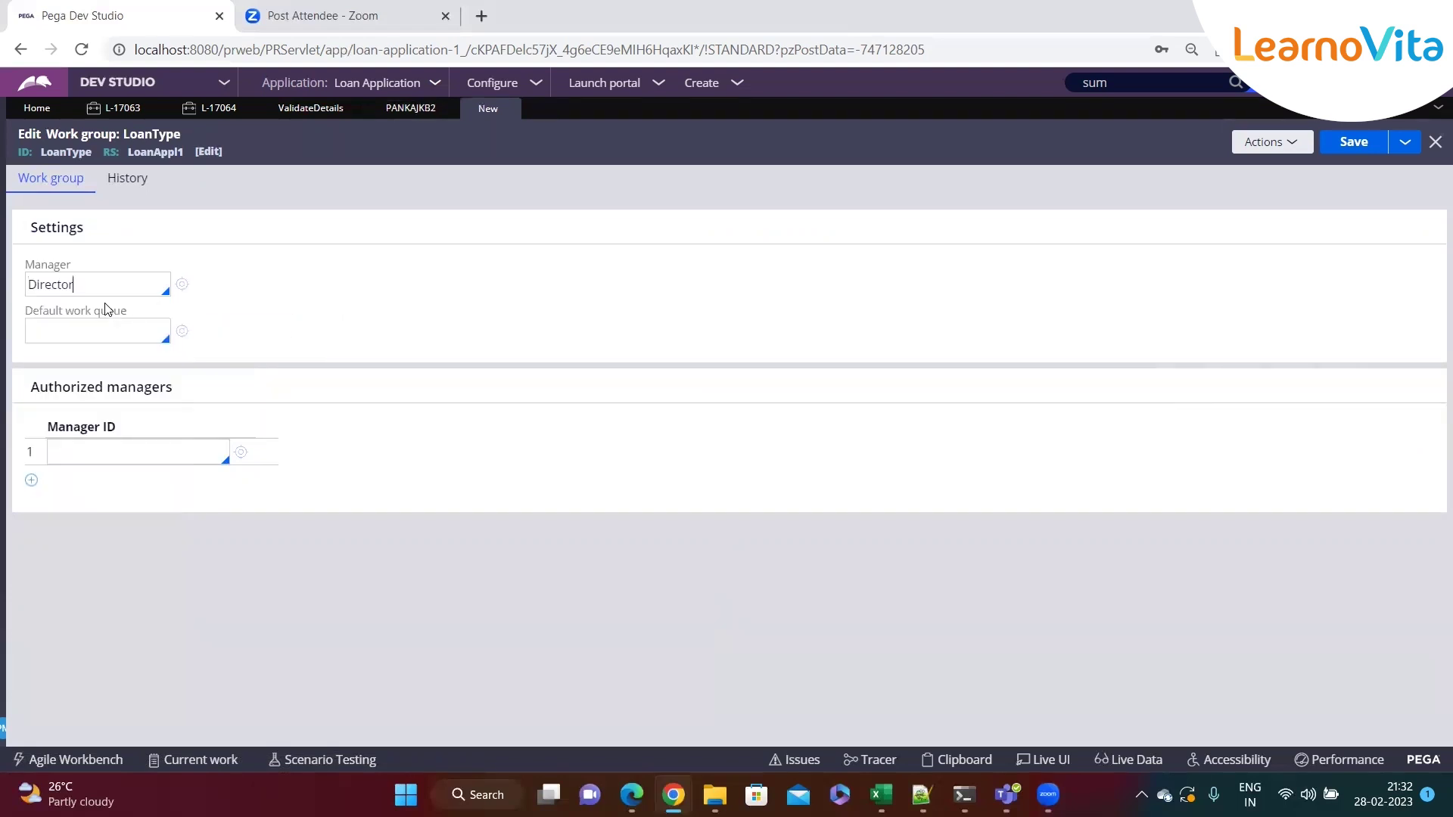
# Search the default work queue choices of the LoanType work group for "lon"
pyautogui.click(70, 326)
pyautogui.click(100, 328)
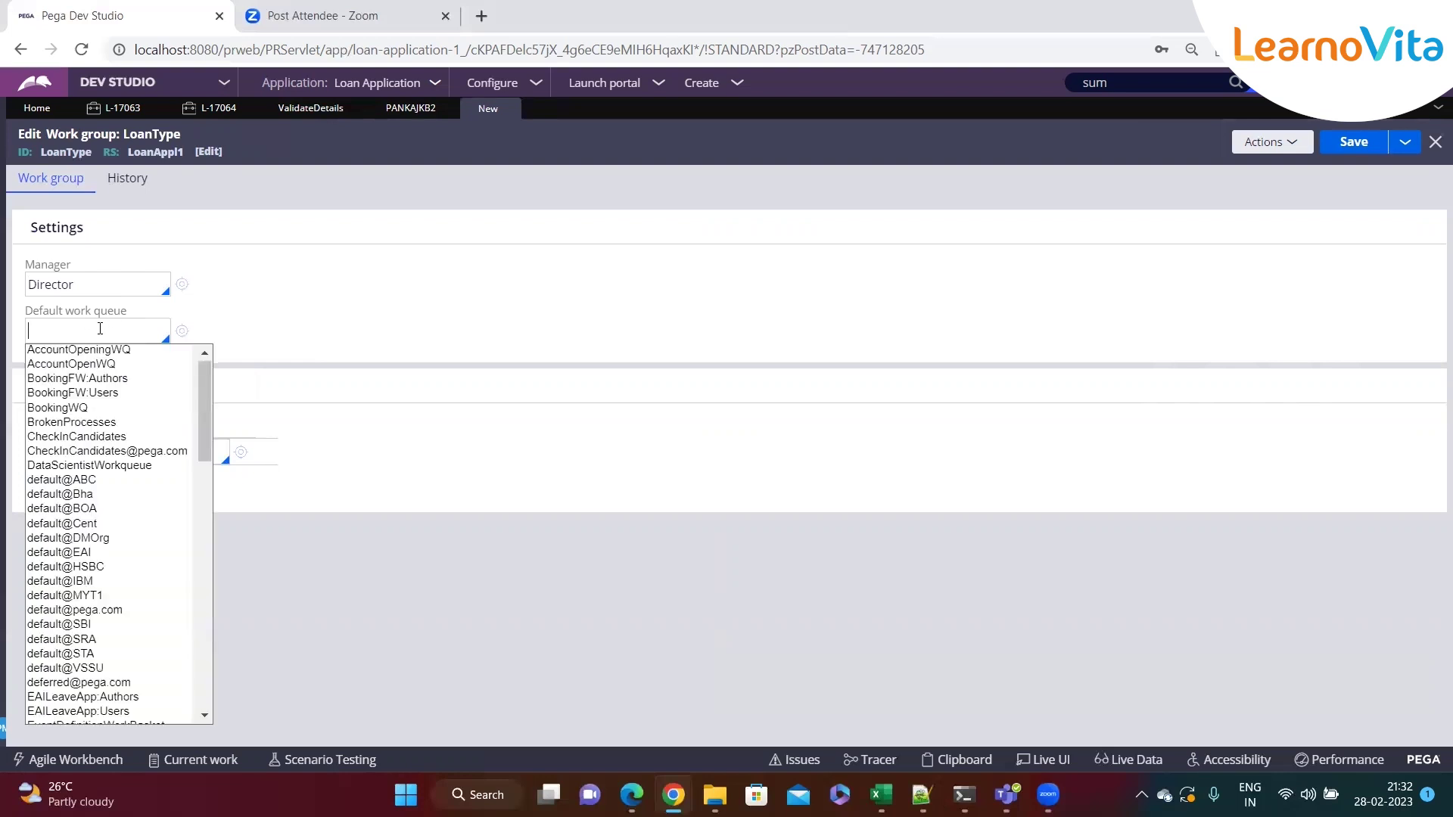
pyautogui.write('lon')
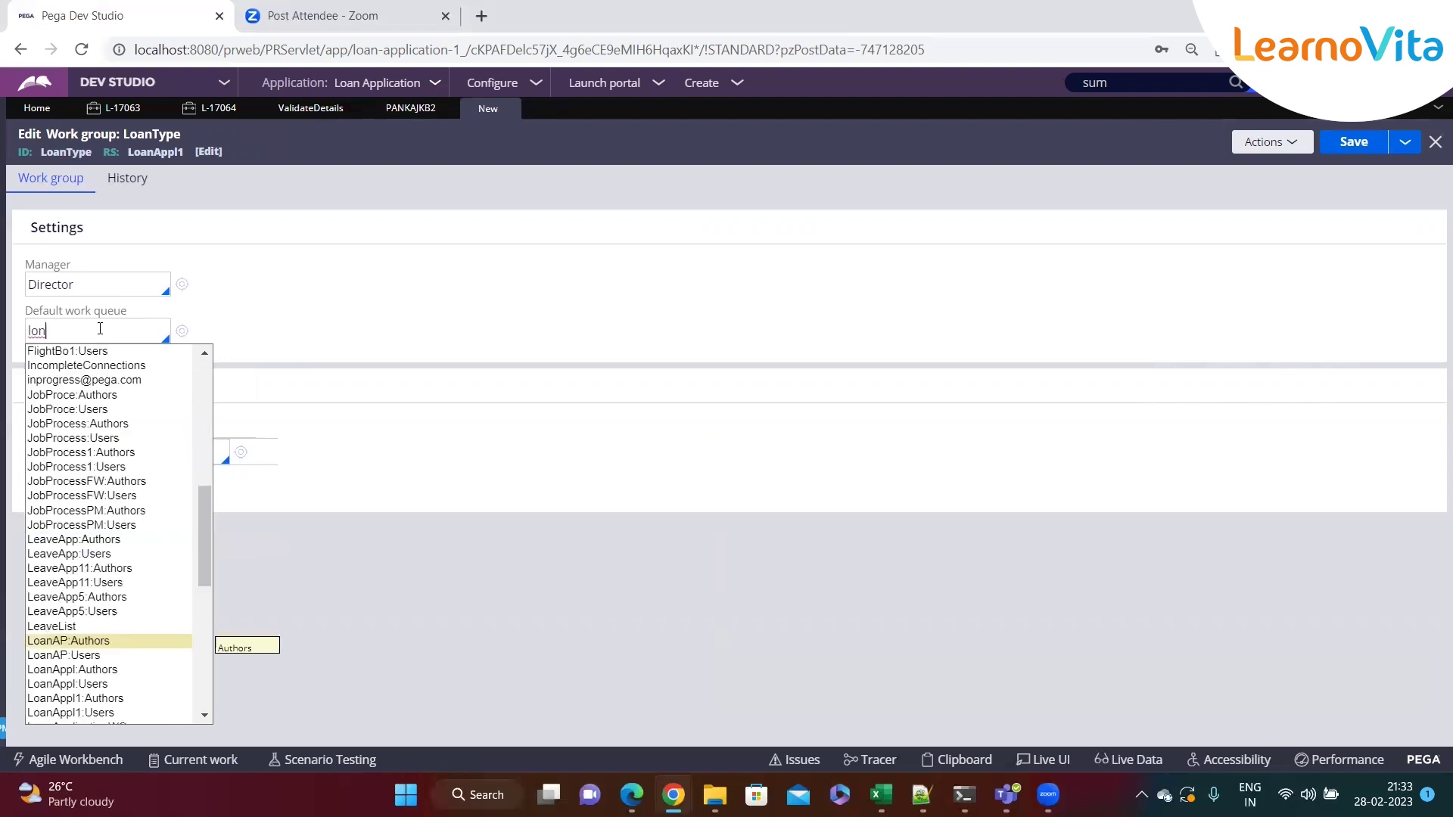
# Reload Dev Studio and open the Cascading Approval flow of the Loan Process case type in its own rule form
pyautogui.click(81, 49)
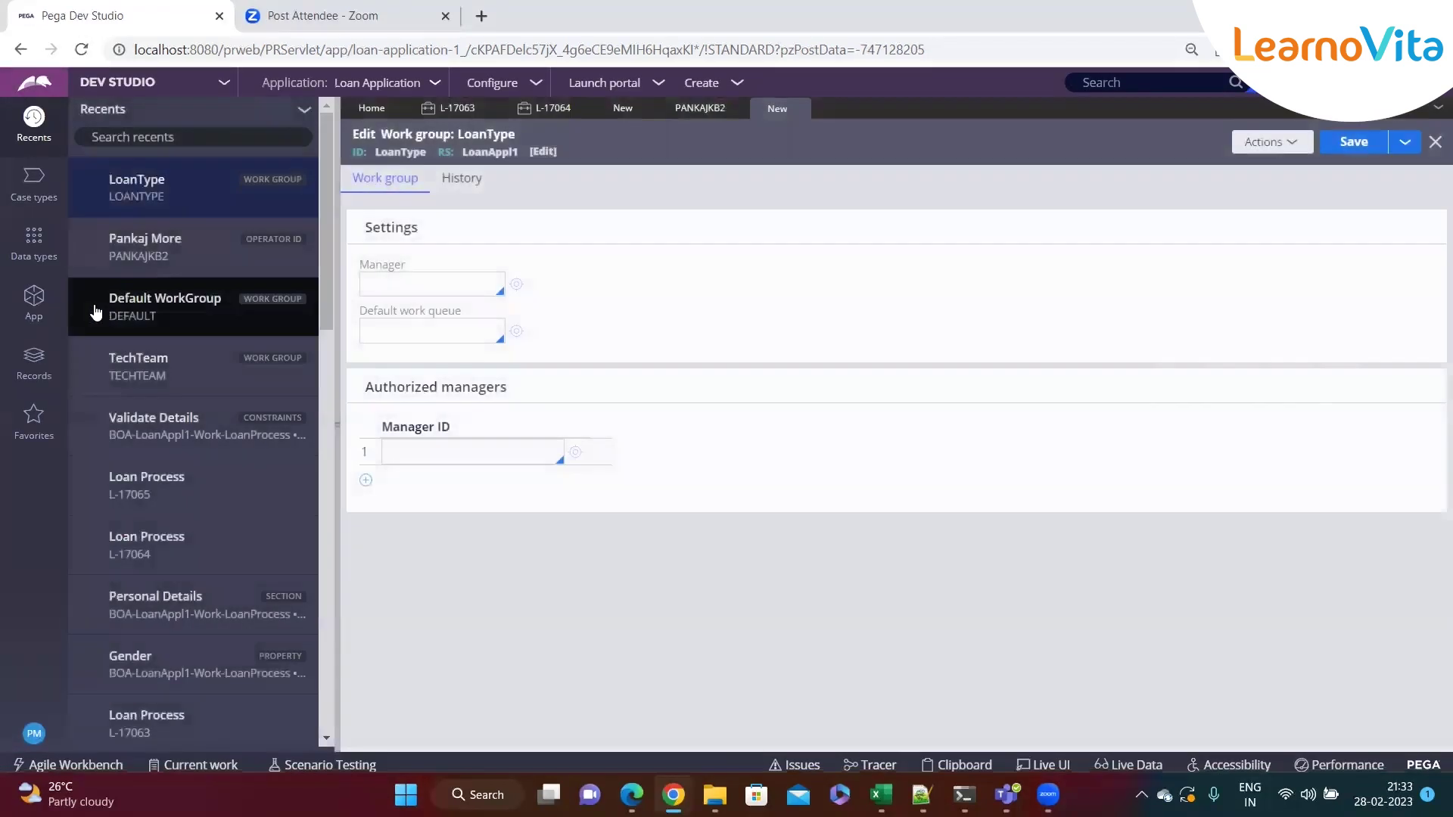
pyautogui.click(34, 182)
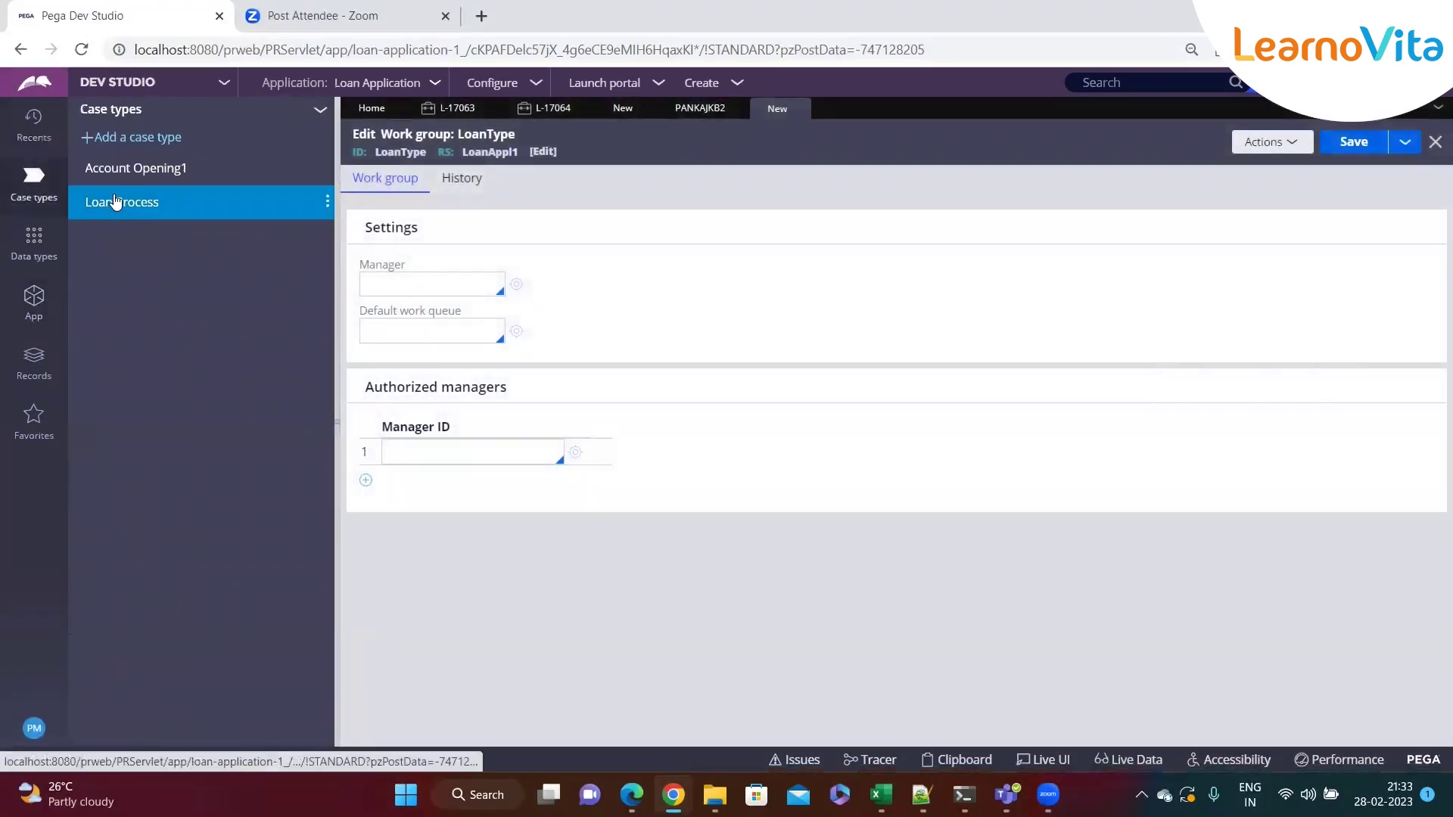
pyautogui.click(120, 200)
pyautogui.click(333, 424)
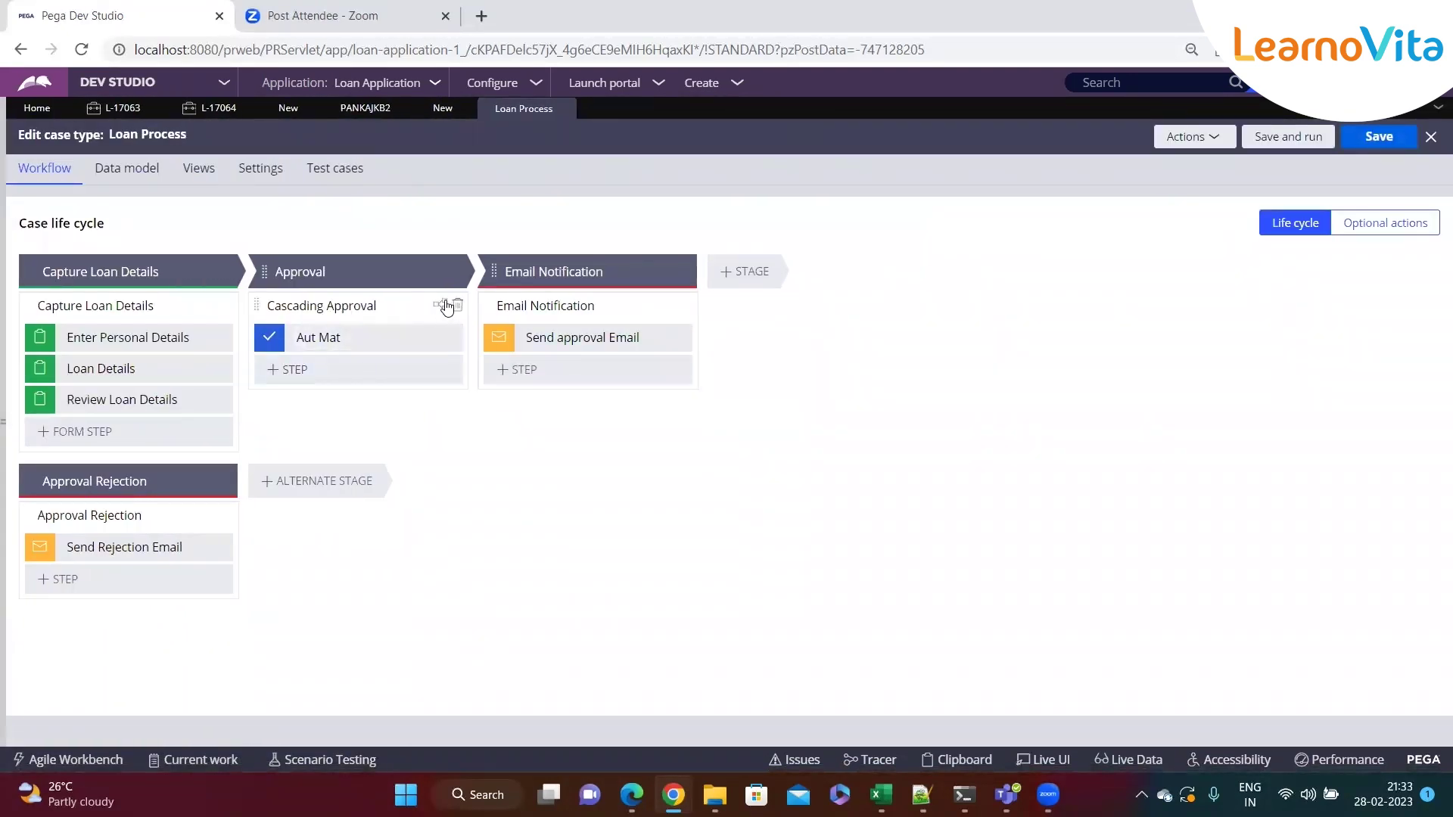
pyautogui.click(442, 305)
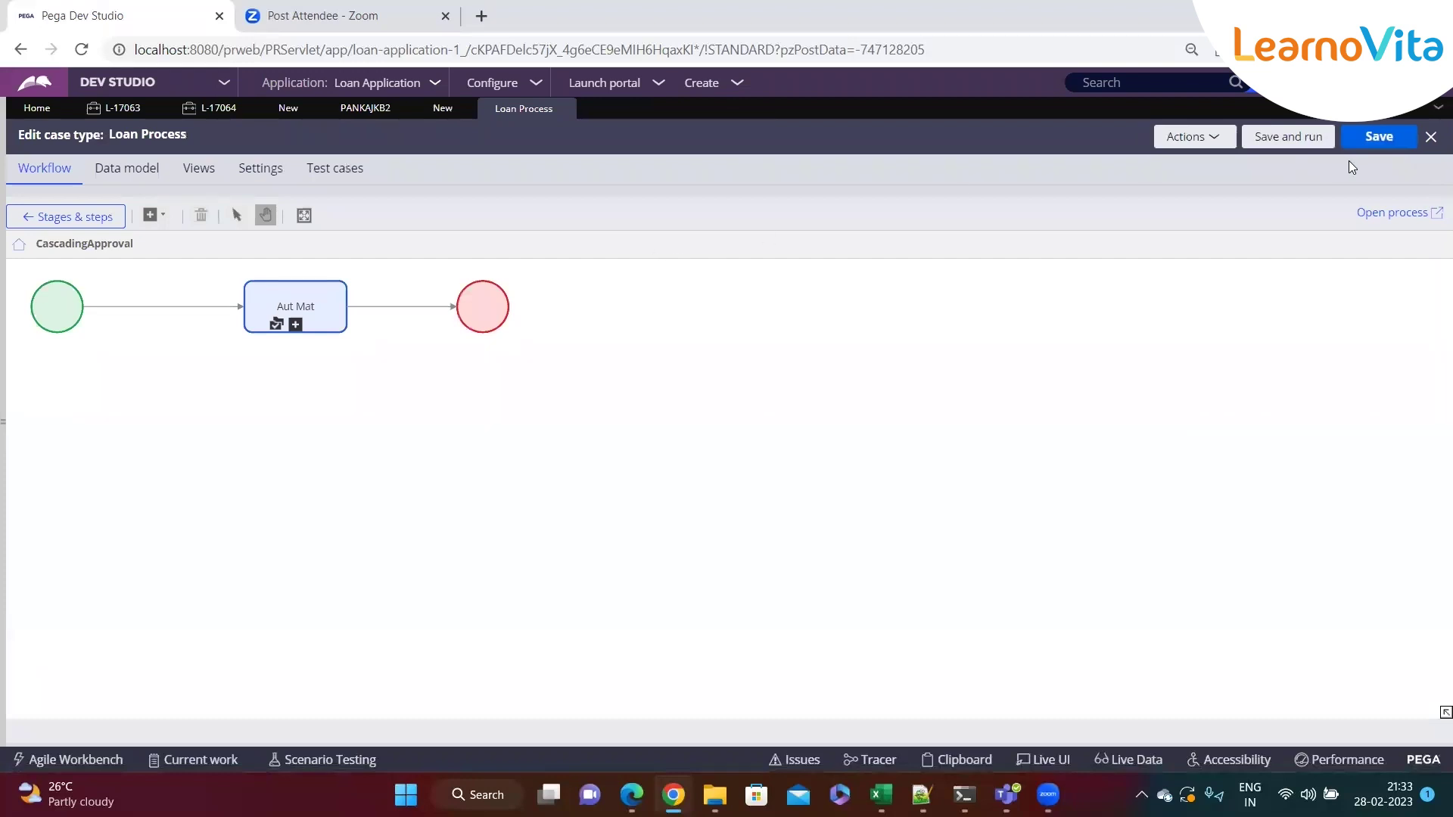
pyautogui.click(1393, 213)
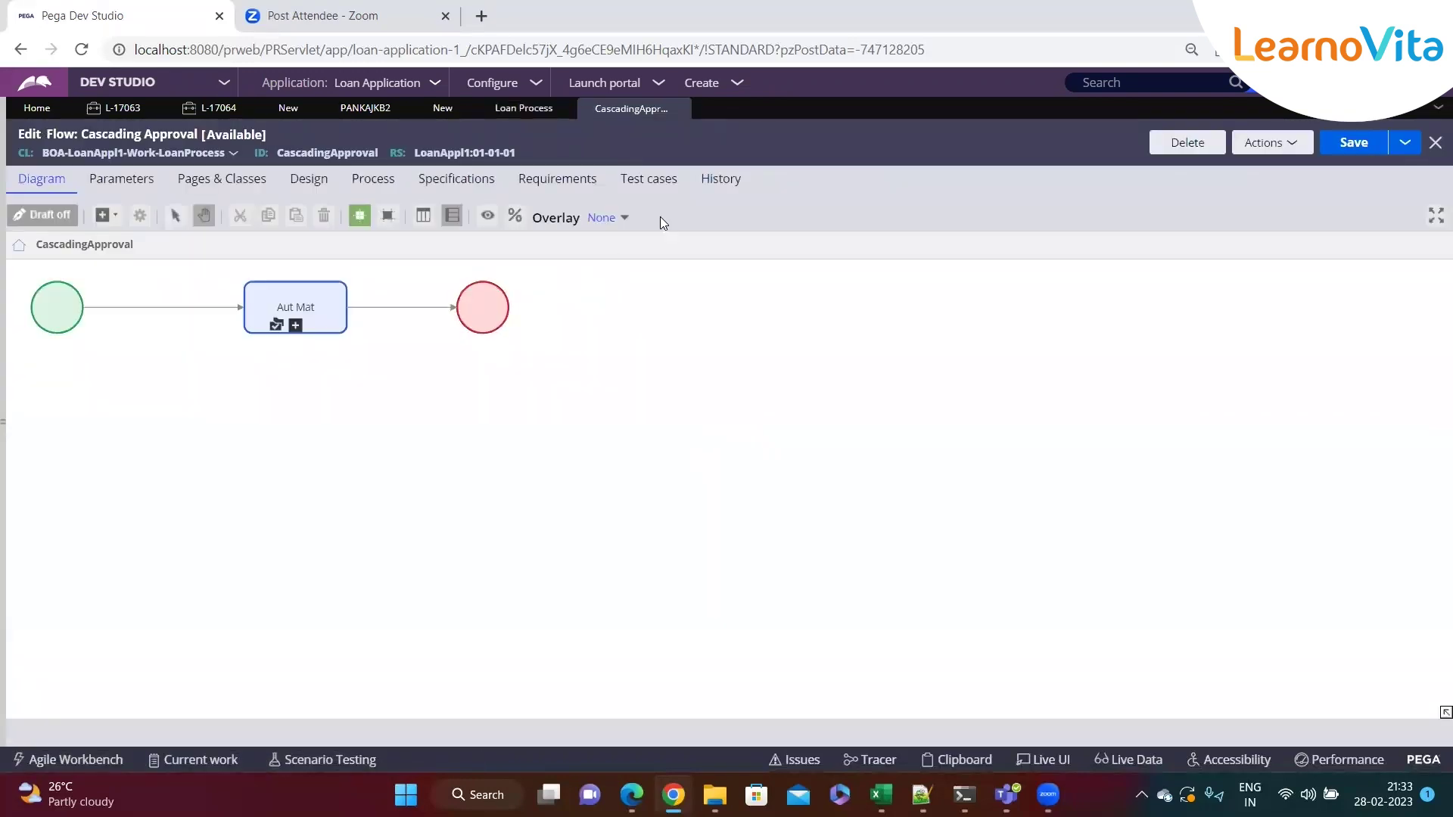
# View the full history of the Cascading Approval flow and open earlier saved snapshots from it
pyautogui.click(719, 180)
pyautogui.click(94, 720)
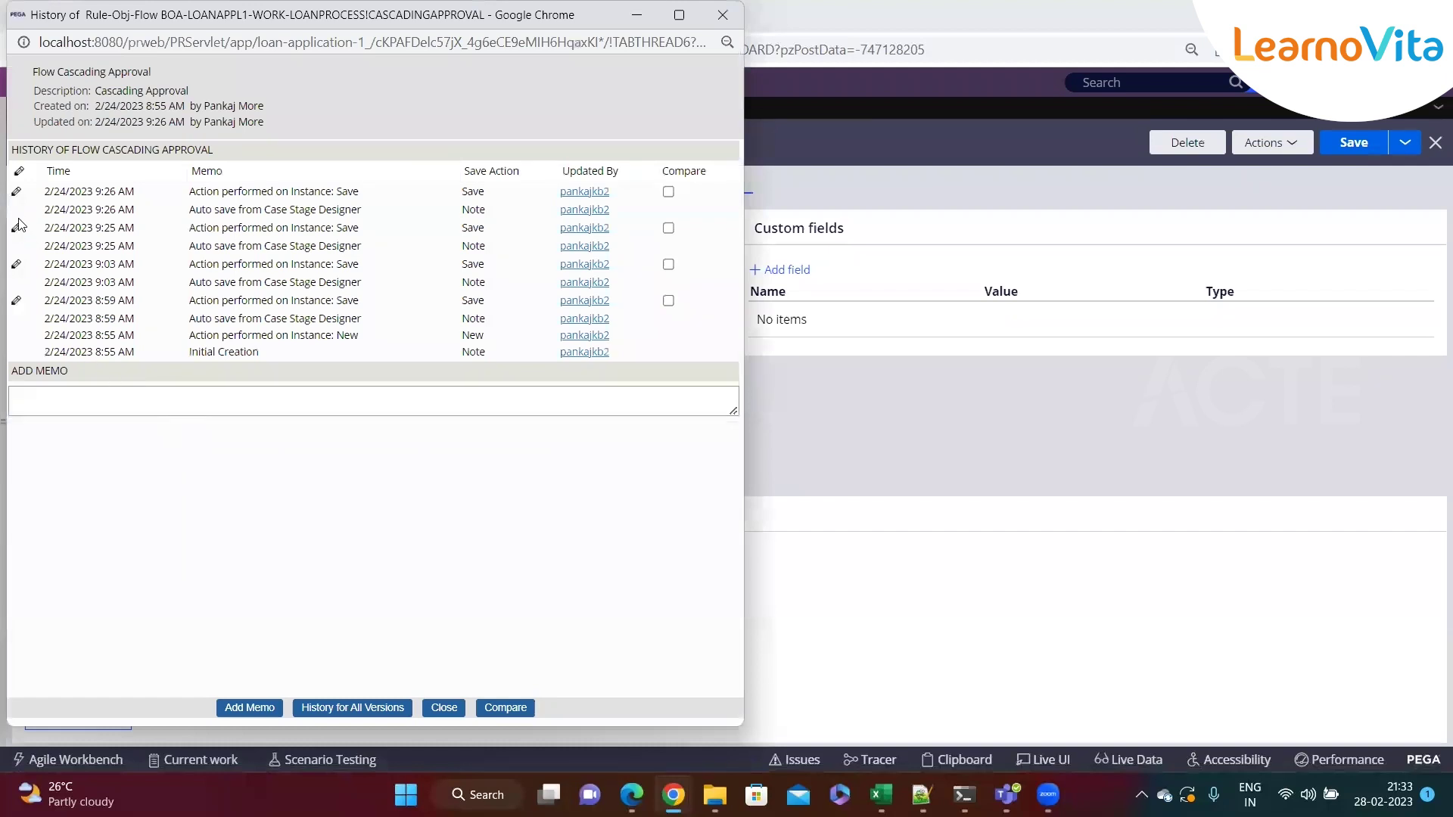
pyautogui.click(18, 228)
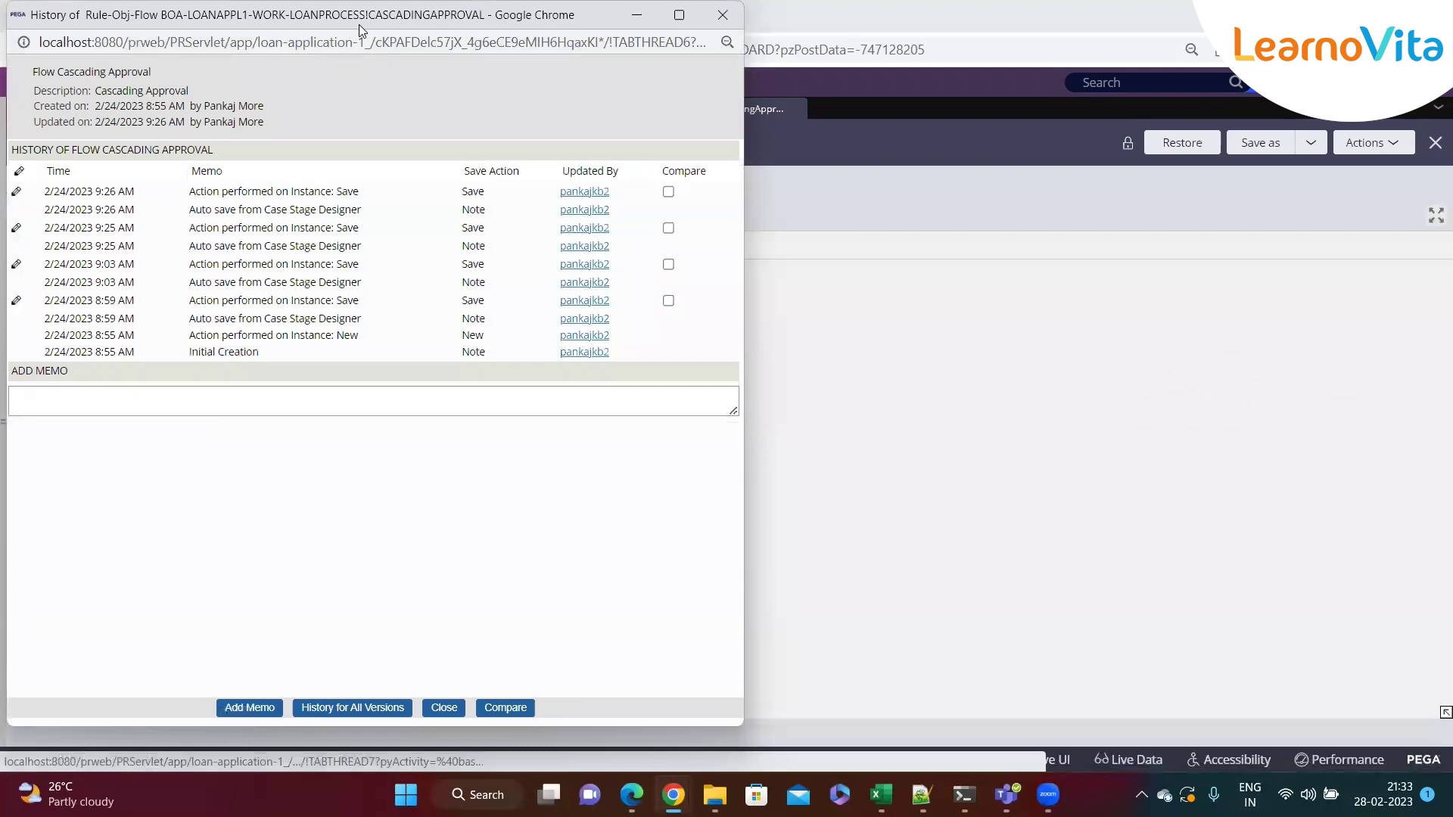
pyautogui.moveTo(358, 24); pyautogui.dragTo(490, 83)
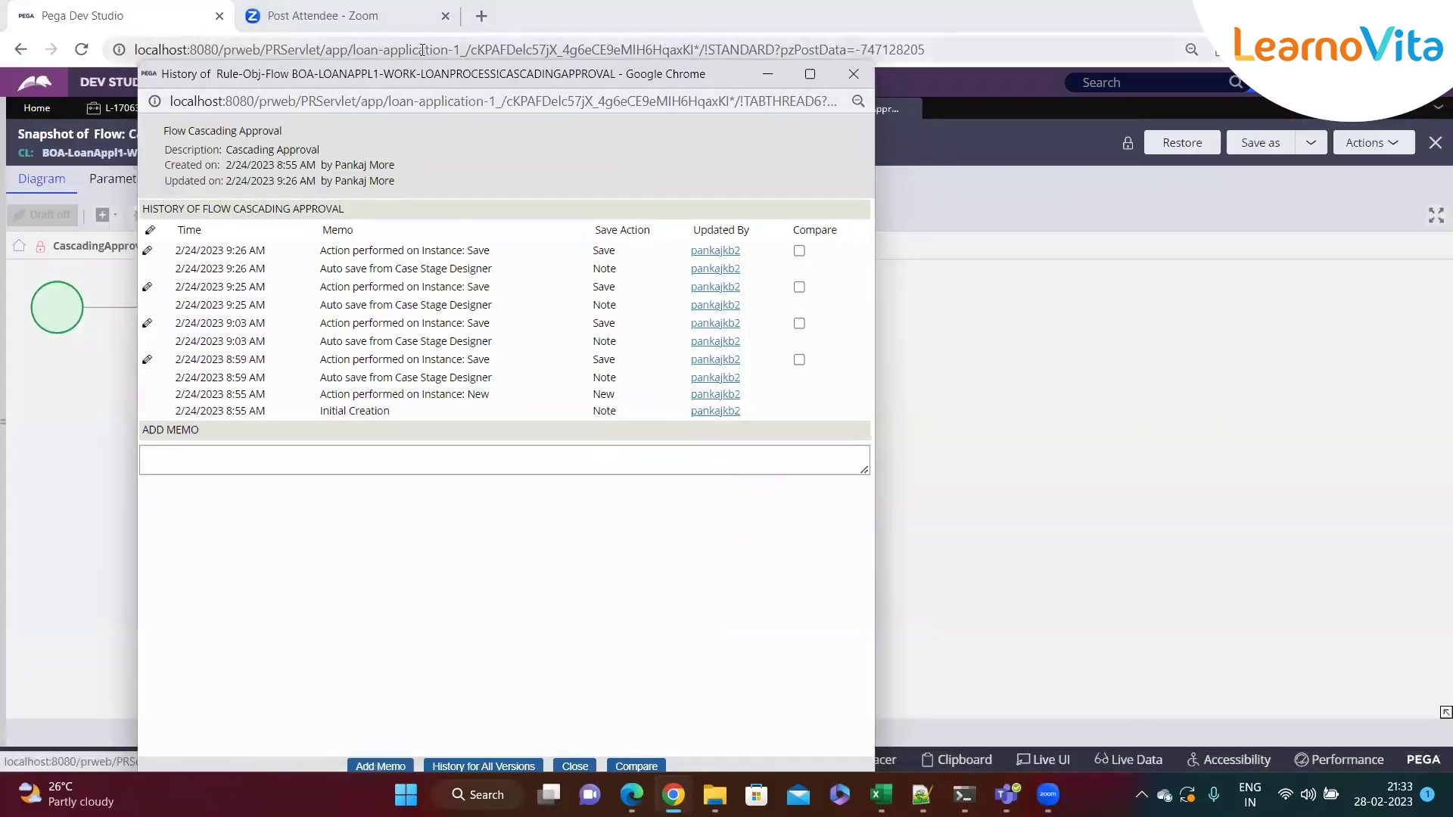
pyautogui.moveTo(418, 49); pyautogui.dragTo(499, 49)
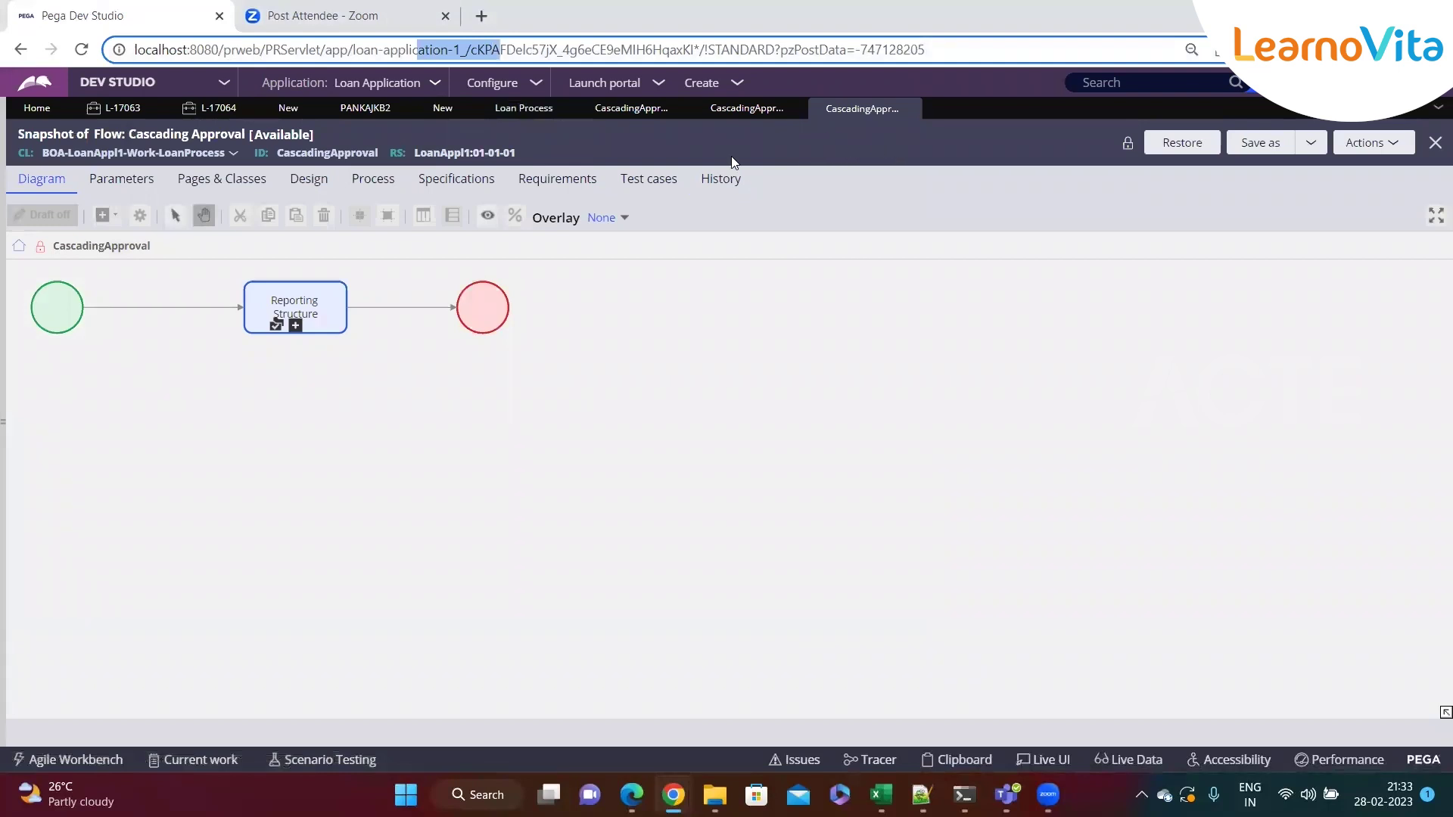
# Open another saved version from the snapshot's full history and return to the snapshot's flow diagram
pyautogui.click(721, 179)
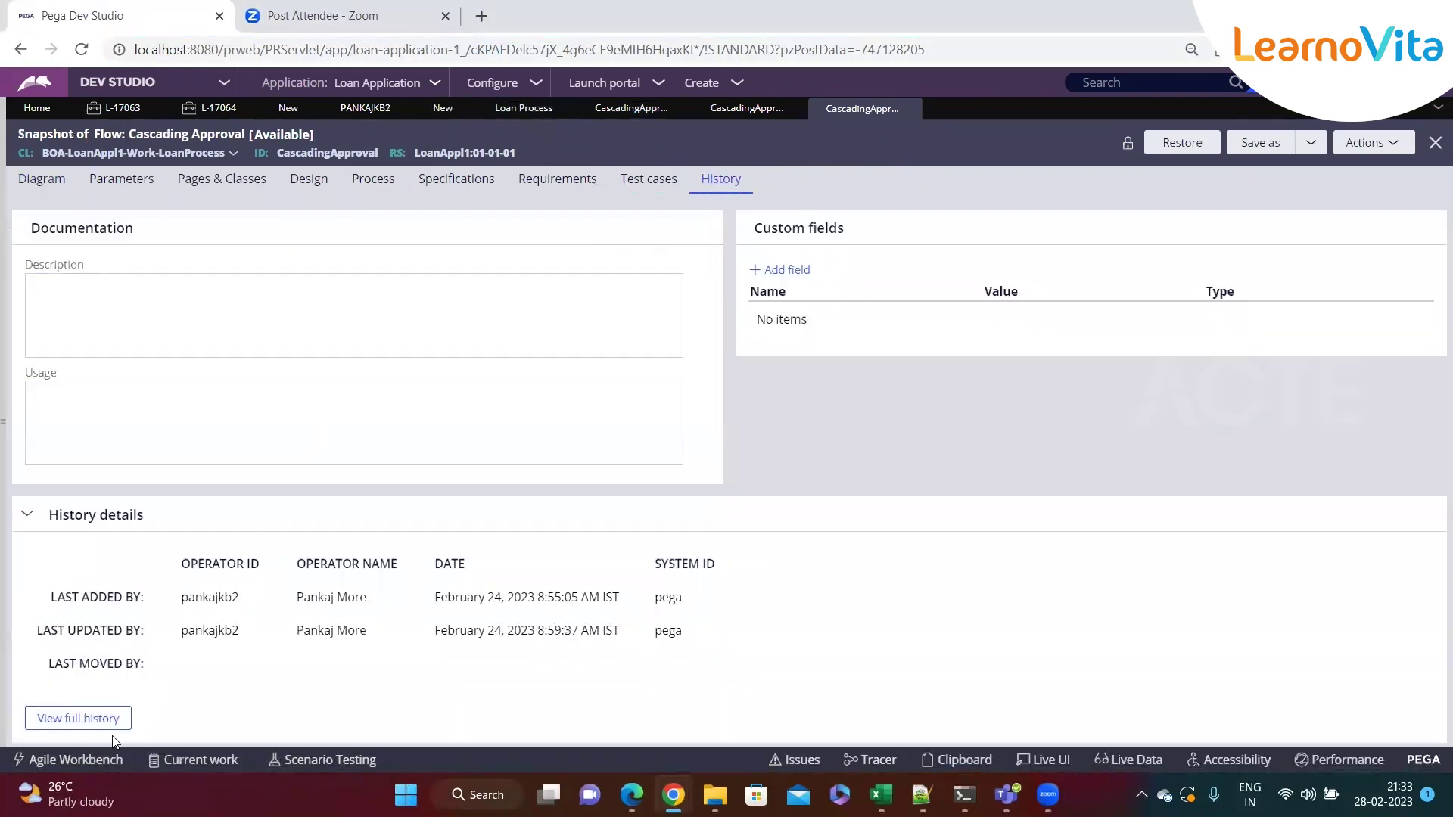
pyautogui.click(107, 717)
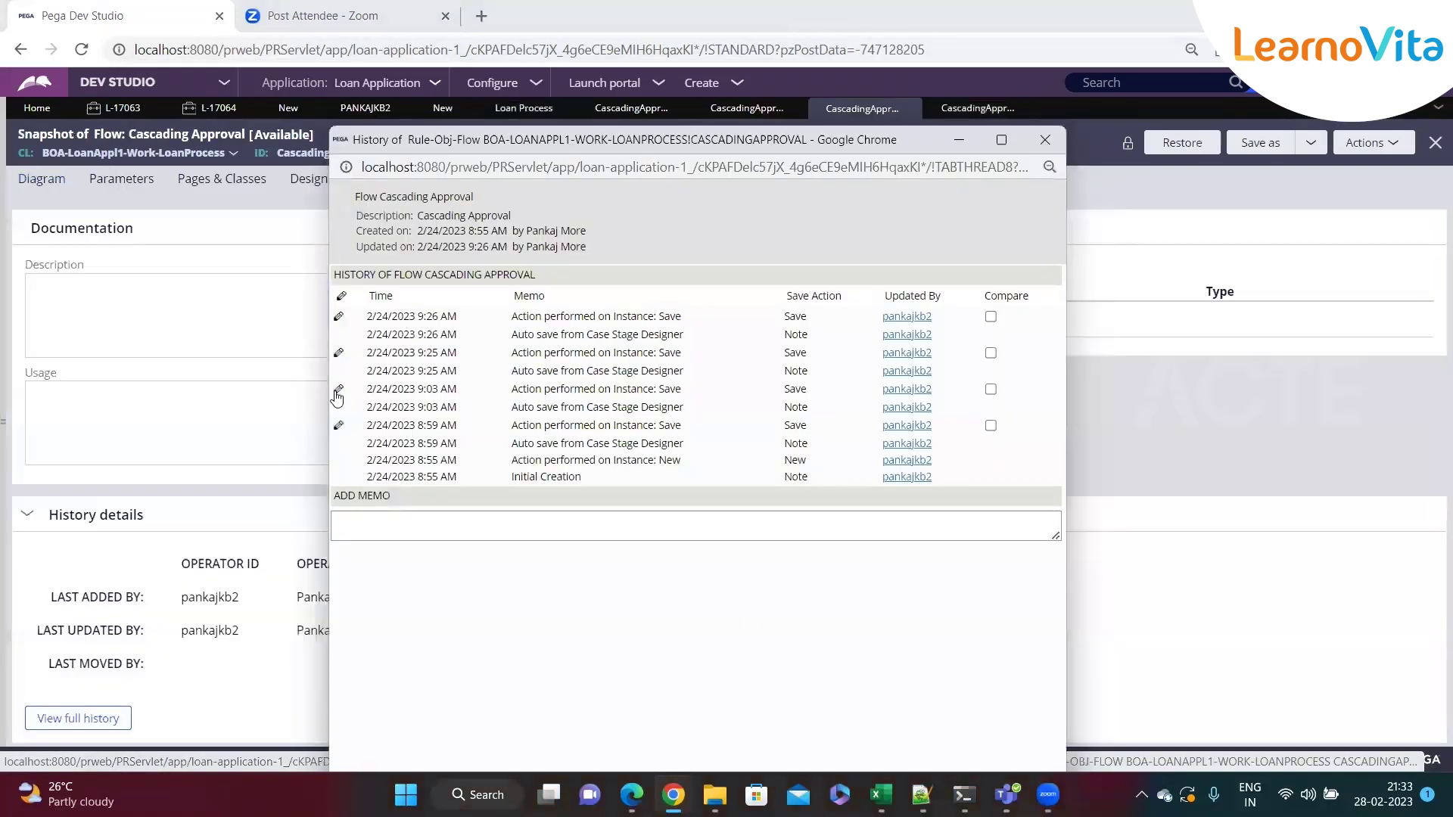
pyautogui.click(55, 190)
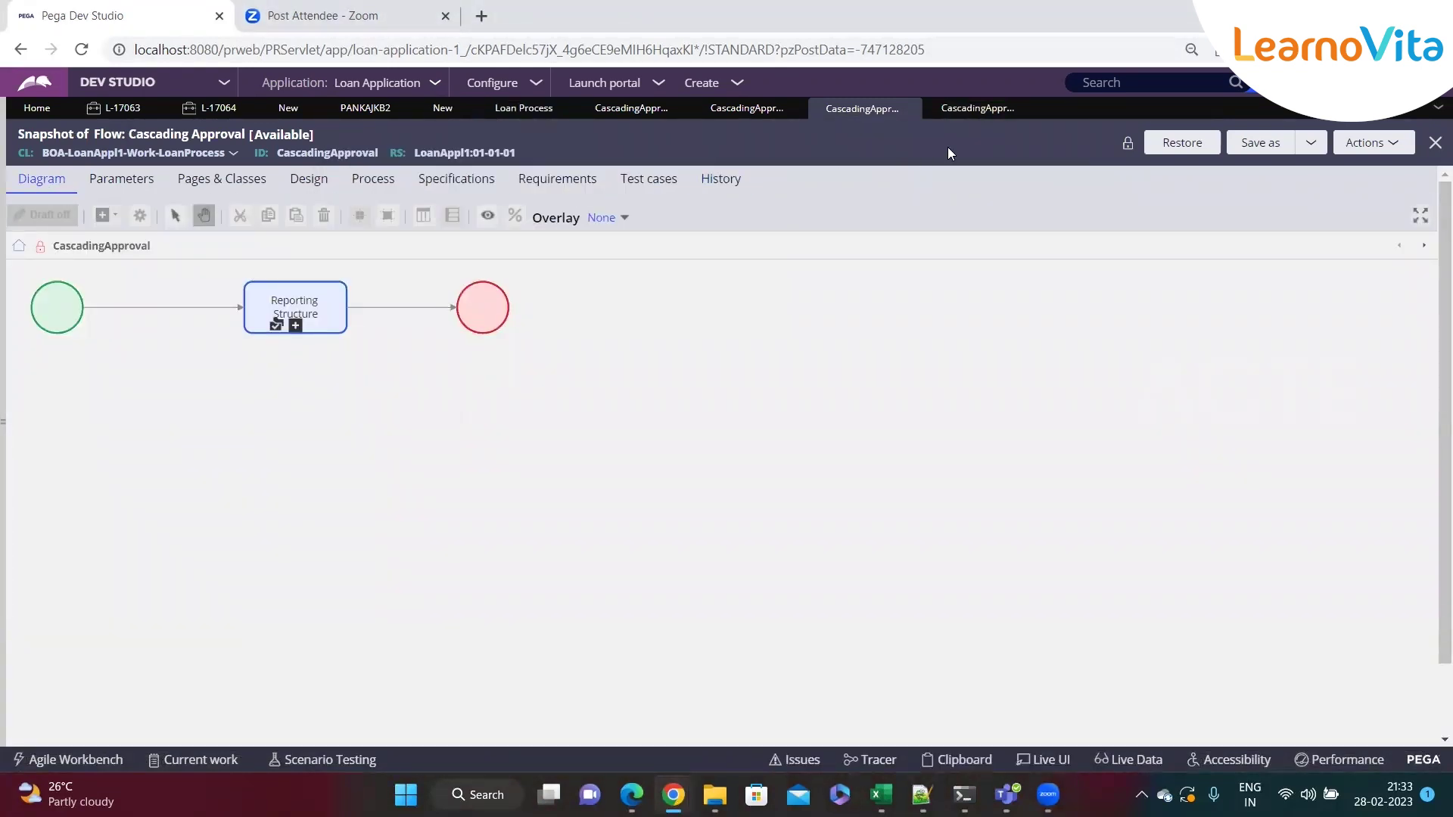
# Open the Approval_Flow rule from the Process flows of the LoanProcess class
pyautogui.moveTo(7, 458)
pyautogui.click(54, 326)
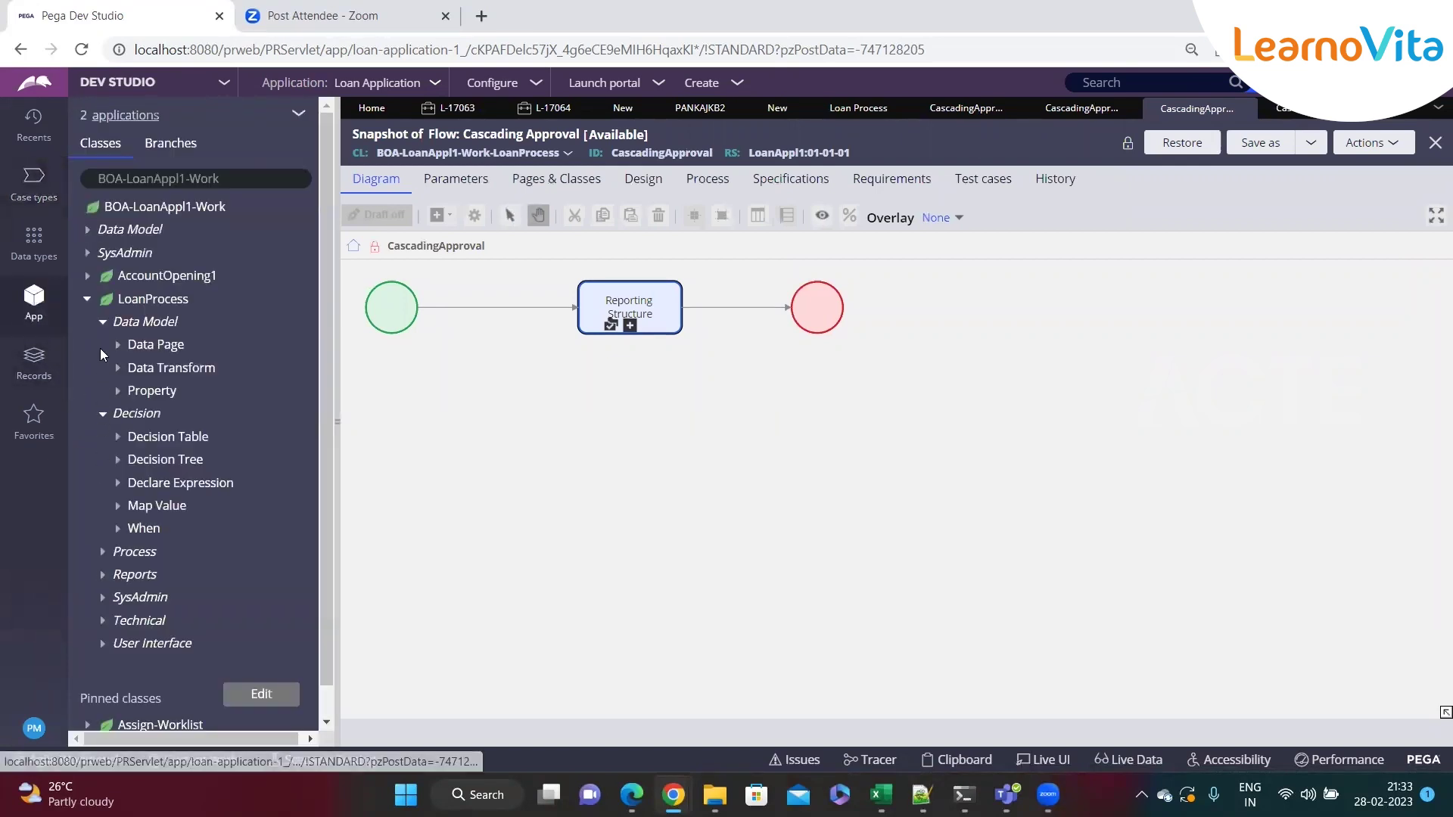
pyautogui.click(110, 548)
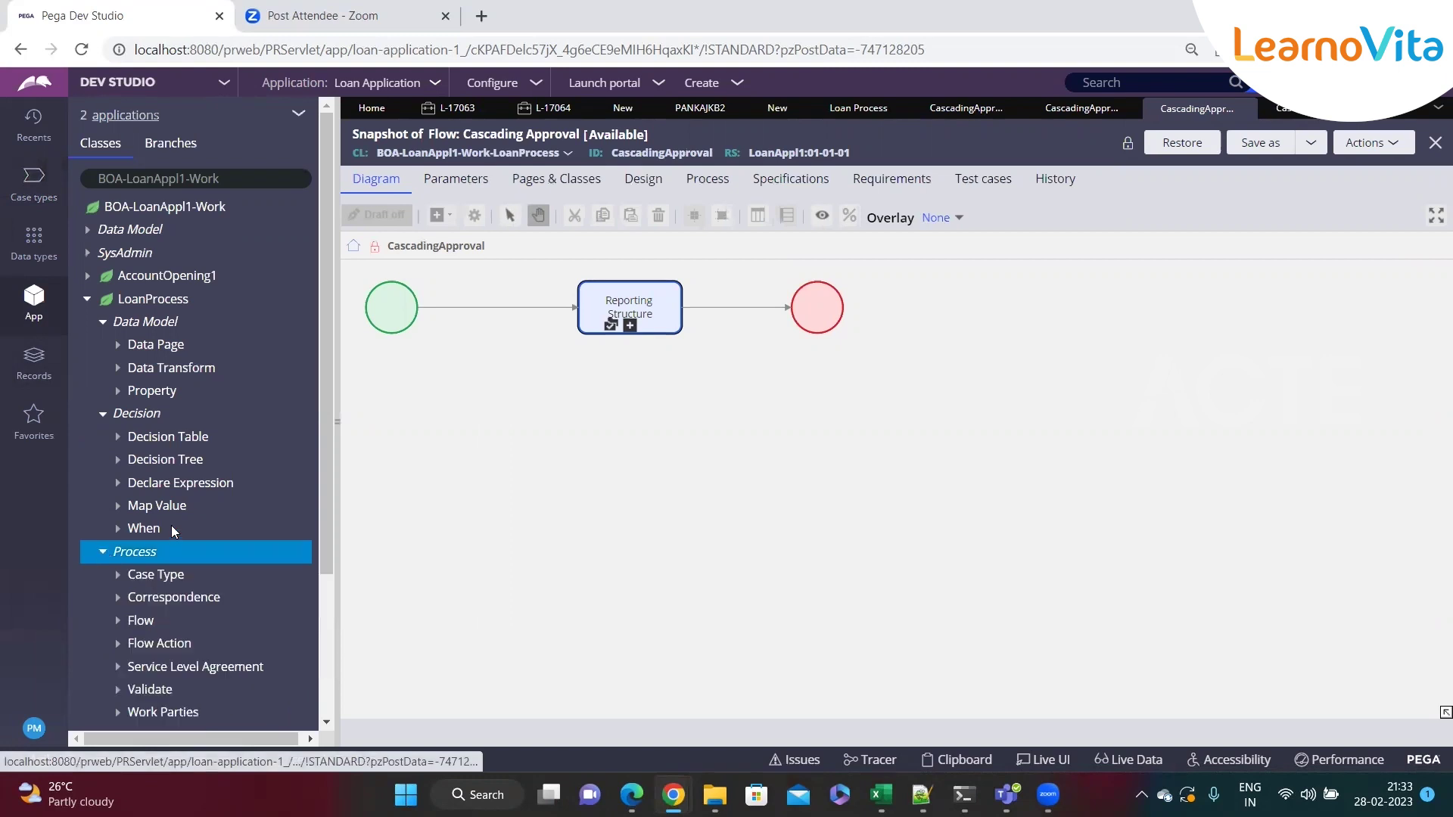
pyautogui.scroll(-2, 164, 514)
pyautogui.click(124, 436)
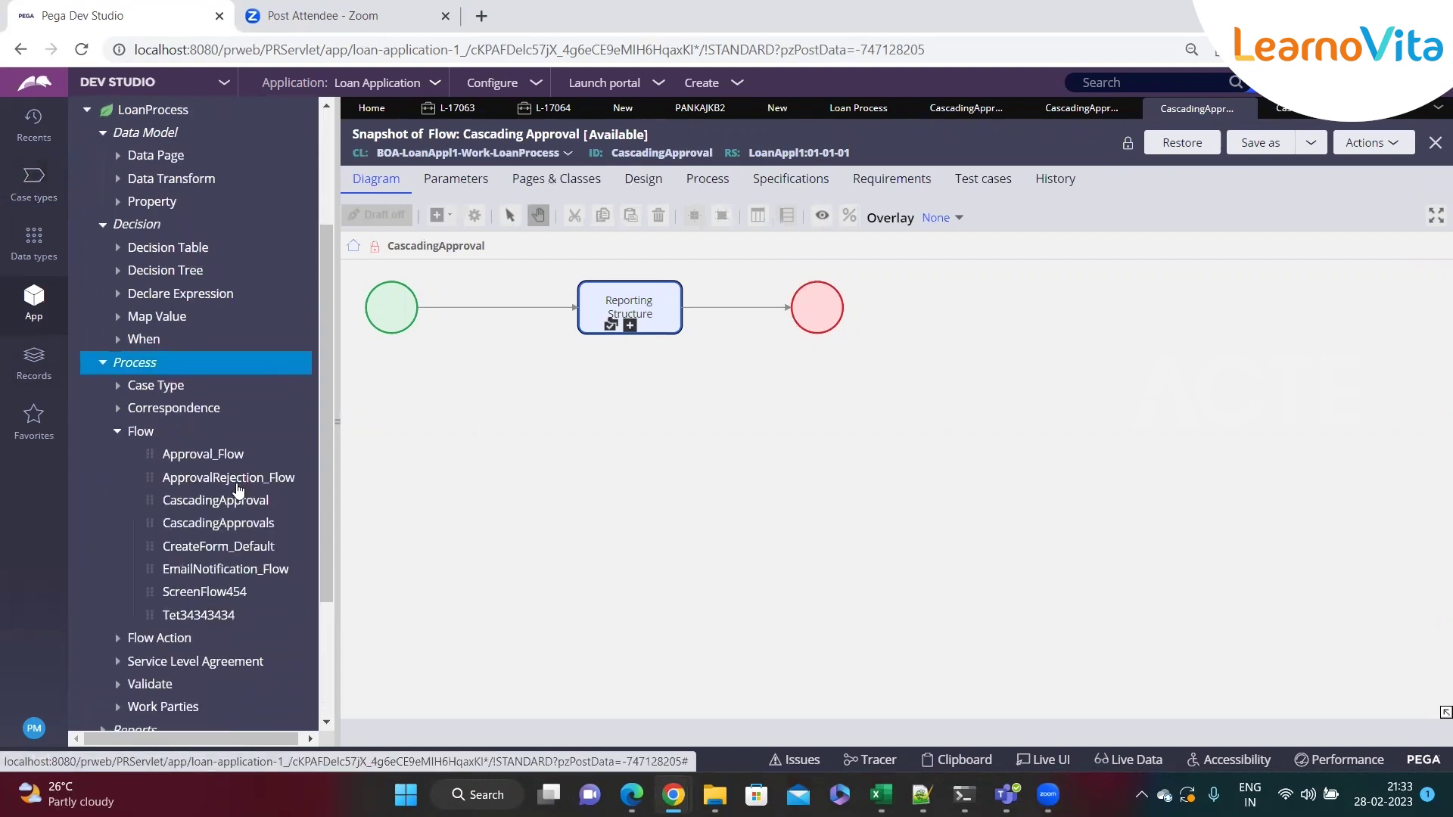
pyautogui.click(203, 455)
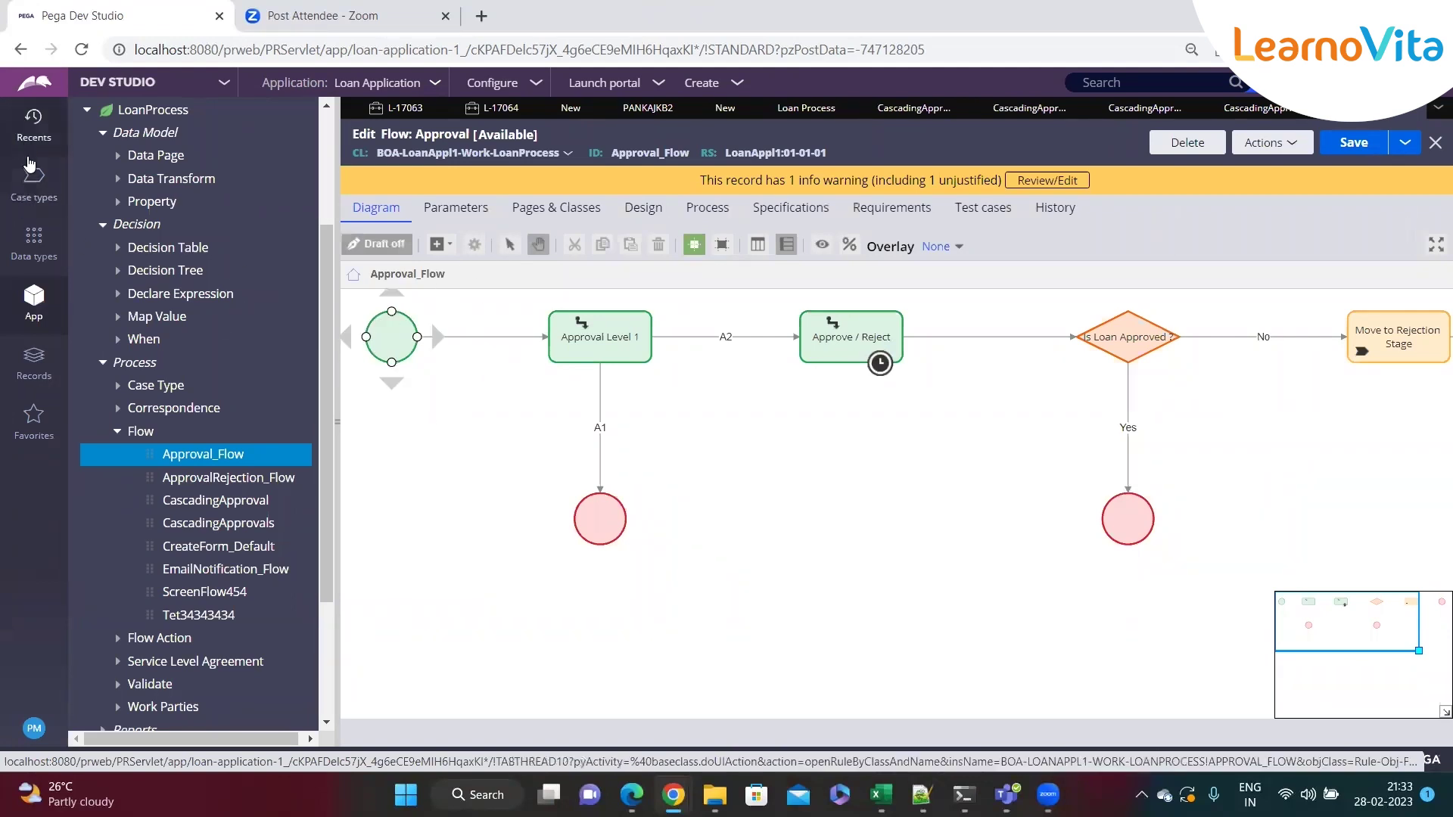
# Open the CascadingApproval process from the Loan Process case type as its own rule and view its current diagram
pyautogui.click(33, 182)
pyautogui.click(130, 214)
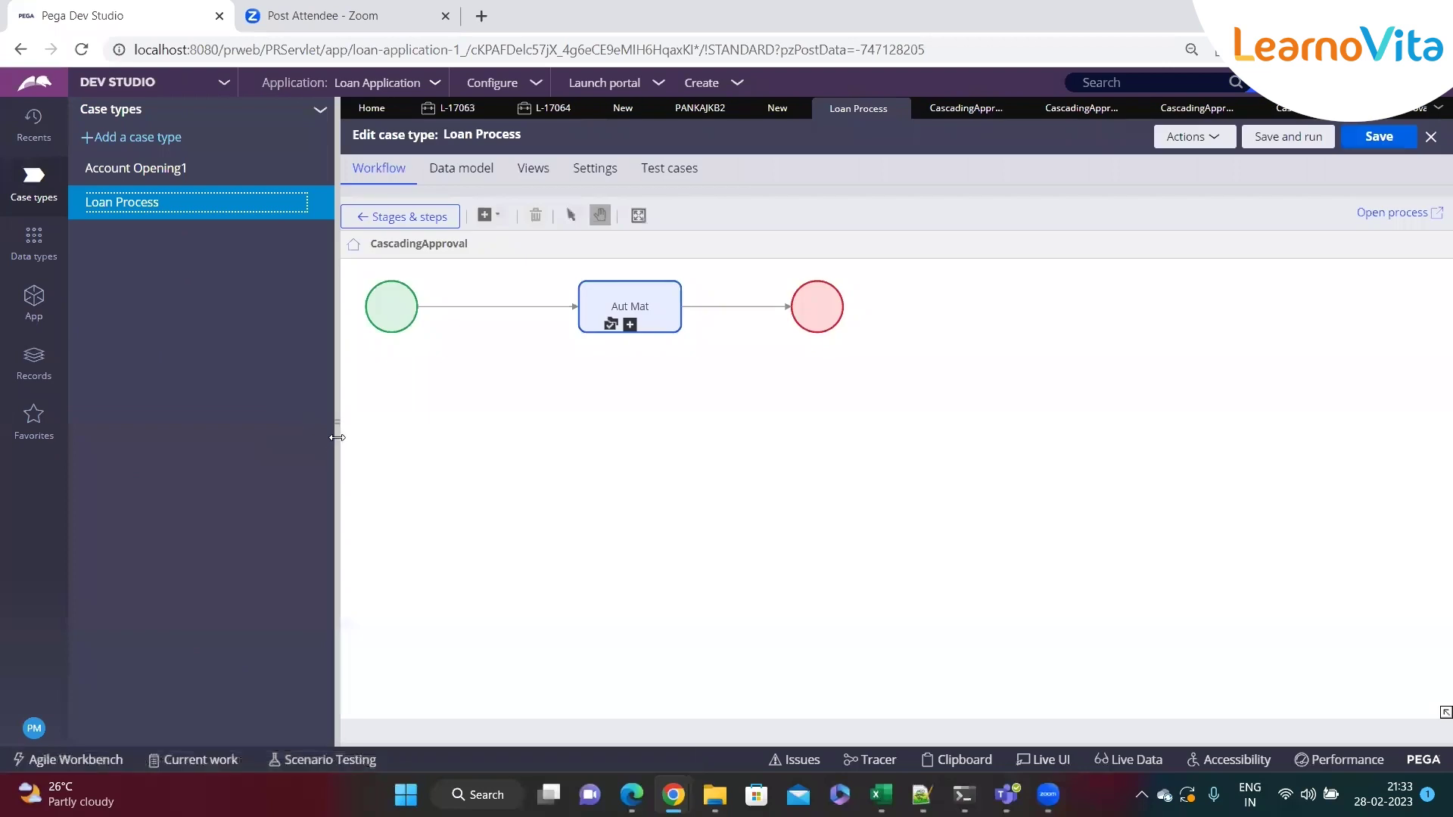
pyautogui.click(1398, 214)
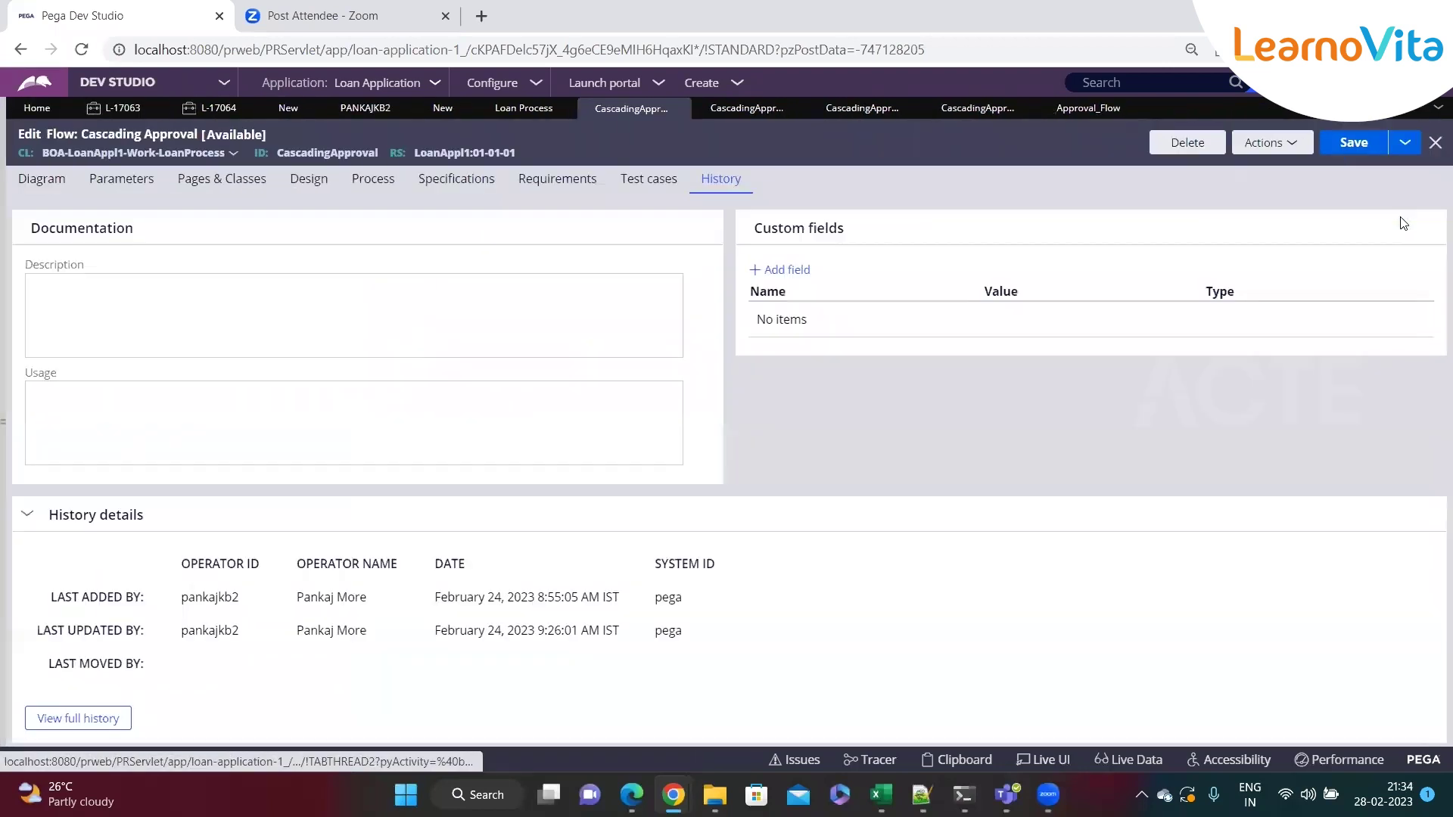
pyautogui.click(44, 180)
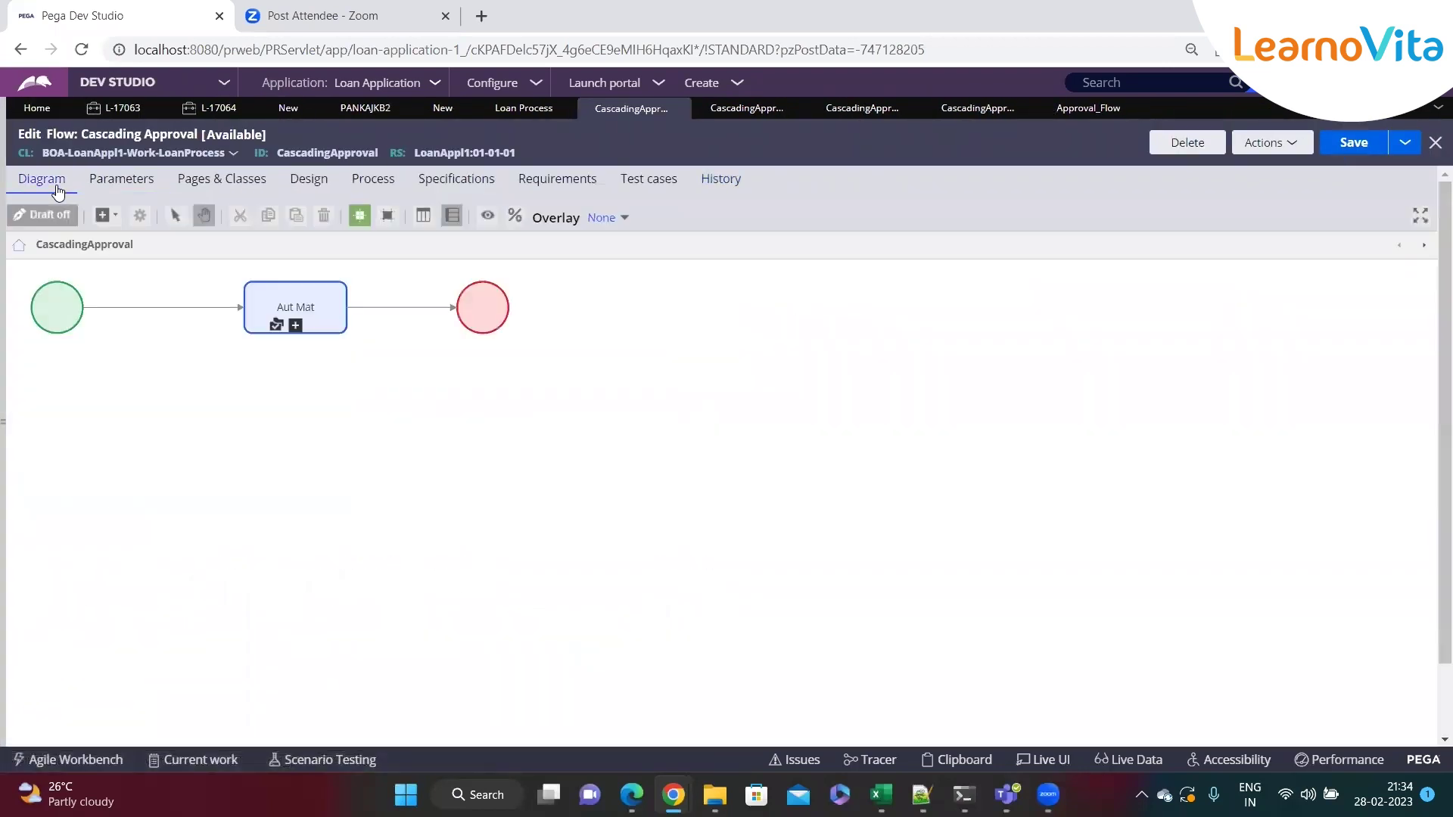
pyautogui.moveTo(4, 421)
pyautogui.click(101, 218)
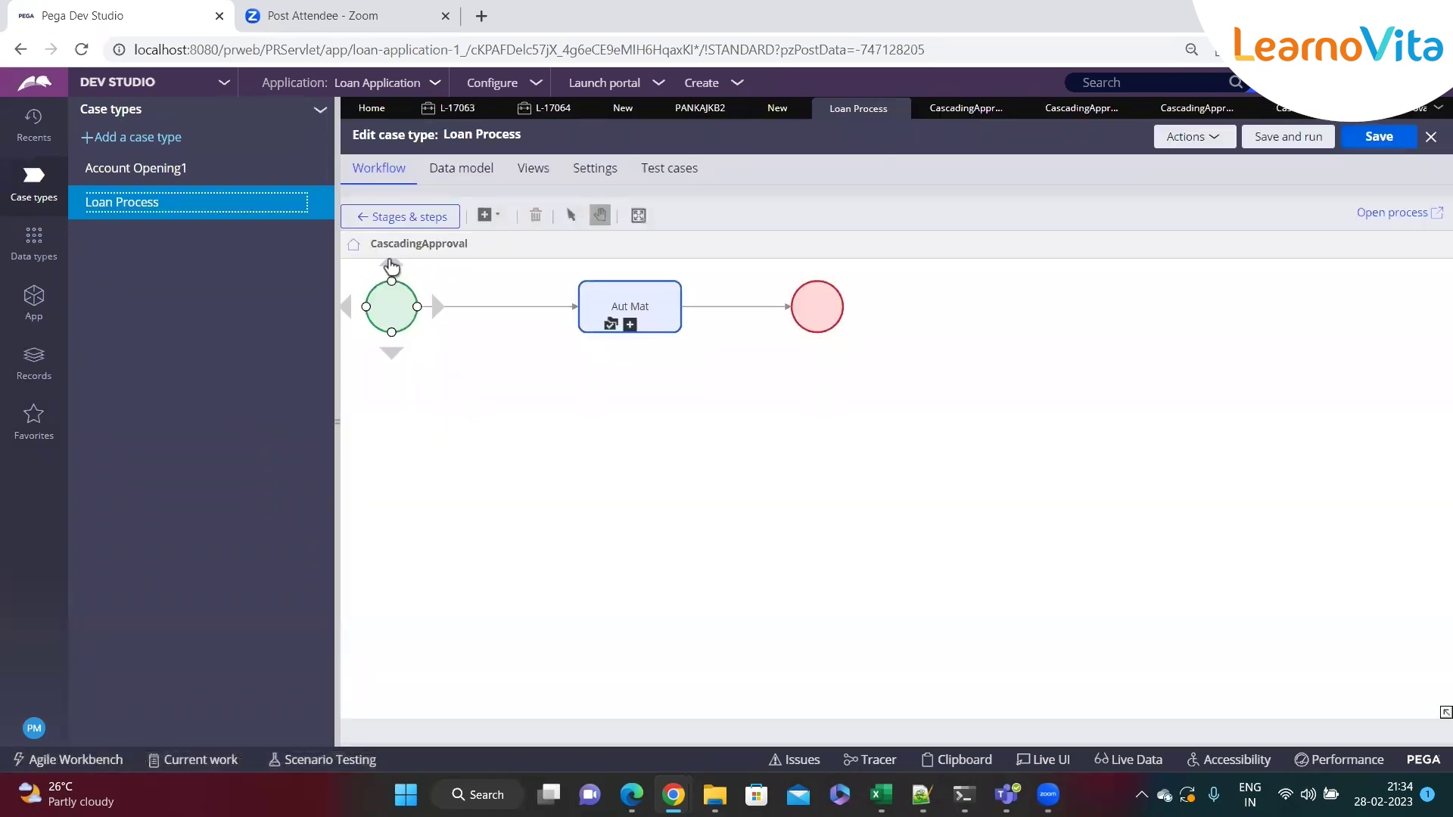
# Open the Loan Process case type in its rule form and select the Approval primary stage to show its automatically launched processes
pyautogui.click(402, 217)
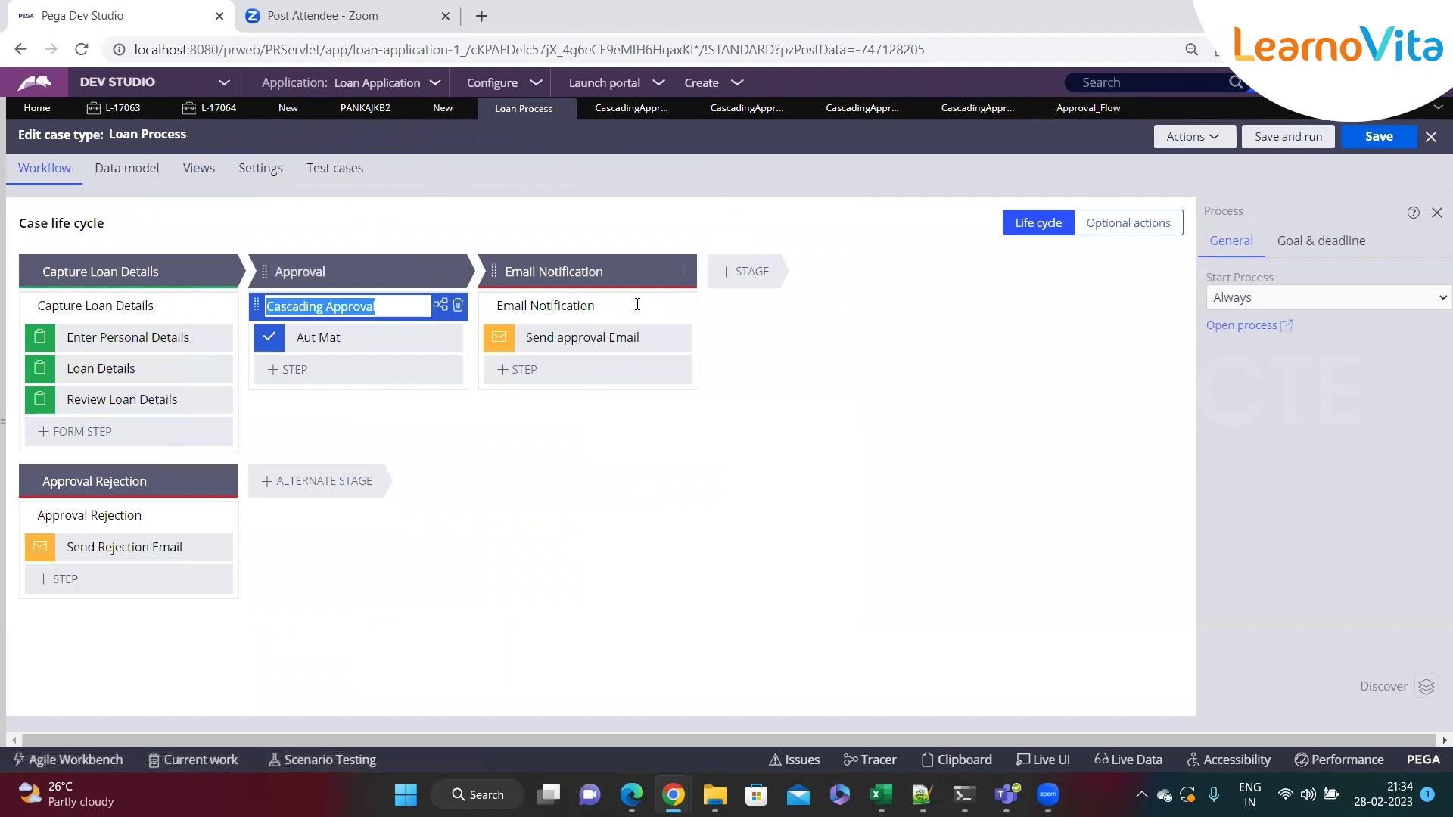
pyautogui.click(1194, 136)
pyautogui.click(1171, 180)
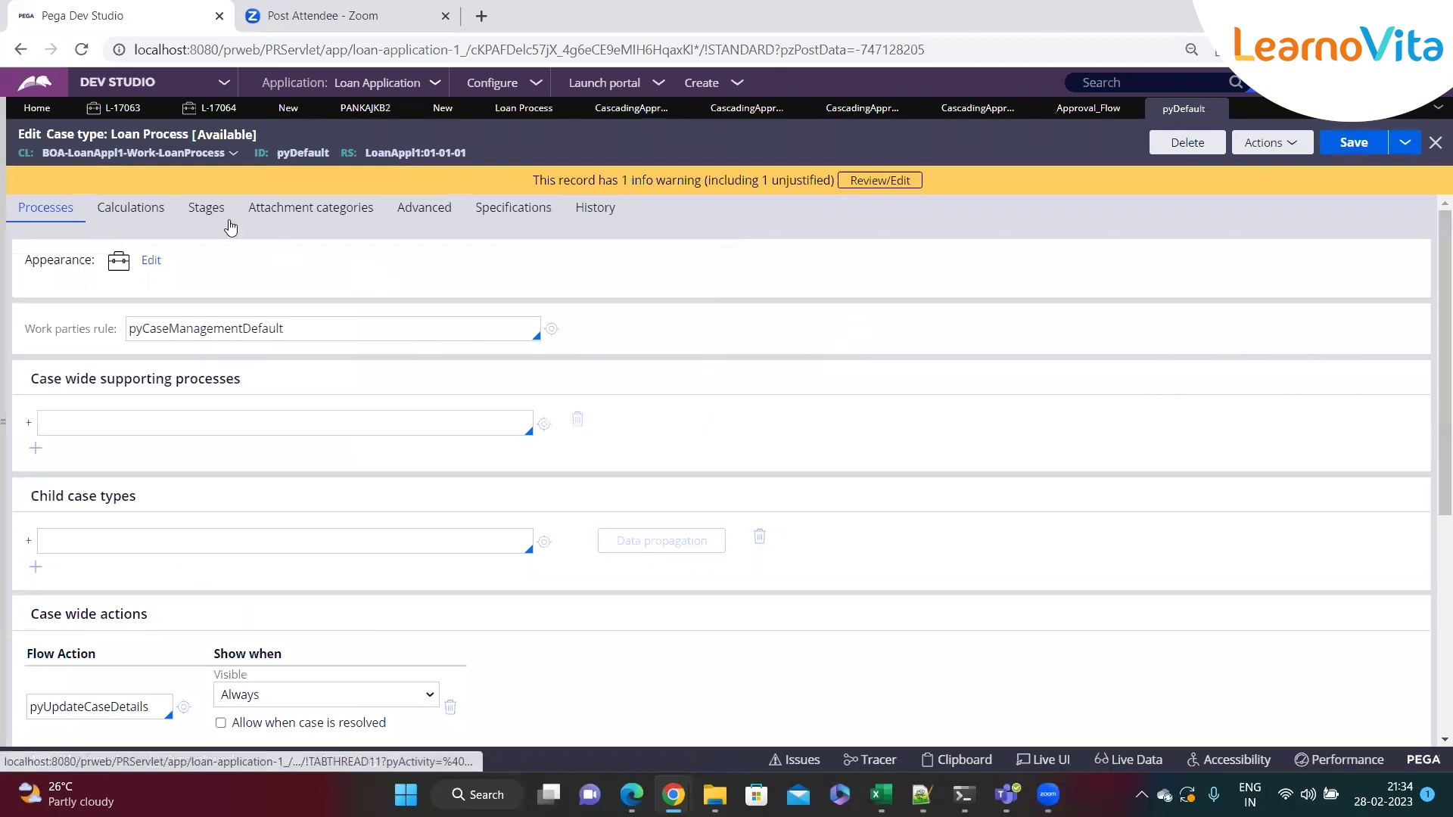
pyautogui.click(231, 227)
pyautogui.click(157, 454)
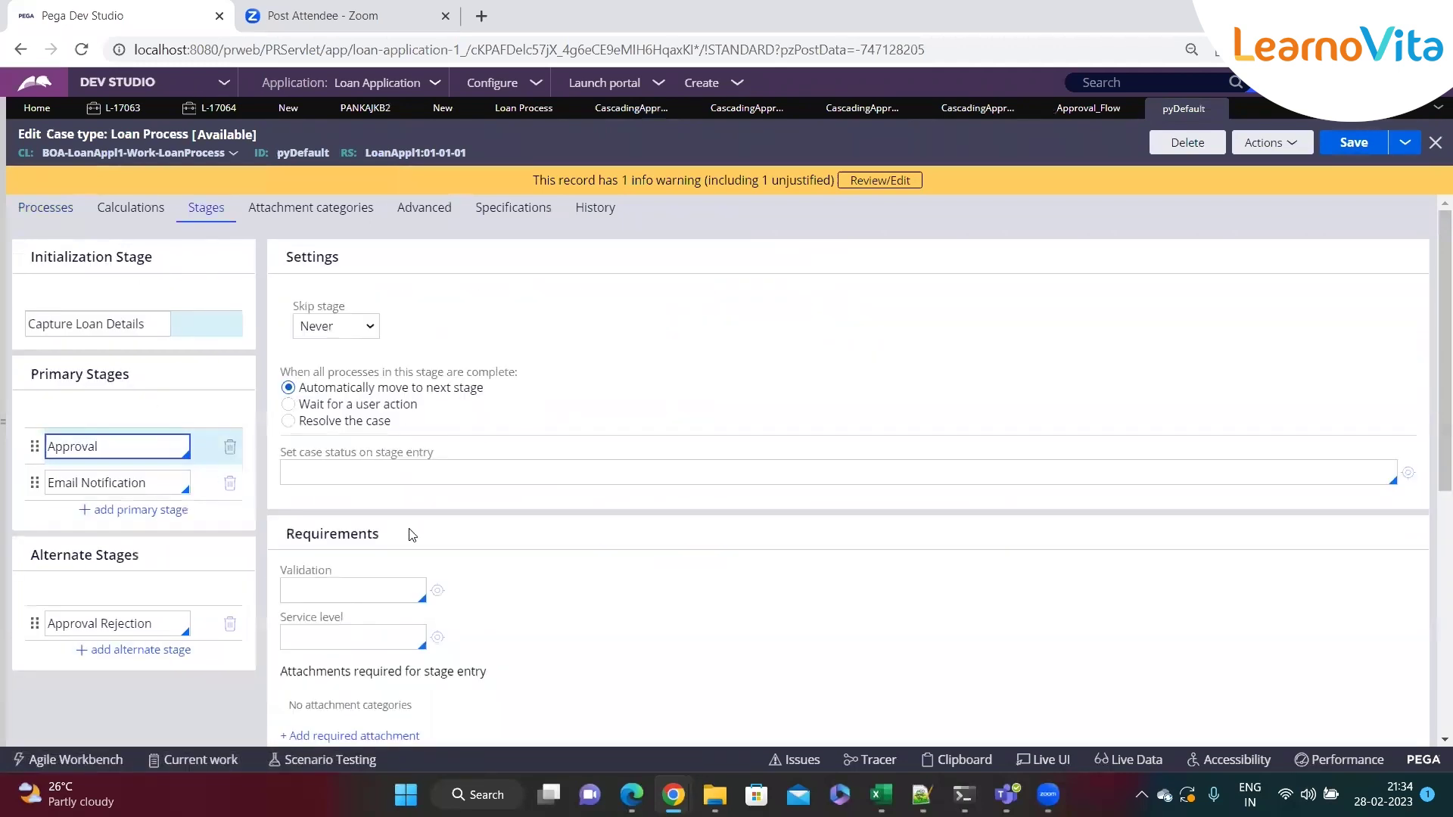
pyautogui.scroll(-3, 409, 534)
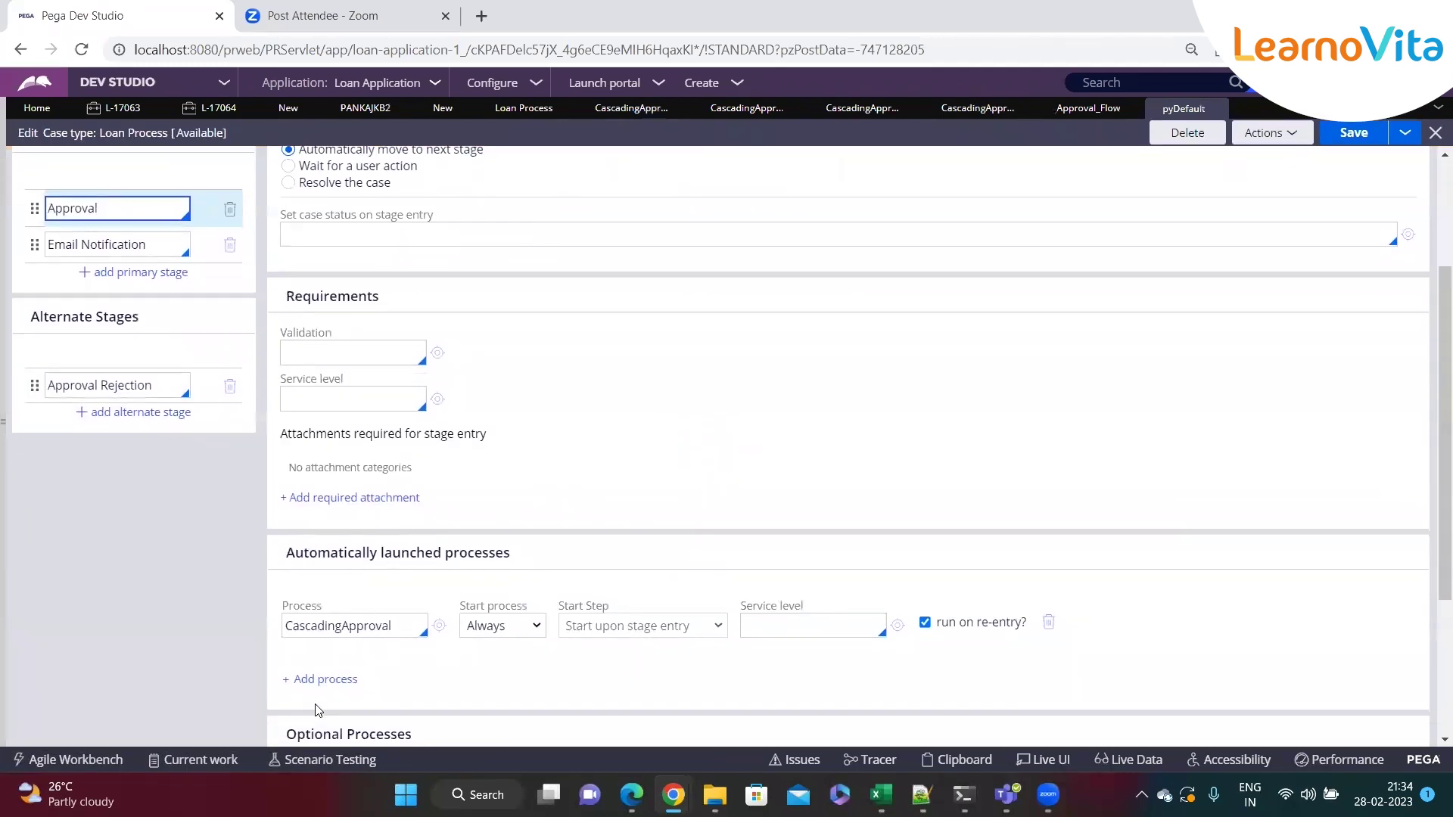
# Replace CascadingApproval with Approval_Flow as the Approval stage's automatically launched process, remove the empty process row, and save the case type
pyautogui.click(333, 679)
pyautogui.scroll(-1, 347, 681)
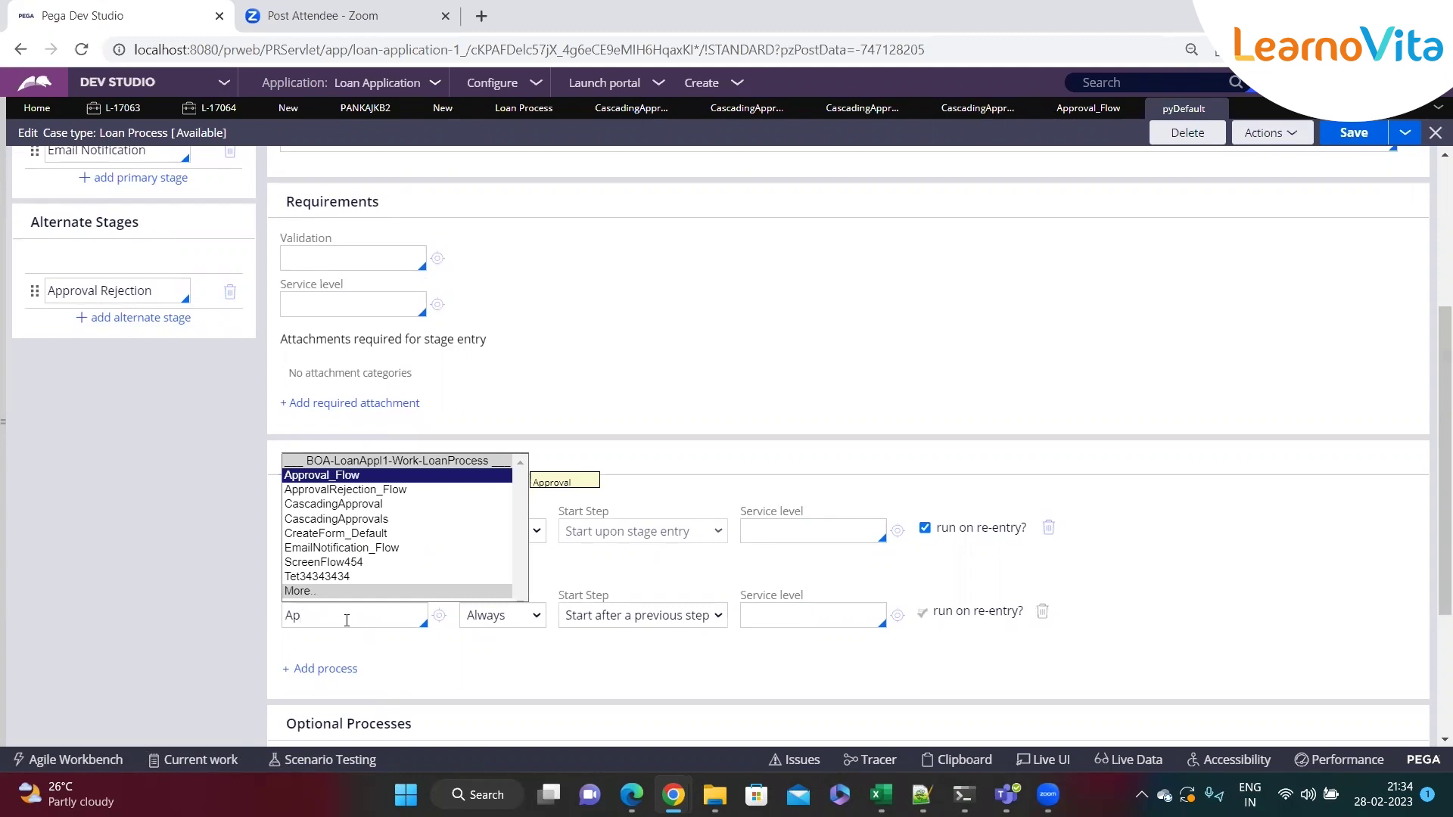
pyautogui.press('Return')
pyautogui.click(1048, 528)
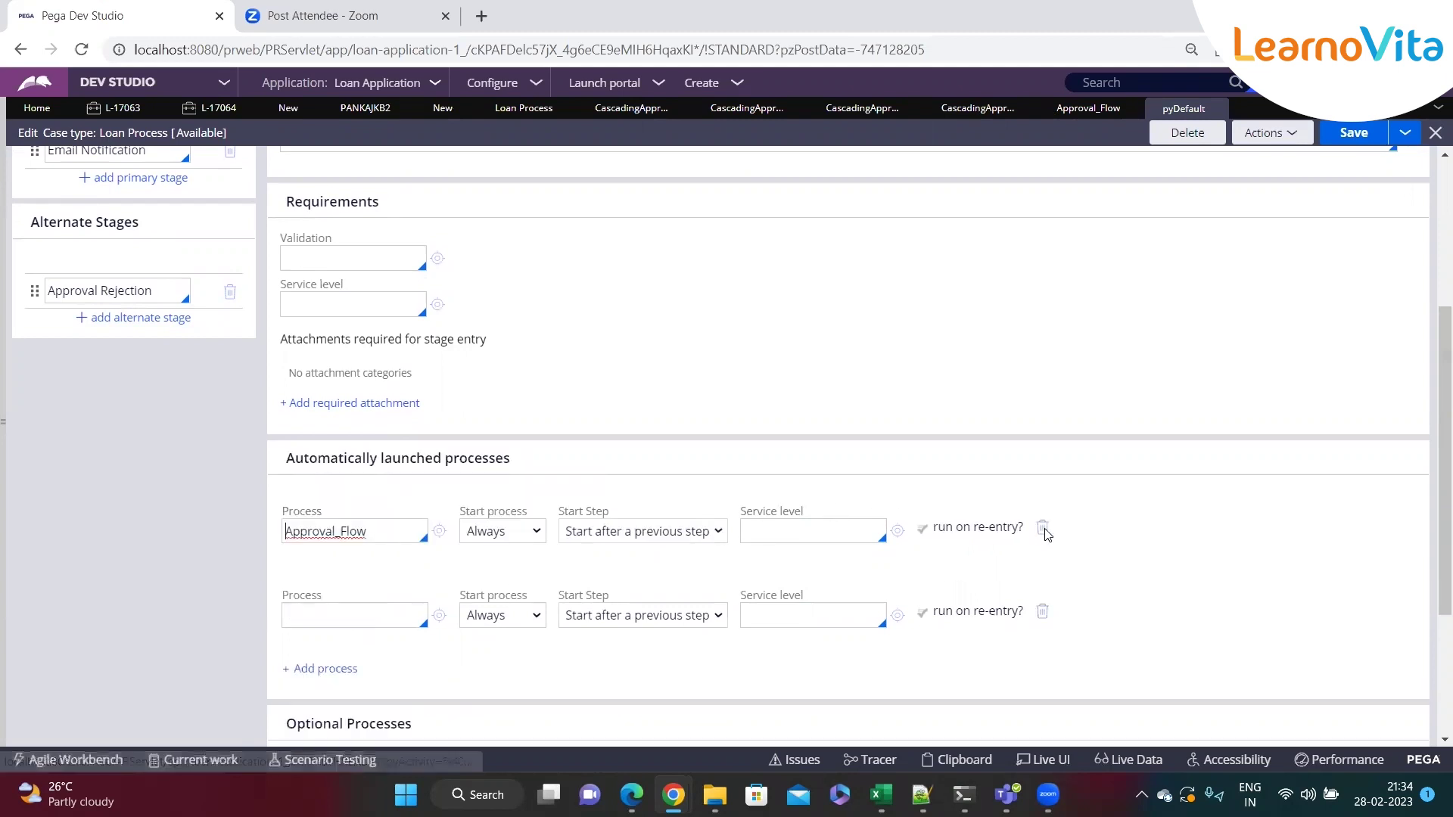
pyautogui.click(1043, 611)
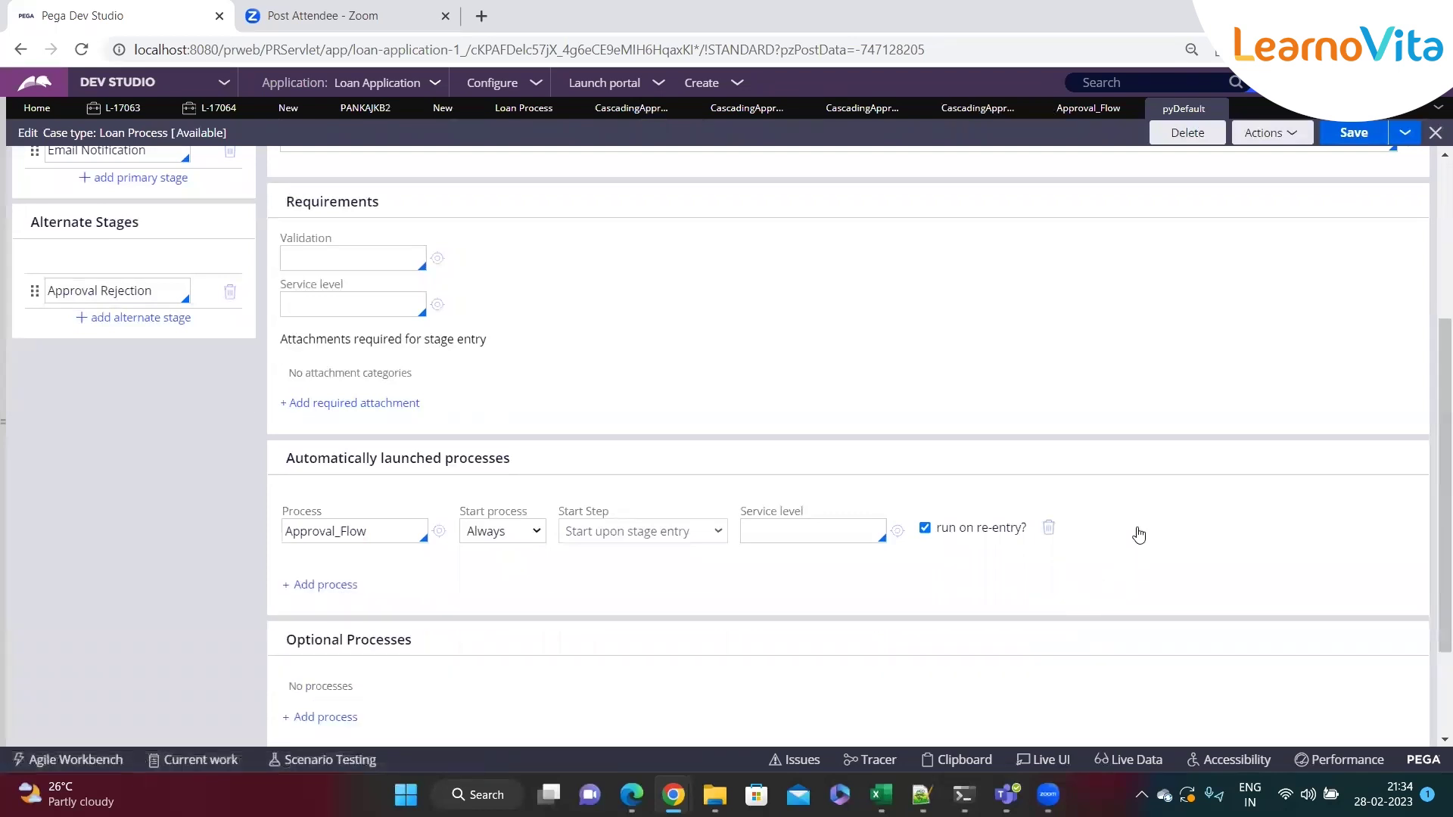
pyautogui.hotkey('ctrl', 's')
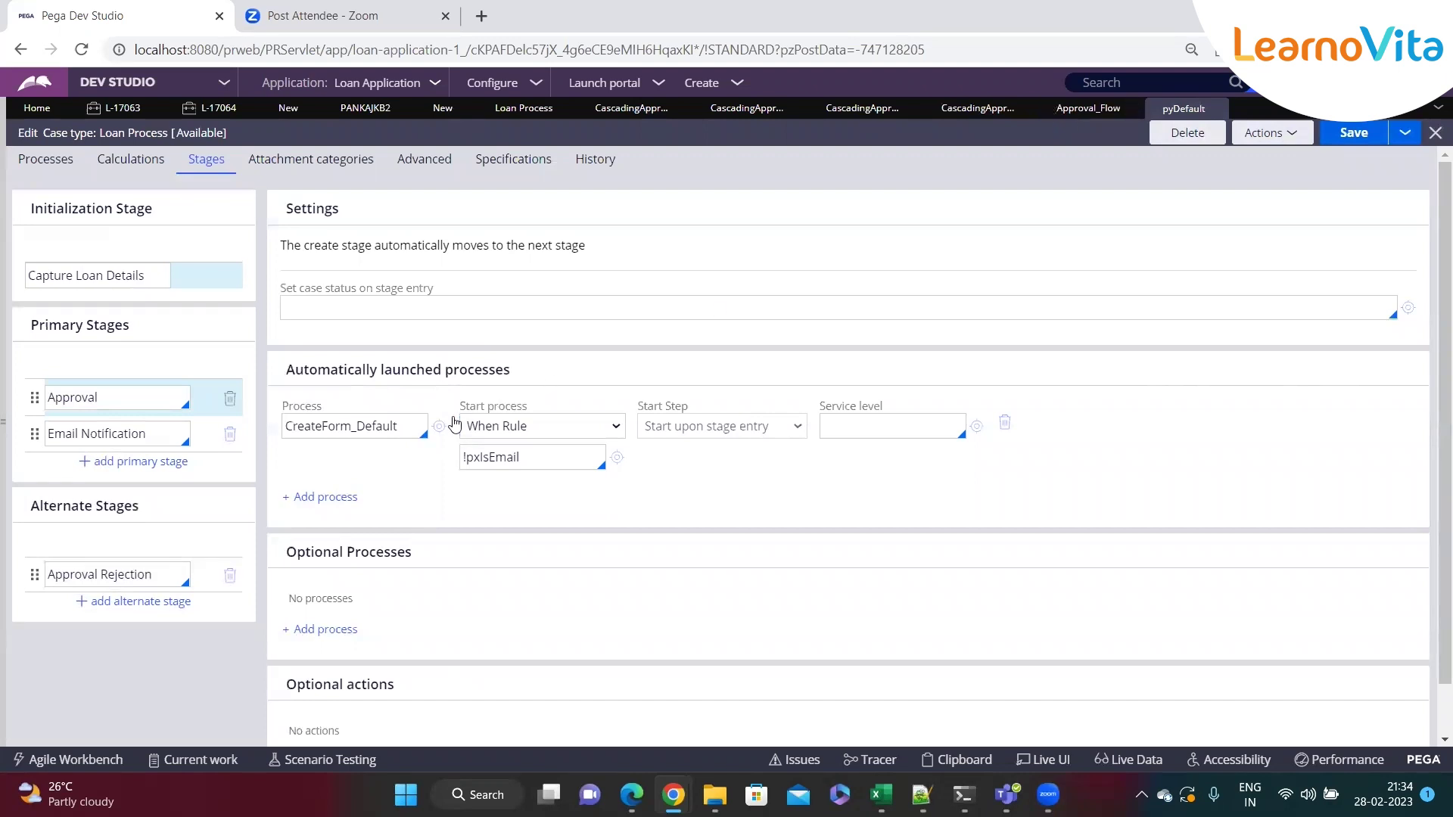
# Reselect the Approval stage and open its Approval_Flow process rule
pyautogui.scroll(-2, 424, 492)
pyautogui.click(58, 340)
pyautogui.scroll(-5, 406, 530)
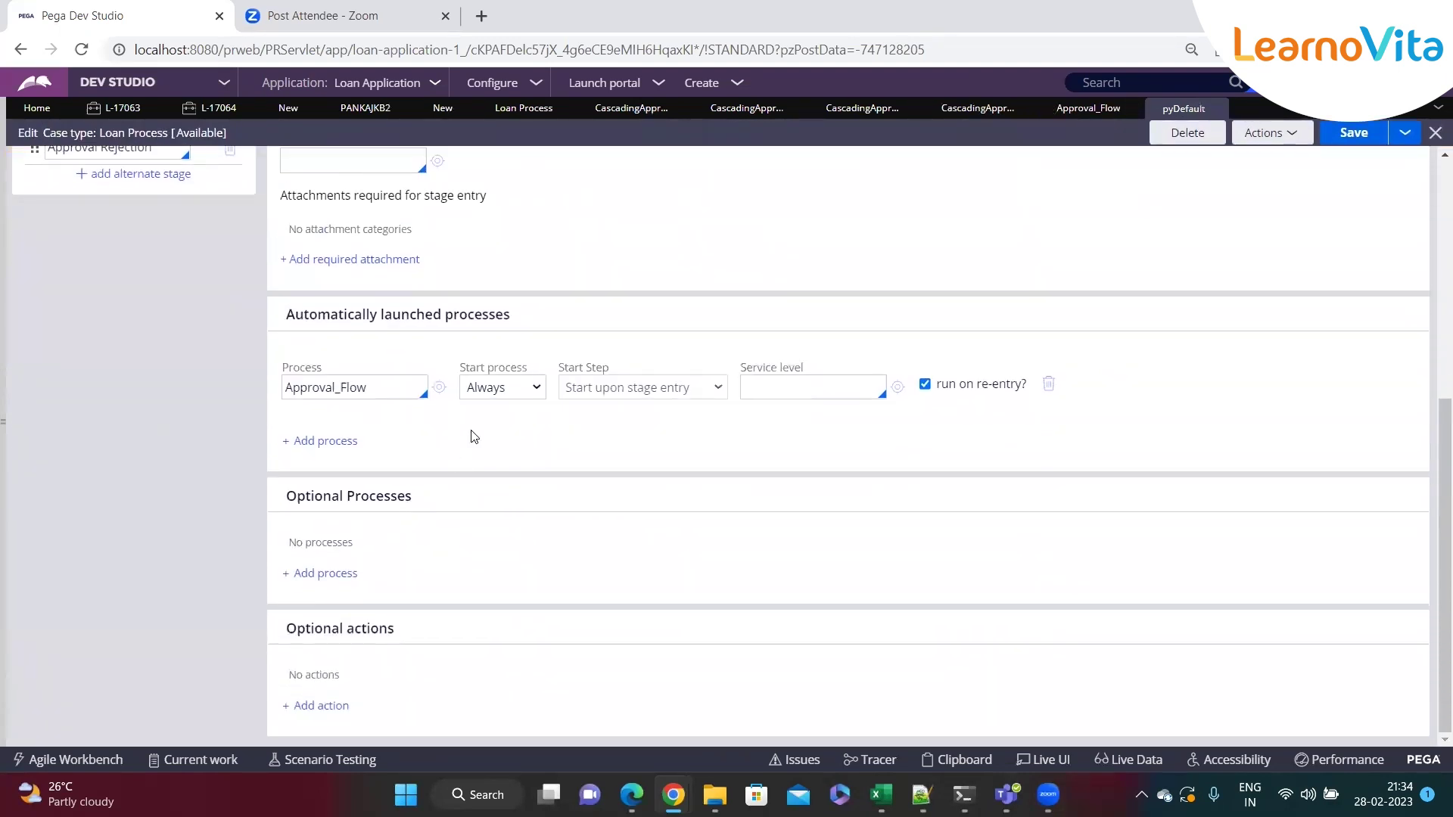
pyautogui.click(439, 388)
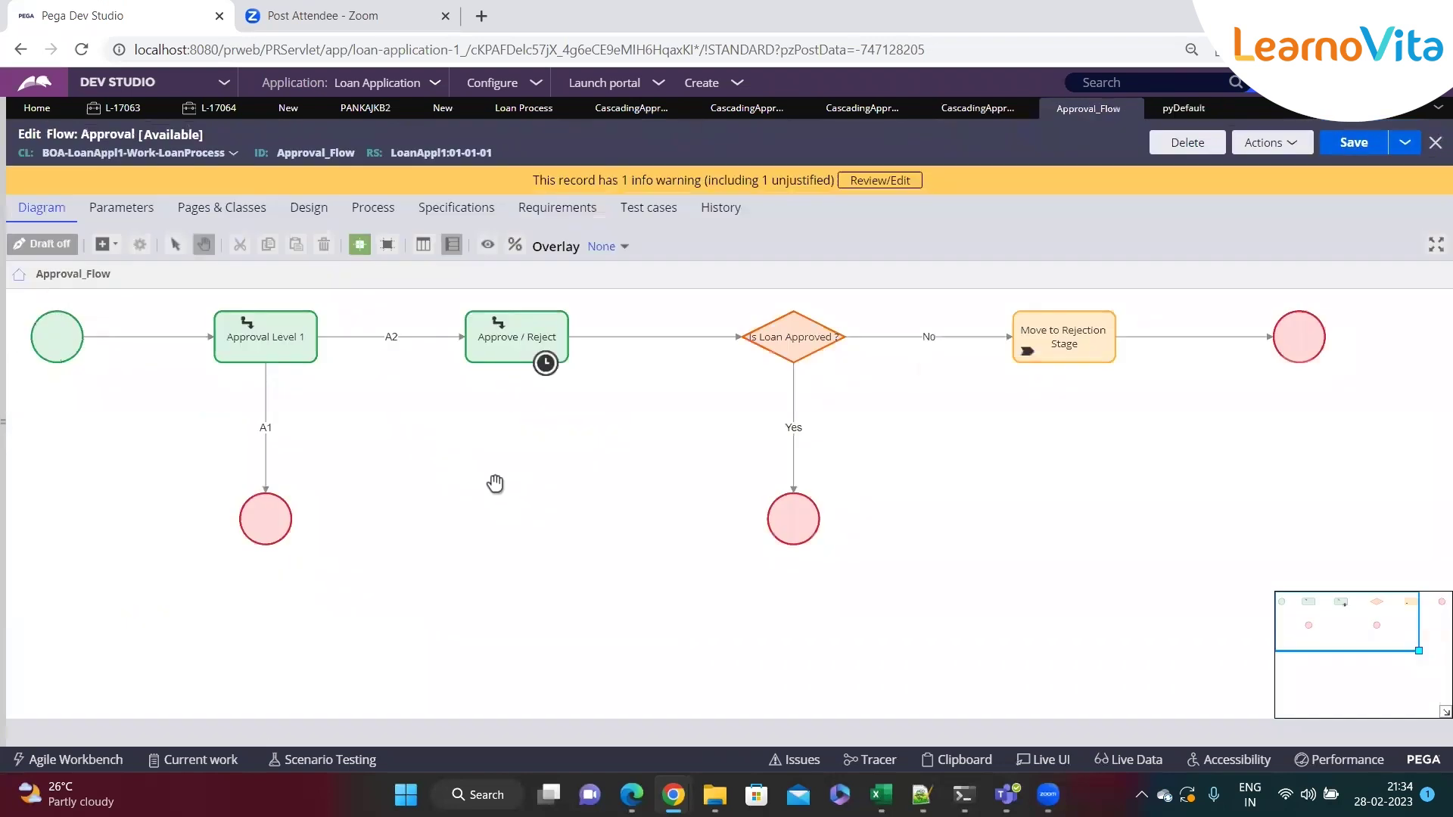
# Review the routing of the Approval Level 1 and Approve / Reject assignments without changing them, and show the Records explorer
pyautogui.click(285, 363)
pyautogui.doubleClick(283, 360)
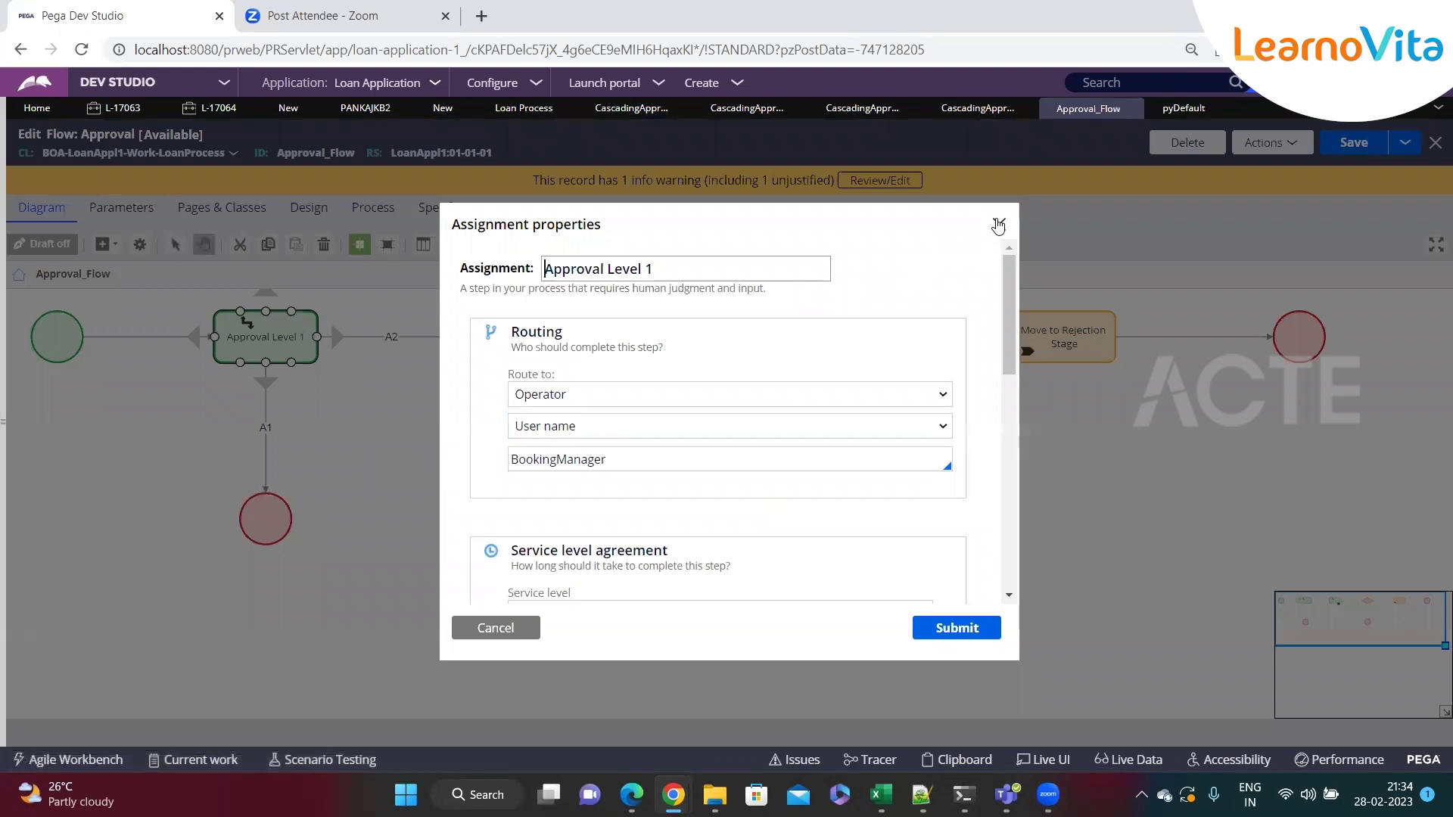
pyautogui.click(1000, 224)
pyautogui.click(541, 357)
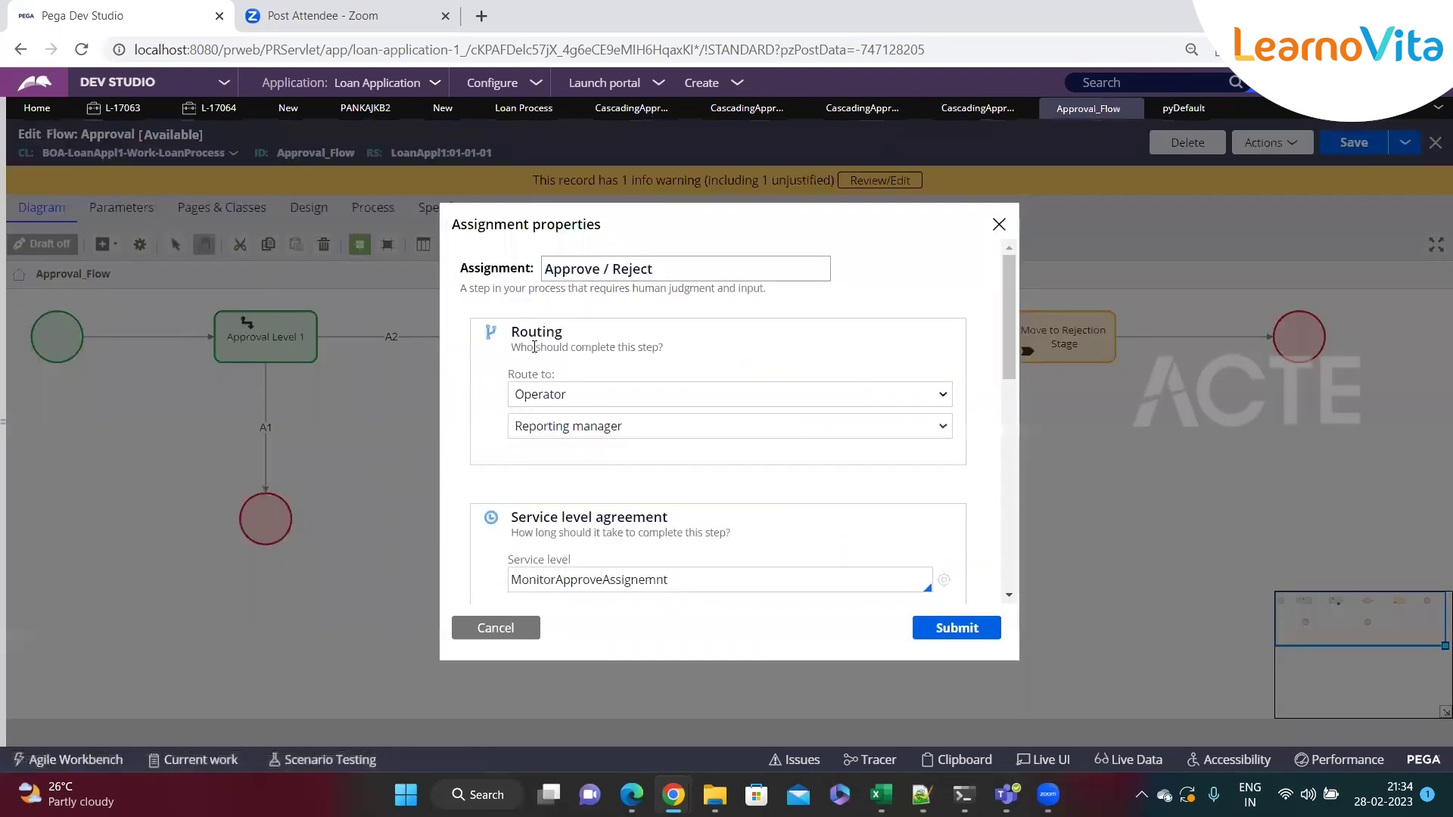
pyautogui.click(9, 490)
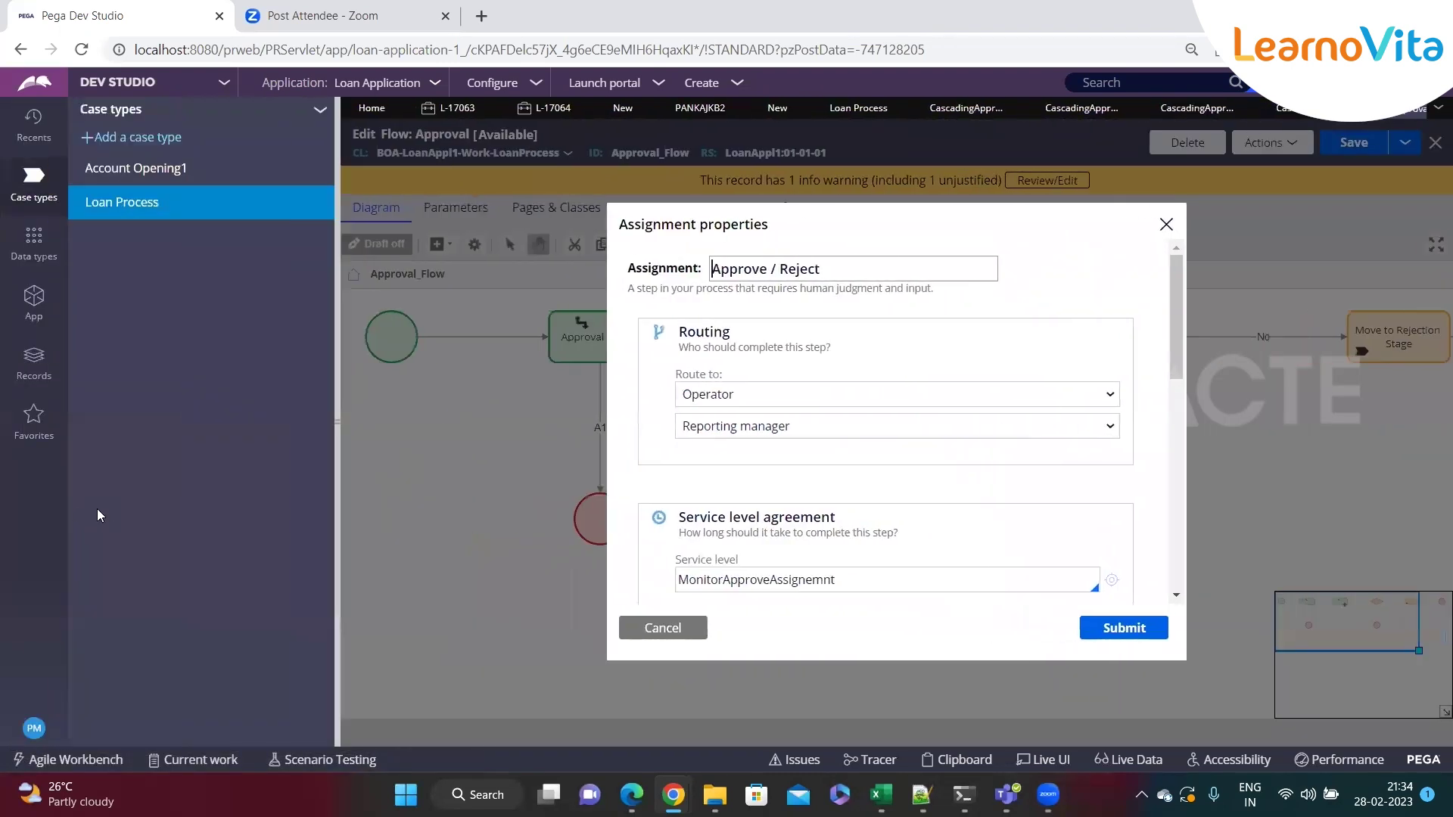
pyautogui.click(17, 373)
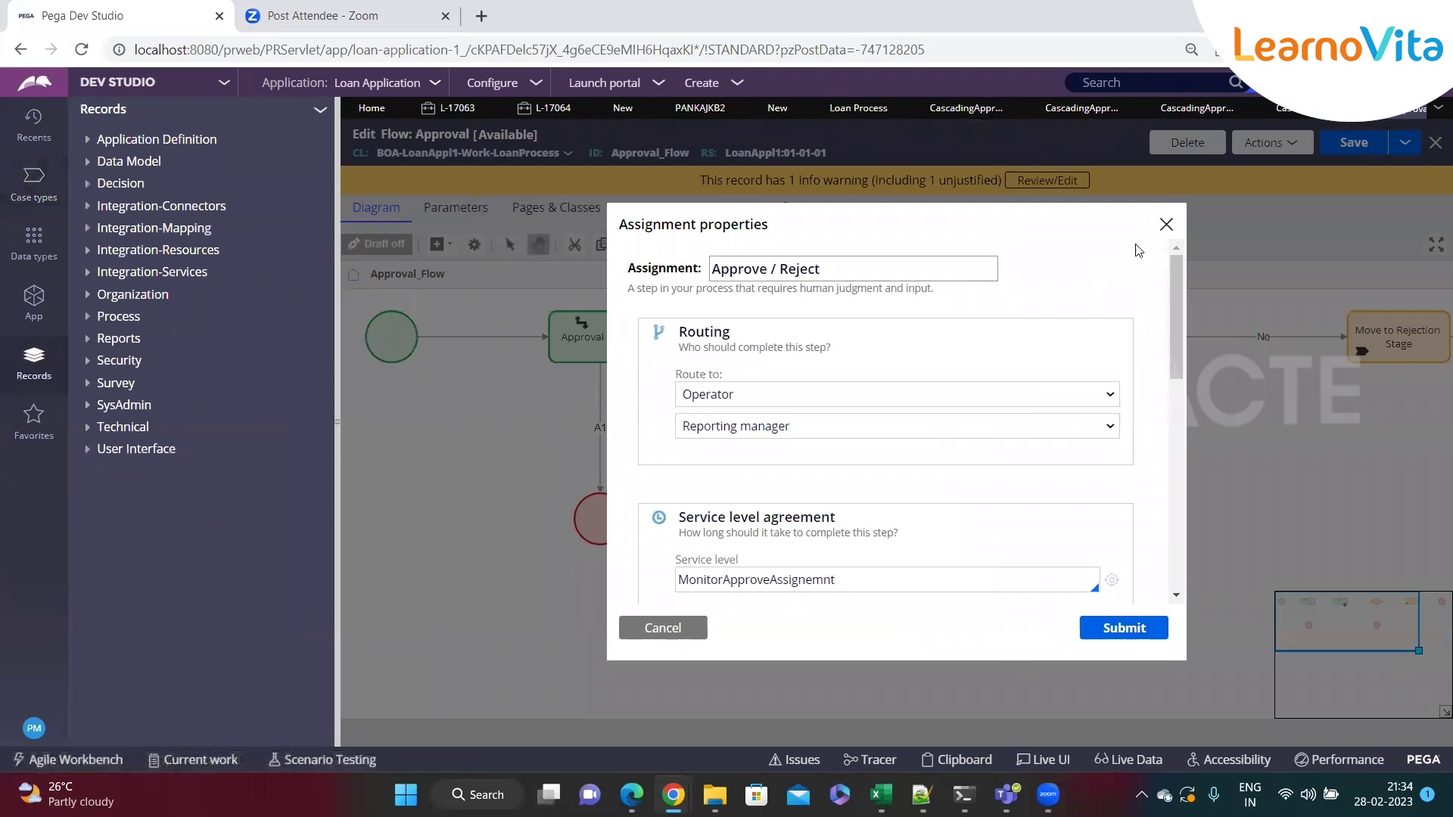
pyautogui.click(1166, 225)
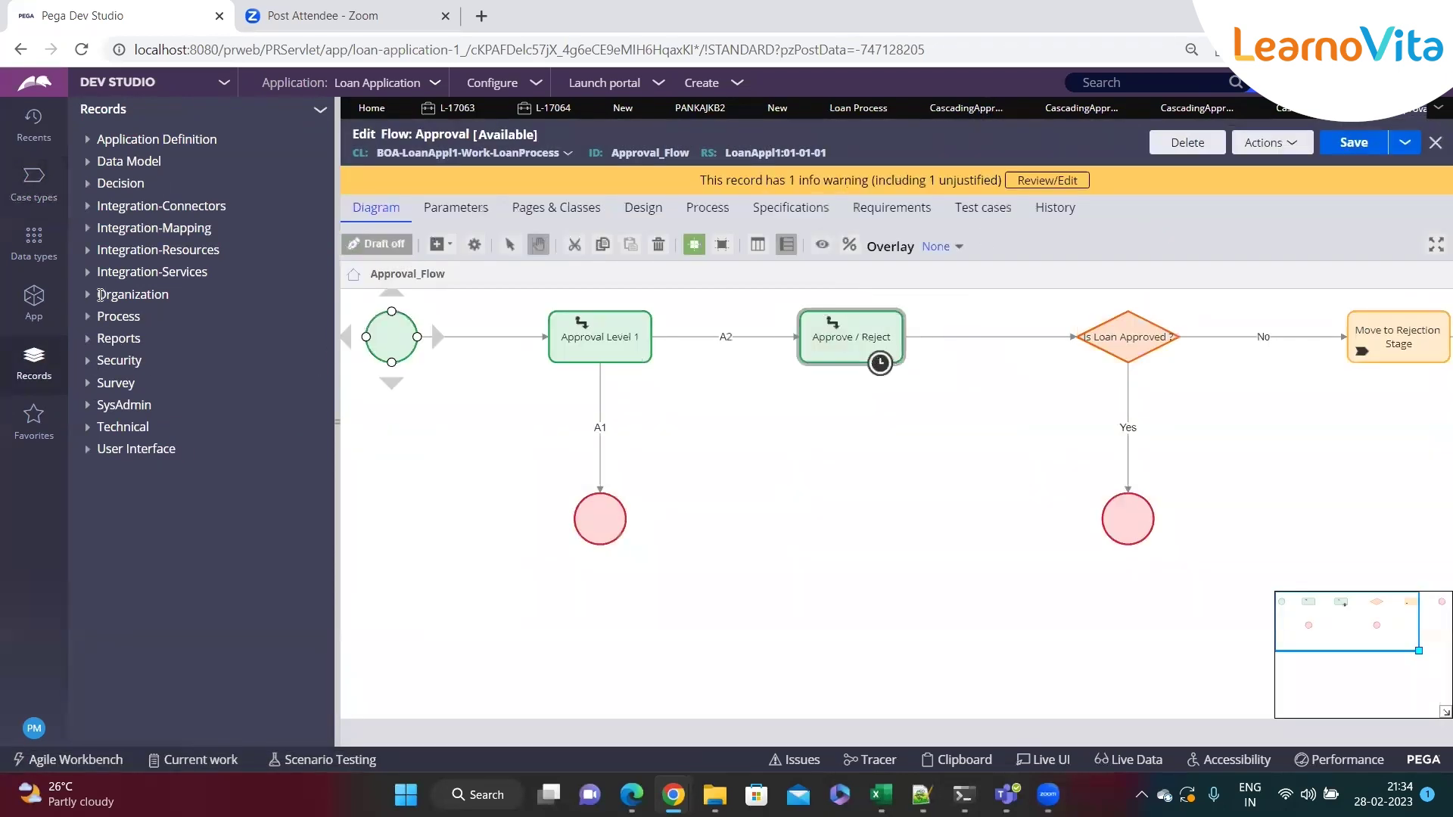
# List the Organization work queue records, open LoanApplicationWQ, and view its history
pyautogui.click(101, 295)
pyautogui.click(144, 429)
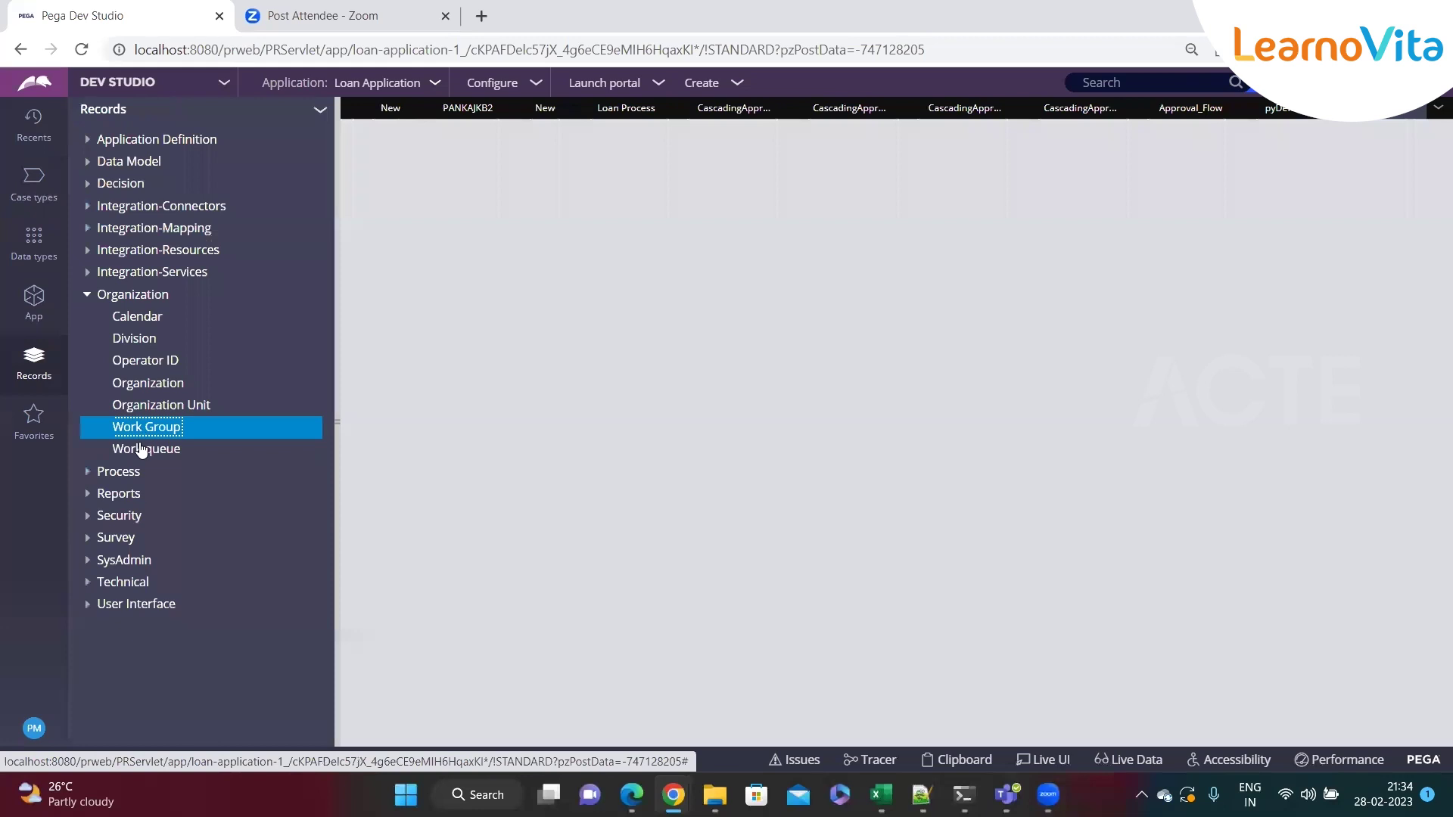
pyautogui.click(141, 449)
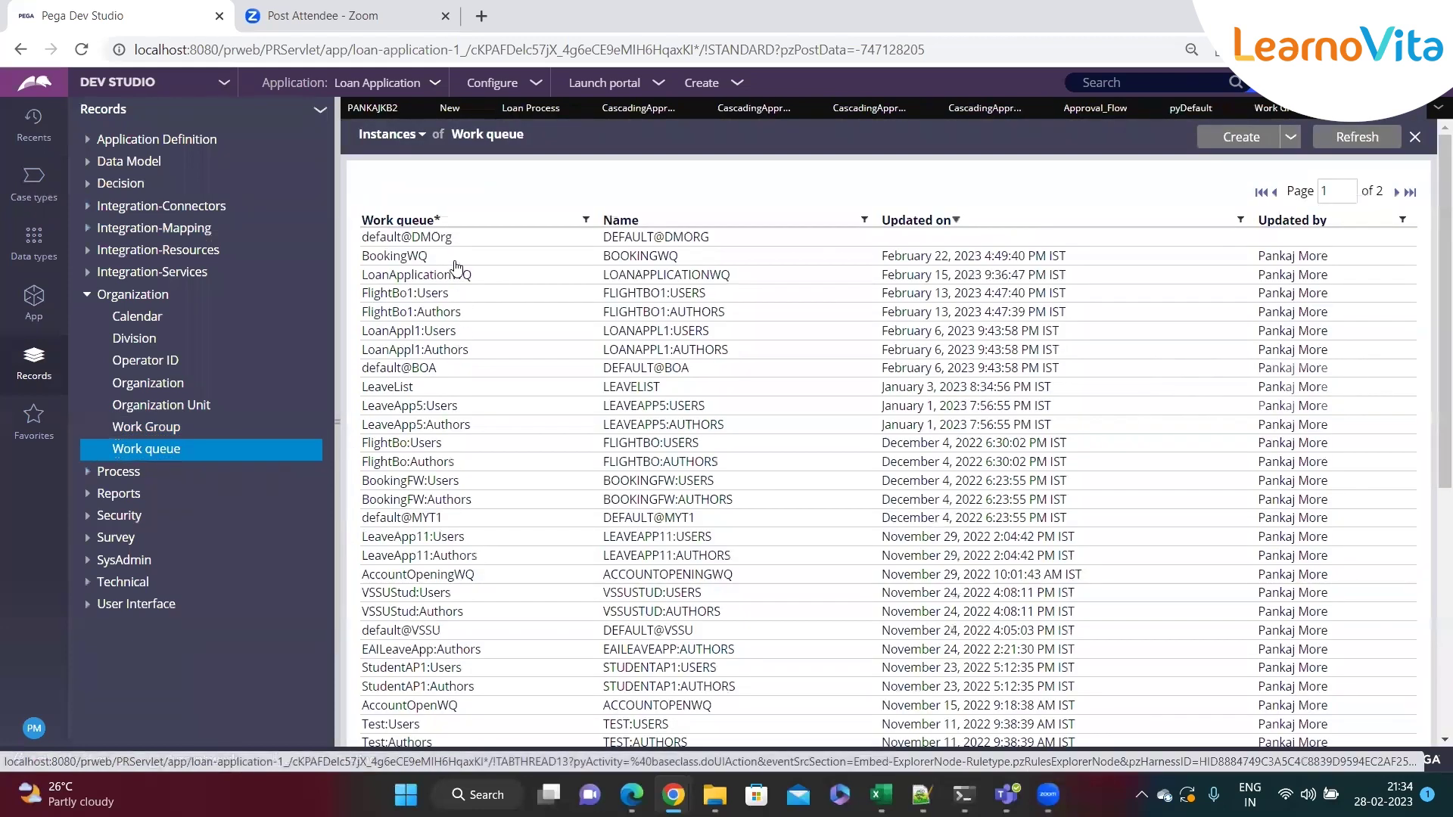
pyautogui.click(512, 280)
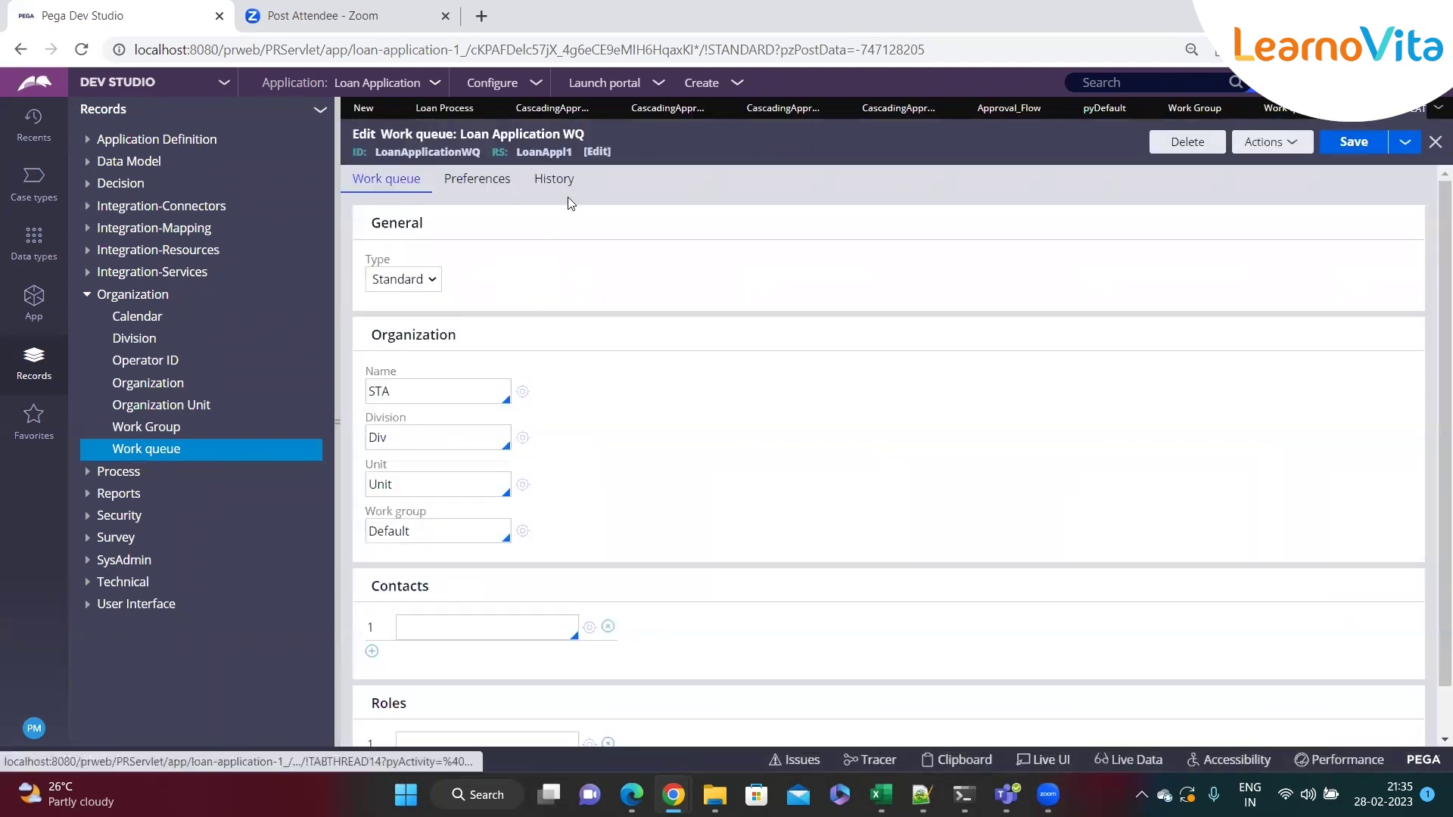
pyautogui.click(556, 180)
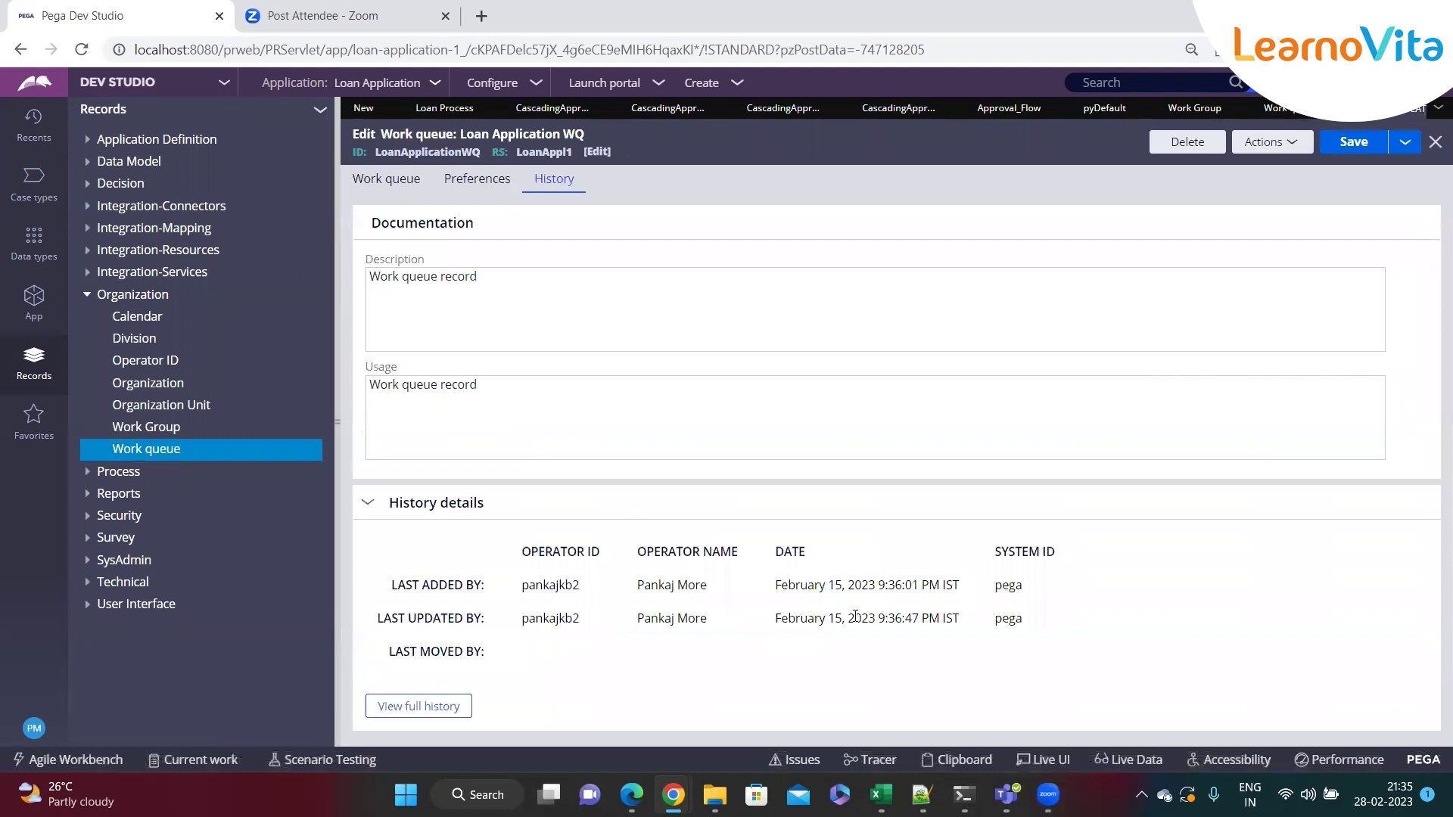
# Copy the LoanApplicationWQ work queue ID and enter it as the default work queue of the LoanType work group
pyautogui.doubleClick(430, 151)
pyautogui.hotkey('ctrl', 'c')
pyautogui.click(335, 421)
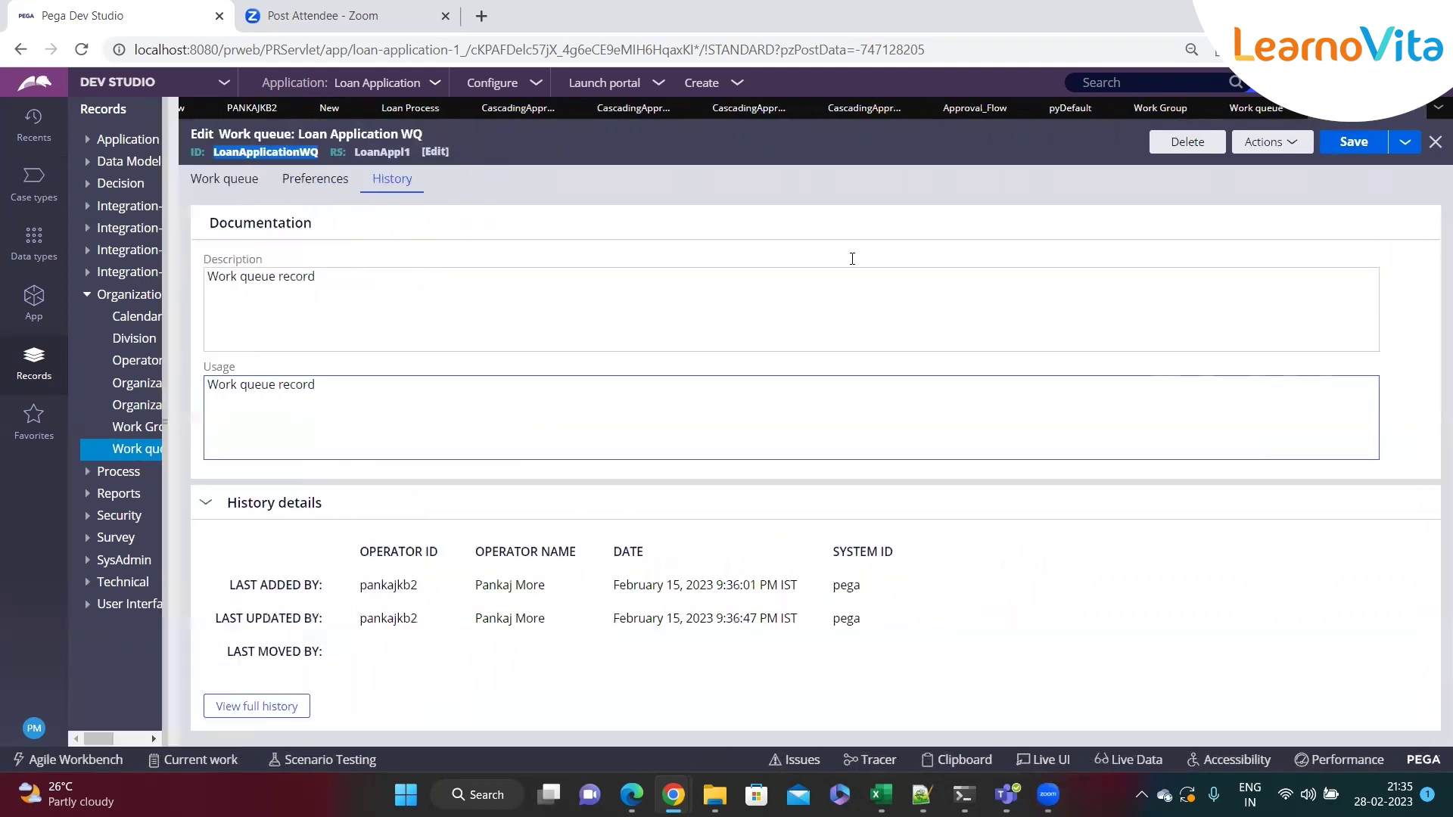
pyautogui.click(1160, 109)
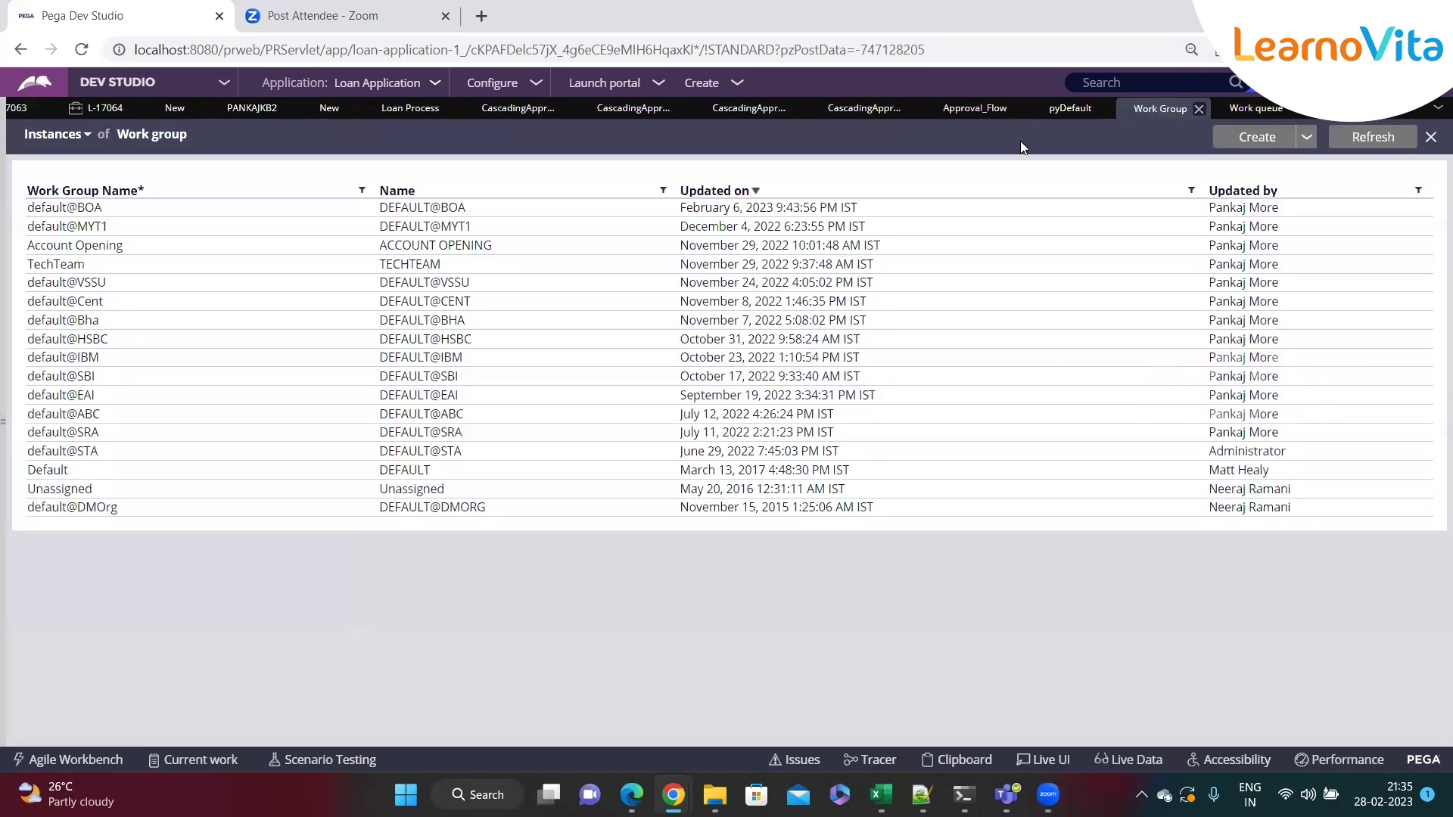
pyautogui.click(1071, 109)
pyautogui.click(1276, 120)
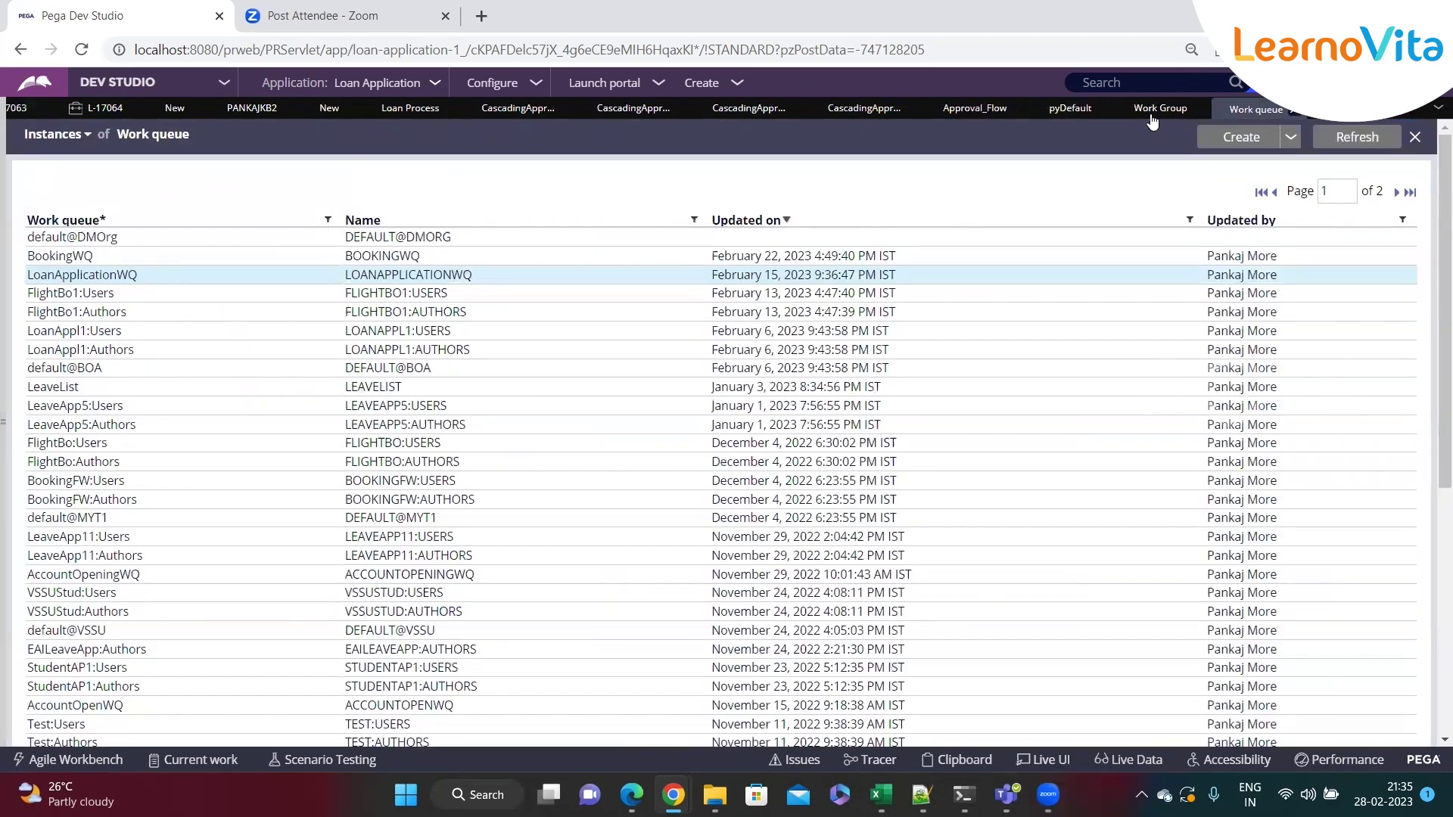
pyautogui.click(329, 110)
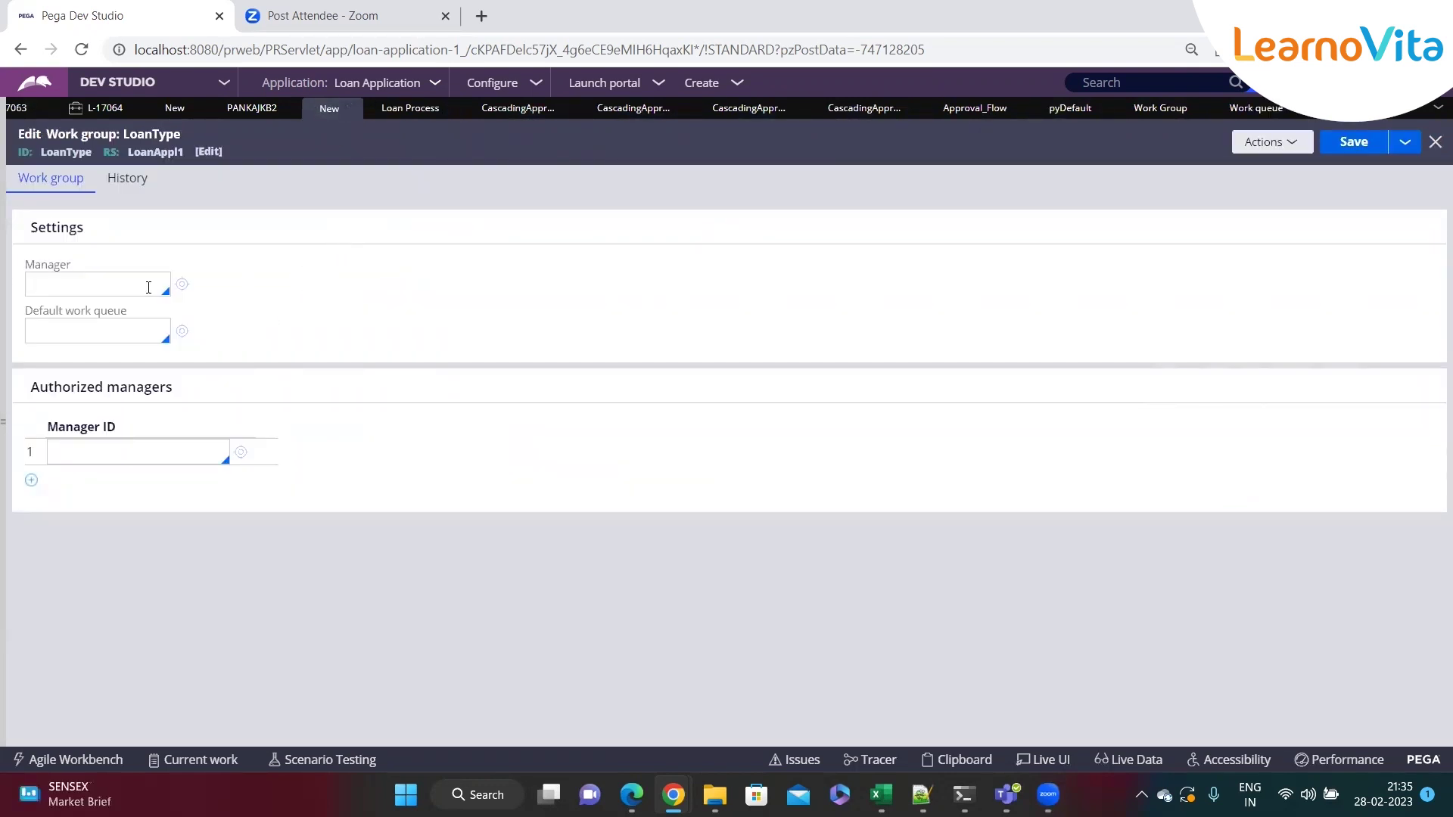
pyautogui.click(56, 331)
pyautogui.hotkey('ctrl', 'v')
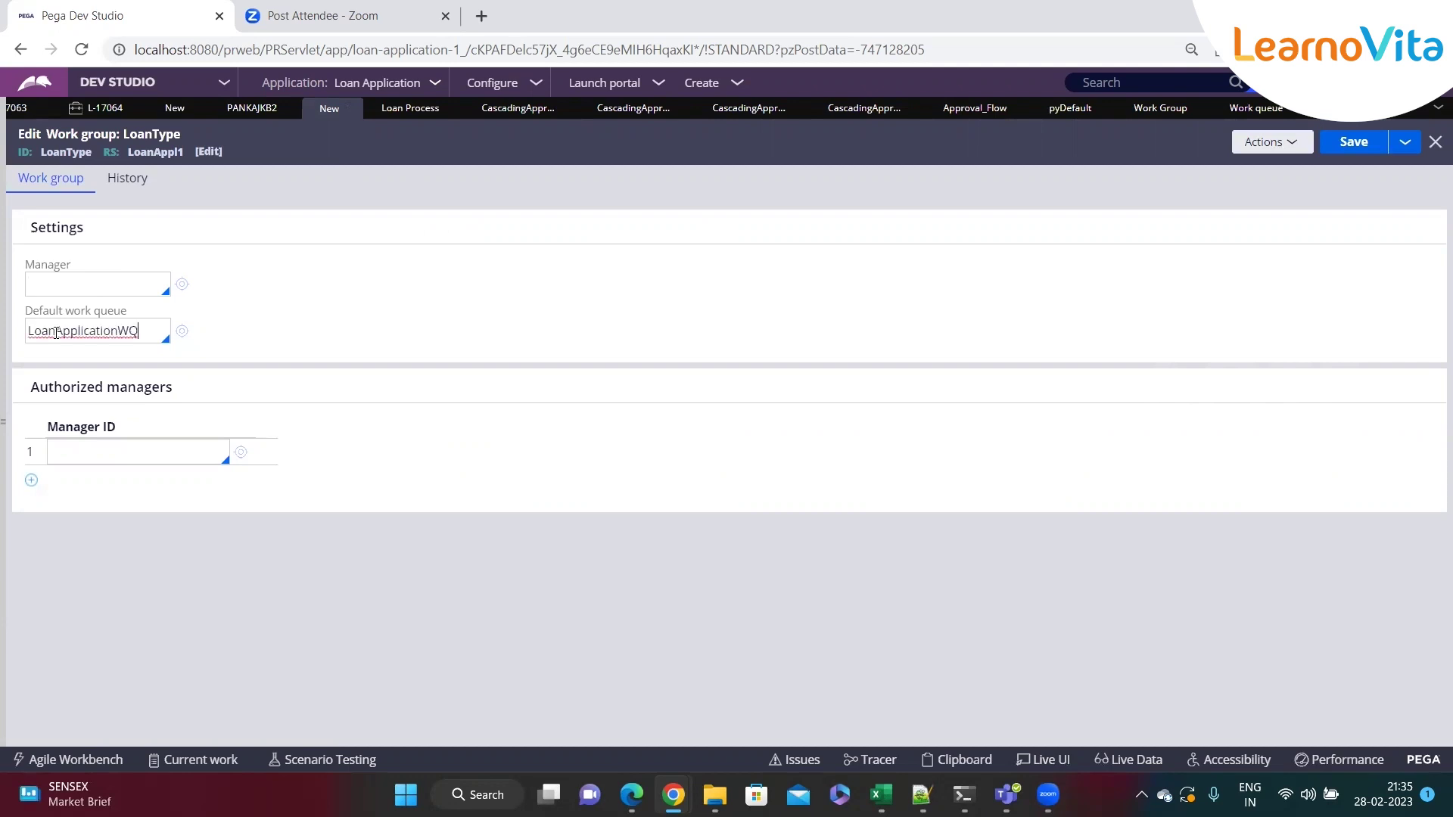
# Set the LoanType work group's manager to Director and save the work group
pyautogui.click(61, 284)
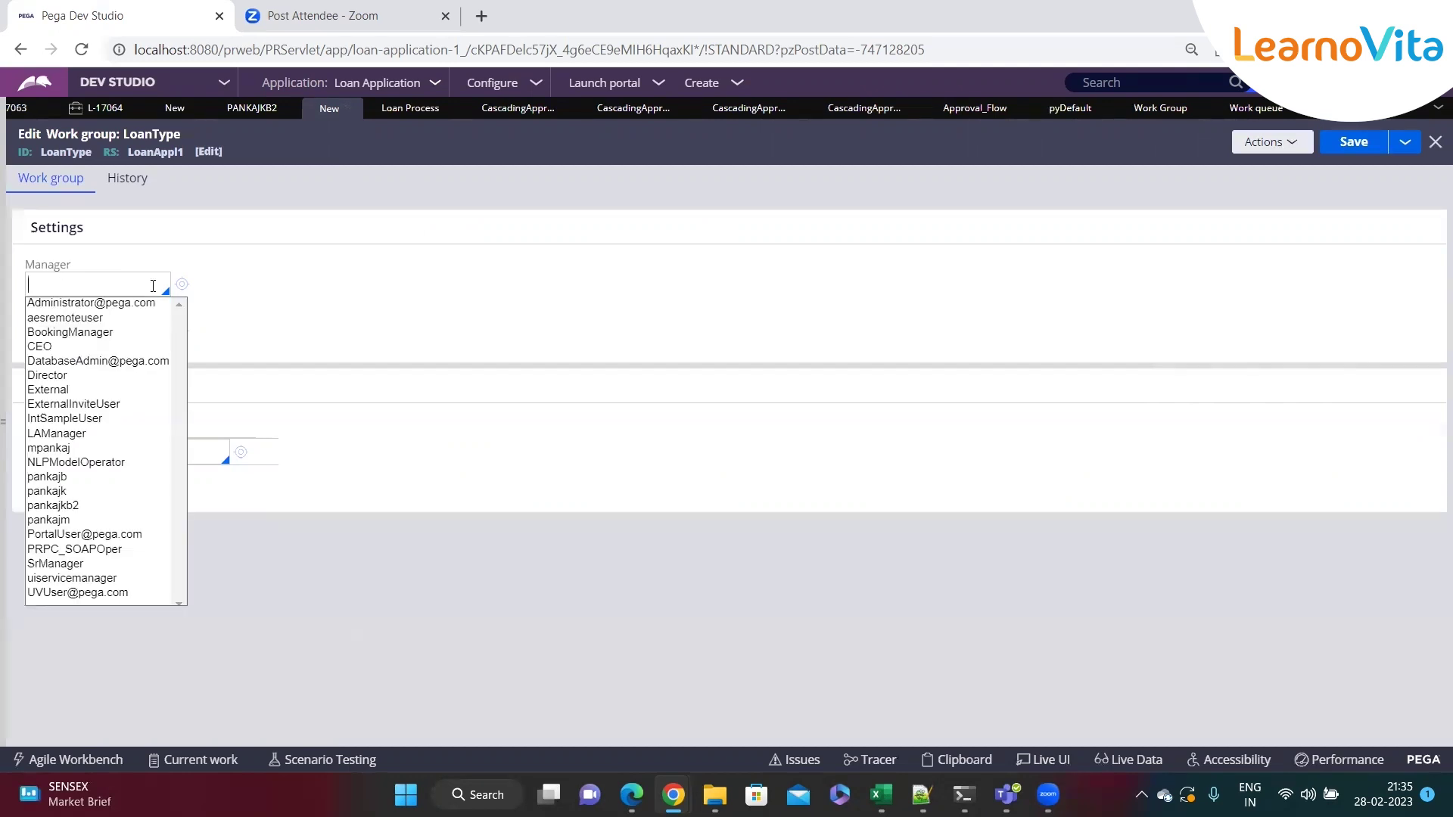
pyautogui.press('Down')
pyautogui.press('Down')
pyautogui.press('Down')
pyautogui.press('Down')
pyautogui.press('Down')
pyautogui.press('Down')
pyautogui.press('Return')
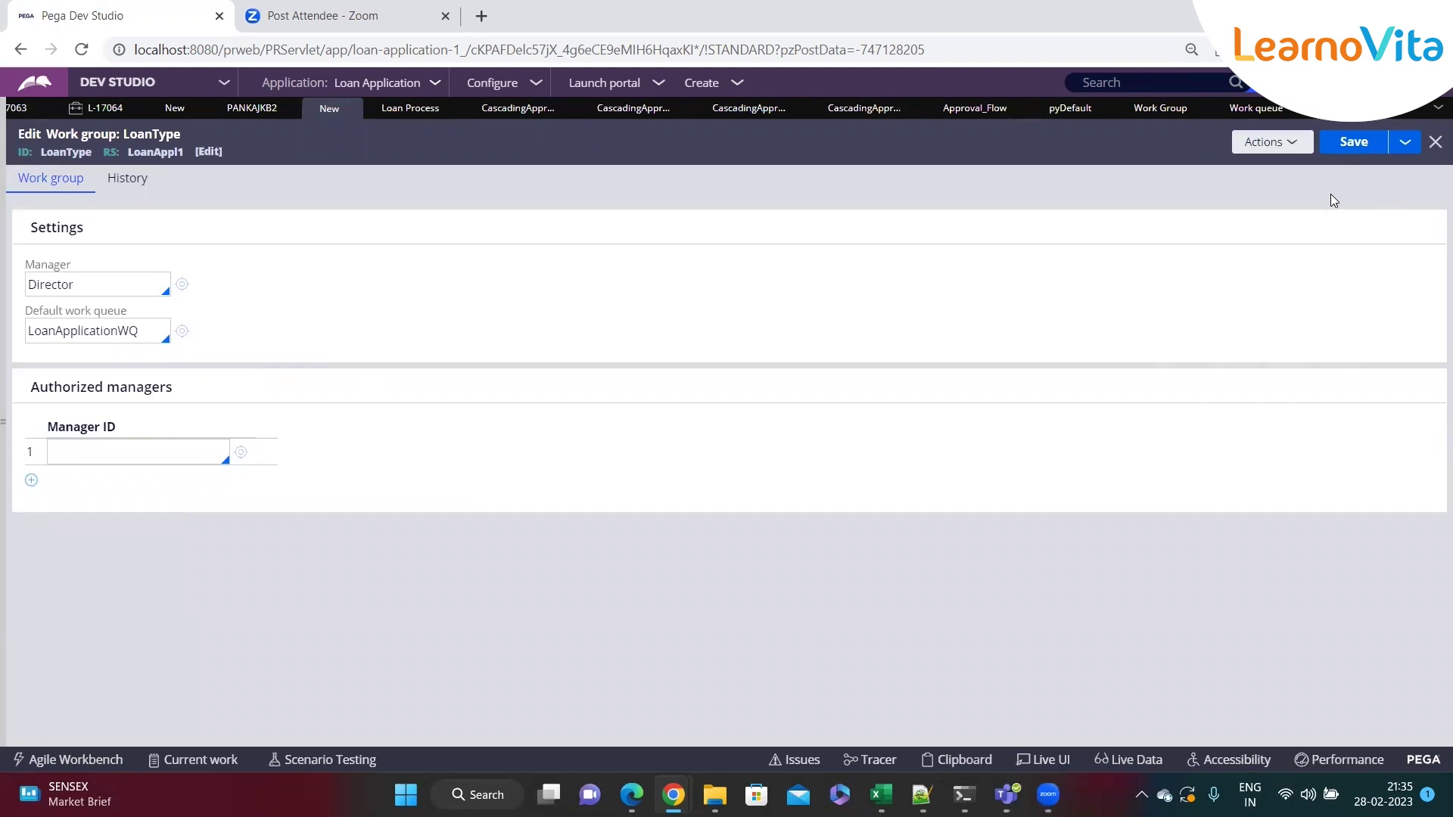
pyautogui.click(1350, 145)
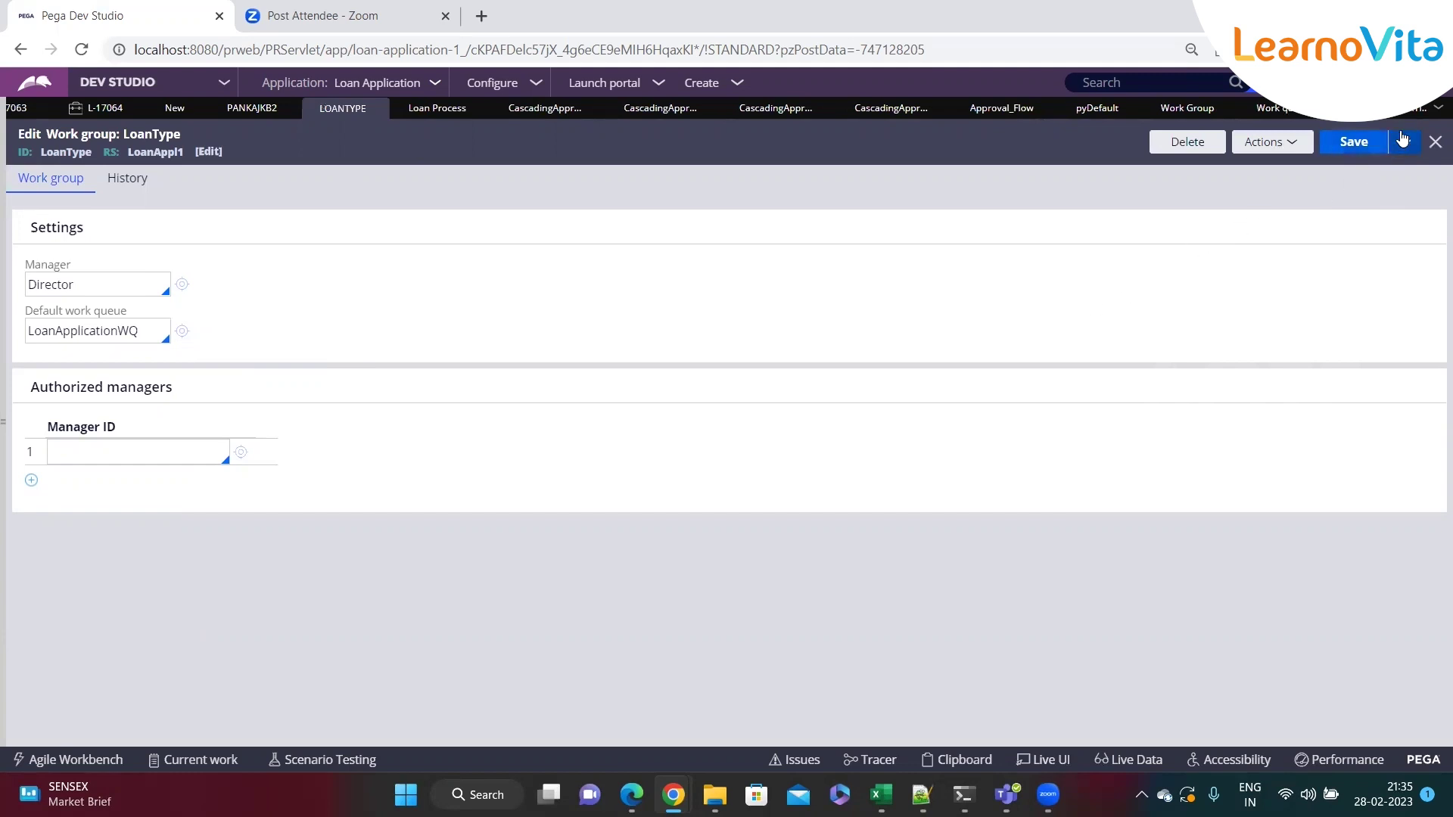
# Close all open record tabs
pyautogui.click(1435, 112)
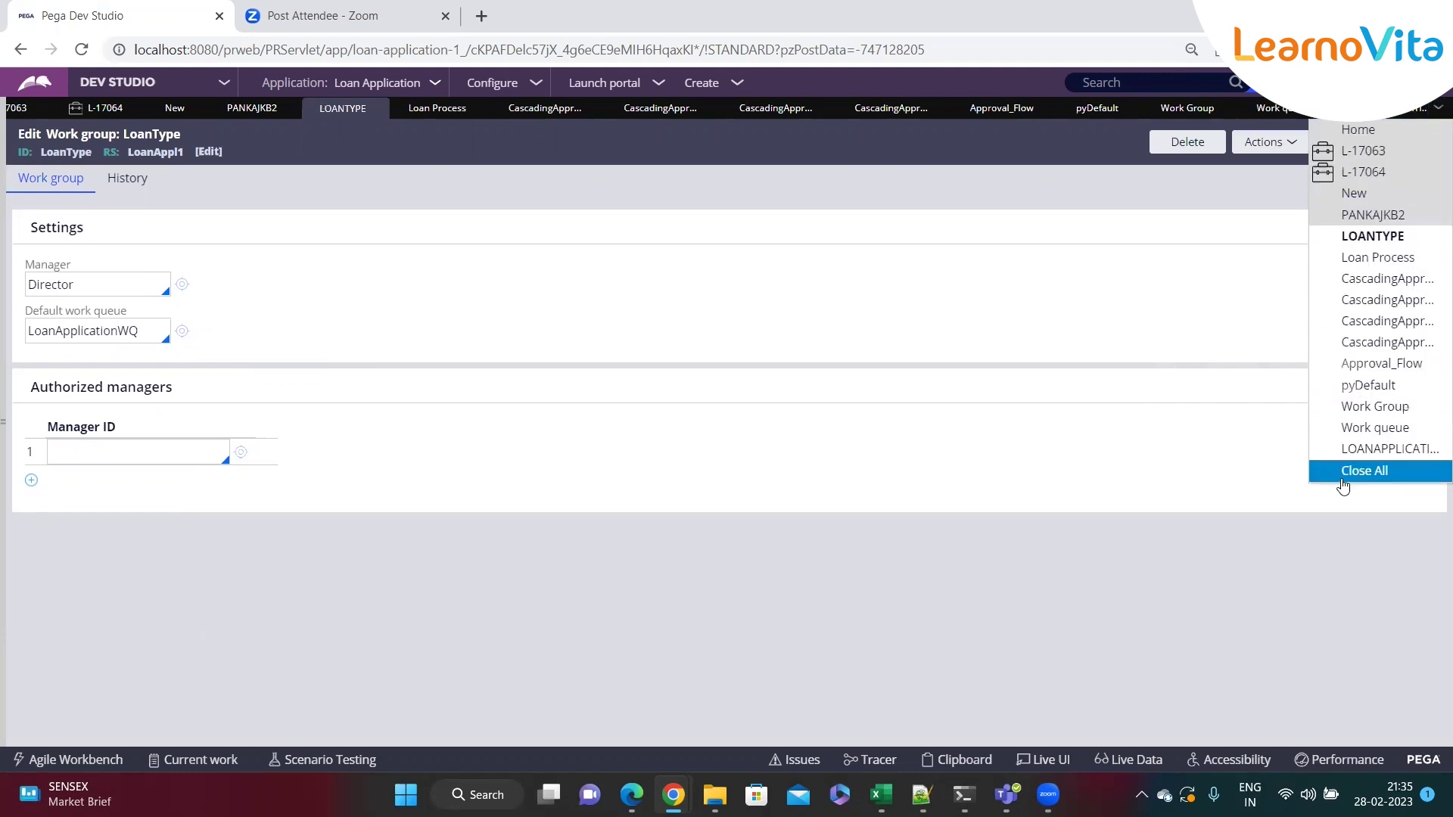
pyautogui.click(1343, 485)
pyautogui.click(902, 201)
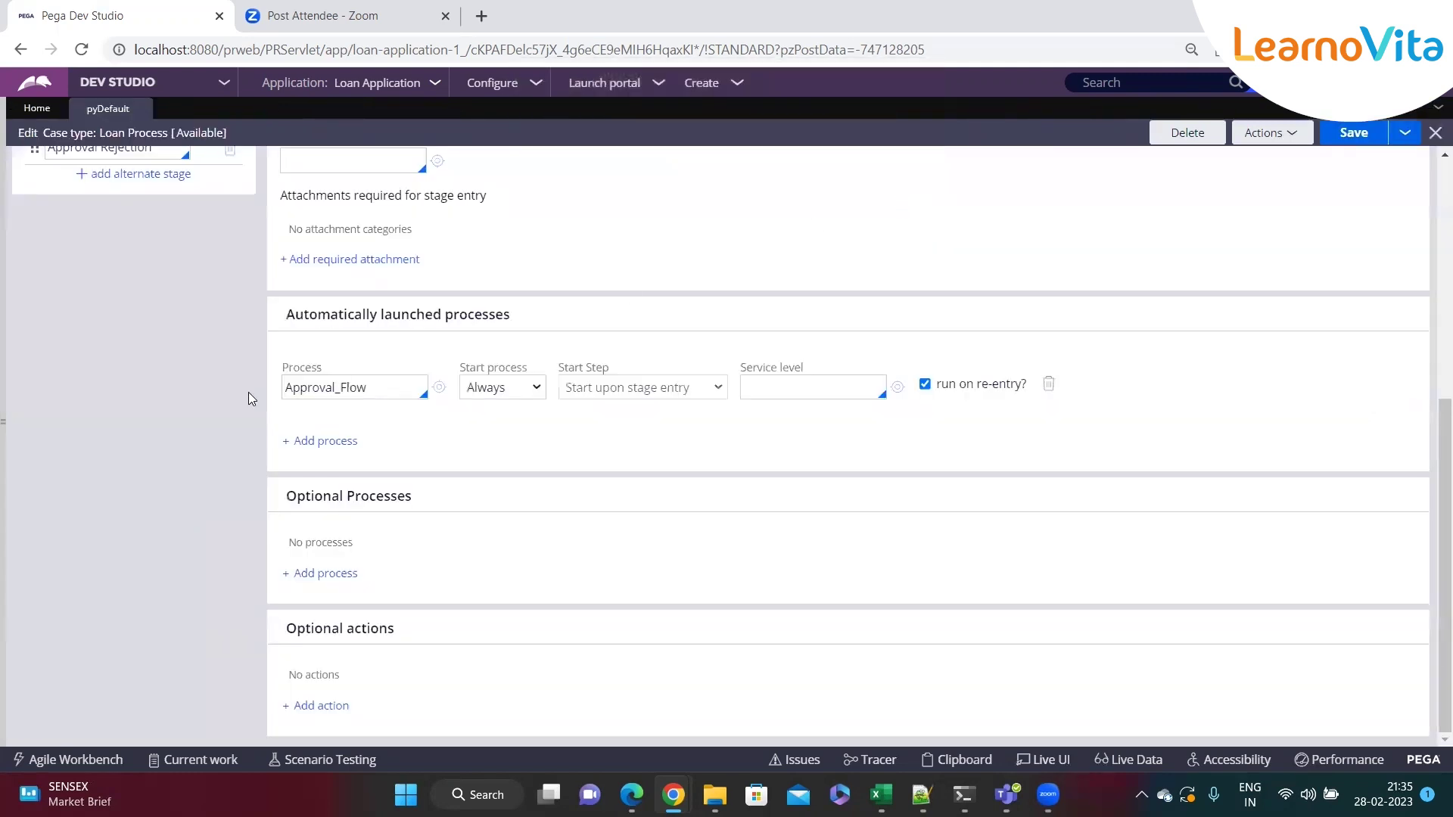
# Collapse the Organization category in the Records explorer, reopen the LoanType work group from the recent items, and hide the explorer
pyautogui.click(4, 419)
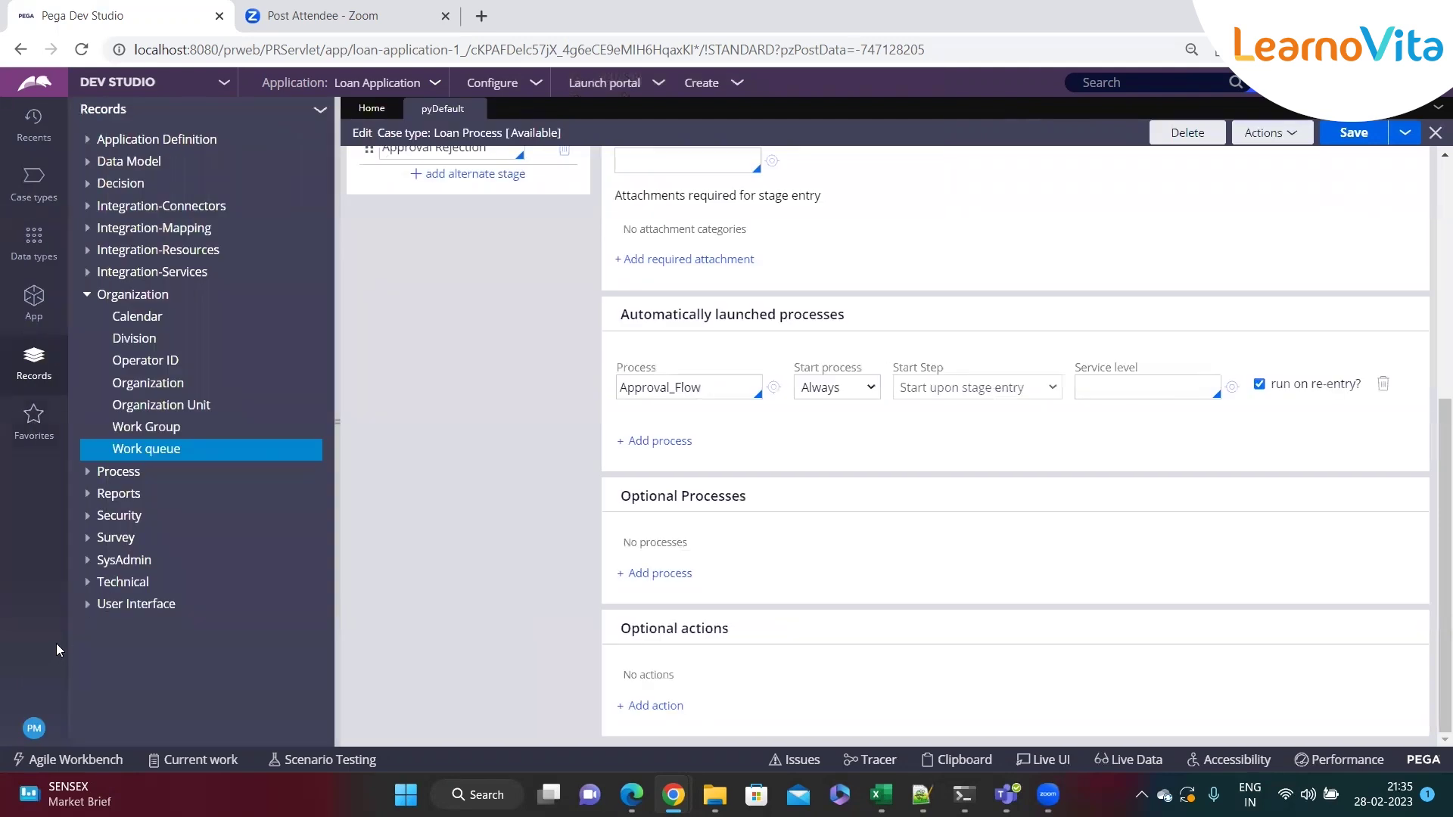
pyautogui.click(87, 295)
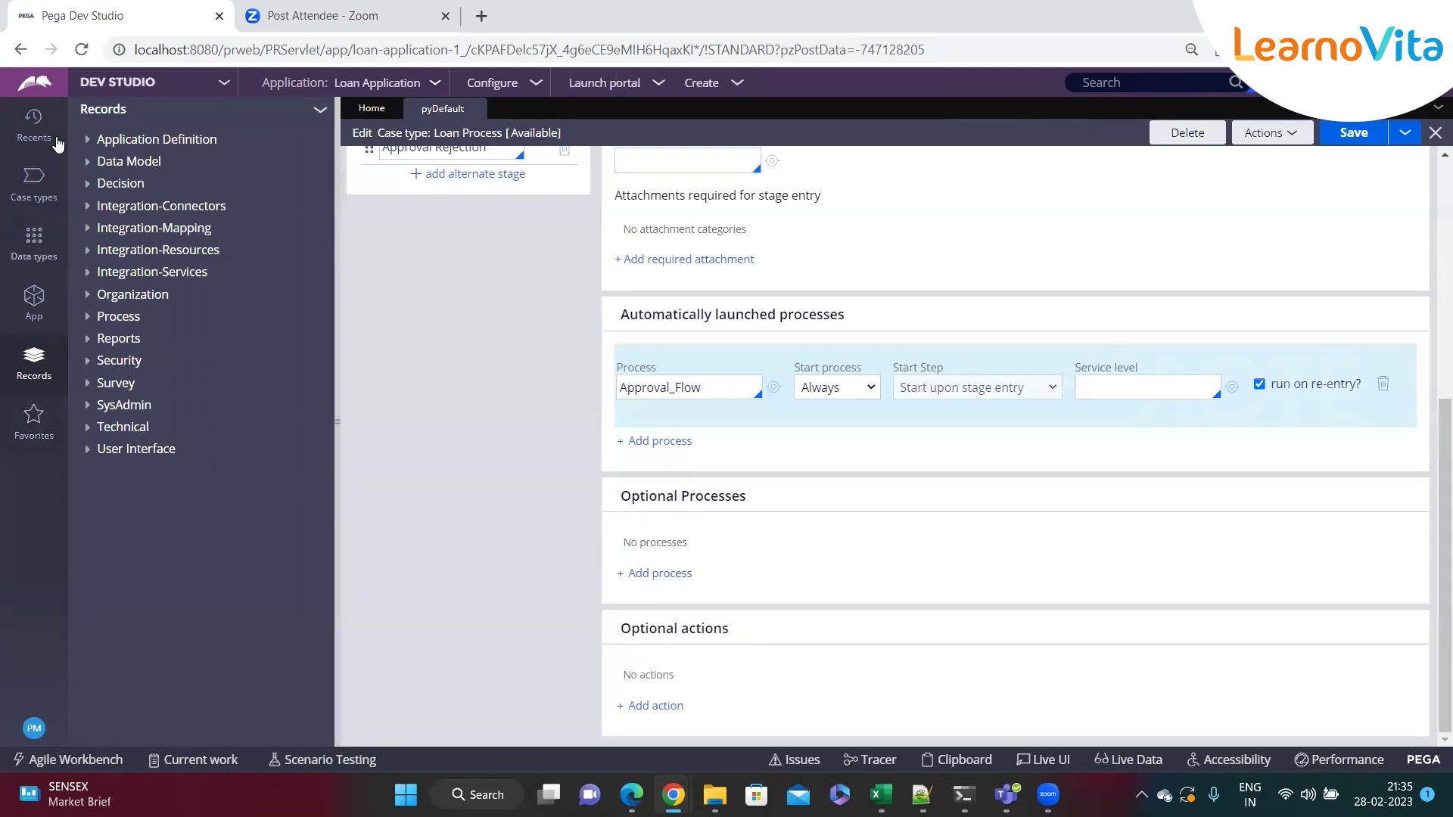
pyautogui.click(33, 121)
pyautogui.click(146, 328)
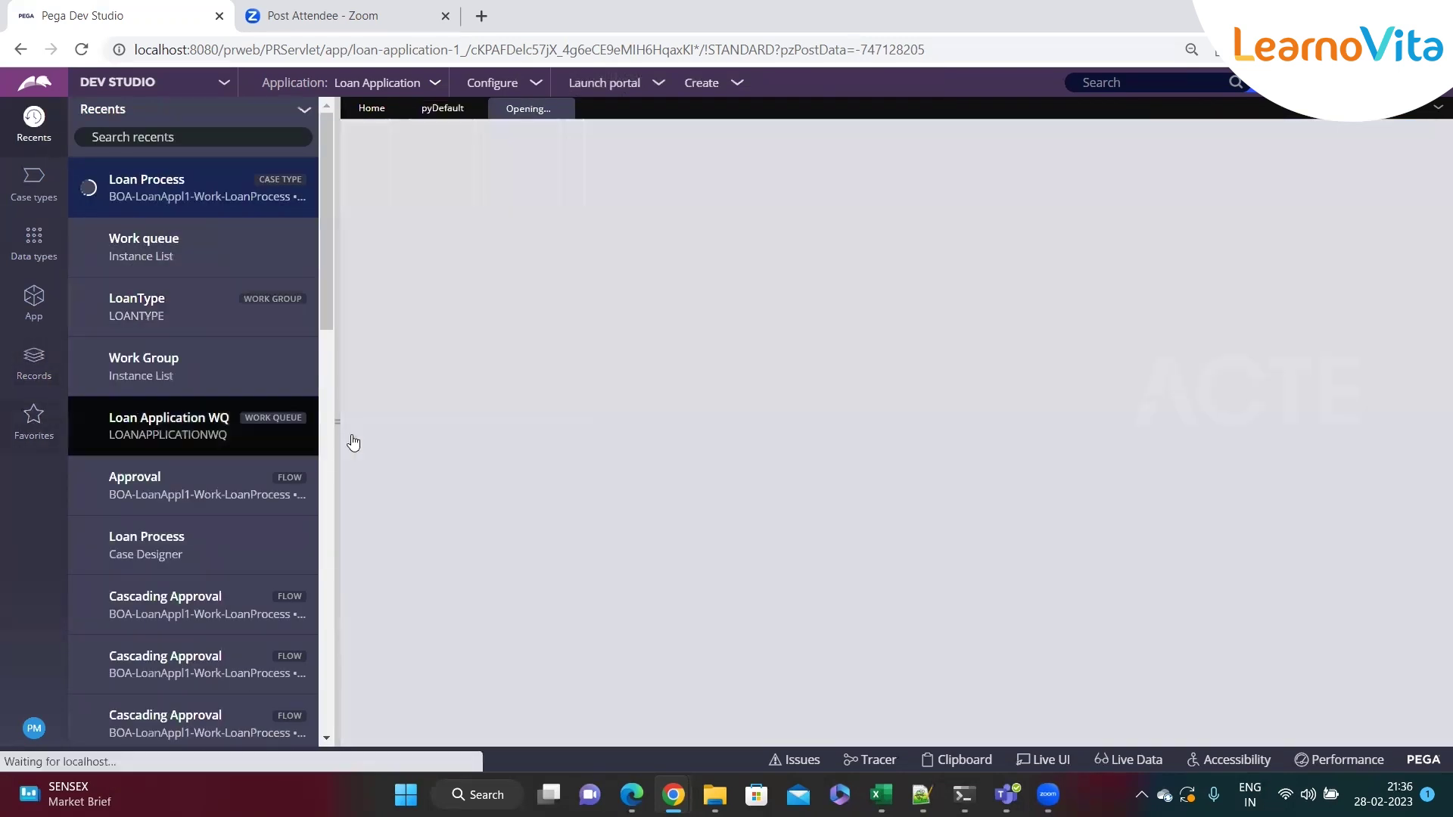
pyautogui.click(337, 424)
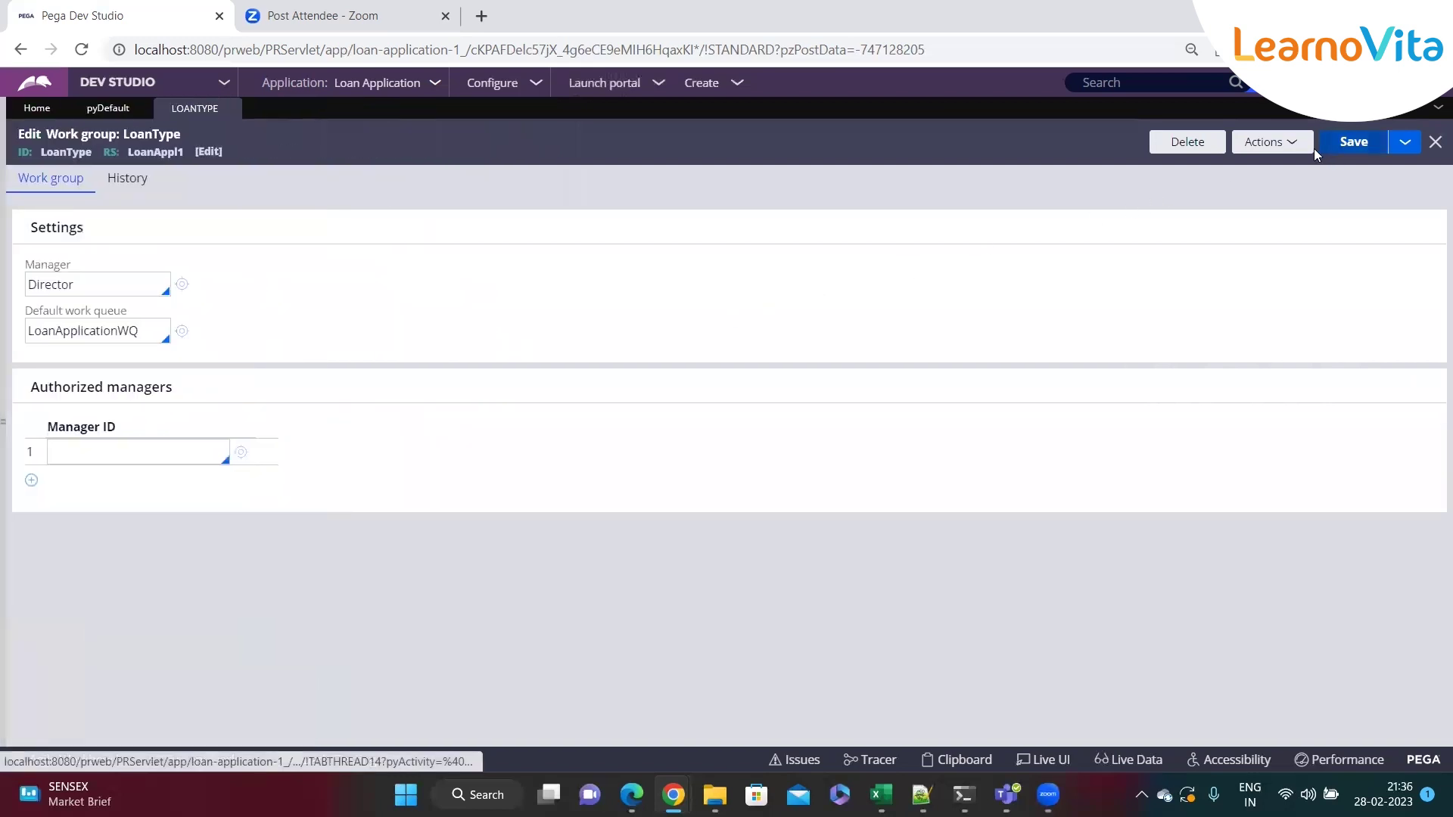
# Save a copy of the LoanType work group with Education Loan Team as both its short description and work group name
pyautogui.click(1272, 142)
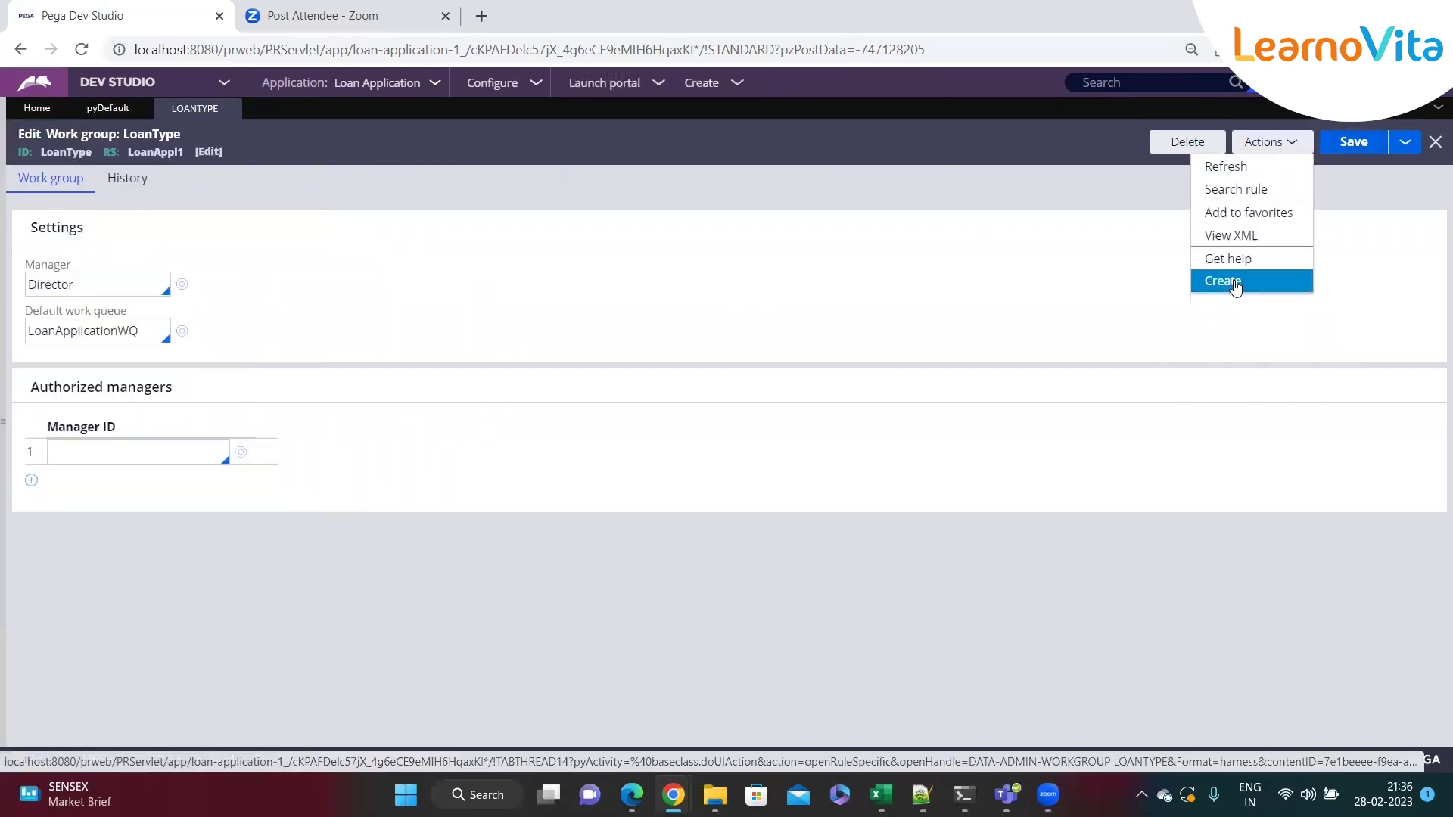
pyautogui.click(1404, 142)
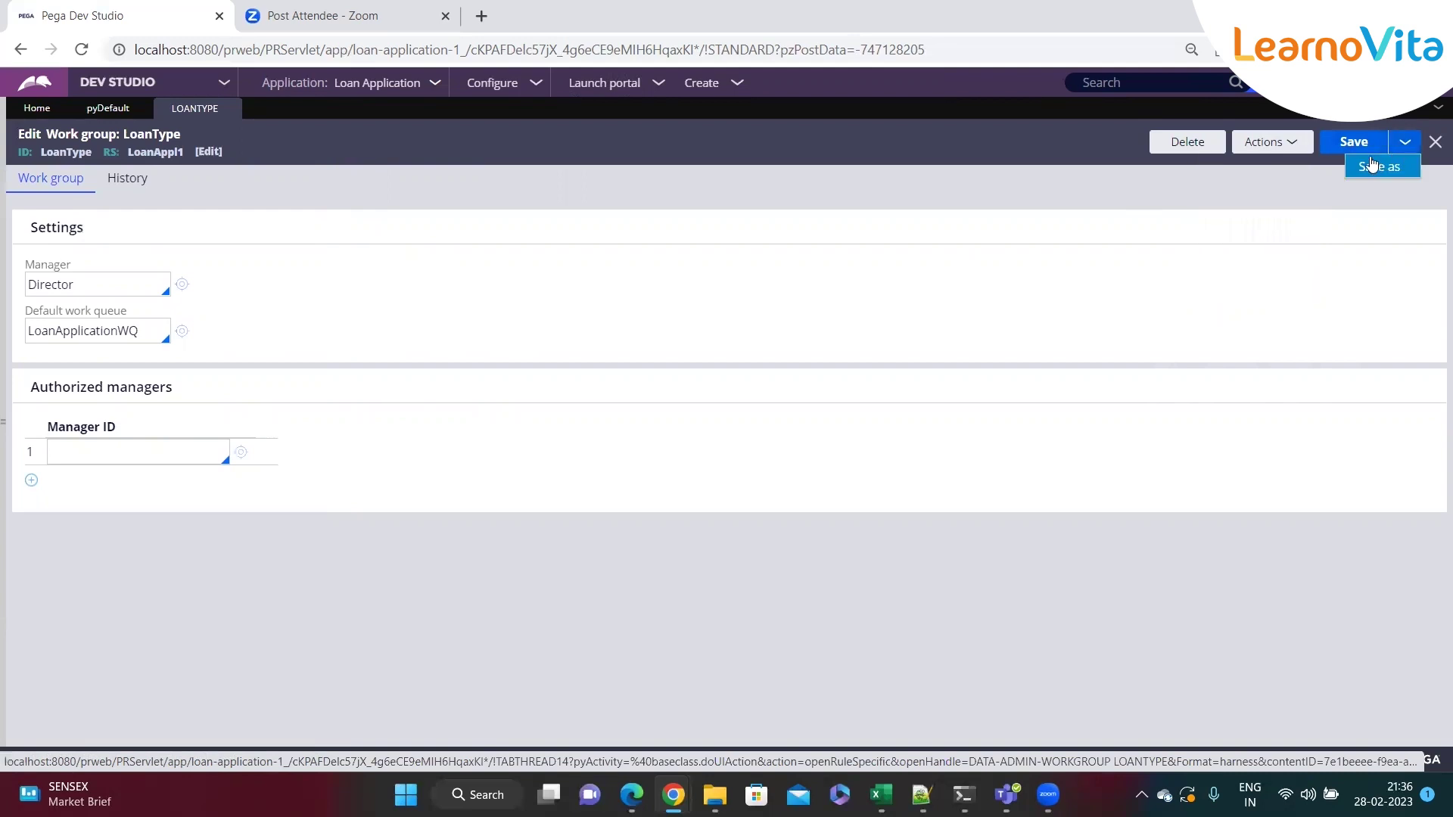
pyautogui.click(1371, 166)
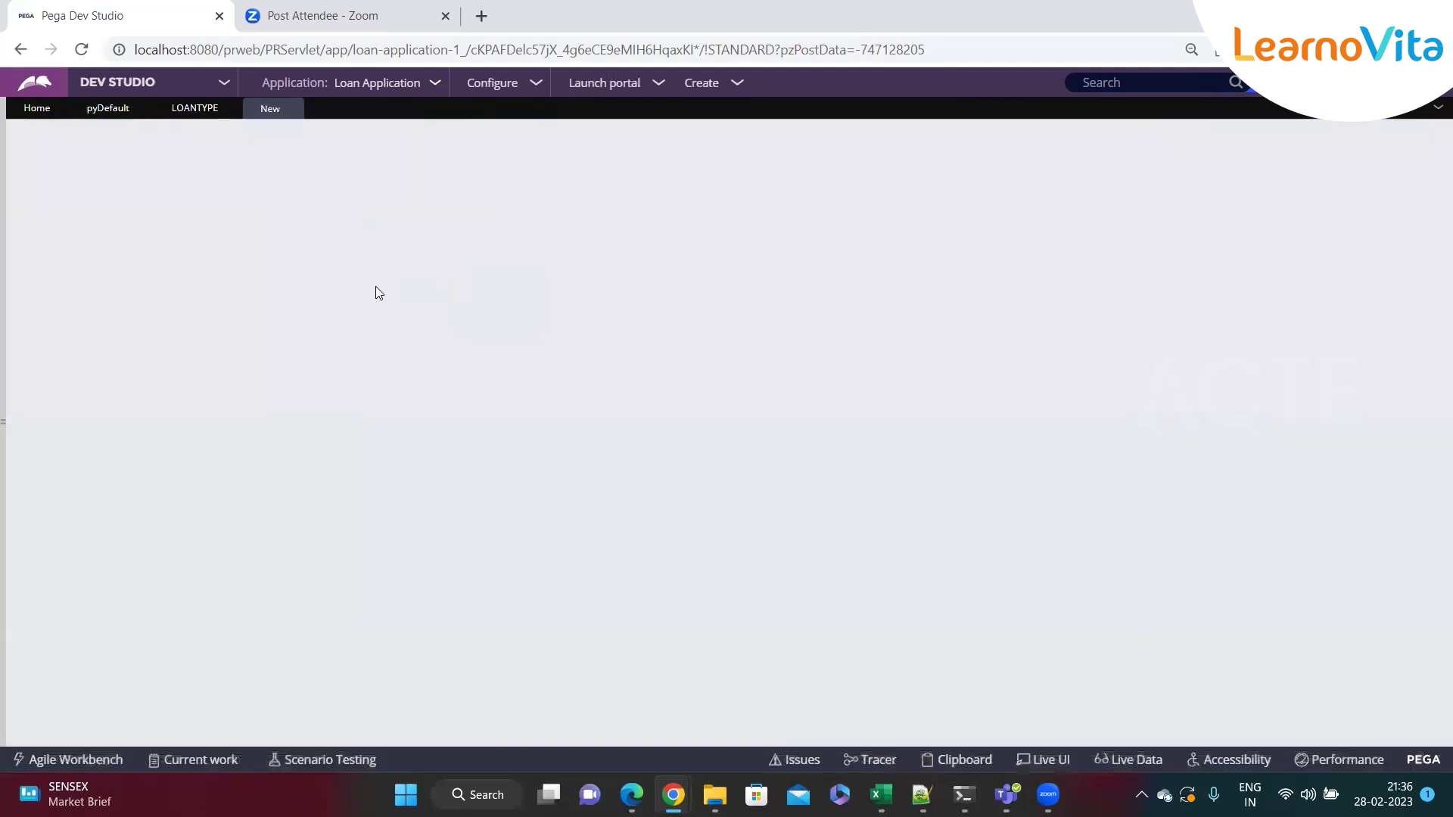
pyautogui.doubleClick(171, 200)
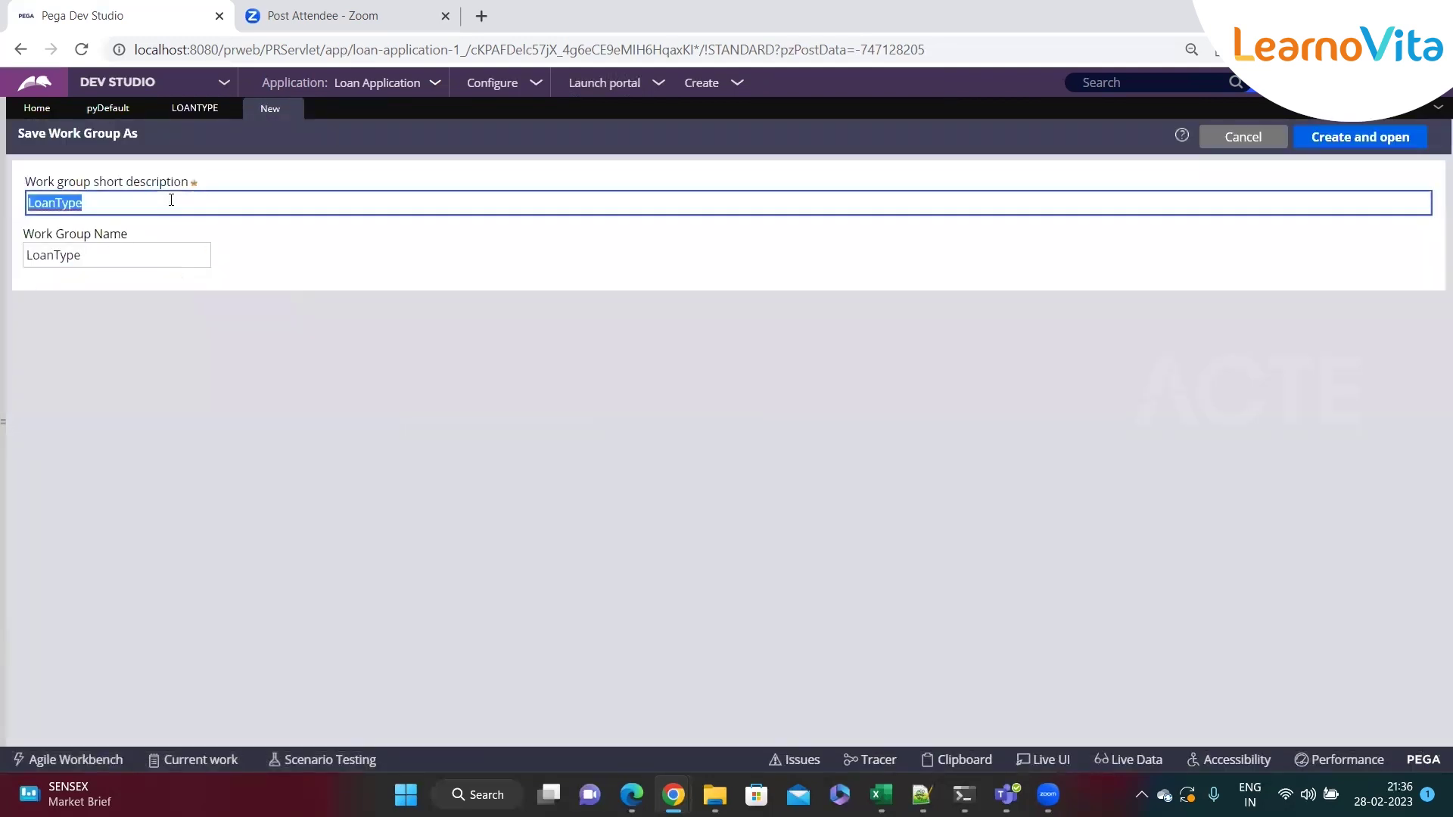
pyautogui.write('Education')
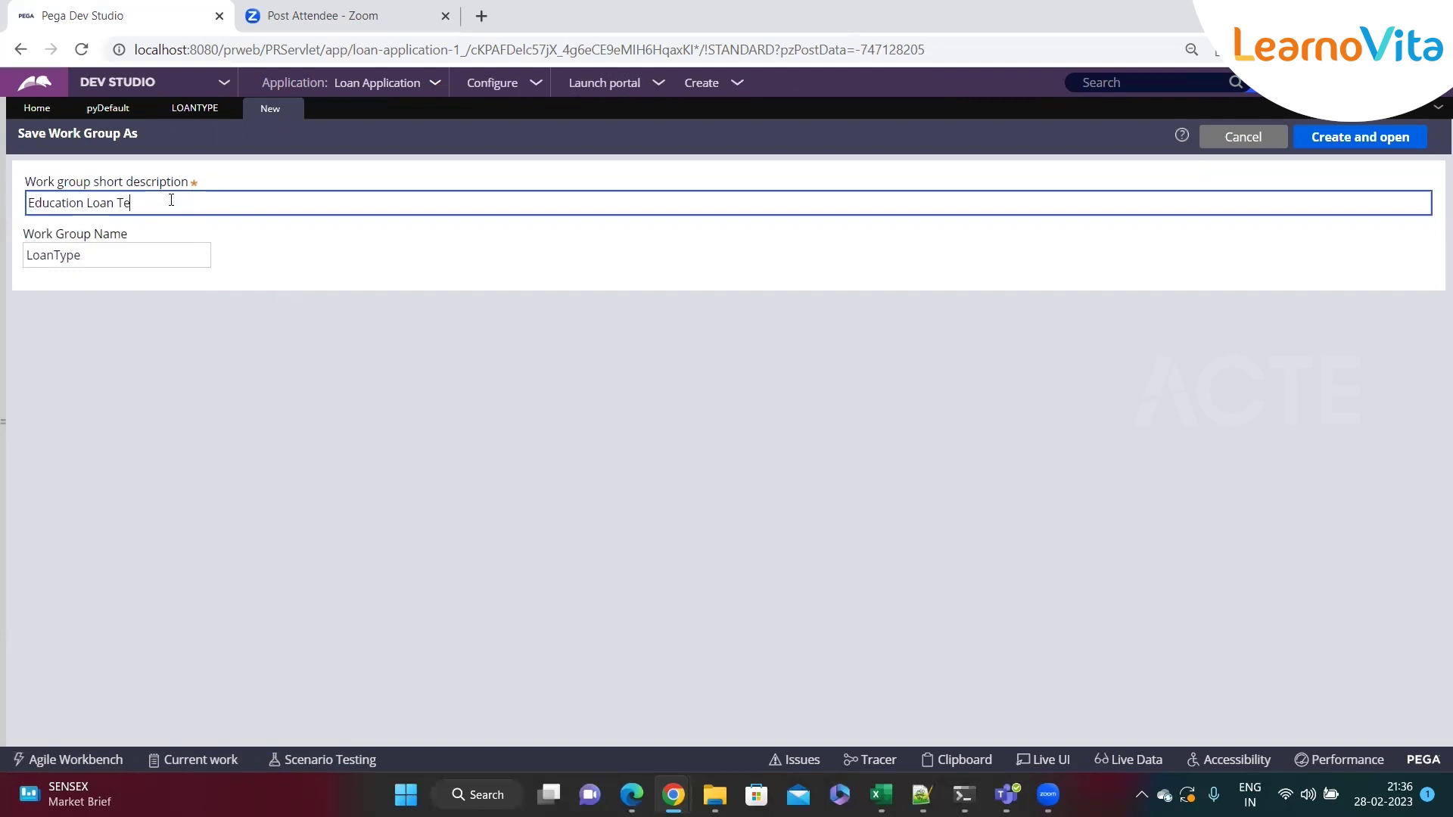
pyautogui.tripleClick(171, 200)
pyautogui.hotkey('ctrl', 'c')
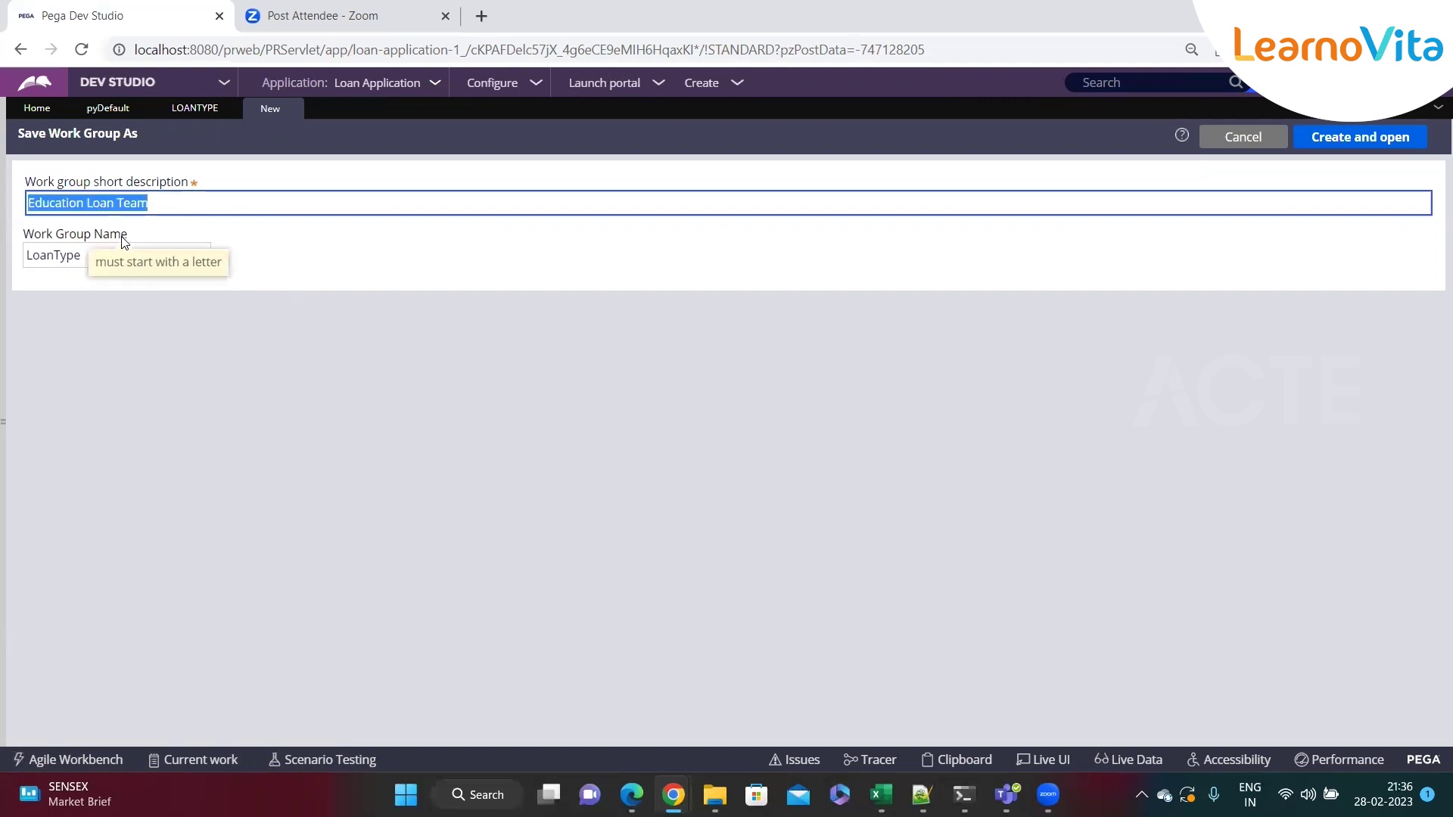
pyautogui.doubleClick(101, 256)
pyautogui.hotkey('ctrl', 'v')
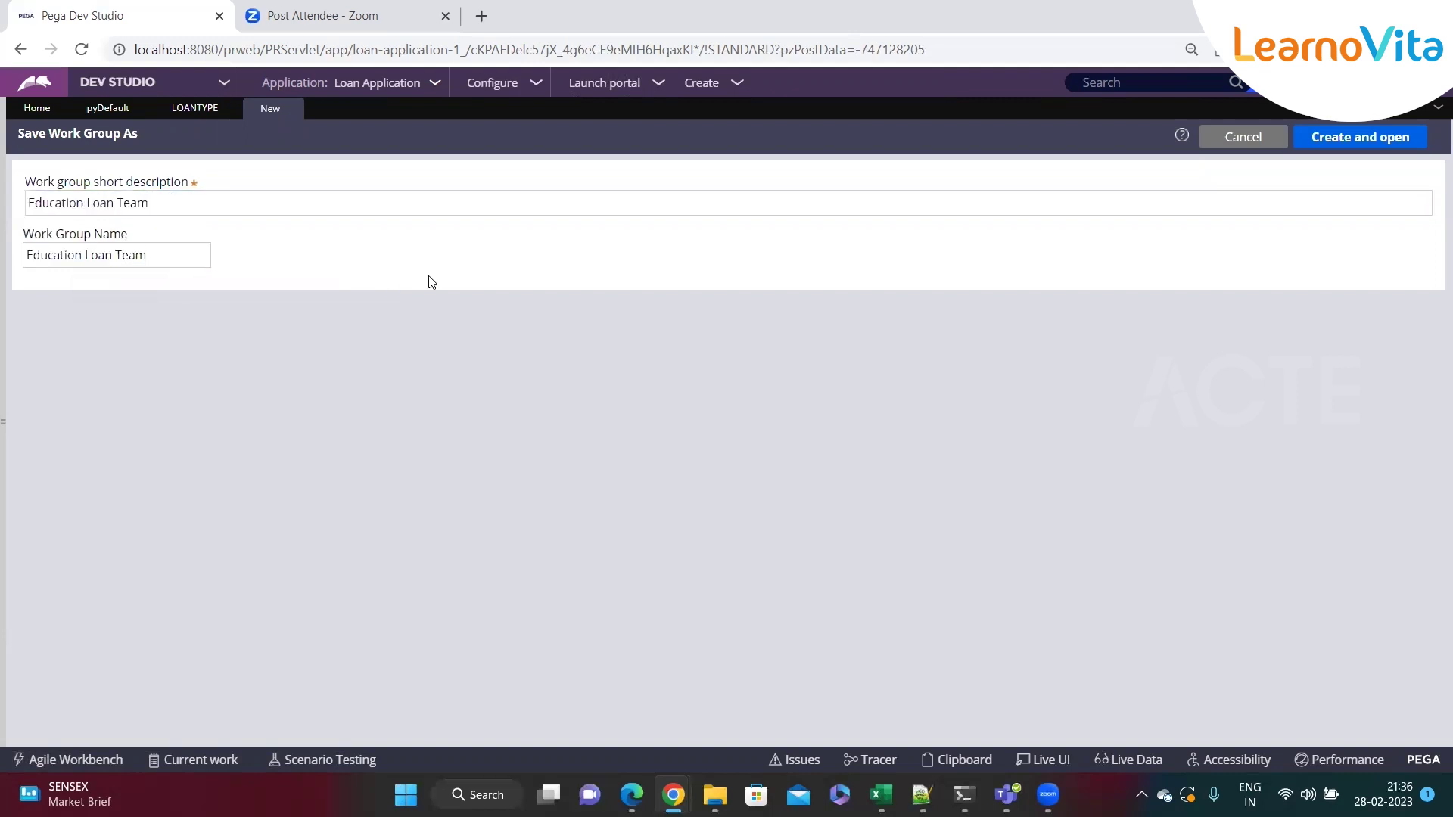
pyautogui.click(1307, 142)
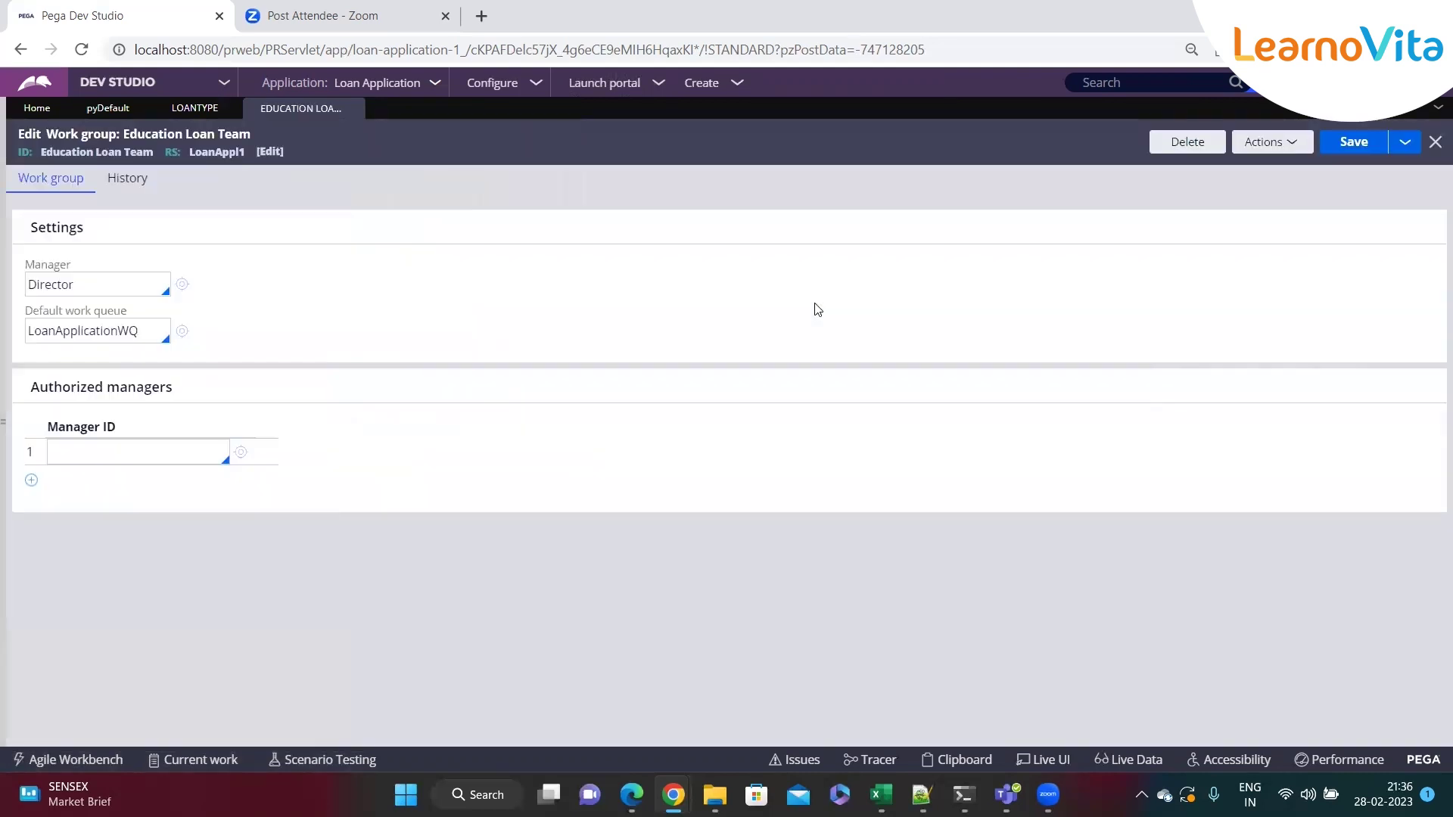
# Save the Education Loan Team work group with Director as manager and LoanApplicationWQ as default work queue
pyautogui.doubleClick(85, 286)
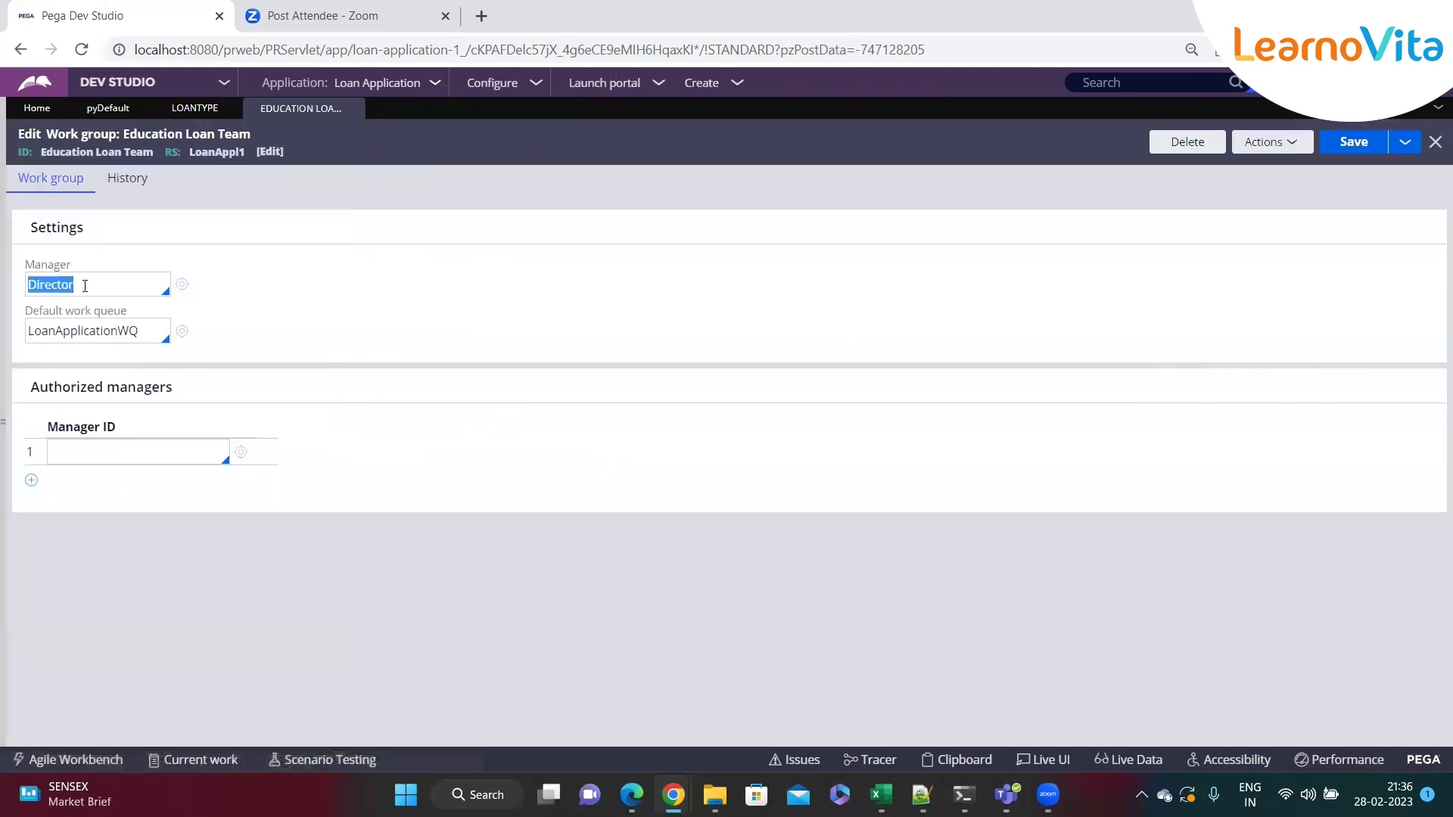
pyautogui.click(147, 321)
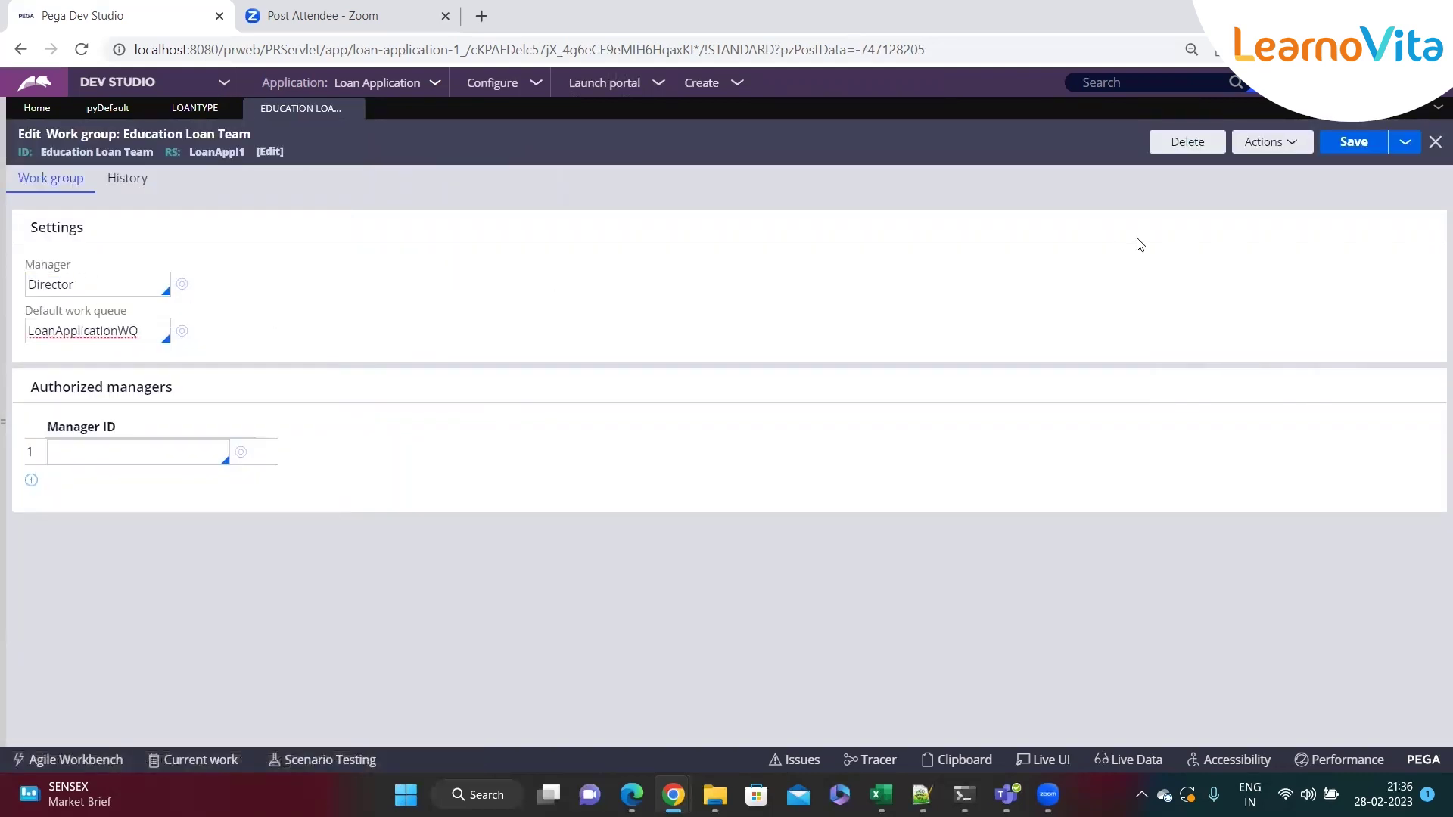
pyautogui.click(1347, 146)
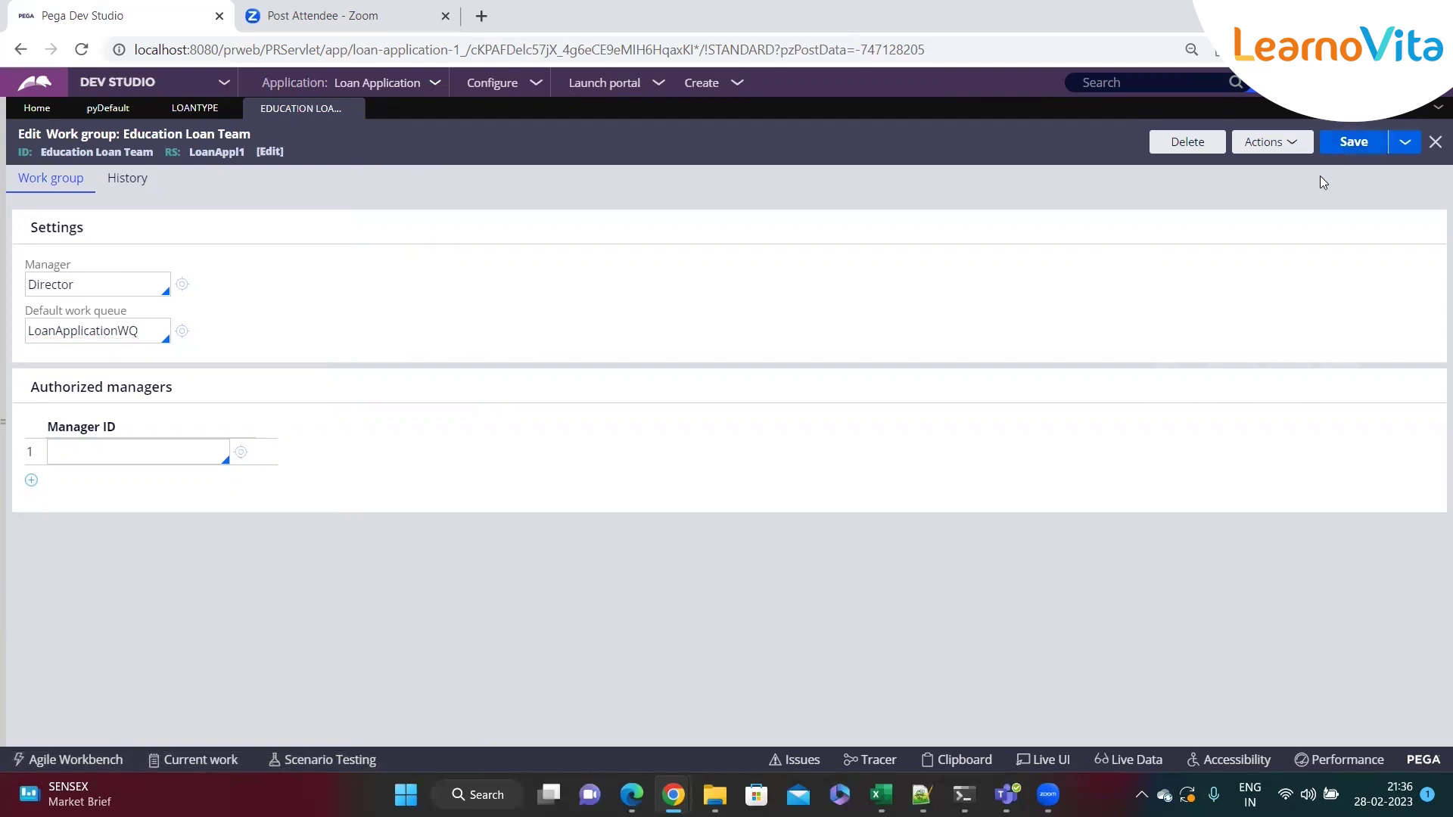
# Create a new work group with Personal Loan Team as both its short description and work group name
pyautogui.click(1298, 144)
pyautogui.click(1276, 285)
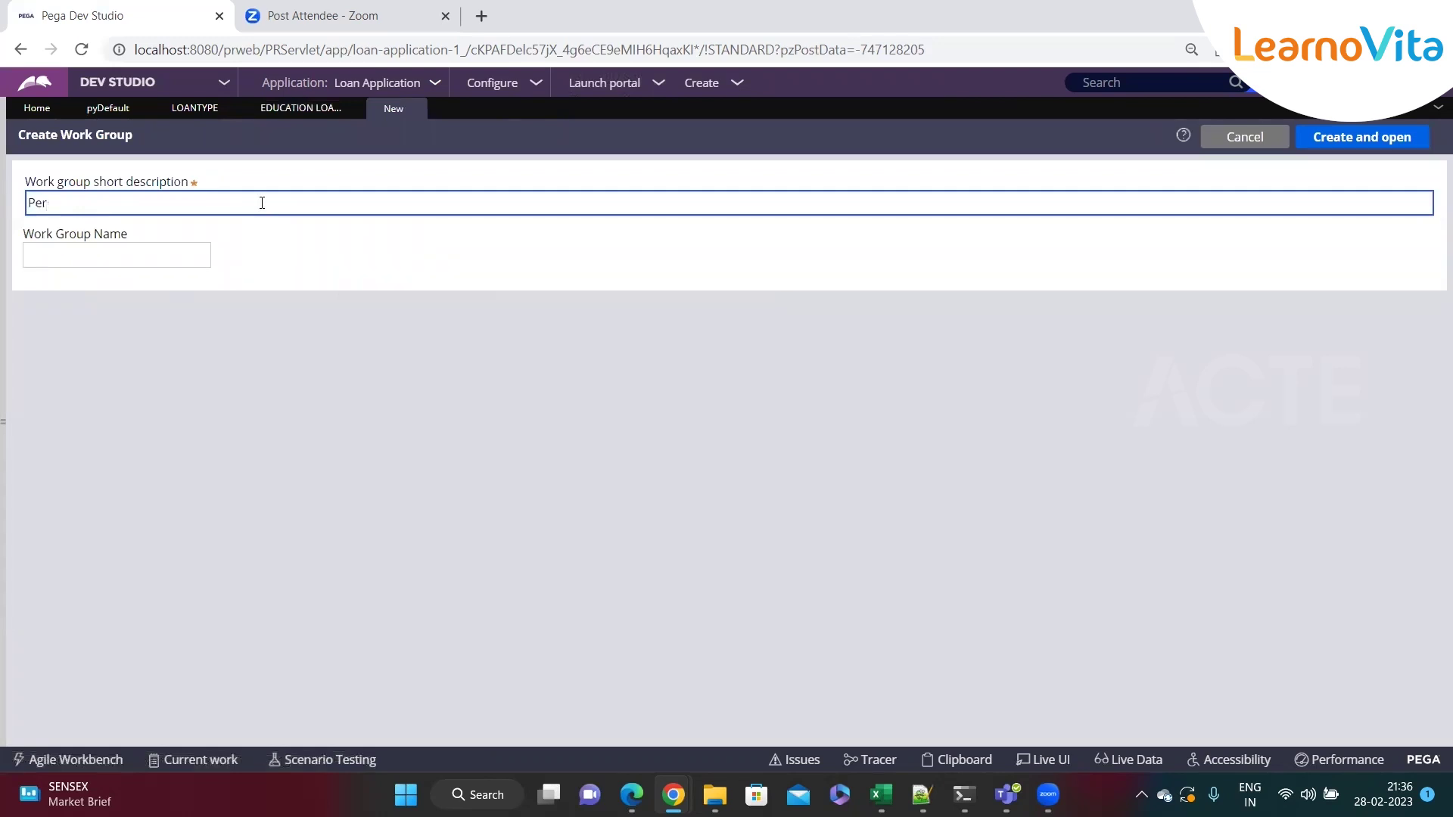
pyautogui.write('Personal Loan')
pyautogui.press('Tab')
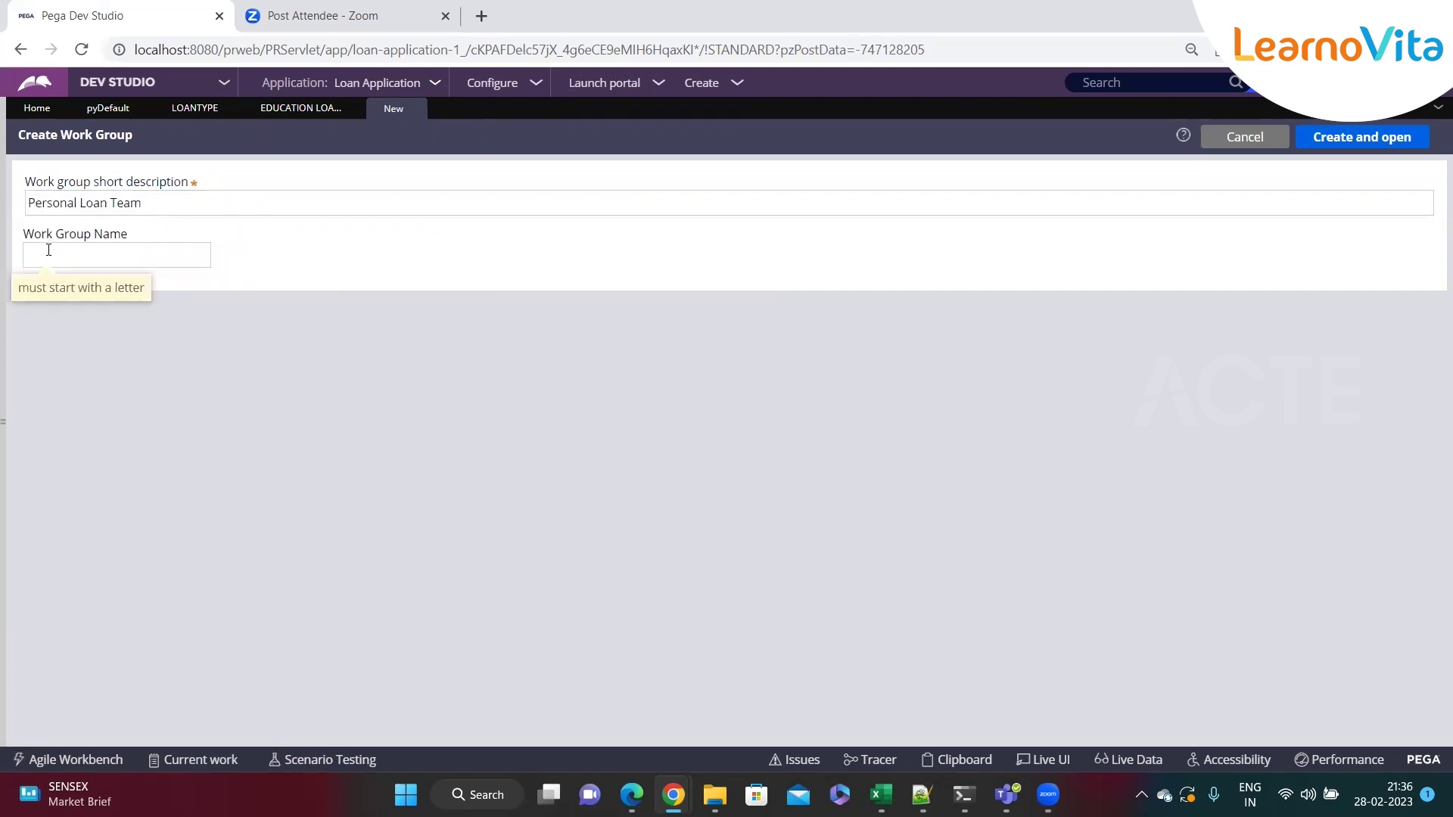
pyautogui.write('Personal Loan Team')
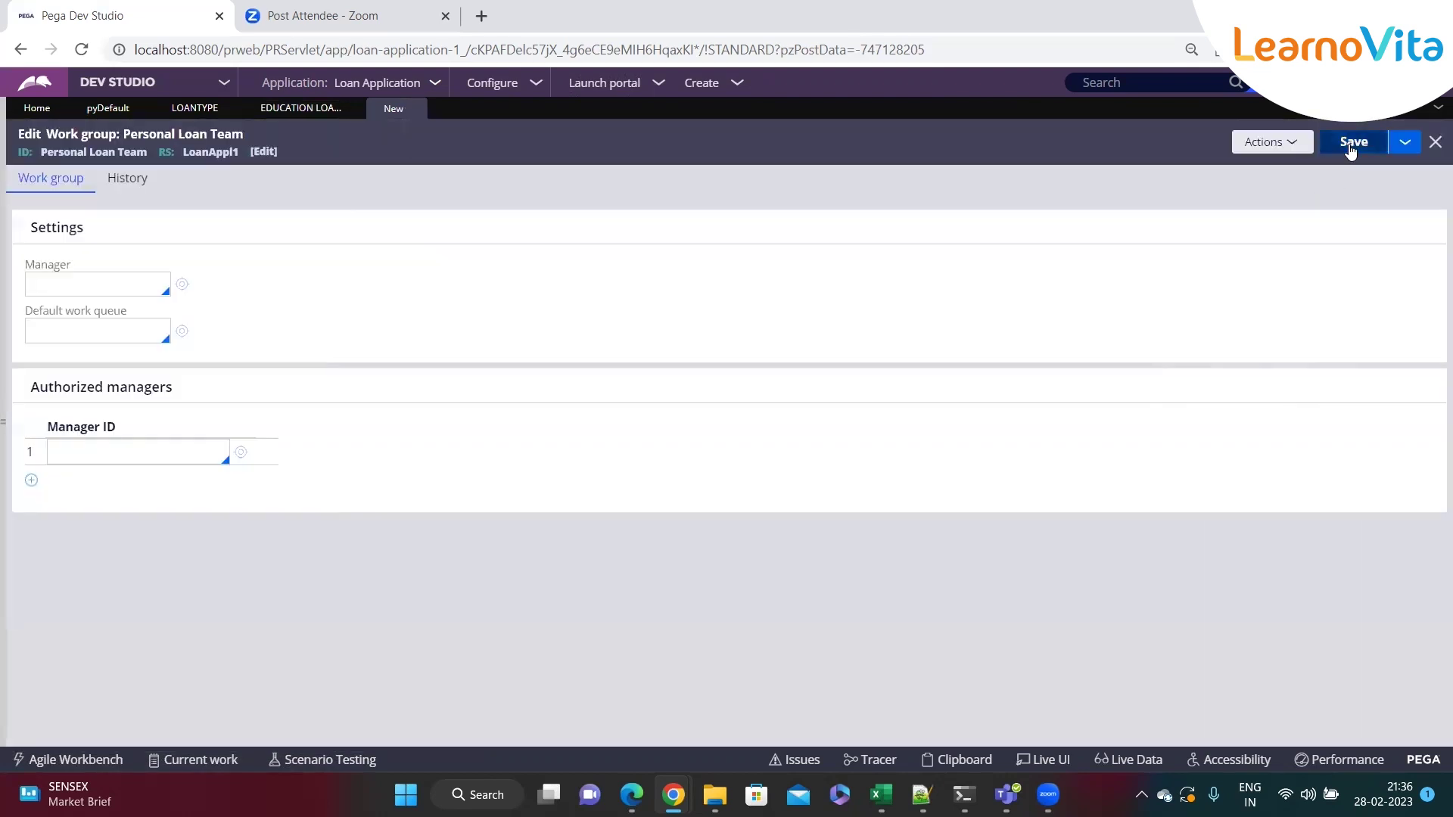
pyautogui.click(1351, 143)
# Set the Personal Loan Team work group's manager to CEO
pyautogui.click(74, 352)
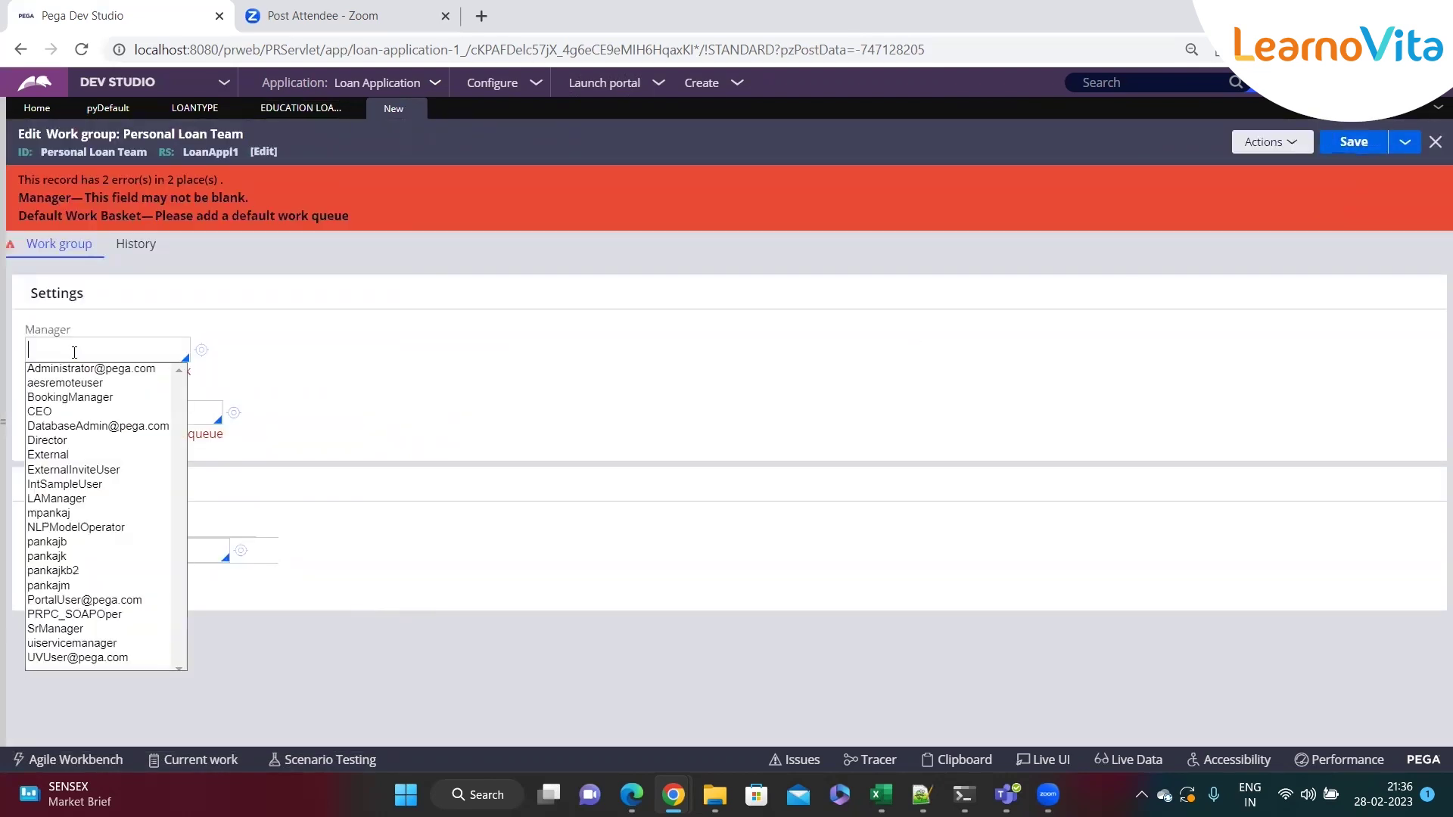
pyautogui.press('Down')
pyautogui.press('Down')
pyautogui.press('Down')
pyautogui.press('Down')
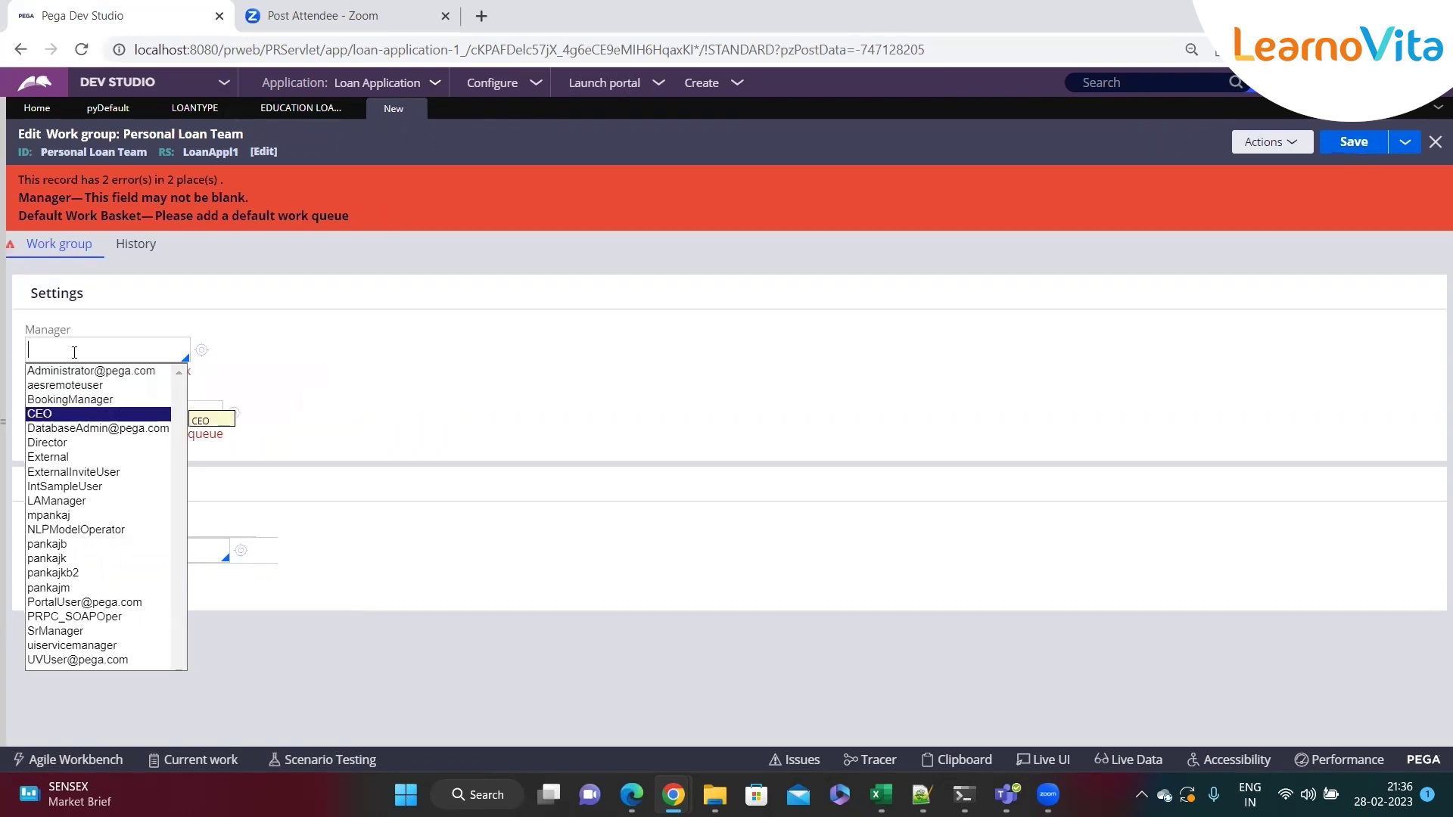
pyautogui.press('Return')
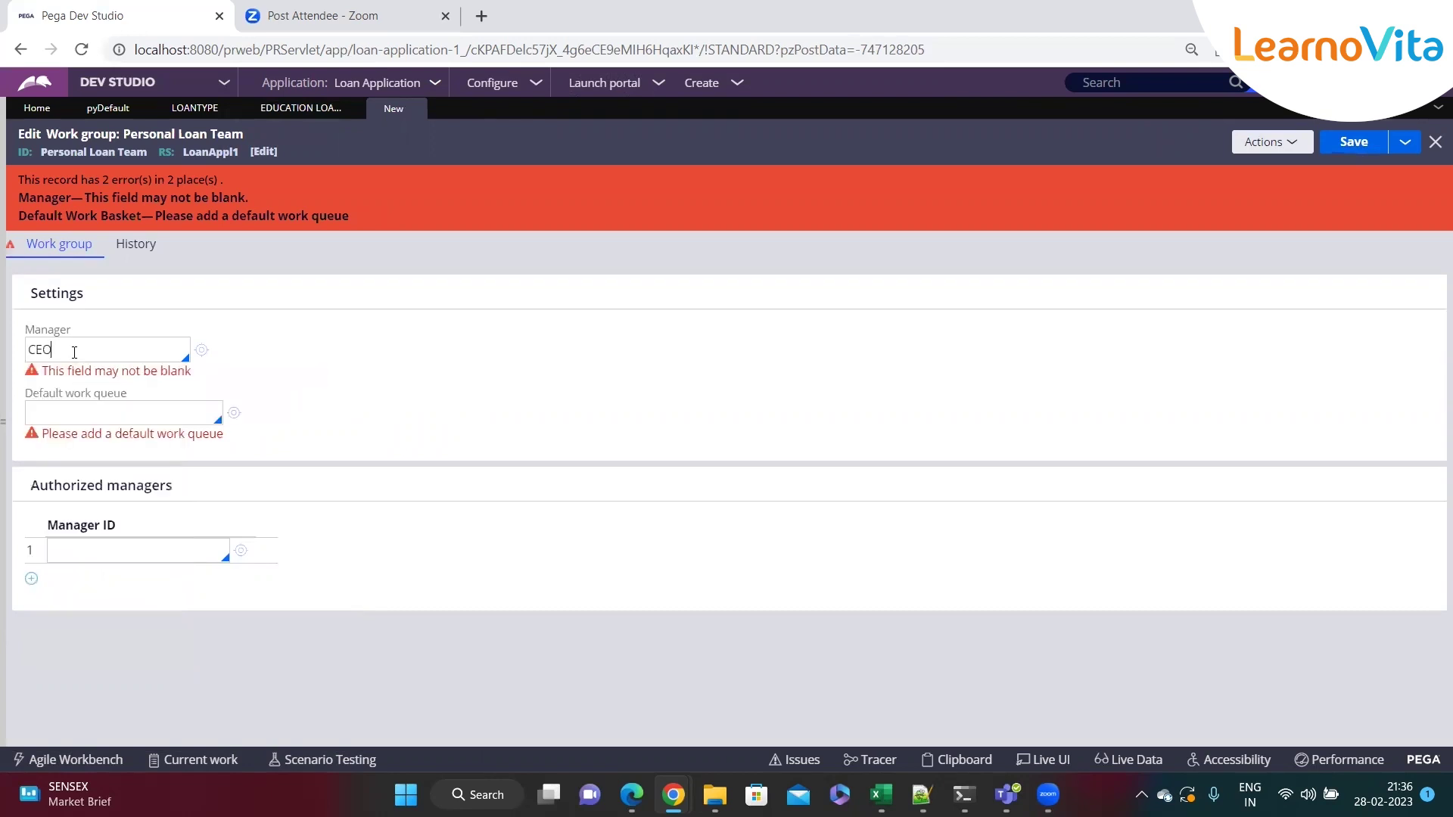
# Set the Personal Loan Team's default work queue to LoanApplicationWQ, matching the LoanType work group, and save the record
pyautogui.click(62, 421)
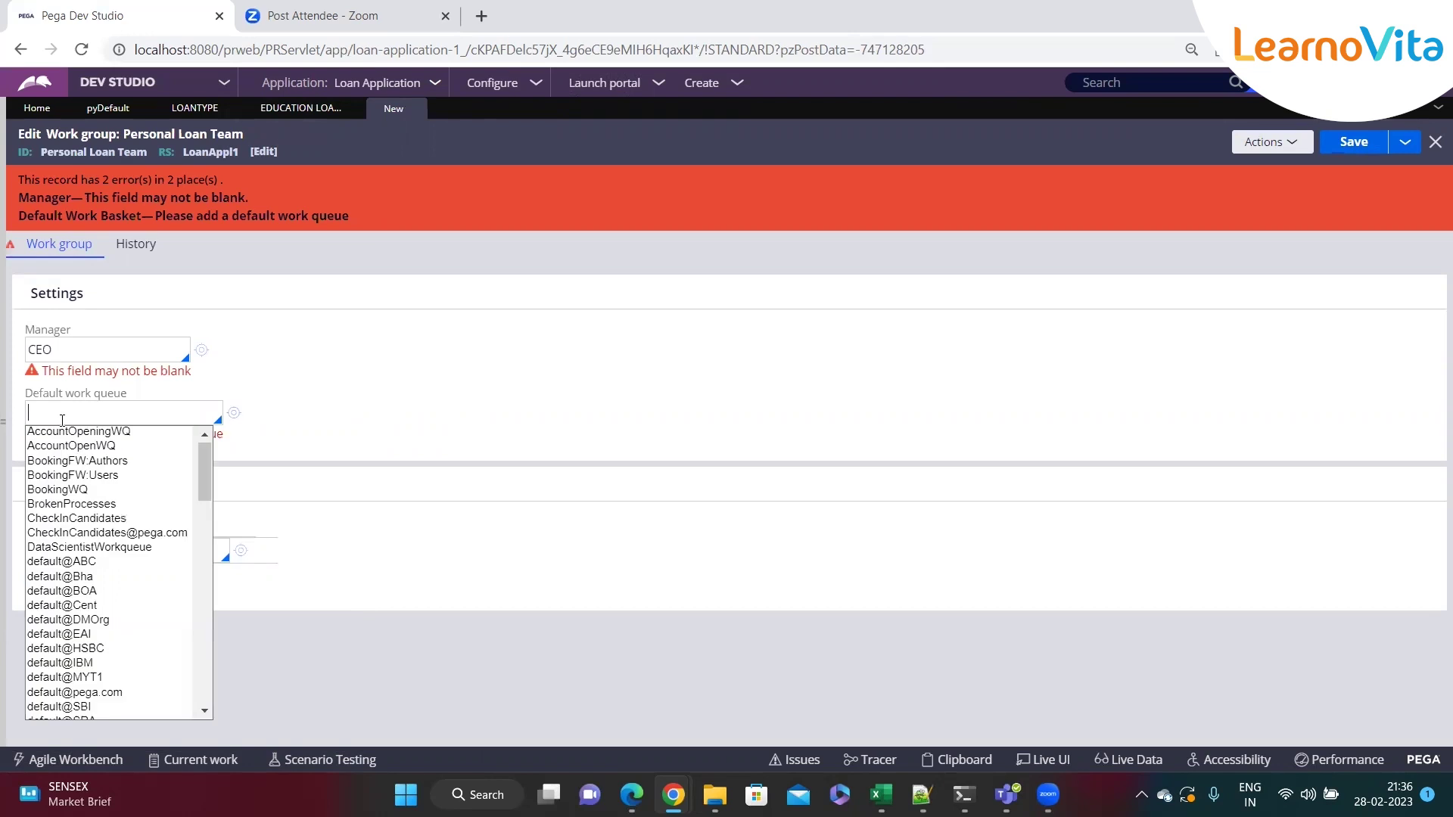
pyautogui.click(196, 106)
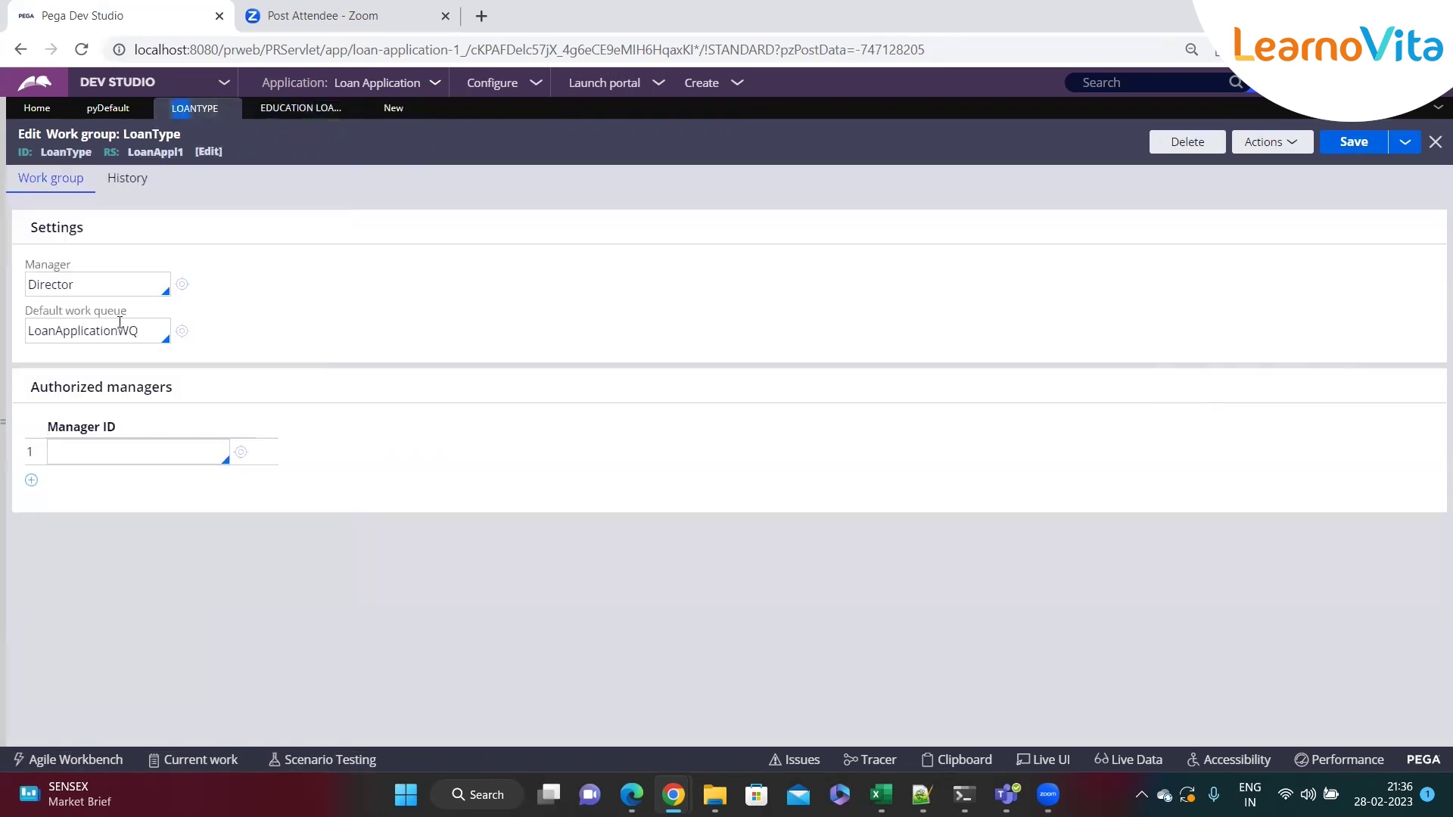
pyautogui.click(394, 109)
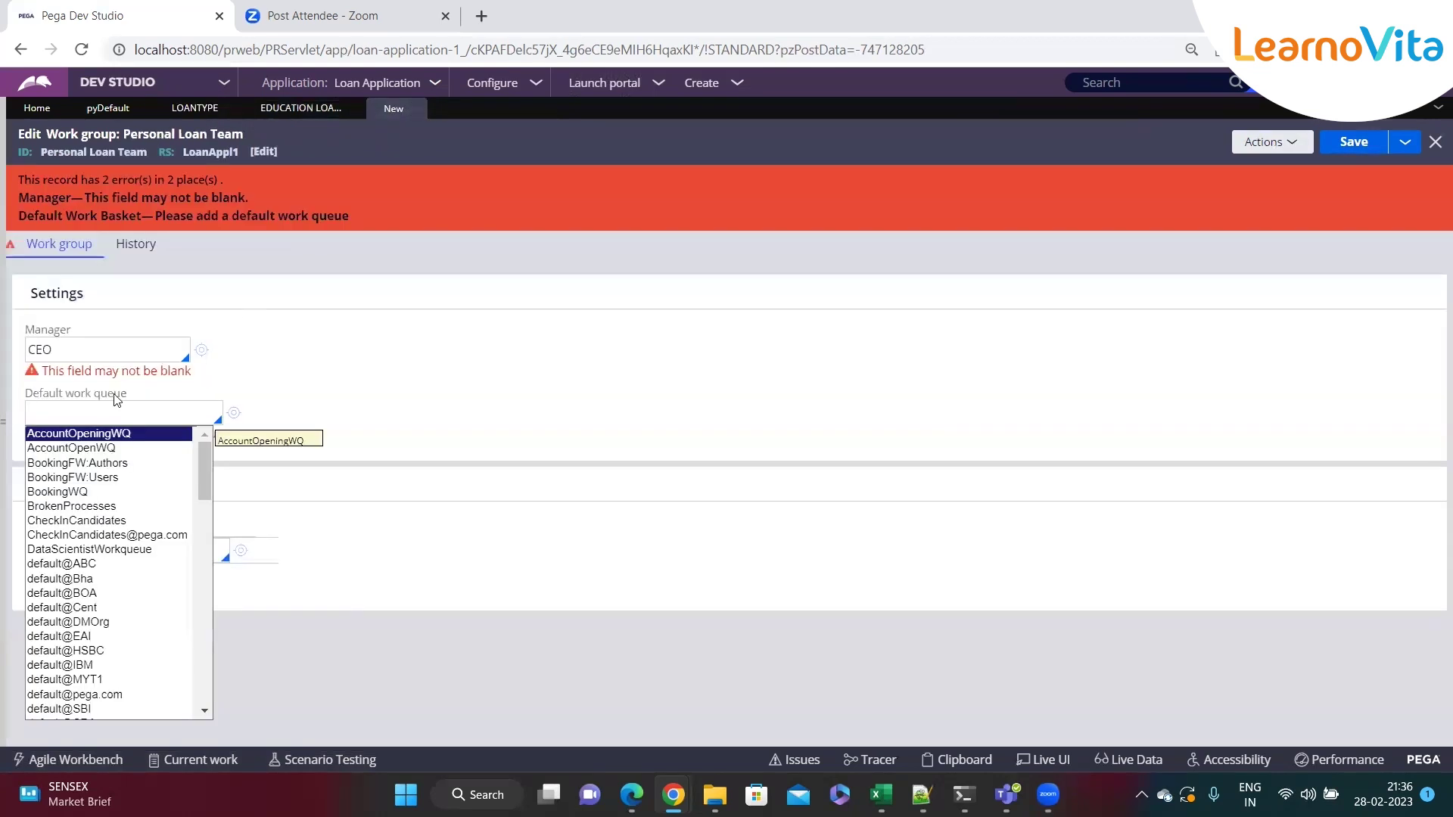
pyautogui.write('LoanApplicationWQ')
pyautogui.hotkey('ctrl', 's')
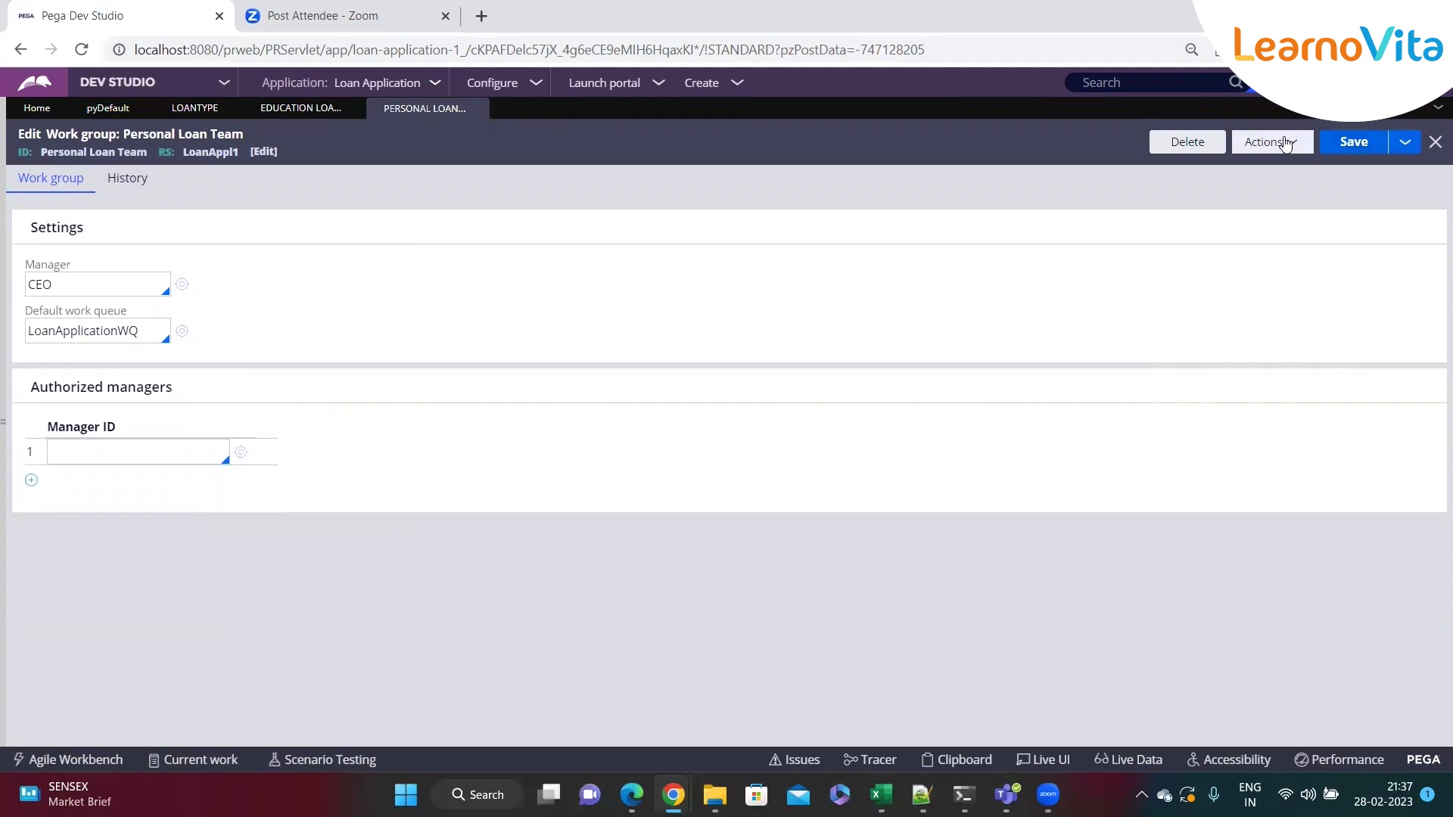
# Create a new work group with Home Loan Team as both its short description and work group name
pyautogui.click(1285, 143)
pyautogui.click(1241, 282)
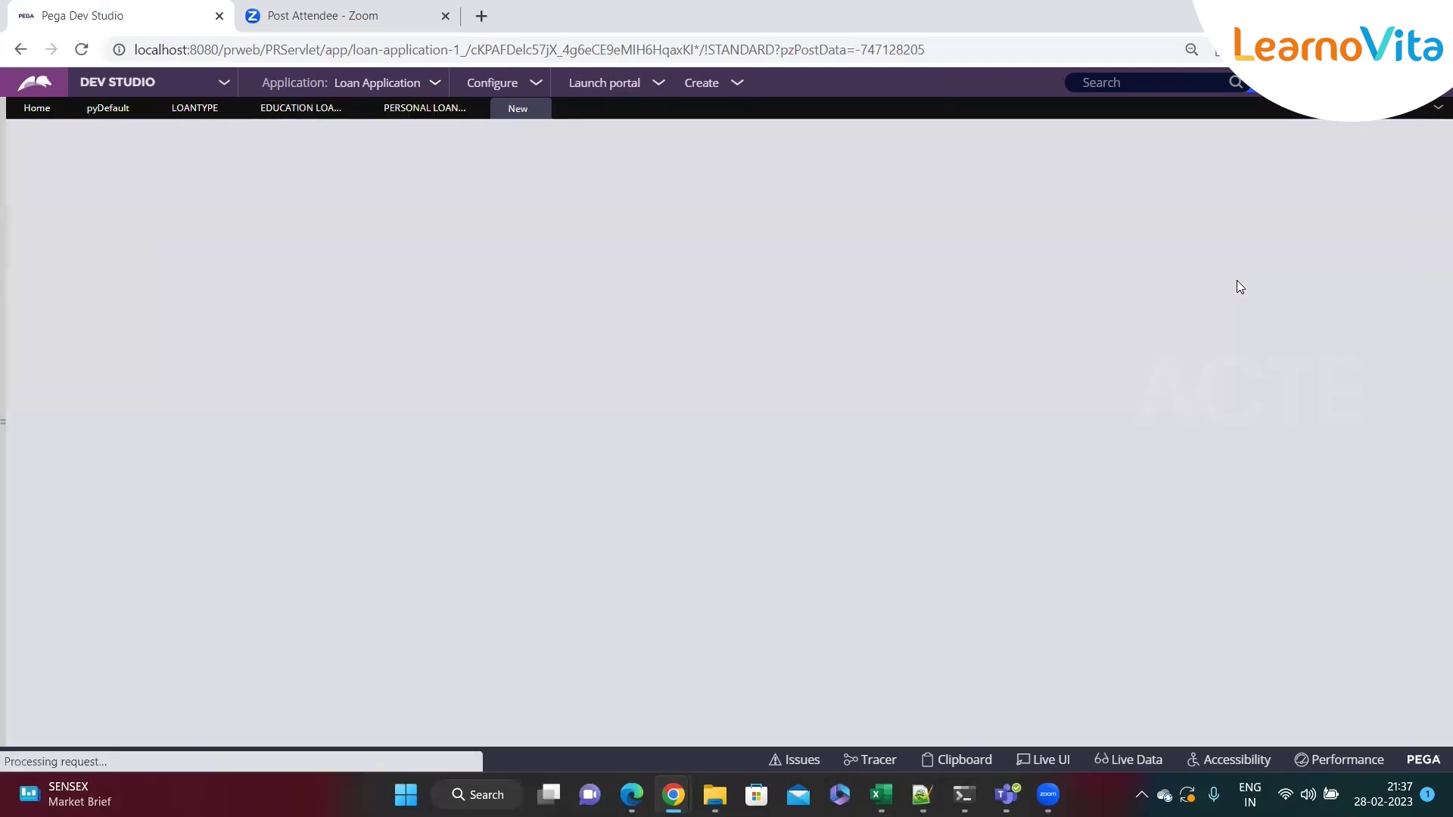
pyautogui.write('Home Loan ')
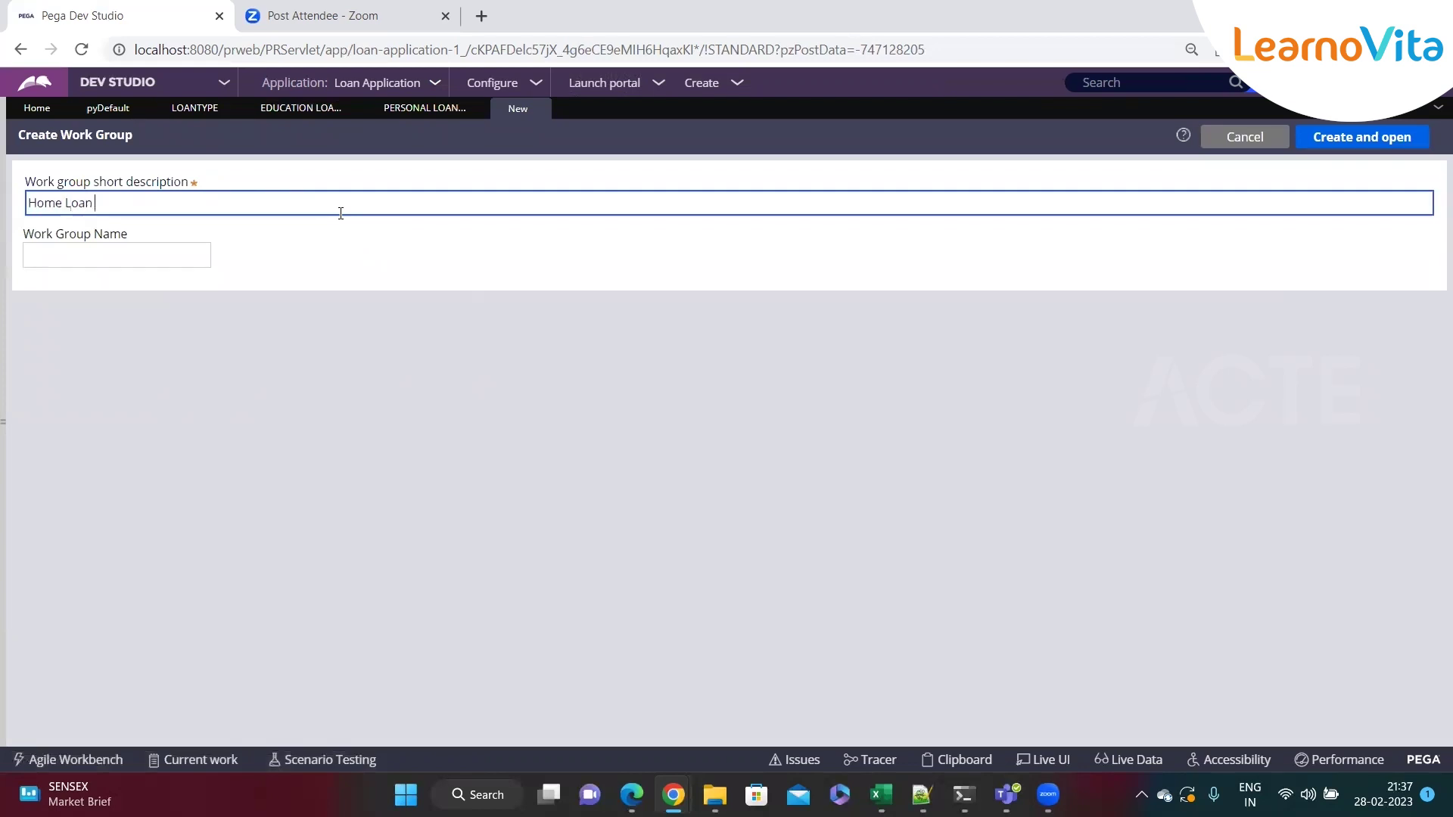
pyautogui.write('Team')
pyautogui.hotkey('ctrl', 'a')
pyautogui.hotkey('ctrl', 'c')
pyautogui.click(123, 249)
pyautogui.hotkey('ctrl', 'v')
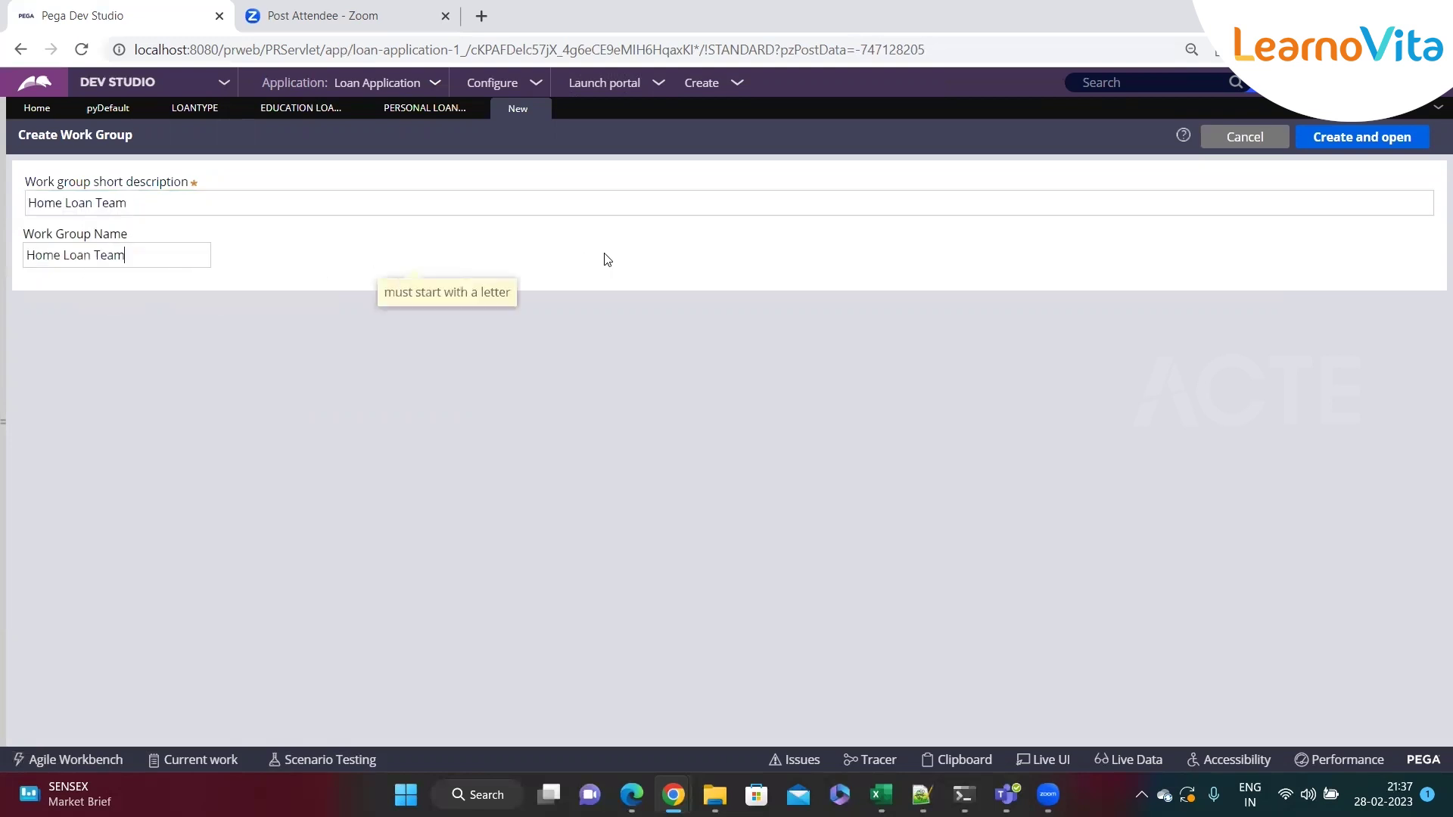
pyautogui.click(1355, 152)
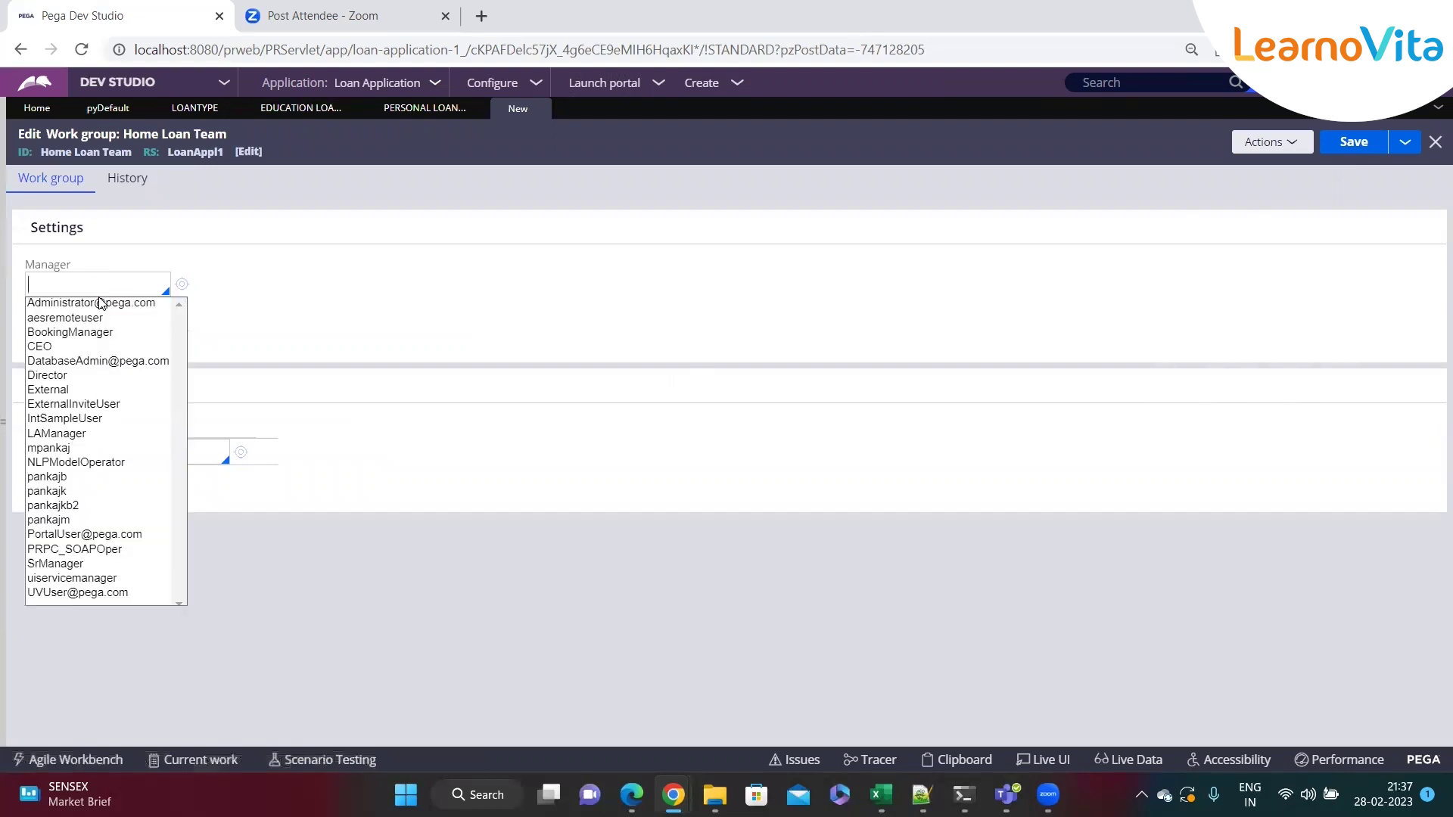
# Set the Home Loan Team's manager to SrManager and its default work queue to LoanApplicationWQ, copied from Personal Loan Team, and save the record
pyautogui.write('Sr')
pyautogui.press('Return')
pyautogui.click(71, 330)
pyautogui.hotkey('ctrl', 'v')
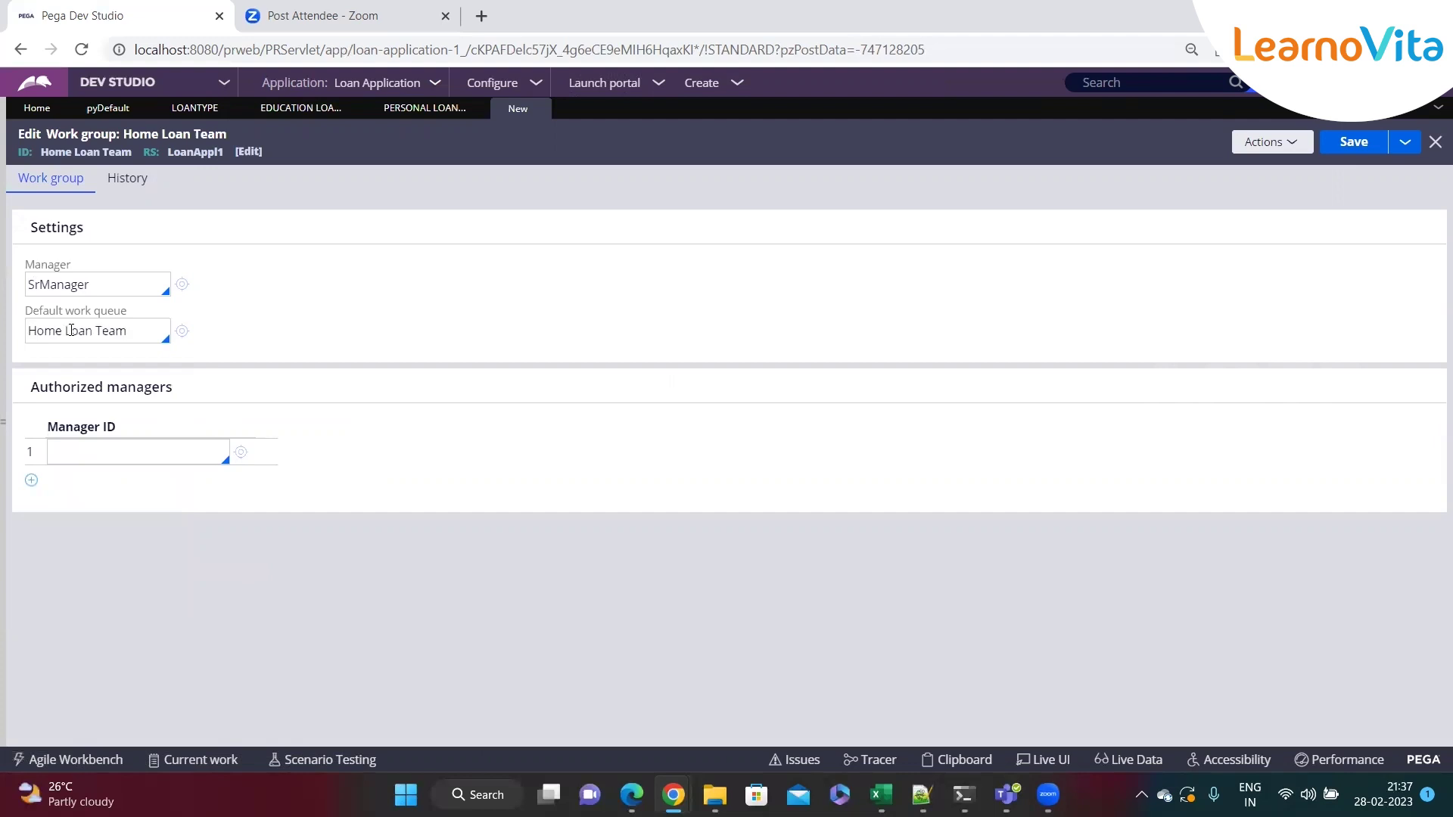
pyautogui.click(422, 106)
pyautogui.doubleClick(122, 335)
pyautogui.hotkey('ctrl', 'c')
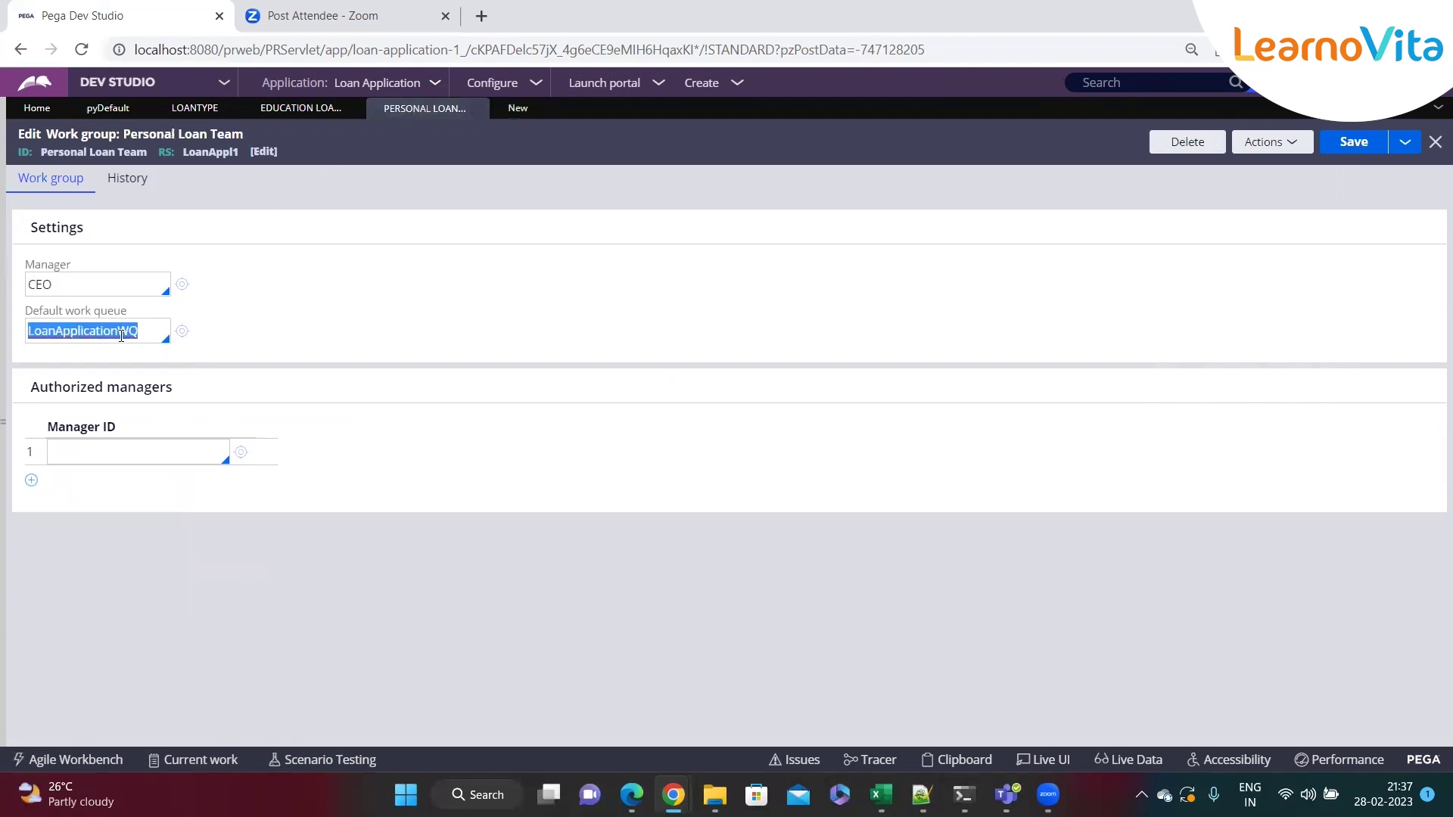
pyautogui.click(507, 107)
pyautogui.tripleClick(101, 329)
pyautogui.hotkey('ctrl', 'v')
pyautogui.hotkey('ctrl', 's')
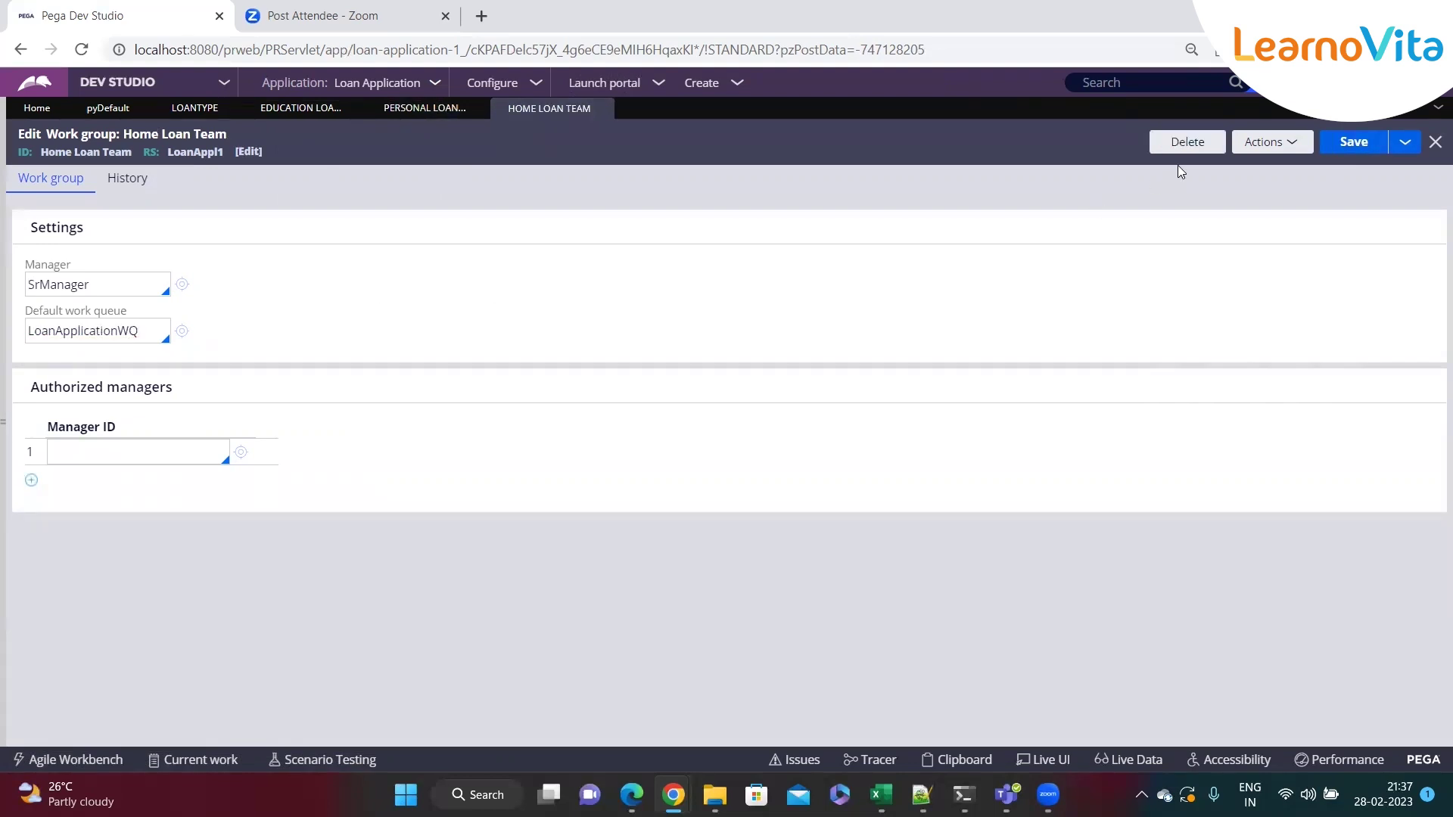
# Delete the LoanType work group, giving "no" as the reason for deletion, and close its record
pyautogui.click(195, 110)
pyautogui.click(1221, 143)
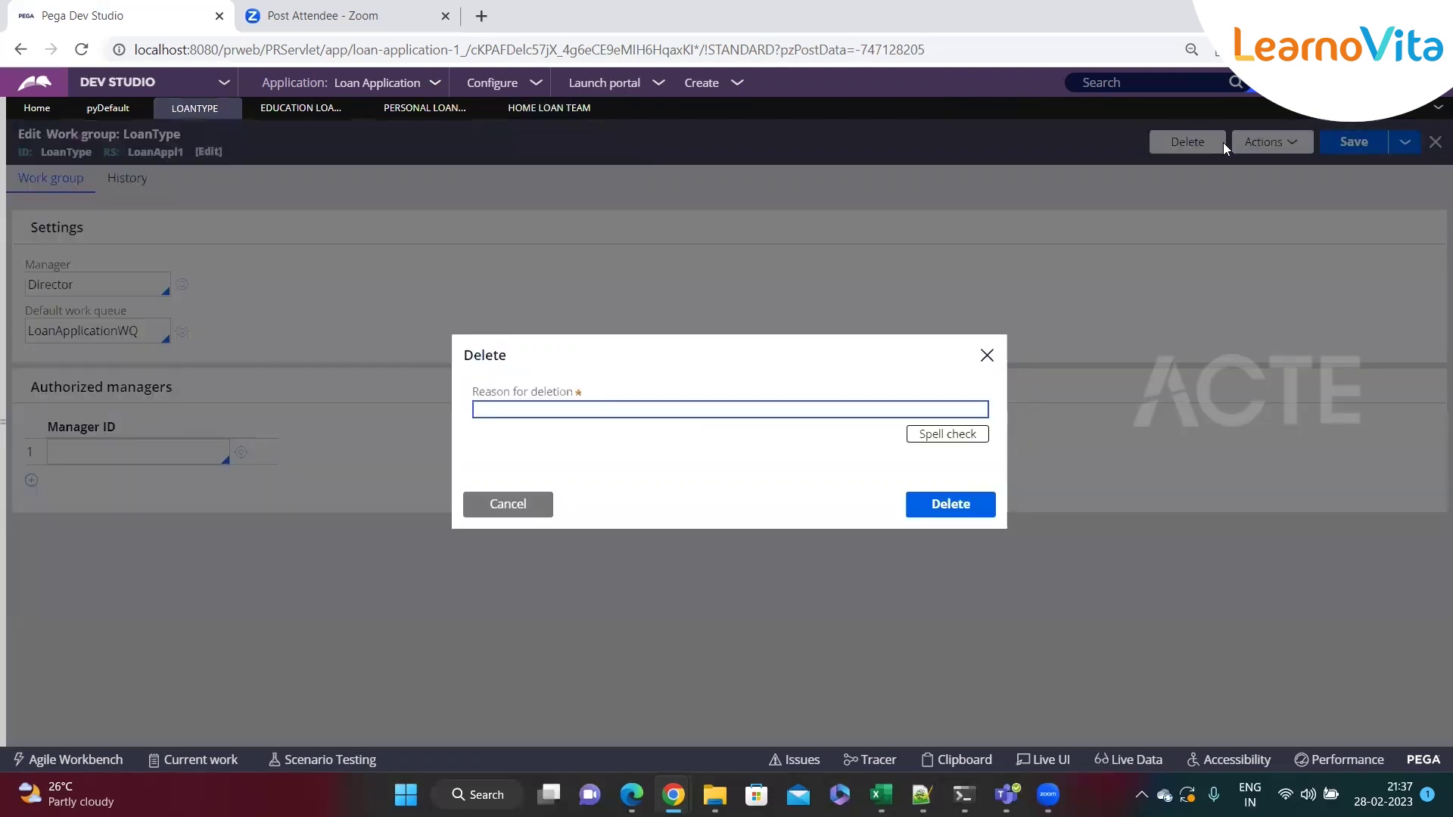
pyautogui.write('no')
pyautogui.click(951, 501)
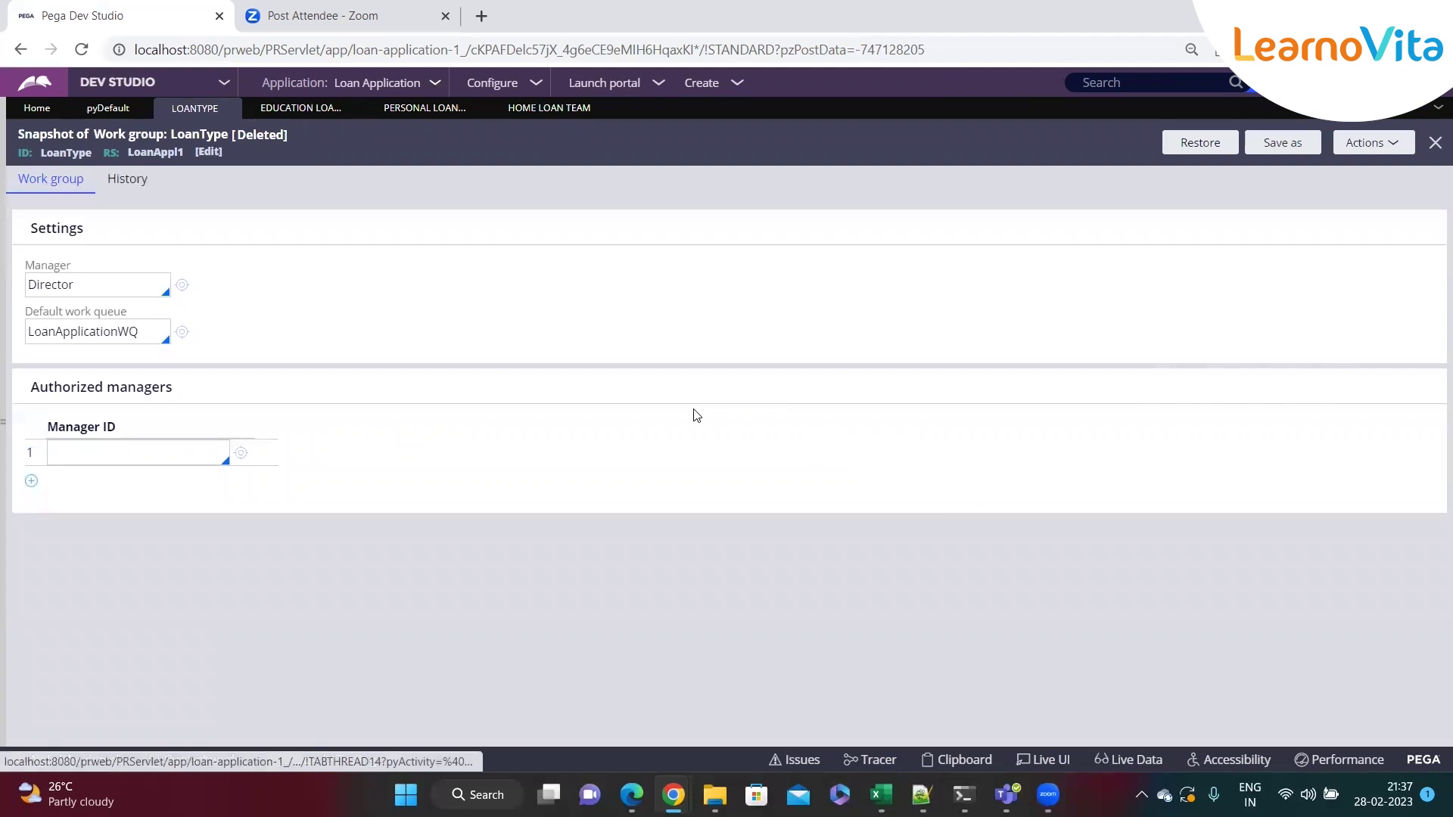
pyautogui.click(229, 109)
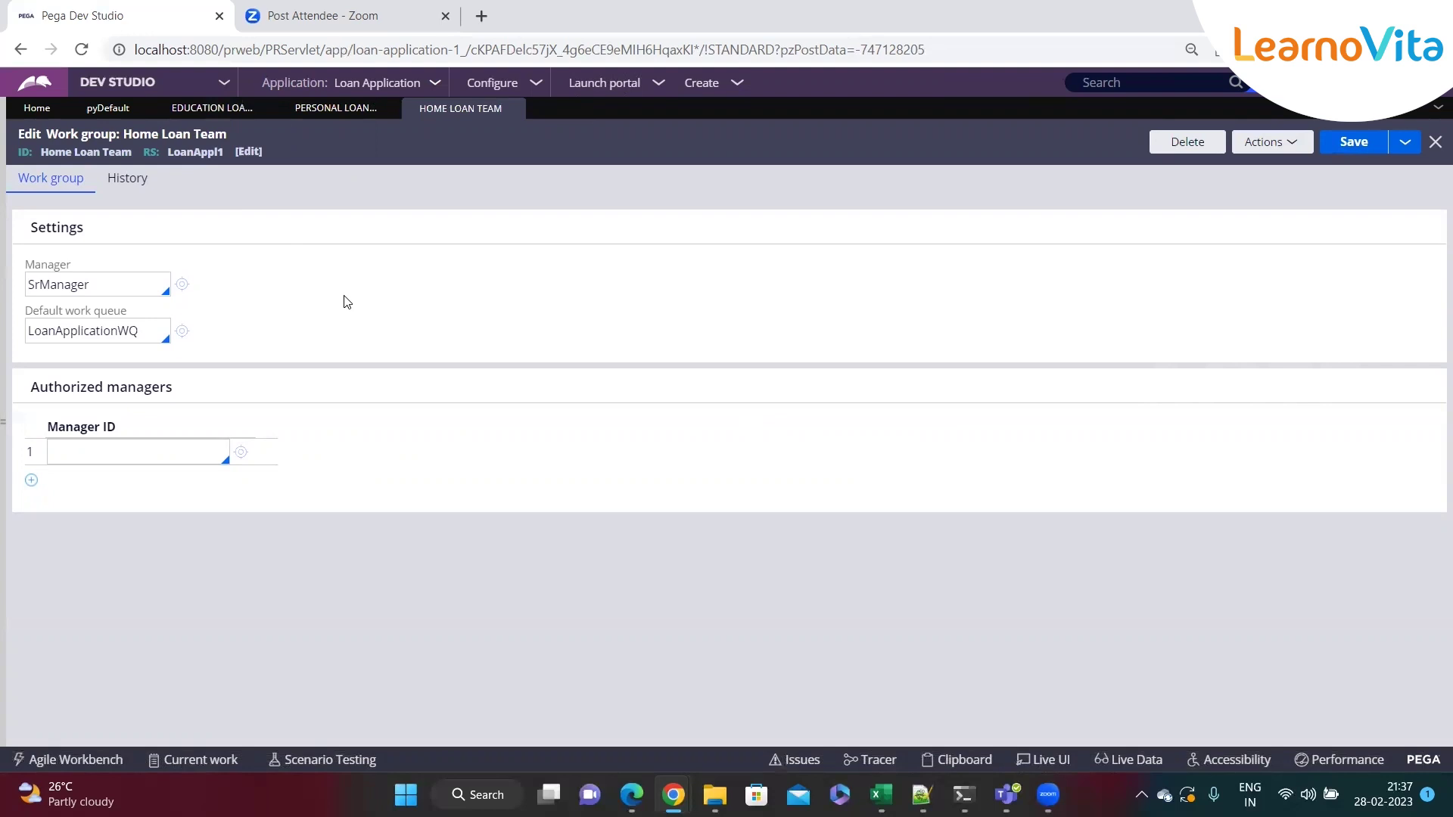
# Review the Personal and Education Loan Team work groups, and open the work routing settings of the current operator's record
pyautogui.click(335, 108)
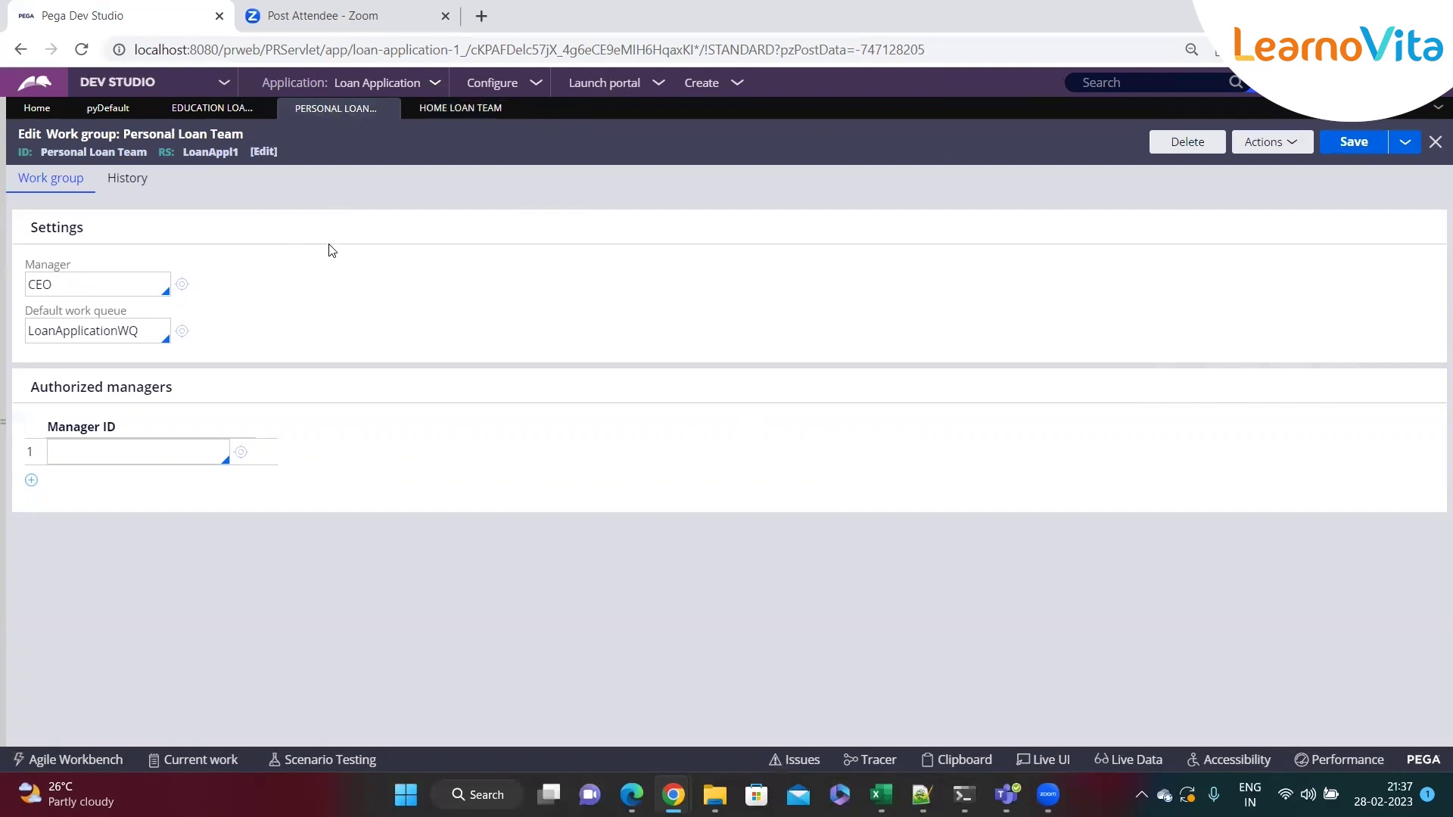
pyautogui.click(209, 109)
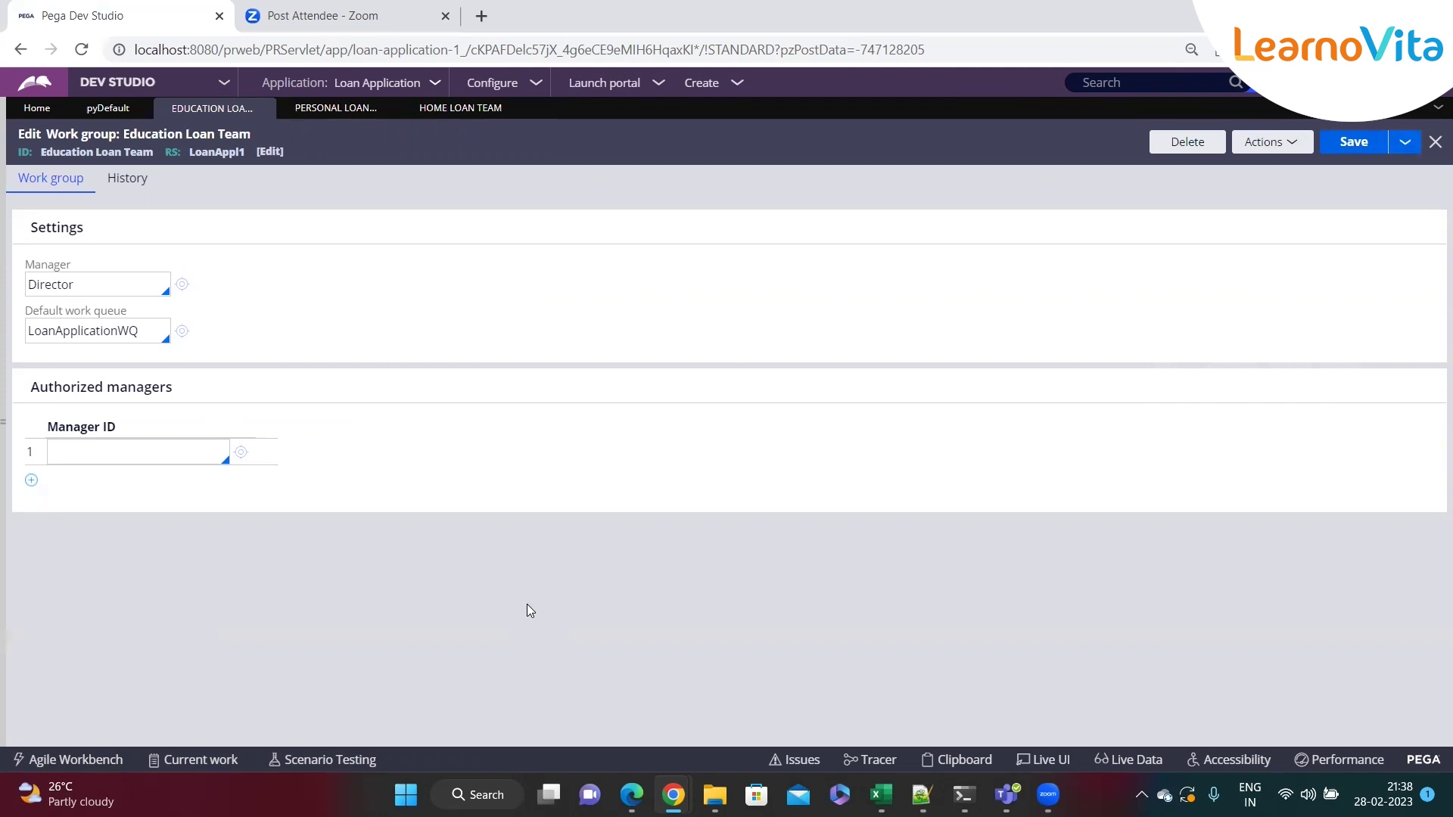
pyautogui.moveTo(49, 621)
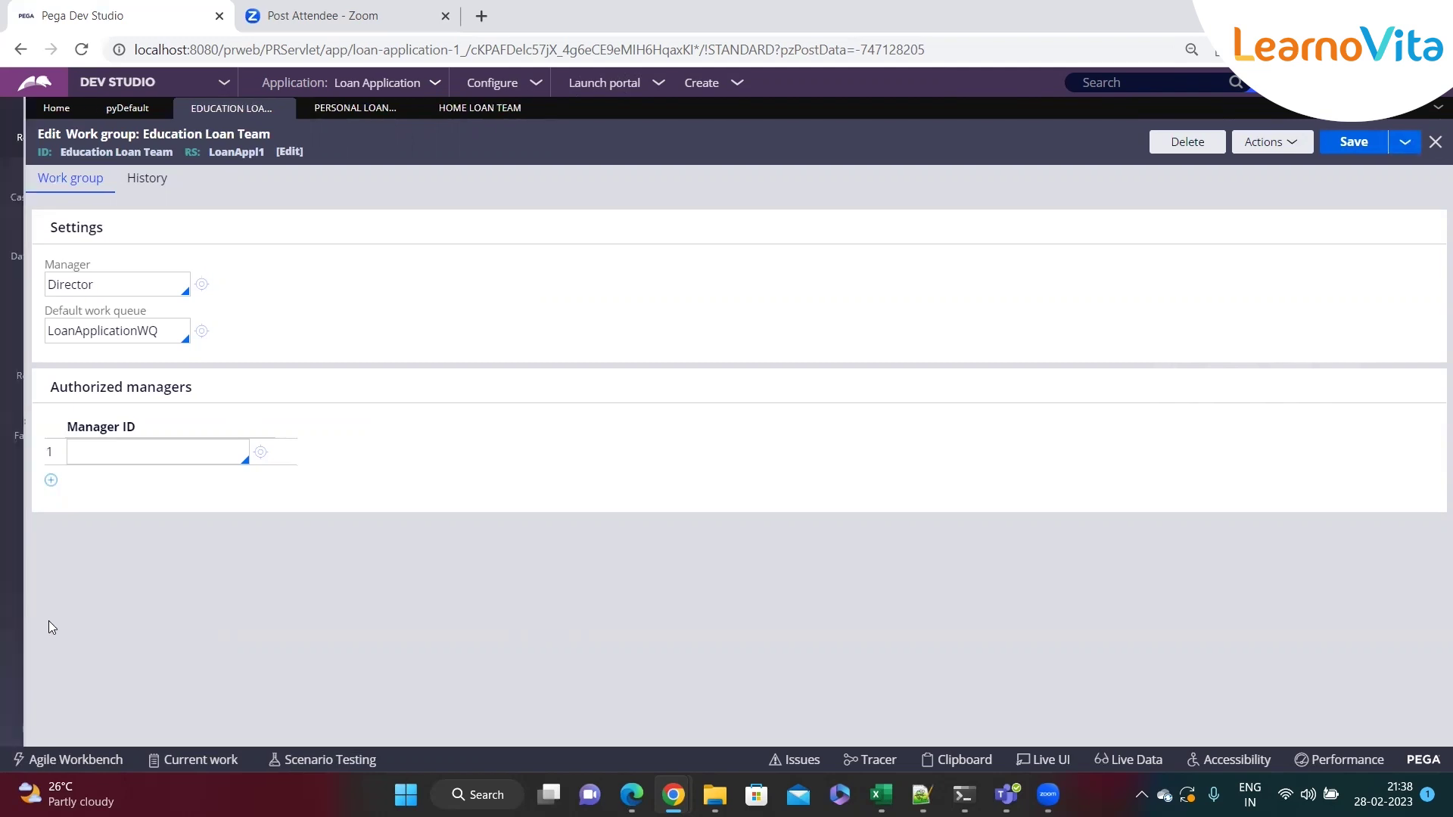
pyautogui.click(33, 729)
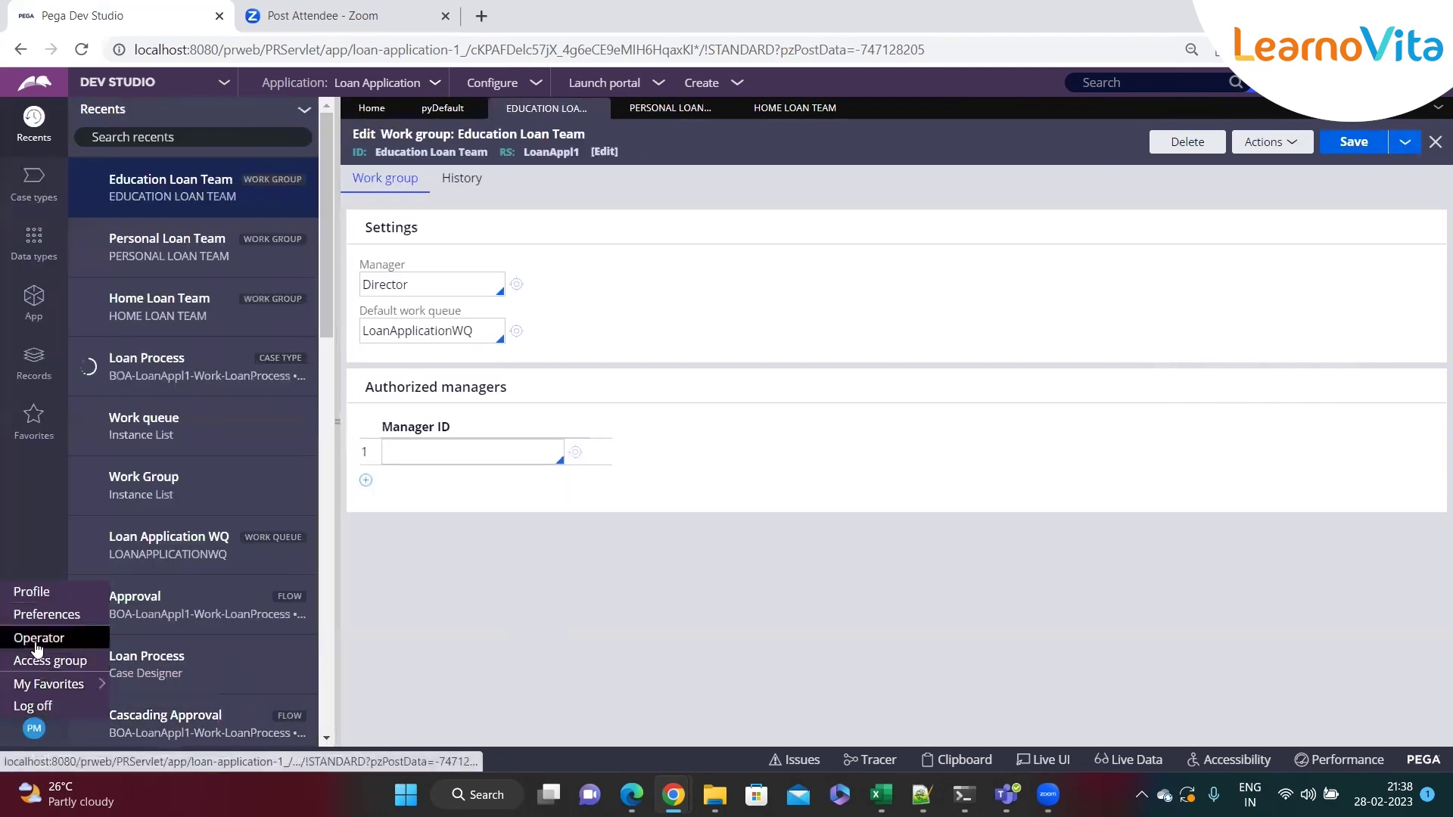
pyautogui.click(38, 638)
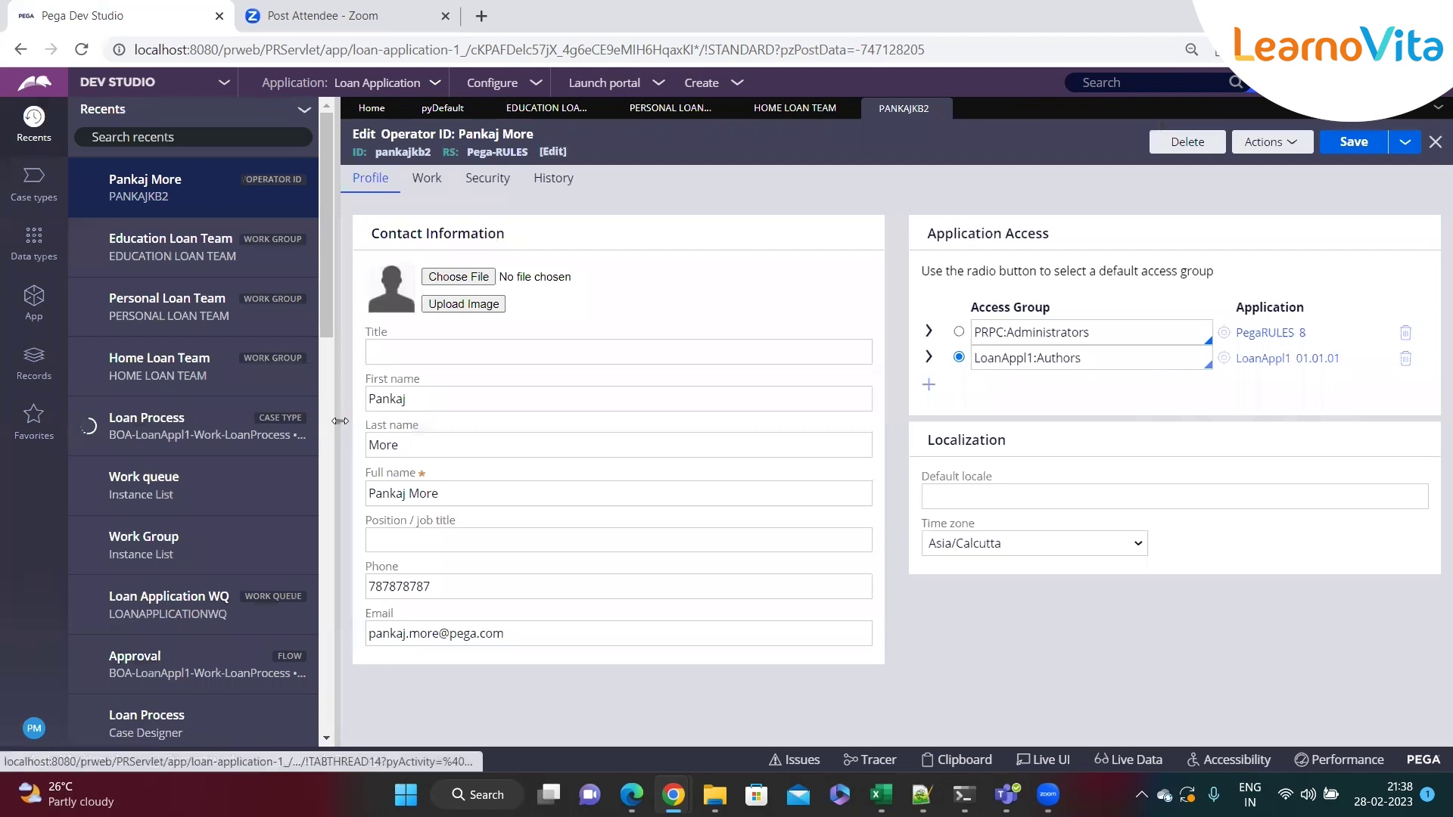
pyautogui.click(93, 178)
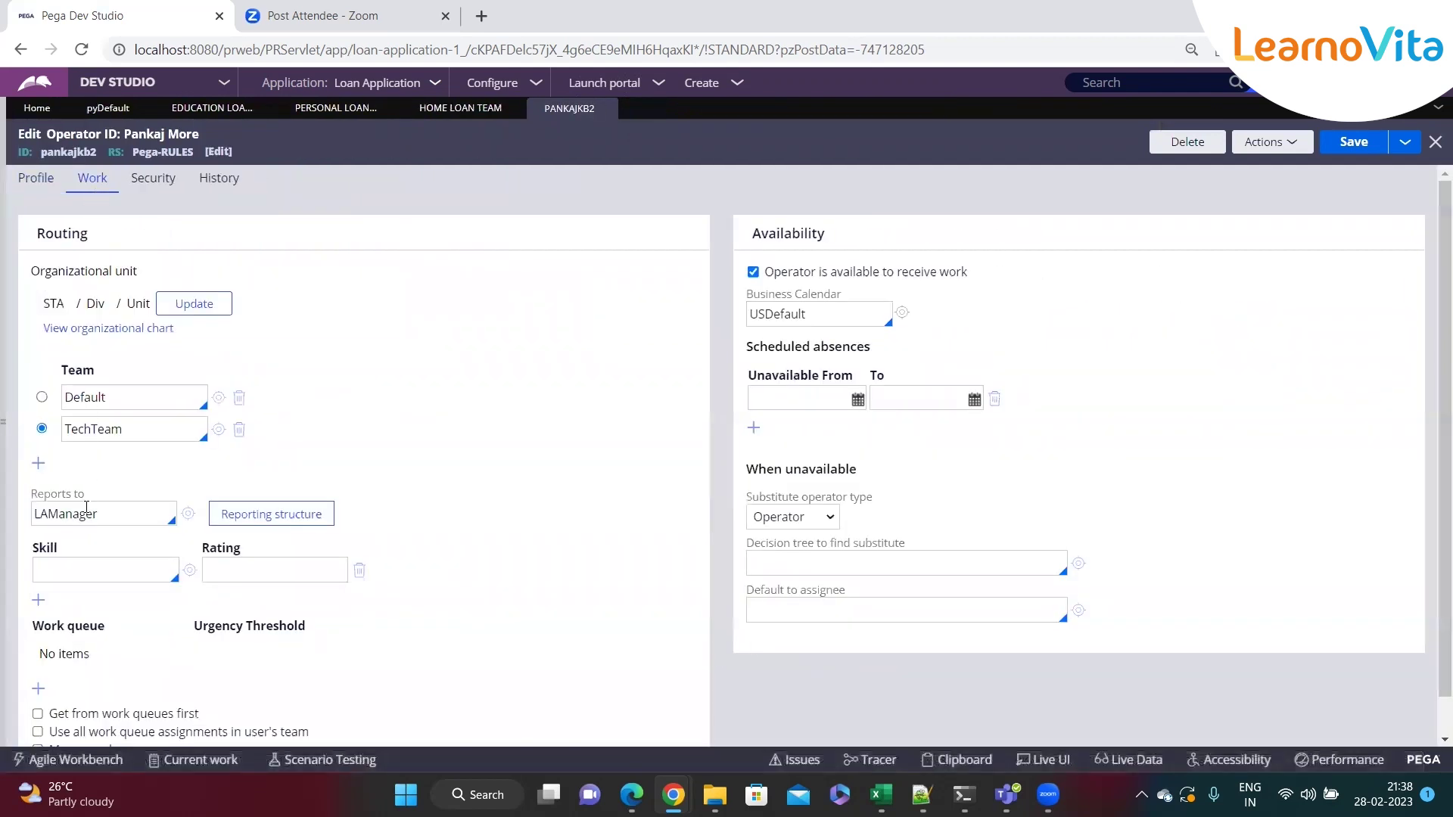
# Replace TechTeam with Education Loan Team as the operator's selected team and save the operator record
pyautogui.doubleClick(135, 434)
pyautogui.press('BackSpace')
pyautogui.click(135, 433)
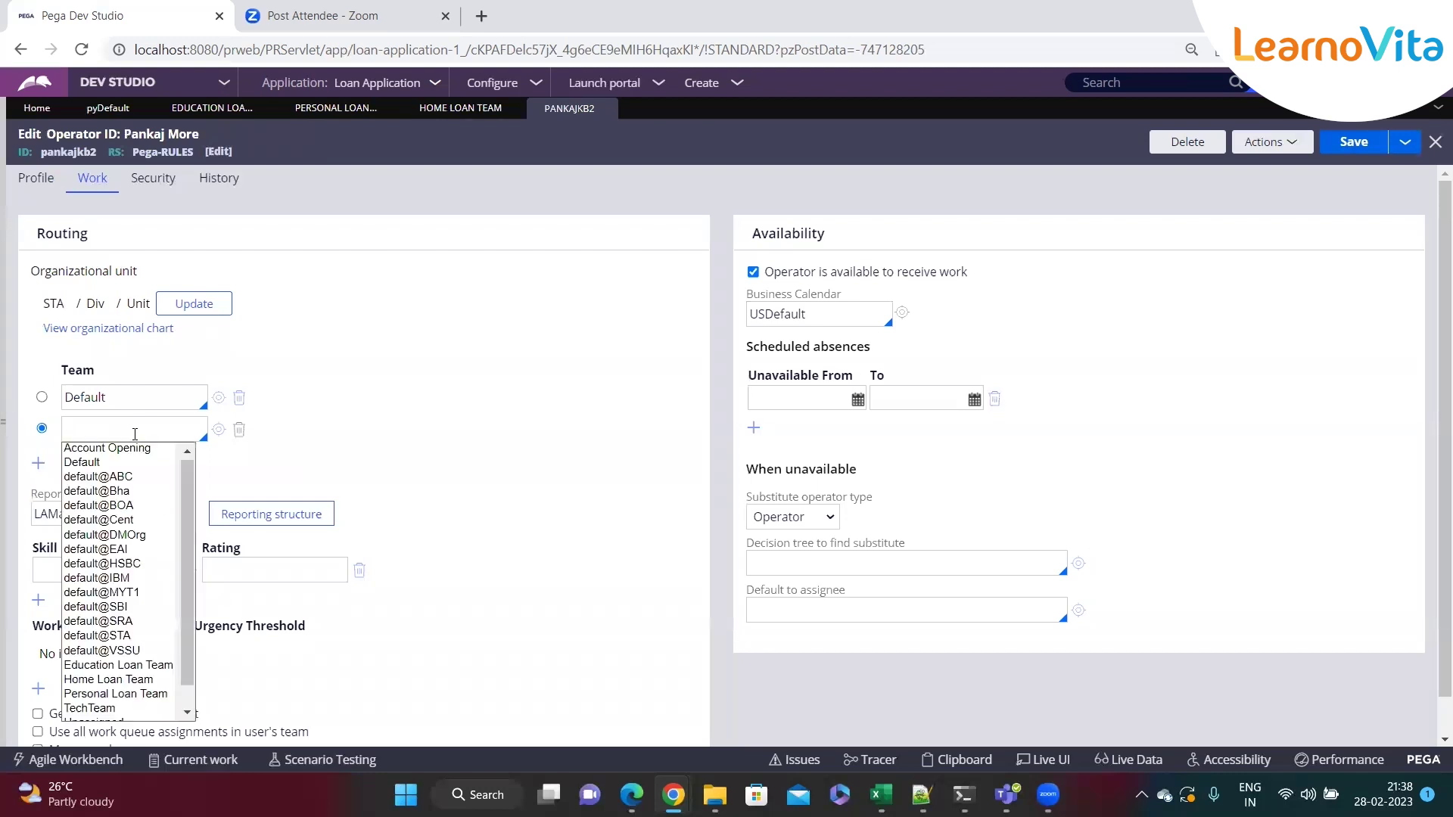
pyautogui.write('ed')
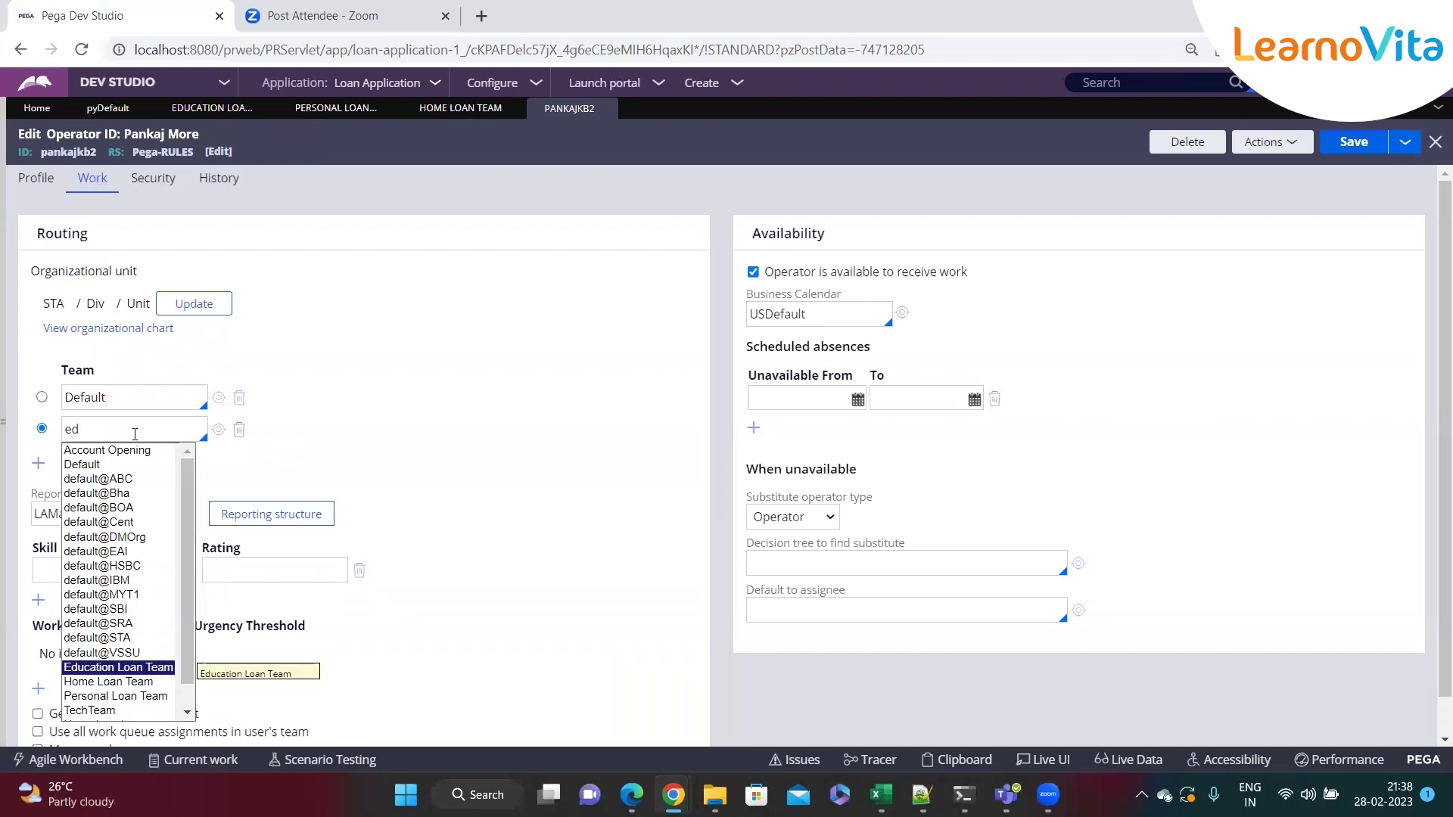
pyautogui.press('Return')
pyautogui.hotkey('ctrl', 's')
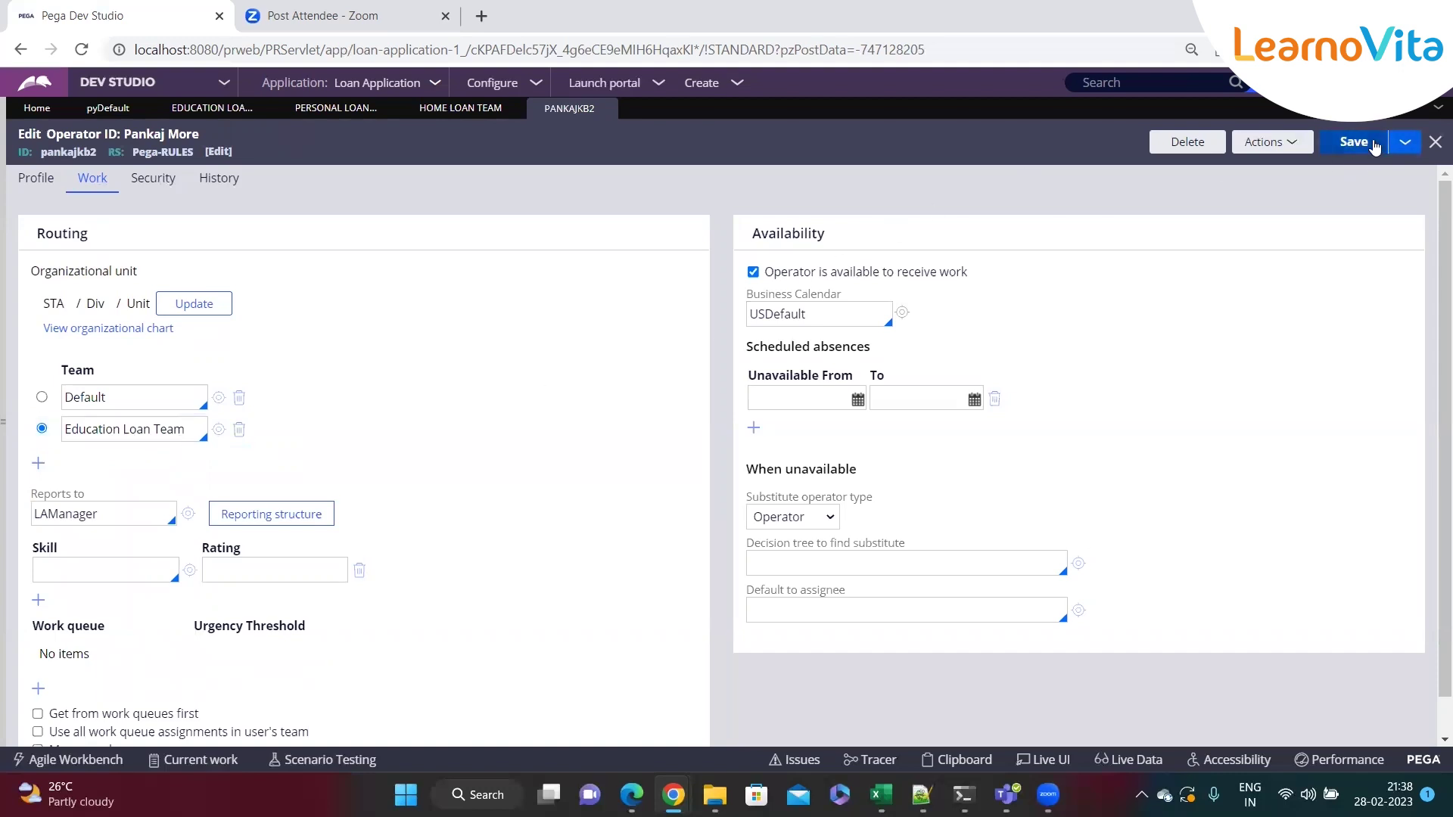
pyautogui.click(1371, 146)
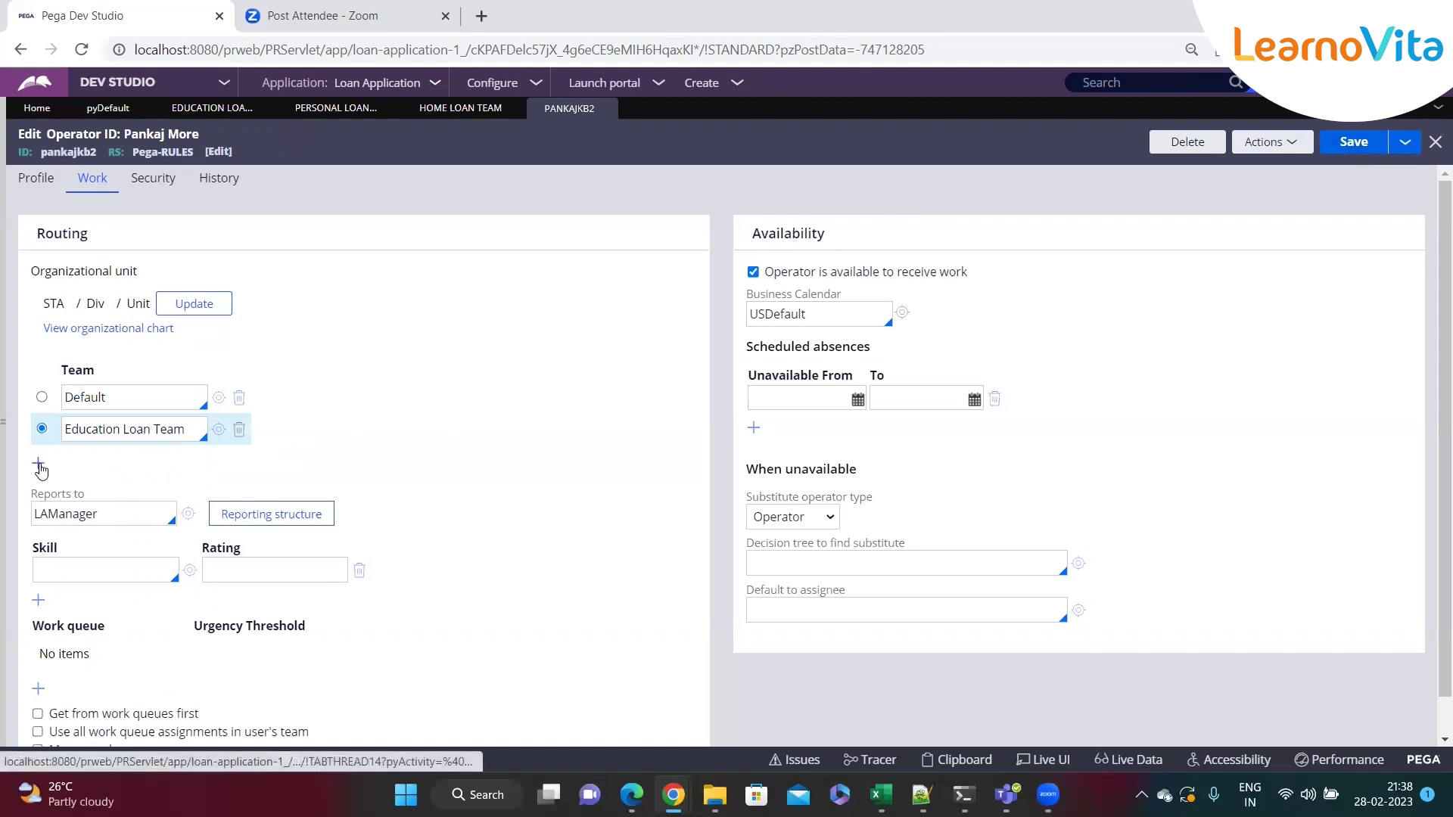
# Remove the Default team from the operator's routing, leaving no blank team row, and save the record
pyautogui.click(39, 465)
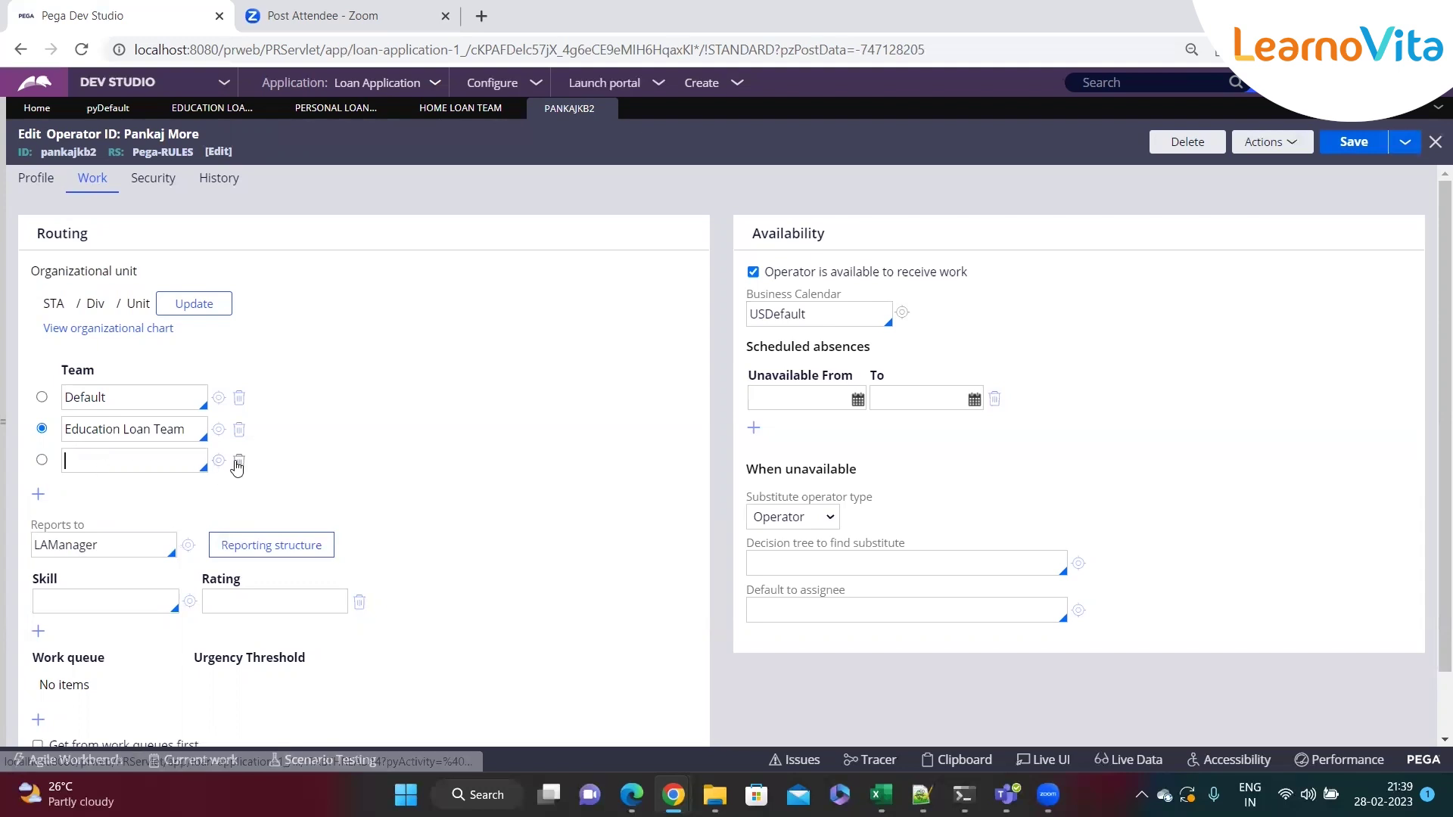
pyautogui.click(240, 461)
pyautogui.click(239, 400)
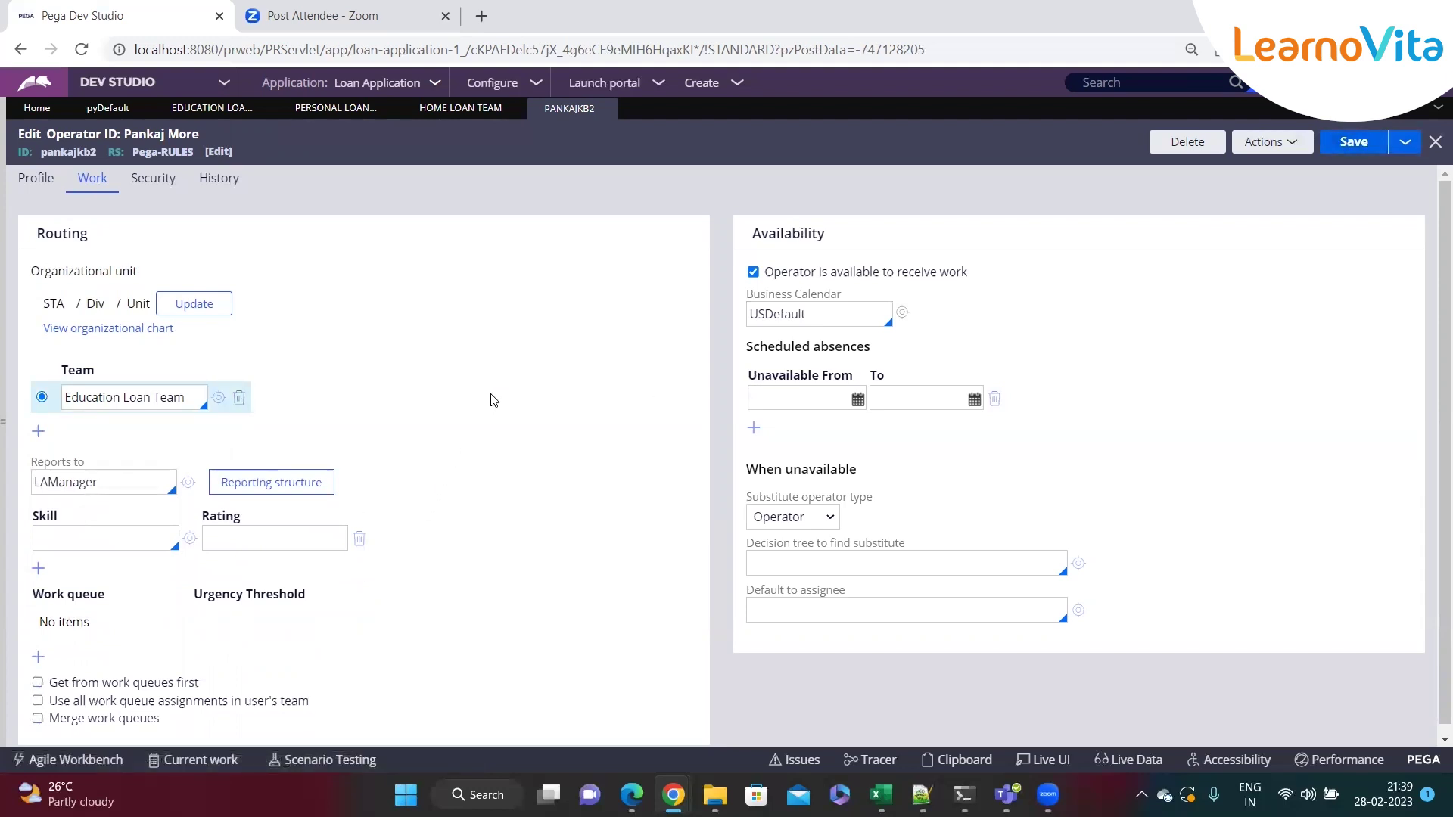
pyautogui.click(1349, 144)
# Switch to the Notepad++ notes and add an "Education Loan" heading below the line about routing the task to workgrp
pyautogui.click(922, 795)
pyautogui.scroll(-1, 299, 575)
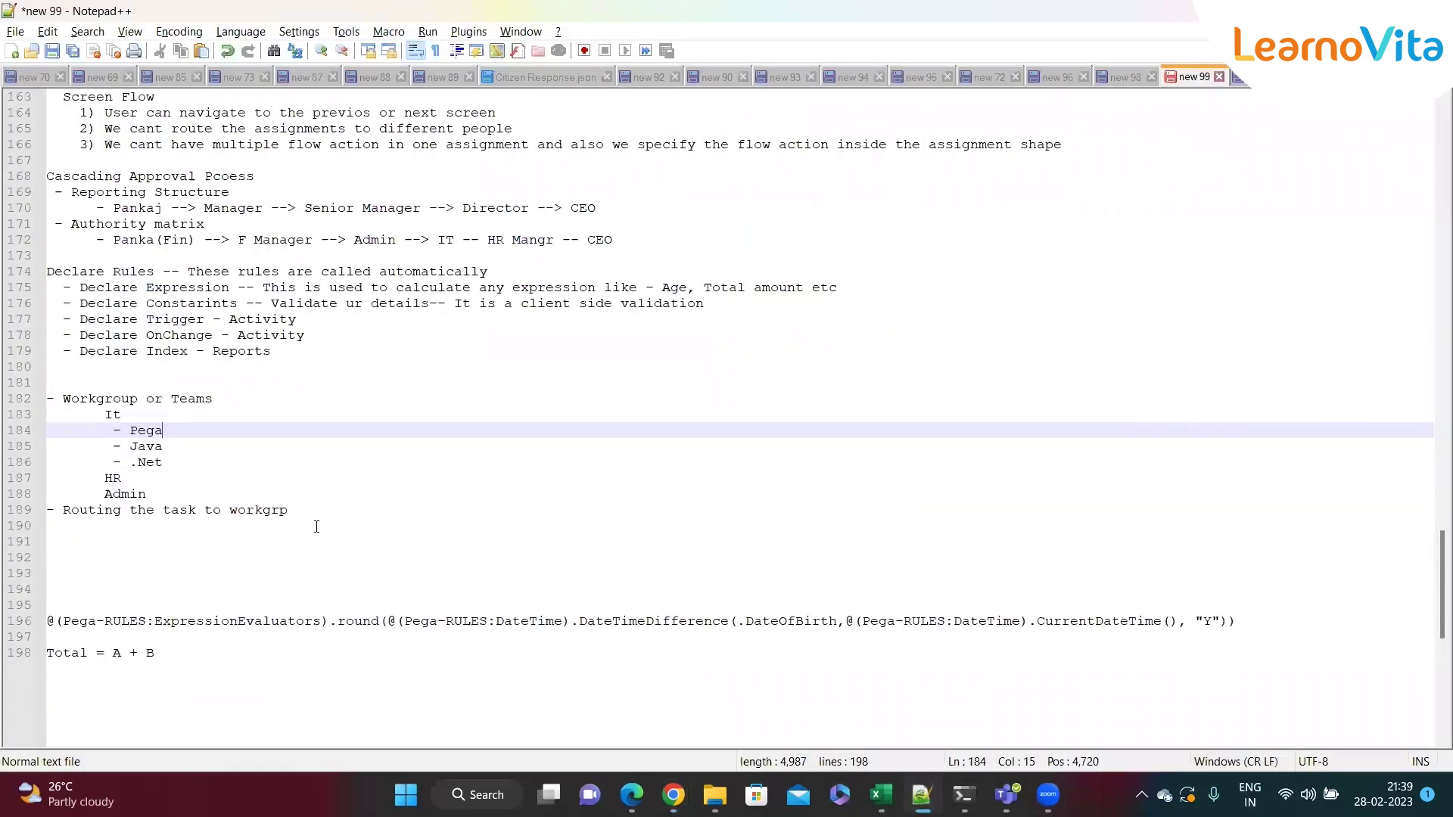
pyautogui.click(316, 527)
pyautogui.press('Return')
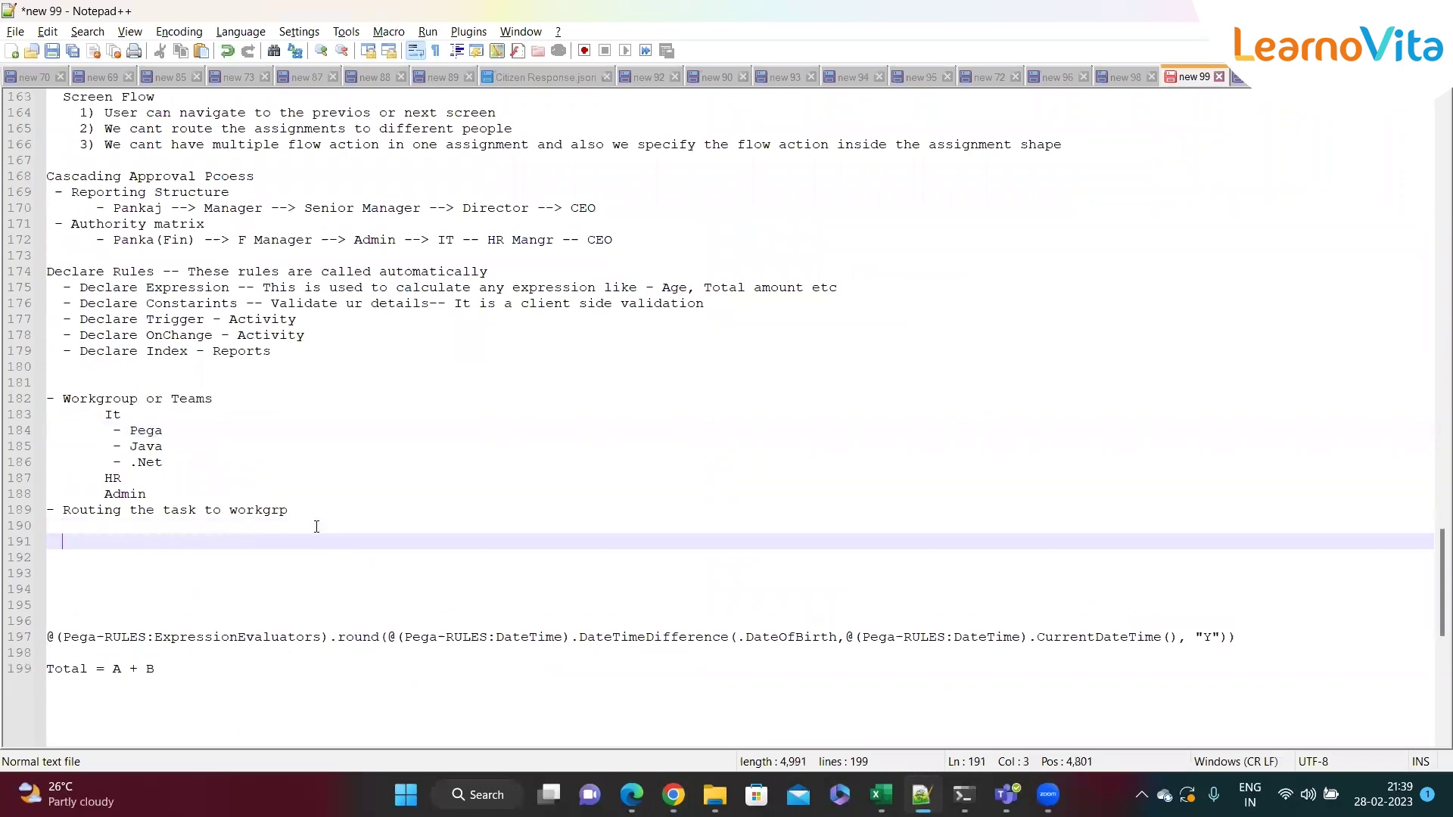
pyautogui.press('Left')
pyautogui.press('Left')
pyautogui.write('Education Loan')
pyautogui.press('Escape')
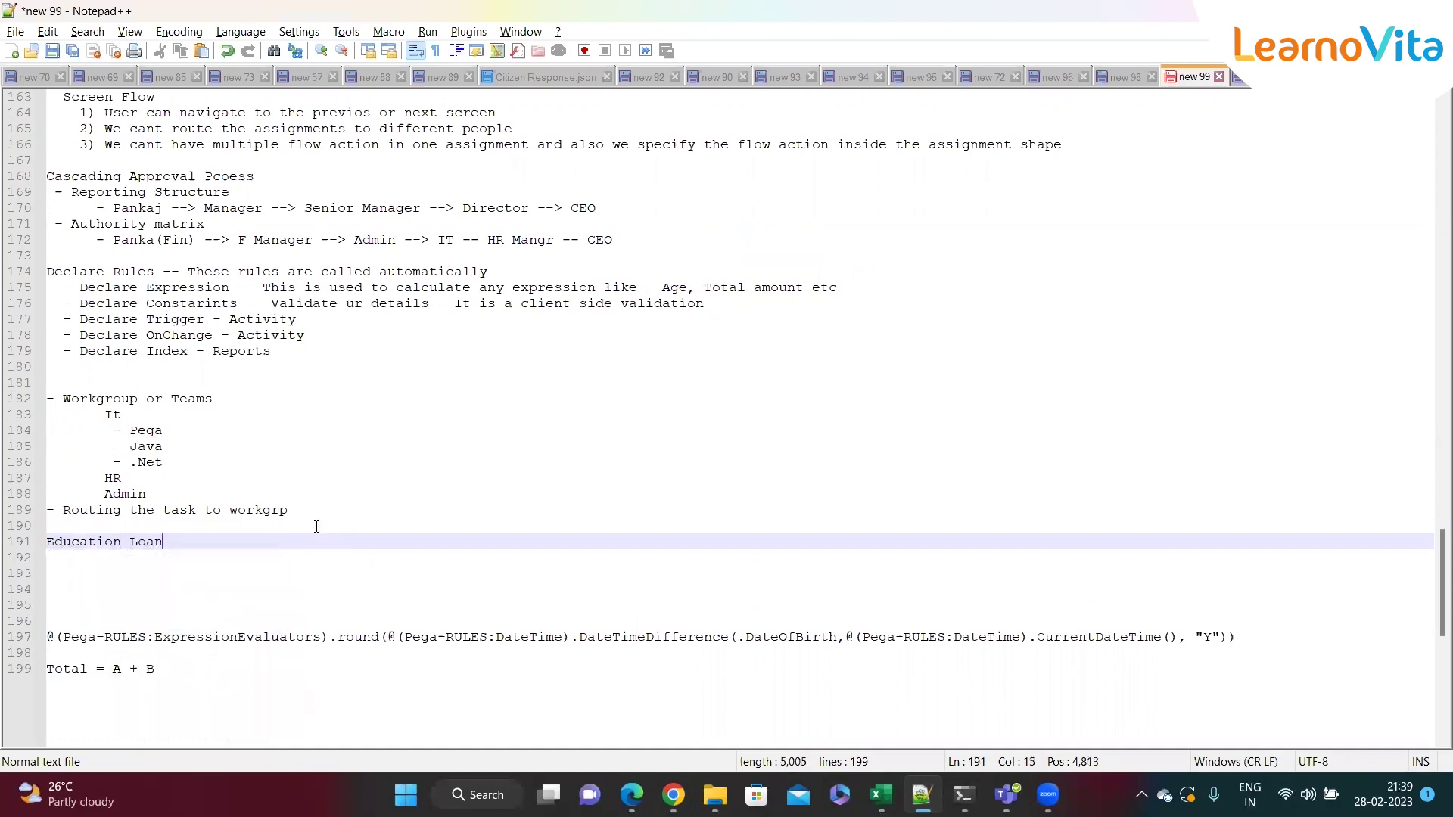
# List A, B and C on separate indented lines under the Education Loan heading, without the autocompleted text
pyautogui.press('Return')
pyautogui.write('ABC')
pyautogui.press('BackSpace')
pyautogui.press('BackSpace')
pyautogui.press('Return')
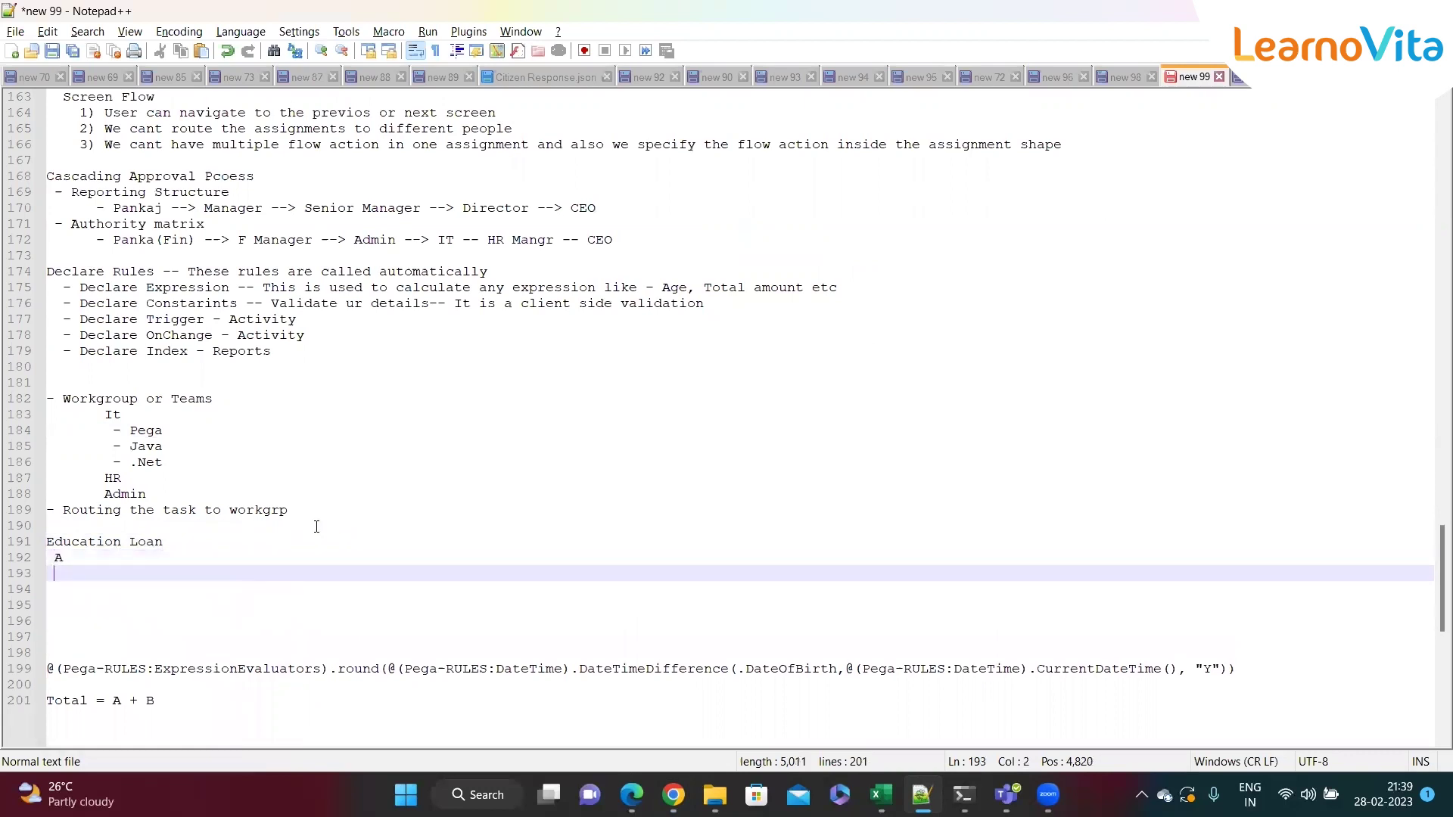
pyautogui.write('B')
pyautogui.press('Return')
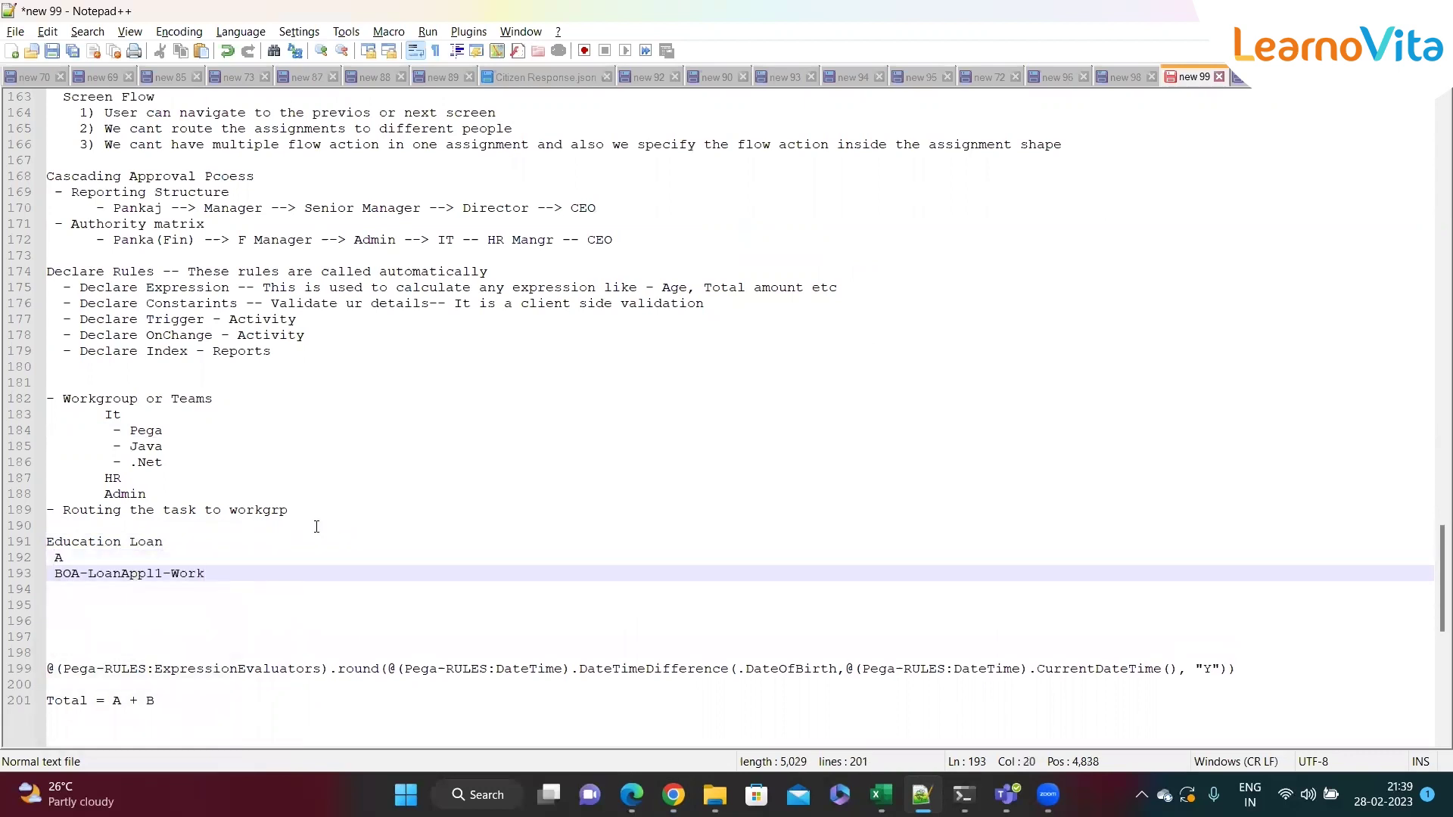
pyautogui.press('BackSpace')
pyautogui.press('BackSpace')
pyautogui.press('BackSpace')
pyautogui.press('BackSpace')
pyautogui.press('BackSpace')
pyautogui.press('BackSpace')
pyautogui.press('BackSpace')
pyautogui.press('BackSpace')
pyautogui.press('BackSpace')
pyautogui.press('BackSpace')
pyautogui.press('BackSpace')
pyautogui.press('BackSpace')
pyautogui.press('BackSpace')
pyautogui.press('BackSpace')
pyautogui.press('BackSpace')
pyautogui.press('BackSpace')
pyautogui.press('BackSpace')
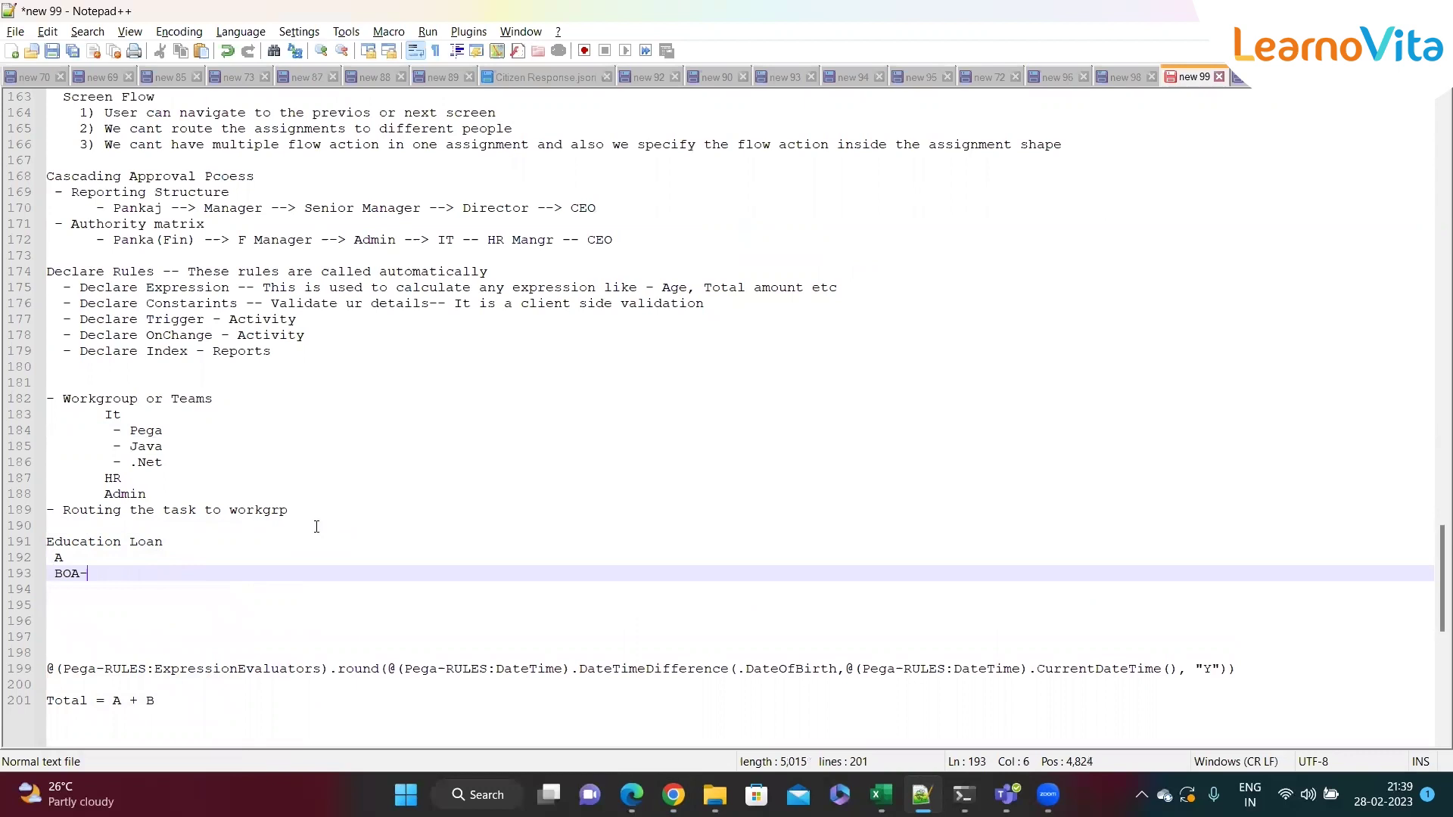
pyautogui.press('Return')
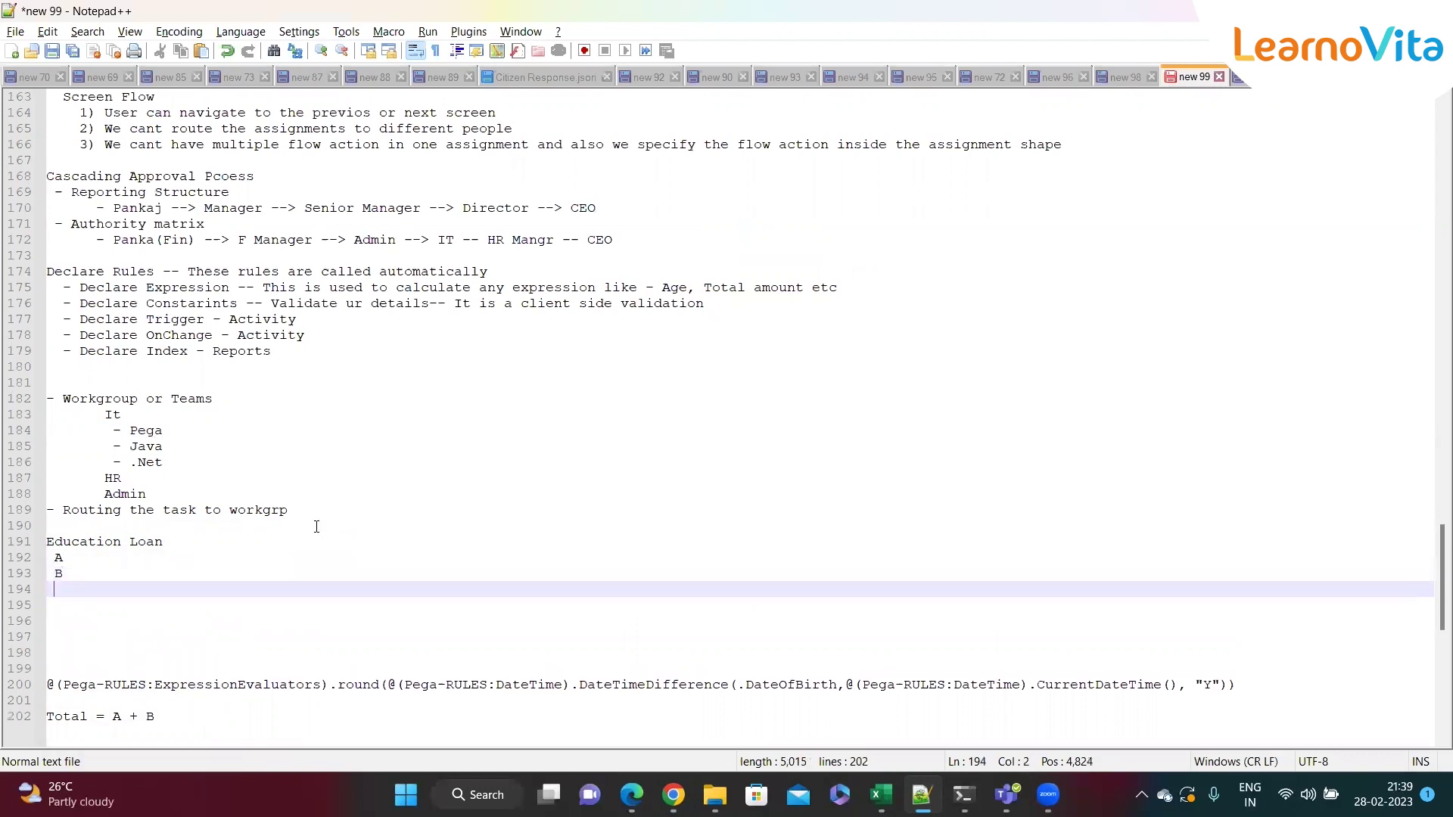
pyautogui.write('C')
pyautogui.click(109, 555)
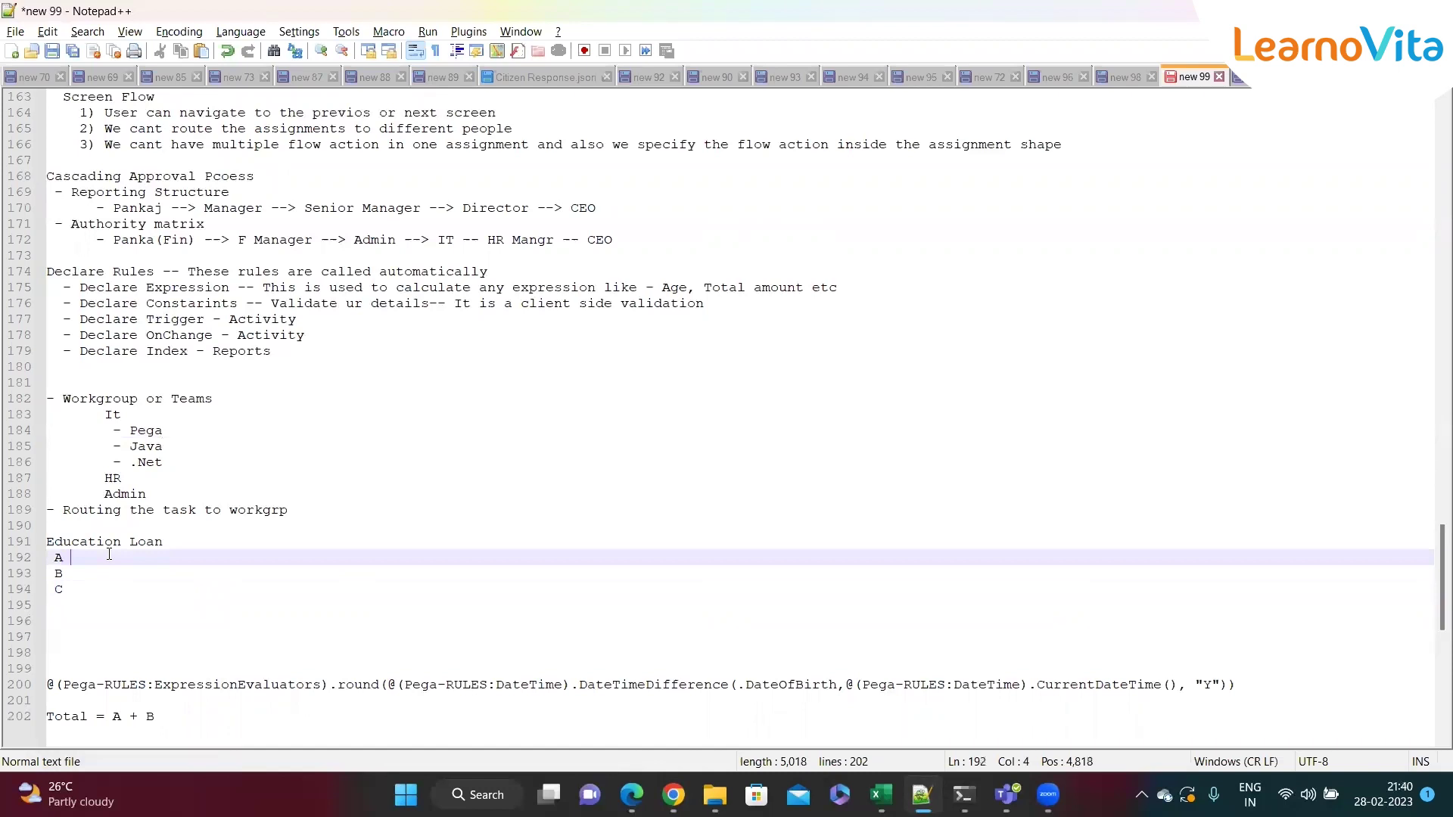